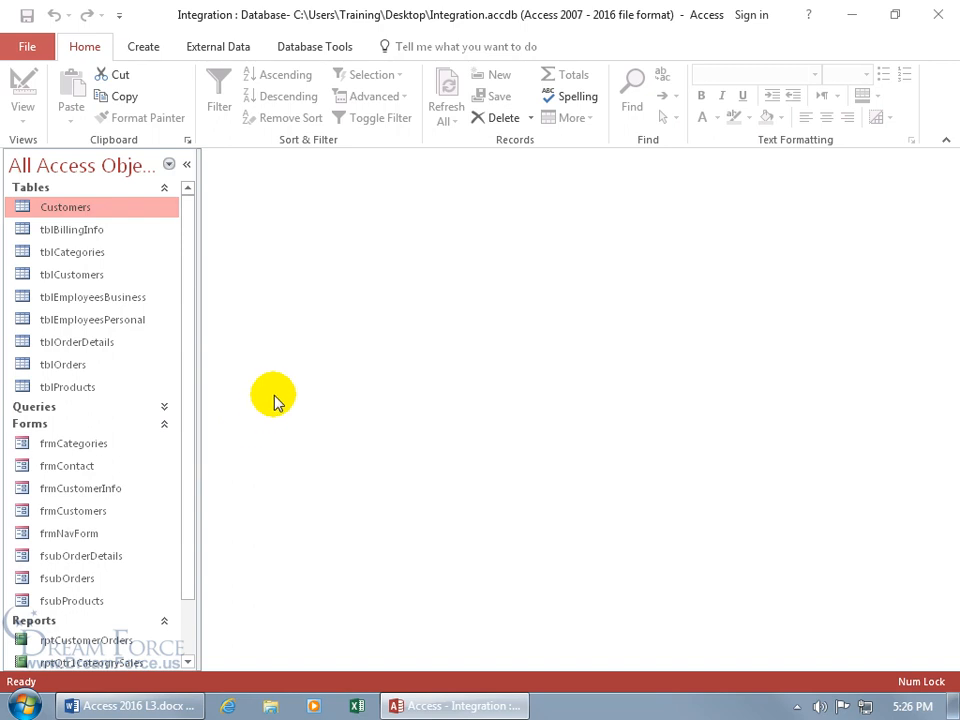
Step: Add Switchboard Manager from All Commands to the Quick Access Toolbar, placed last after Redo
{"action": "right_click", "coordinate": [75, 19]}
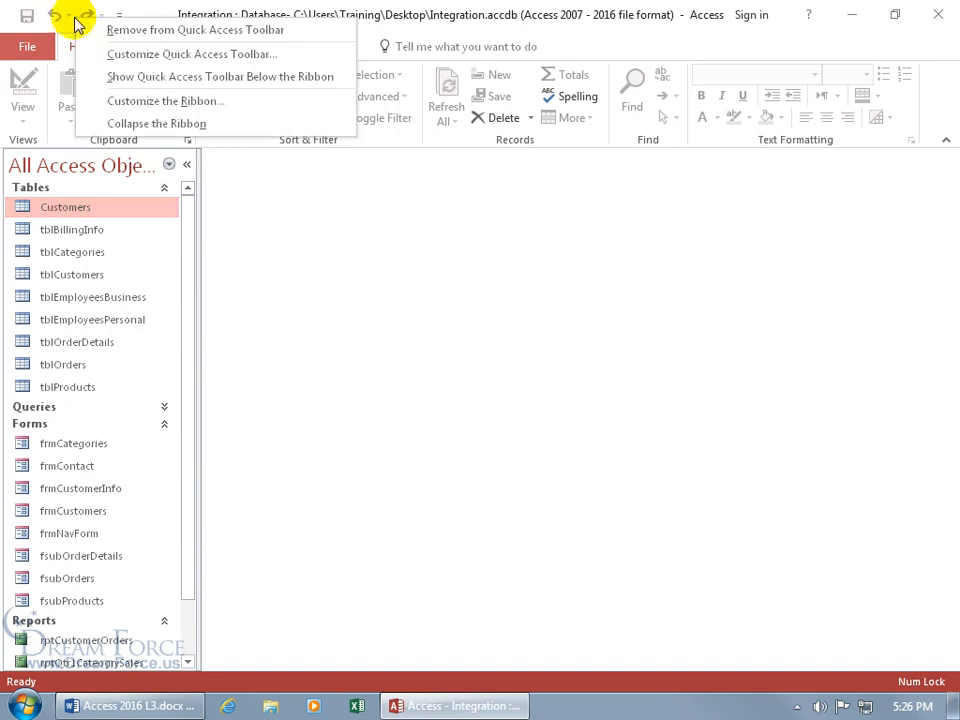
{"action": "left_click", "coordinate": [137, 57]}
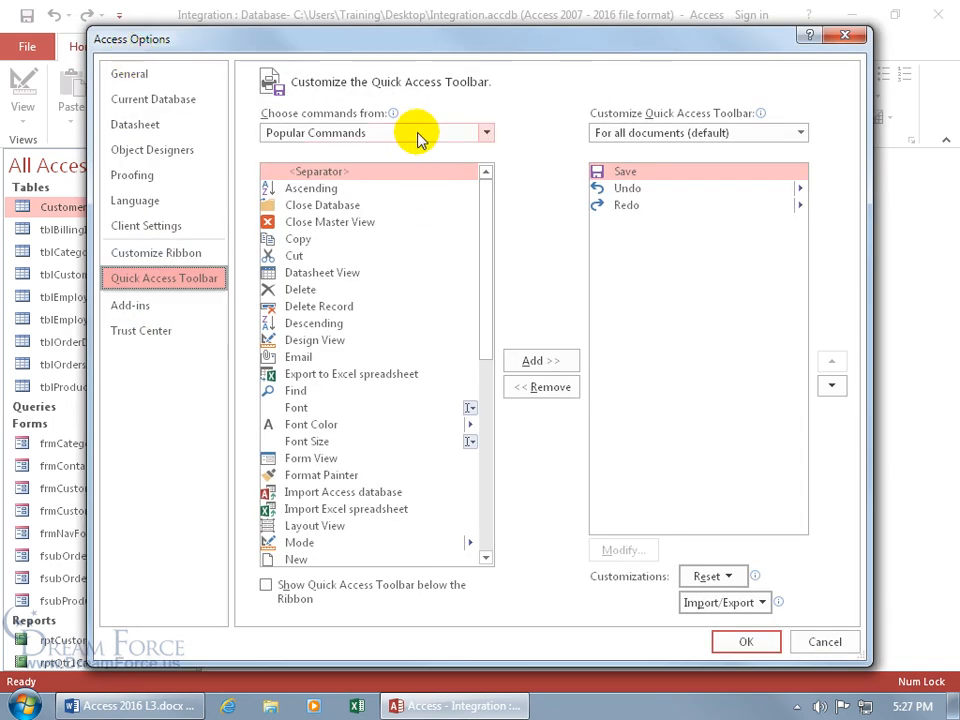
{"action": "left_click", "coordinate": [486, 133]}
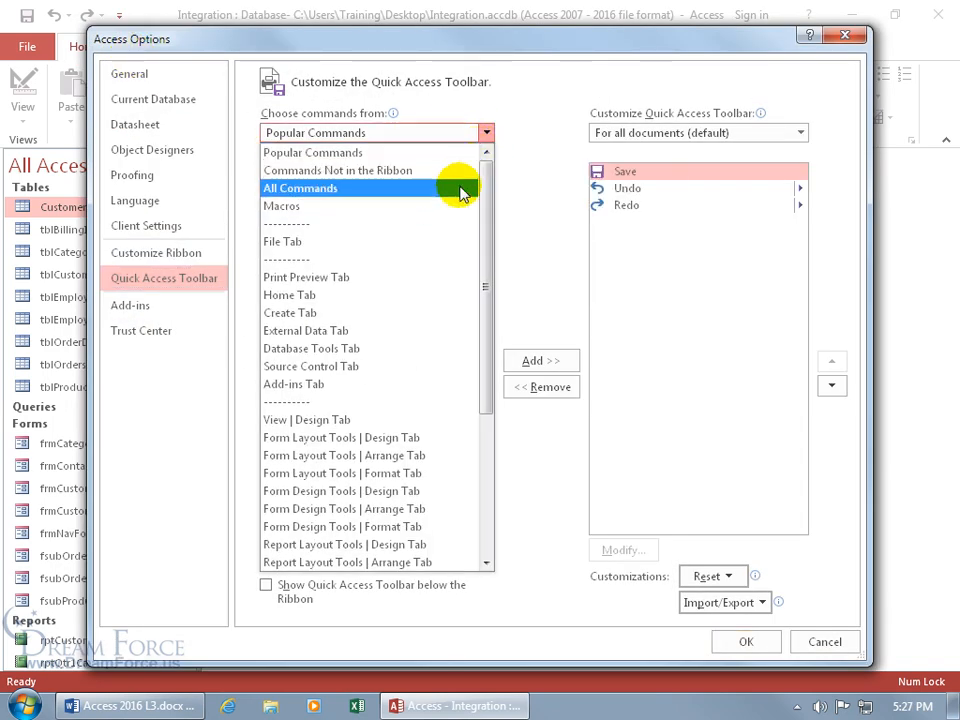
{"action": "left_click", "coordinate": [461, 188]}
{"action": "left_click_drag", "start_coordinate": [484, 186], "coordinate": [495, 503]}
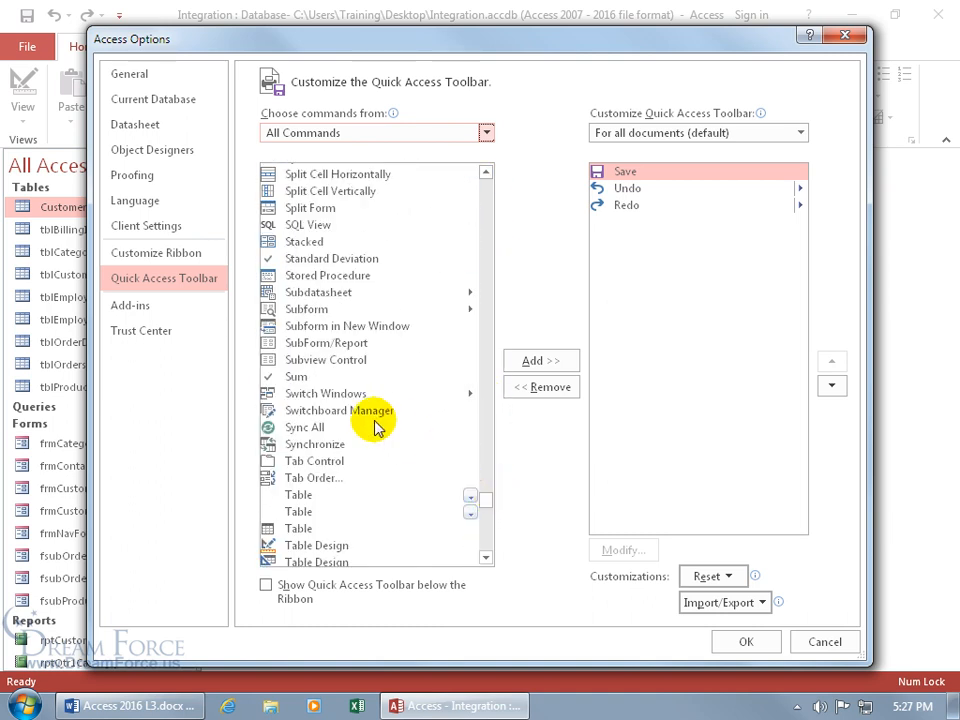
{"action": "left_click", "coordinate": [340, 418]}
{"action": "double_click", "coordinate": [340, 418]}
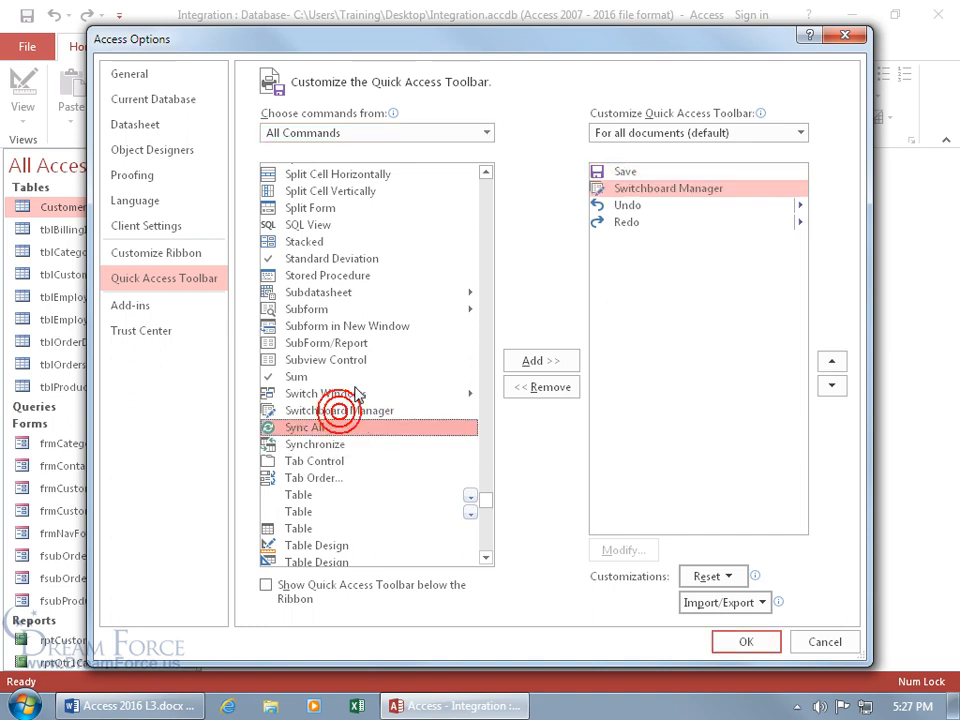
{"action": "left_click", "coordinate": [831, 385]}
{"action": "left_click", "coordinate": [831, 385]}
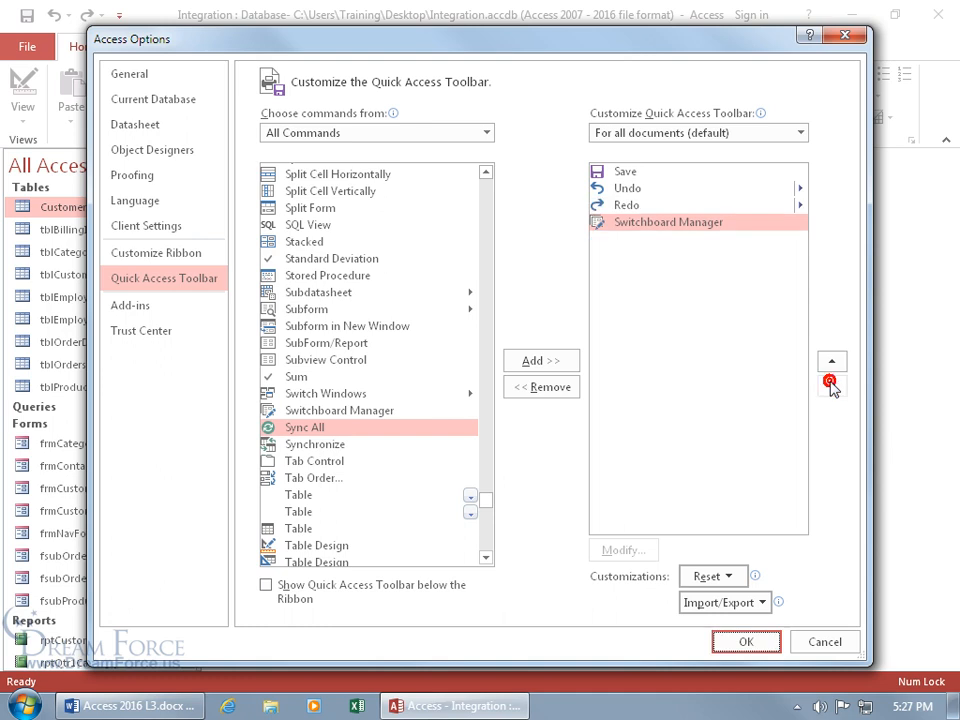
{"action": "left_click", "coordinate": [745, 643]}
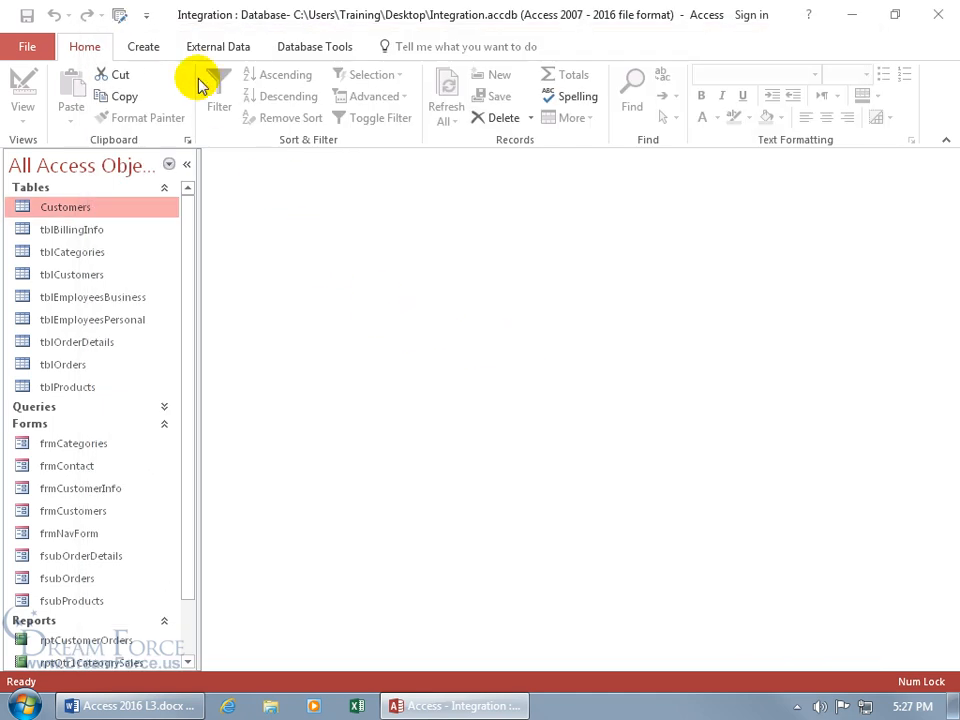
Step: Launch Switchboard Manager and confirm creating a new switchboard with a default Main Switchboard page
{"action": "left_click", "coordinate": [120, 20]}
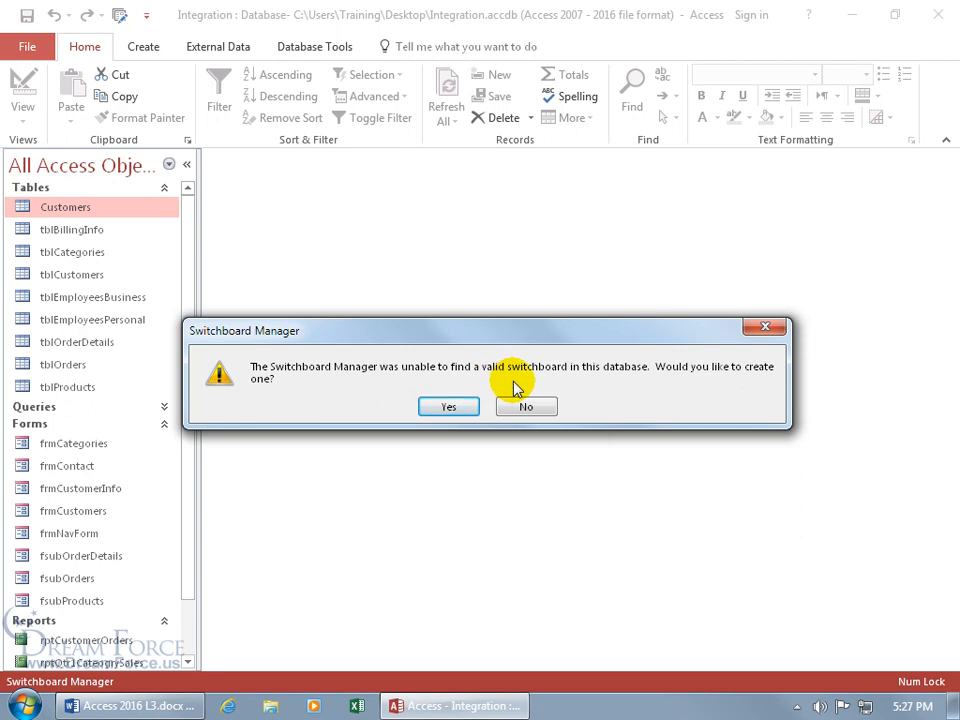
{"action": "left_click", "coordinate": [450, 408]}
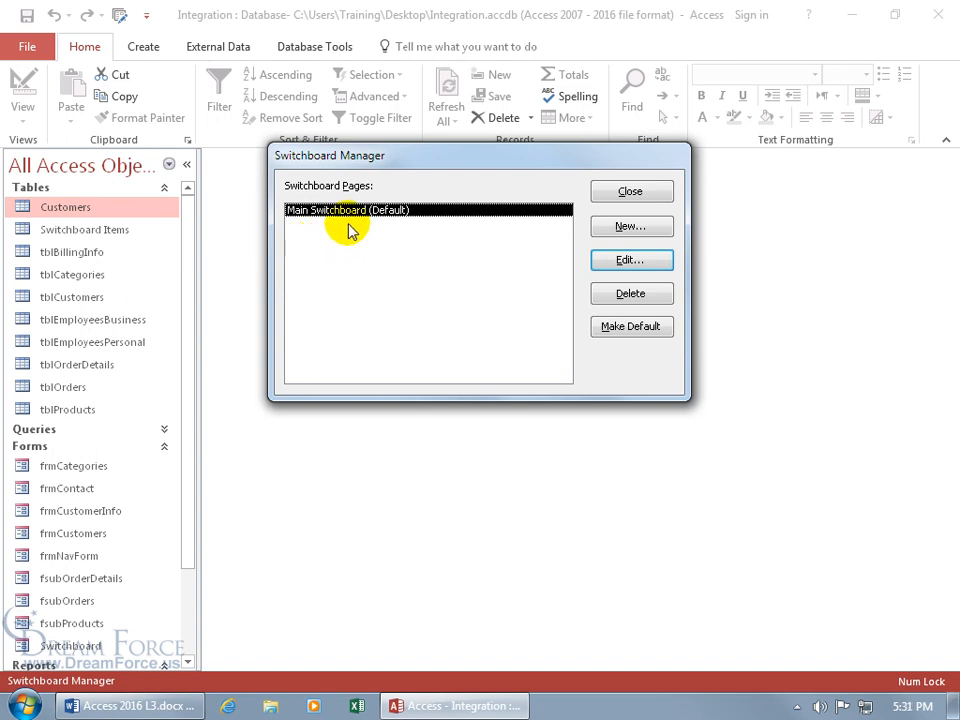
Step: Create two new switchboard pages named 'Reports Switchboard' and 'Maintenance Switchboard'
{"action": "left_click", "coordinate": [629, 227]}
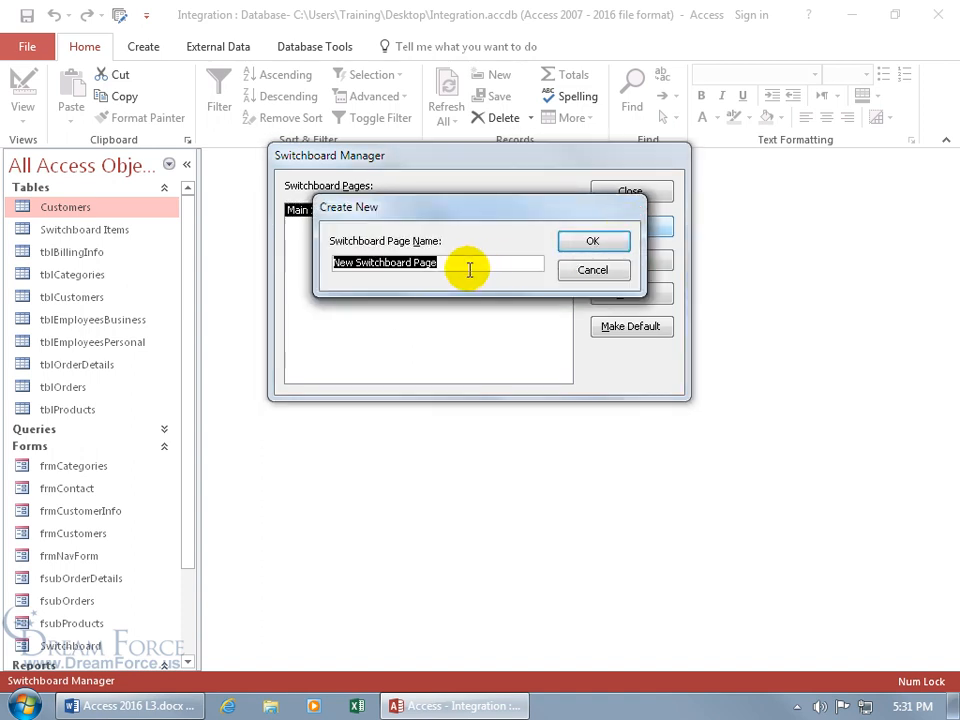
{"action": "type", "text": "Reports Switchboard"}
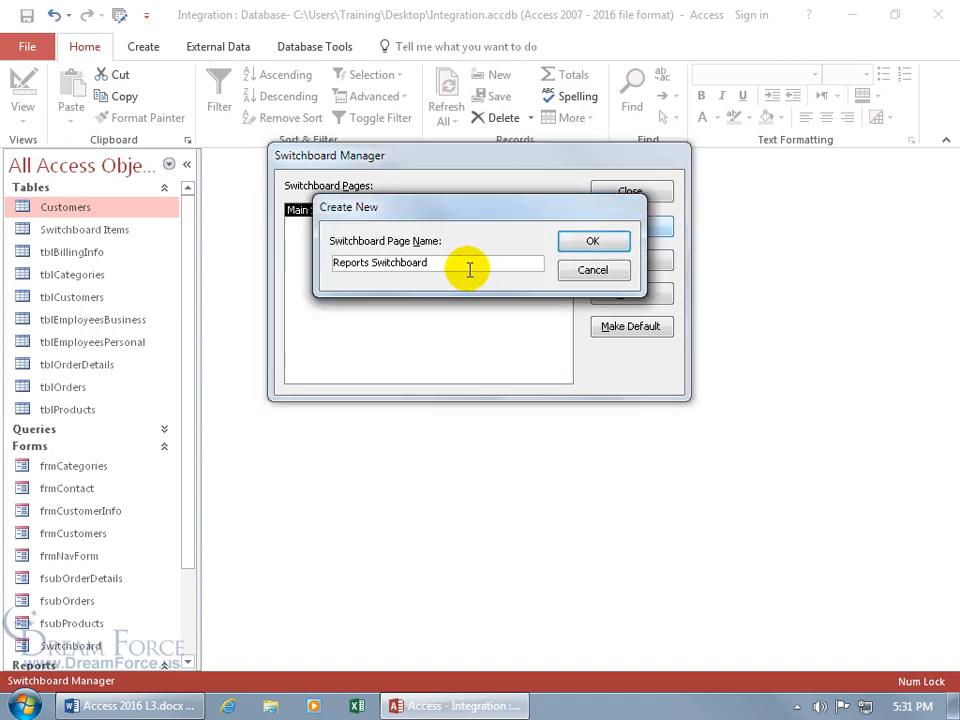
{"action": "left_click", "coordinate": [603, 250]}
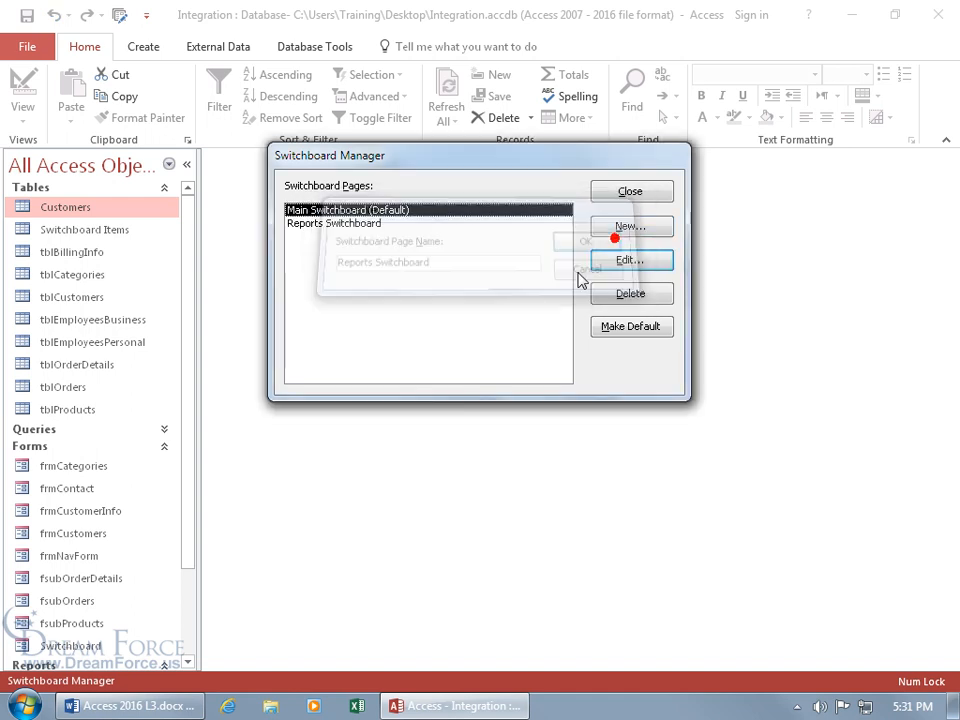
{"action": "left_click", "coordinate": [637, 228]}
{"action": "type", "text": "Maintenance Switchboard"}
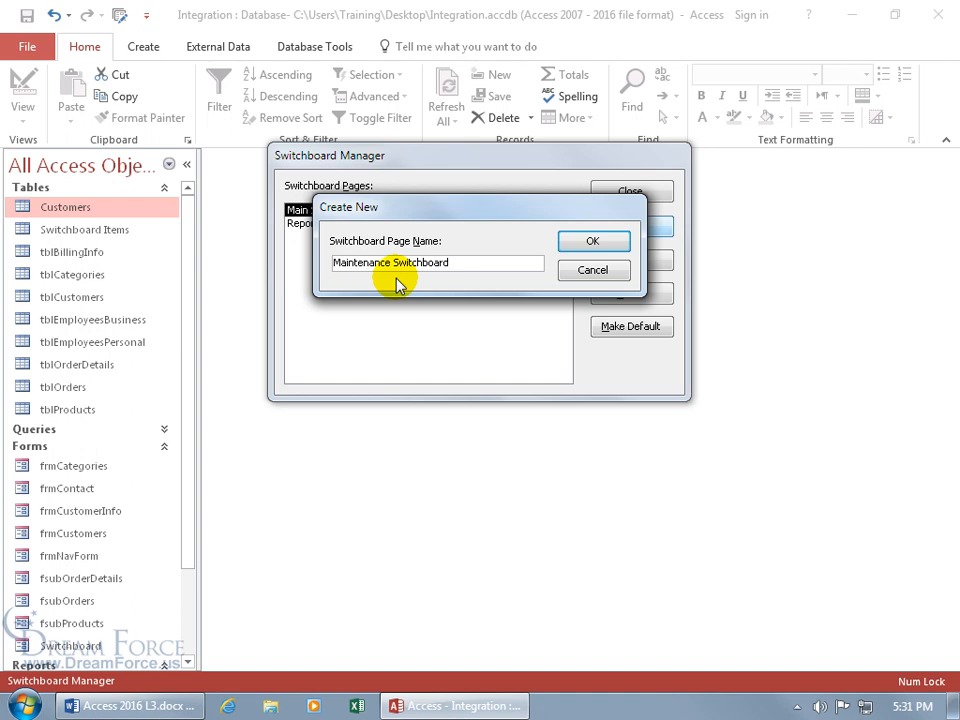
{"action": "left_click", "coordinate": [615, 247]}
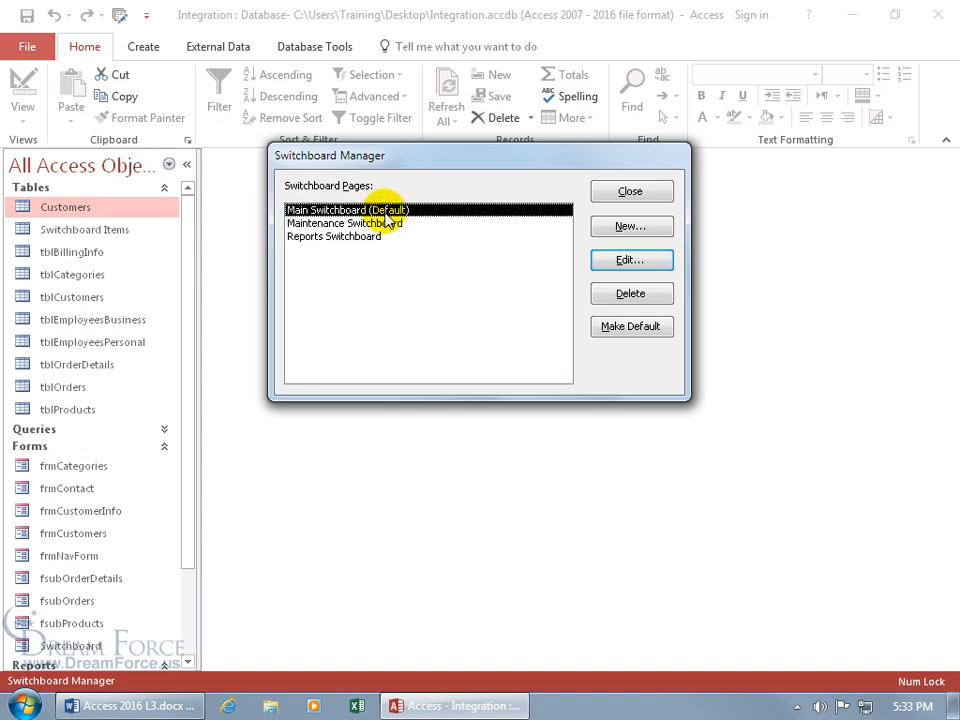
Step: Add a 'Customer Info' item to Main Switchboard that opens frmCustomerInfo in Add Mode
{"action": "left_click", "coordinate": [614, 262]}
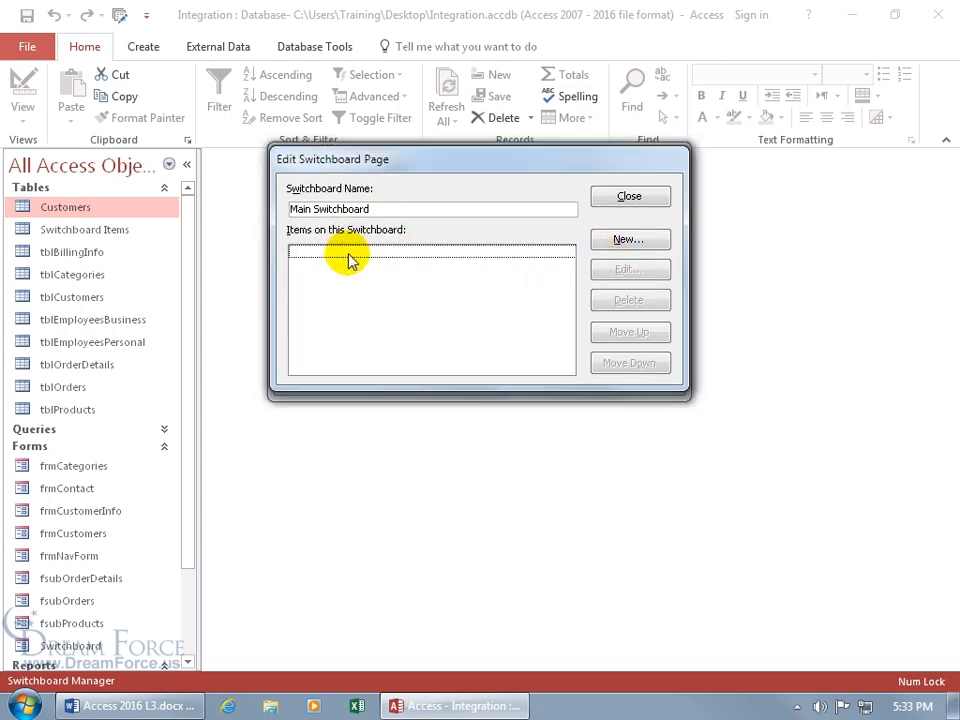
{"action": "left_click", "coordinate": [630, 244]}
{"action": "type", "text": "Customer Info"}
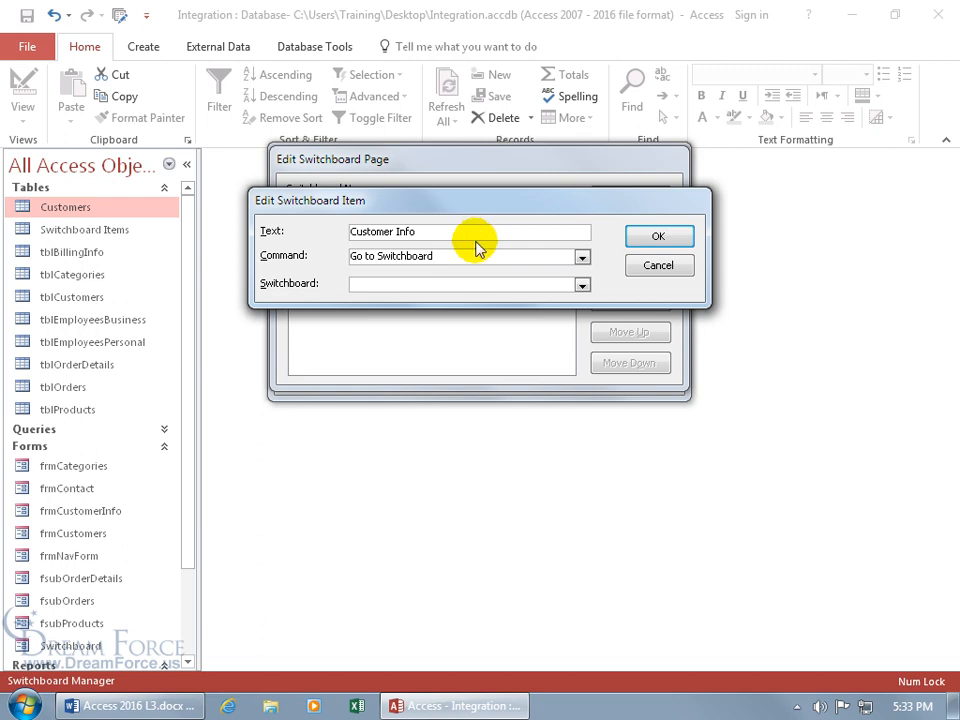
{"action": "left_click", "coordinate": [582, 257]}
{"action": "left_click", "coordinate": [537, 285]}
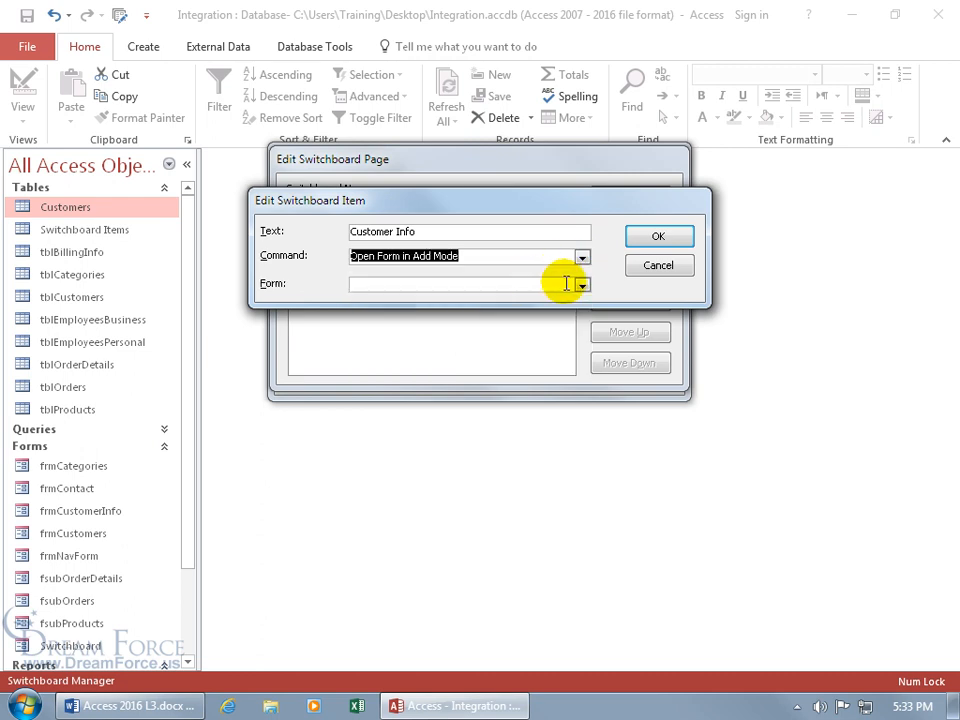
{"action": "left_click", "coordinate": [582, 286]}
{"action": "left_click", "coordinate": [540, 326]}
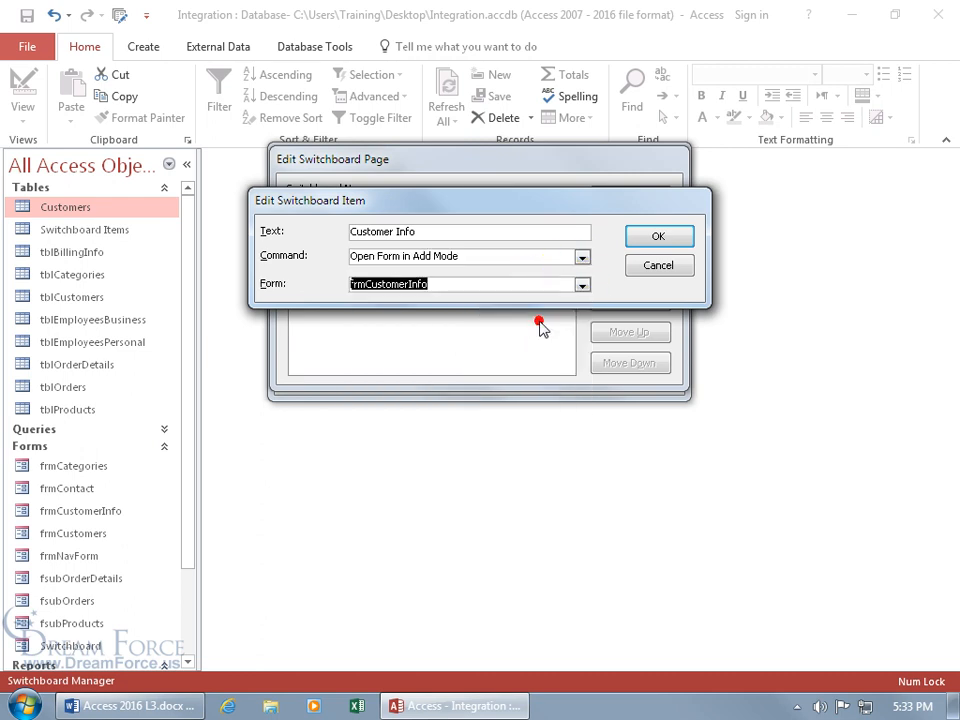
{"action": "left_click", "coordinate": [662, 242]}
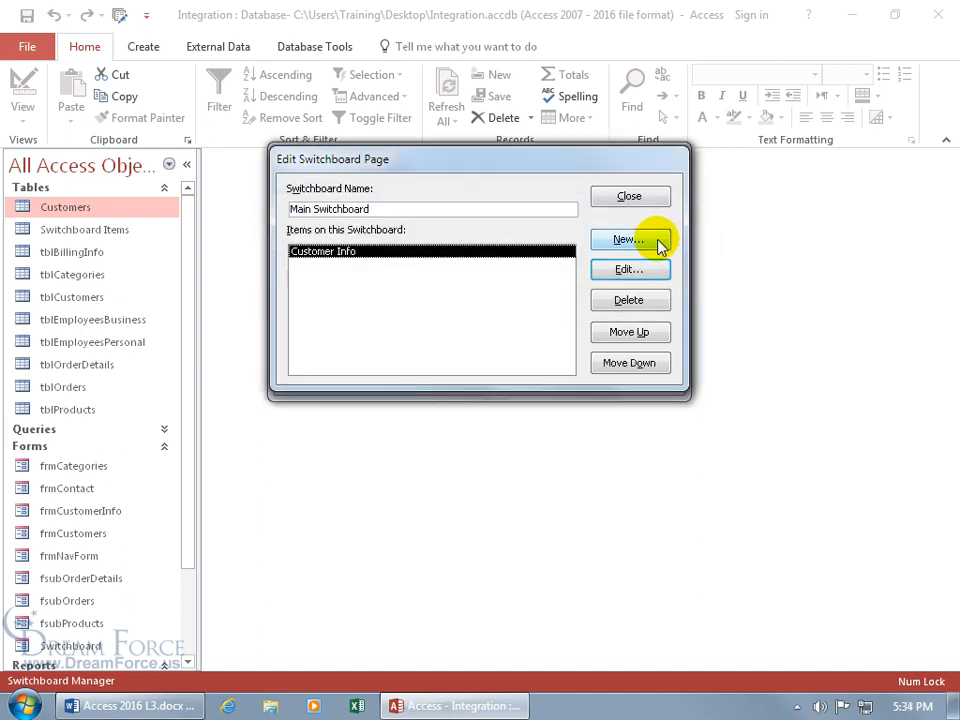
Step: Start a second Main Switchboard item named 'Run Reports' that goes to a switchboard page
{"action": "left_click", "coordinate": [660, 243]}
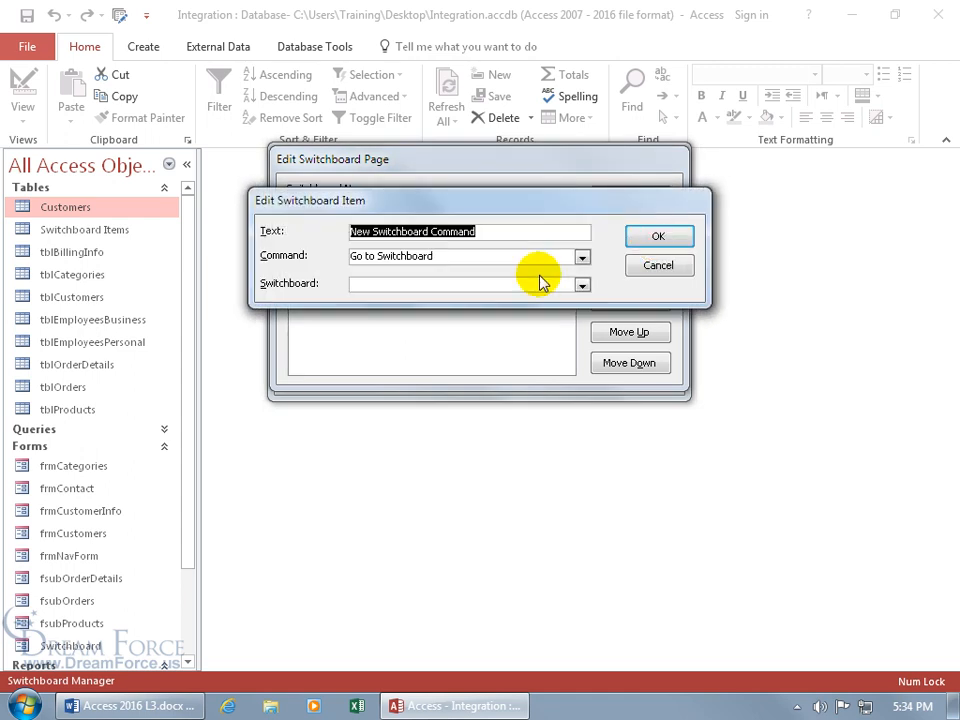
{"action": "type", "text": "Run Reports"}
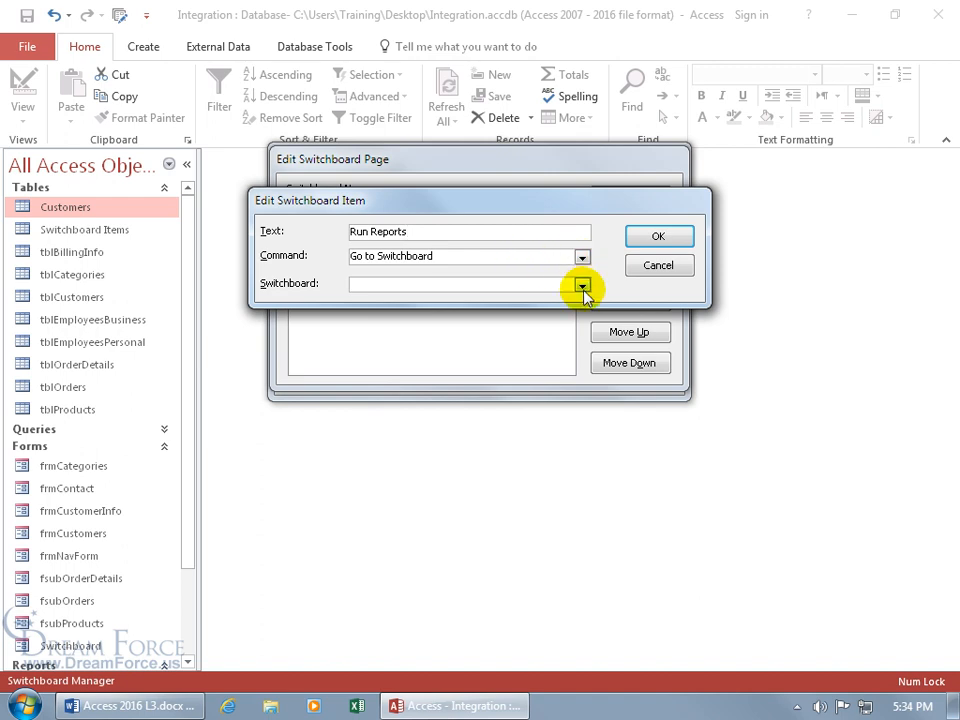
{"action": "left_click", "coordinate": [581, 286]}
Step: Link Run Reports to Reports Switchboard and add a 'Maintain Data' item going to Maintenance Switchboard
{"action": "left_click", "coordinate": [505, 326]}
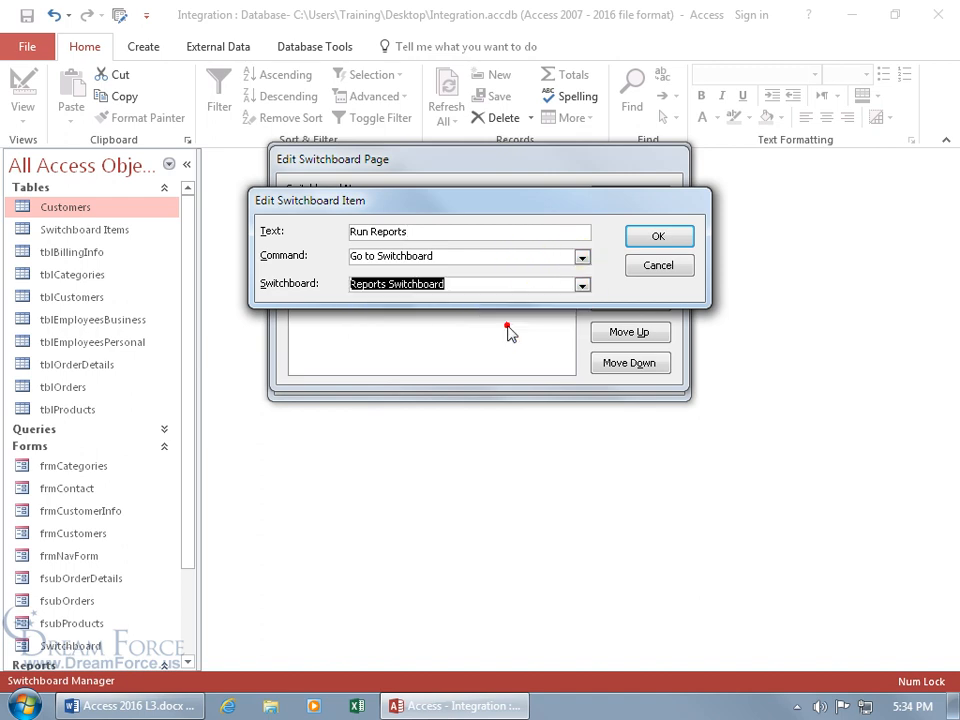
{"action": "left_click", "coordinate": [671, 240]}
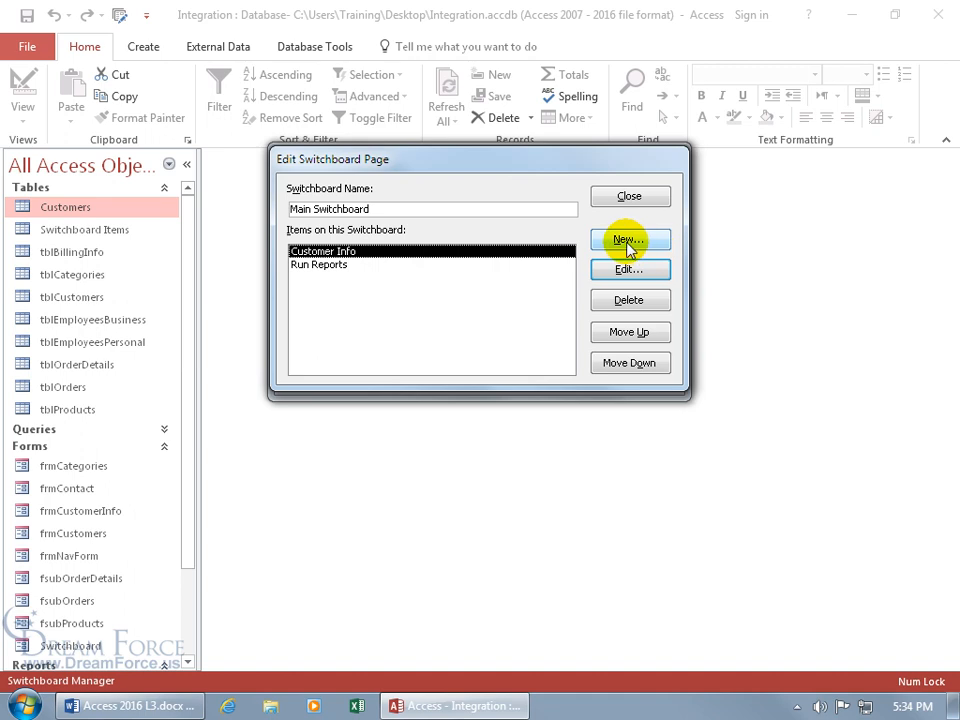
{"action": "left_click", "coordinate": [625, 241]}
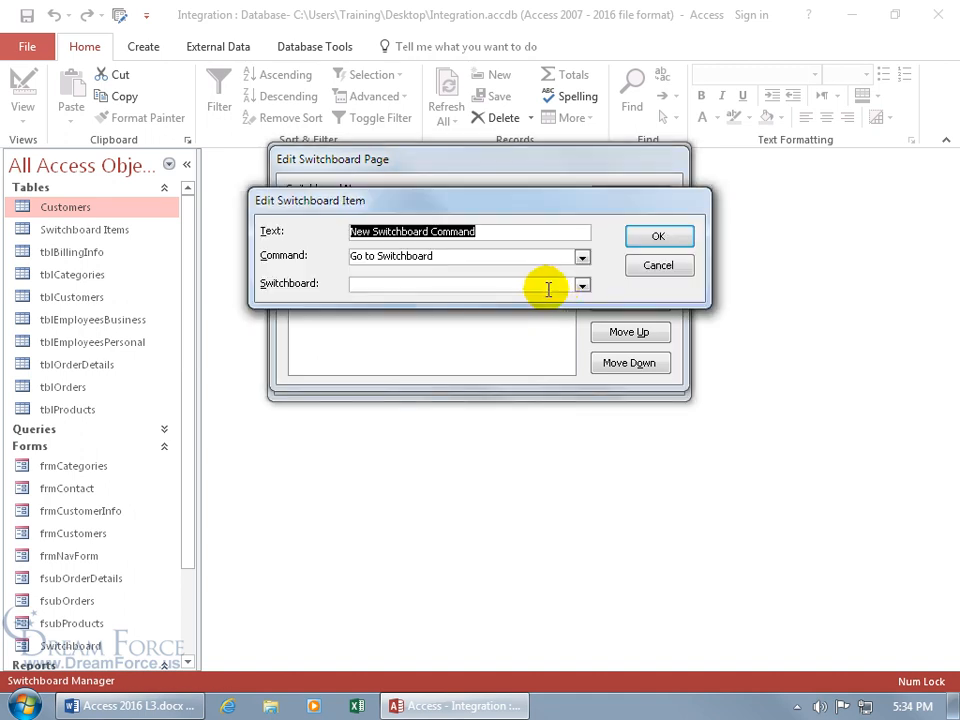
{"action": "type", "text": "Maintain Data"}
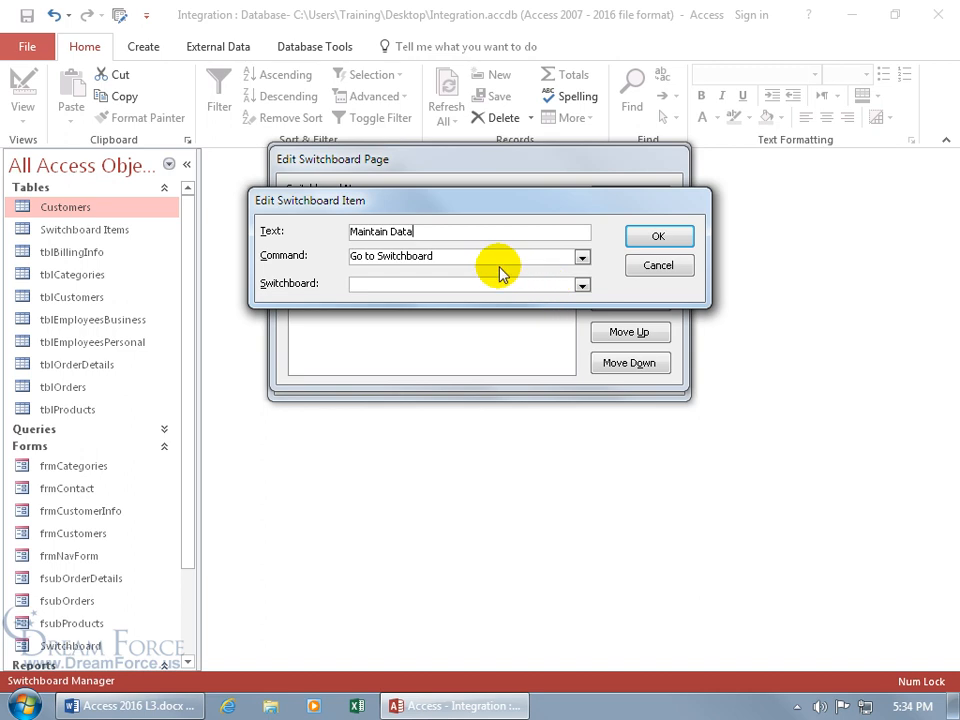
{"action": "left_click", "coordinate": [581, 285]}
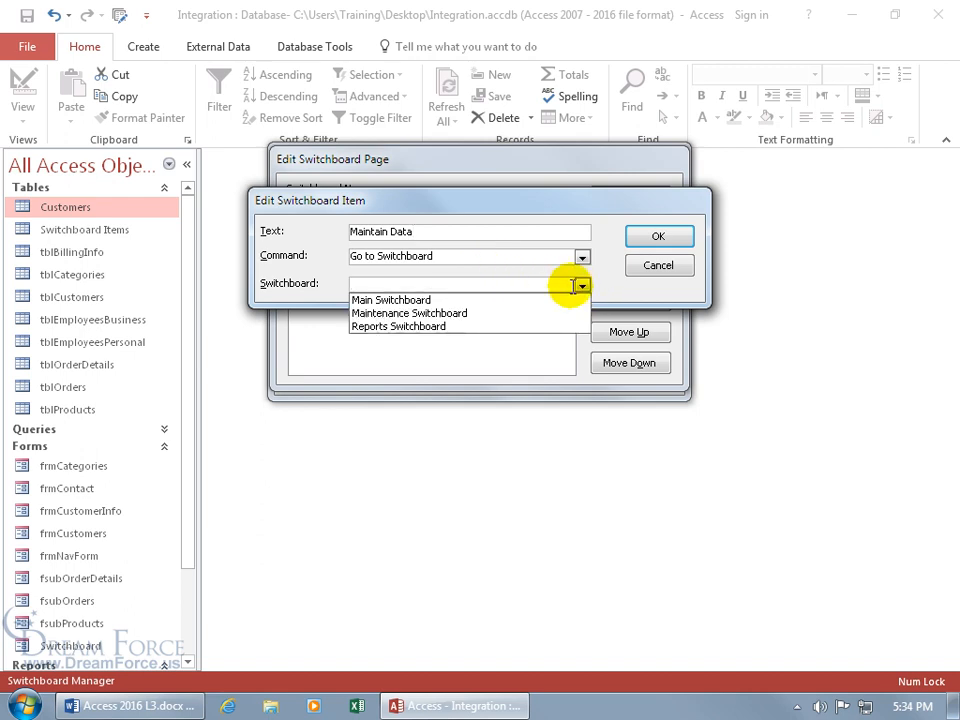
{"action": "left_click", "coordinate": [540, 313]}
{"action": "left_click", "coordinate": [656, 237]}
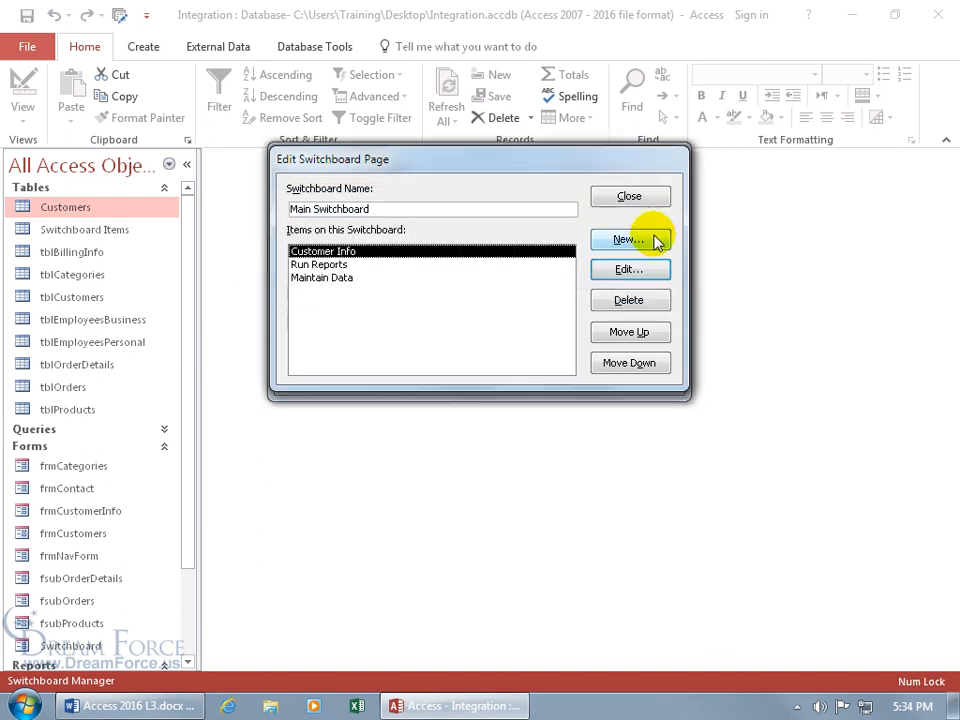
Step: Add a 'Close' item to Main Switchboard that runs Exit Application
{"action": "left_click", "coordinate": [636, 242]}
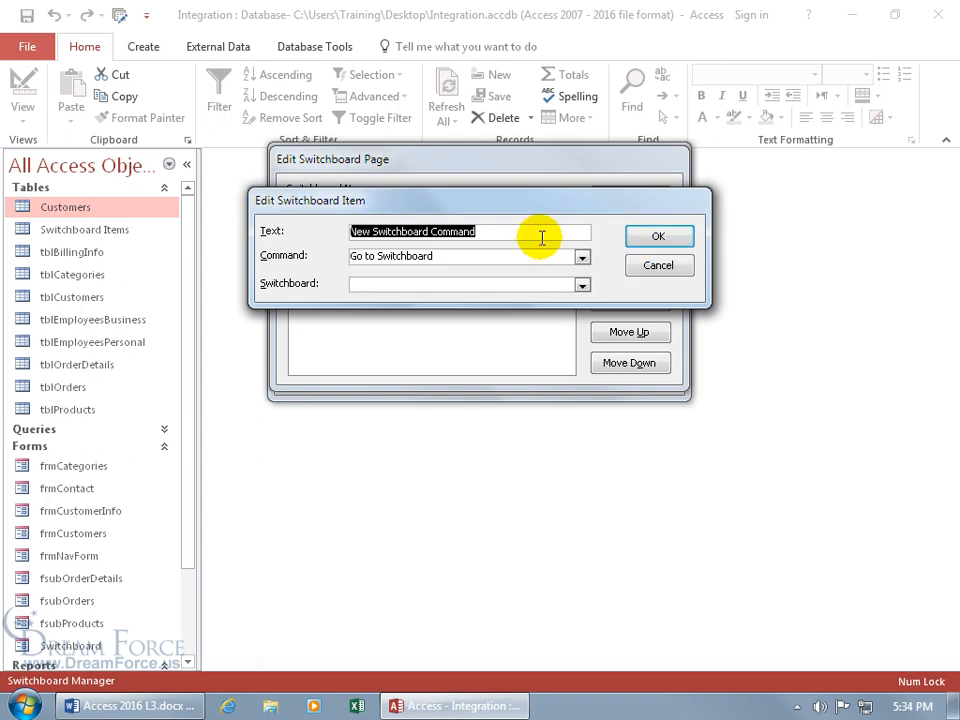
{"action": "type", "text": "Close"}
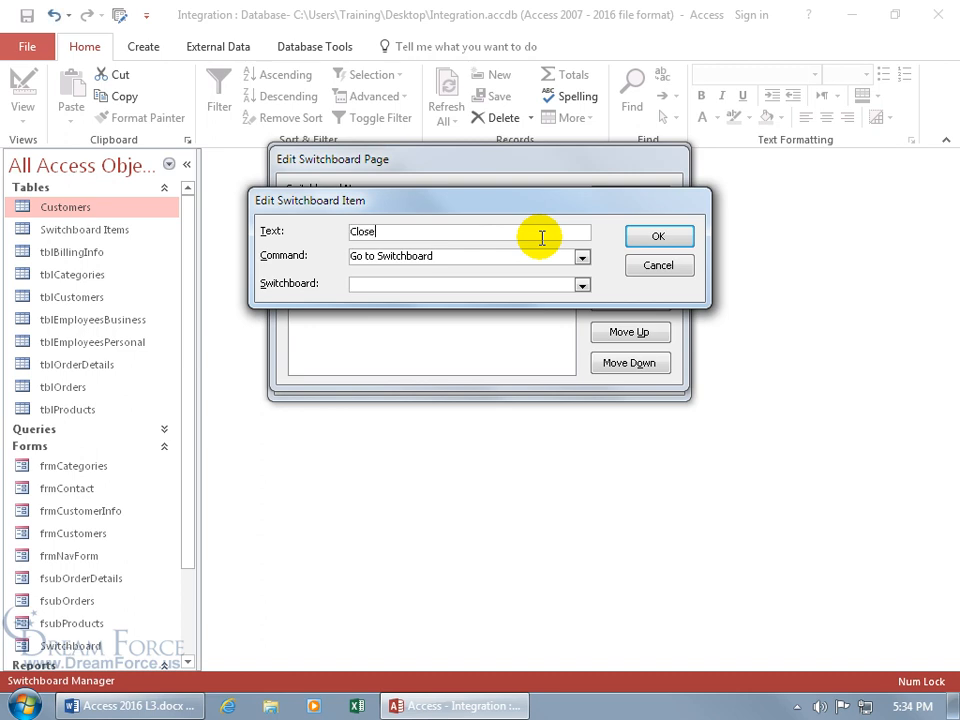
{"action": "left_click", "coordinate": [582, 257]}
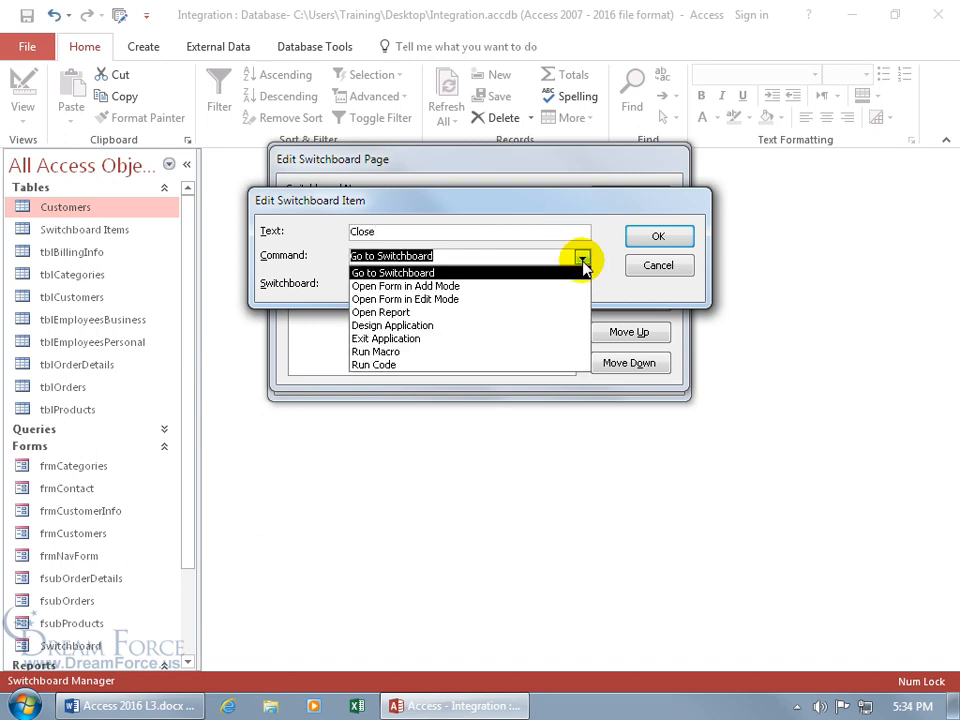
{"action": "left_click", "coordinate": [497, 339]}
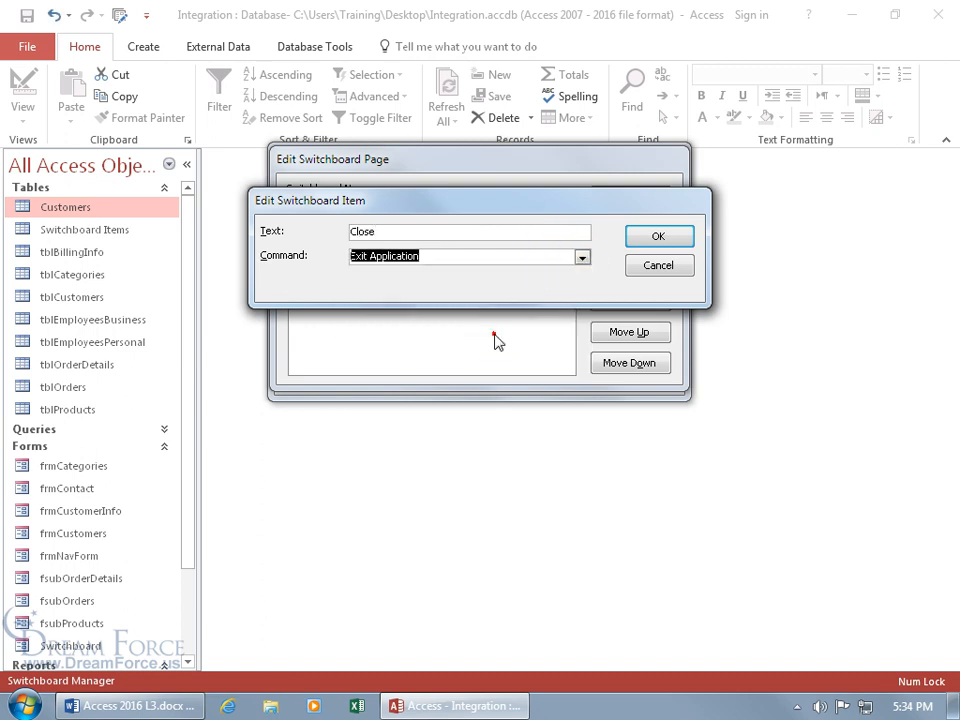
{"action": "left_click", "coordinate": [662, 238]}
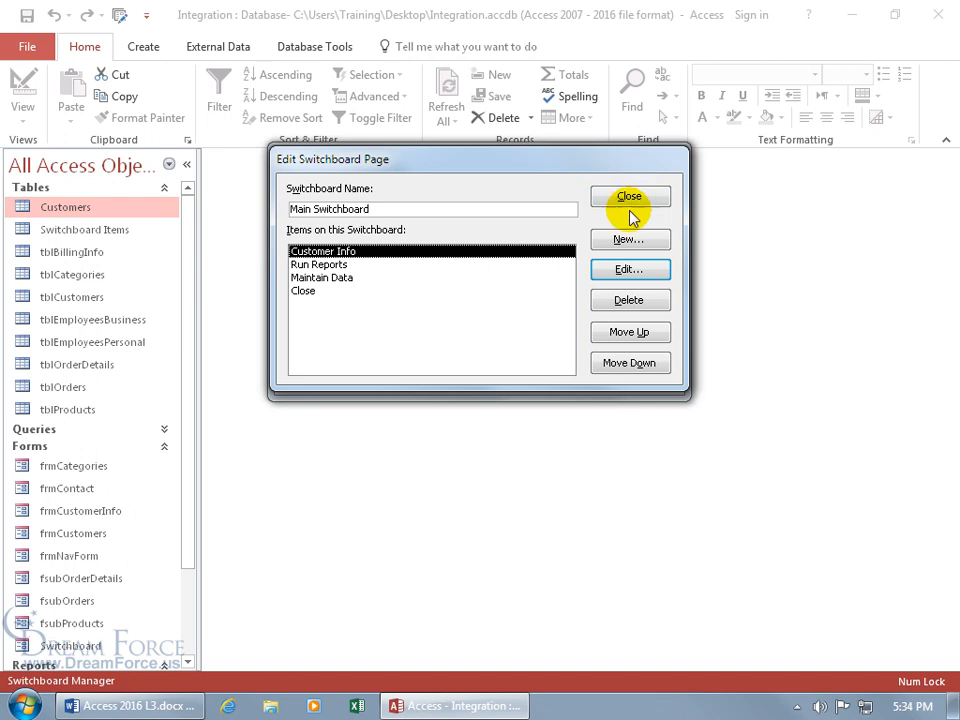
Step: Review Customer Info and move Close up then back down, leaving the order unchanged, then close the page
{"action": "left_click", "coordinate": [628, 270]}
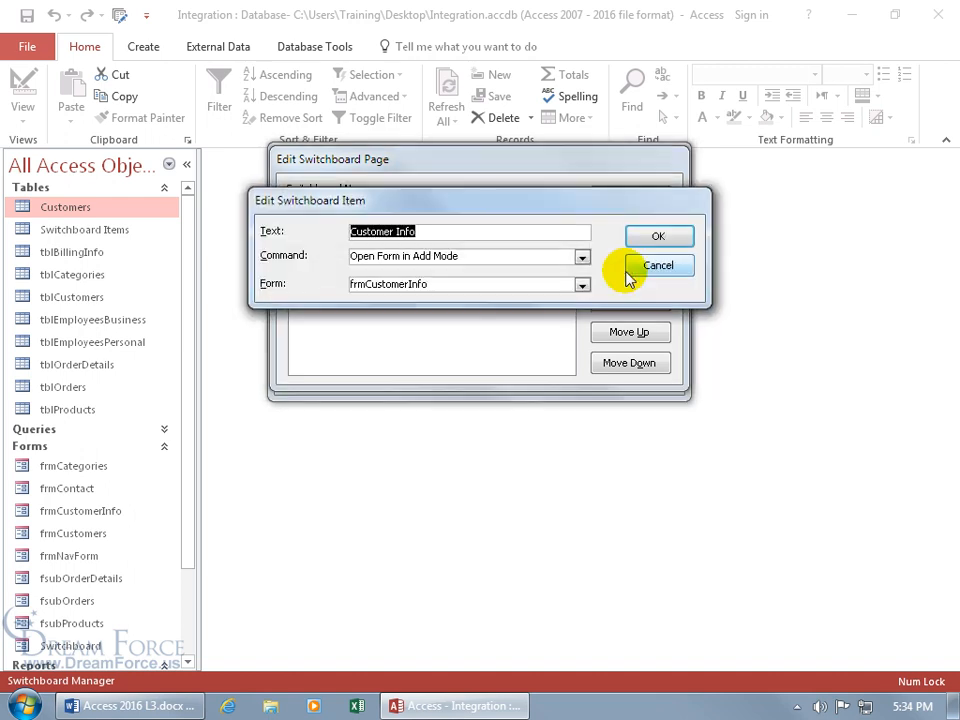
{"action": "left_click", "coordinate": [659, 268]}
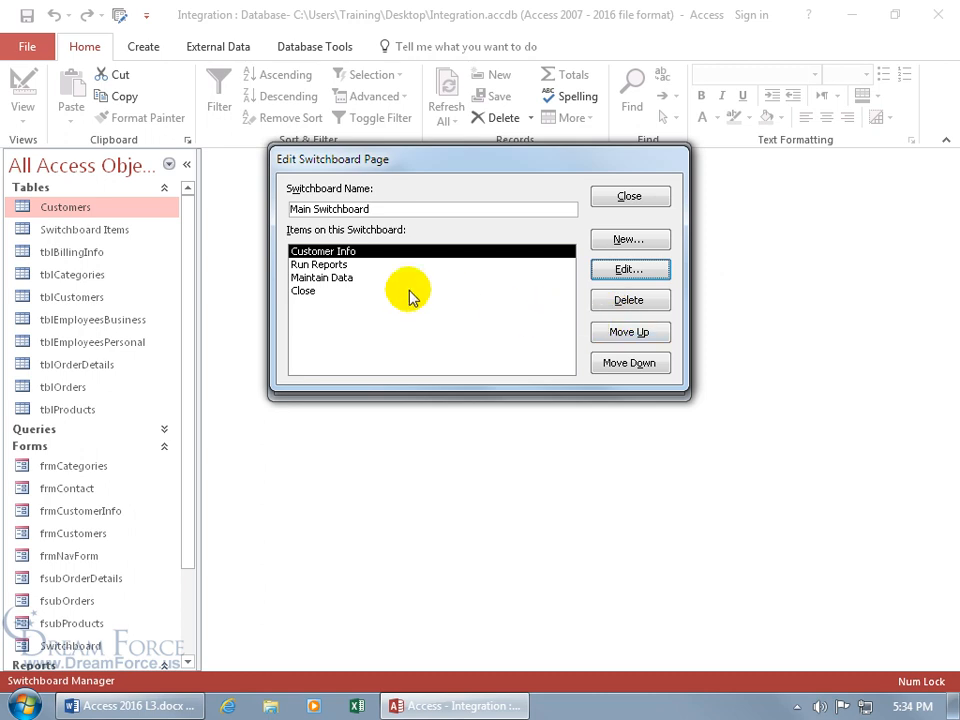
{"action": "left_click", "coordinate": [302, 290]}
{"action": "left_click", "coordinate": [606, 332]}
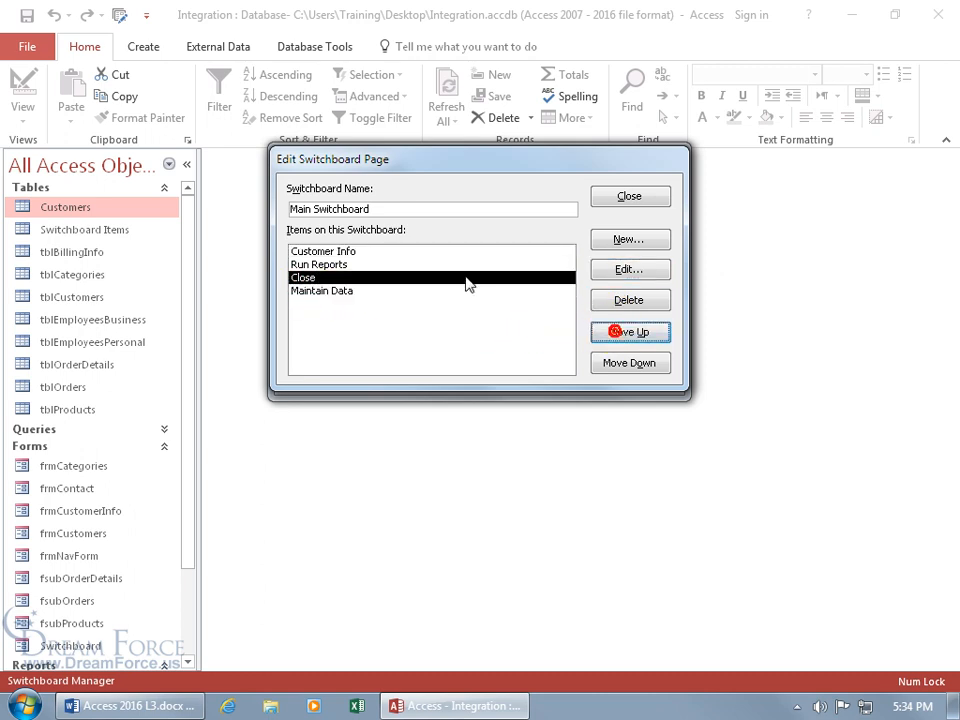
{"action": "left_click", "coordinate": [631, 366]}
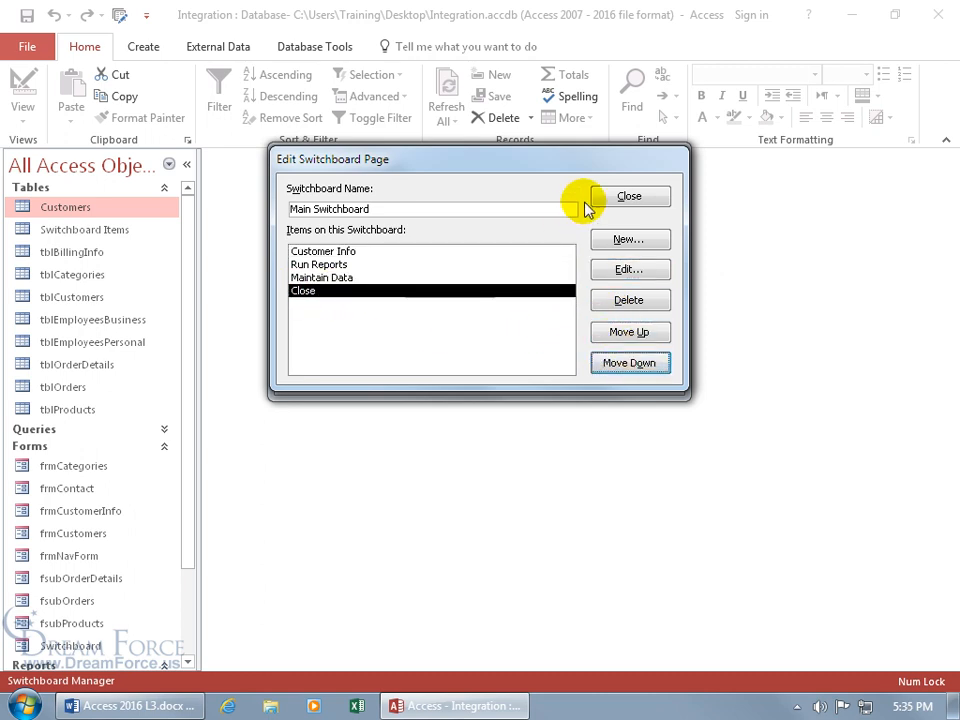
{"action": "left_click", "coordinate": [617, 196]}
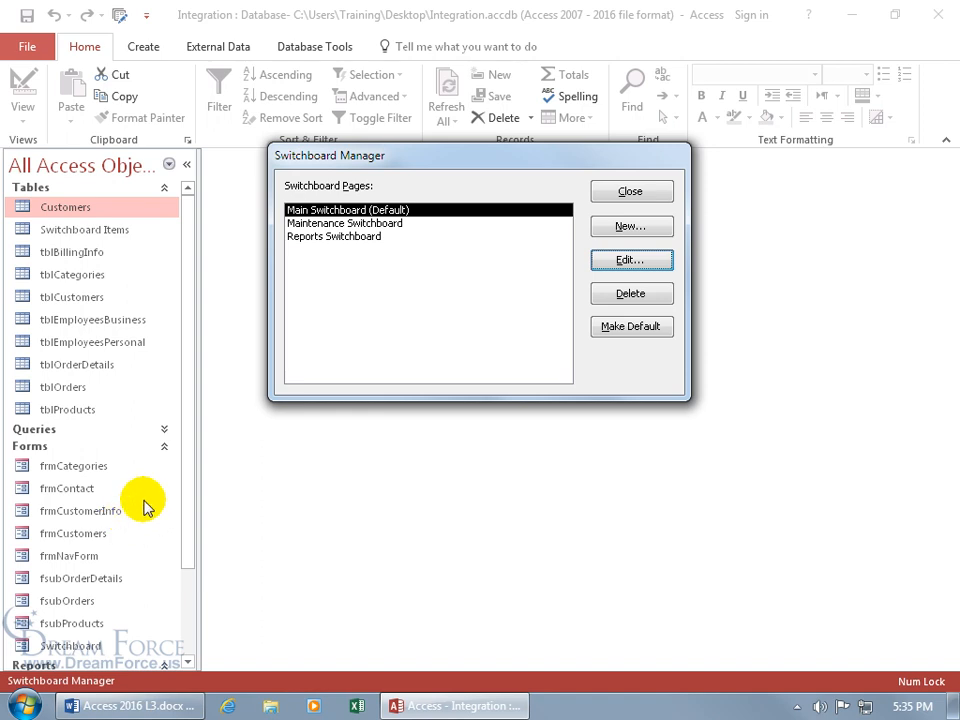
Step: On Reports Switchboard, add a 'Category Sales' item that opens report rptQtr1CateogrySales
{"action": "left_click", "coordinate": [392, 229]}
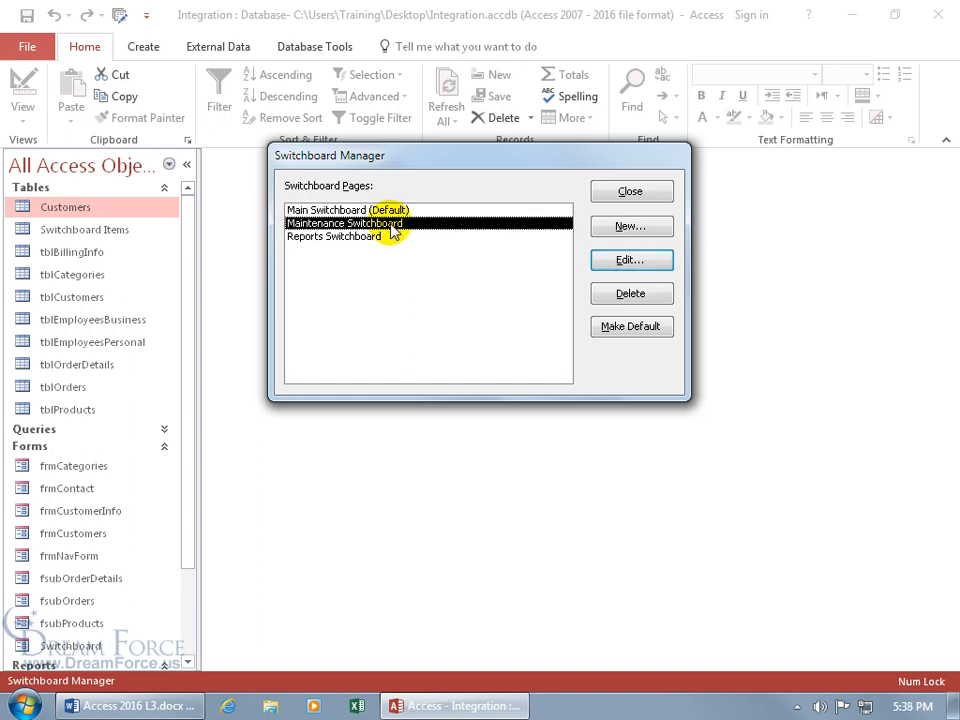
{"action": "left_click", "coordinate": [374, 241]}
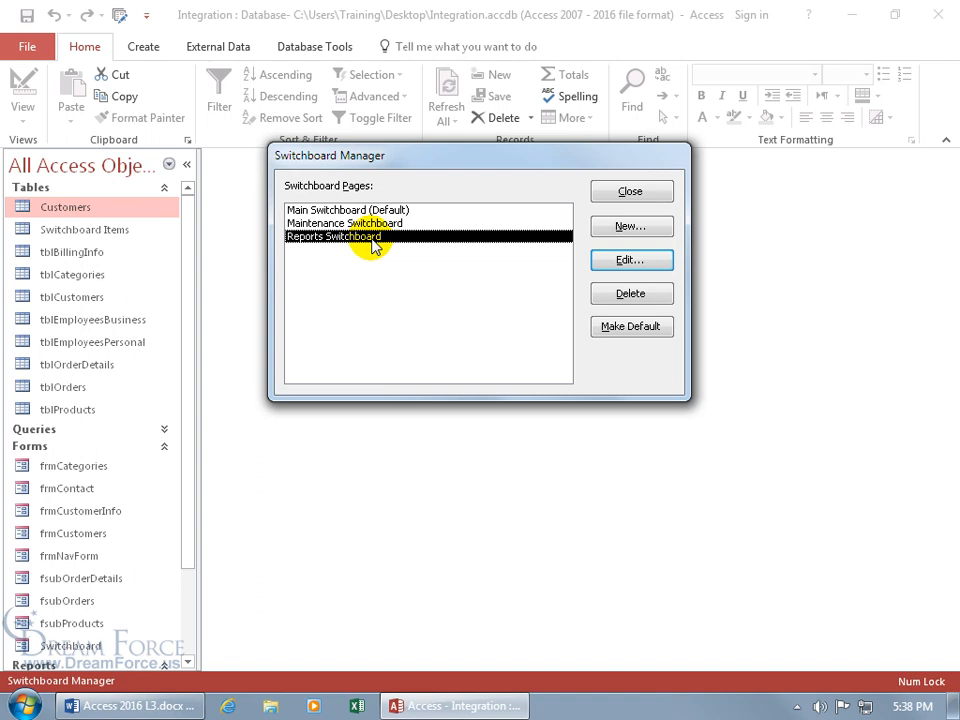
{"action": "left_click", "coordinate": [619, 261]}
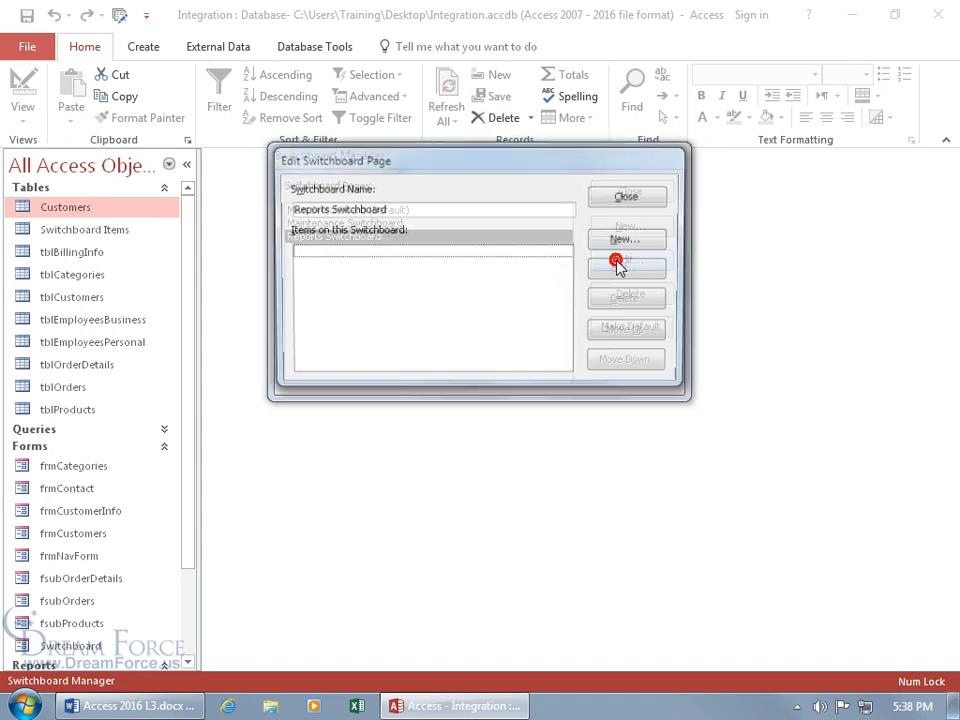
{"action": "left_click", "coordinate": [622, 241]}
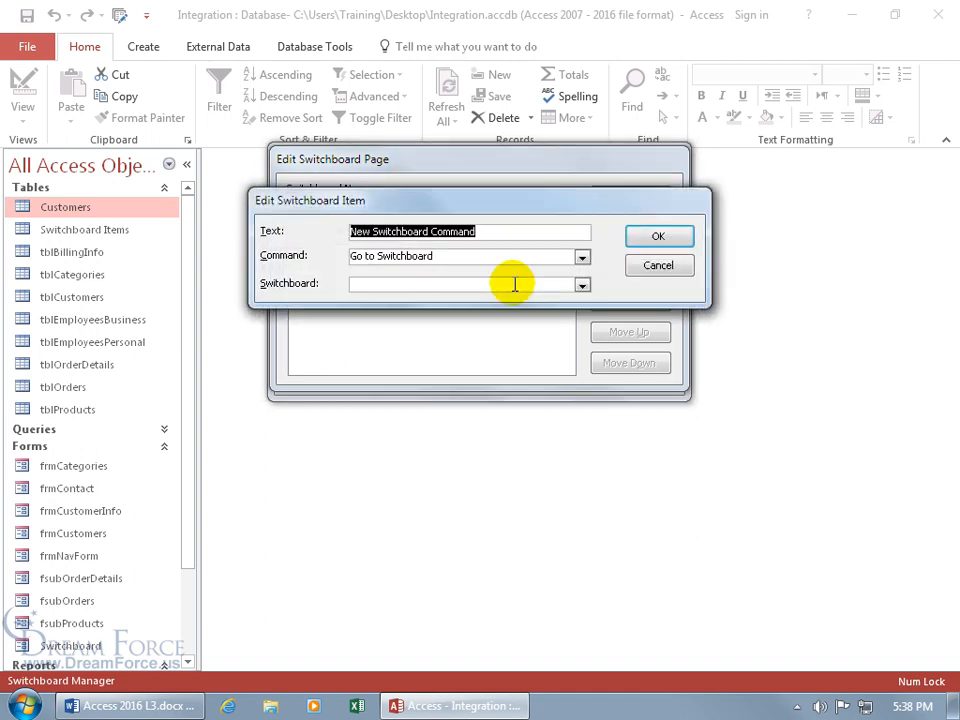
{"action": "type", "text": "Category Sales"}
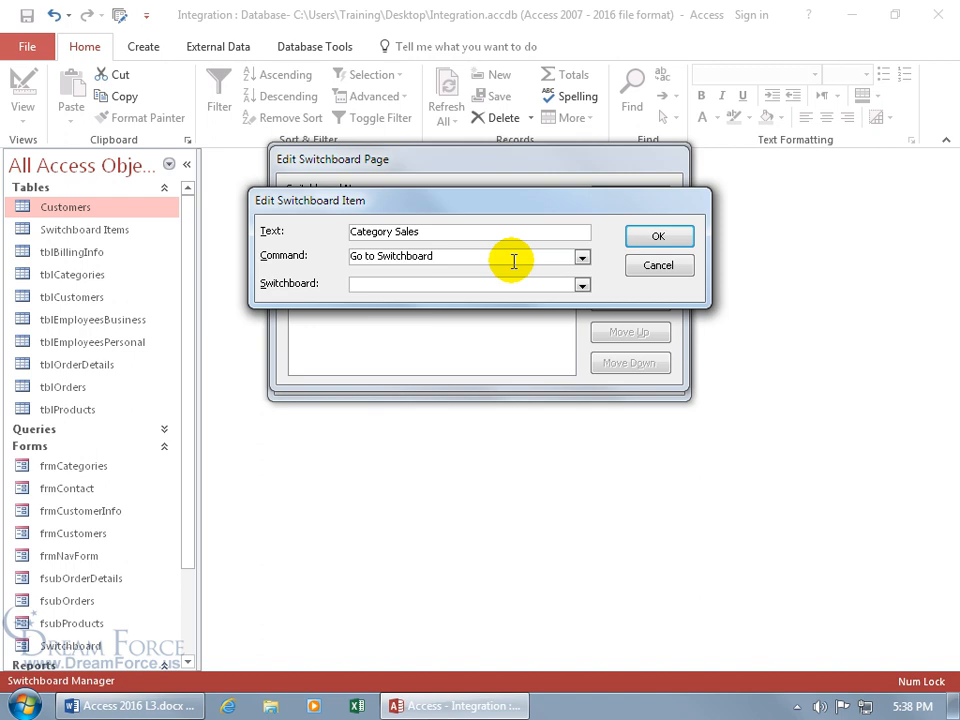
{"action": "left_click", "coordinate": [581, 257]}
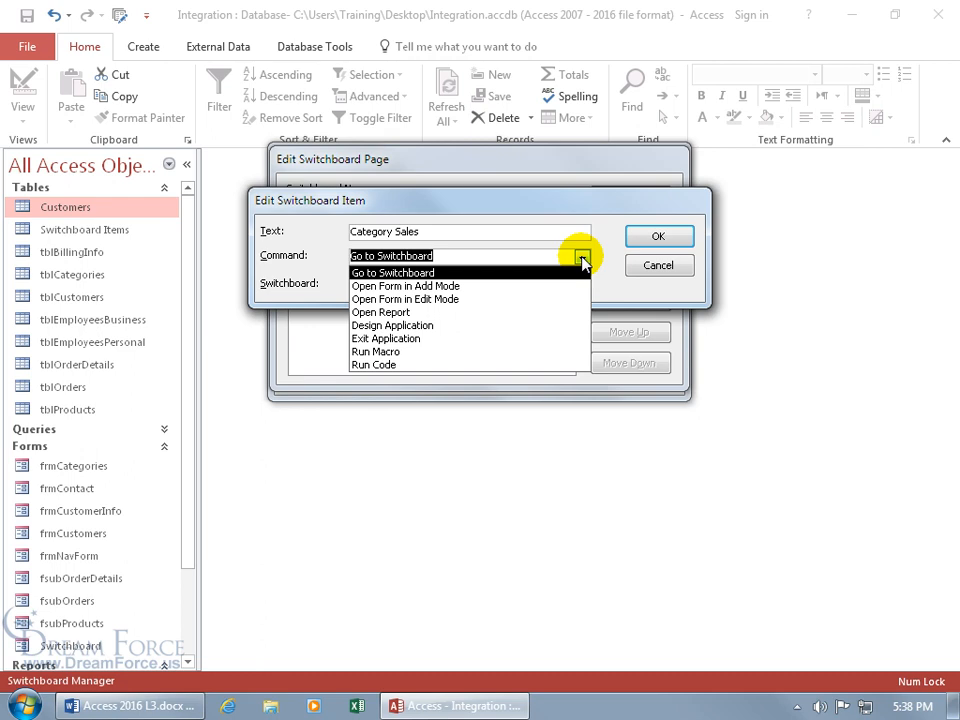
{"action": "left_click", "coordinate": [486, 312]}
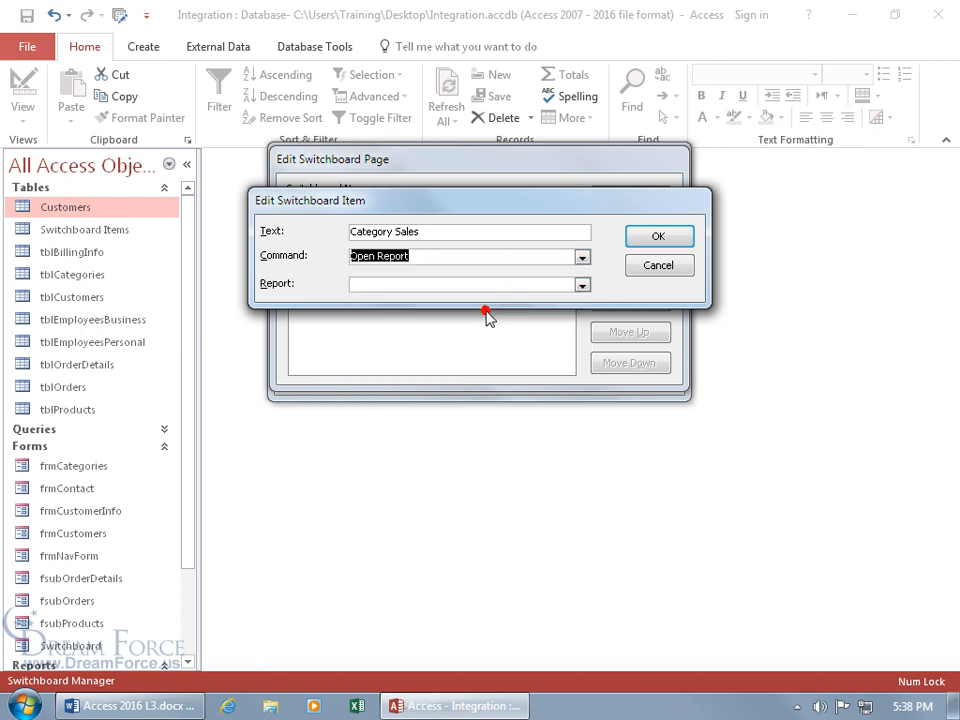
{"action": "left_click", "coordinate": [581, 285]}
{"action": "left_click", "coordinate": [504, 314]}
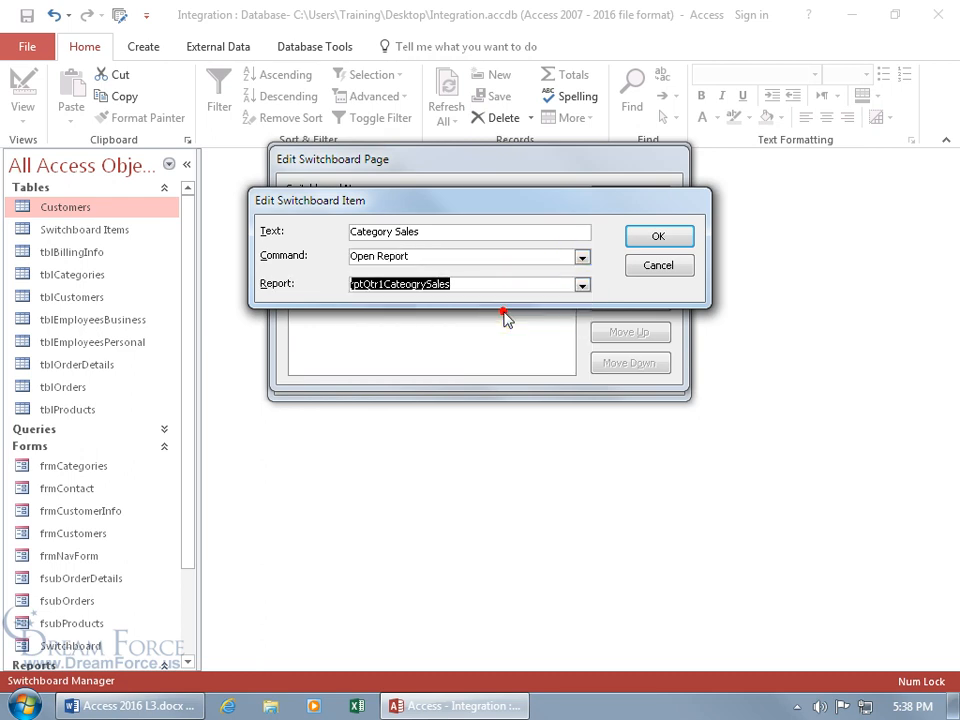
{"action": "left_click", "coordinate": [651, 240]}
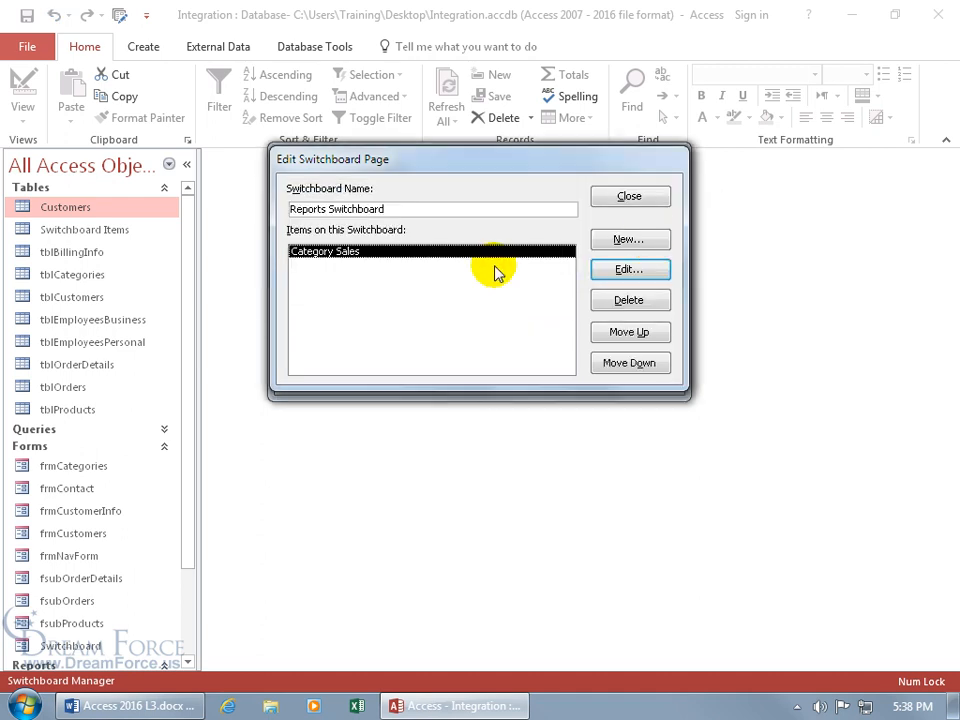
Step: Add a 'Final Report' item that opens report rptQtr1Final
{"action": "left_click", "coordinate": [629, 239]}
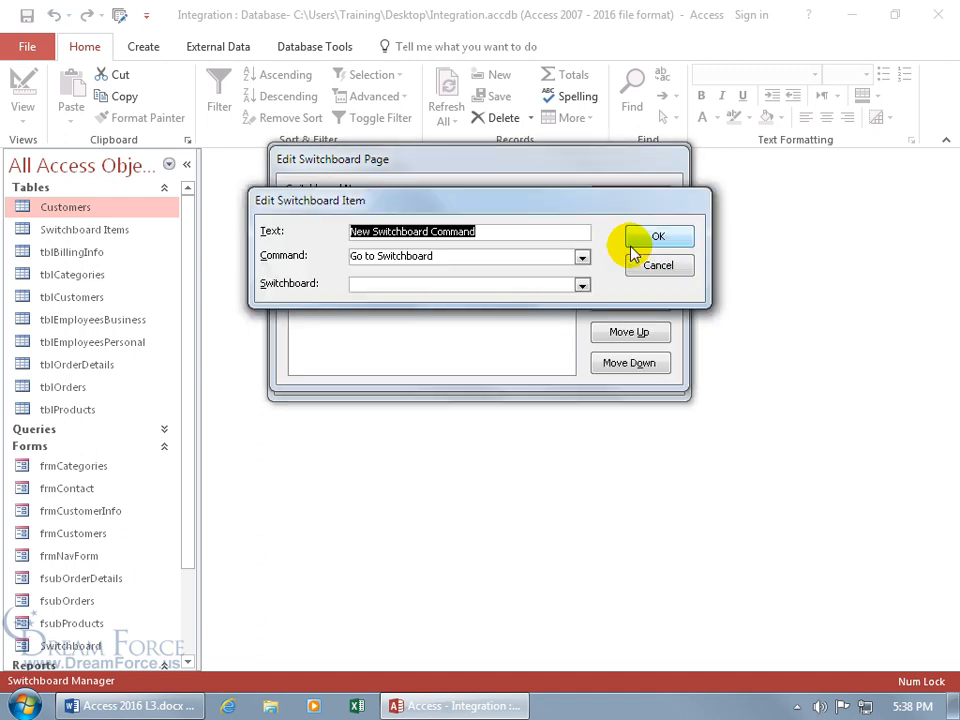
{"action": "type", "text": "Final Report"}
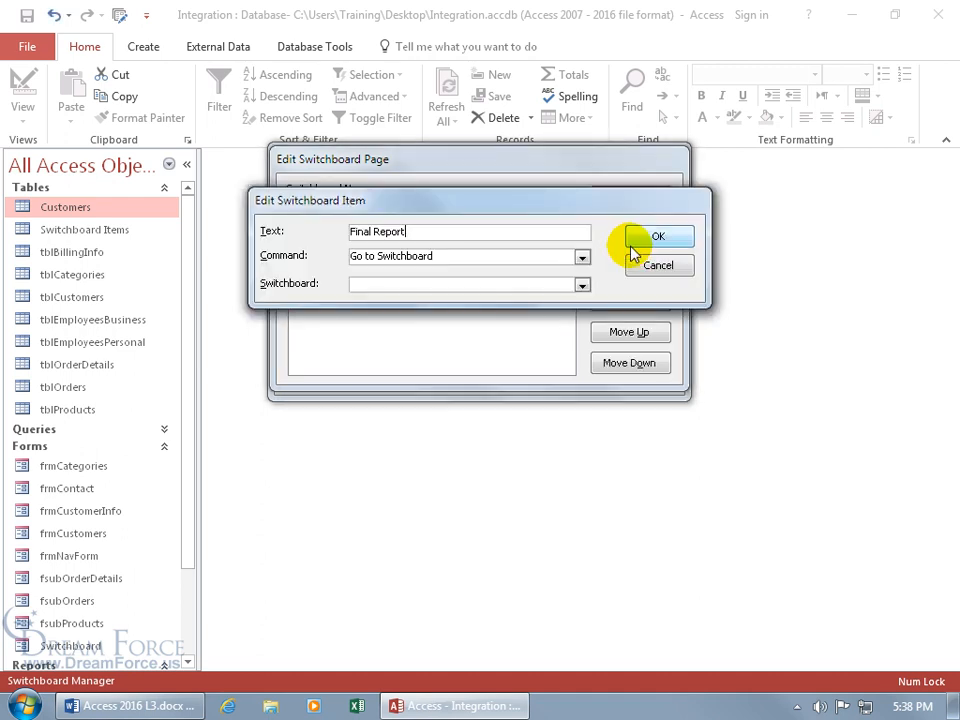
{"action": "left_click", "coordinate": [581, 257]}
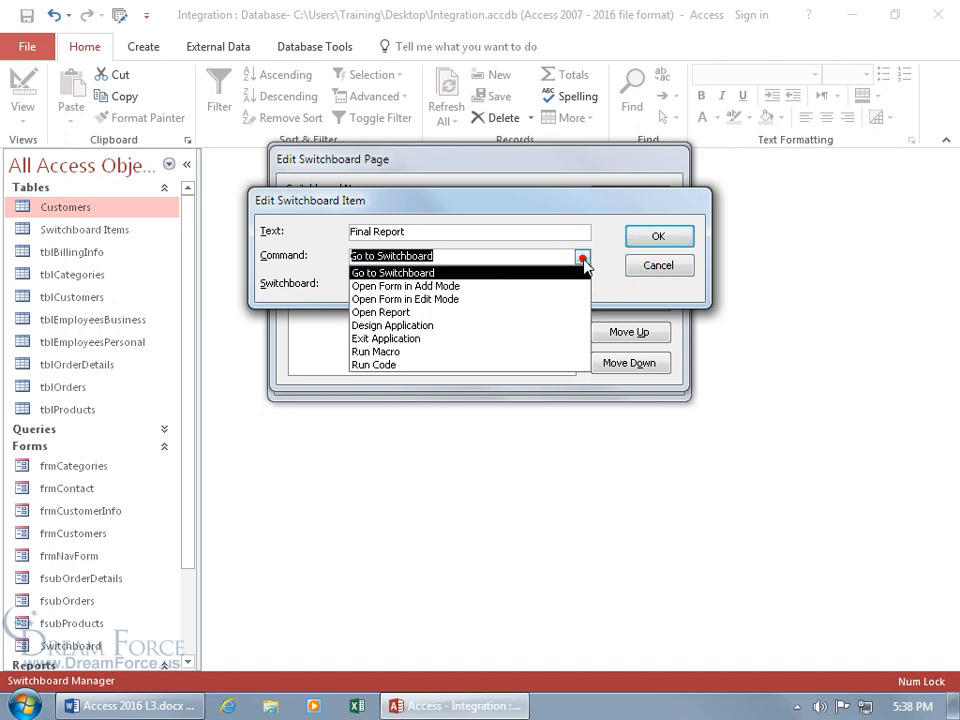
{"action": "left_click", "coordinate": [529, 314]}
{"action": "left_click", "coordinate": [582, 283]}
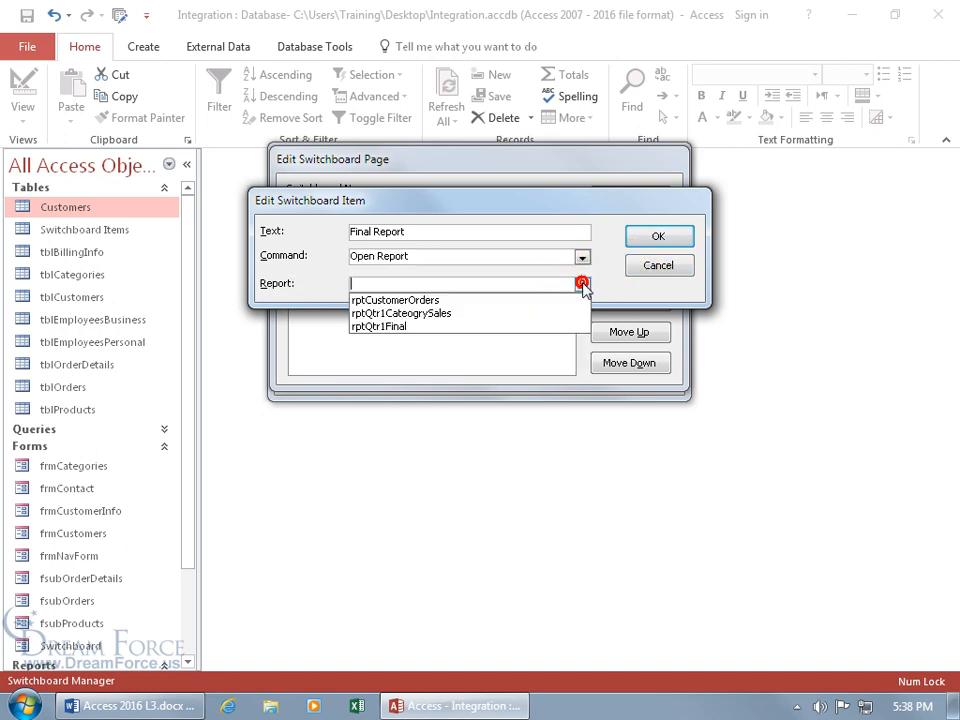
{"action": "left_click", "coordinate": [514, 326]}
{"action": "left_click", "coordinate": [658, 238]}
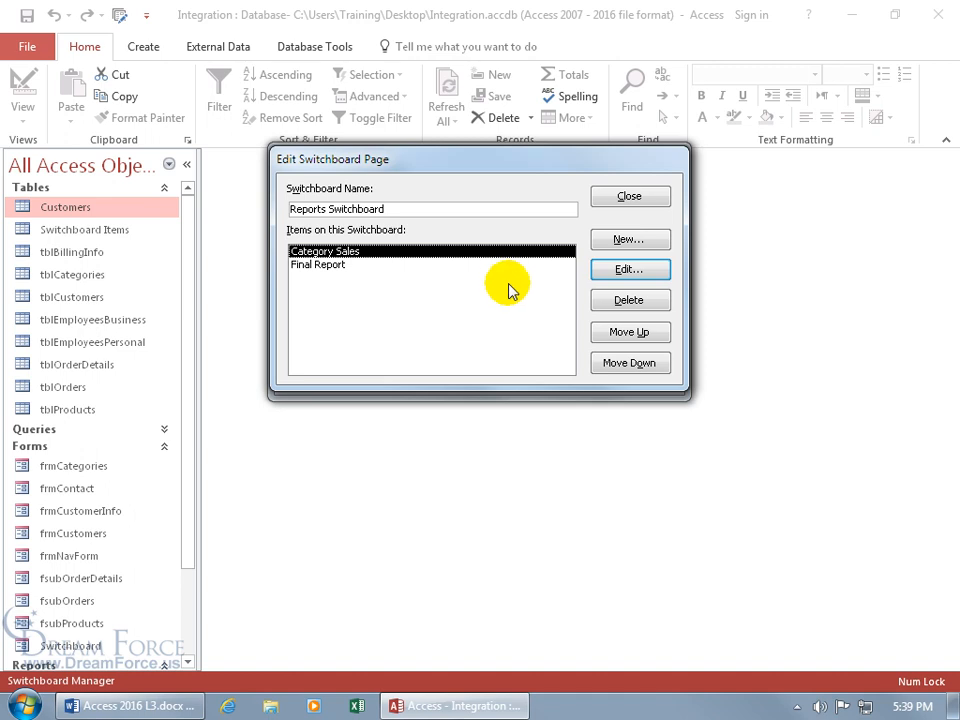
Step: Add a 'Back to Main' item going to Main Switchboard and close the Reports page editor
{"action": "left_click", "coordinate": [624, 243]}
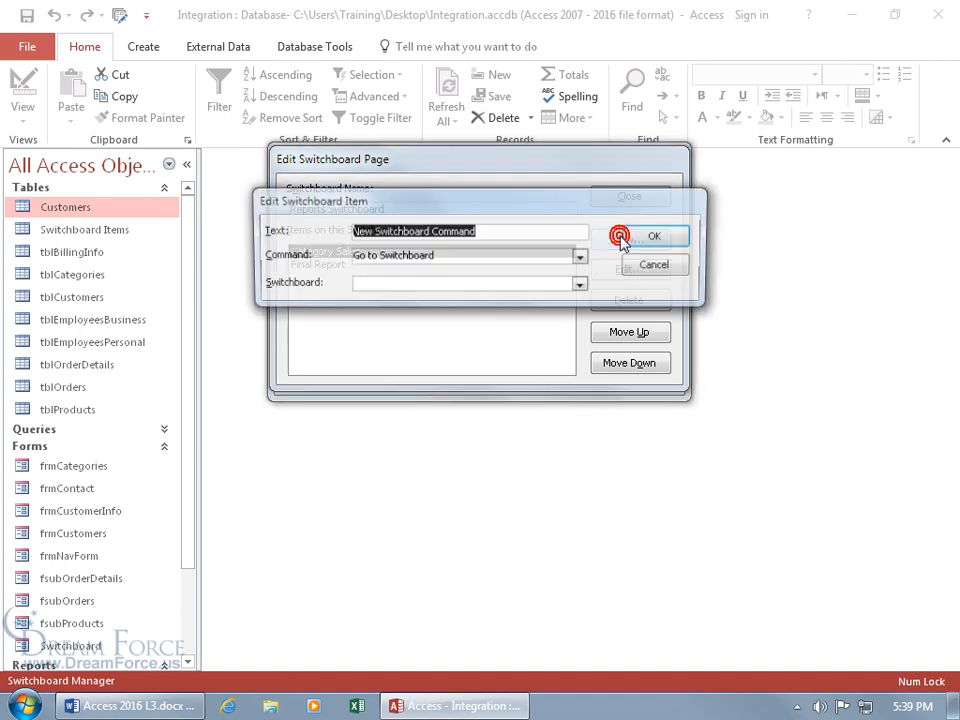
{"action": "type", "text": "Back"}
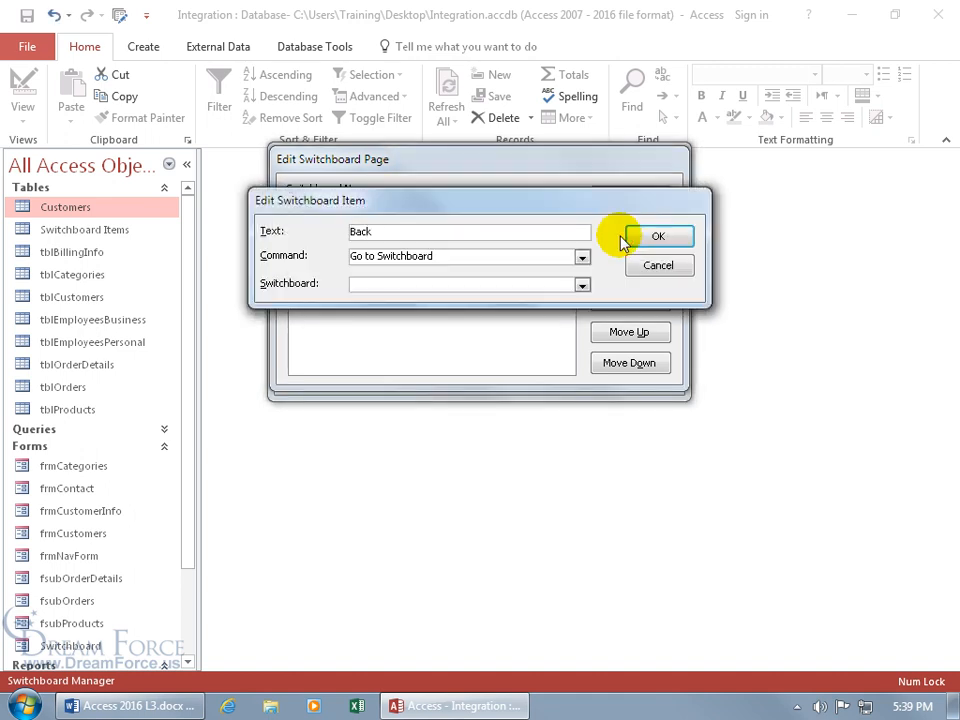
{"action": "type", "text": " to Main"}
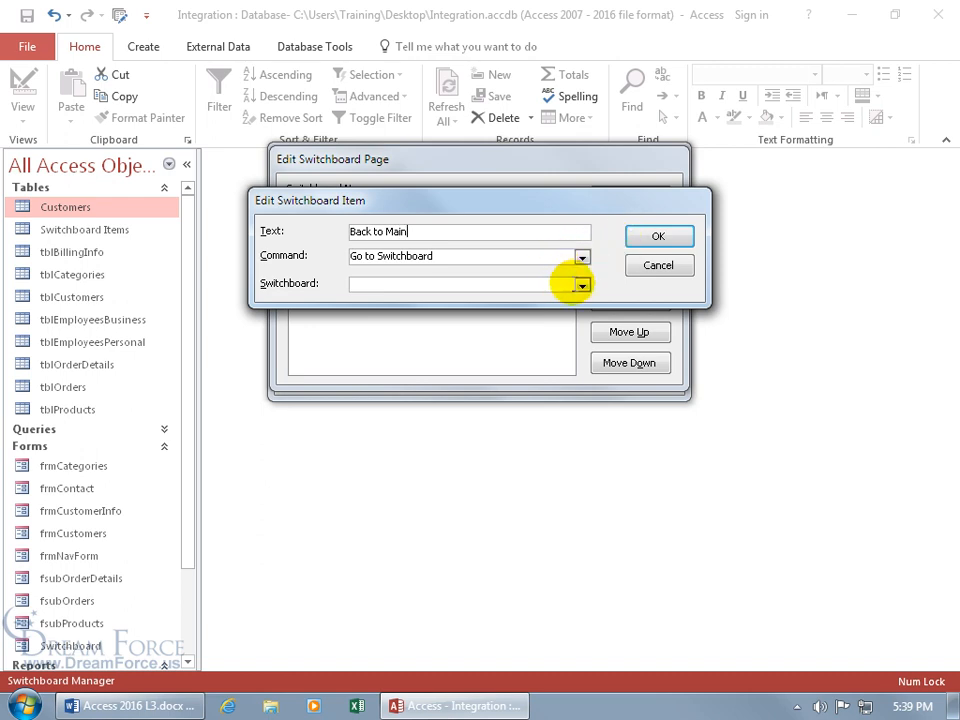
{"action": "left_click", "coordinate": [581, 285]}
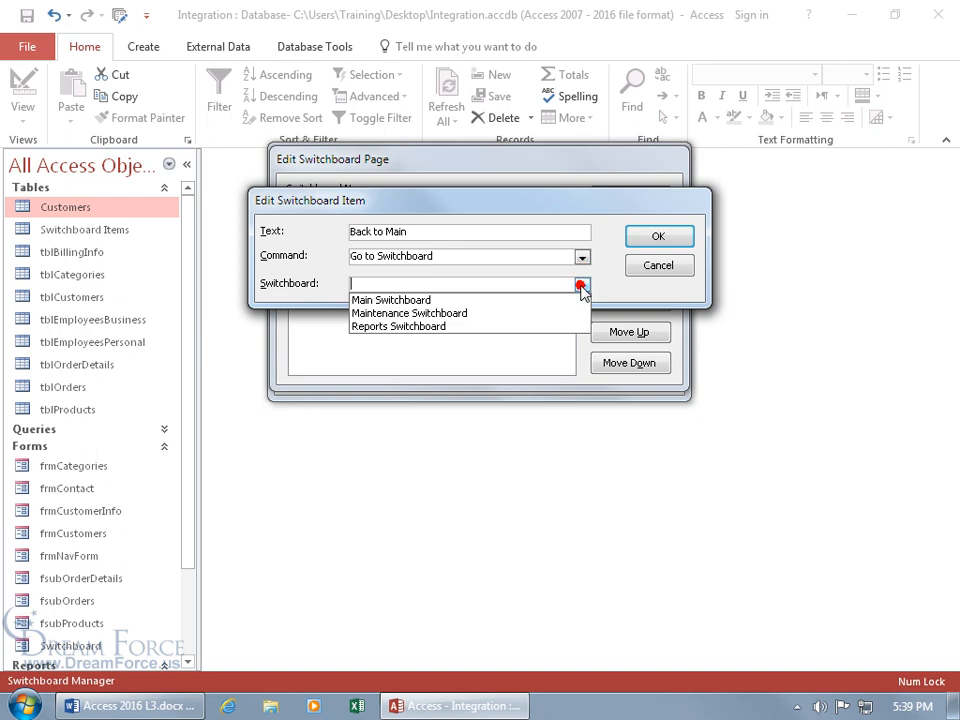
{"action": "left_click", "coordinate": [531, 300]}
{"action": "left_click", "coordinate": [670, 237]}
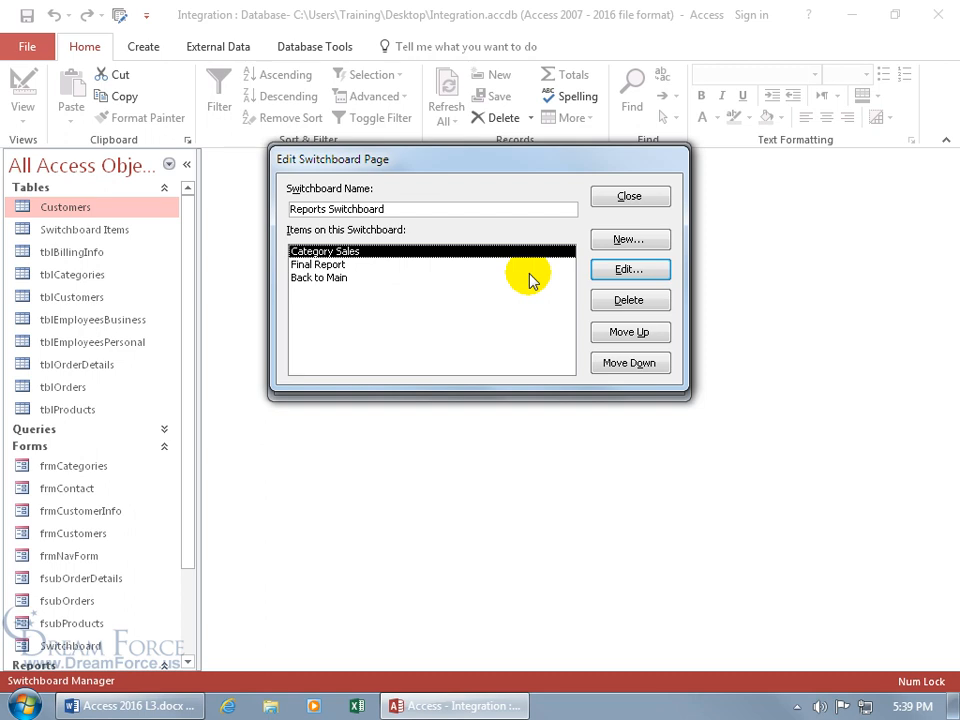
{"action": "left_click", "coordinate": [634, 197]}
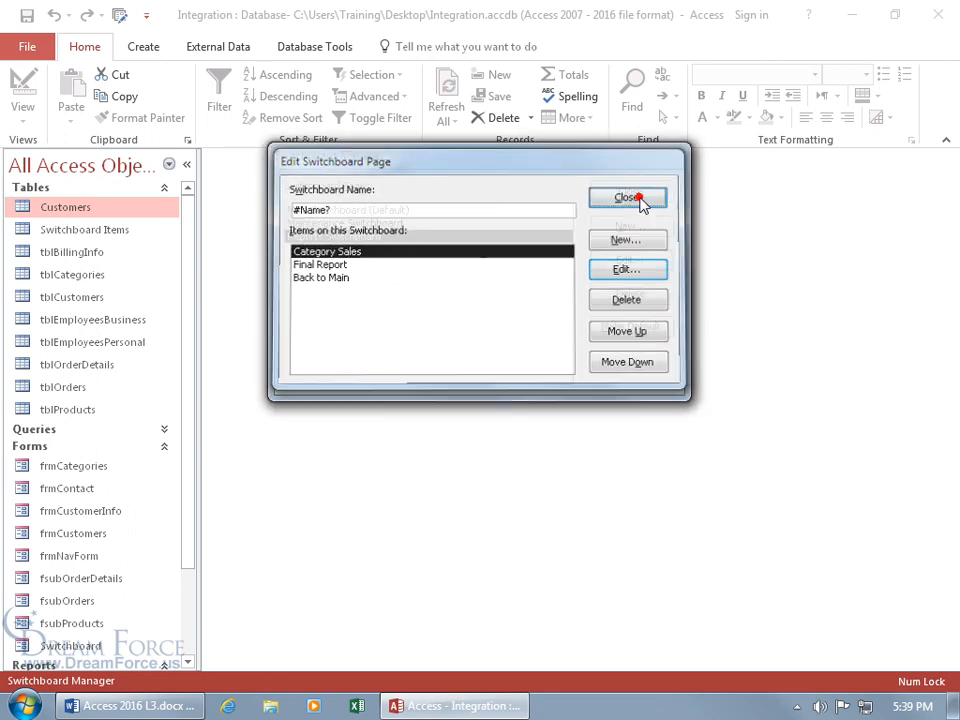
Step: On Maintenance Switchboard, add an 'Edit Categories' item that opens frmCategories in Edit Mode
{"action": "left_click", "coordinate": [369, 222]}
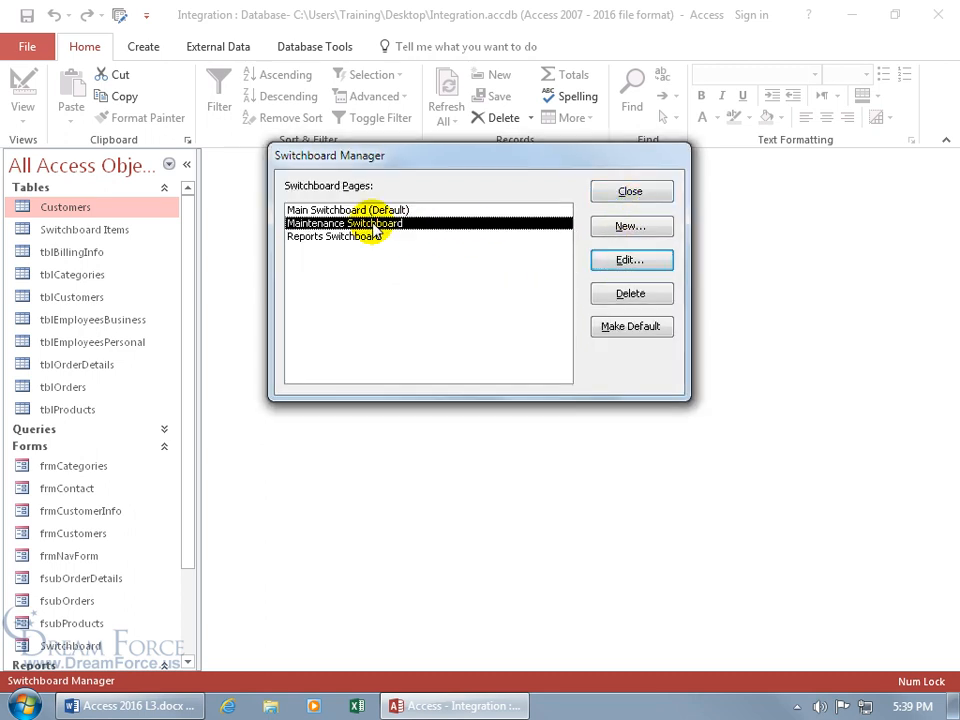
{"action": "left_click", "coordinate": [622, 260]}
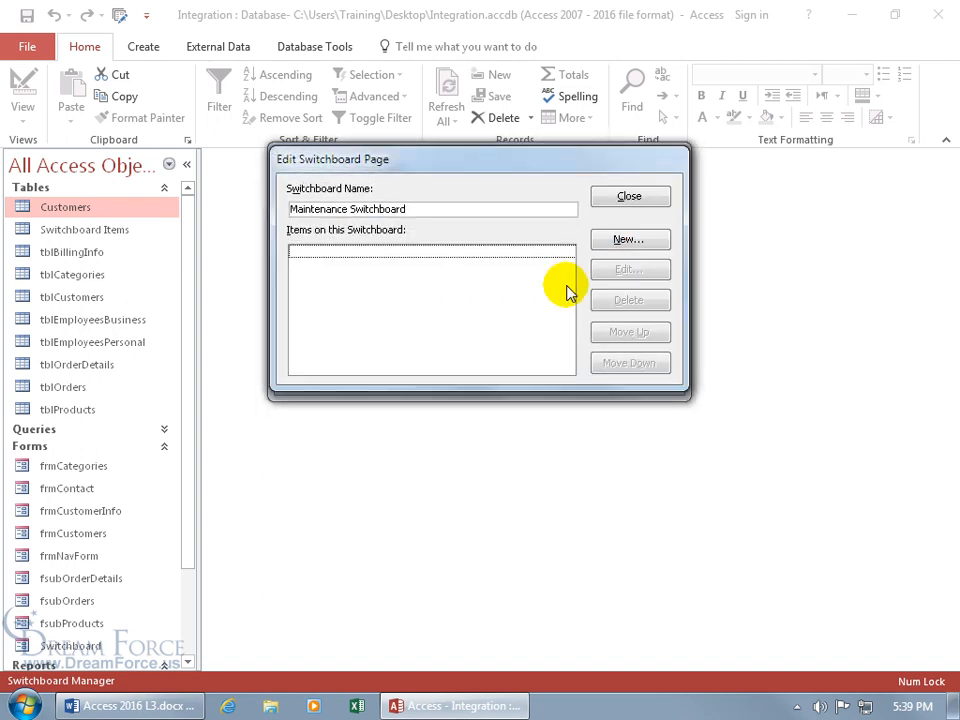
{"action": "left_click", "coordinate": [622, 239]}
{"action": "type", "text": "Edit Categories"}
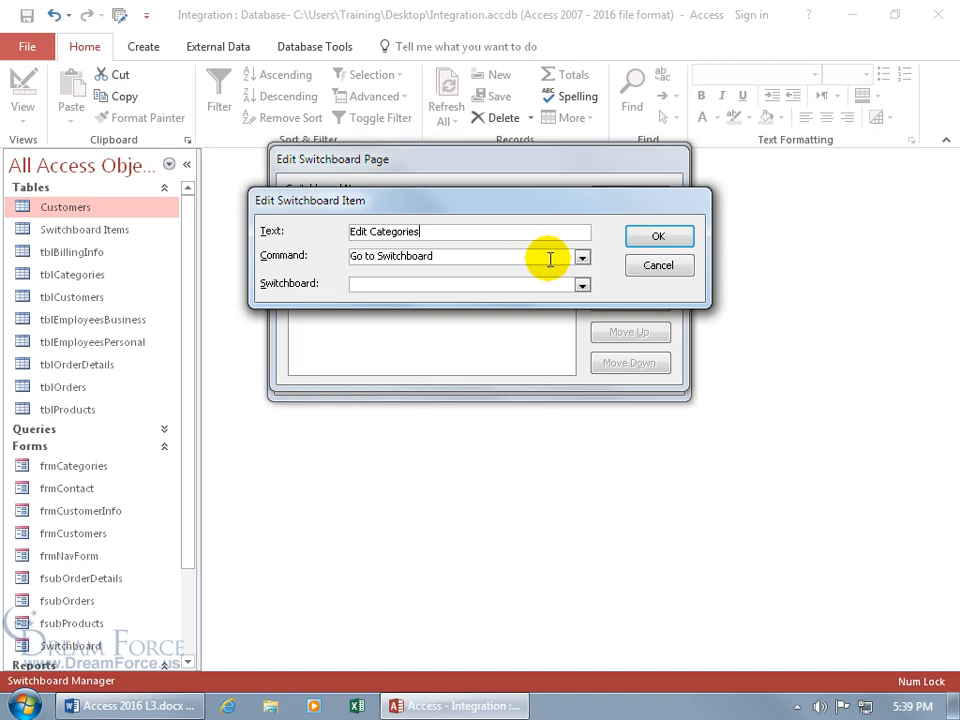
{"action": "left_click", "coordinate": [581, 257]}
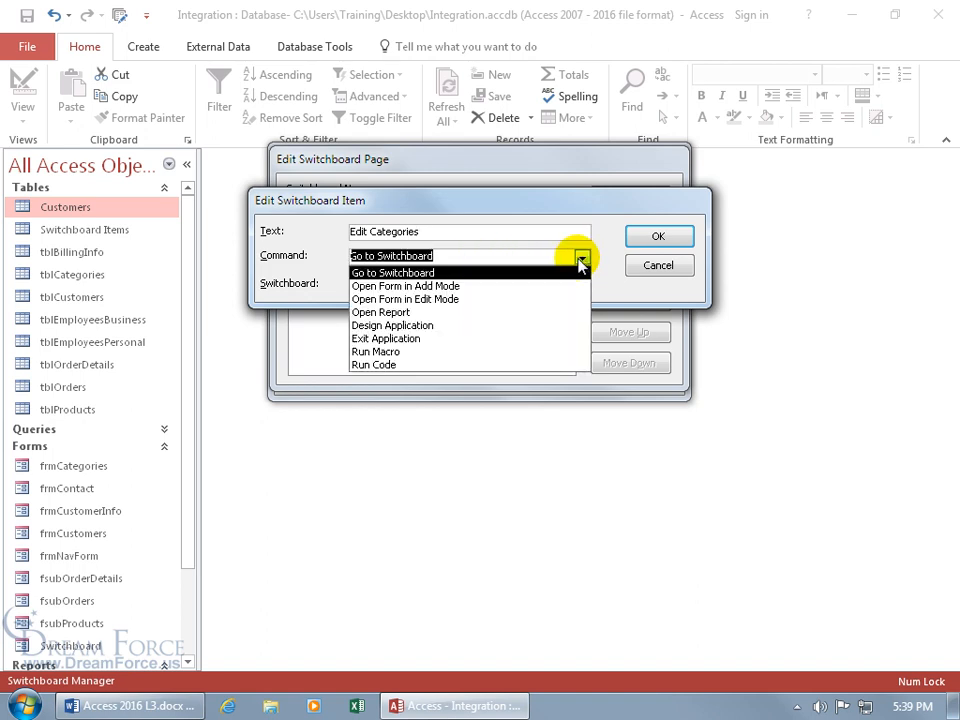
{"action": "left_click", "coordinate": [495, 300]}
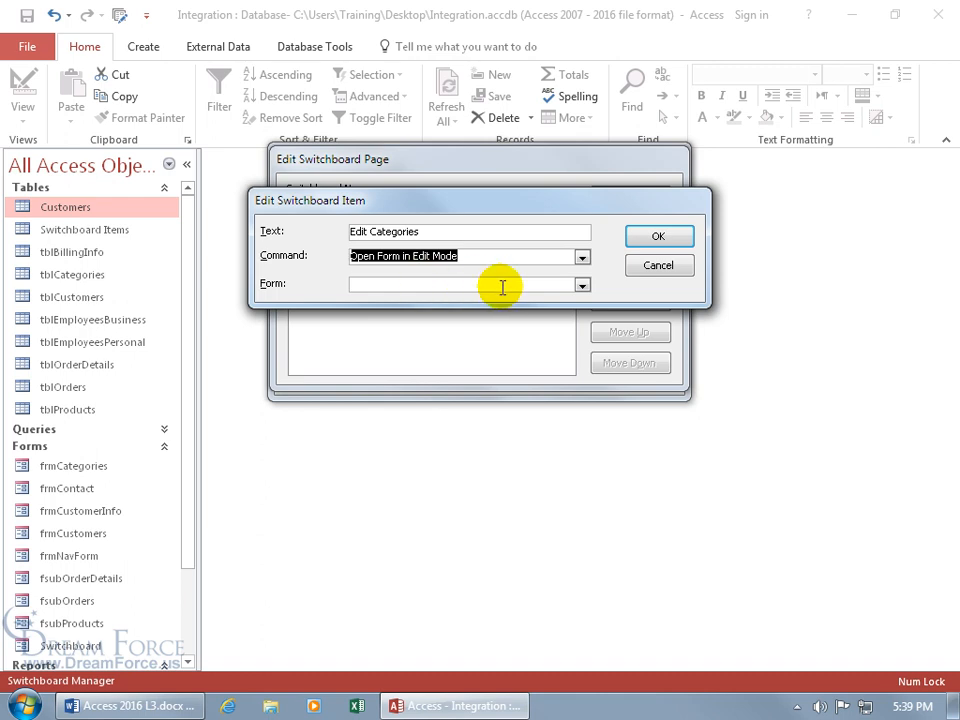
{"action": "left_click", "coordinate": [583, 286]}
{"action": "left_click", "coordinate": [584, 287]}
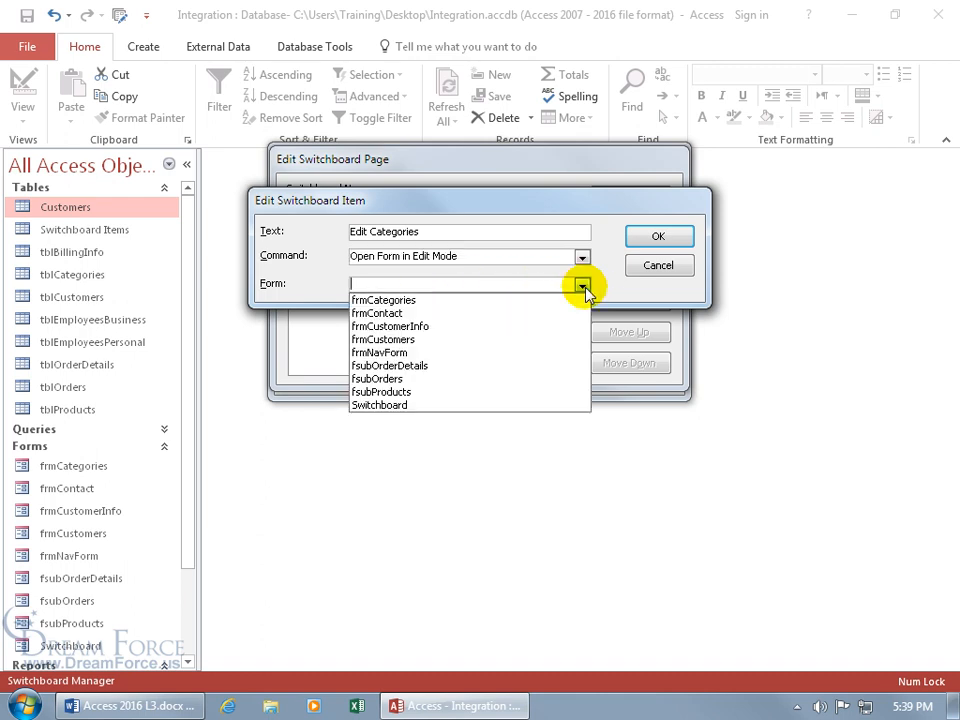
{"action": "left_click", "coordinate": [529, 300]}
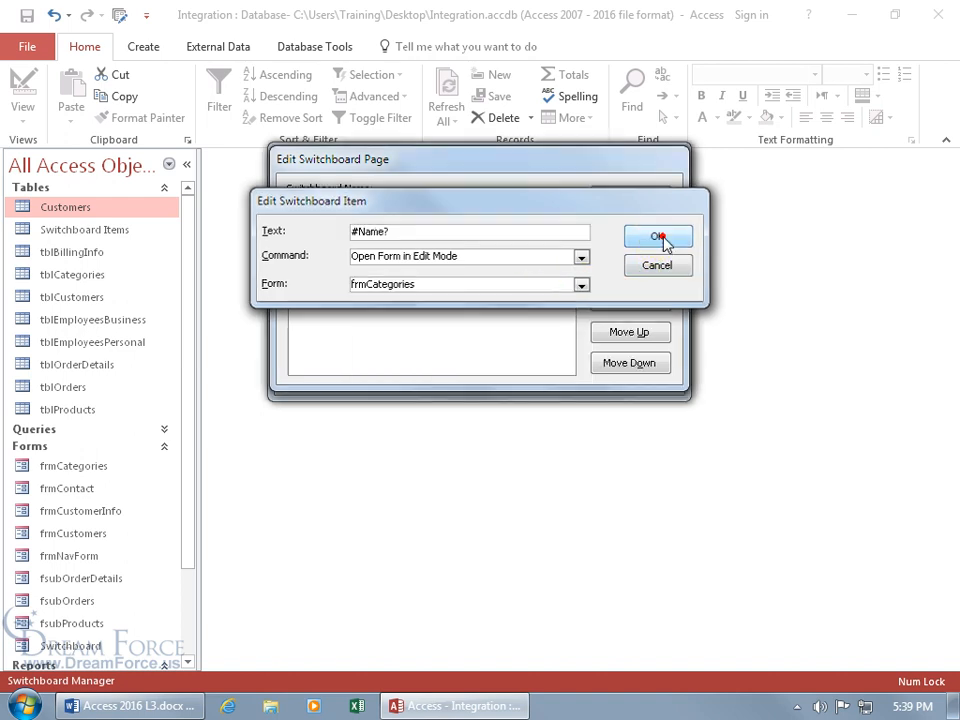
{"action": "left_click", "coordinate": [657, 237]}
{"action": "left_click", "coordinate": [463, 330]}
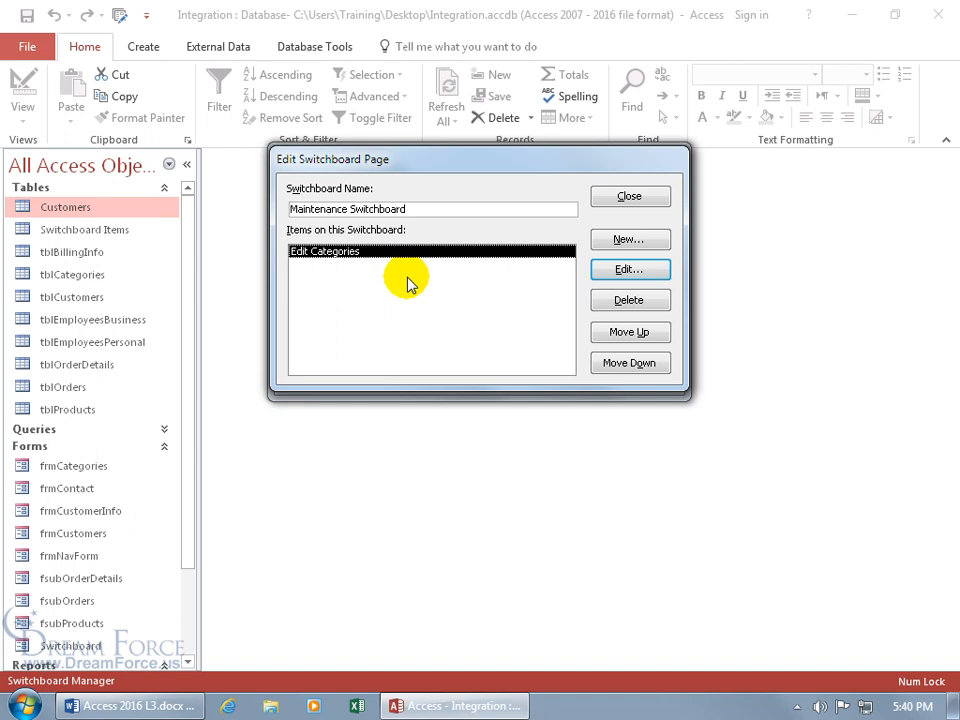
Step: Add a 'Back to Main' item going to Main Switchboard and close the Maintenance page editor
{"action": "left_click", "coordinate": [626, 241]}
{"action": "type", "text": "Back to Main"}
{"action": "left_click", "coordinate": [582, 284]}
{"action": "left_click", "coordinate": [546, 300]}
{"action": "left_click", "coordinate": [656, 237]}
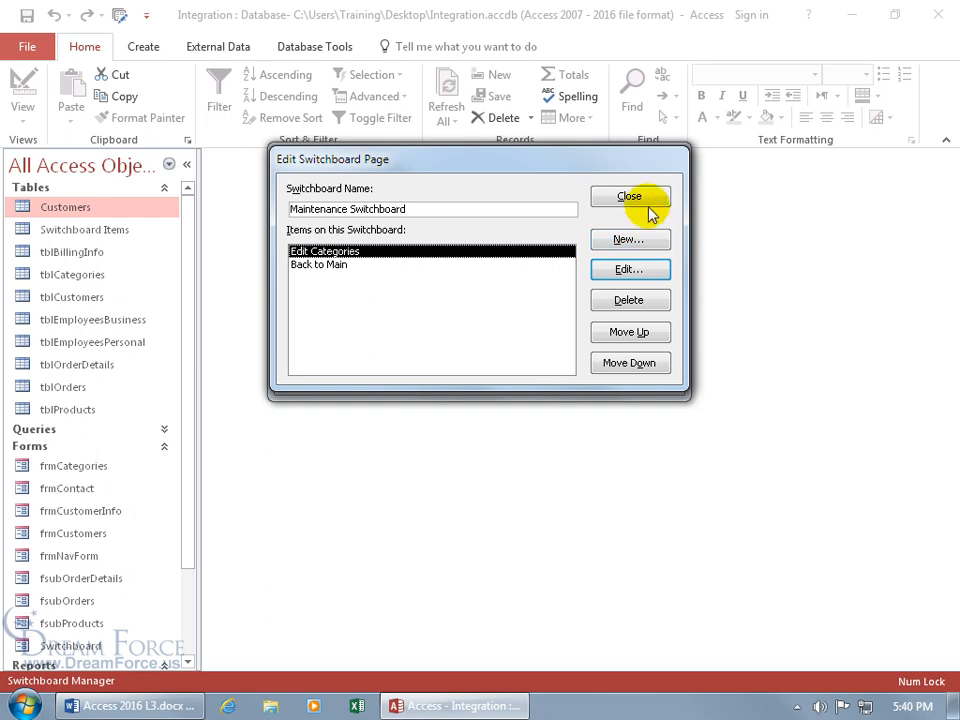
{"action": "left_click", "coordinate": [640, 199]}
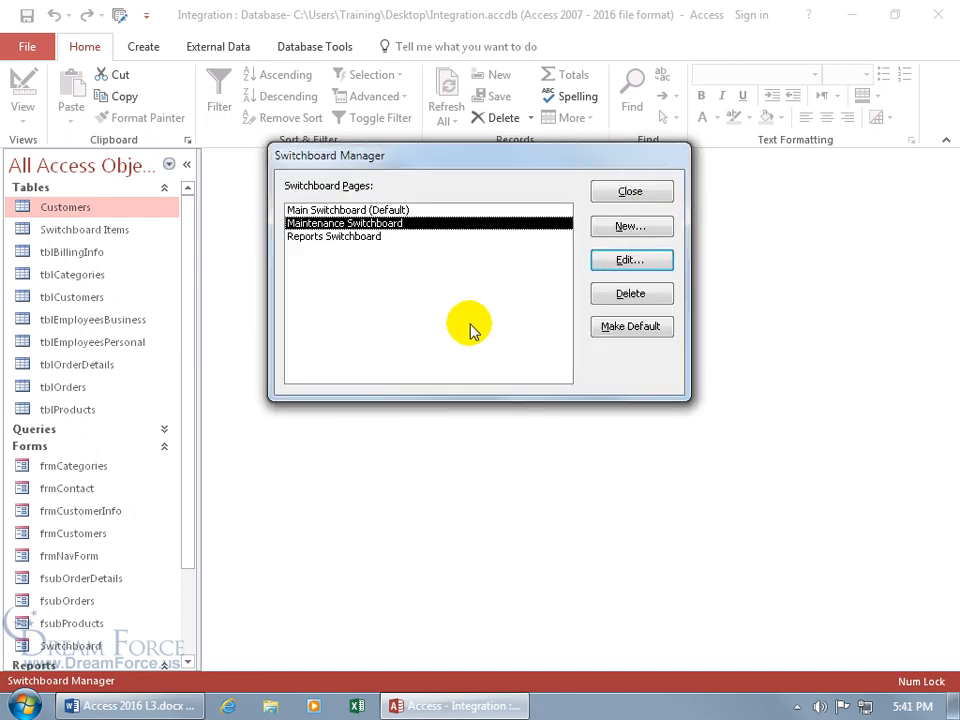
Step: Close Switchboard Manager, open the Switchboard form, and test the Customer Info form
{"action": "left_click", "coordinate": [642, 192]}
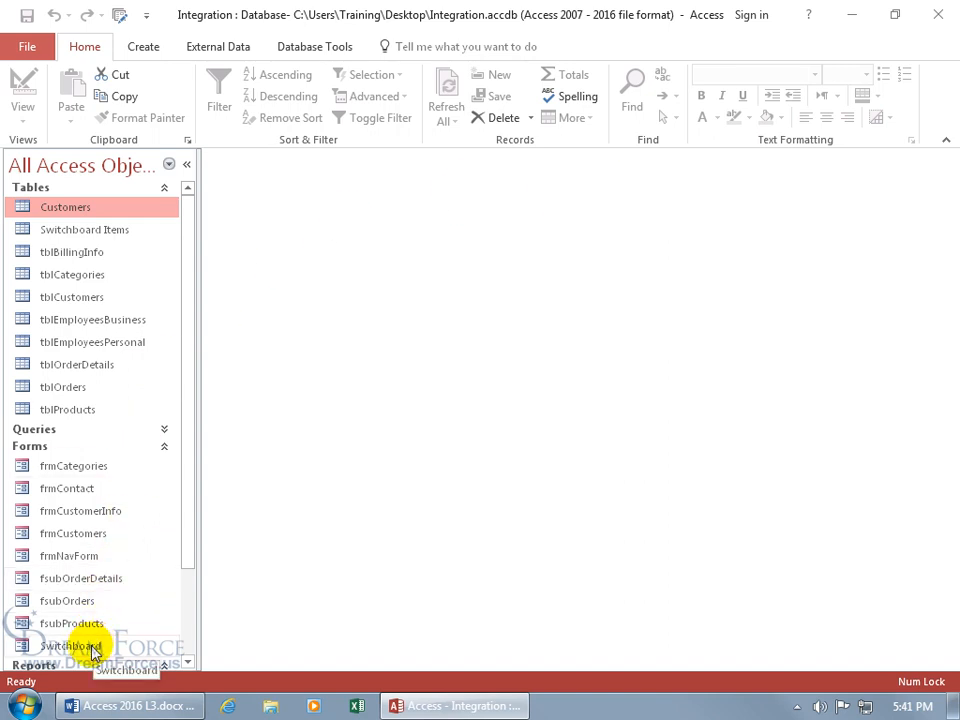
{"action": "double_click", "coordinate": [92, 649]}
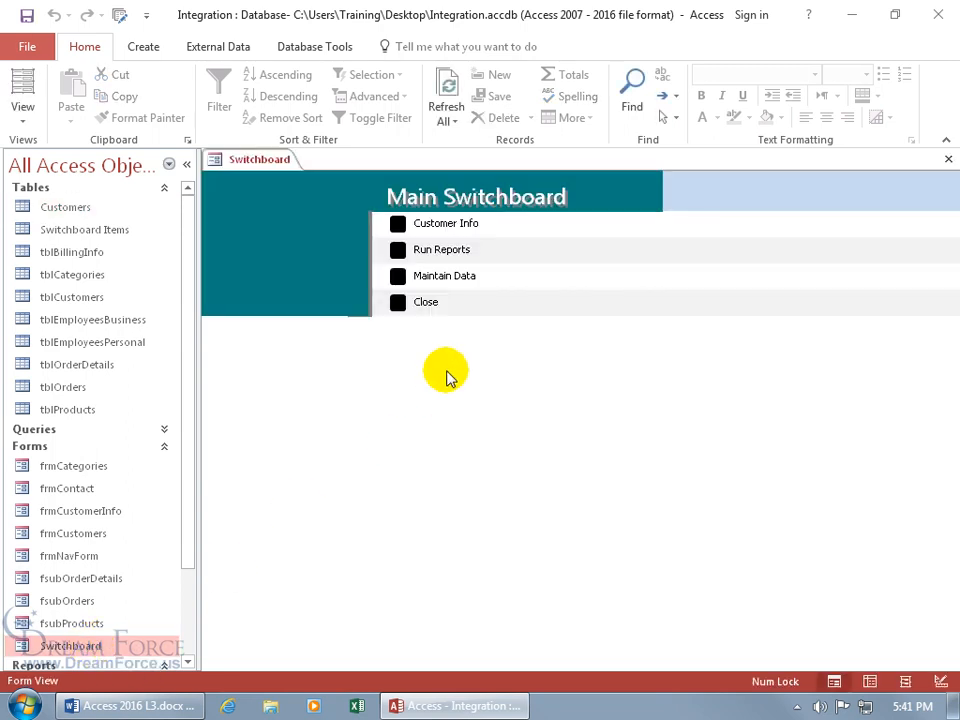
{"action": "left_click", "coordinate": [398, 224]}
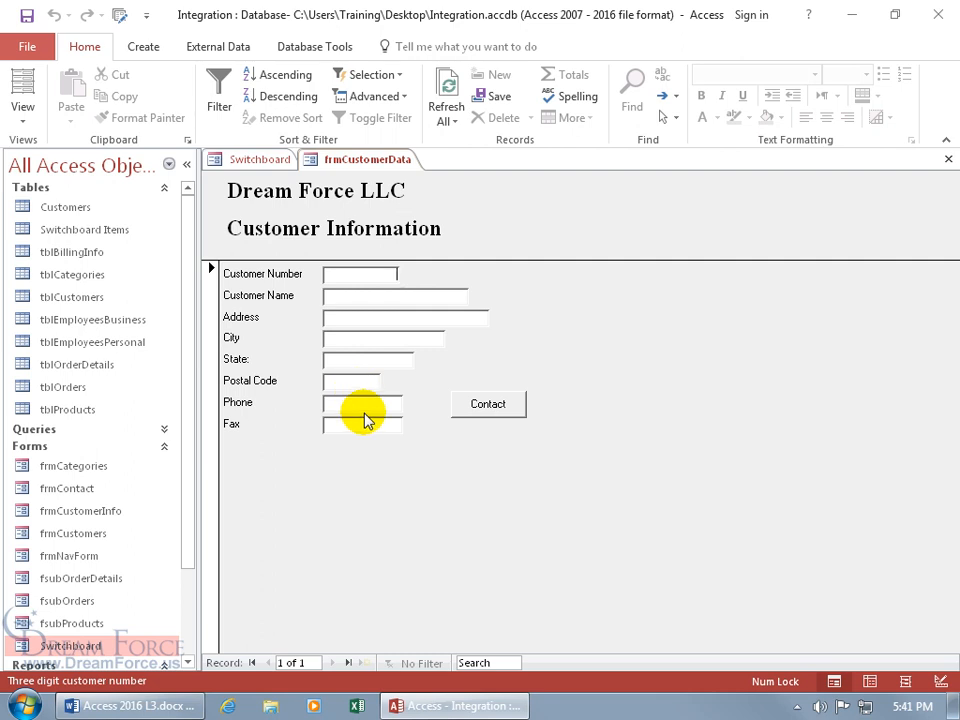
{"action": "left_click", "coordinate": [946, 160]}
Step: Through Run Reports, open and close Category Sales, then open the Final Report
{"action": "left_click", "coordinate": [398, 250]}
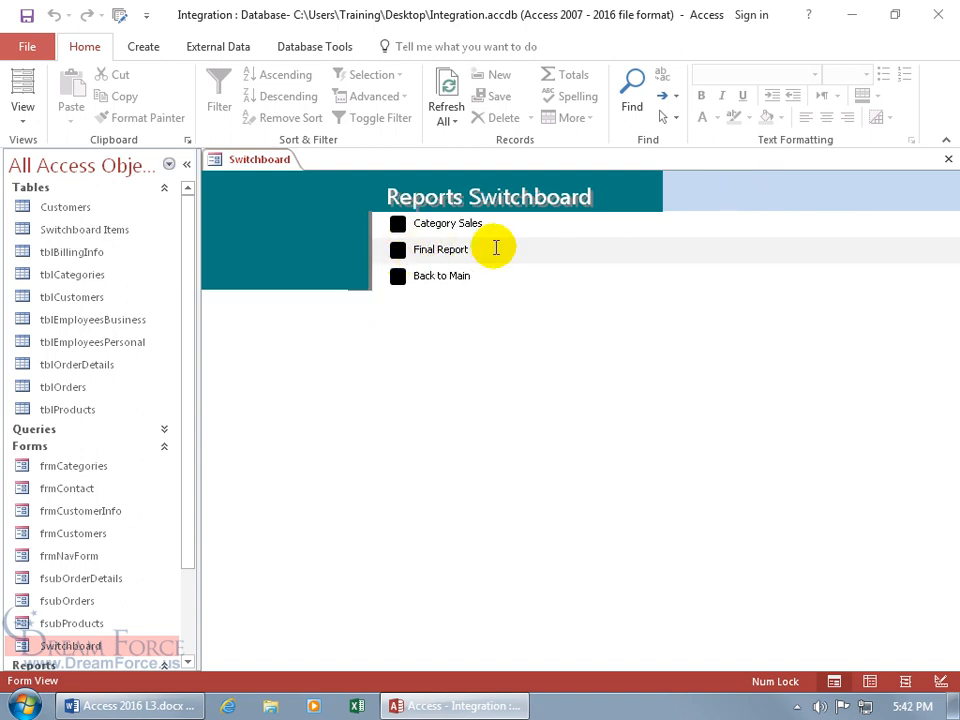
{"action": "left_click", "coordinate": [396, 223]}
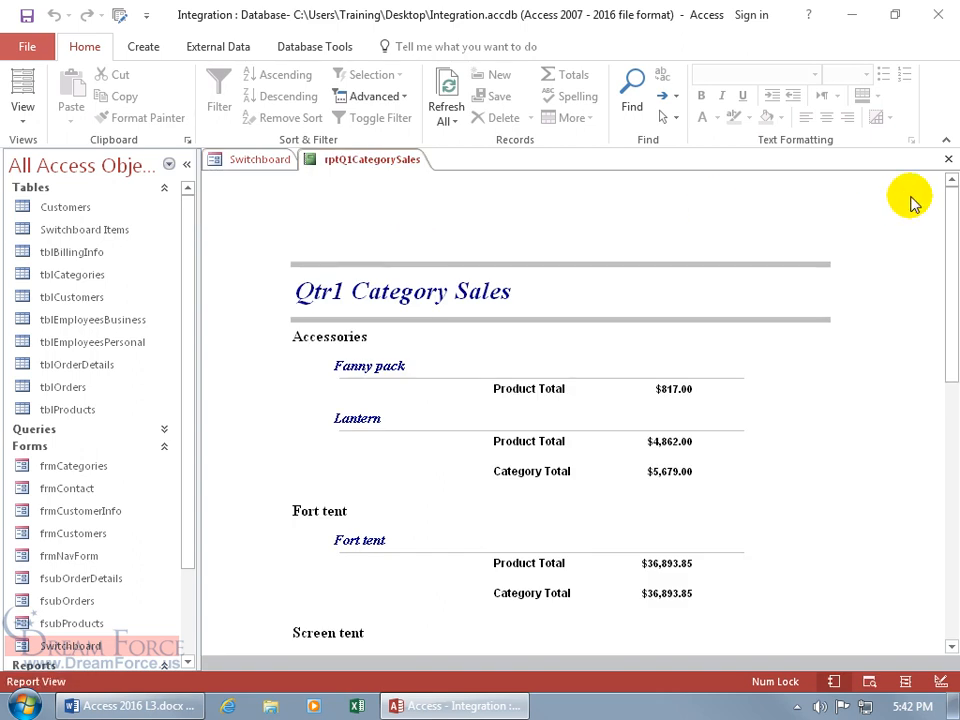
{"action": "left_click", "coordinate": [948, 159]}
{"action": "left_click", "coordinate": [398, 250]}
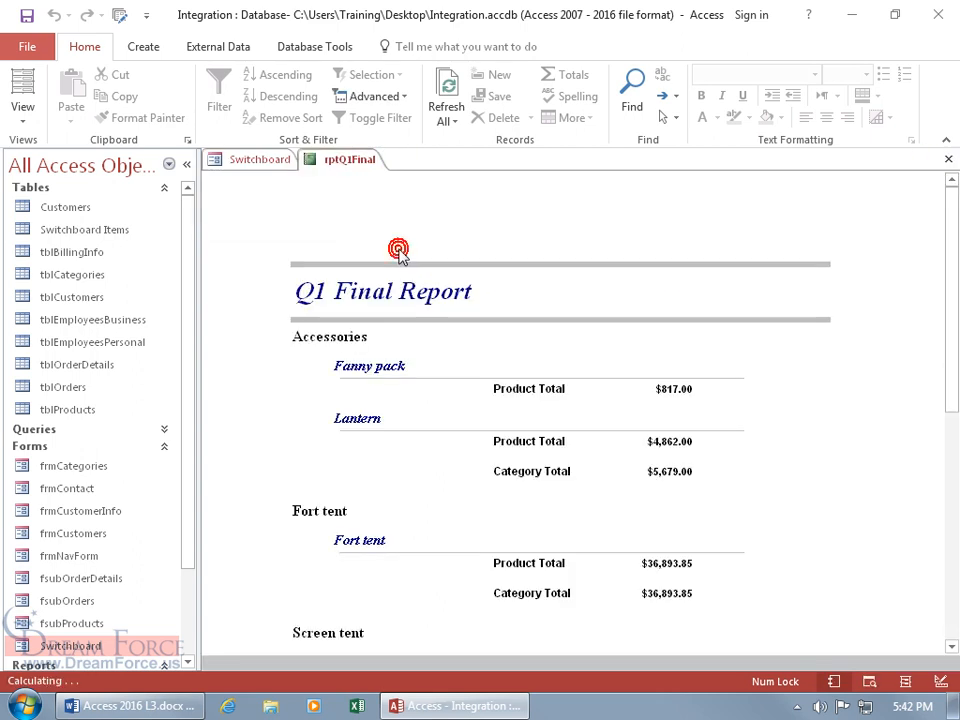
Step: Return to Main and open Edit Categories via Maintain Data, stepping forward two category records
{"action": "left_click", "coordinate": [948, 159]}
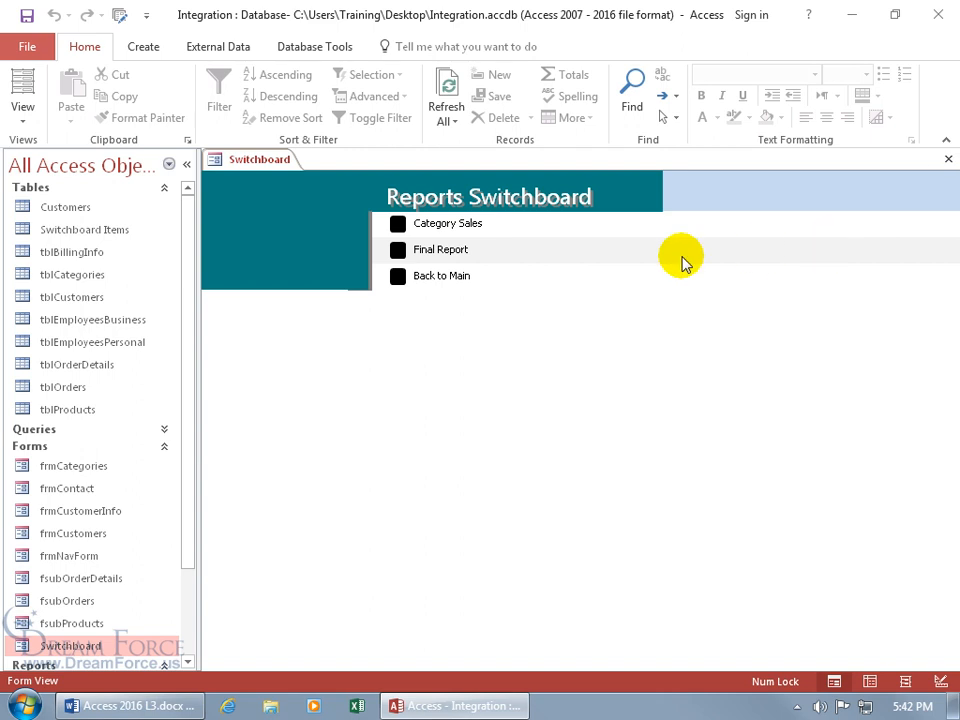
{"action": "left_click", "coordinate": [400, 279]}
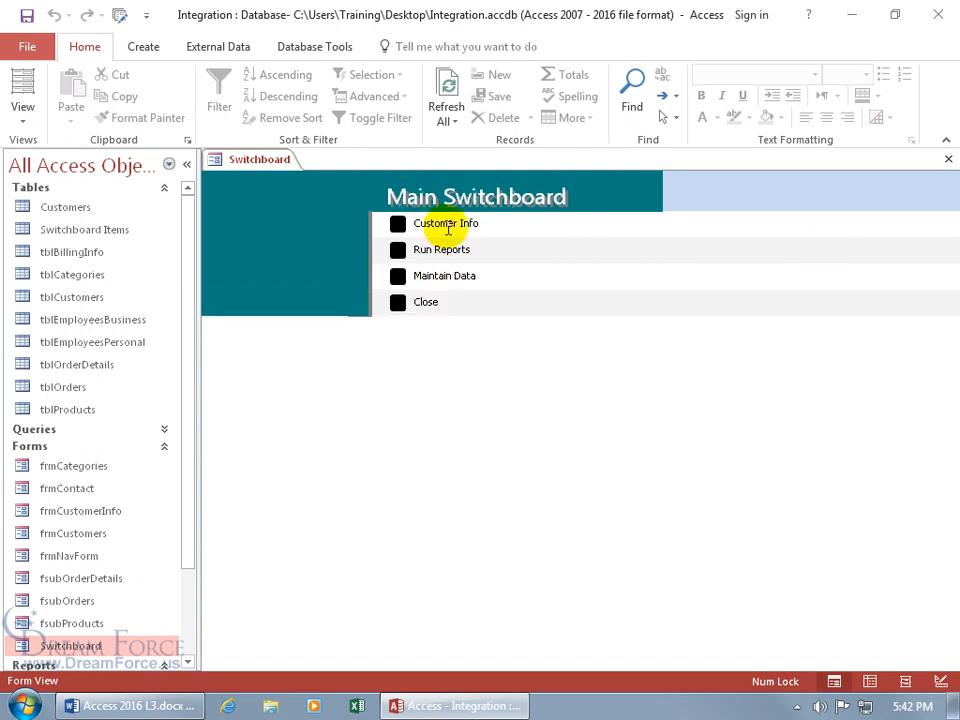
{"action": "left_click", "coordinate": [399, 277]}
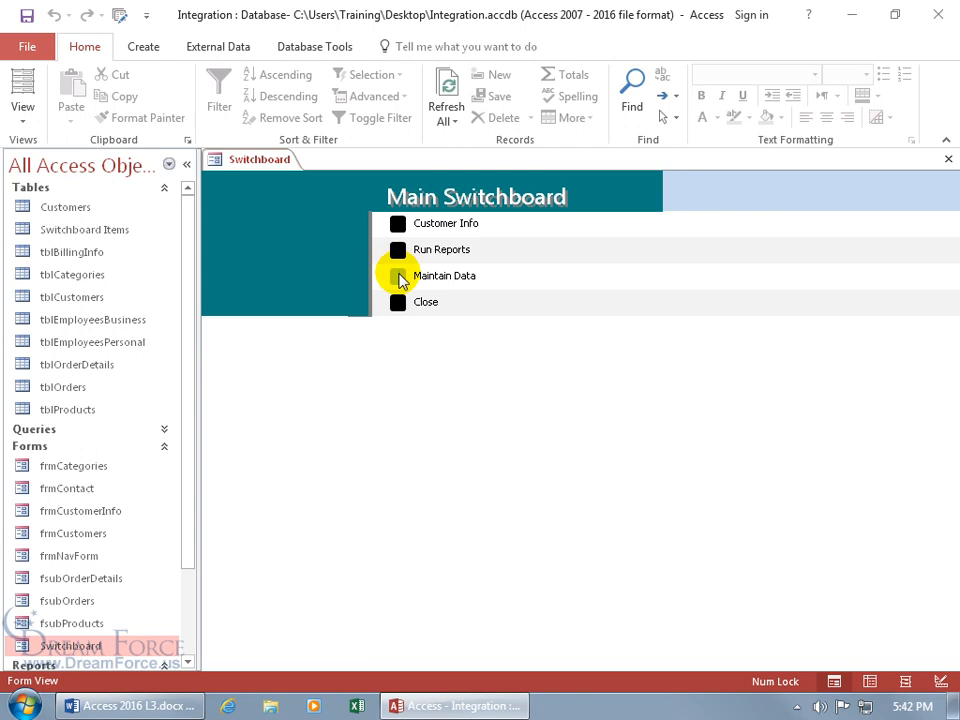
{"action": "left_click", "coordinate": [399, 226]}
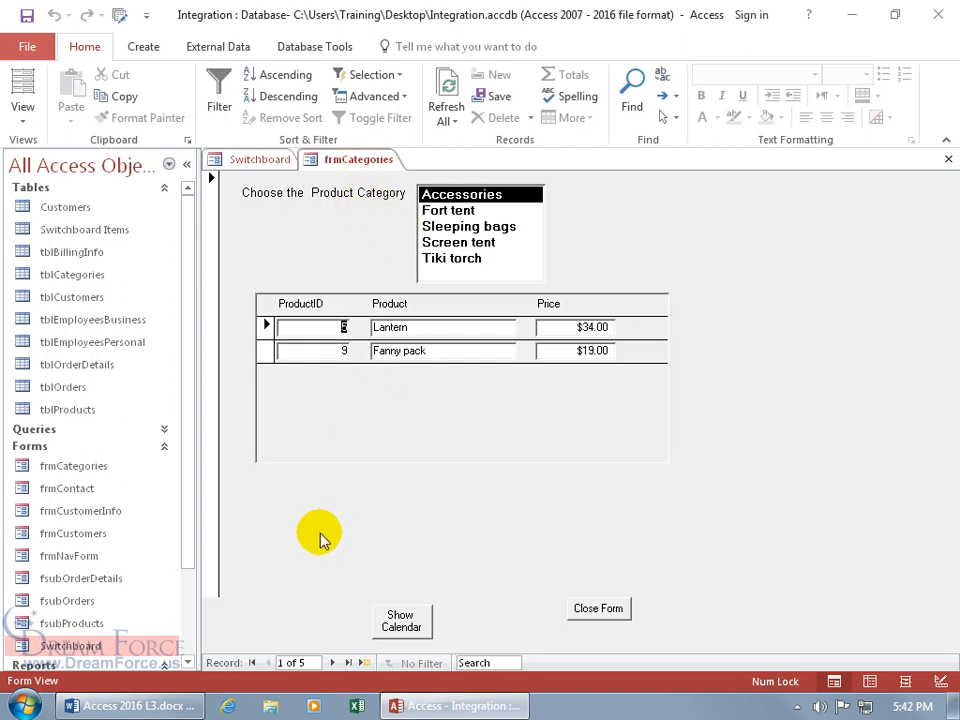
{"action": "left_click", "coordinate": [332, 662]}
{"action": "left_click", "coordinate": [332, 662]}
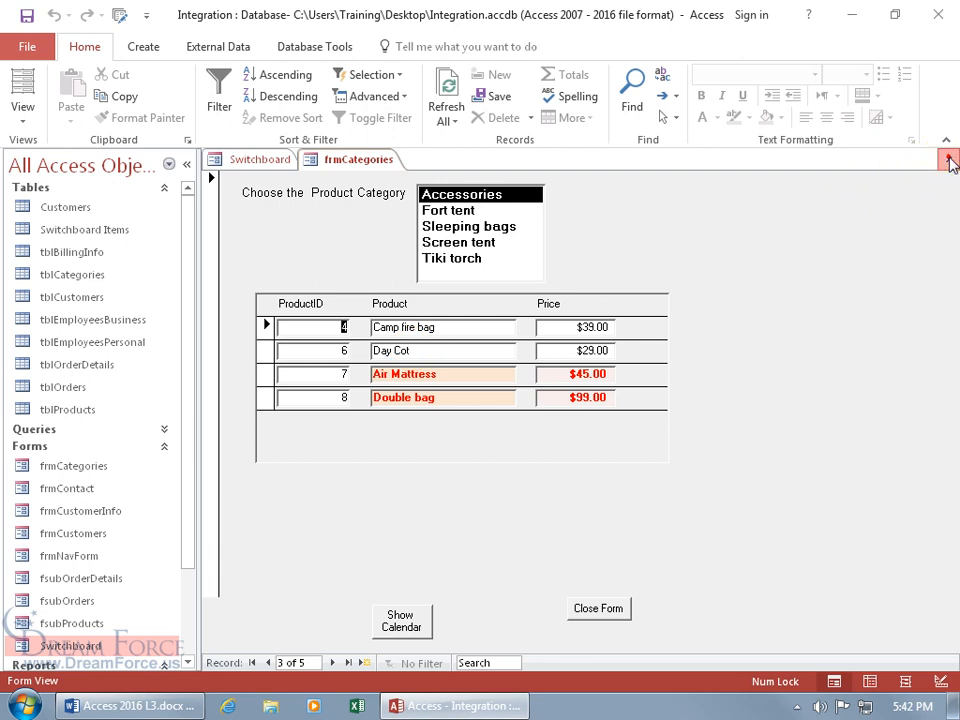
Step: Close the categories form, go Back to Main, and exit the database with the Close item
{"action": "left_click", "coordinate": [947, 159]}
{"action": "left_click", "coordinate": [443, 249]}
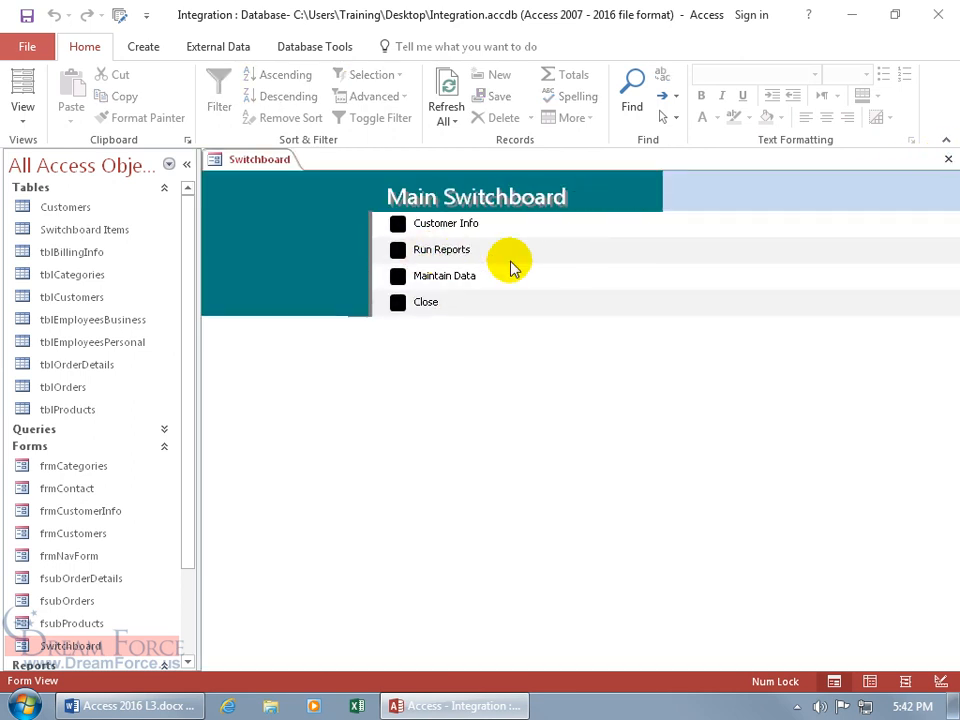
{"action": "left_click", "coordinate": [398, 302]}
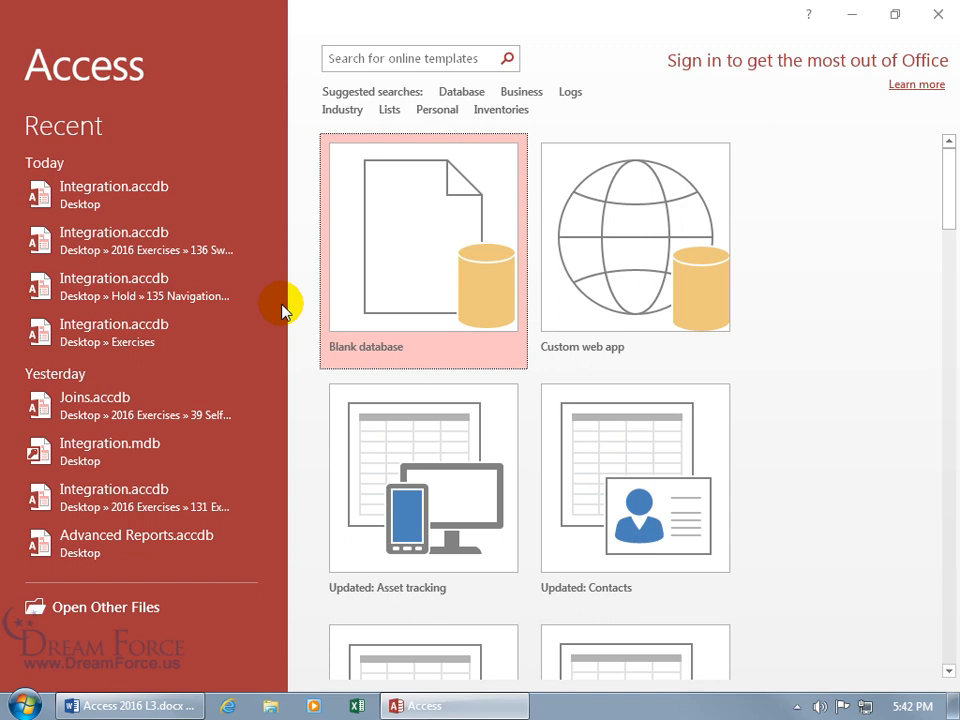
Step: Reopen Integration.accdb from the Recent list and open the Switchboard Items table
{"action": "left_click", "coordinate": [116, 195]}
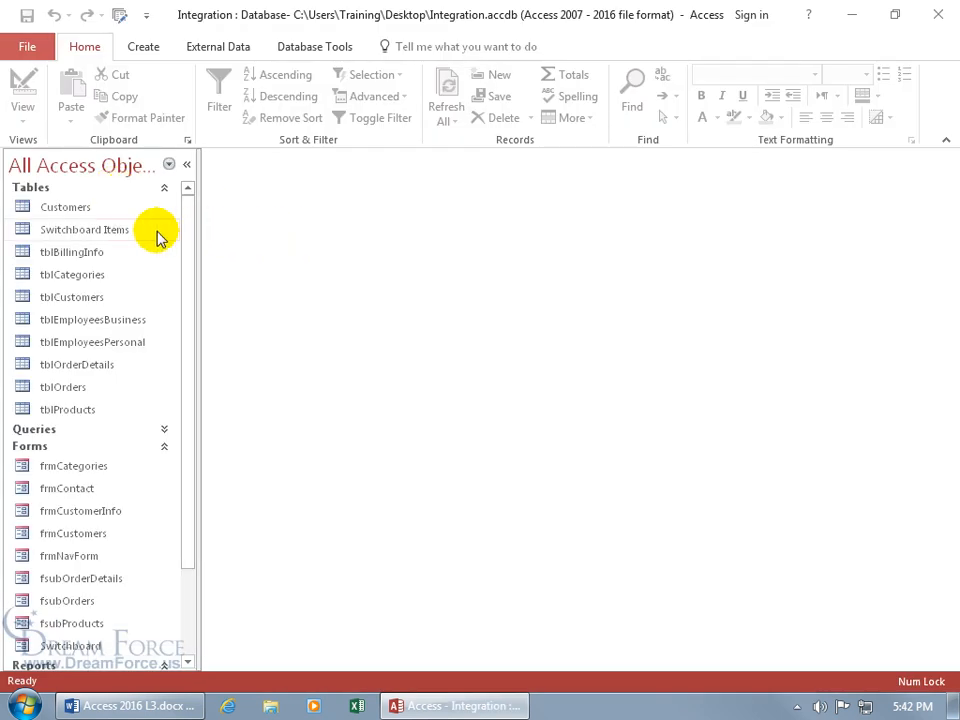
{"action": "double_click", "coordinate": [133, 231]}
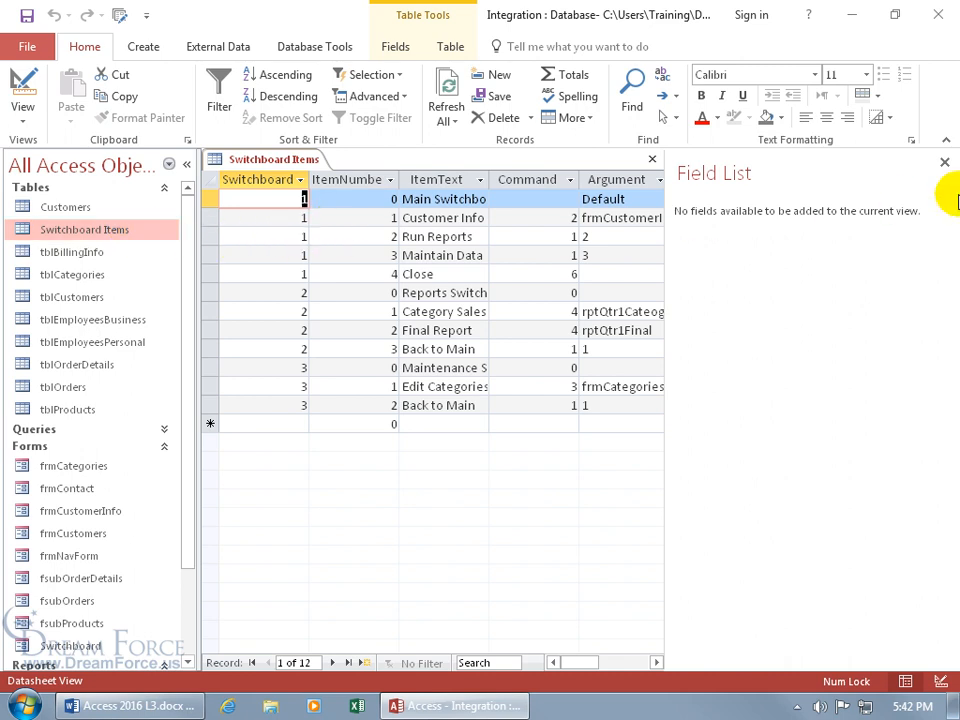
Step: Hide the Field List pane and close the Switchboard Items table
{"action": "left_click", "coordinate": [944, 161]}
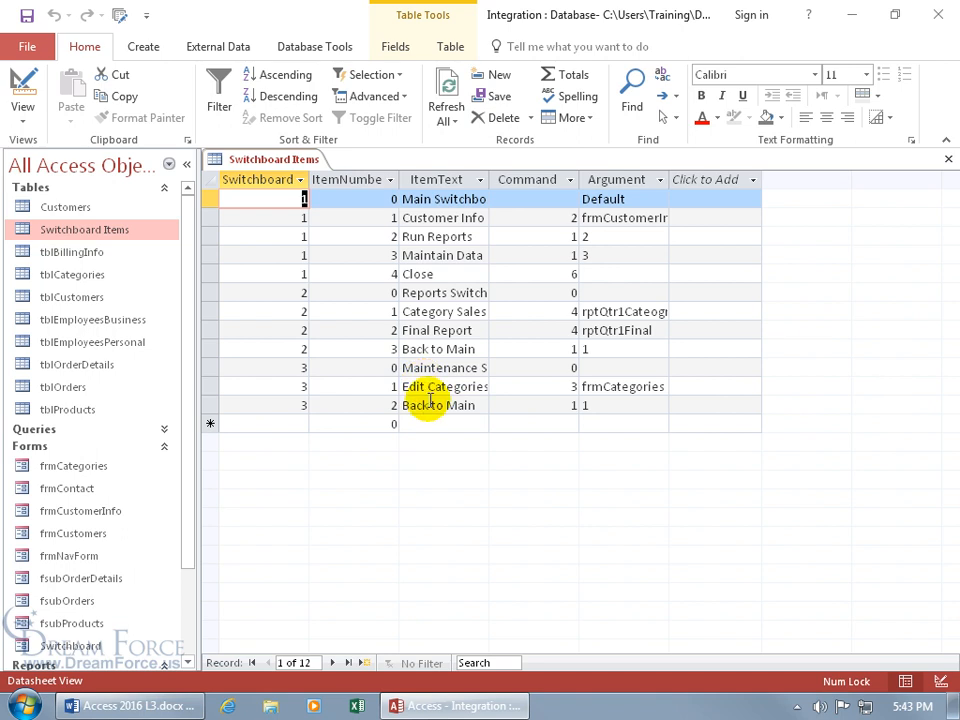
{"action": "left_click", "coordinate": [950, 160]}
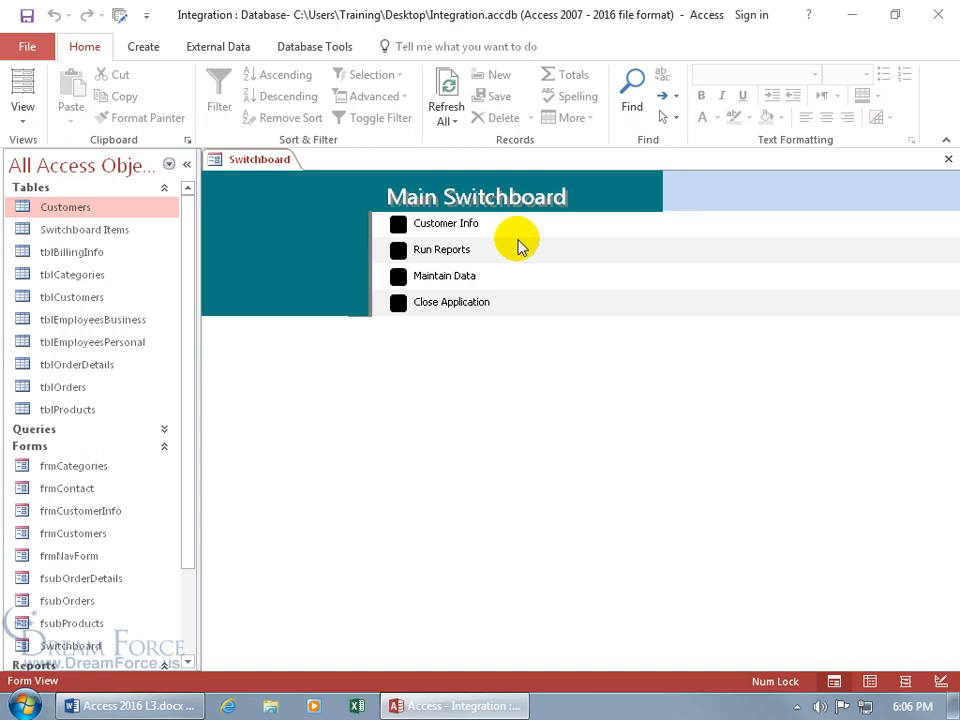
Step: Switch the Switchboard form to Design View and show the Option1 button's Property Sheet
{"action": "right_click", "coordinate": [231, 158]}
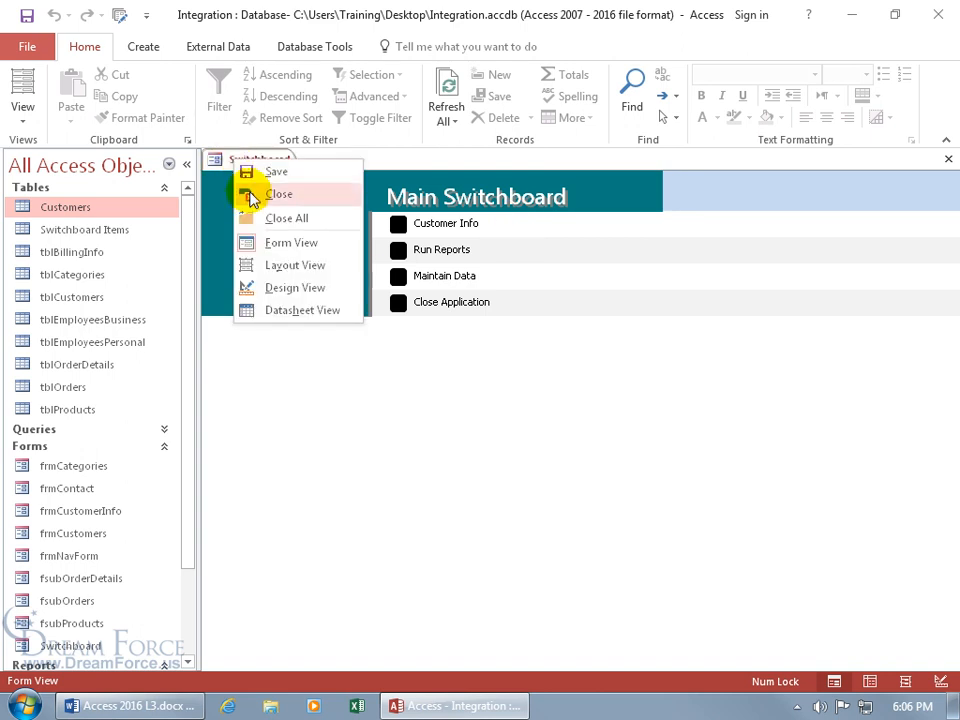
{"action": "left_click", "coordinate": [284, 282]}
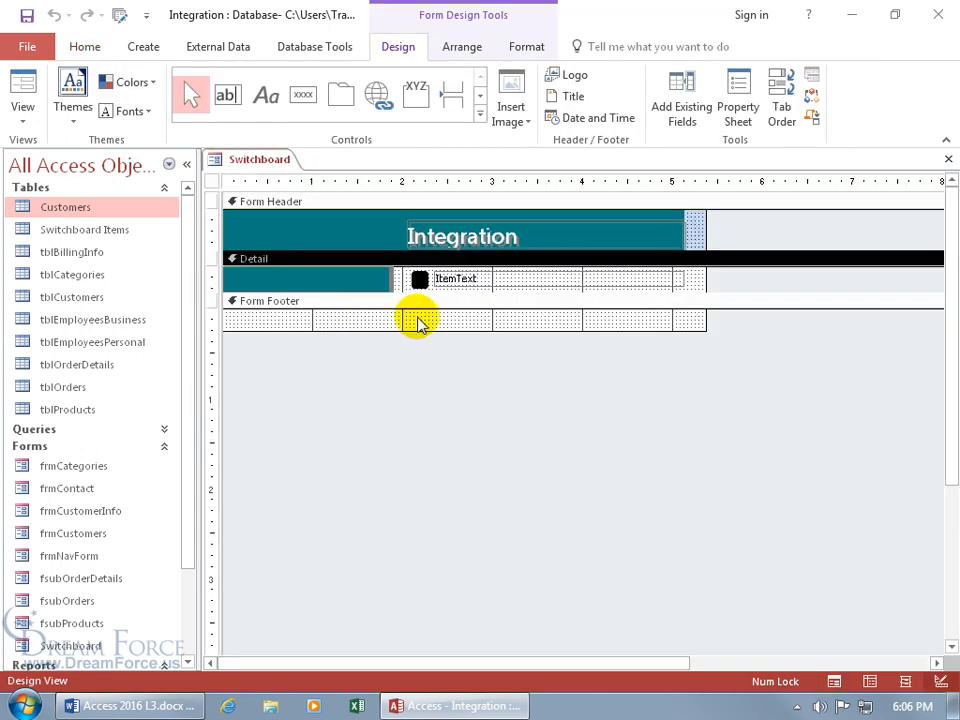
{"action": "left_click", "coordinate": [419, 280]}
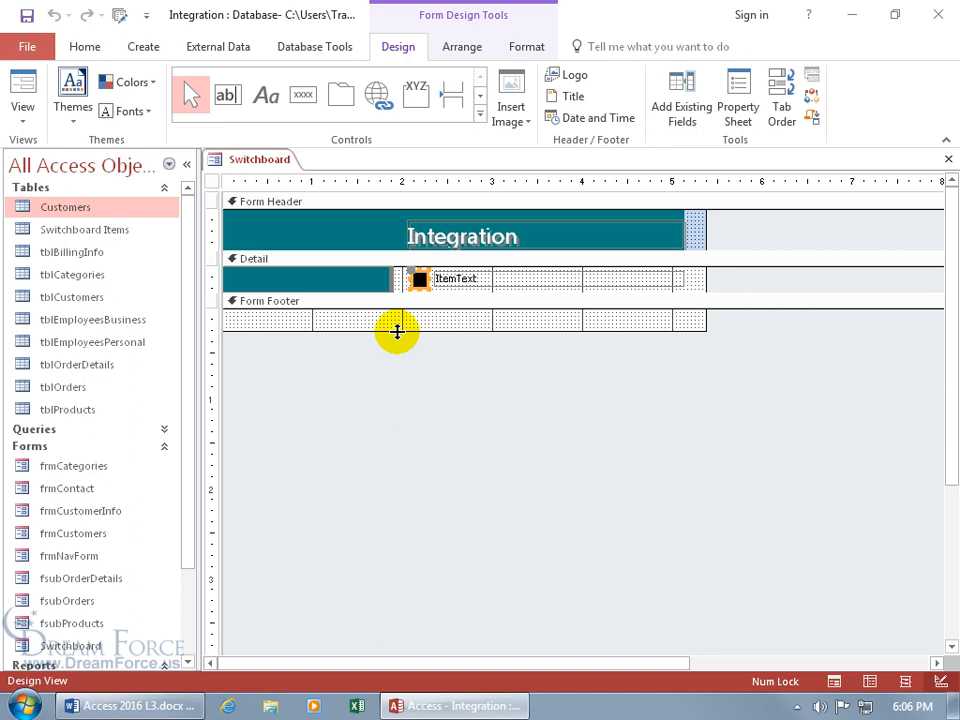
{"action": "double_click", "coordinate": [422, 289]}
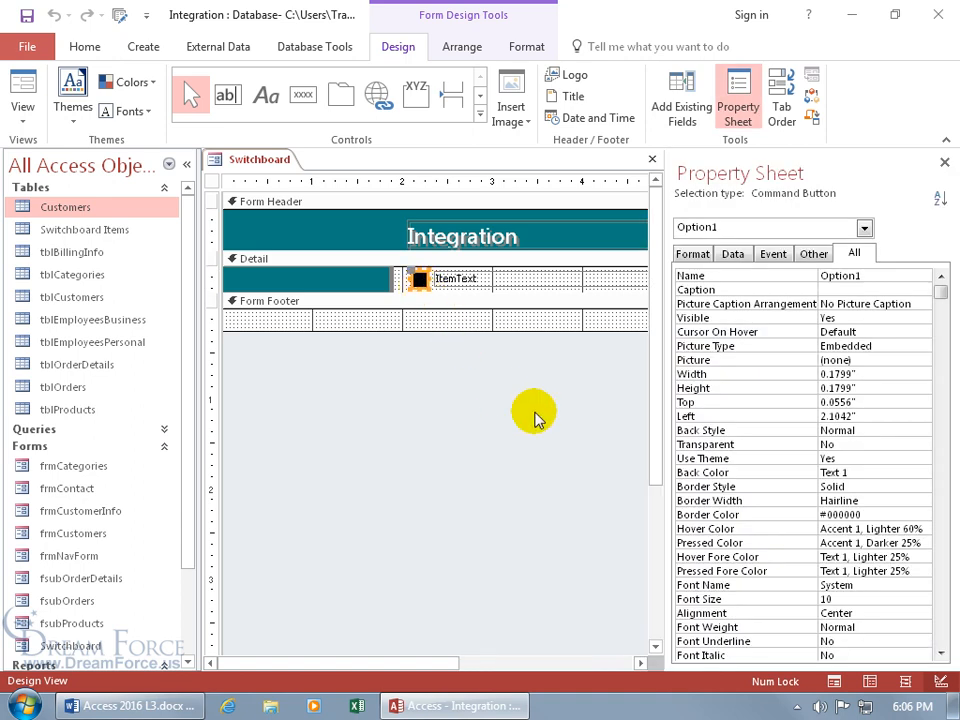
Step: Make the Option1 button's back colour red and its border colour dark blue
{"action": "left_click", "coordinate": [730, 473]}
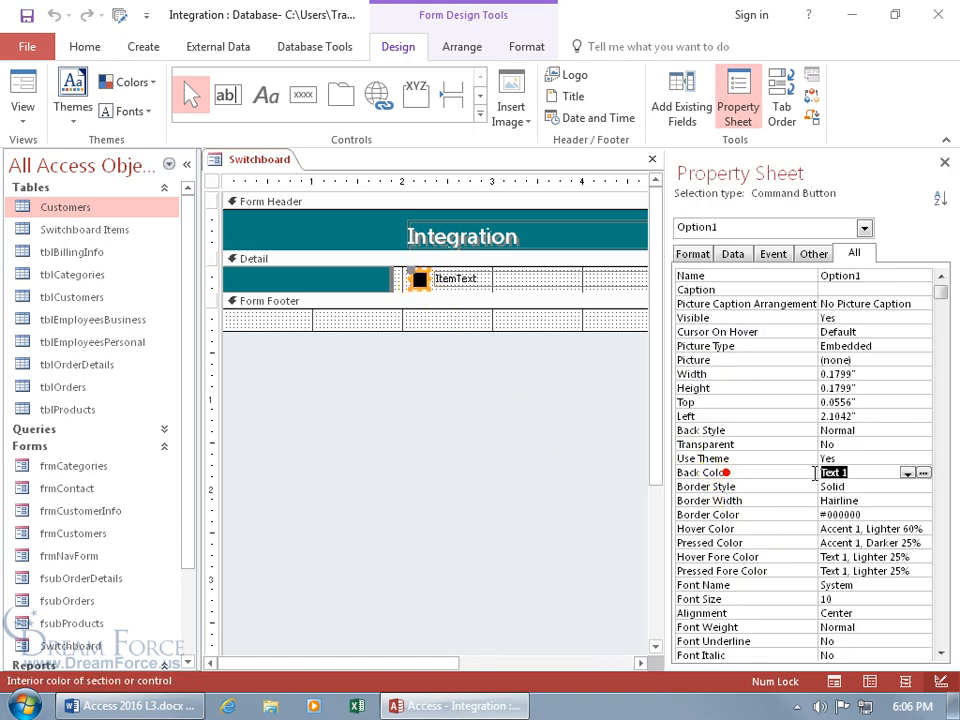
{"action": "left_click", "coordinate": [923, 473]}
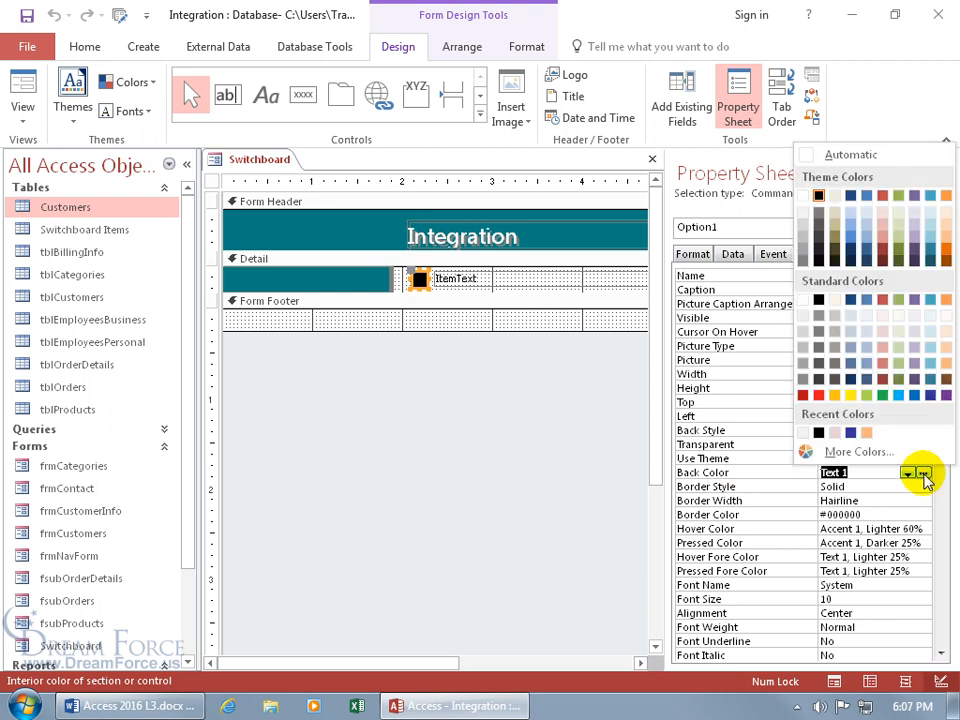
{"action": "left_click", "coordinate": [818, 396]}
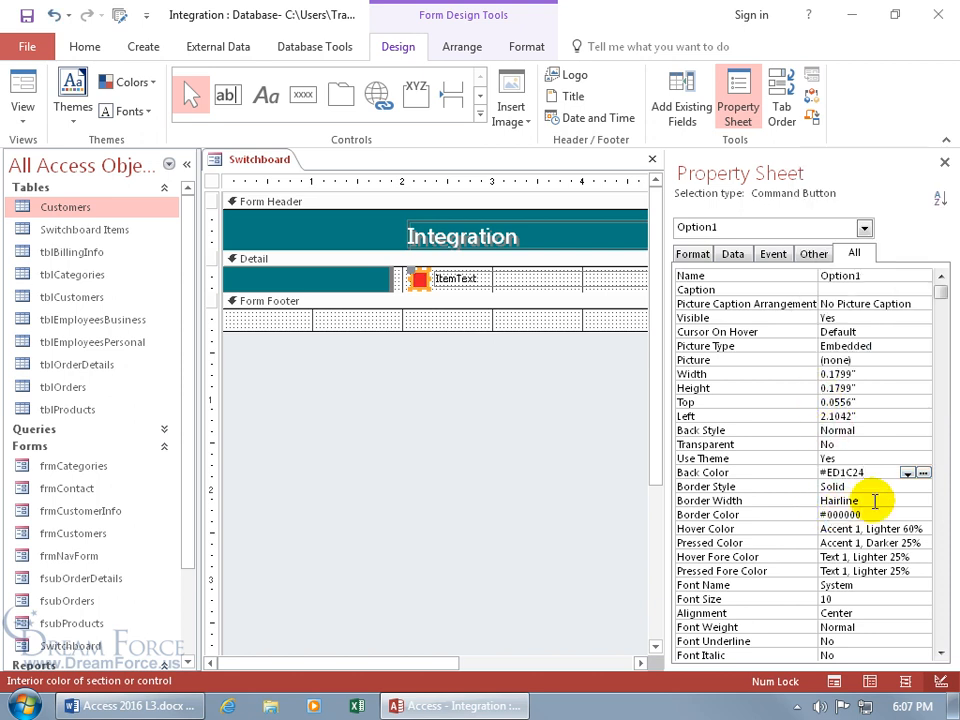
{"action": "left_click", "coordinate": [876, 516]}
{"action": "left_click", "coordinate": [922, 514]}
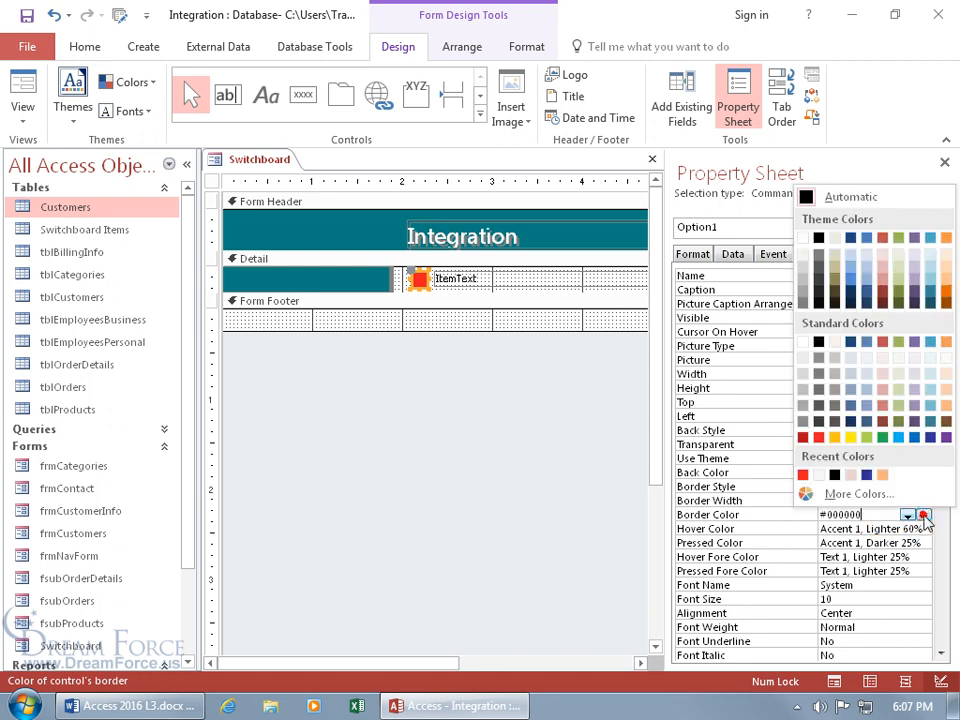
{"action": "left_click", "coordinate": [866, 475]}
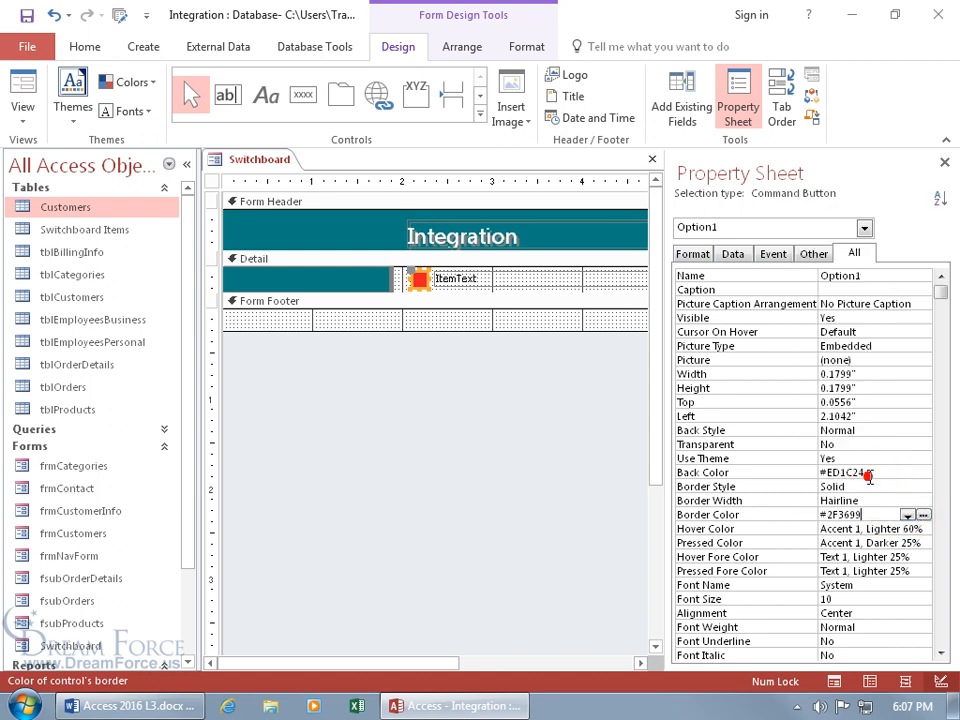
{"action": "key", "text": "Down"}
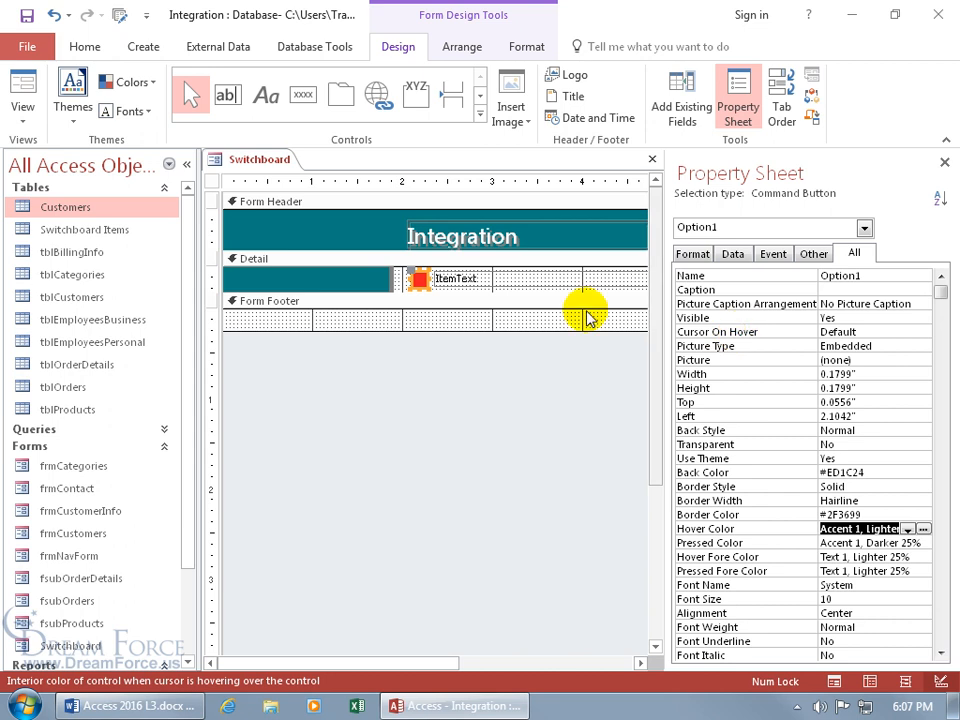
Step: Open the Detail section's Alternate Back Color palette, dismiss it, and close the Property Sheet
{"action": "left_click", "coordinate": [531, 260]}
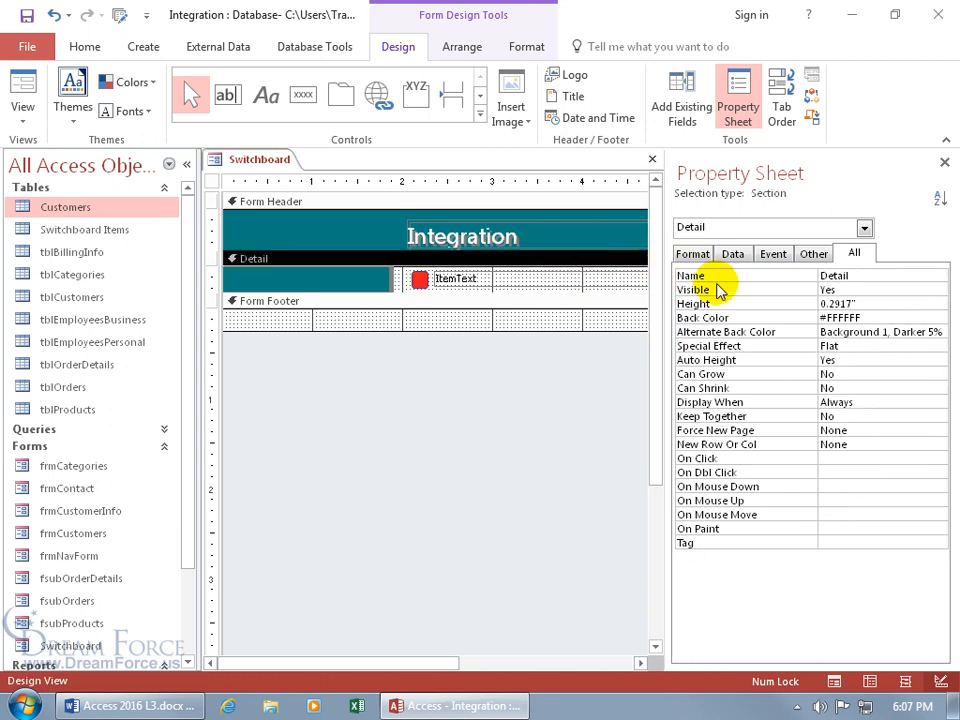
{"action": "left_click", "coordinate": [825, 332]}
{"action": "left_click", "coordinate": [937, 335]}
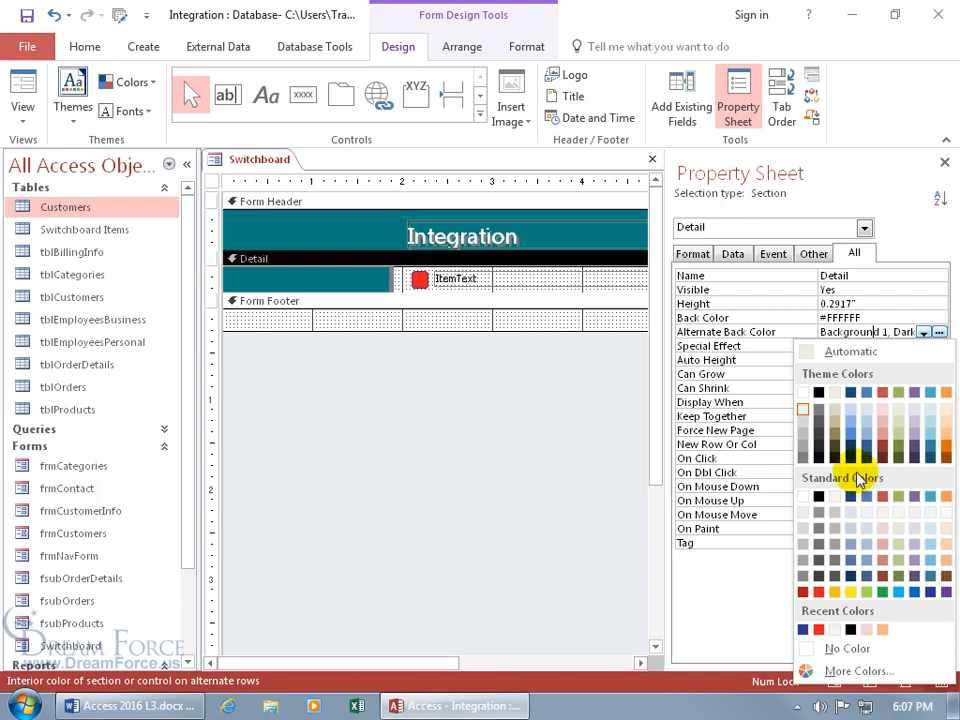
{"action": "left_click", "coordinate": [944, 161]}
{"action": "left_click", "coordinate": [944, 161]}
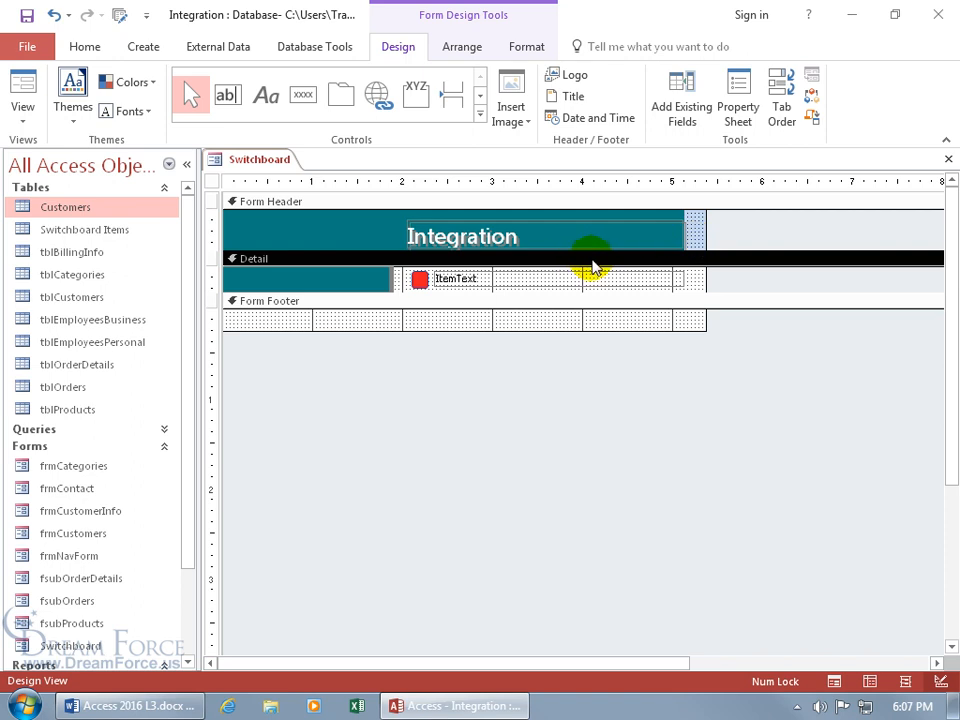
Step: Select the Detail section and pick pale lavender from Alternate Row Color on the Format tab
{"action": "left_click", "coordinate": [525, 50]}
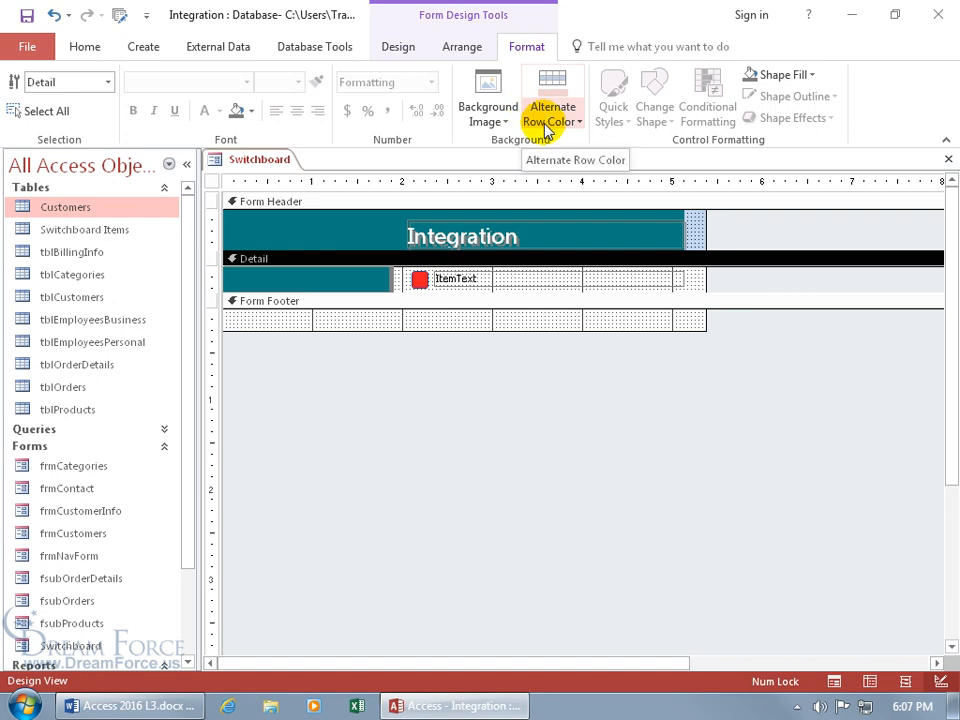
{"action": "left_click", "coordinate": [555, 277]}
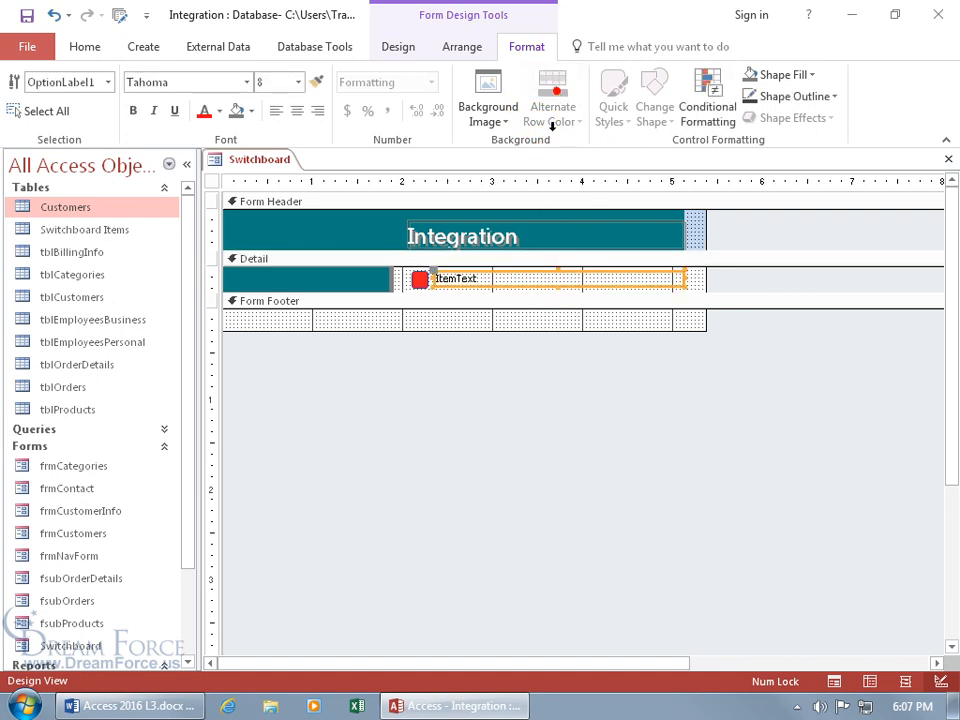
{"action": "left_click", "coordinate": [528, 260]}
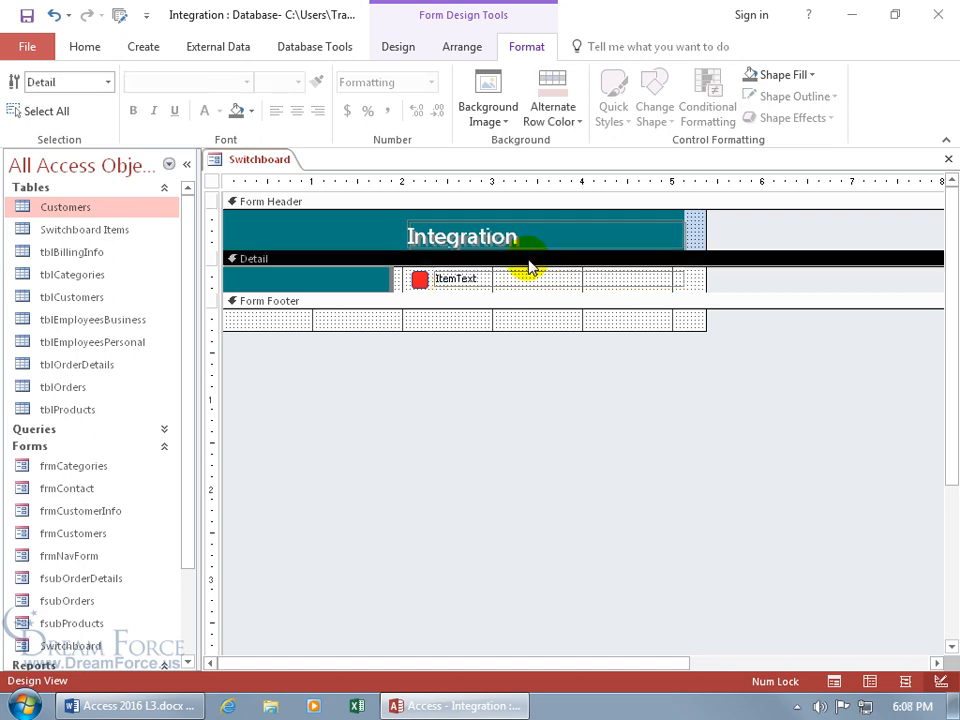
{"action": "left_click", "coordinate": [560, 120]}
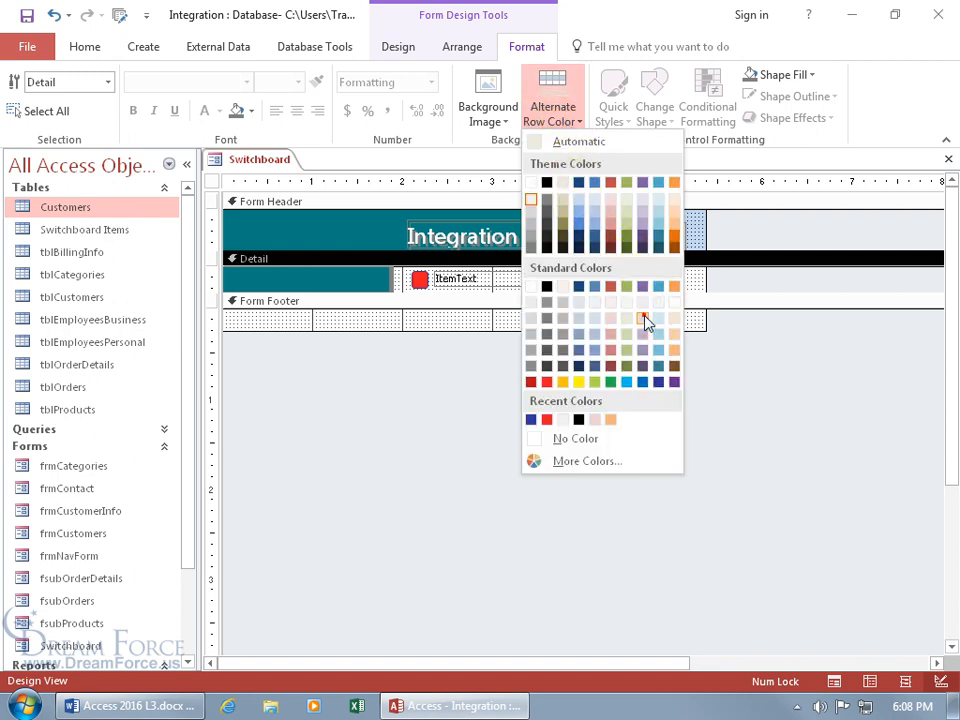
{"action": "left_click", "coordinate": [643, 316]}
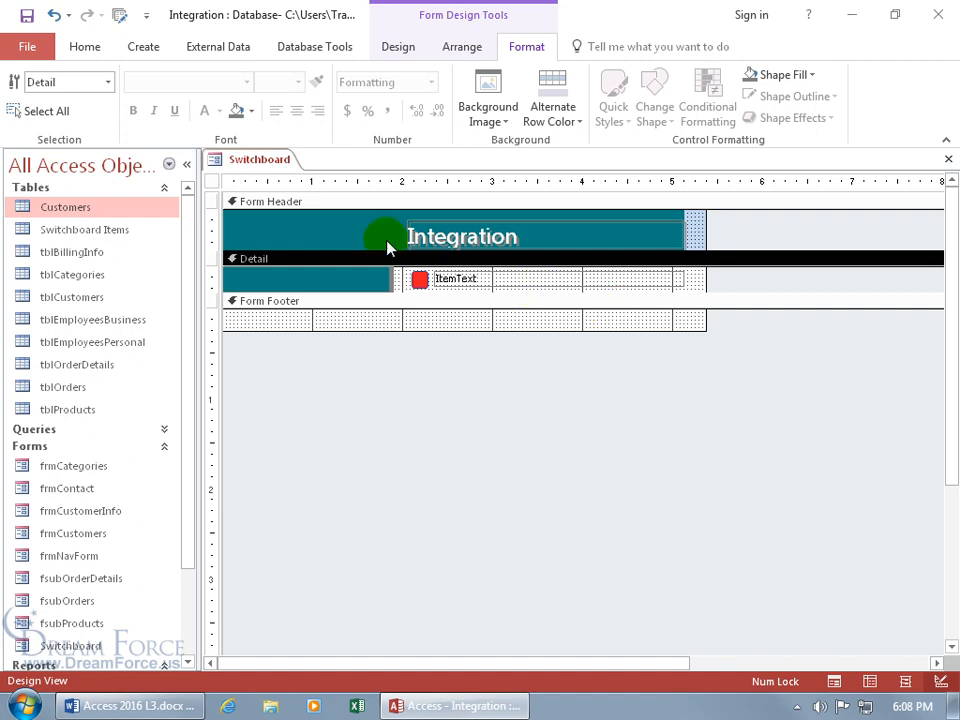
{"action": "right_click", "coordinate": [266, 162]}
{"action": "left_click", "coordinate": [307, 248]}
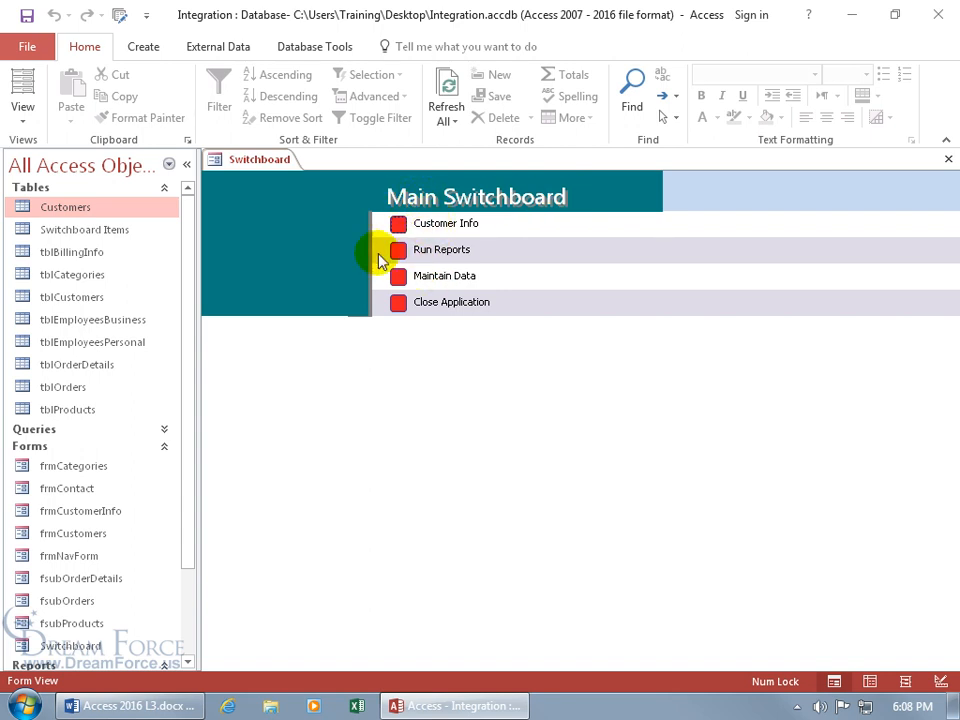
{"action": "right_click", "coordinate": [259, 160]}
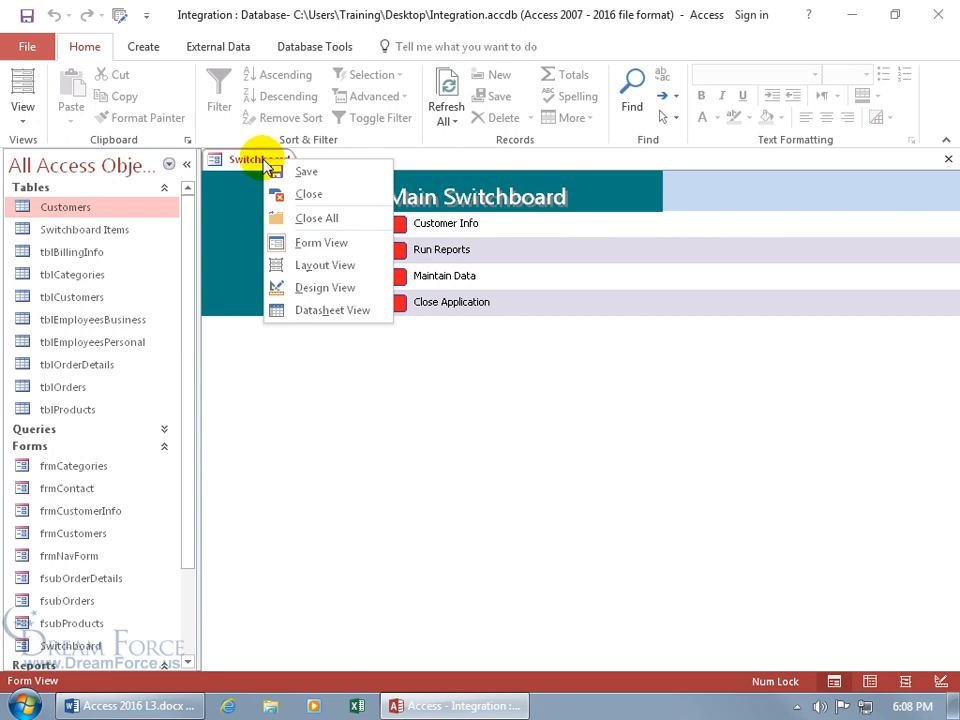
{"action": "left_click", "coordinate": [318, 286]}
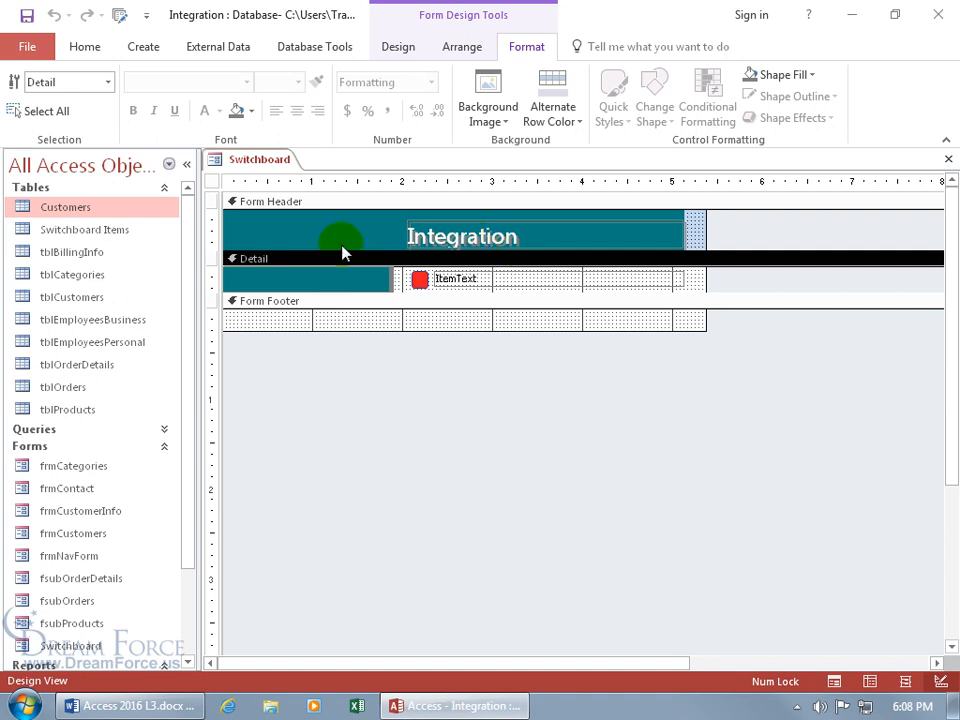
Step: In Switchboard Items, delete 'Switchboard' from the first record's ItemText so it reads 'Main'
{"action": "double_click", "coordinate": [122, 236]}
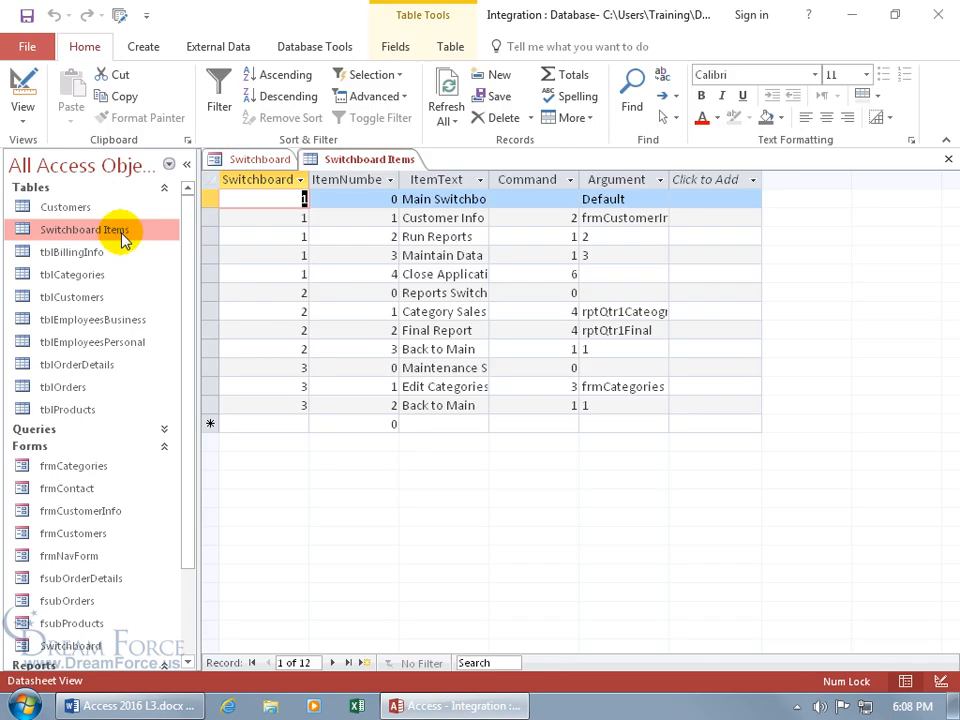
{"action": "left_click", "coordinate": [436, 199]}
{"action": "left_click_drag", "start_coordinate": [436, 199], "coordinate": [561, 199]}
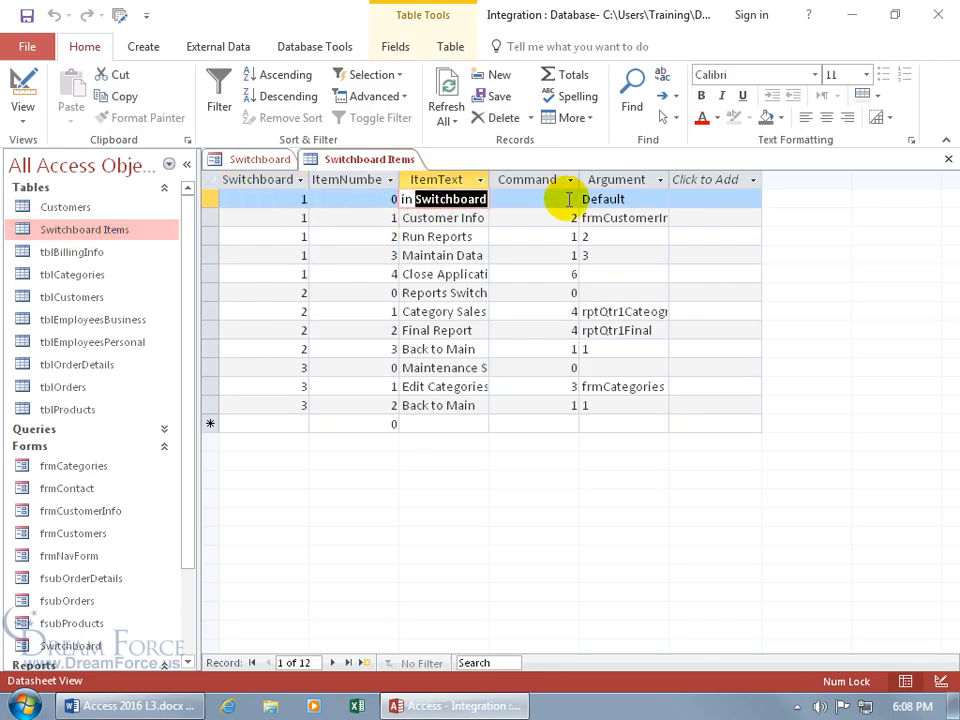
{"action": "key", "text": "Delete"}
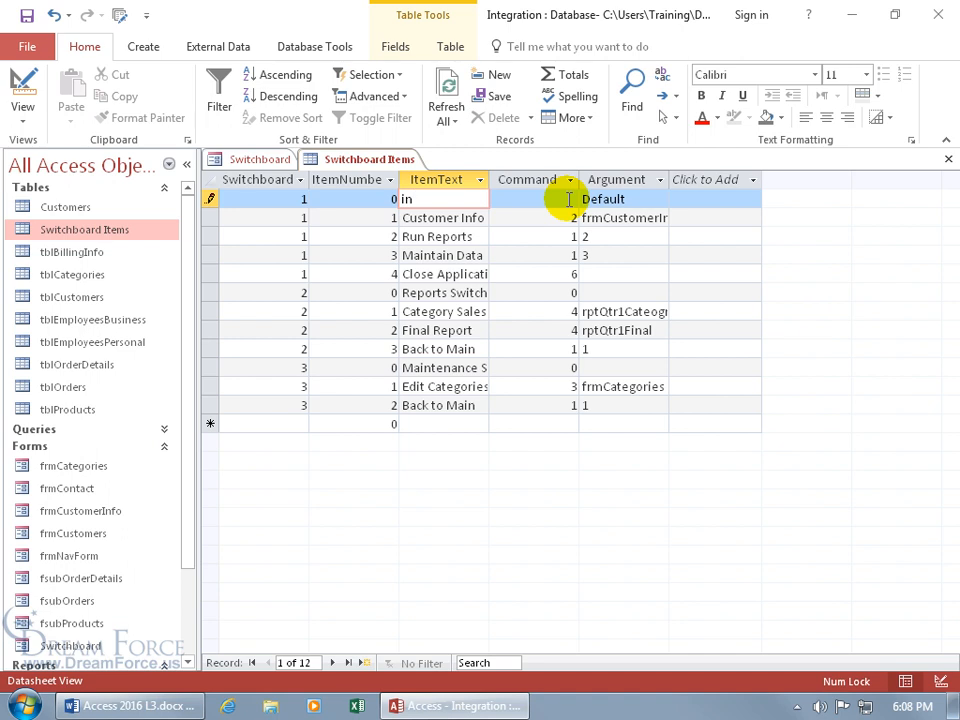
{"action": "key", "text": "shift+Return"}
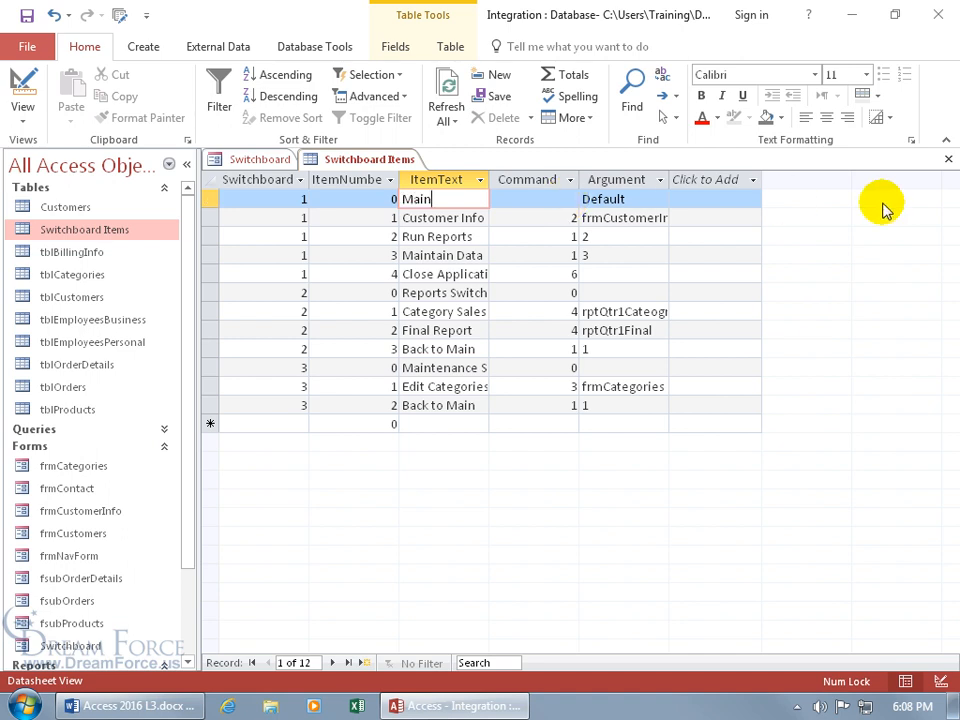
Step: Close the table and show the Switchboard form in Form View
{"action": "left_click", "coordinate": [948, 160]}
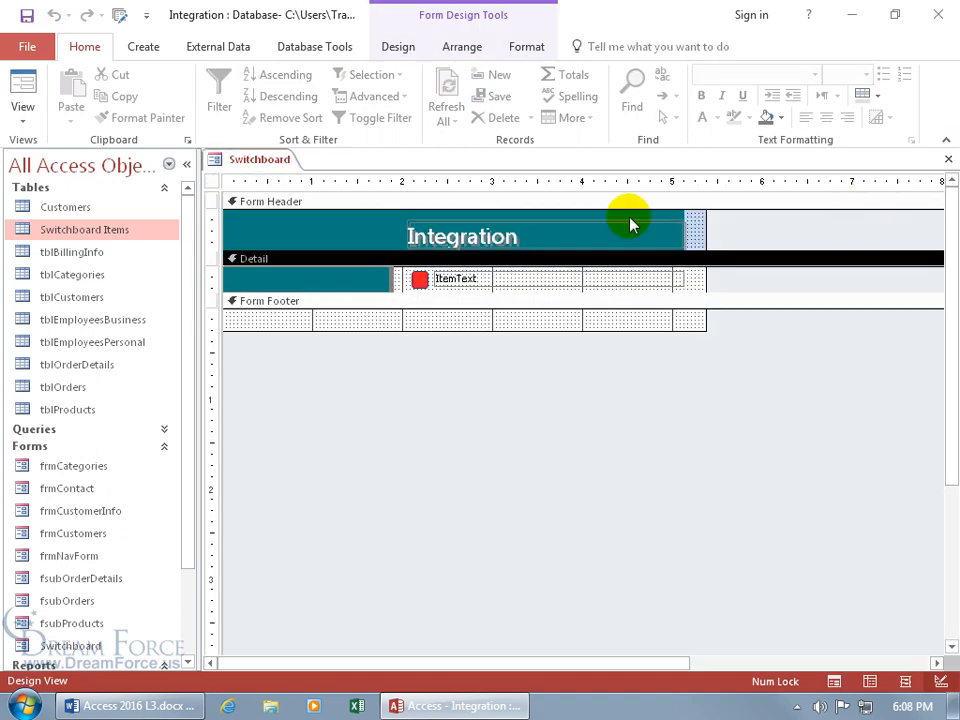
{"action": "right_click", "coordinate": [260, 165]}
{"action": "left_click", "coordinate": [292, 246]}
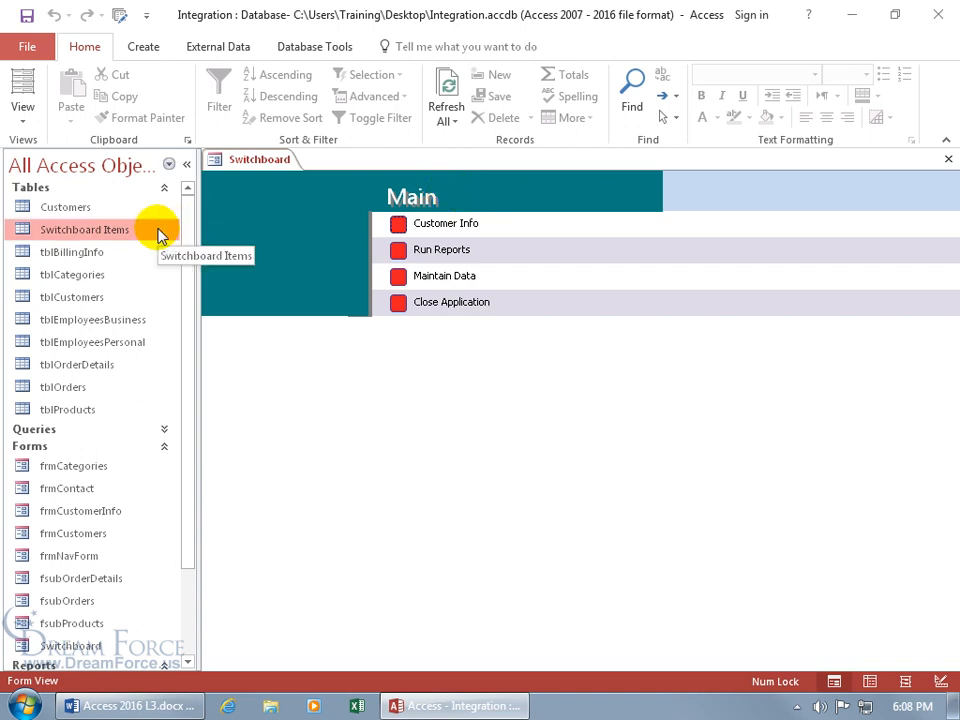
Step: In Switchboard Manager, append 'Switchboard' to the Main (Default) page name, then close the Switchboard form
{"action": "left_click", "coordinate": [119, 19]}
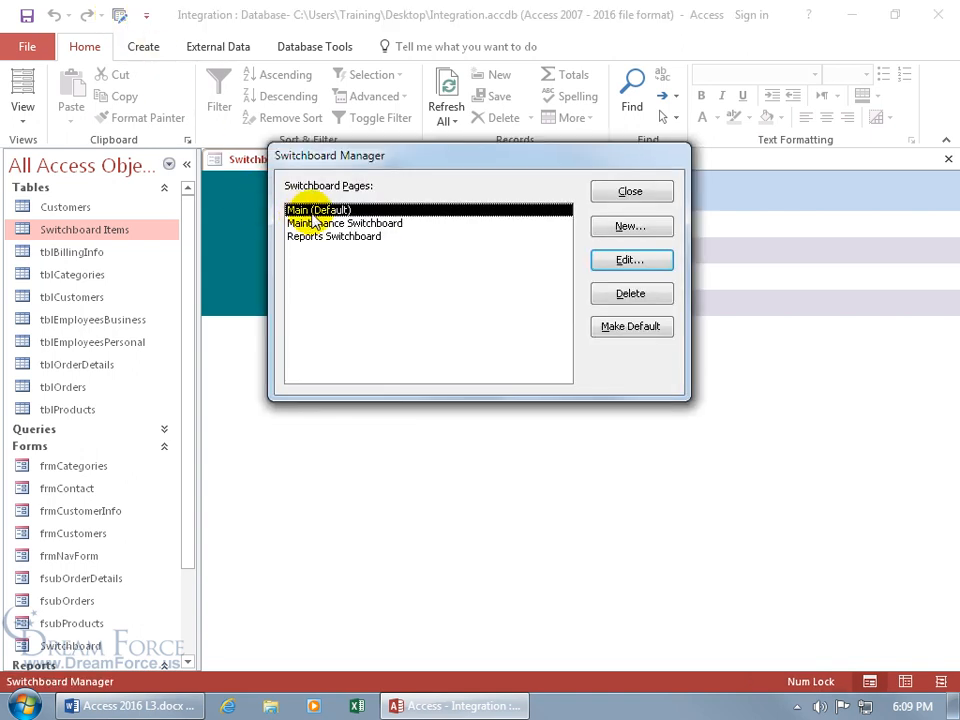
{"action": "left_click", "coordinate": [631, 260]}
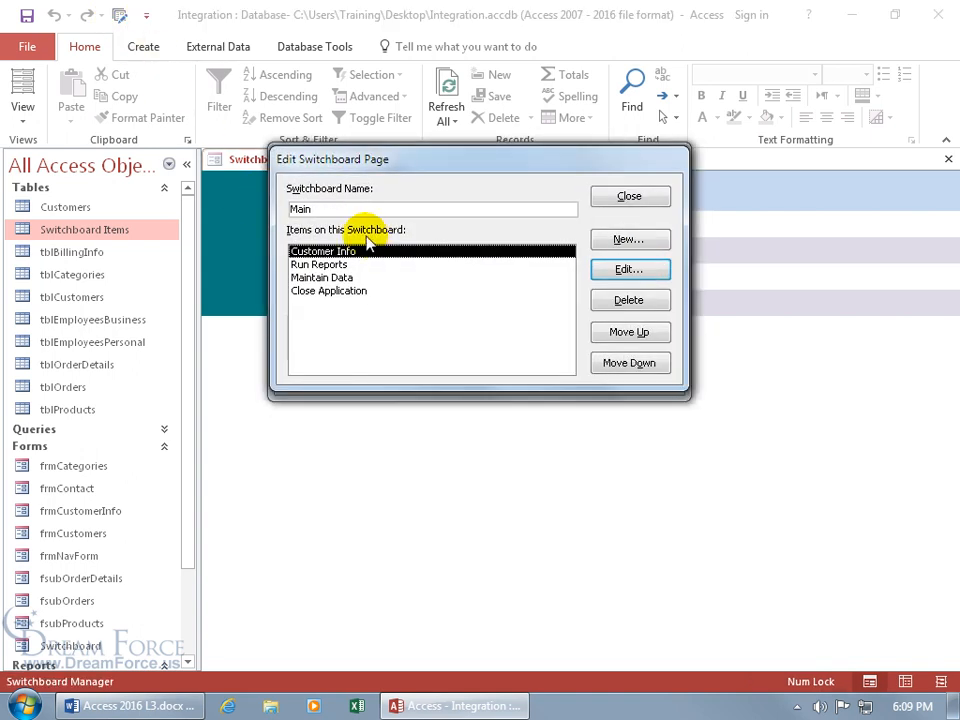
{"action": "left_click", "coordinate": [317, 208]}
{"action": "type", "text": "Switchboard"}
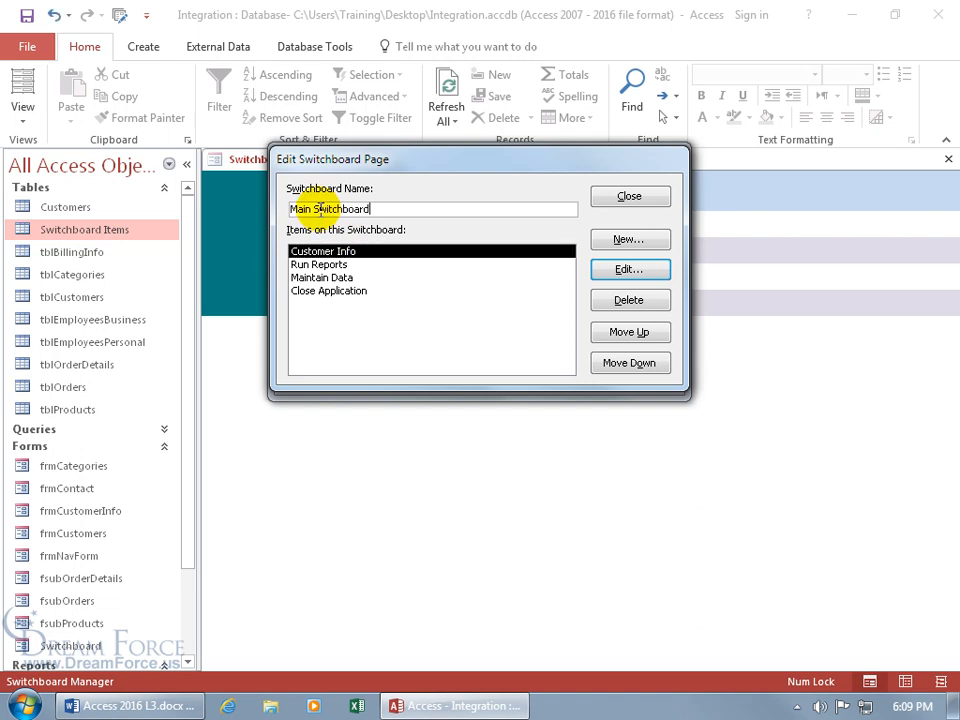
{"action": "left_click", "coordinate": [630, 198]}
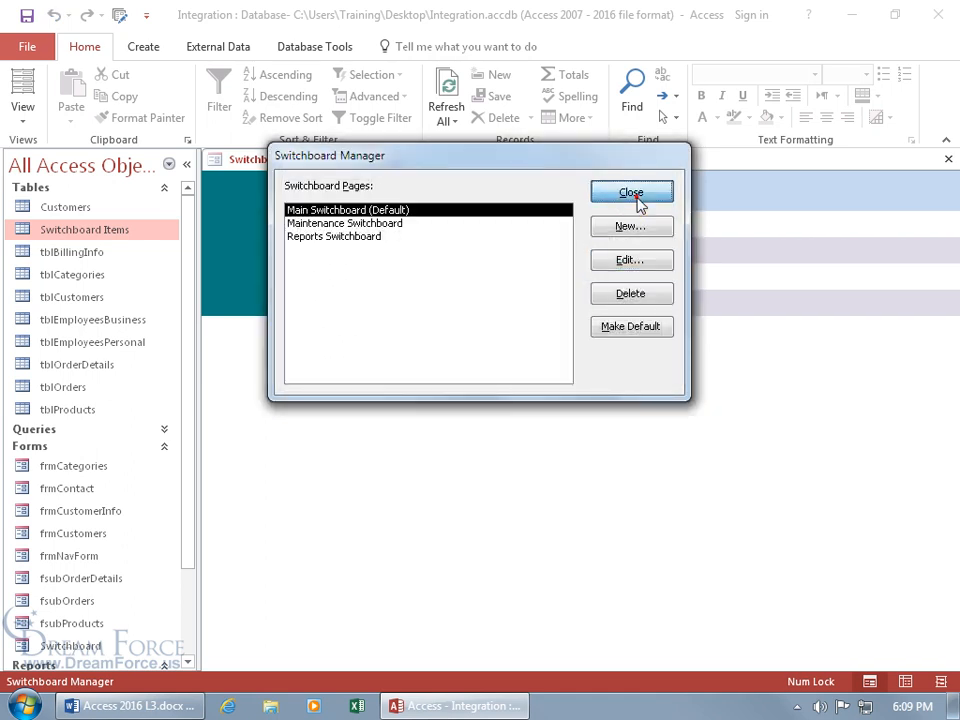
{"action": "left_click", "coordinate": [636, 199]}
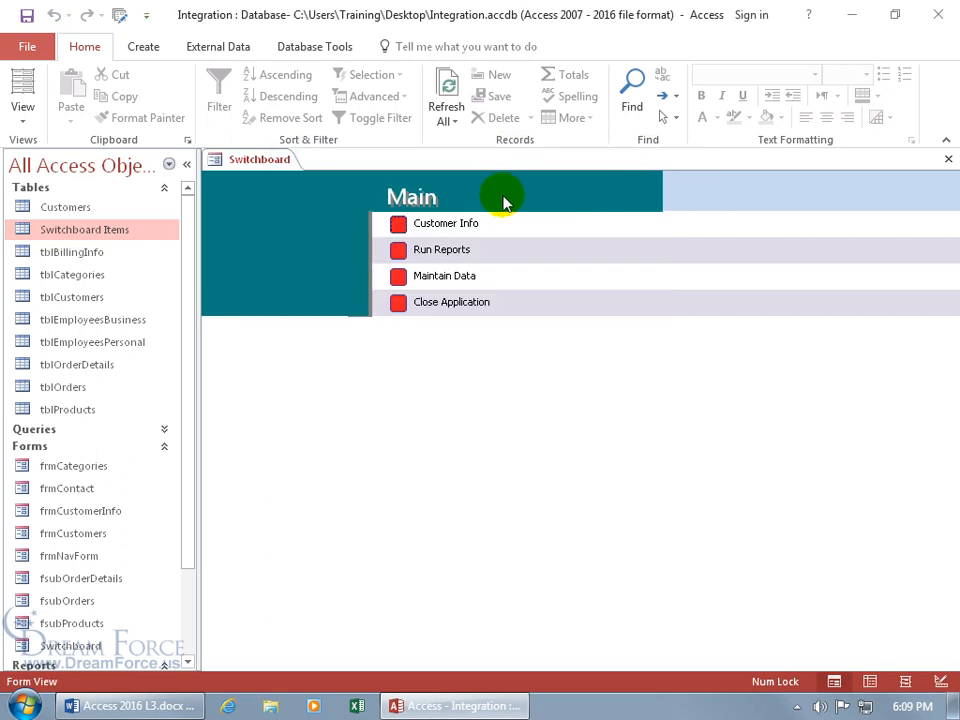
{"action": "left_click", "coordinate": [948, 159]}
Step: Save the Switchboard form, reopen it from the Navigation Pane, and switch it to Design View
{"action": "left_click", "coordinate": [426, 407]}
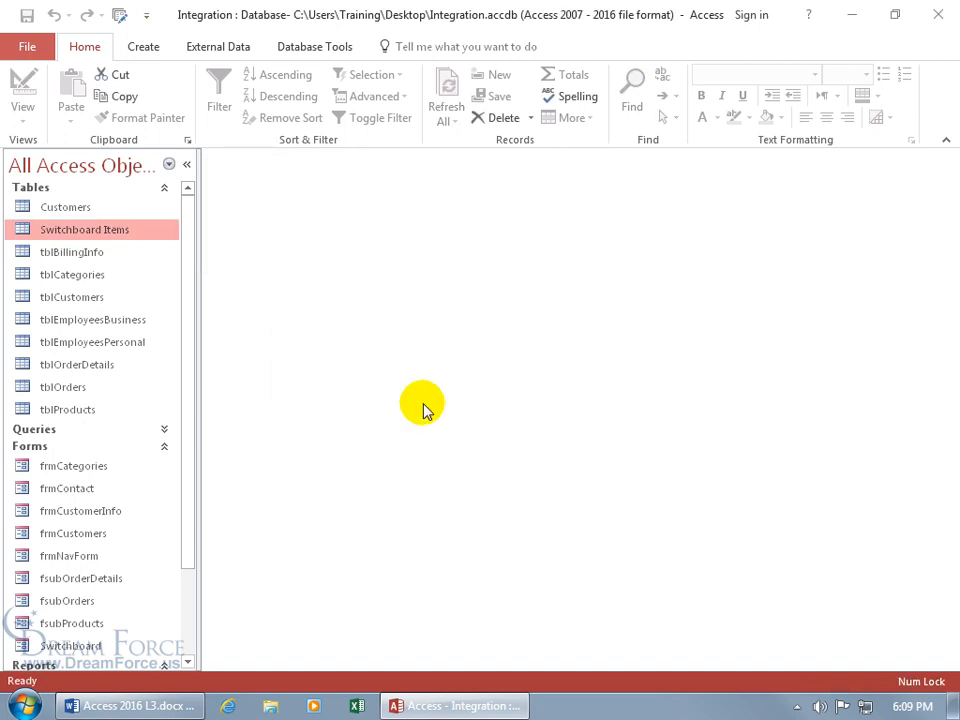
{"action": "double_click", "coordinate": [70, 645]}
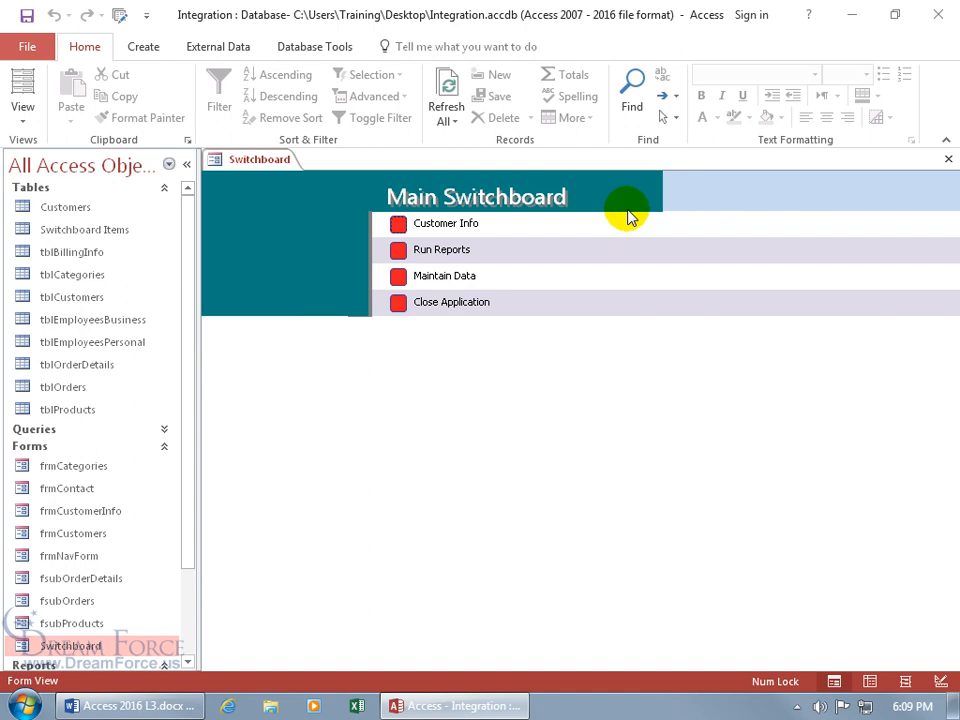
{"action": "left_click", "coordinate": [150, 52]}
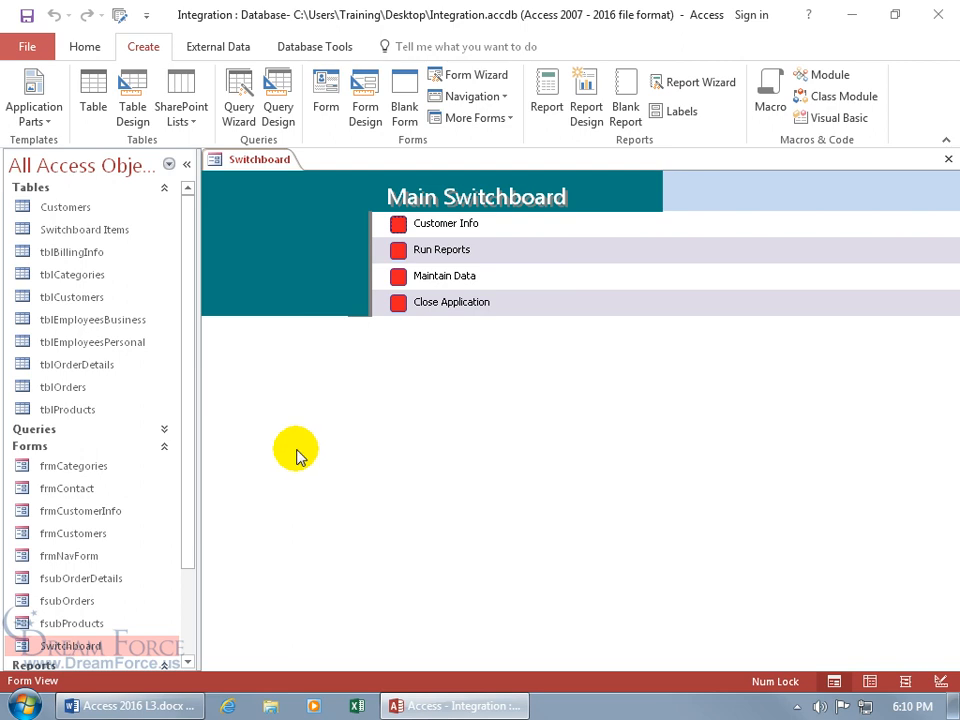
{"action": "right_click", "coordinate": [262, 158]}
{"action": "left_click", "coordinate": [322, 288]}
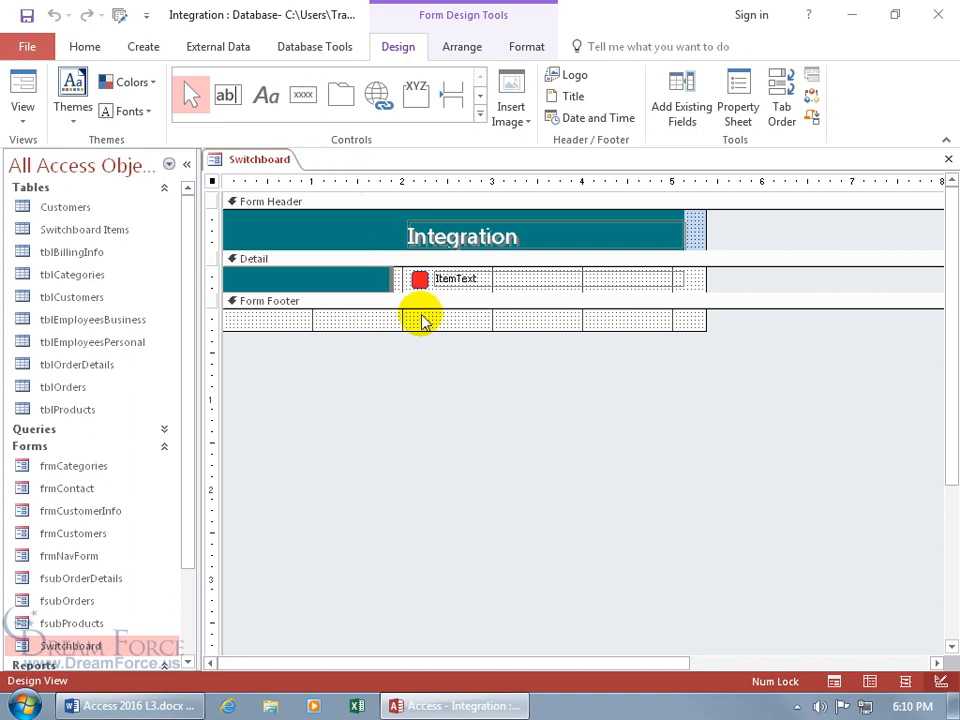
Step: Expand the full Controls gallery and collapse it again
{"action": "left_click", "coordinate": [480, 117]}
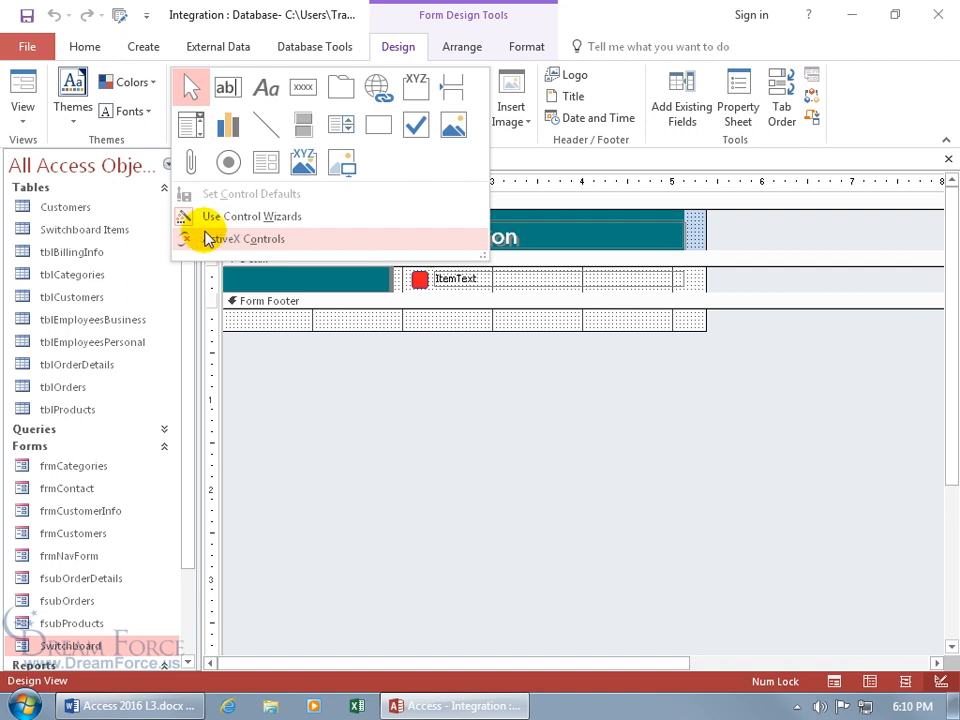
{"action": "left_click", "coordinate": [350, 319]}
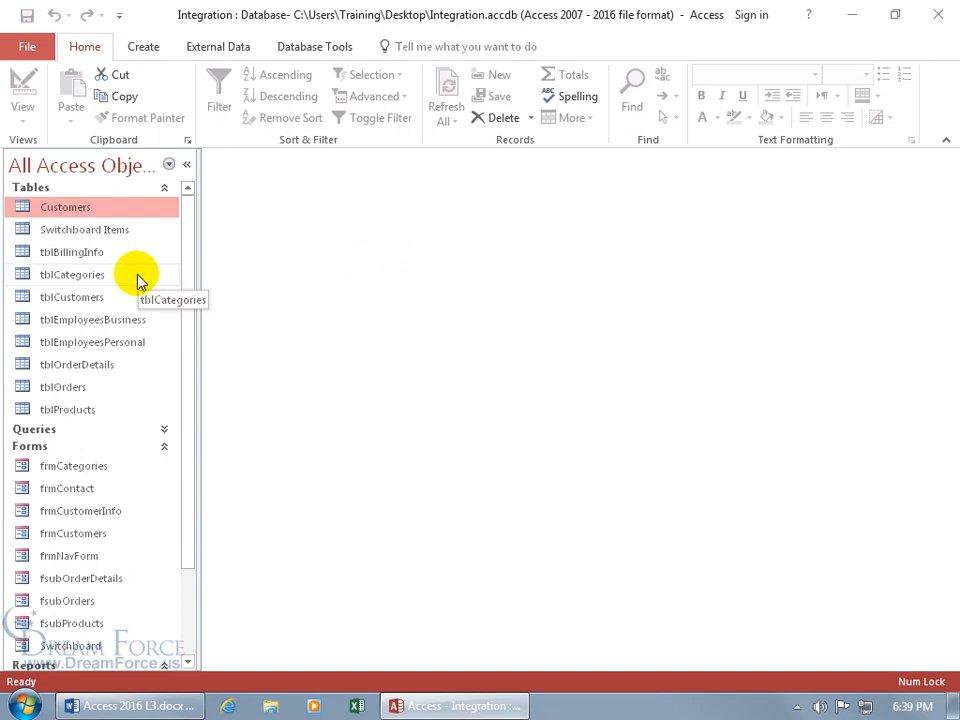
Step: Set Display Form to Switchboard under Current Database options, confirm the restart notice, and exit Access
{"action": "left_click", "coordinate": [27, 46]}
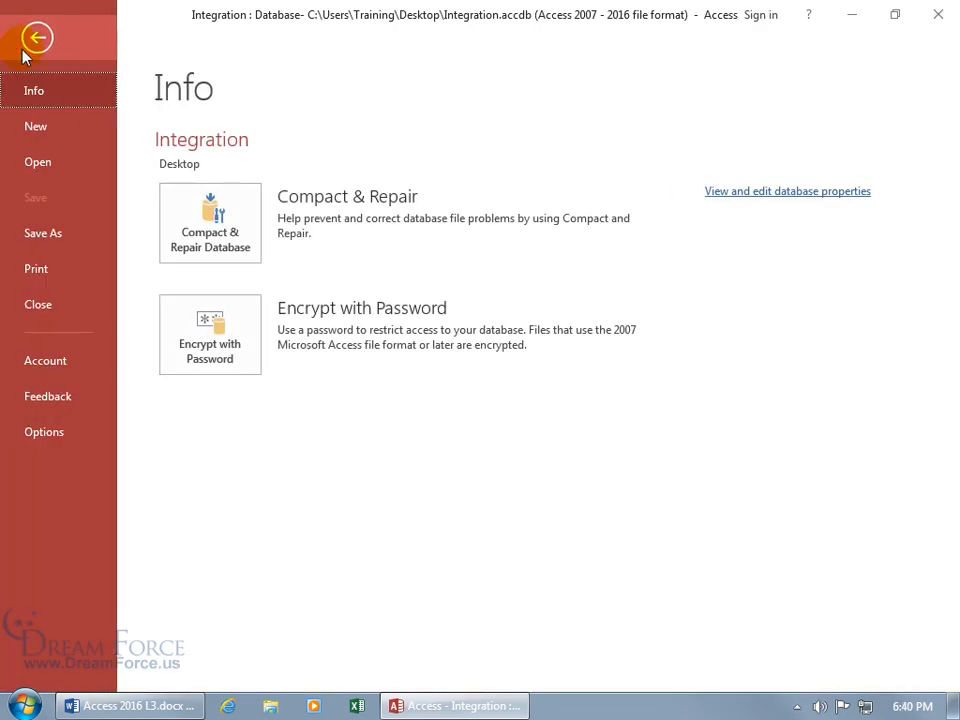
{"action": "left_click", "coordinate": [47, 432]}
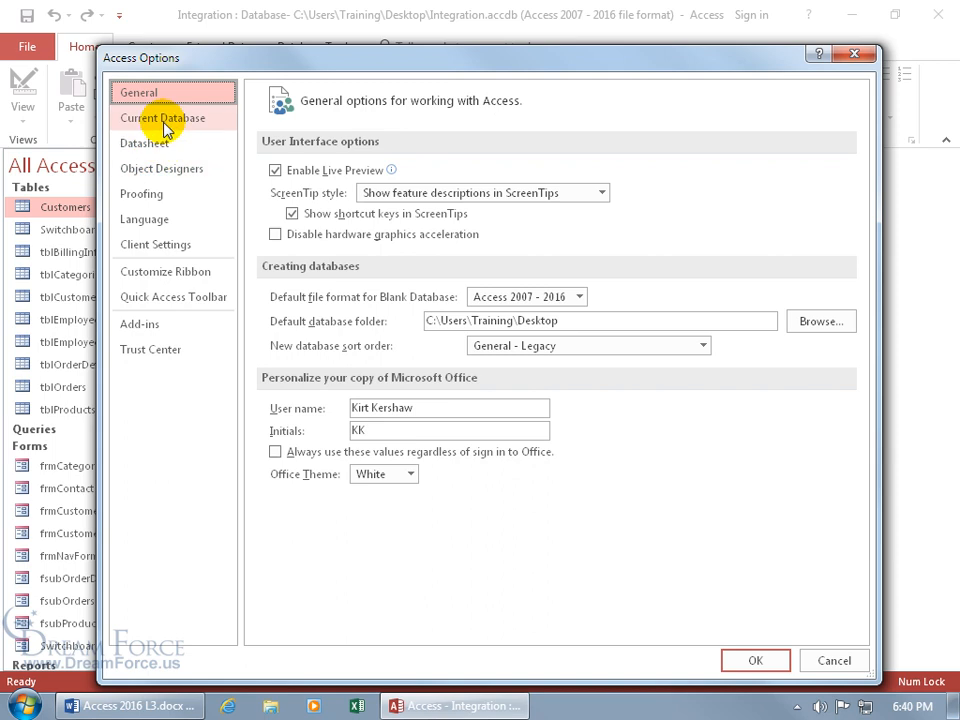
{"action": "left_click", "coordinate": [165, 120]}
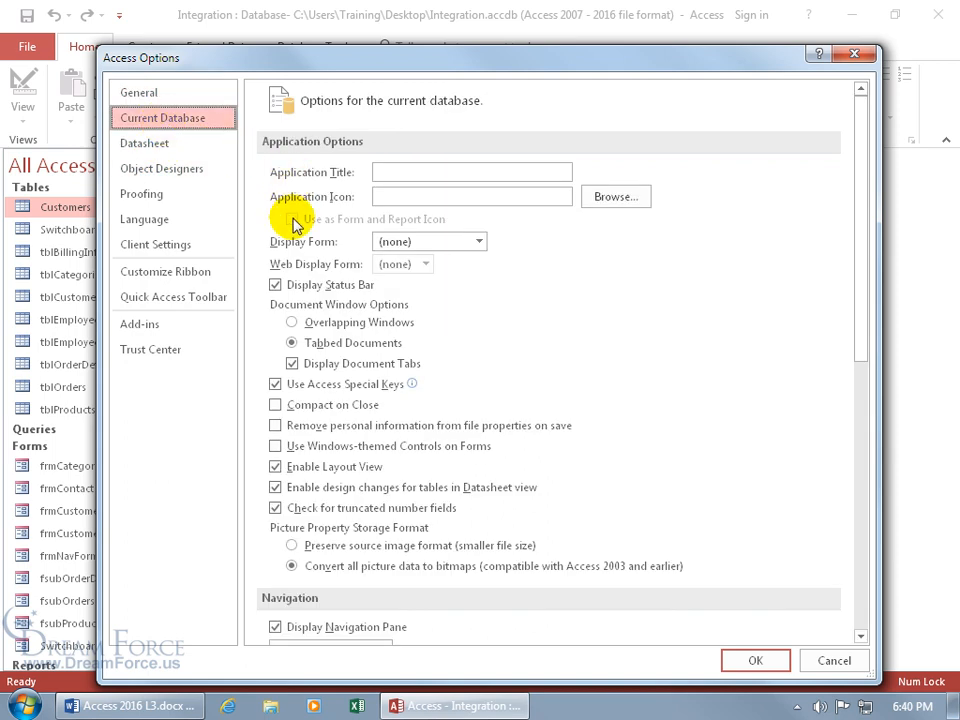
{"action": "left_click", "coordinate": [478, 244]}
{"action": "left_click", "coordinate": [455, 421]}
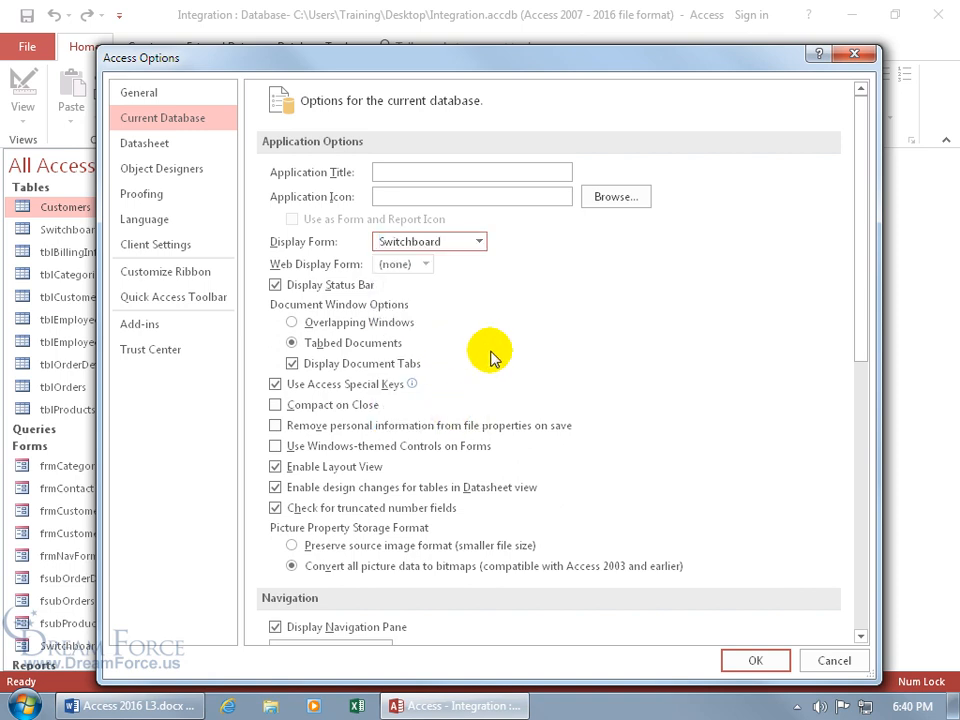
{"action": "left_click", "coordinate": [755, 660]}
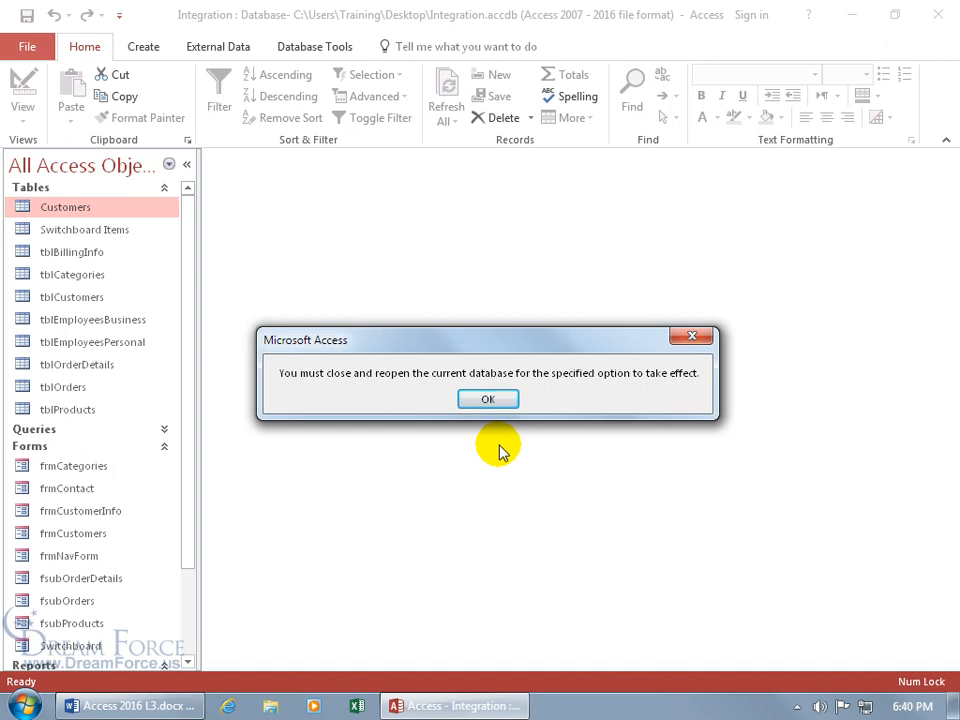
{"action": "left_click", "coordinate": [492, 401]}
{"action": "left_click", "coordinate": [938, 22]}
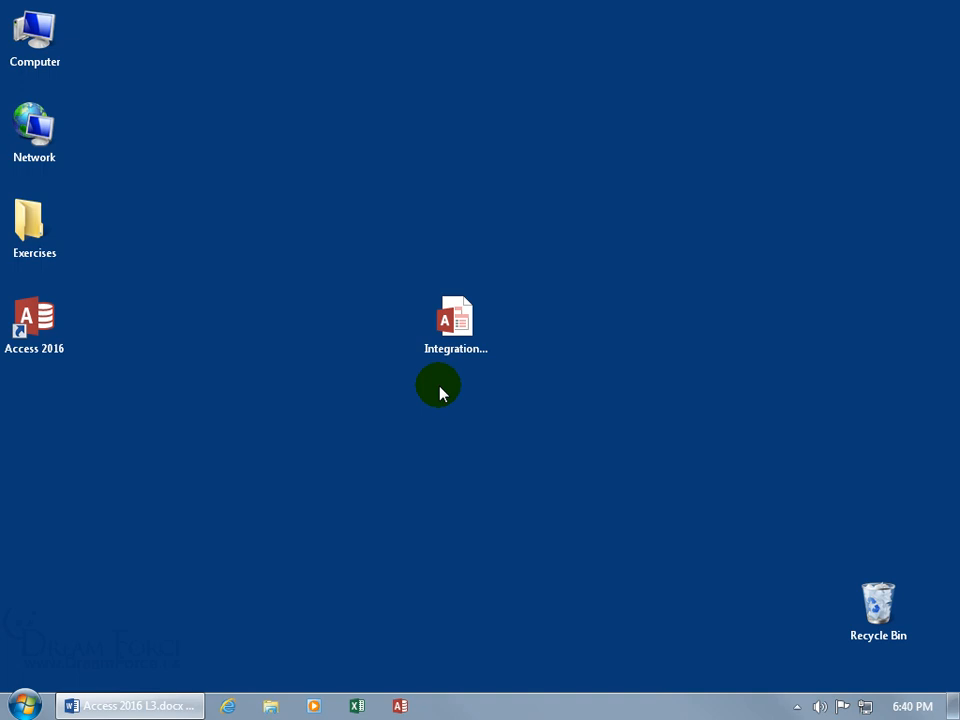
Step: Launch Integration.accdb from its desktop icon so the Main Switchboard appears
{"action": "double_click", "coordinate": [453, 330]}
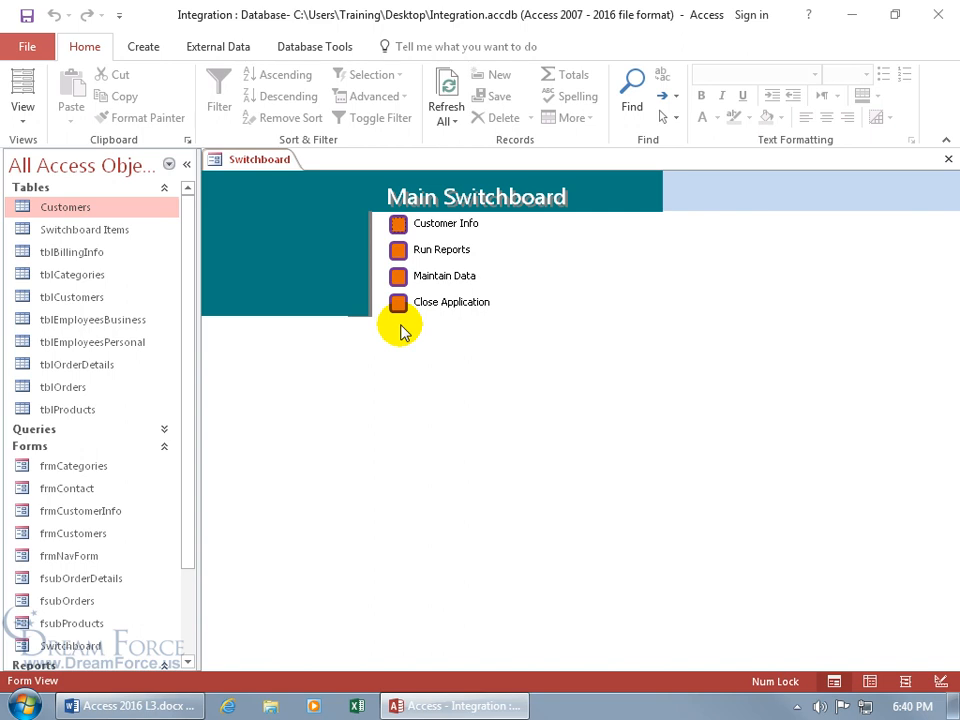
Step: Set the Current Database application title to 'Dream Force, LLC' and browse for an application icon
{"action": "left_click", "coordinate": [30, 50]}
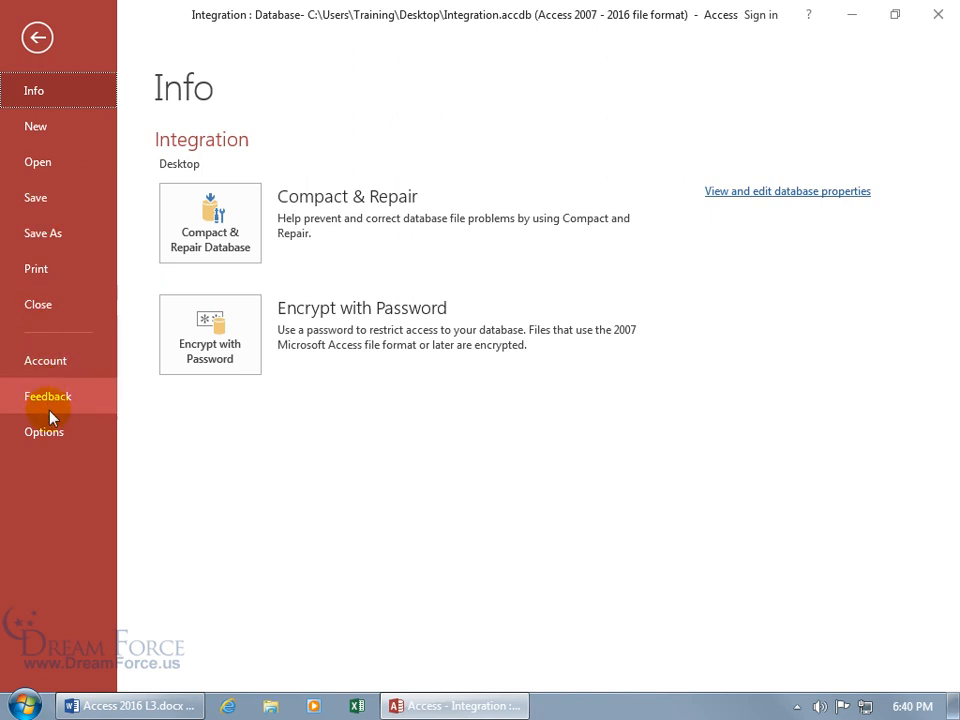
{"action": "left_click", "coordinate": [52, 432]}
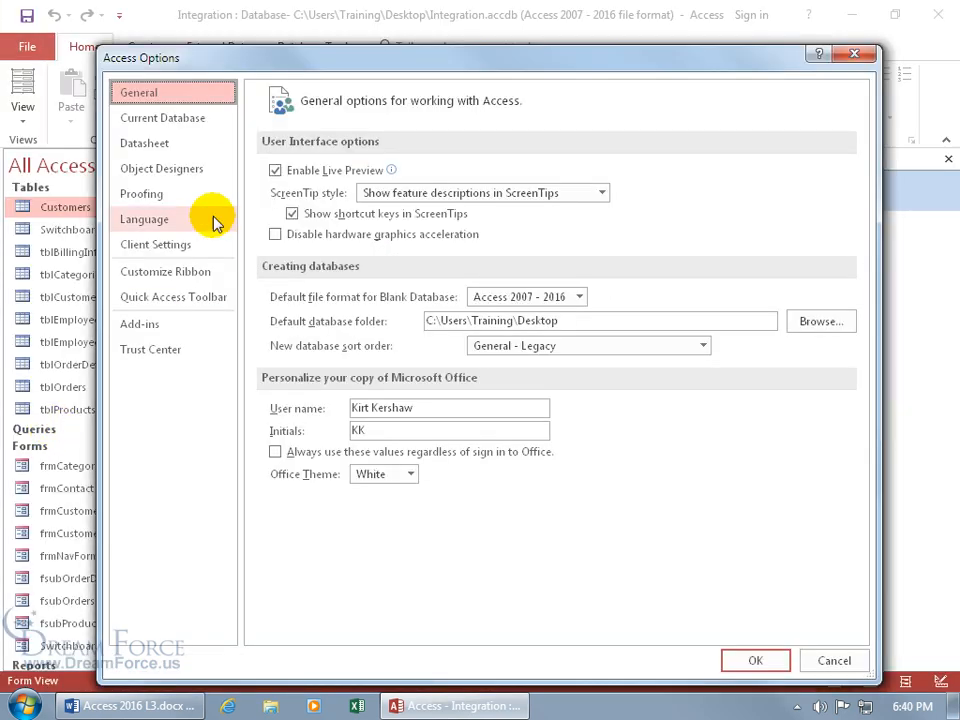
{"action": "left_click", "coordinate": [190, 120]}
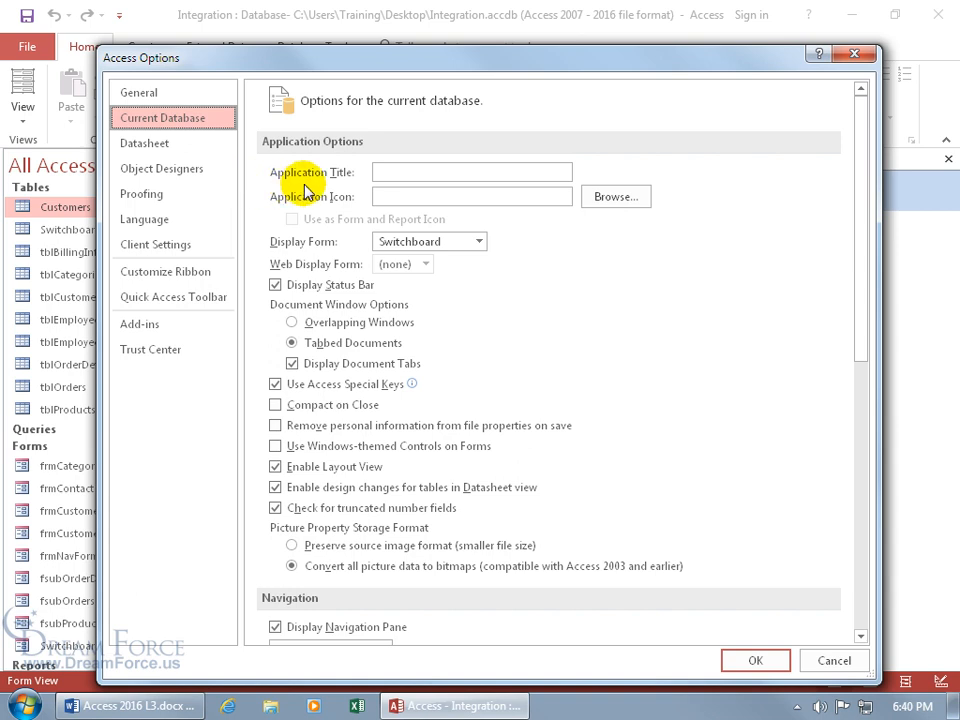
{"action": "left_click", "coordinate": [378, 171]}
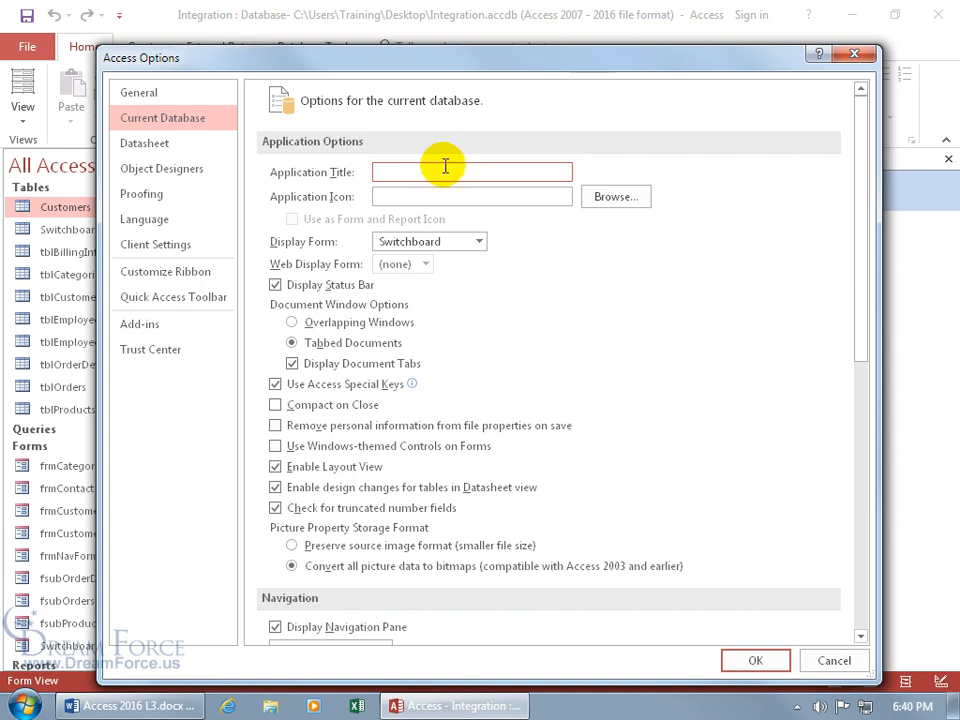
{"action": "type", "text": "Dream Force, LLC"}
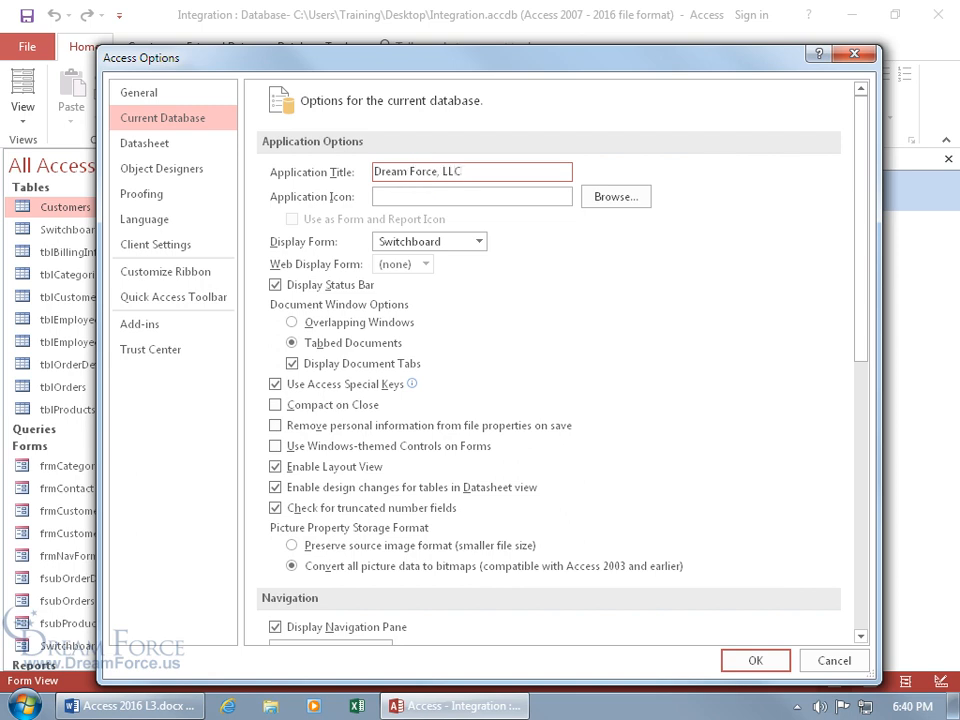
{"action": "left_click", "coordinate": [429, 197]}
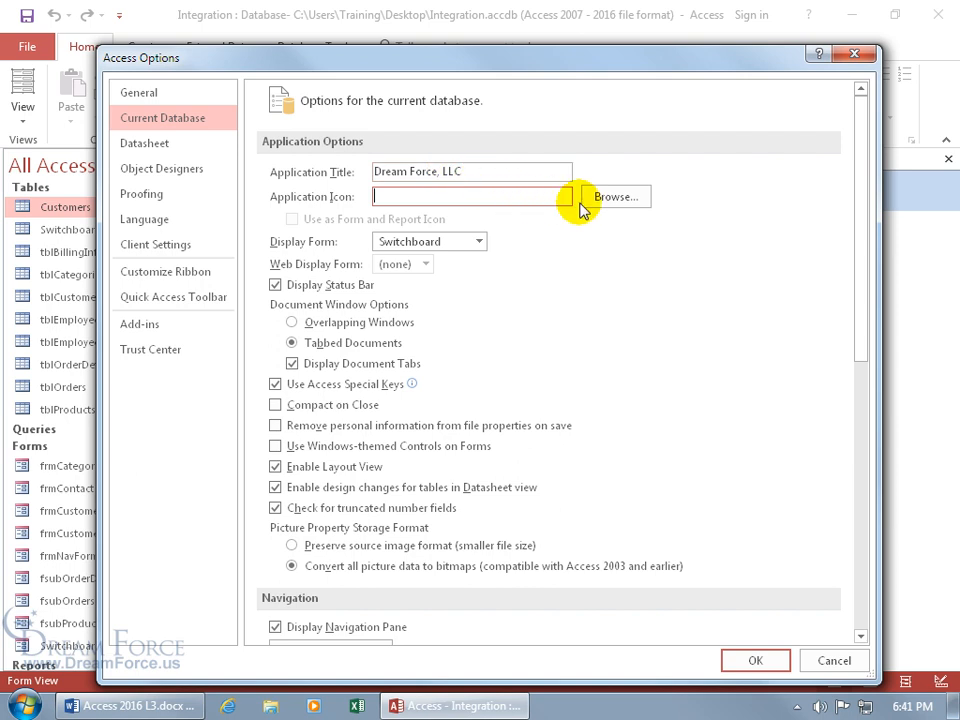
{"action": "left_click", "coordinate": [616, 197]}
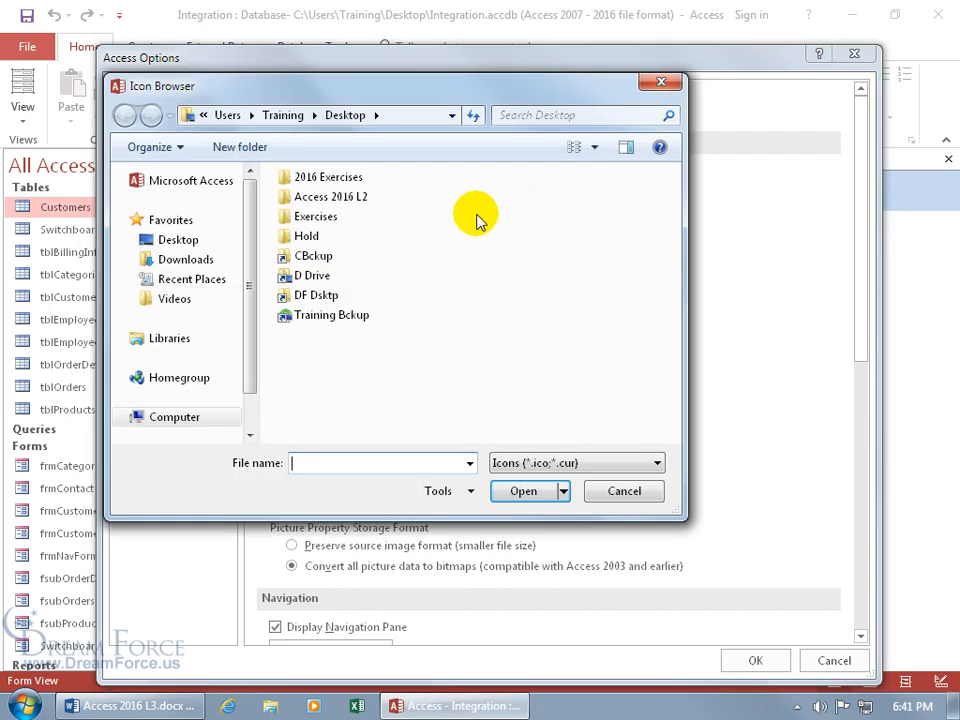
Step: Choose graph.ico from the Exercises folder as the application icon
{"action": "double_click", "coordinate": [330, 219]}
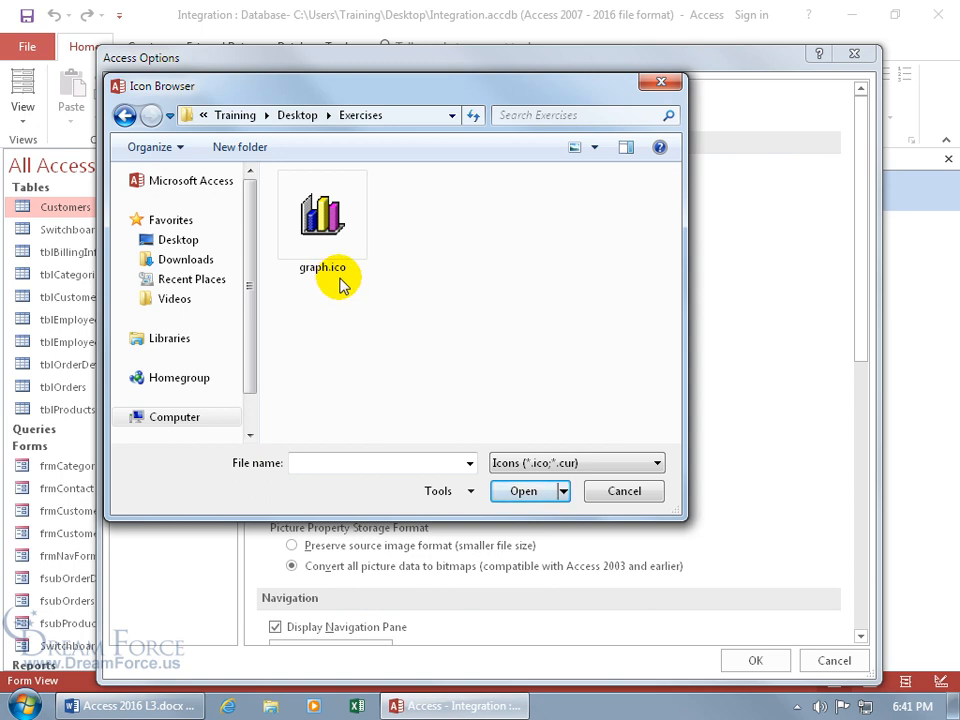
{"action": "double_click", "coordinate": [320, 228]}
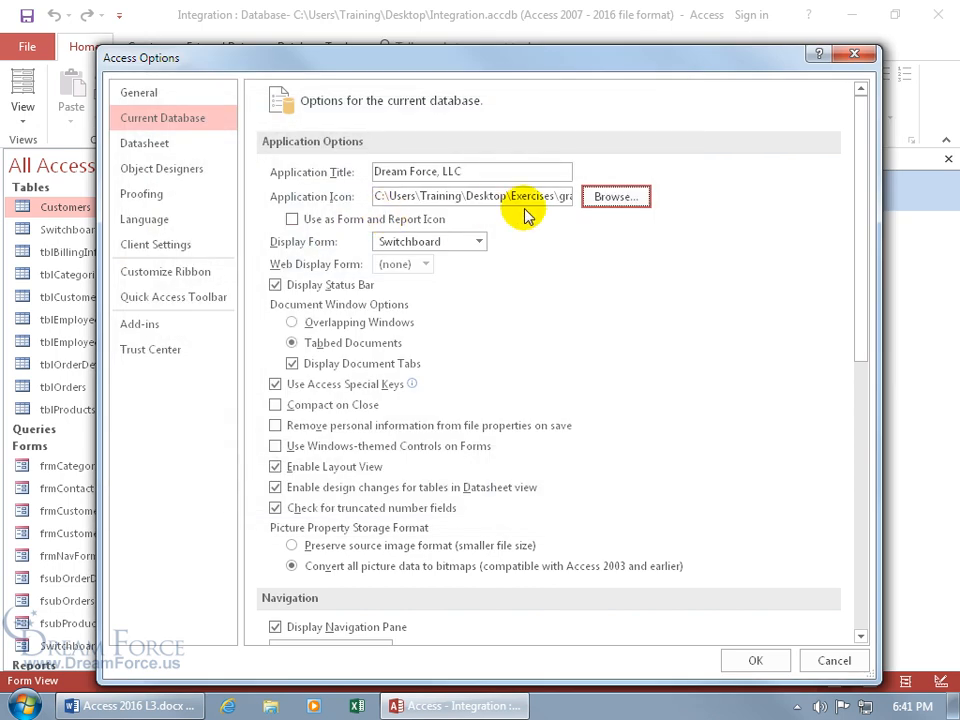
Step: Use the icon on forms and reports, switch to overlapping windows, and hide the status bar
{"action": "left_click", "coordinate": [293, 221]}
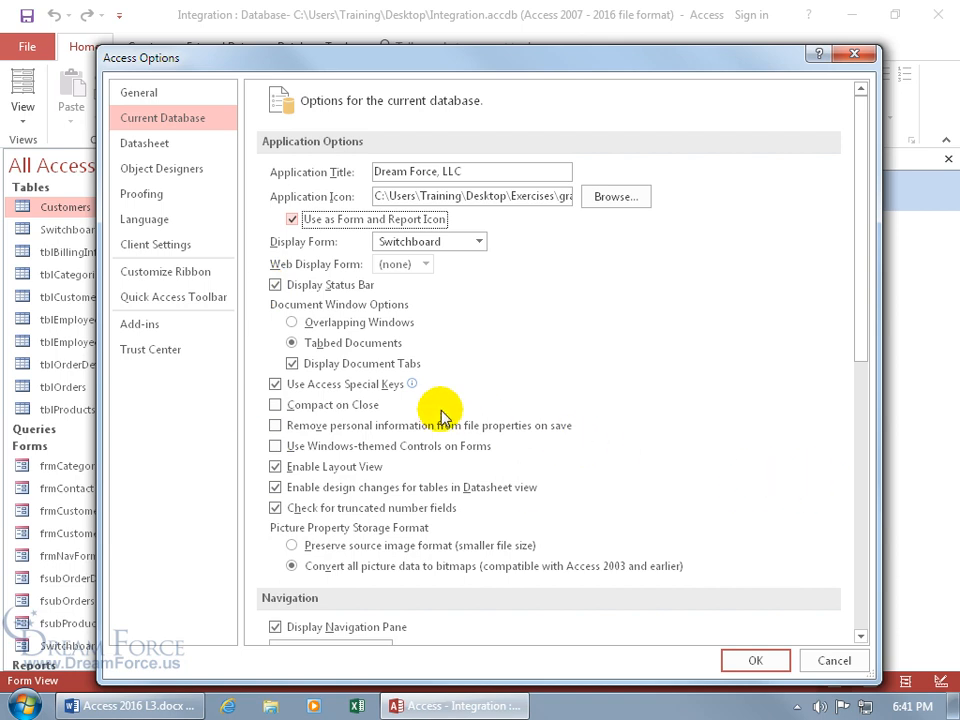
{"action": "left_click", "coordinate": [292, 323]}
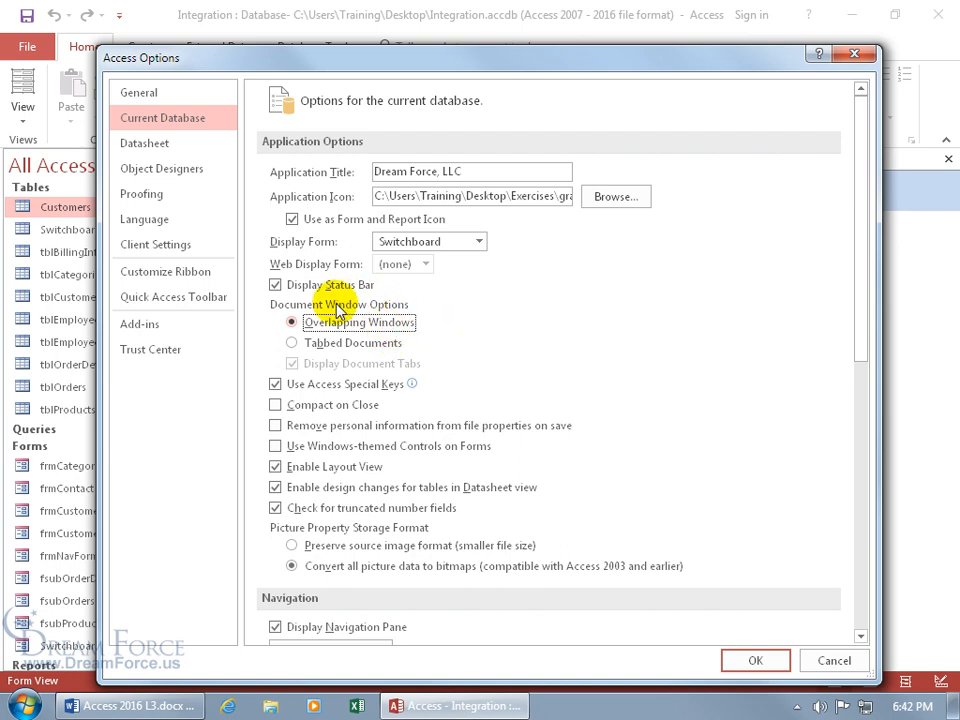
{"action": "left_click", "coordinate": [276, 286]}
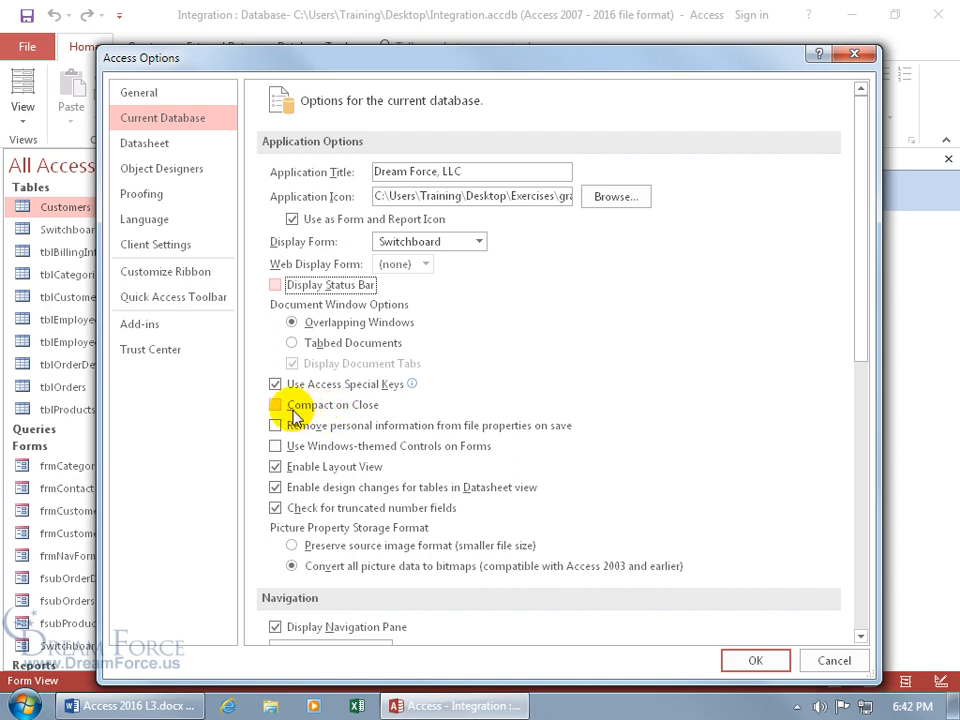
Step: Turn off the navigation pane, full menus and default shortcut menus, and apply the options
{"action": "left_click_drag", "start_coordinate": [859, 349], "coordinate": [855, 446]}
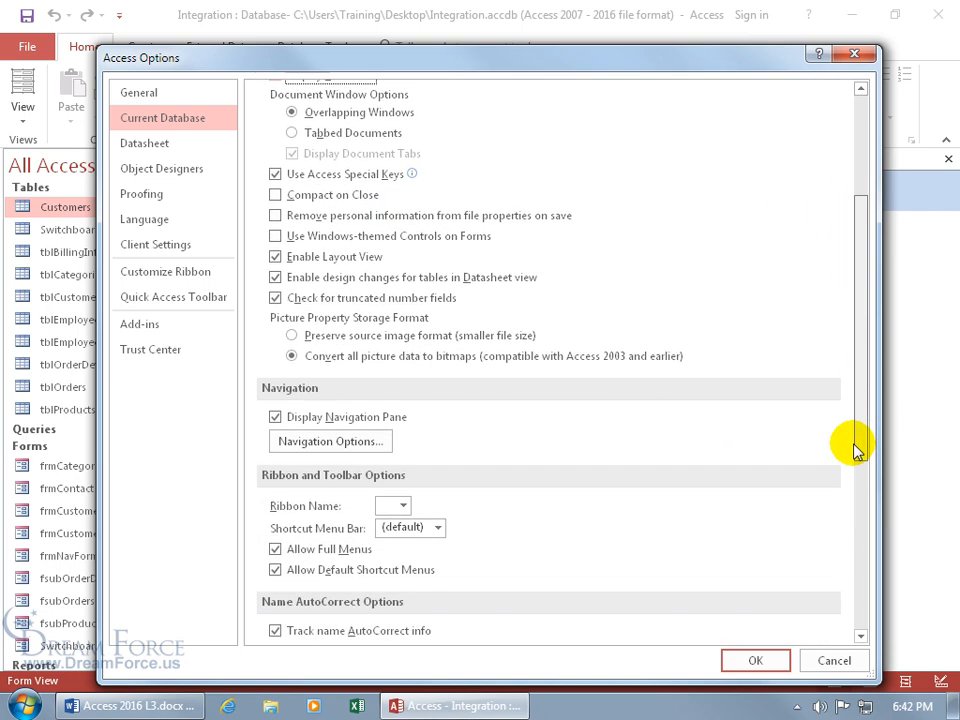
{"action": "left_click", "coordinate": [276, 416]}
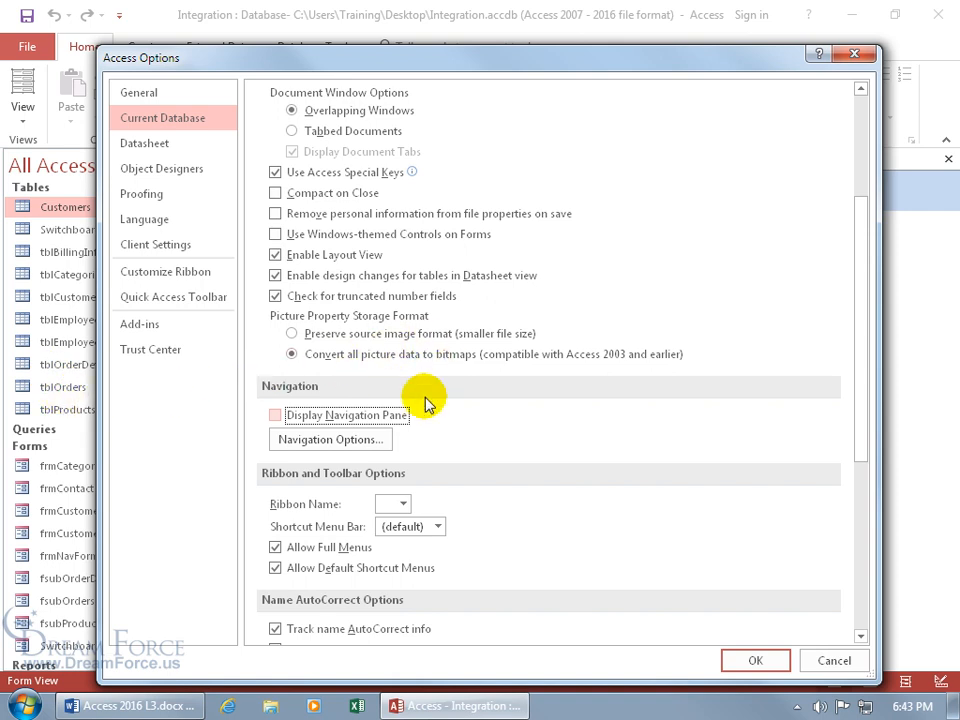
{"action": "left_click_drag", "start_coordinate": [862, 420], "coordinate": [865, 495]}
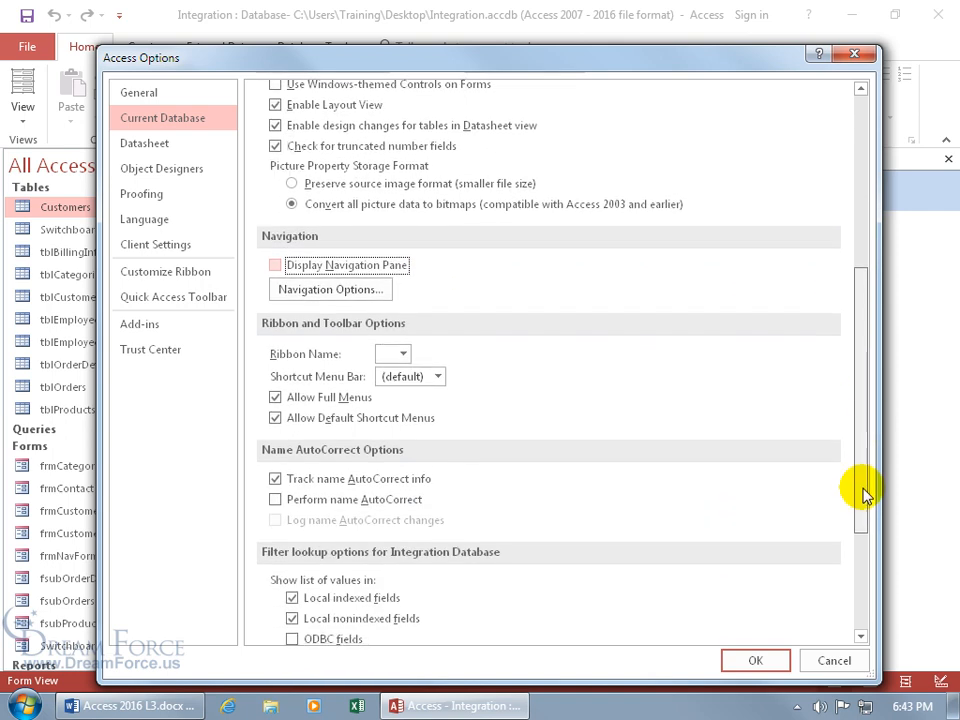
{"action": "left_click", "coordinate": [276, 399]}
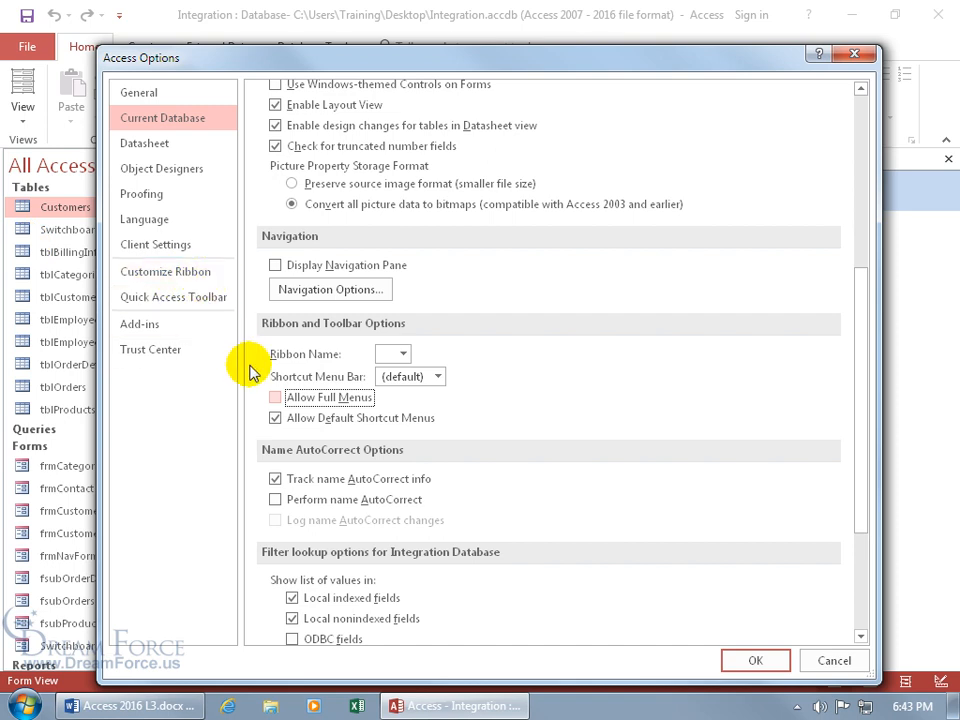
{"action": "left_click", "coordinate": [274, 418]}
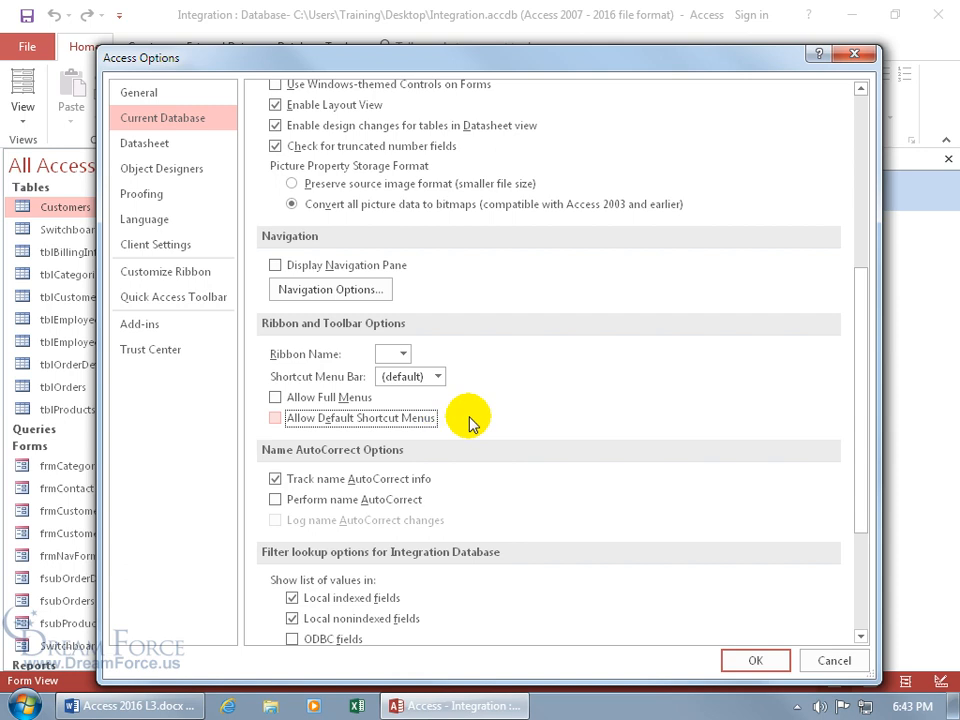
{"action": "left_click", "coordinate": [744, 661]}
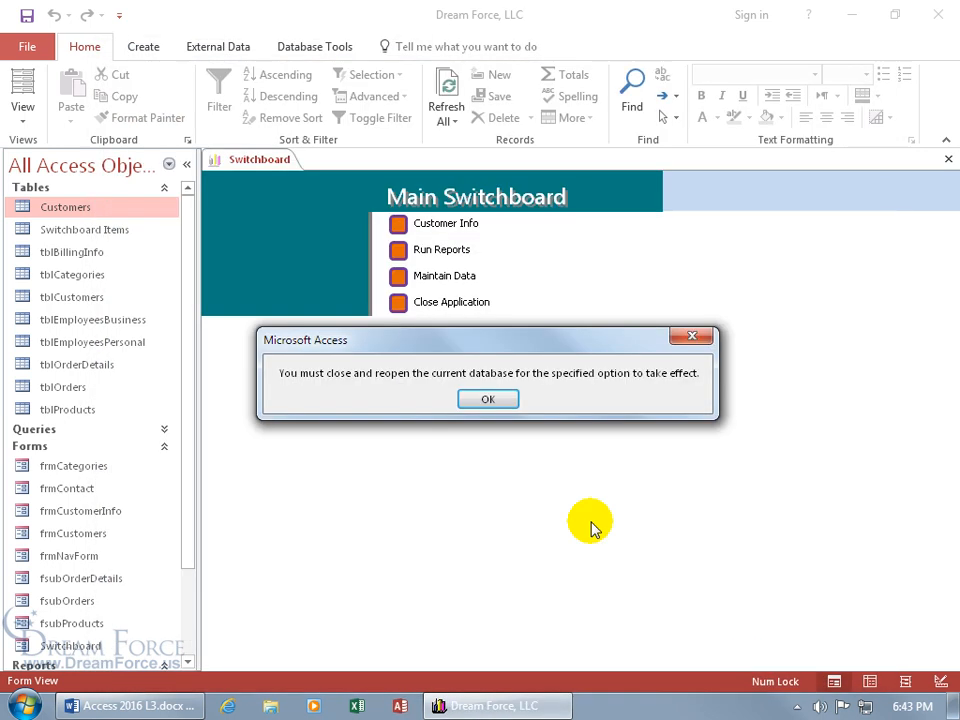
Step: Dismiss the close-and-reopen notice and close Access
{"action": "left_click", "coordinate": [488, 402]}
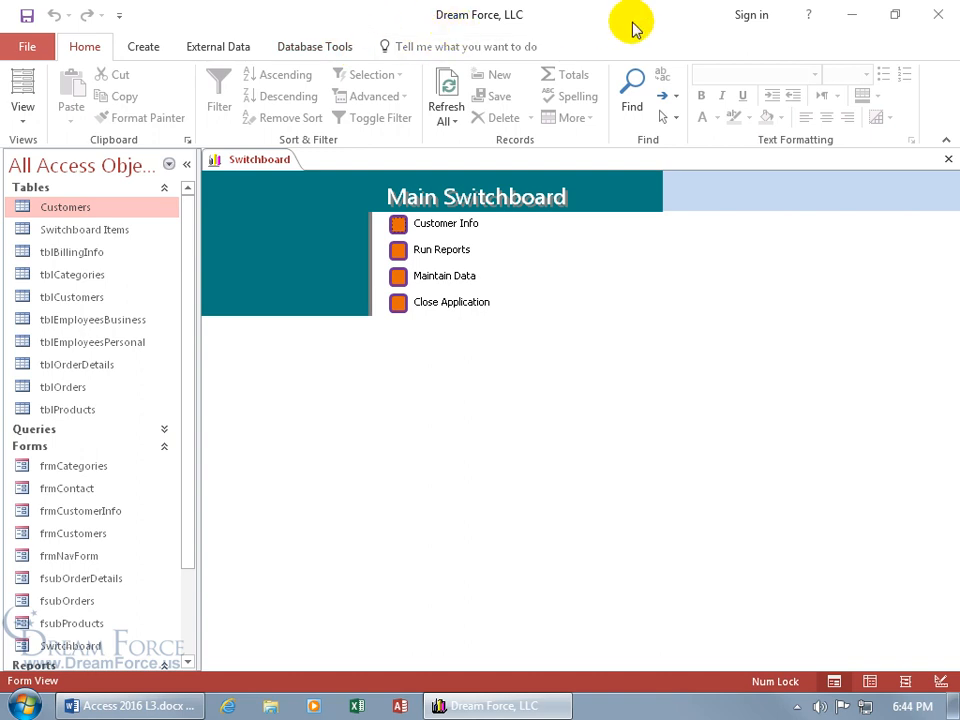
{"action": "left_click", "coordinate": [938, 14]}
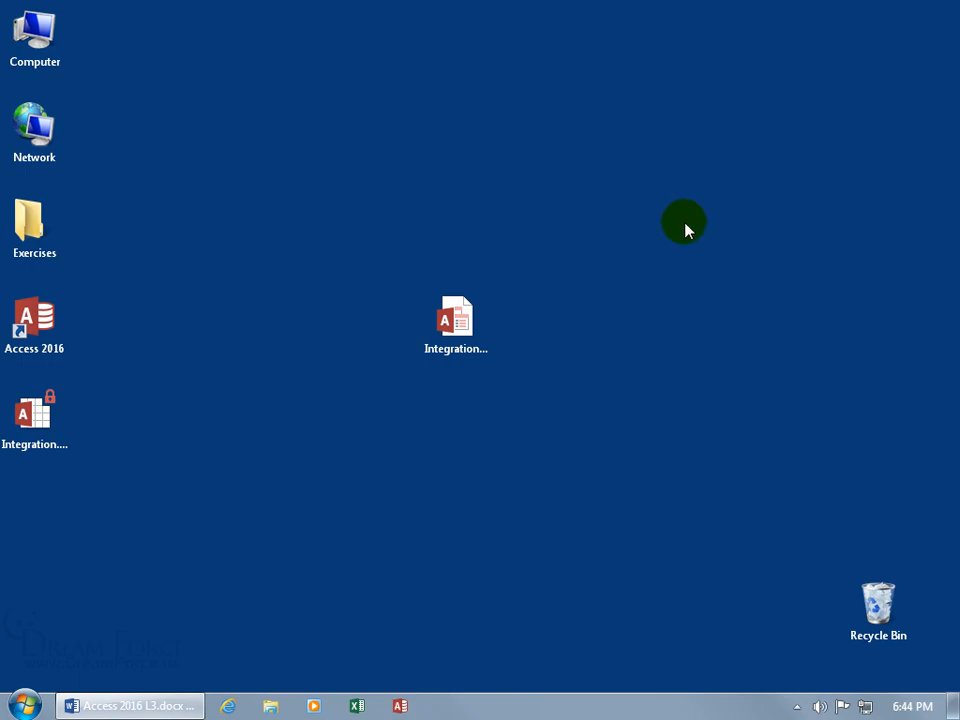
Step: Reopen the Integration database as Dream Force, LLC, then minimize and restore its window from the taskbar
{"action": "double_click", "coordinate": [474, 326]}
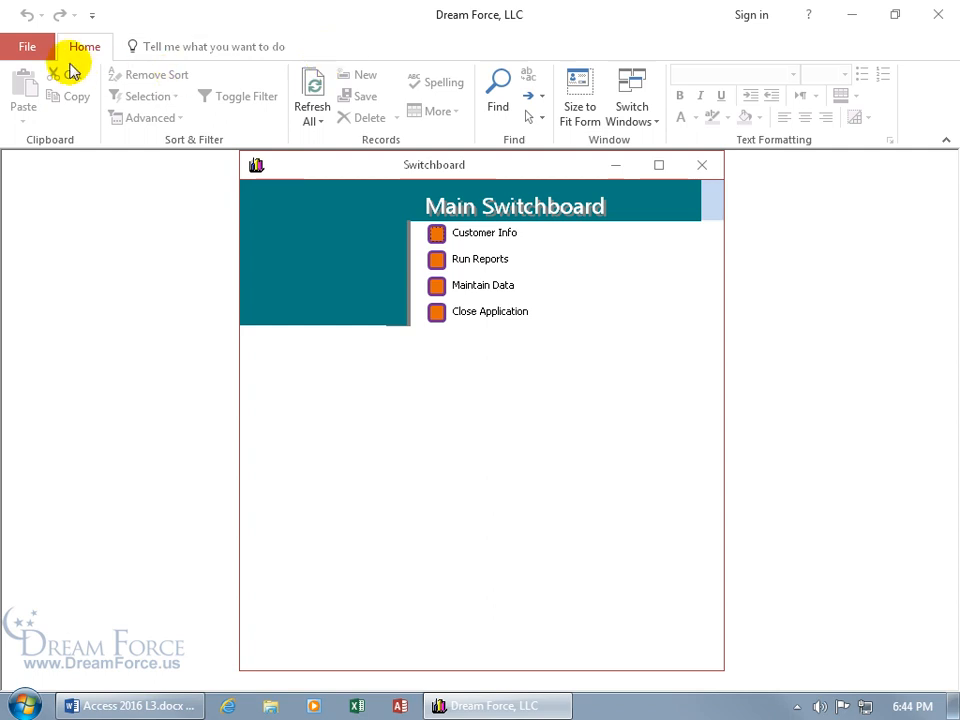
{"action": "key", "text": "super+d"}
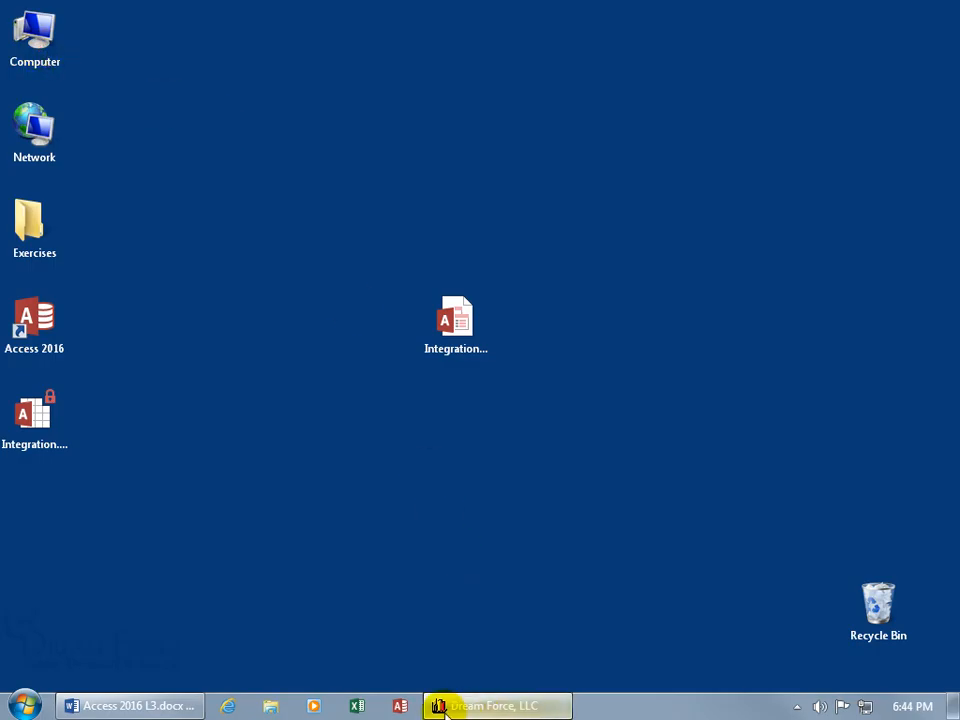
{"action": "mouse_move", "coordinate": [447, 707]}
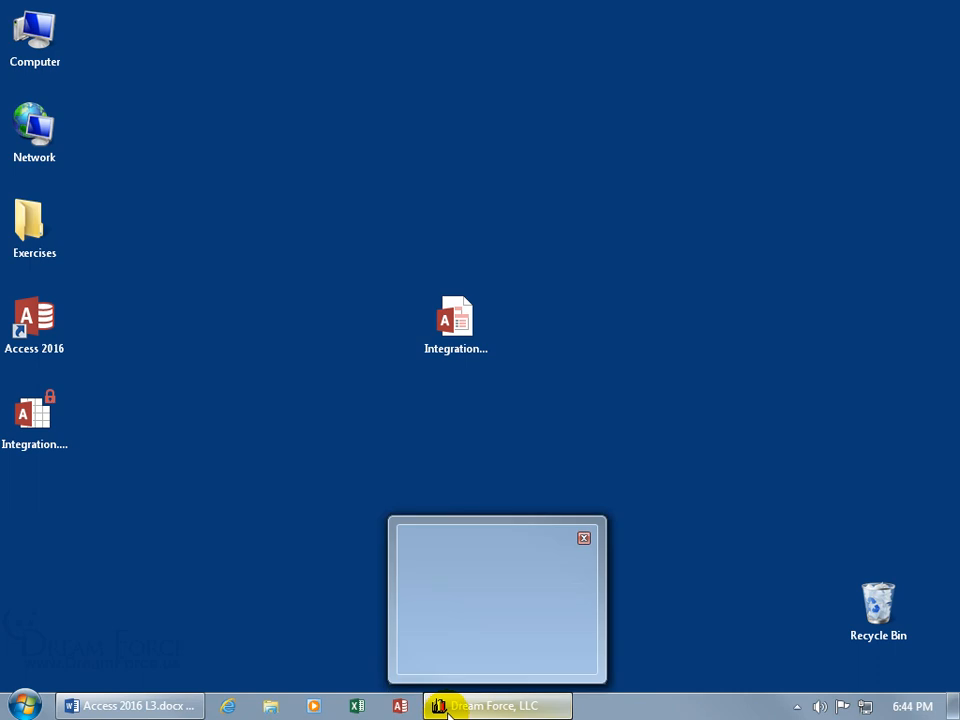
{"action": "left_click", "coordinate": [445, 708]}
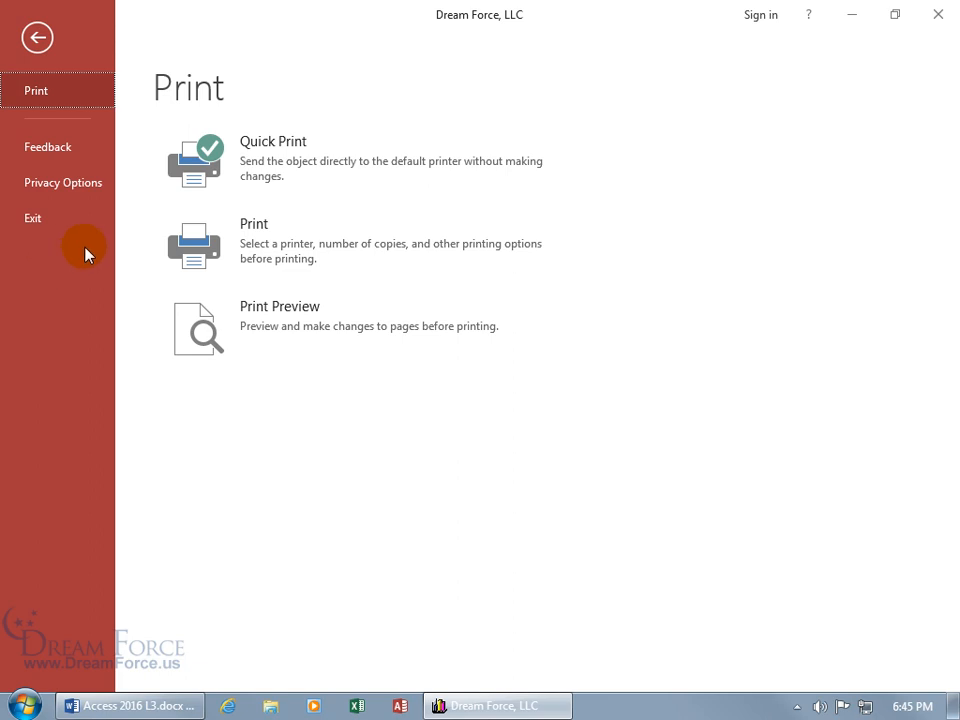
Step: Return to the switchboard and toggle the hidden navigation pane open and closed with F11
{"action": "left_click", "coordinate": [38, 38]}
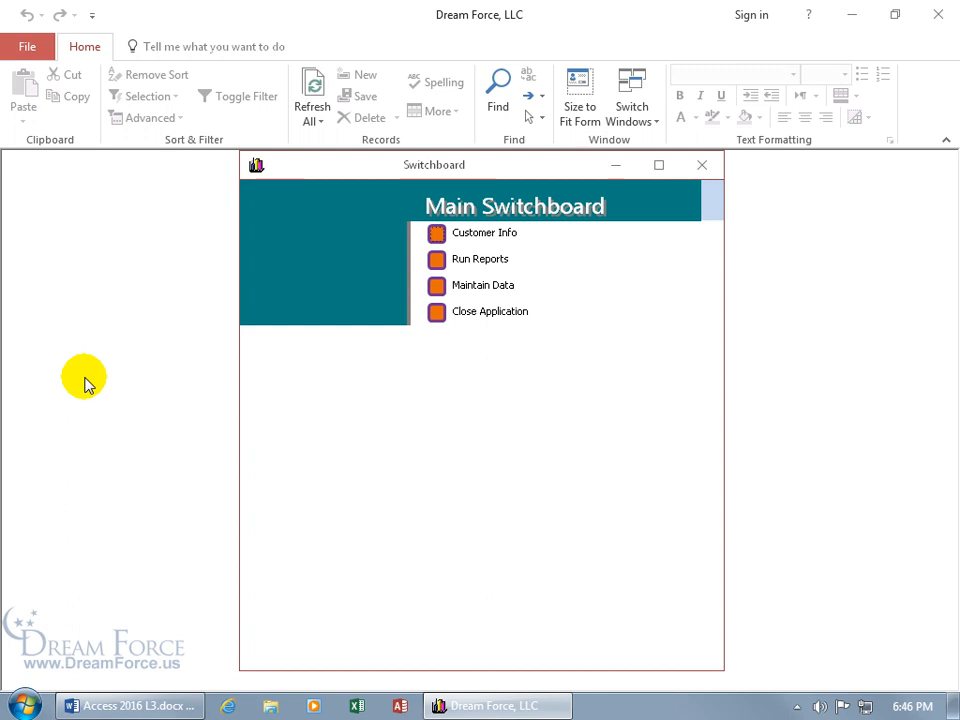
{"action": "key", "text": "F11"}
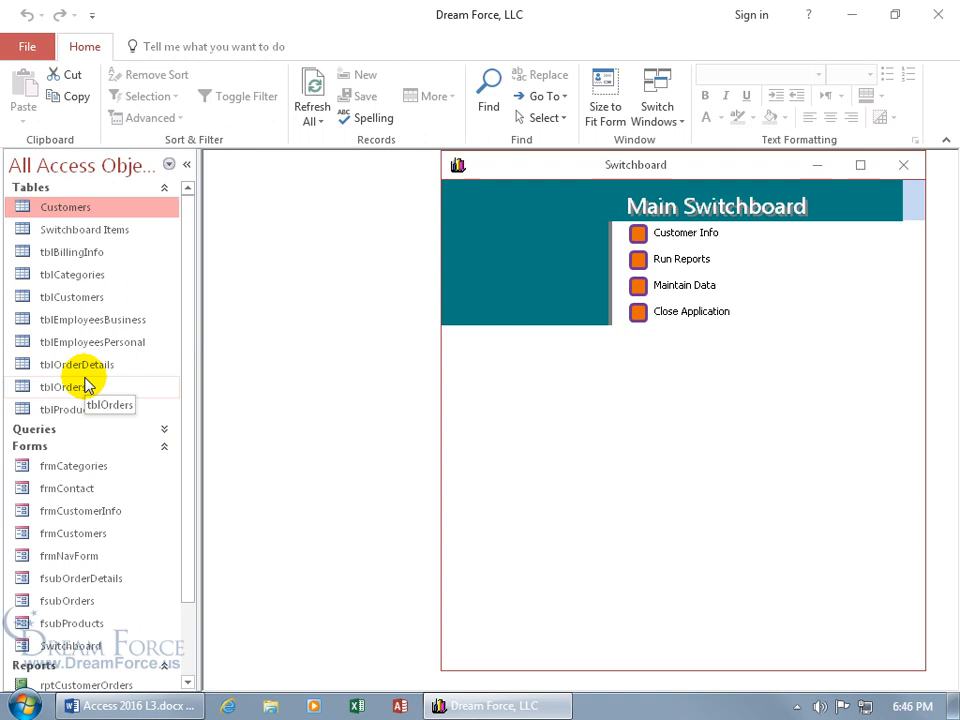
{"action": "key", "text": "F11"}
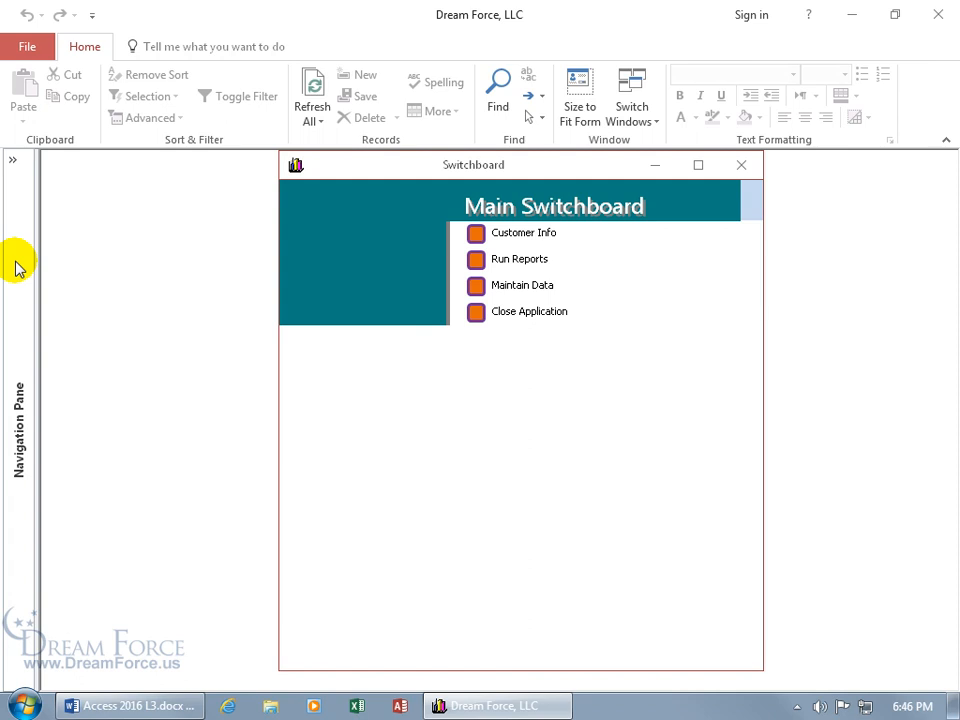
{"action": "left_click", "coordinate": [16, 195]}
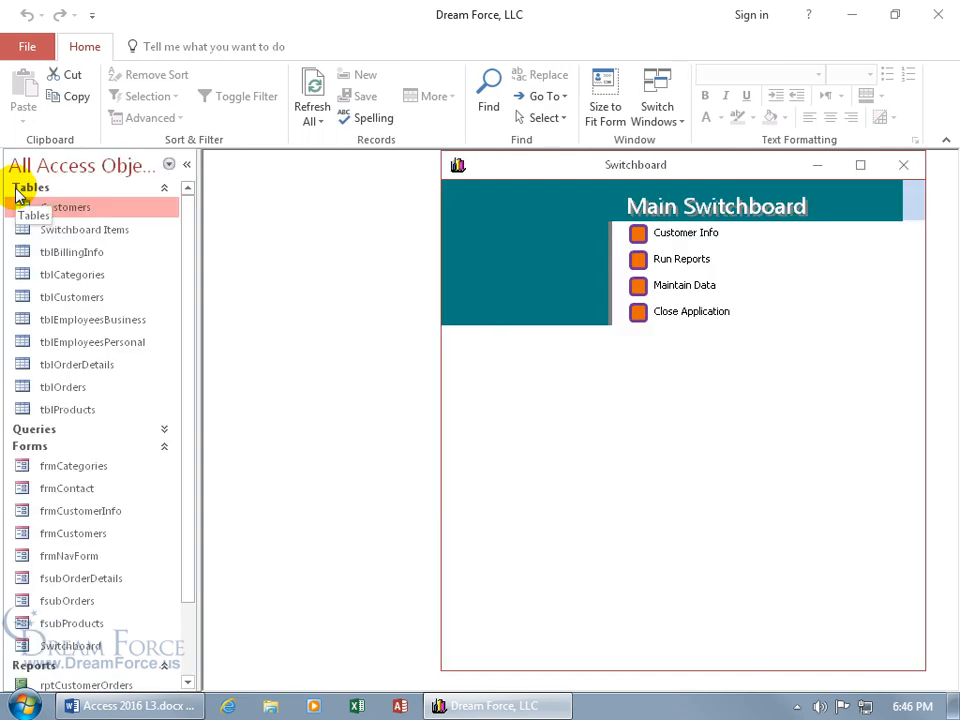
{"action": "key", "text": "F11"}
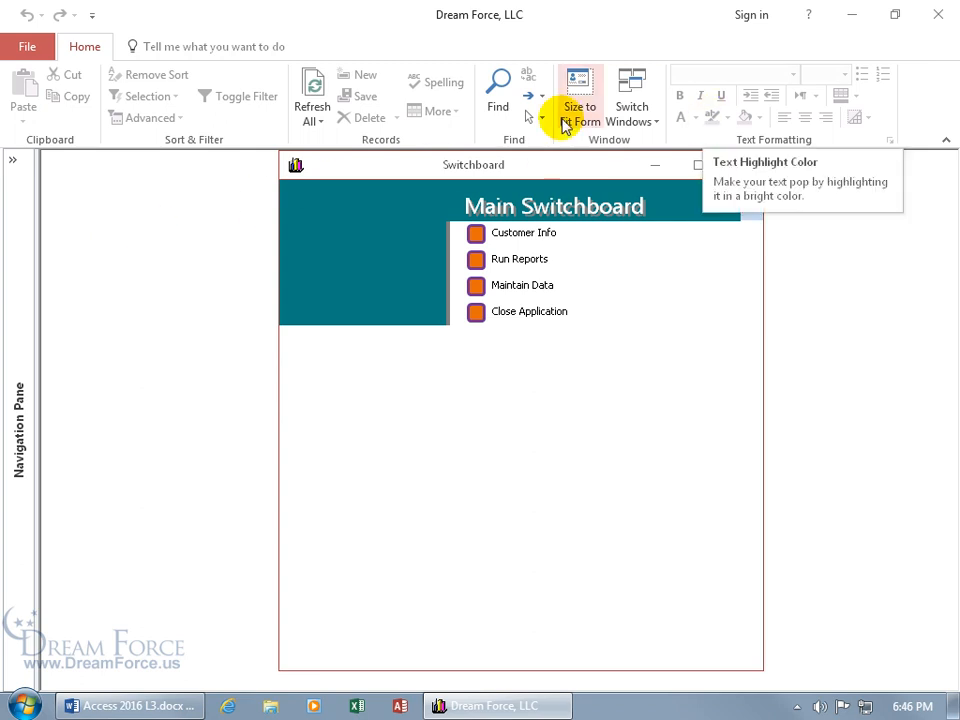
Step: Revisit the restricted file page, then exit Access
{"action": "left_click", "coordinate": [28, 47]}
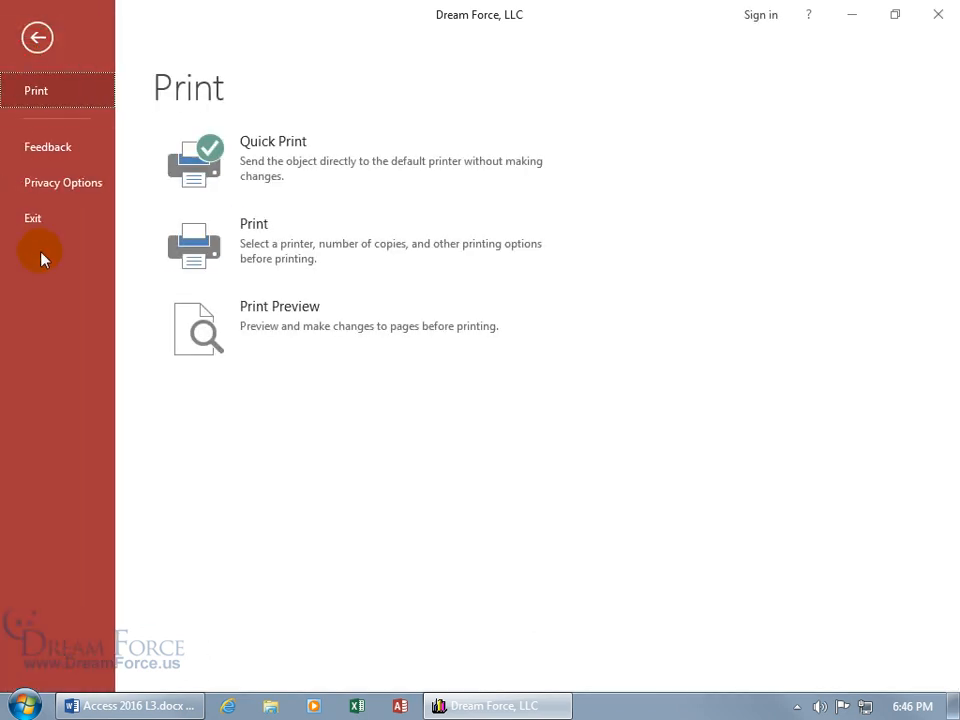
{"action": "left_click", "coordinate": [37, 37]}
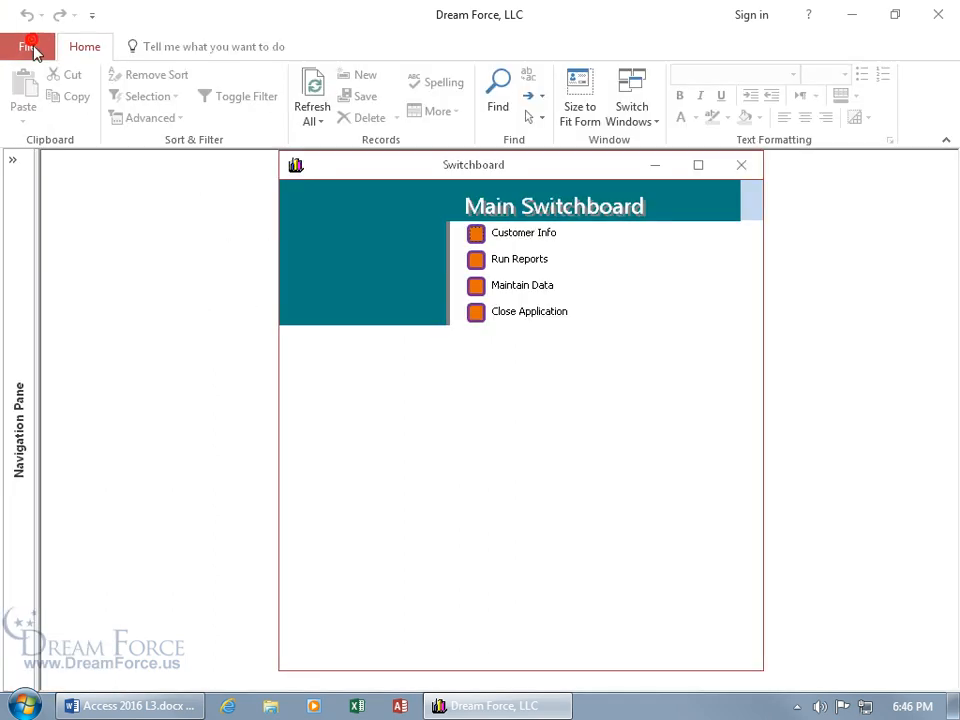
{"action": "left_click", "coordinate": [938, 16]}
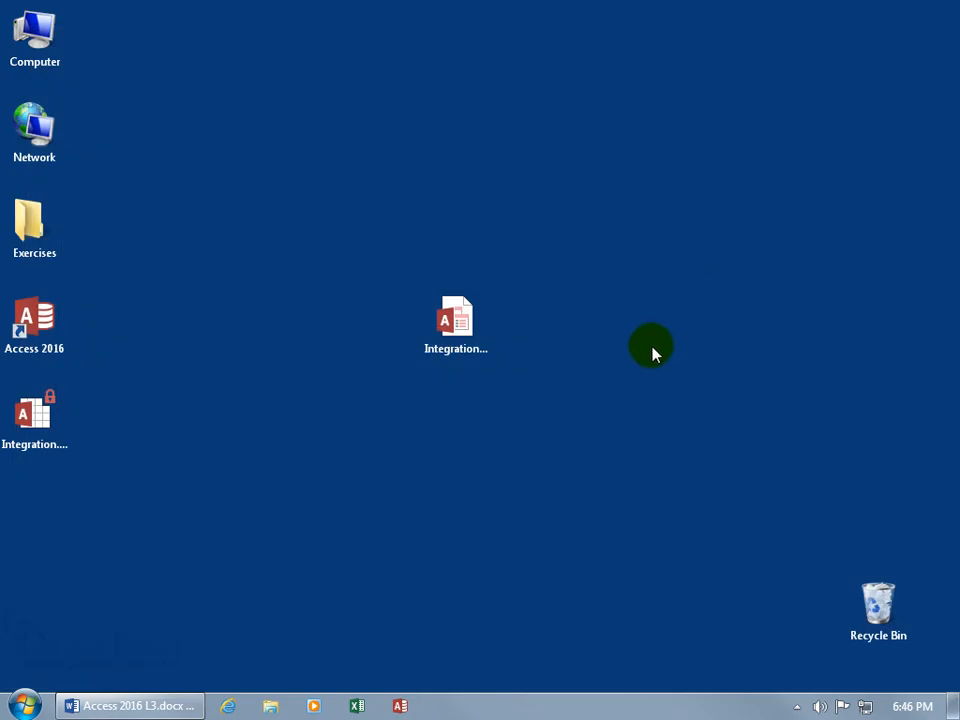
Step: Reopen Integration from the desktop, expand its full object list, and bring up Access Options
{"action": "left_click", "coordinate": [452, 338]}
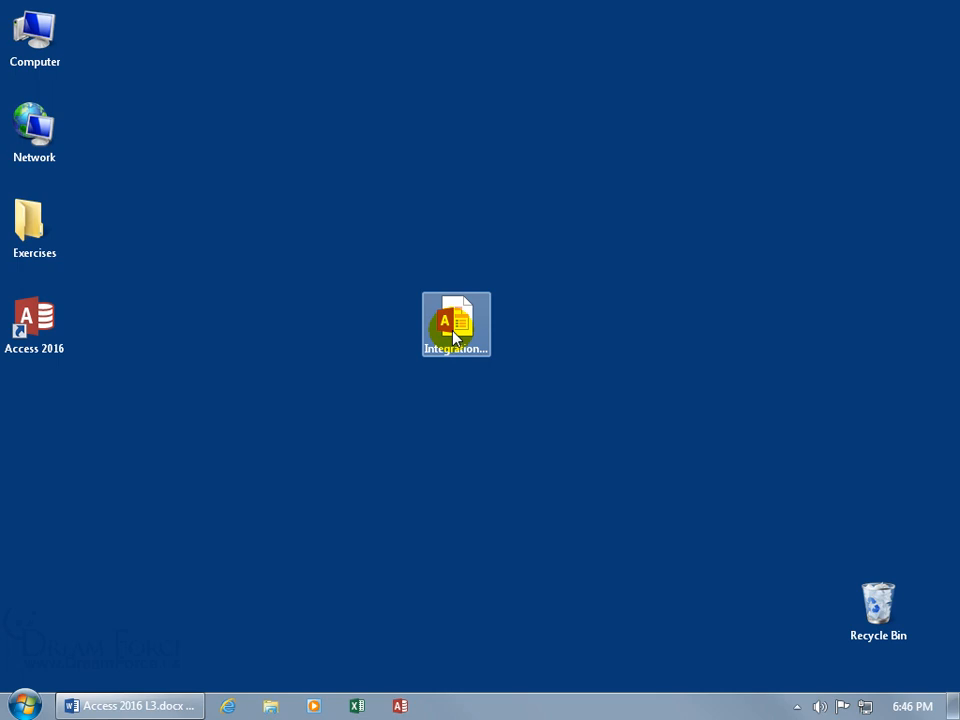
{"action": "double_click", "coordinate": [452, 338]}
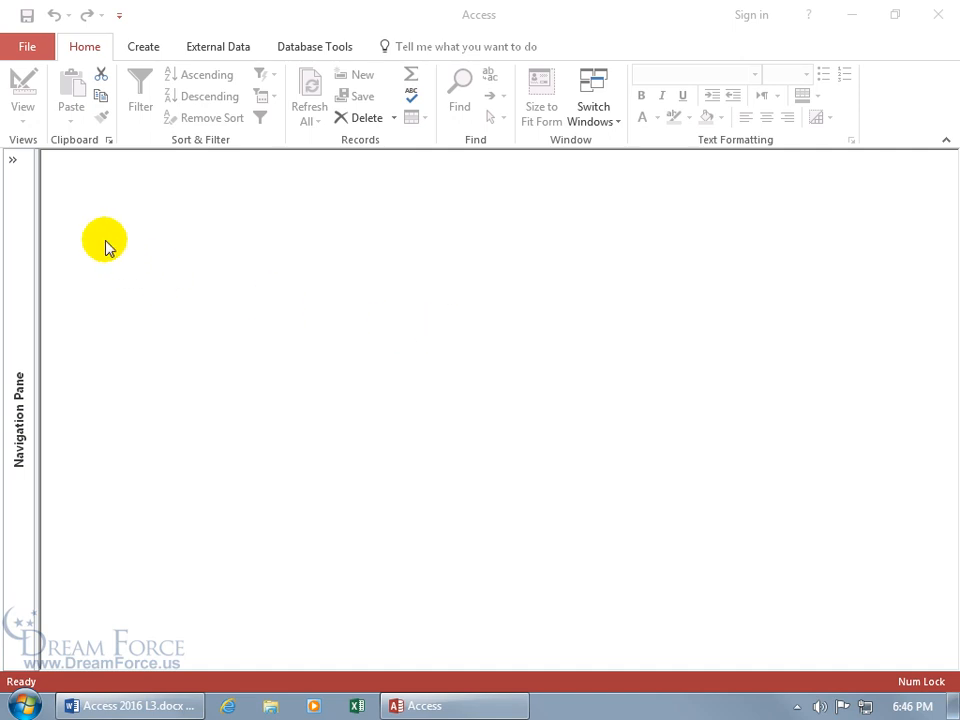
{"action": "left_click", "coordinate": [13, 163]}
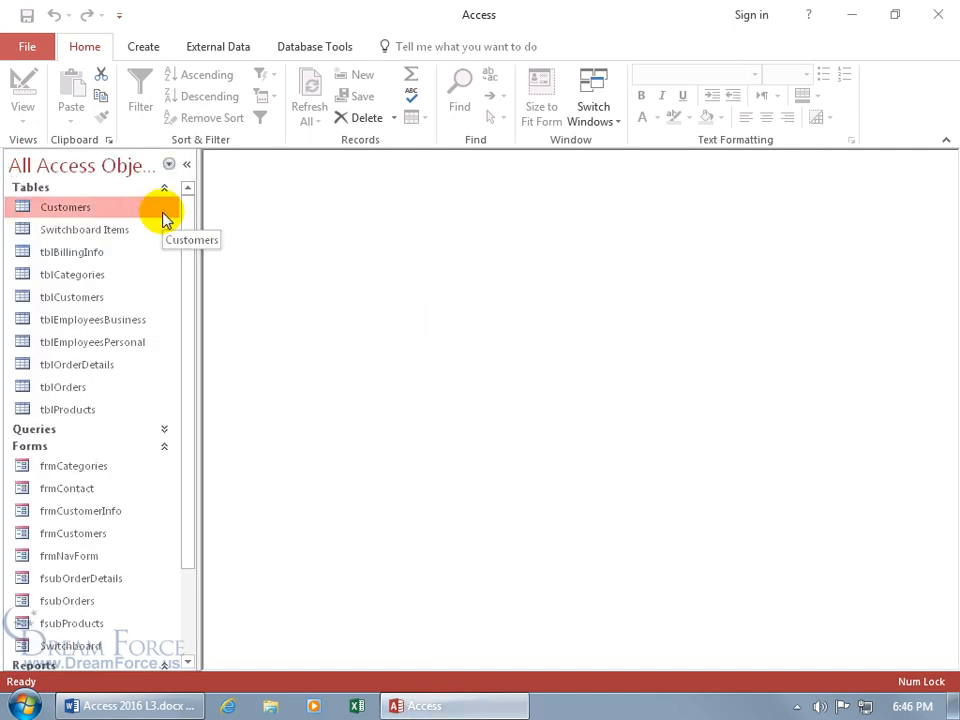
{"action": "left_click", "coordinate": [28, 48]}
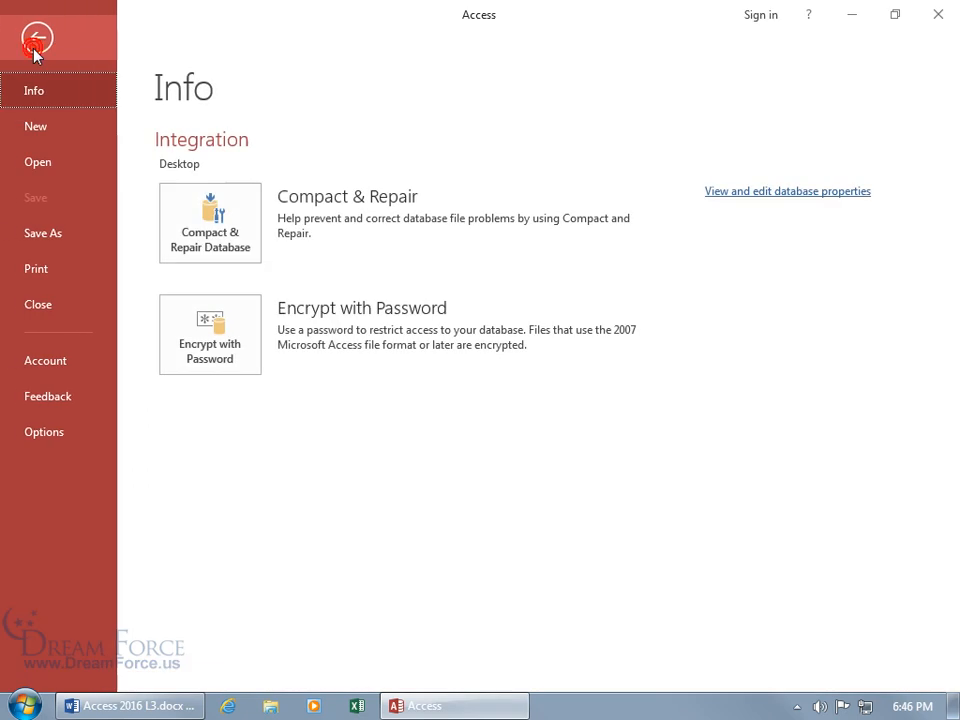
{"action": "left_click", "coordinate": [46, 432]}
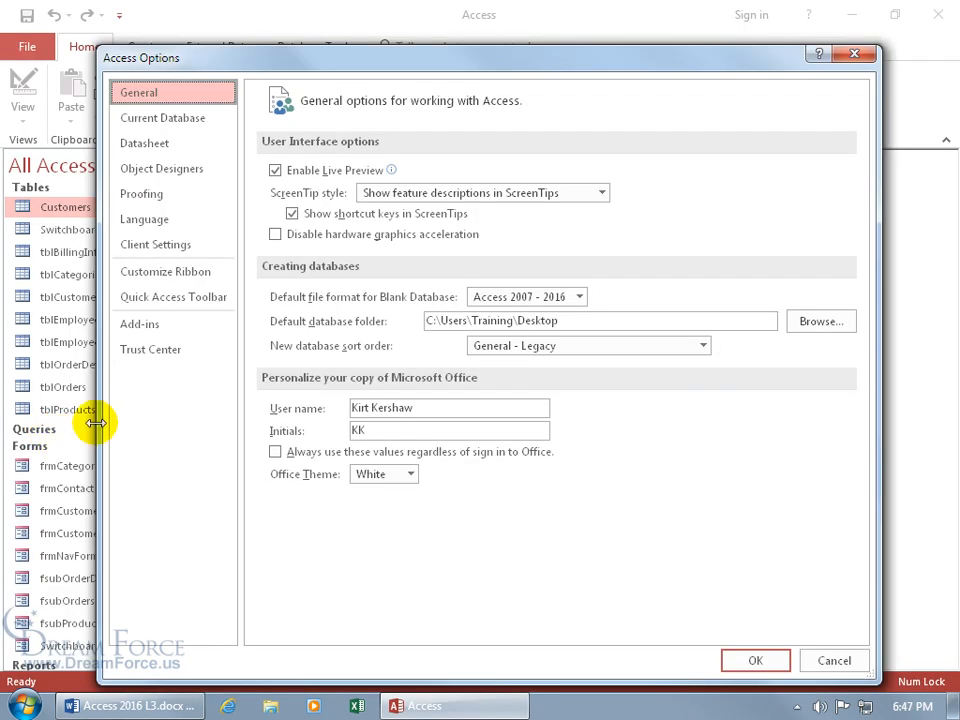
Step: On Current Database, clear the application title and icon and set Display Form to (none)
{"action": "left_click", "coordinate": [197, 119]}
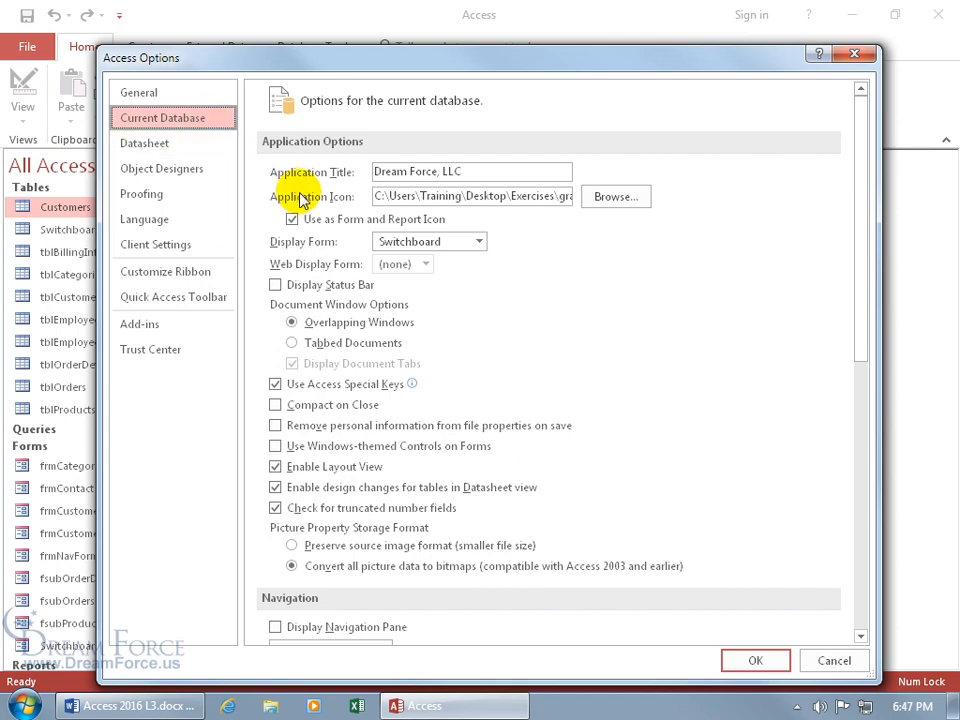
{"action": "left_click_drag", "start_coordinate": [484, 171], "coordinate": [340, 177]}
{"action": "key", "text": "Delete"}
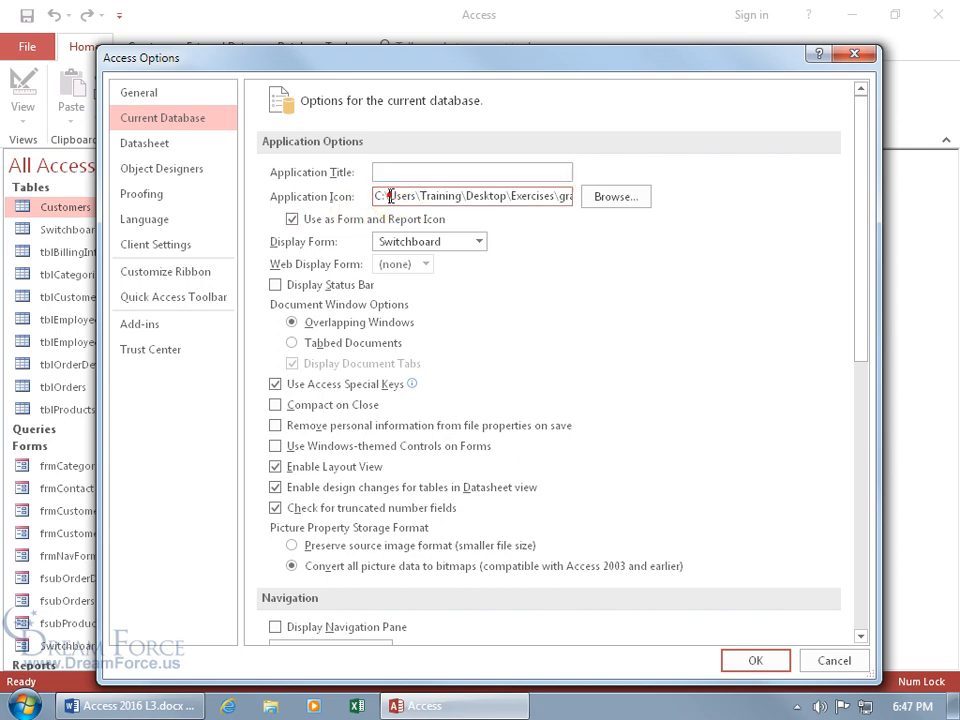
{"action": "left_click_drag", "start_coordinate": [371, 196], "coordinate": [555, 196]}
{"action": "key", "text": "Delete"}
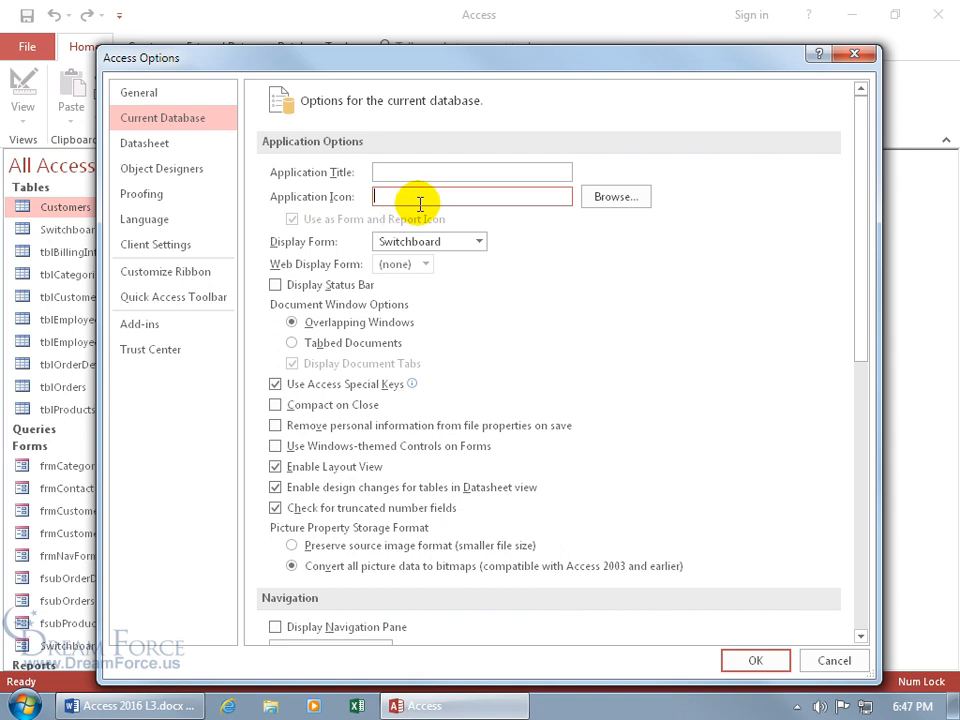
{"action": "left_click", "coordinate": [314, 223]}
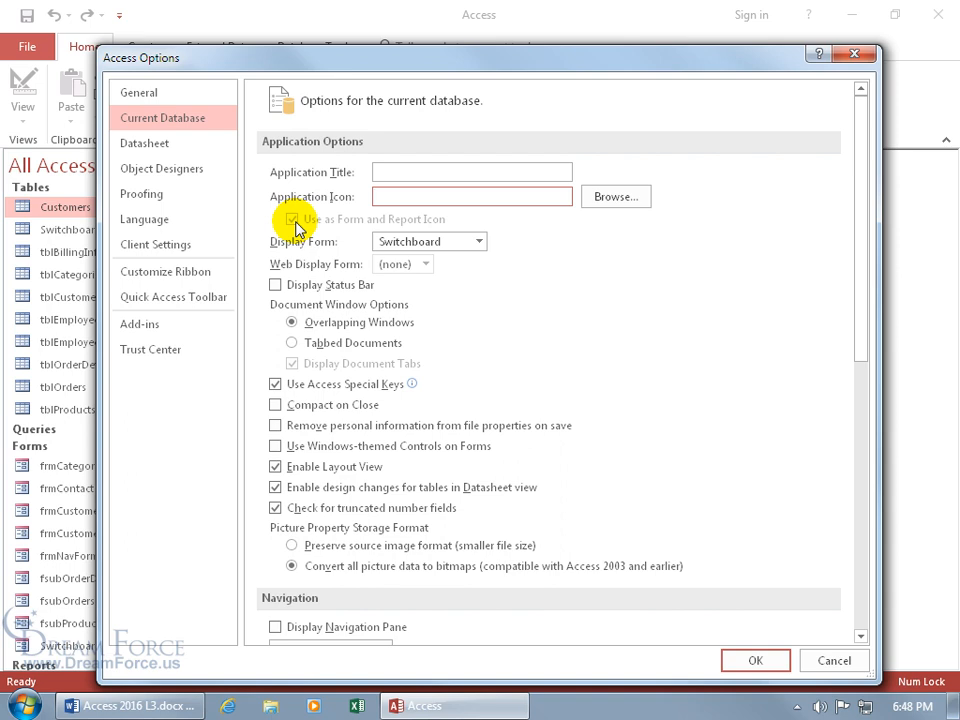
{"action": "left_click", "coordinate": [478, 242]}
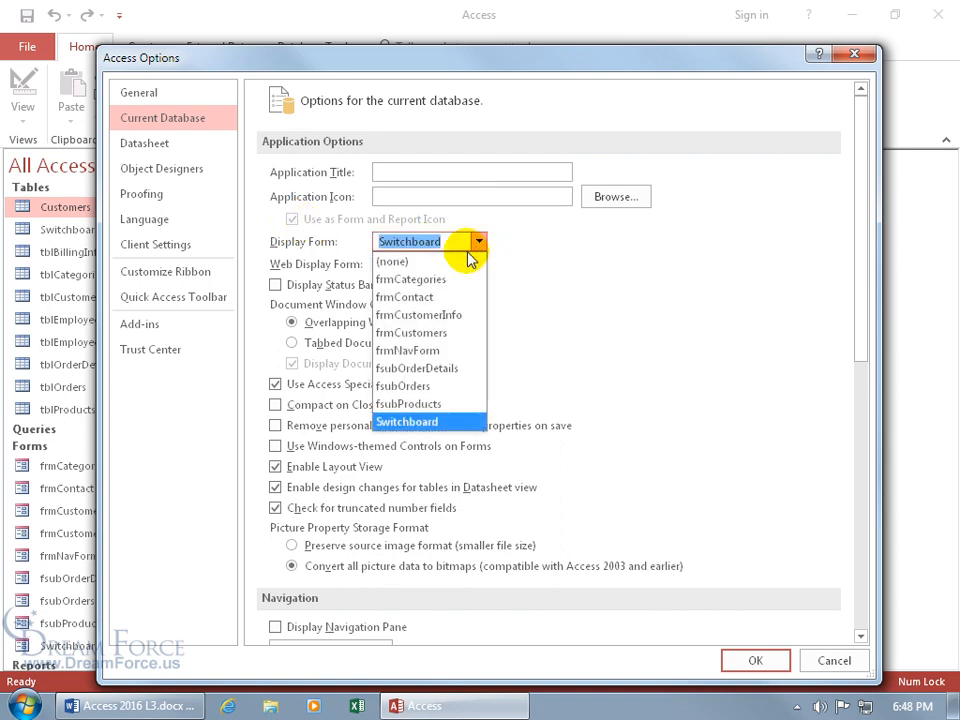
{"action": "left_click", "coordinate": [461, 261]}
Step: Turn on the status bar and tabbed documents, keeping Access special keys enabled
{"action": "left_click", "coordinate": [279, 288]}
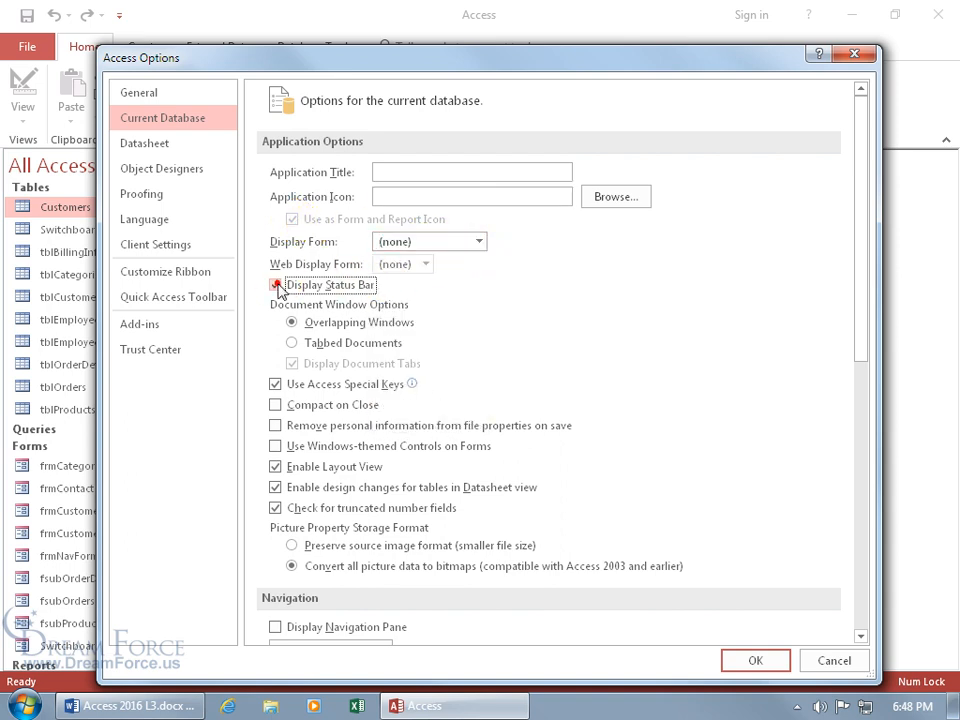
{"action": "left_click", "coordinate": [292, 343]}
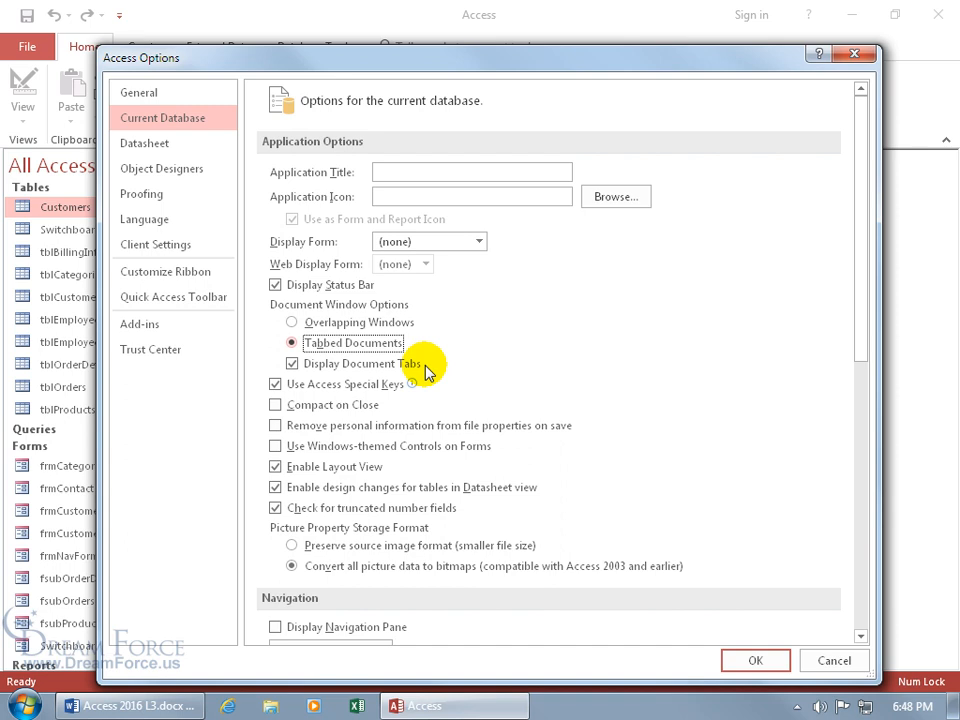
{"action": "mouse_move", "coordinate": [340, 388]}
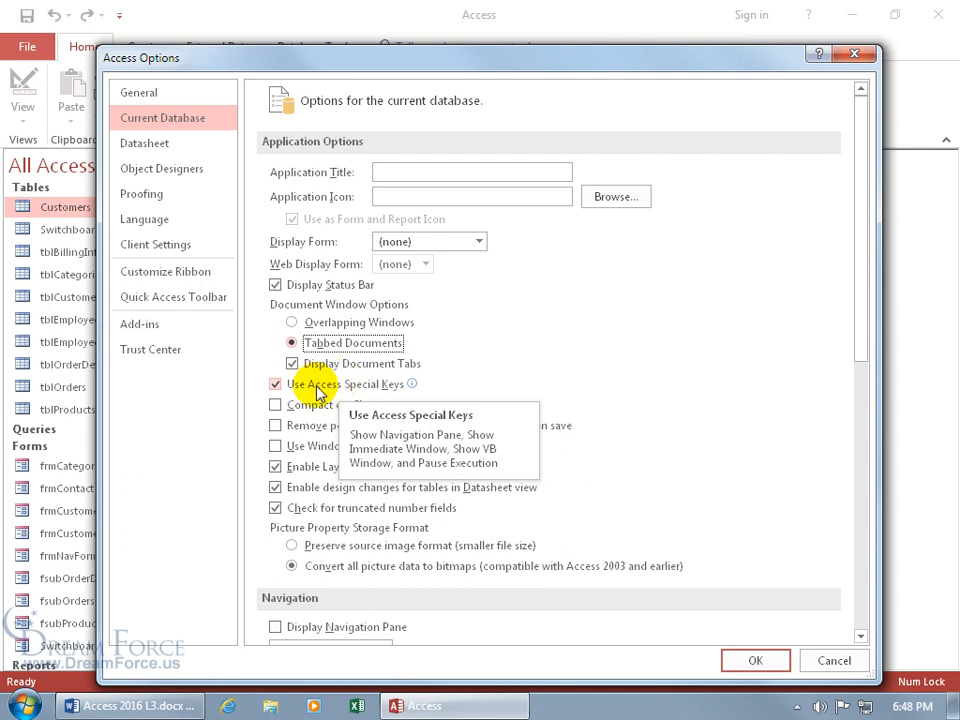
{"action": "left_click", "coordinate": [277, 386]}
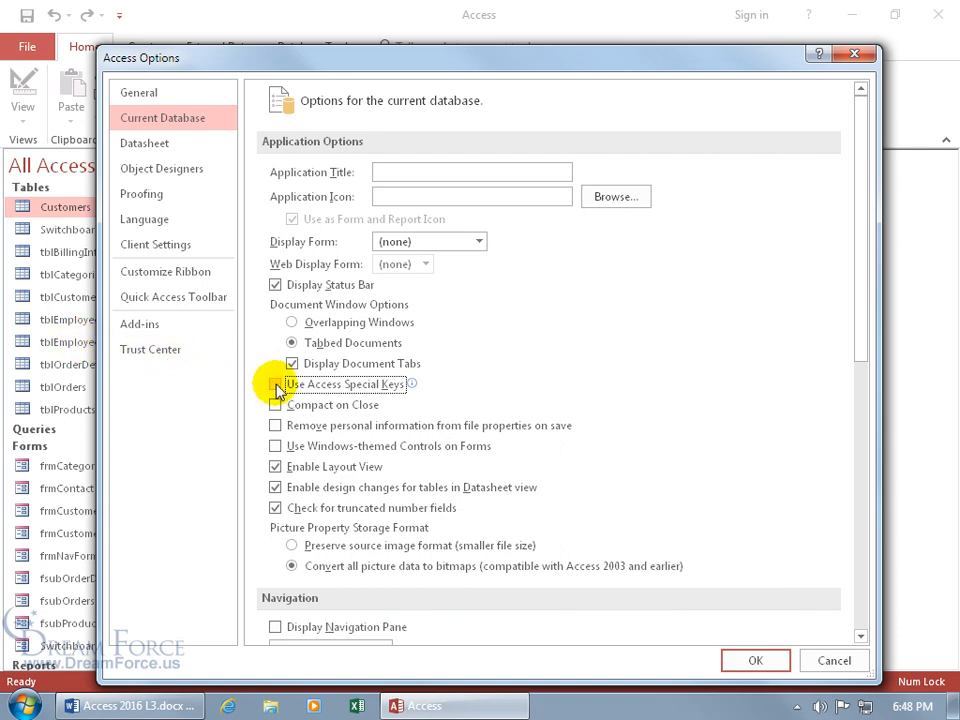
{"action": "mouse_move", "coordinate": [279, 390]}
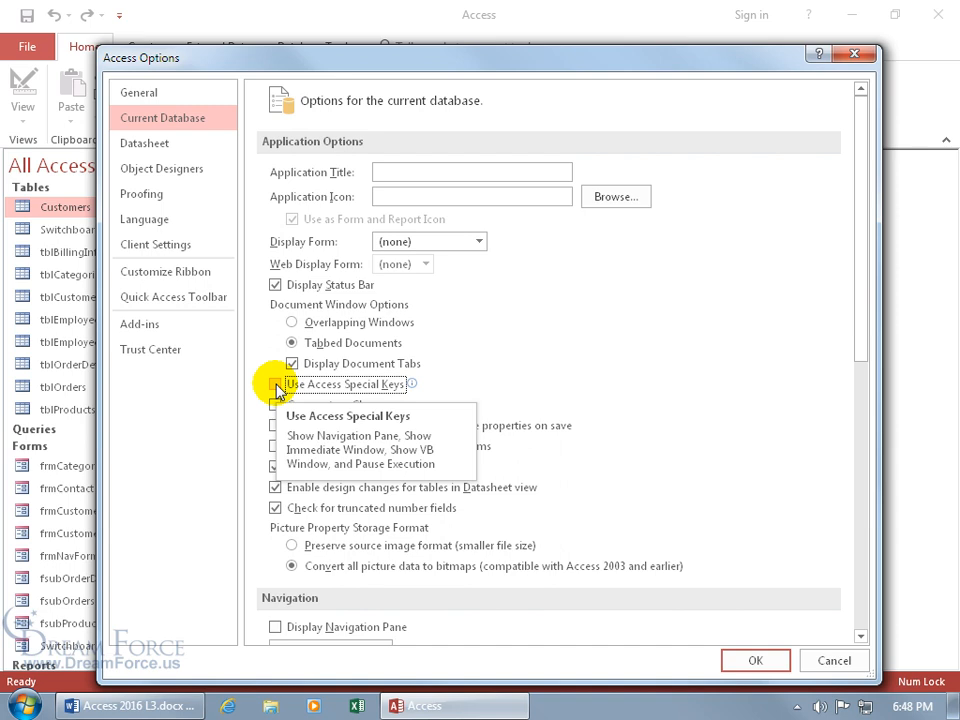
{"action": "left_click", "coordinate": [276, 386]}
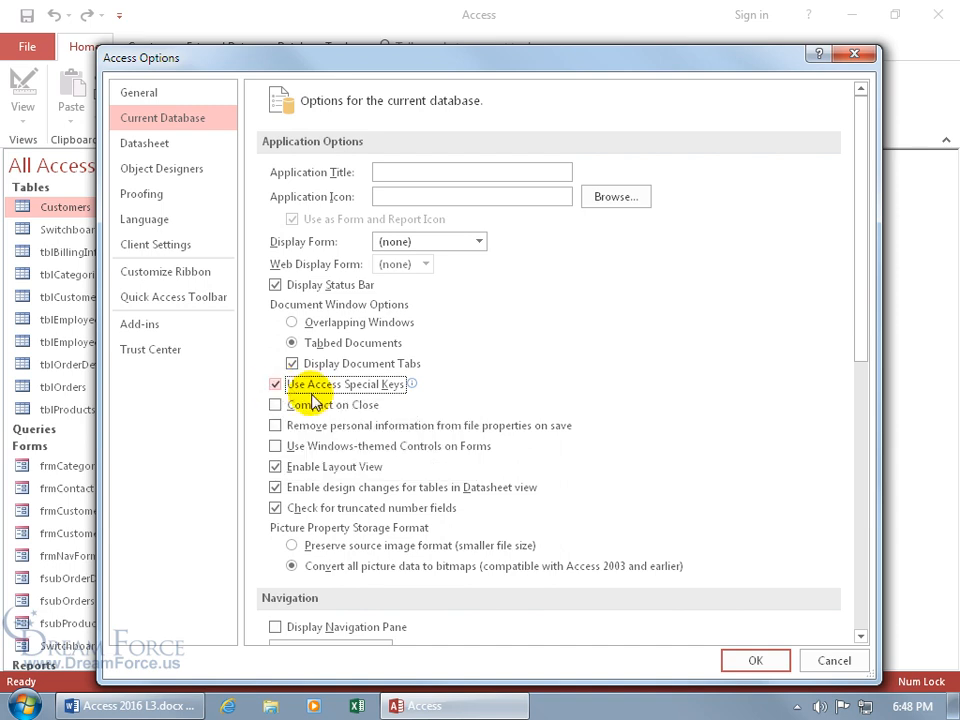
Step: Show the navigation pane at startup and allow full menus and default shortcut menus
{"action": "left_click_drag", "start_coordinate": [868, 336], "coordinate": [862, 460]}
{"action": "left_click", "coordinate": [277, 371]}
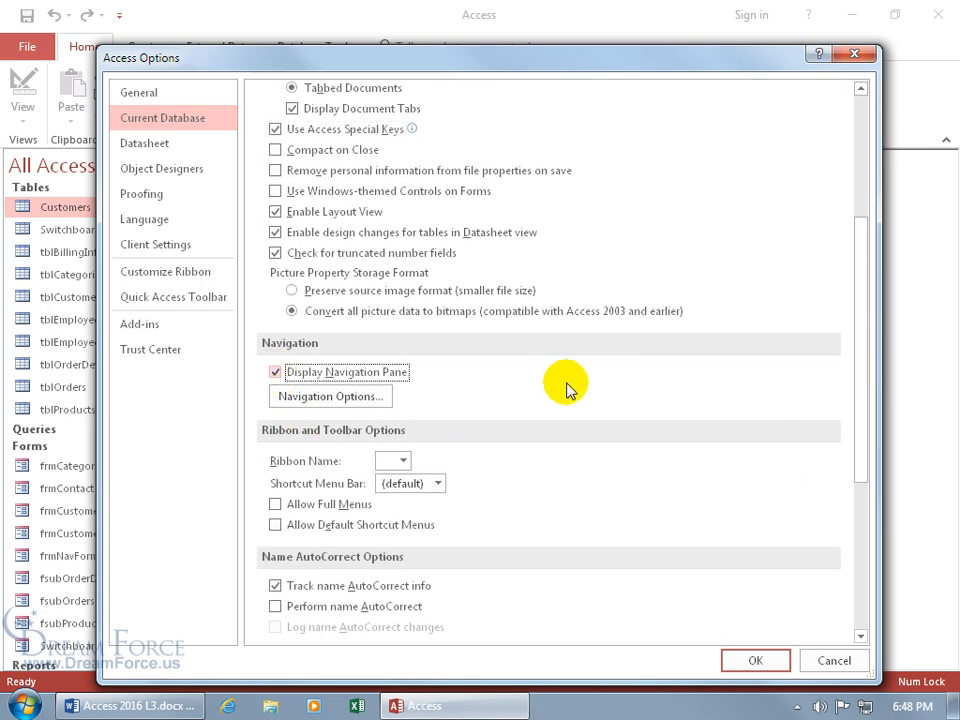
{"action": "left_click", "coordinate": [275, 504]}
{"action": "left_click", "coordinate": [276, 525]}
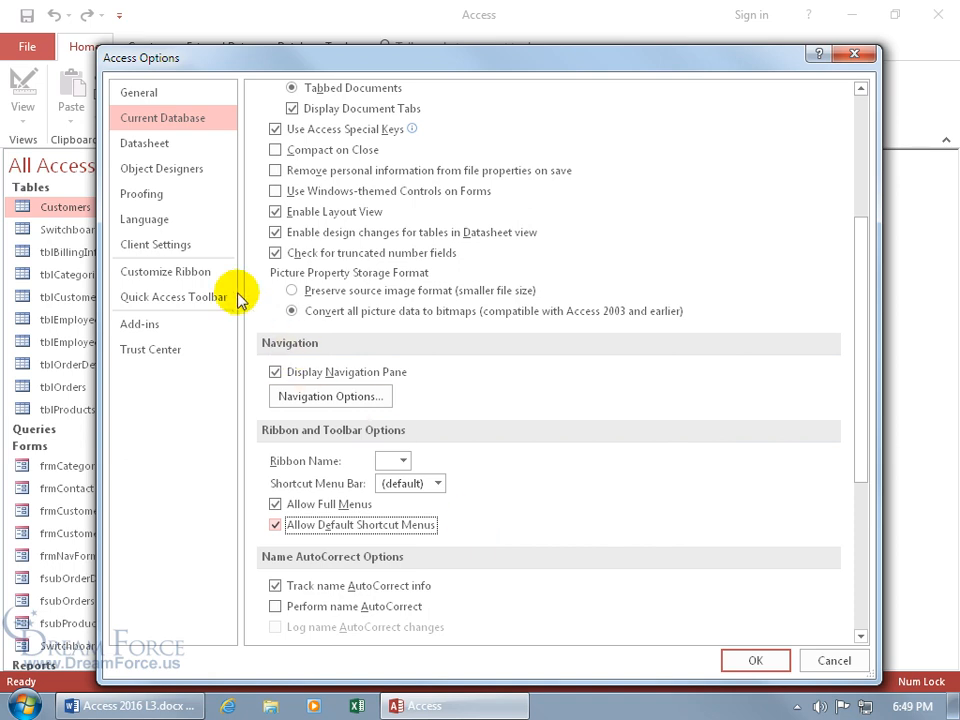
{"action": "left_click", "coordinate": [176, 252]}
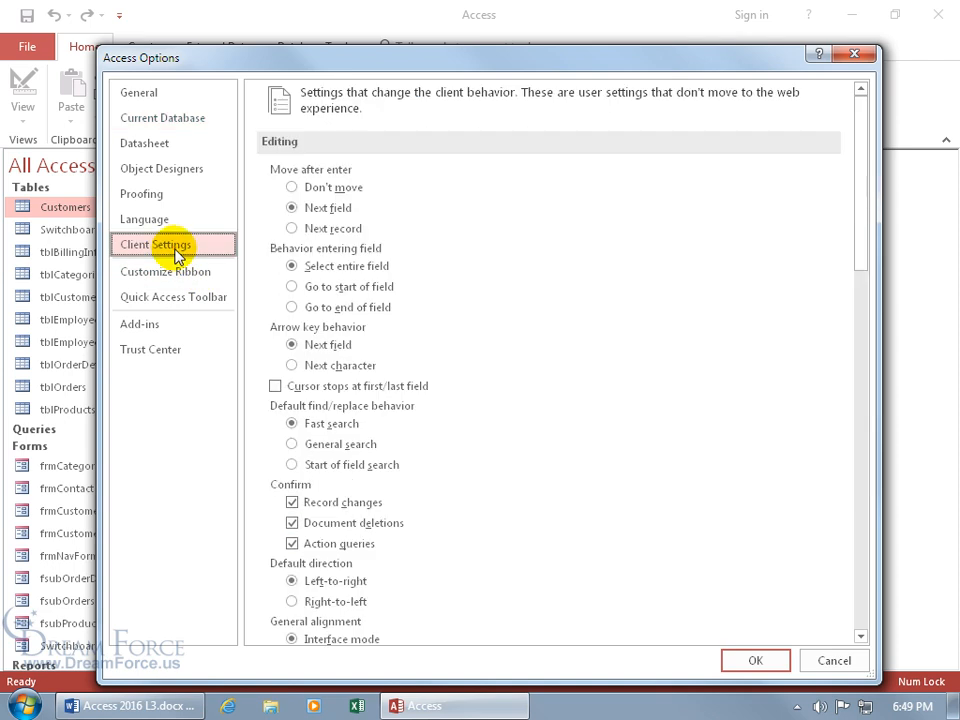
Step: Toggle Action queries confirmation off and back on in Client Settings, then apply the options
{"action": "left_click_drag", "start_coordinate": [858, 262], "coordinate": [860, 347]}
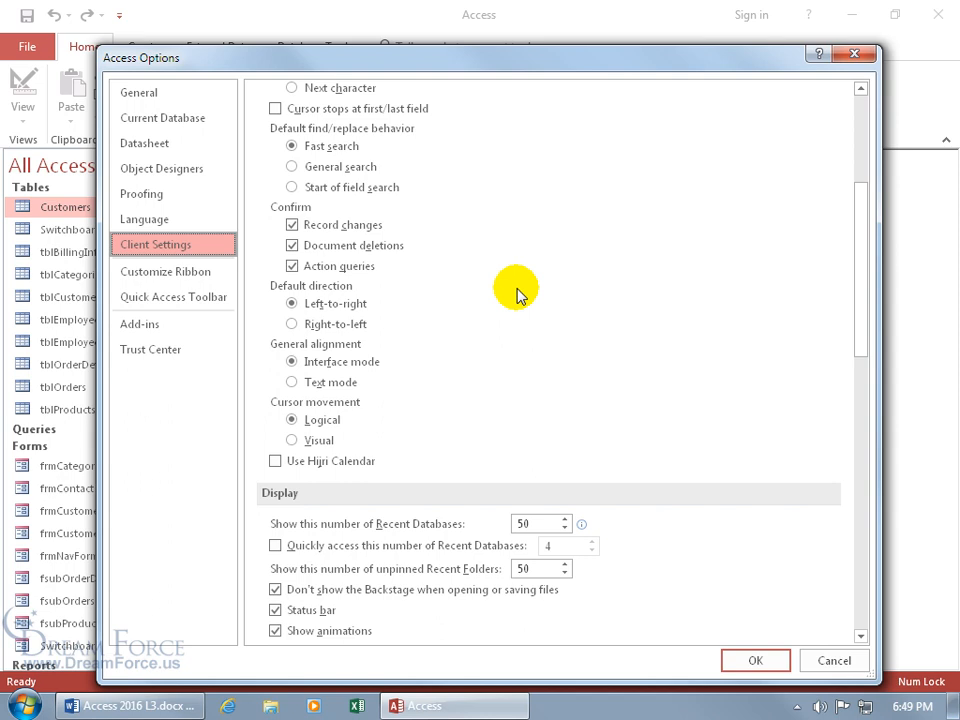
{"action": "left_click", "coordinate": [291, 266]}
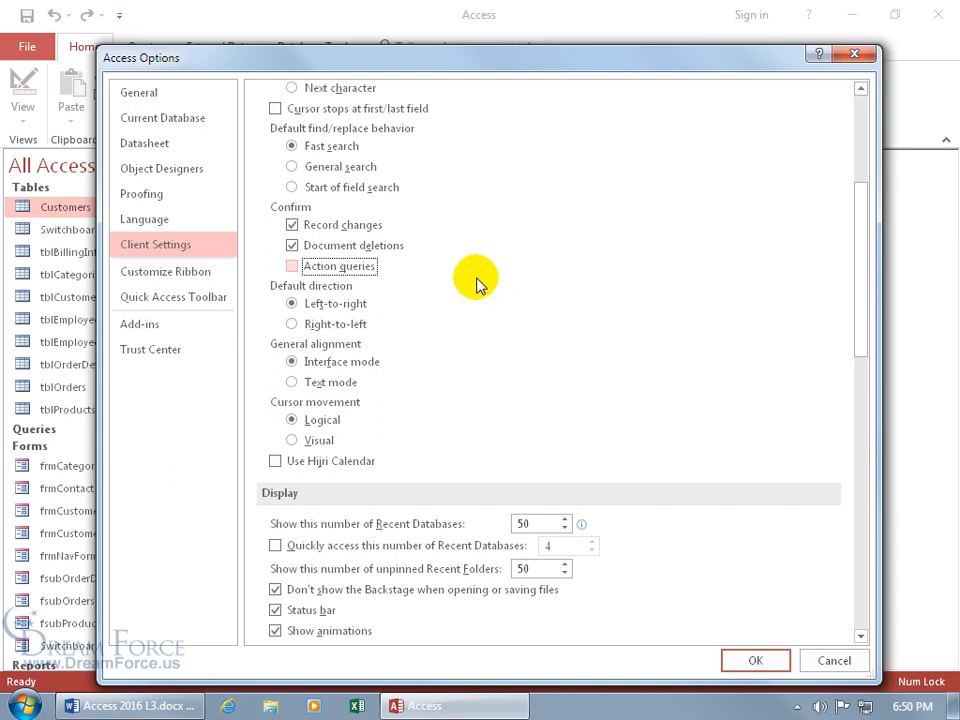
{"action": "left_click", "coordinate": [293, 266]}
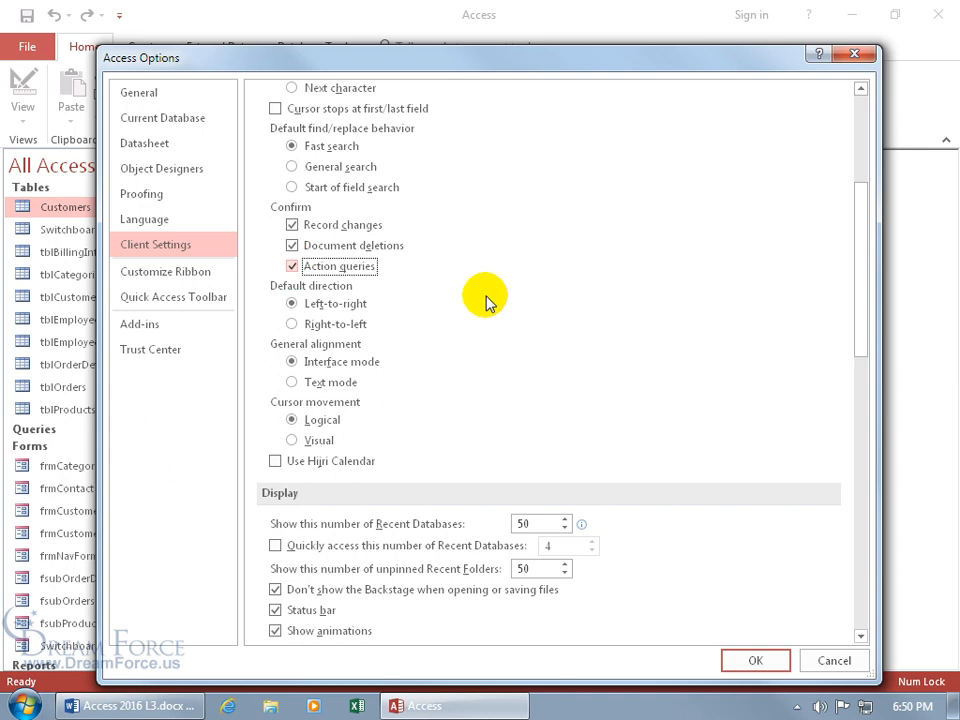
{"action": "left_click", "coordinate": [755, 661]}
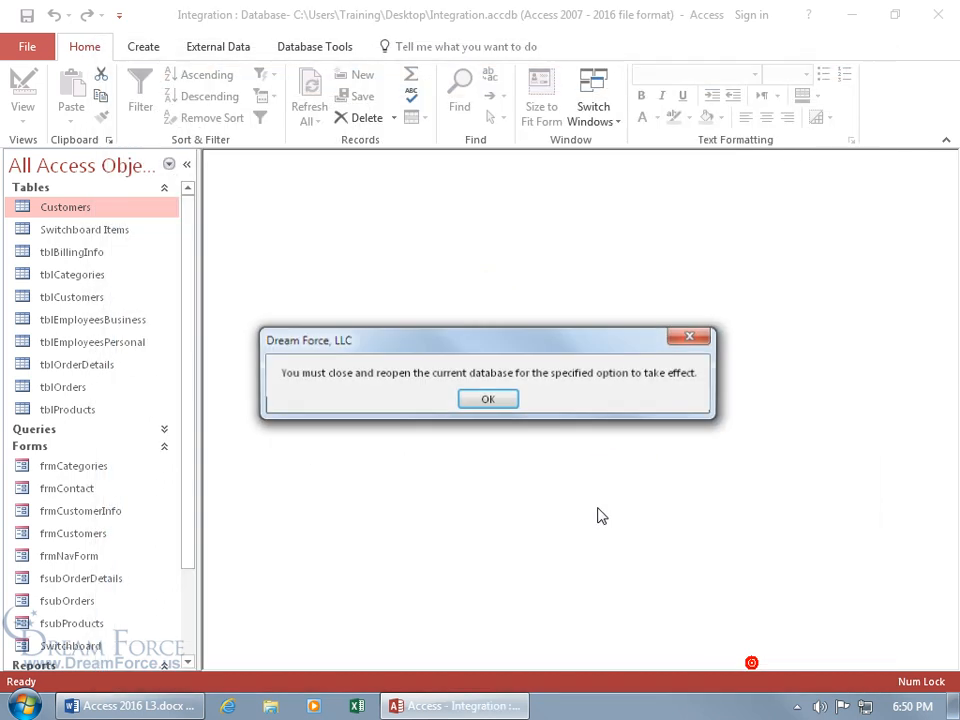
Step: Dismiss the notice, close Access, and reopen Integration to its normal window with the full object list
{"action": "left_click", "coordinate": [490, 400]}
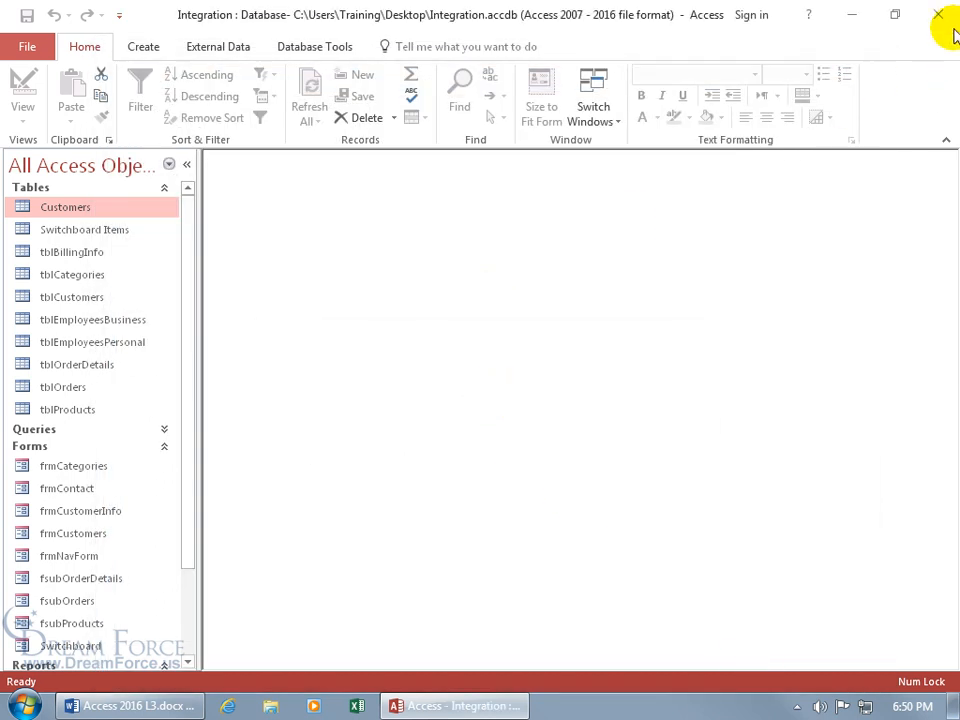
{"action": "left_click", "coordinate": [940, 16]}
{"action": "double_click", "coordinate": [484, 311]}
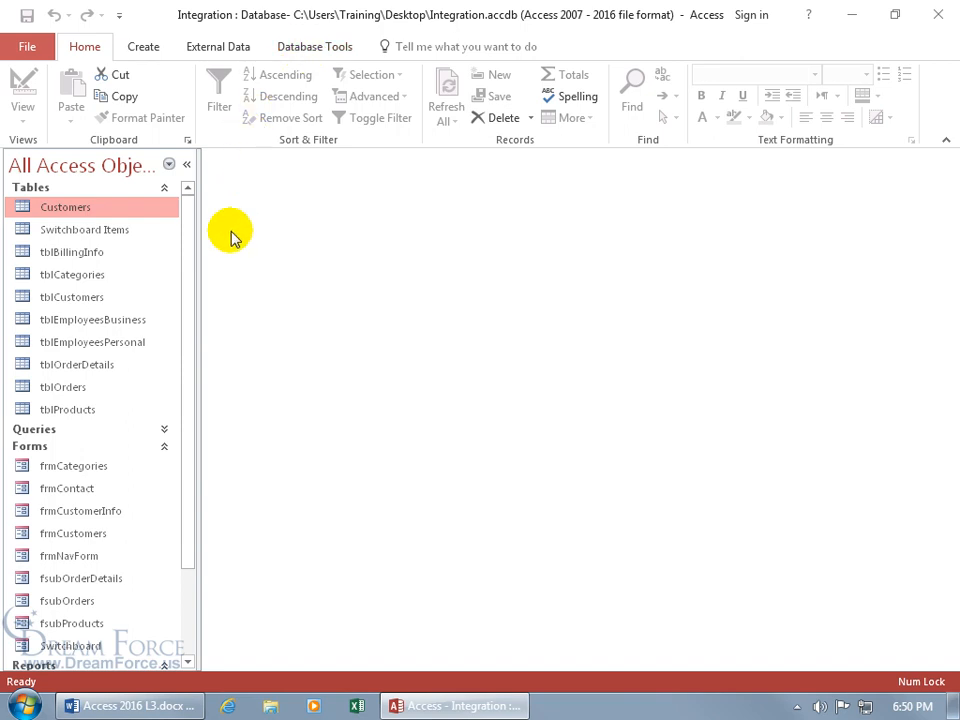
{"action": "left_click", "coordinate": [30, 48]}
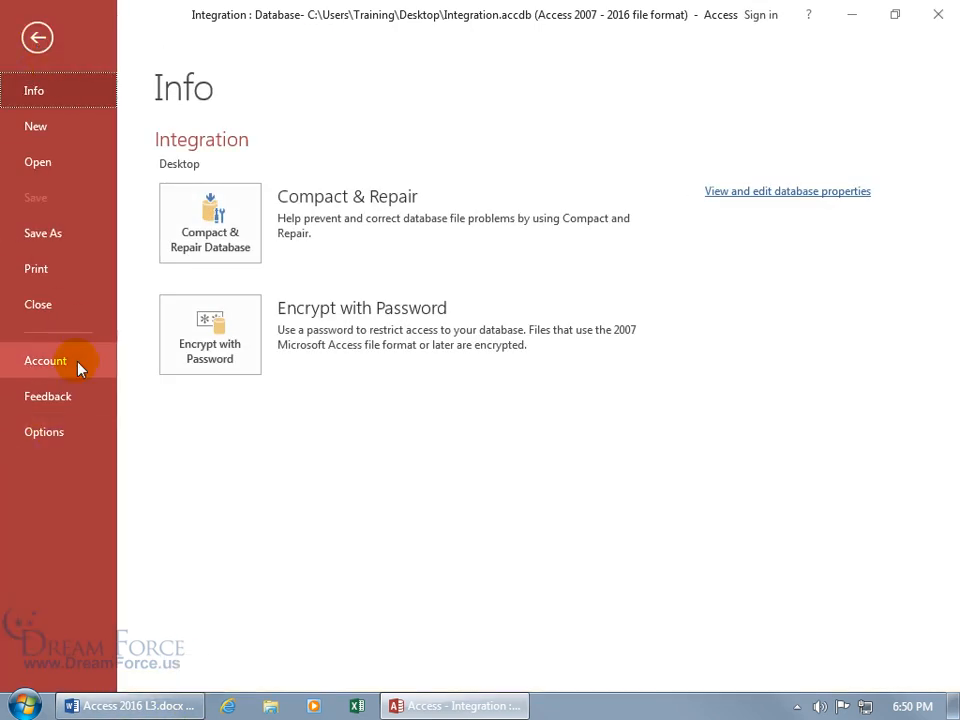
{"action": "left_click", "coordinate": [37, 40]}
{"action": "left_click", "coordinate": [428, 258]}
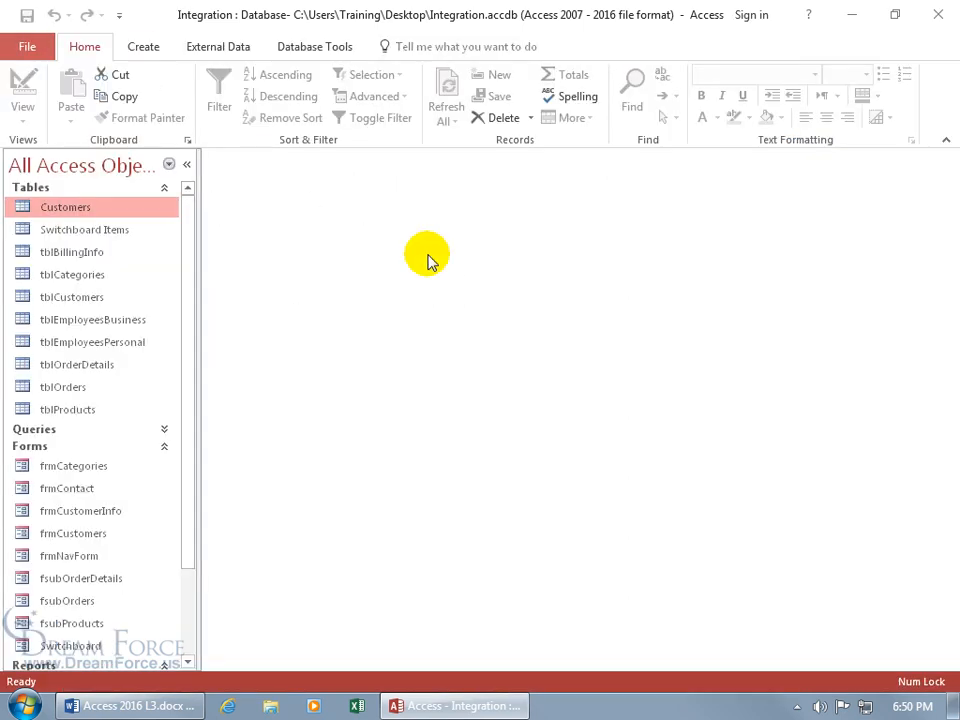
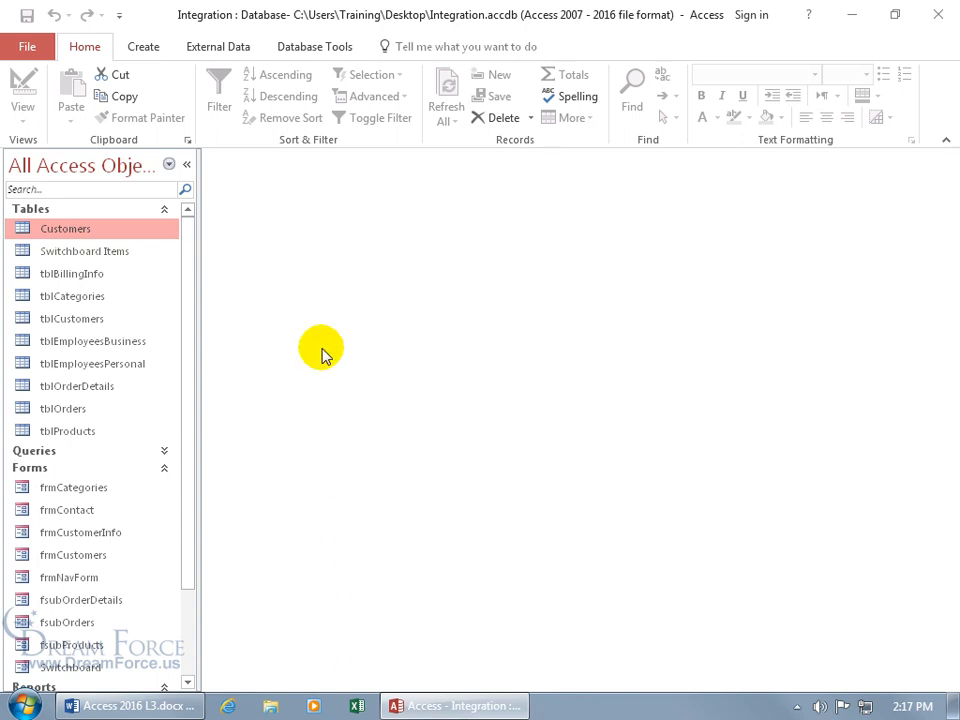
Step: Run the Database Splitter, saving the back end as Integration_be.accdb on the Desktop
{"action": "left_click", "coordinate": [318, 50]}
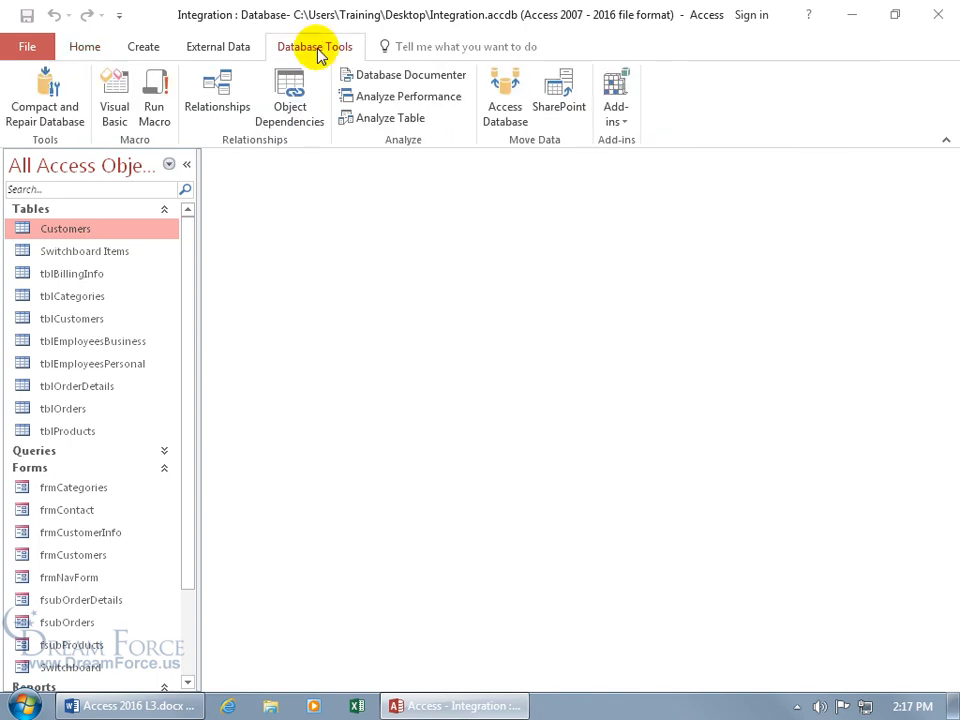
{"action": "left_click", "coordinate": [506, 92]}
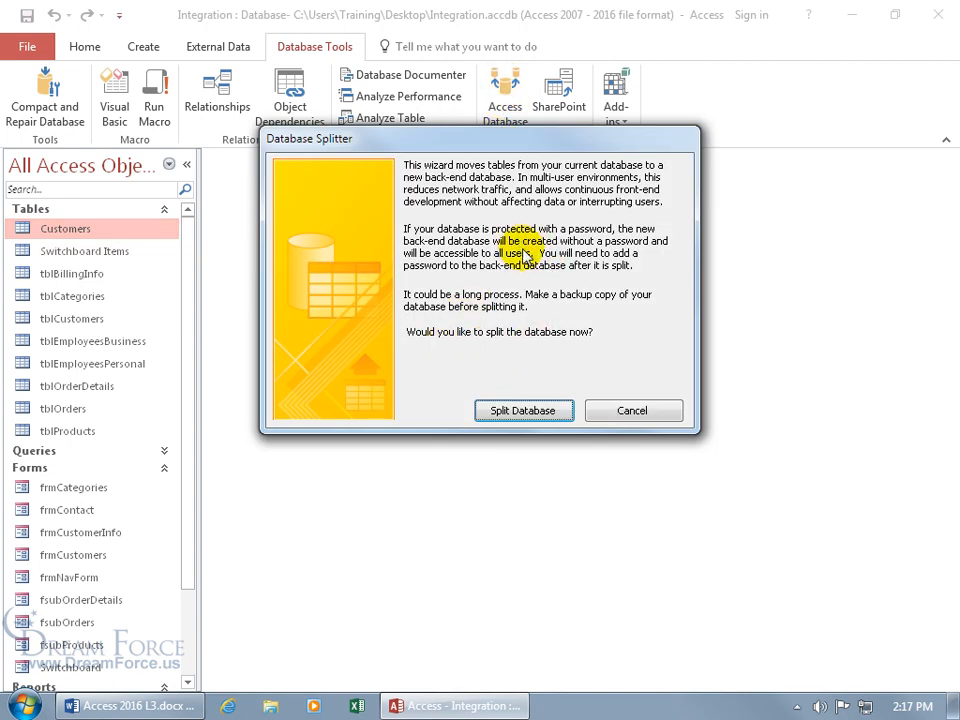
{"action": "left_click", "coordinate": [524, 411]}
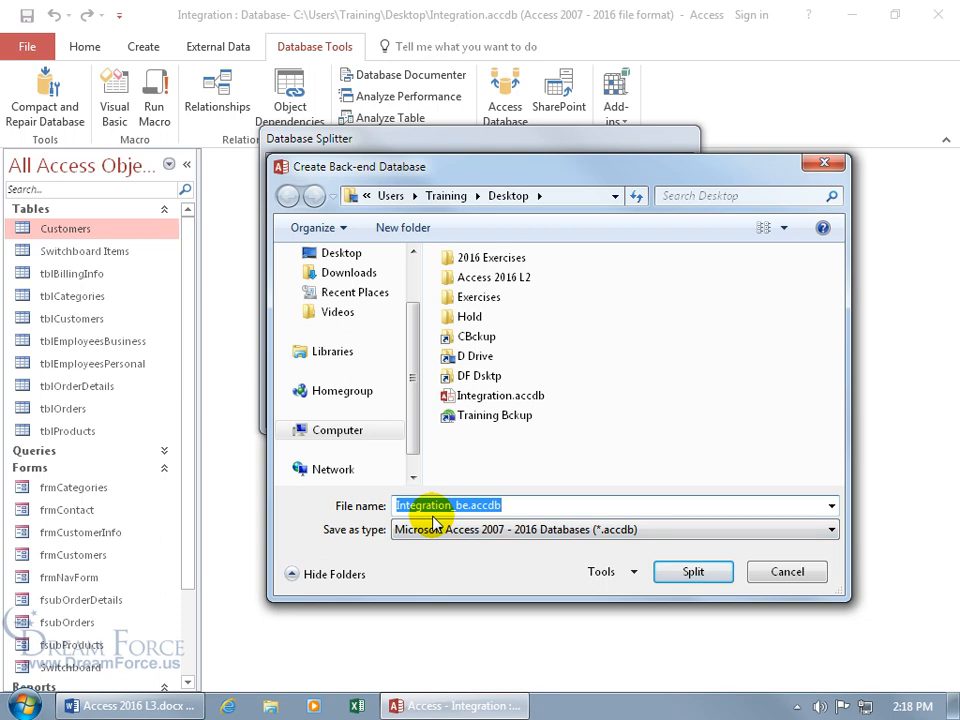
{"action": "left_click", "coordinate": [690, 570]}
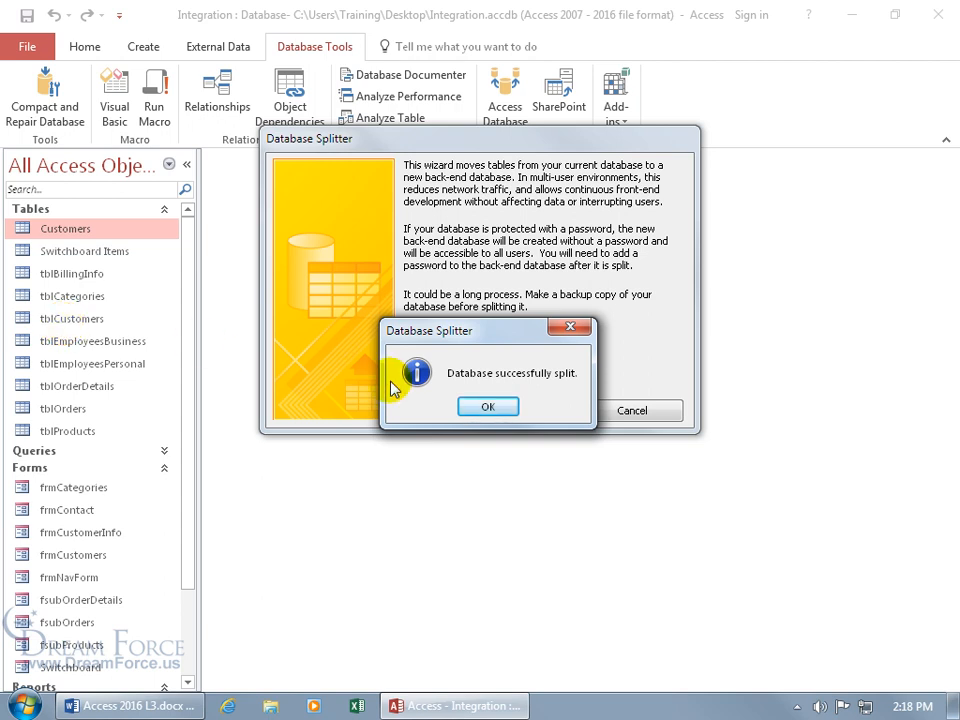
{"action": "left_click", "coordinate": [472, 406]}
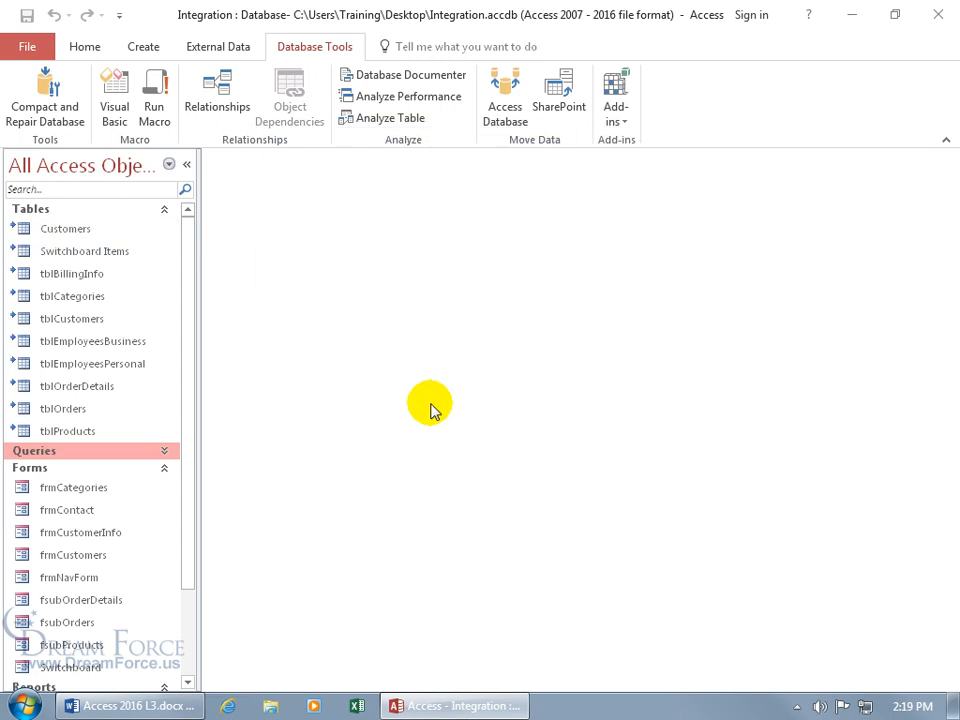
Step: Open the linked Customers table, switch it to Design View, then close the table and Access
{"action": "mouse_move", "coordinate": [12, 437]}
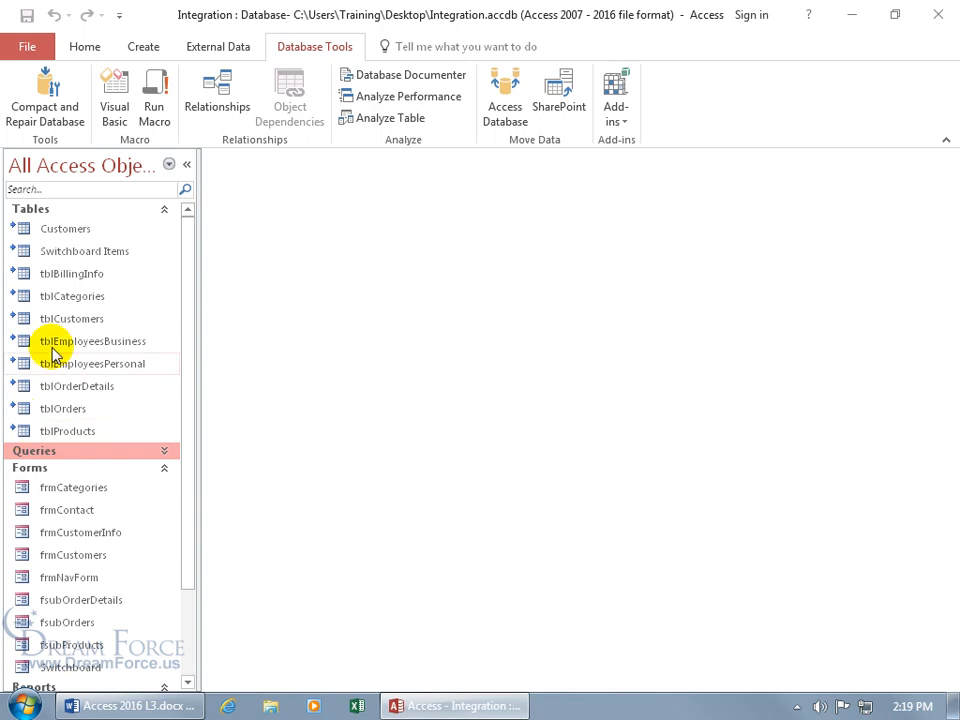
{"action": "double_click", "coordinate": [70, 232]}
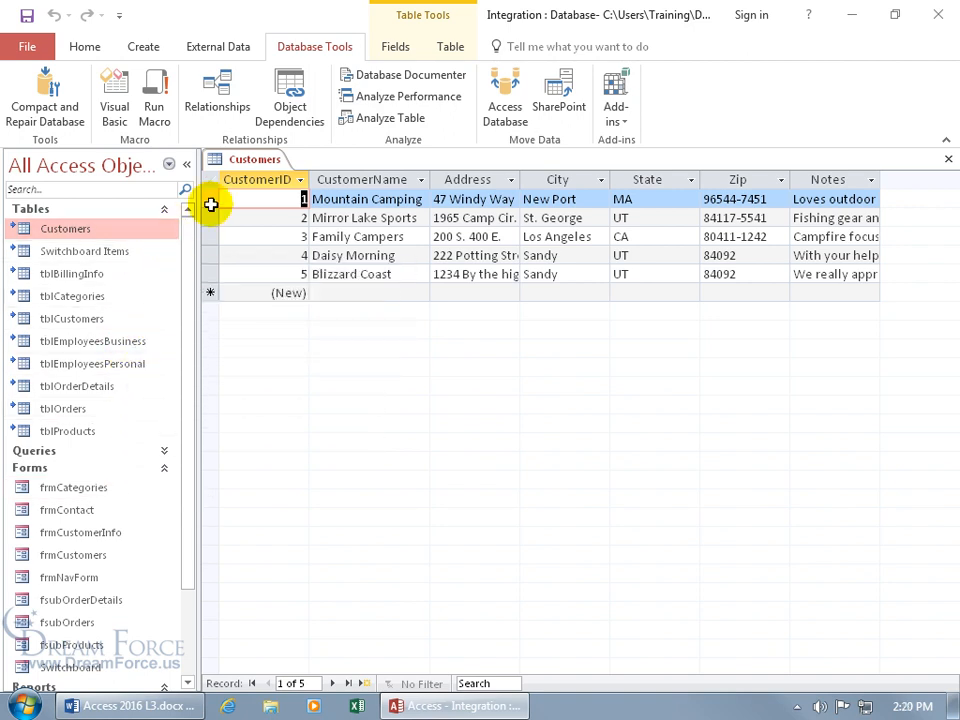
{"action": "right_click", "coordinate": [254, 159]}
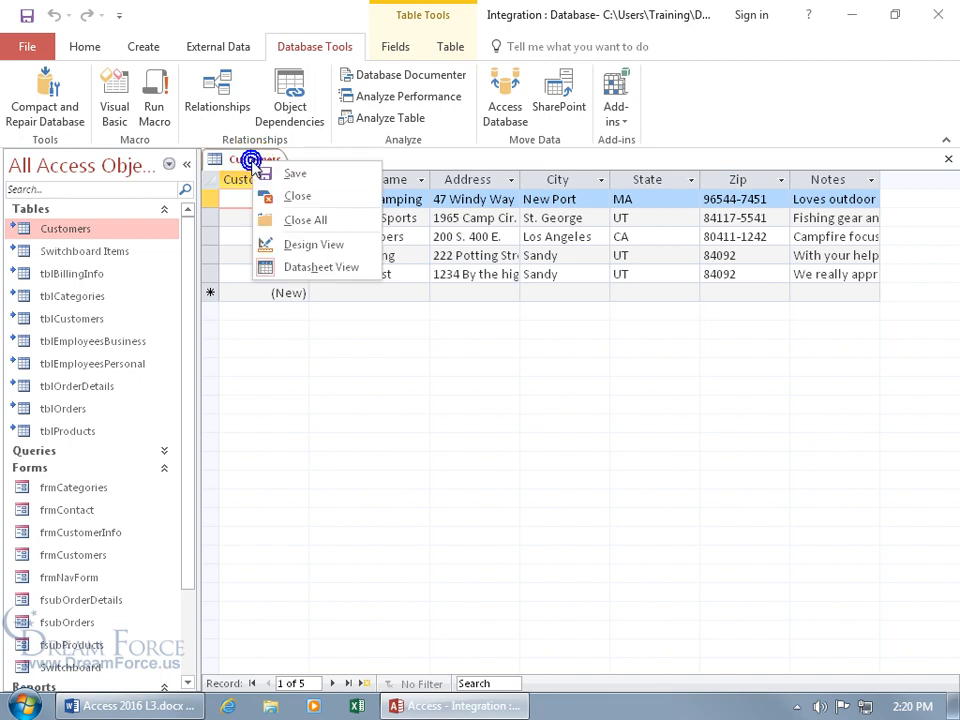
{"action": "left_click", "coordinate": [294, 242]}
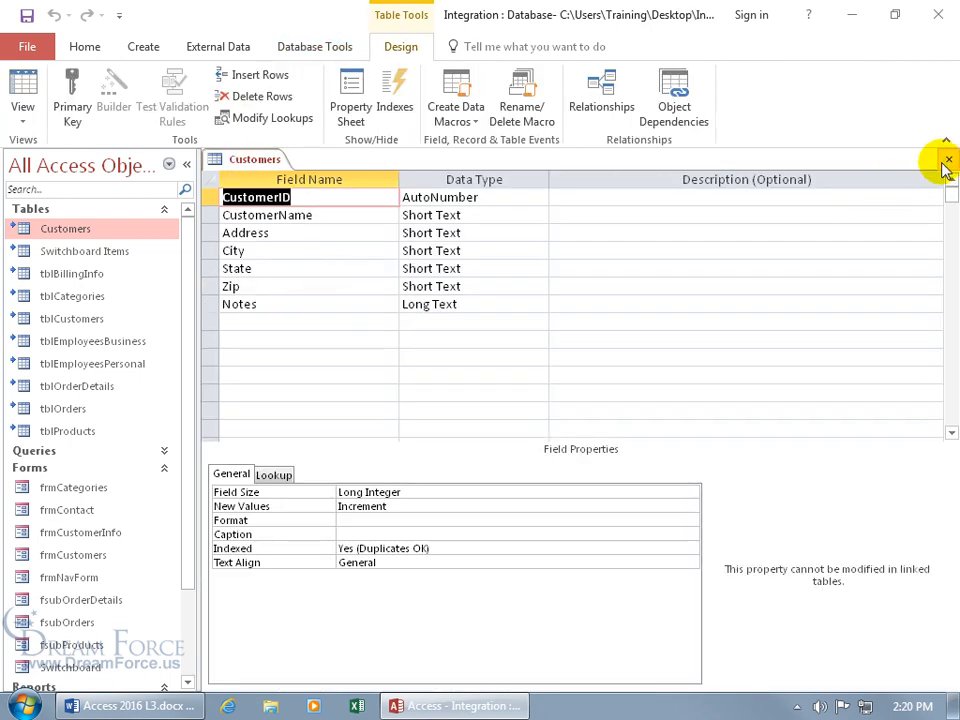
{"action": "left_click", "coordinate": [947, 161]}
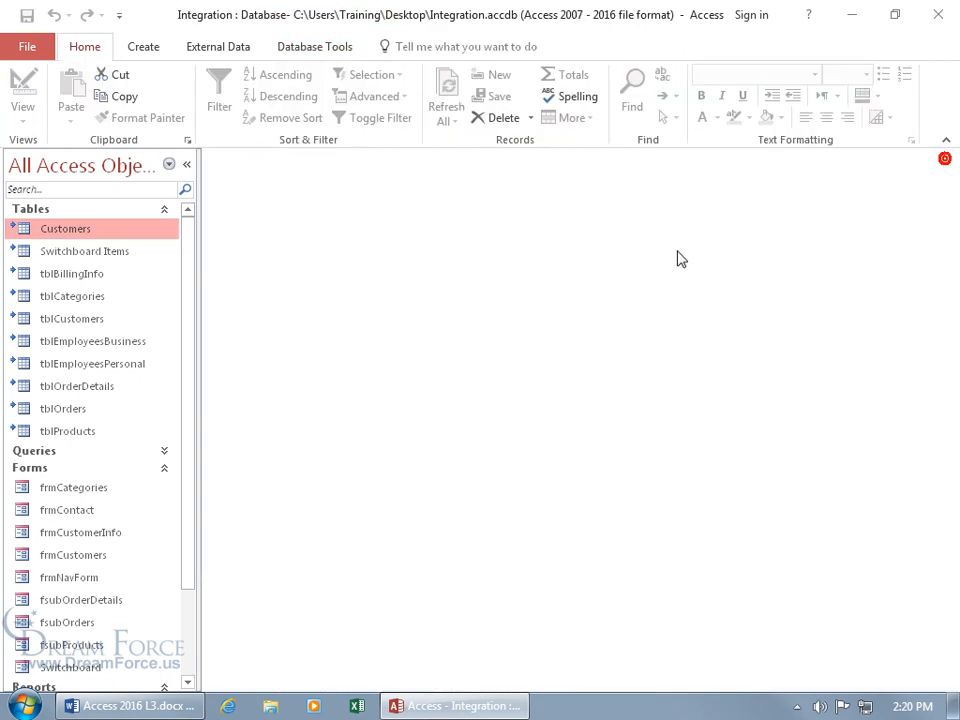
{"action": "left_click", "coordinate": [940, 12]}
Step: Drag the Integration_be.accdb icon to sit just below Integration.accdb on the desktop
{"action": "left_click", "coordinate": [456, 320]}
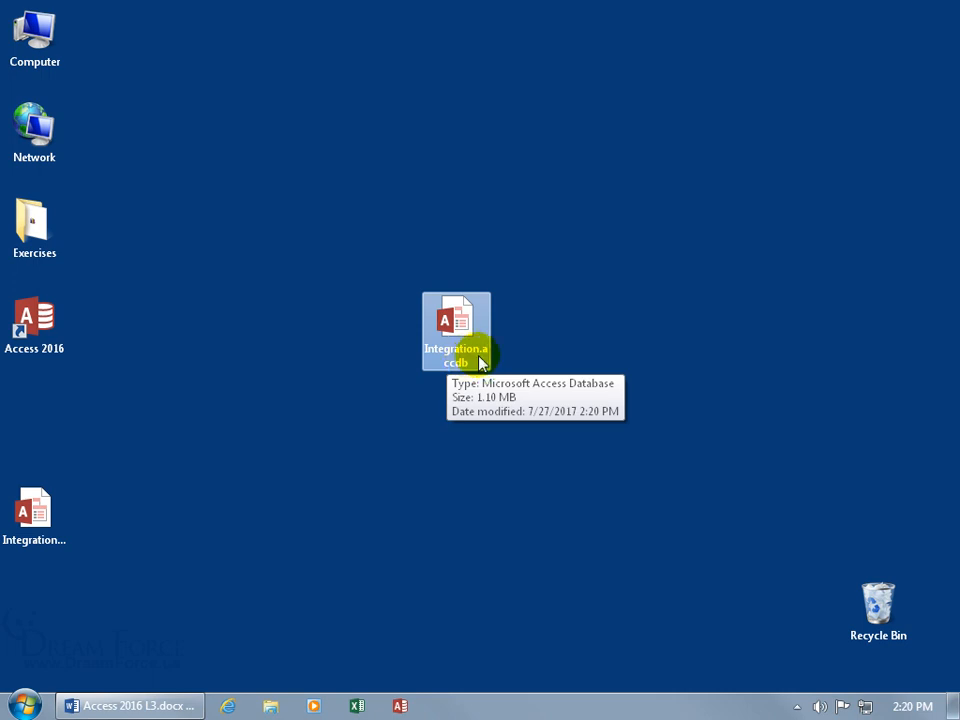
{"action": "left_click", "coordinate": [34, 510]}
{"action": "left_click_drag", "start_coordinate": [40, 515], "coordinate": [462, 420]}
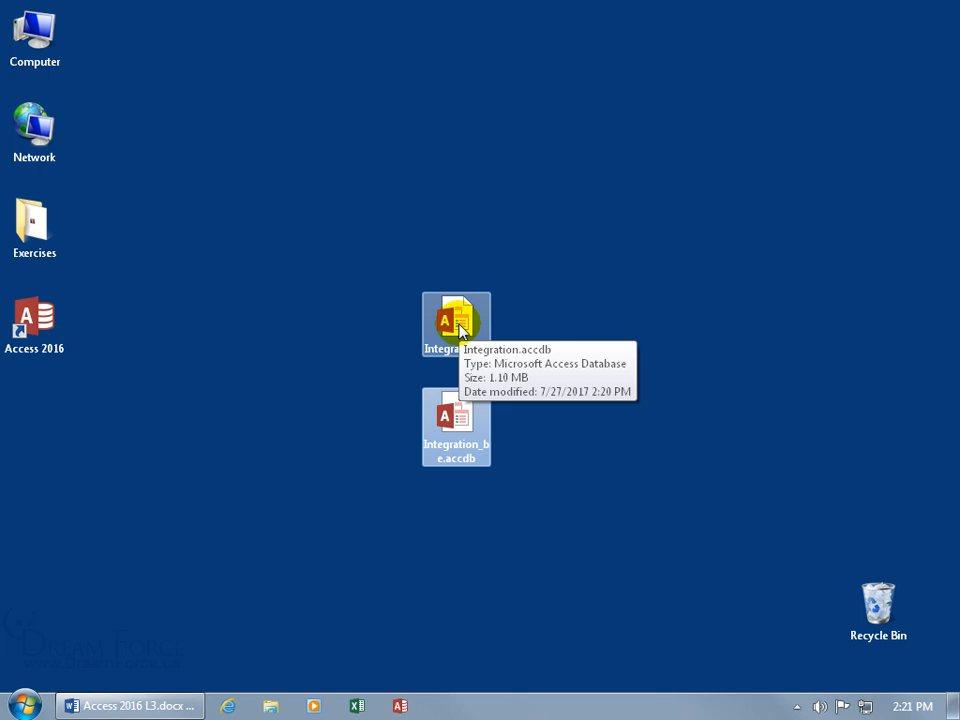
Step: Open Integration_be.accdb and view its Customers table
{"action": "double_click", "coordinate": [456, 425]}
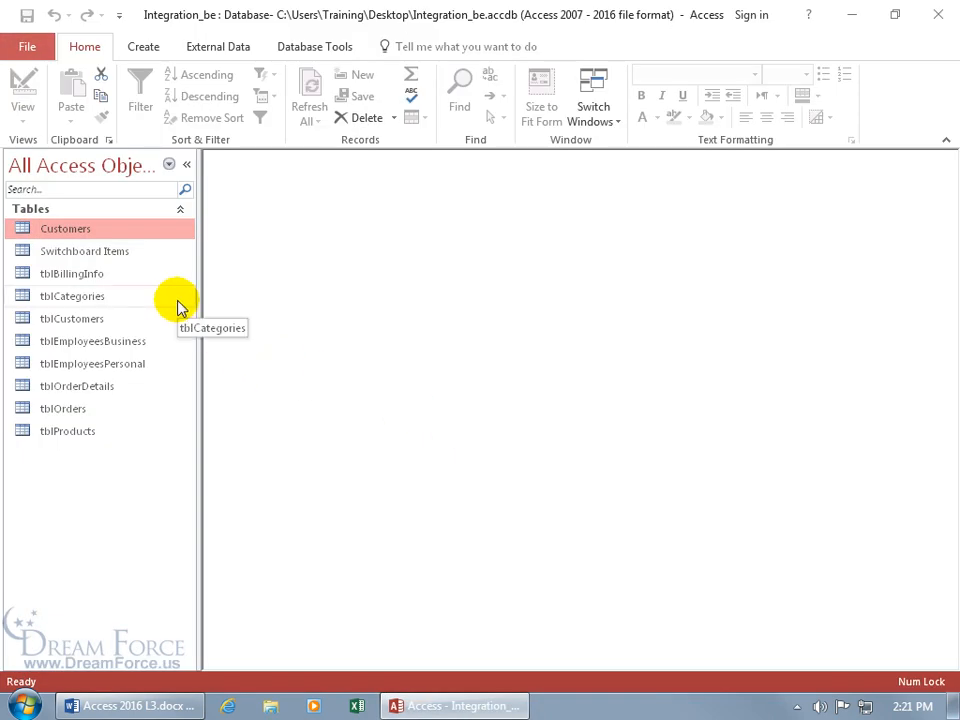
{"action": "double_click", "coordinate": [79, 230]}
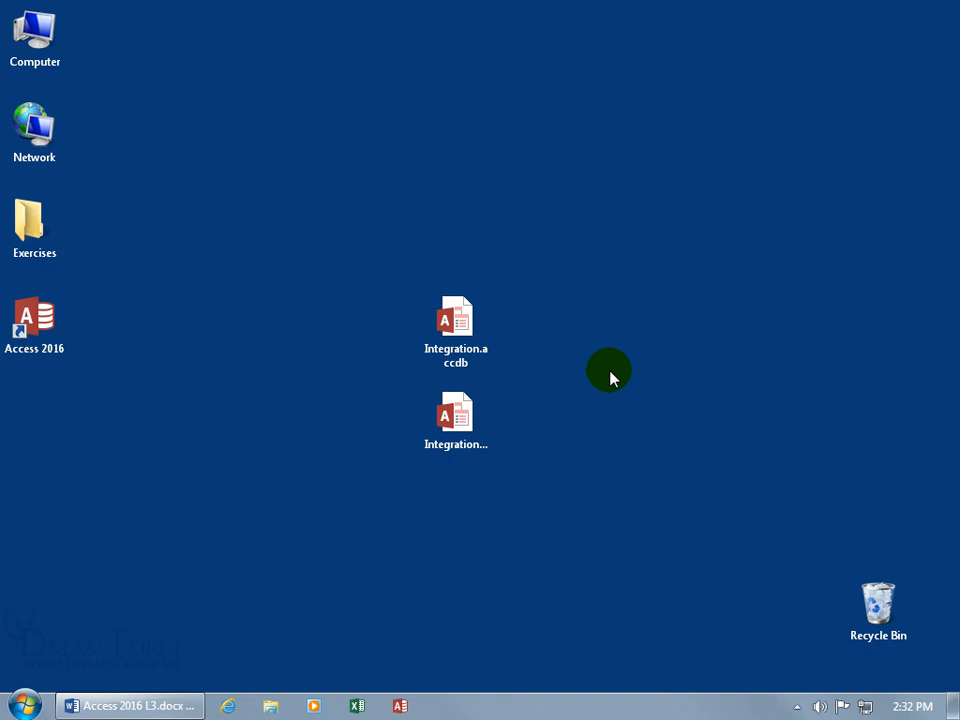
Step: Compare the file sizes of Integration.accdb and Integration_be.accdb by selecting them in turn
{"action": "left_click", "coordinate": [481, 337]}
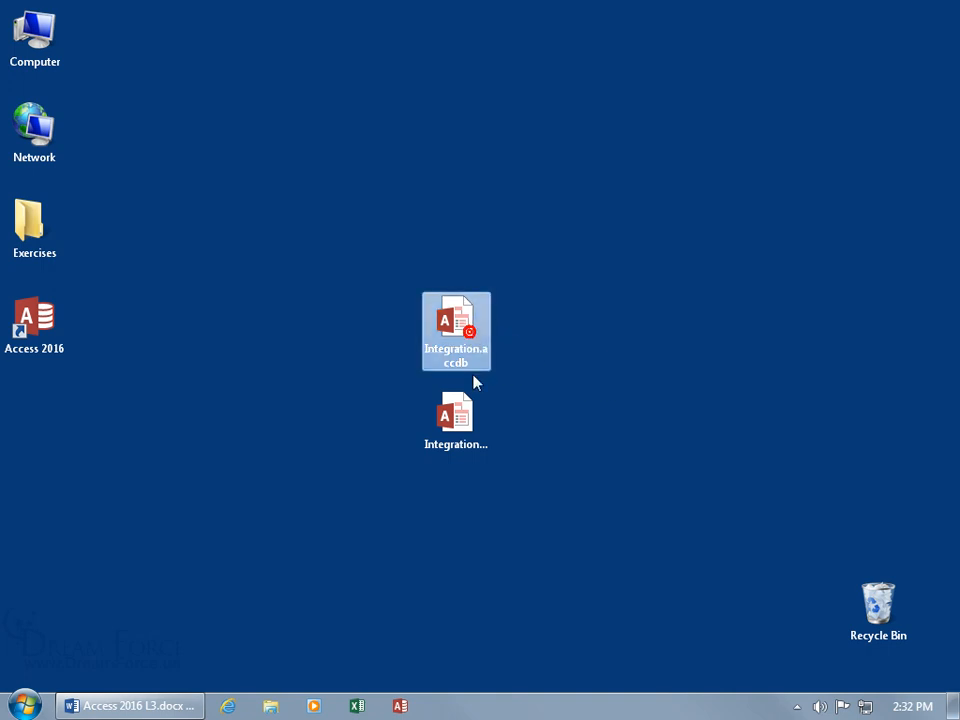
{"action": "left_click", "coordinate": [475, 413]}
{"action": "left_click", "coordinate": [467, 336]}
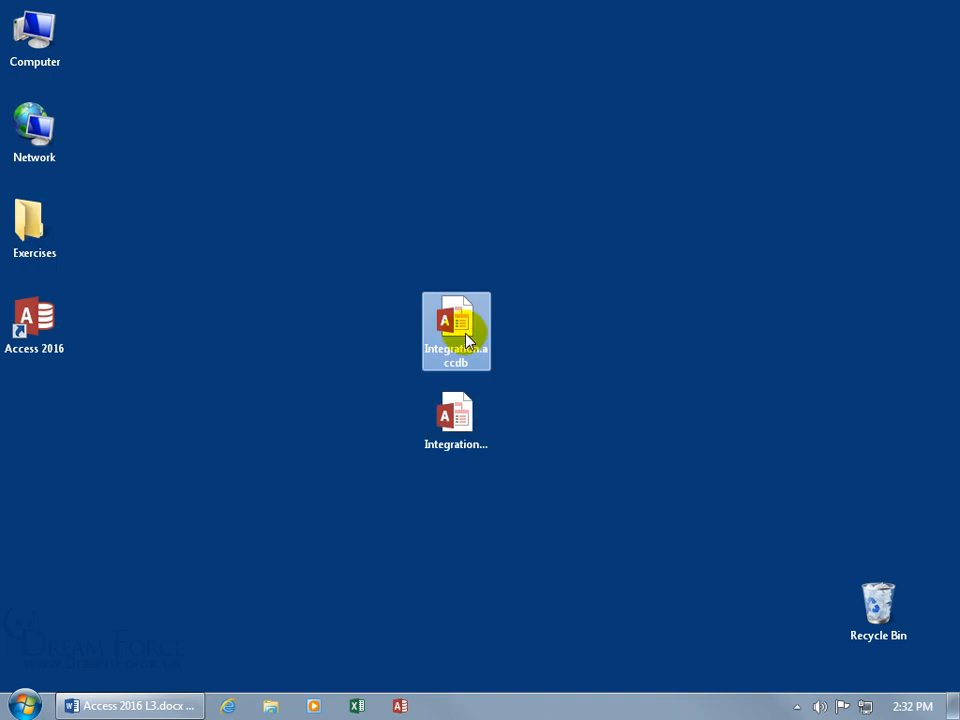
{"action": "left_click", "coordinate": [464, 422], "text": "ctrl"}
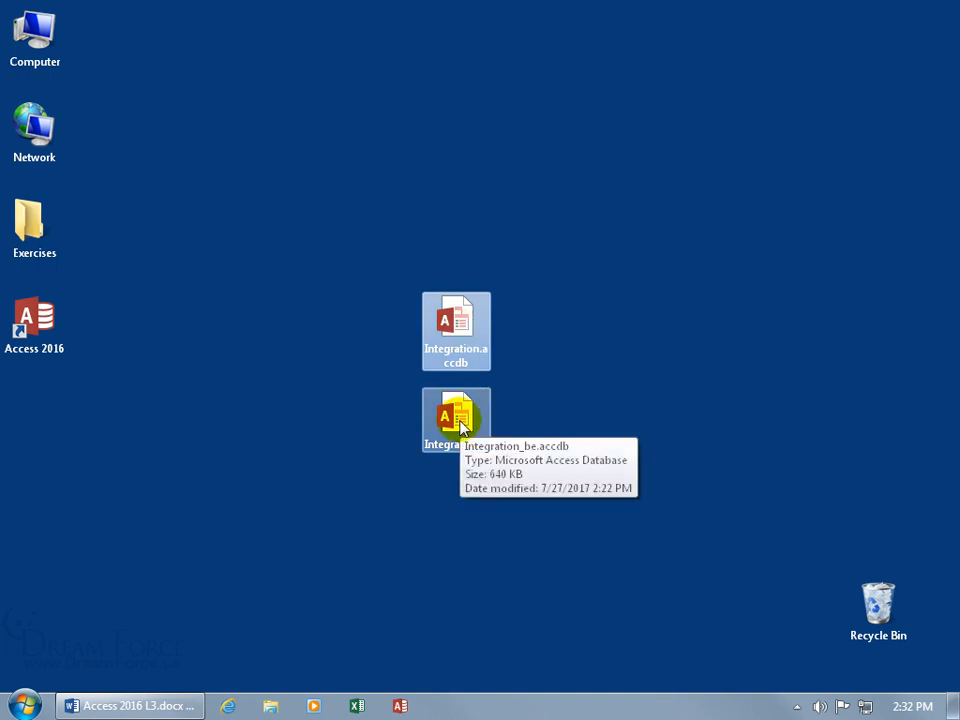
{"action": "left_click", "coordinate": [461, 340]}
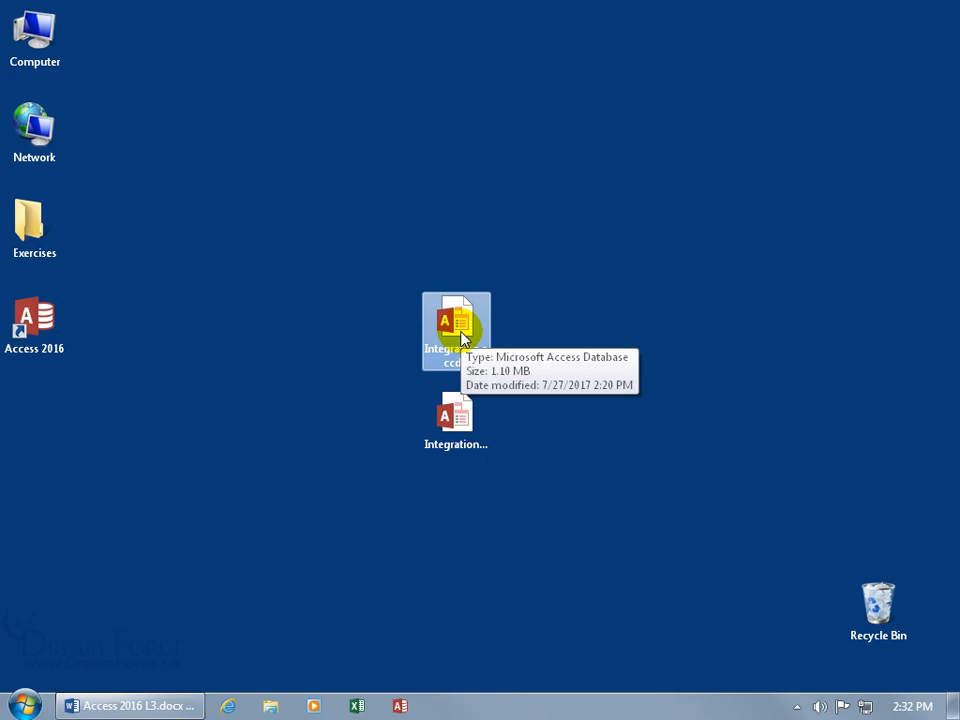
{"action": "left_click", "coordinate": [456, 415], "text": "ctrl"}
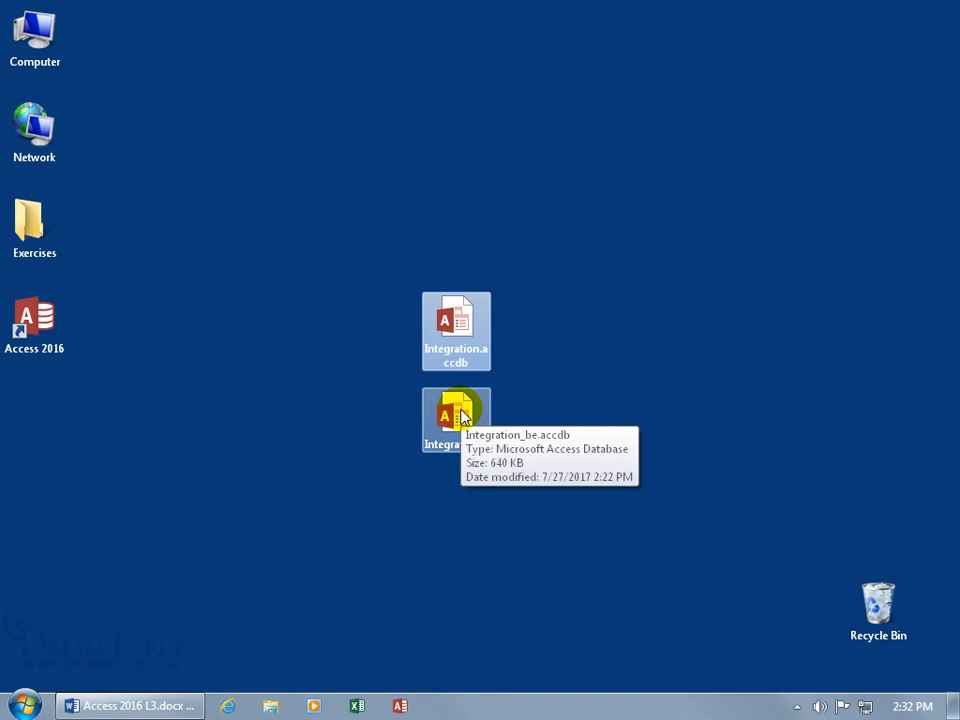
Step: Move Integration_be.accdb into the Exercises folder on the desktop
{"action": "left_click", "coordinate": [460, 418]}
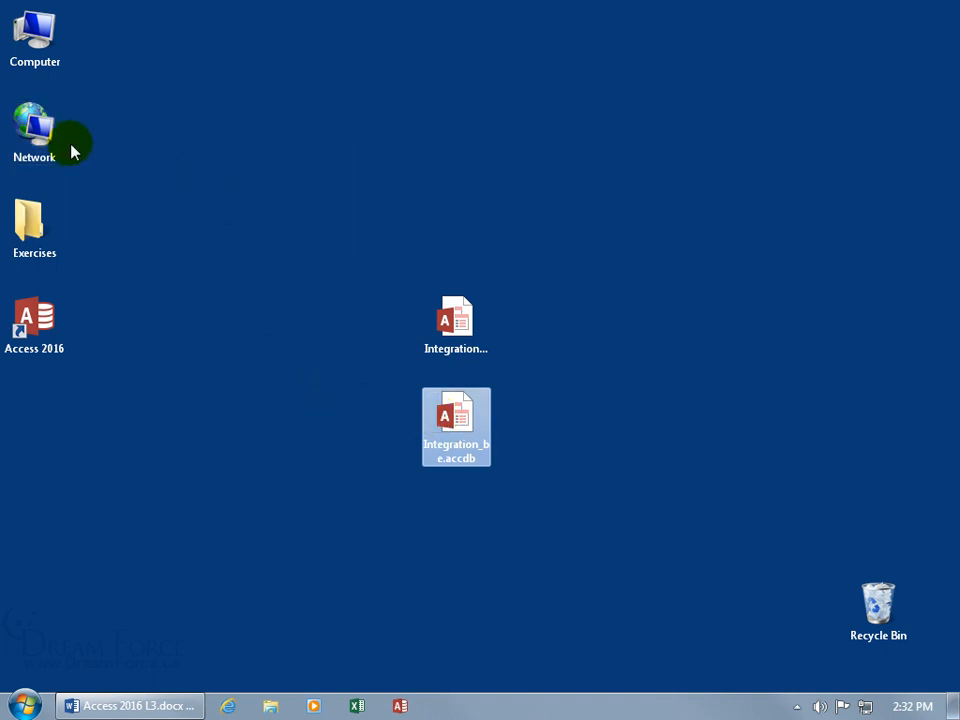
{"action": "left_click_drag", "start_coordinate": [453, 421], "coordinate": [37, 228]}
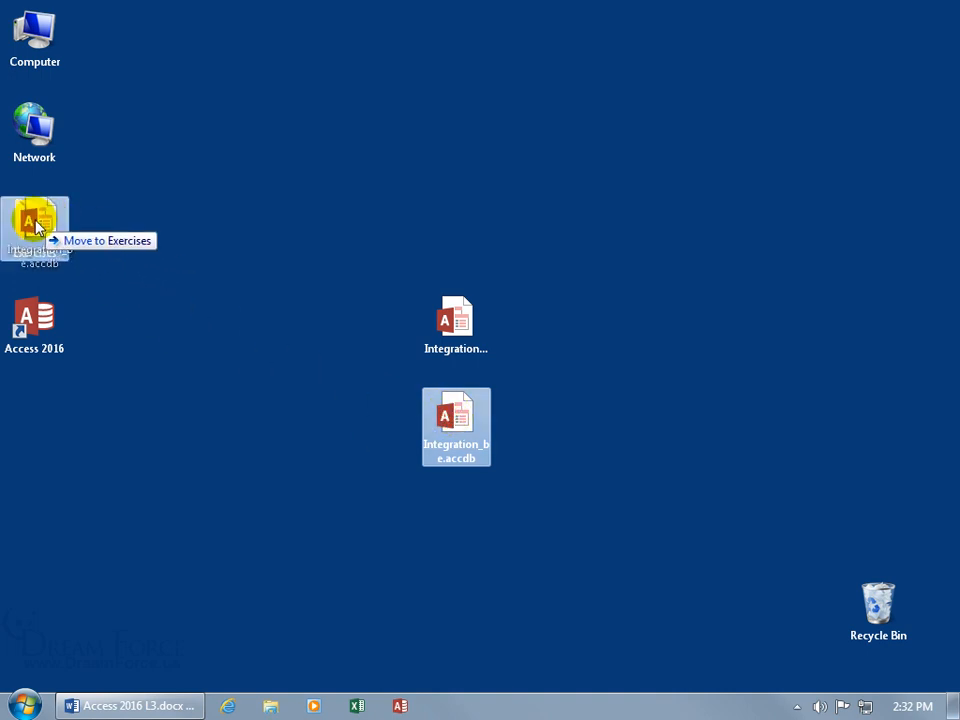
{"action": "left_click_drag", "start_coordinate": [37, 228], "coordinate": [37, 228]}
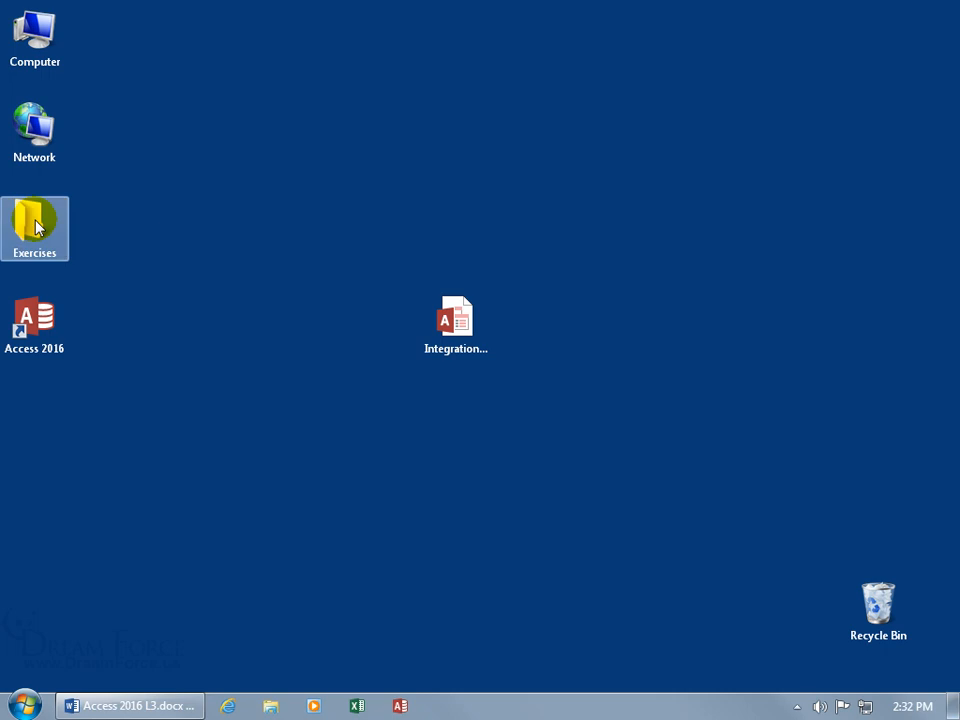
Step: Open Integration.accdb, try Customers and frmCategories, and dismiss each 'Could not find file' error
{"action": "double_click", "coordinate": [447, 323]}
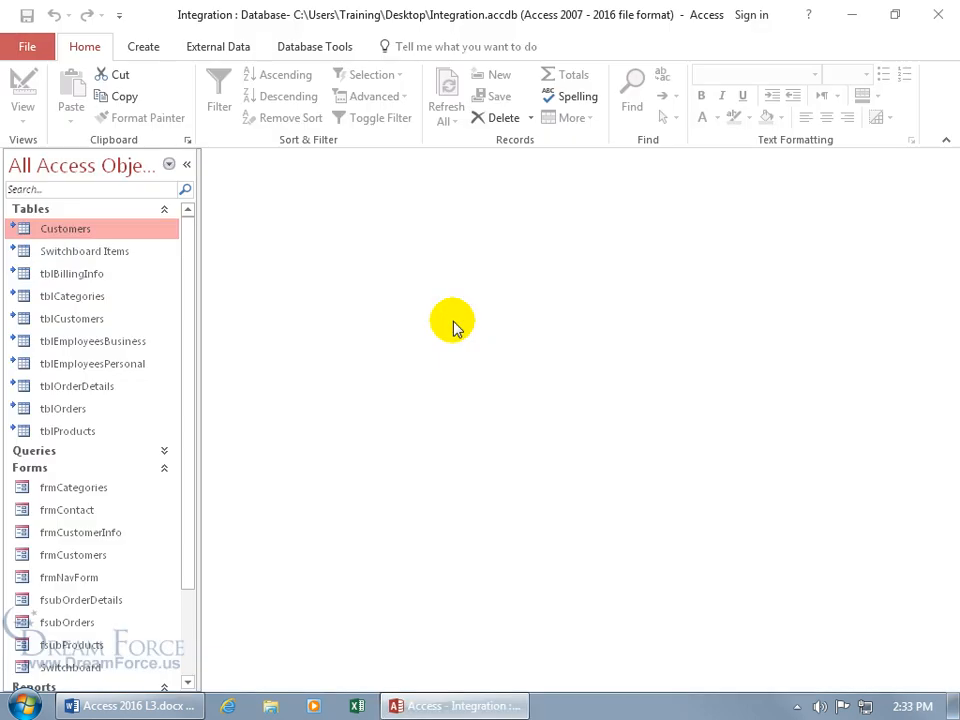
{"action": "double_click", "coordinate": [74, 232]}
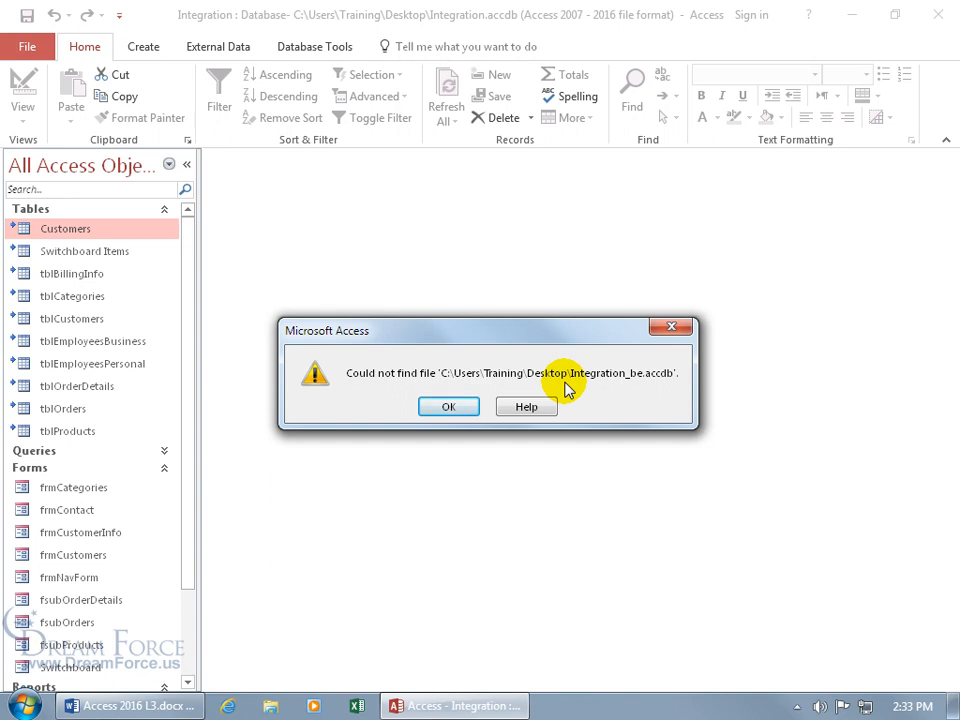
{"action": "left_click", "coordinate": [462, 408]}
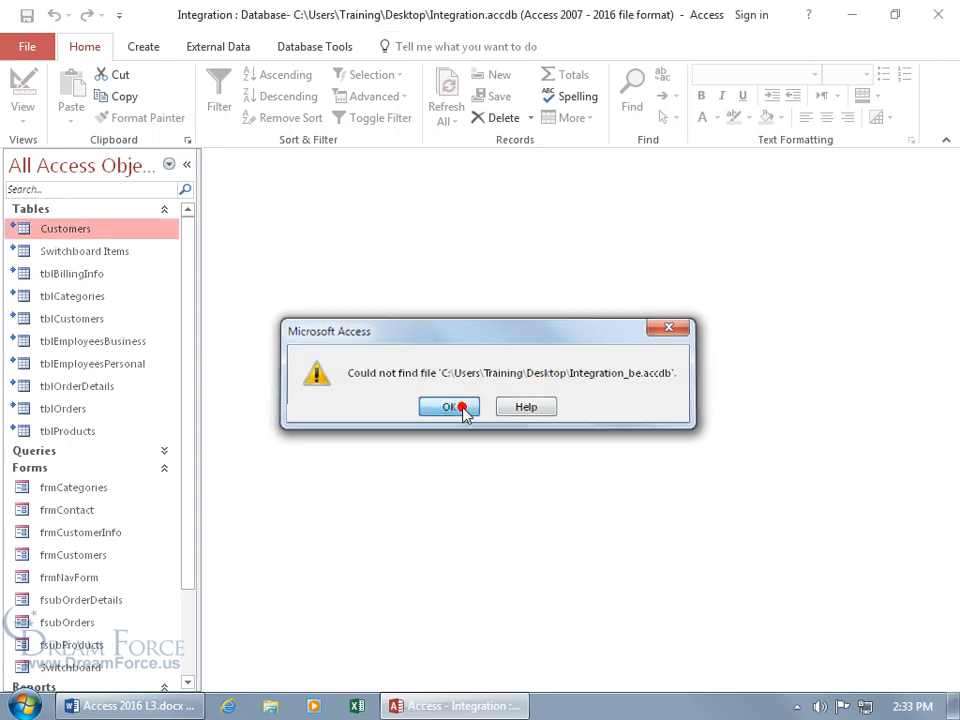
{"action": "double_click", "coordinate": [93, 487]}
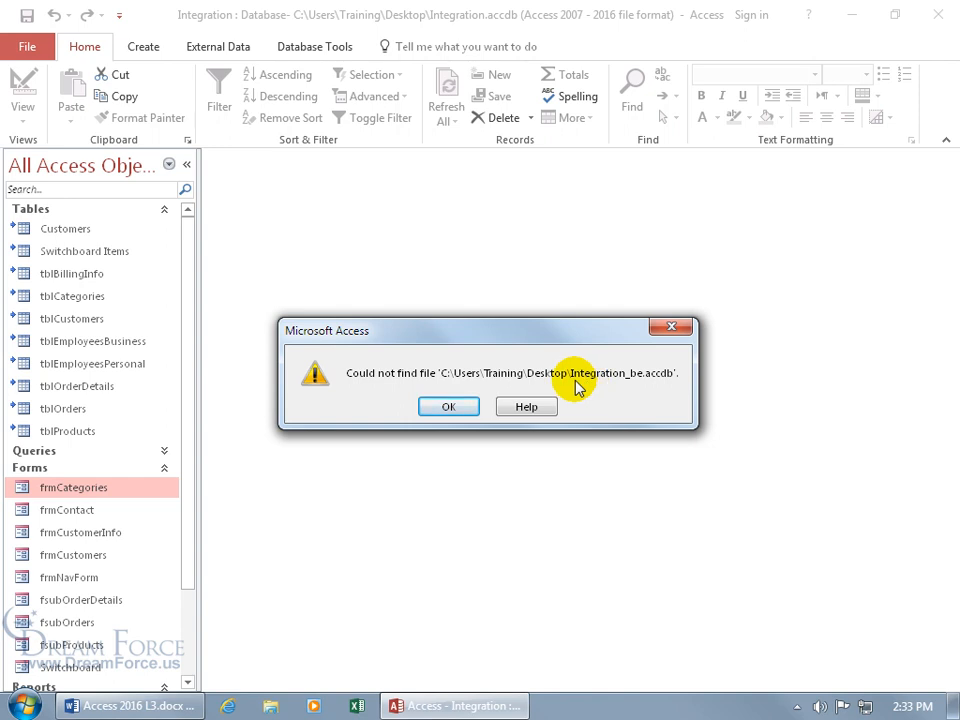
{"action": "left_click", "coordinate": [673, 327]}
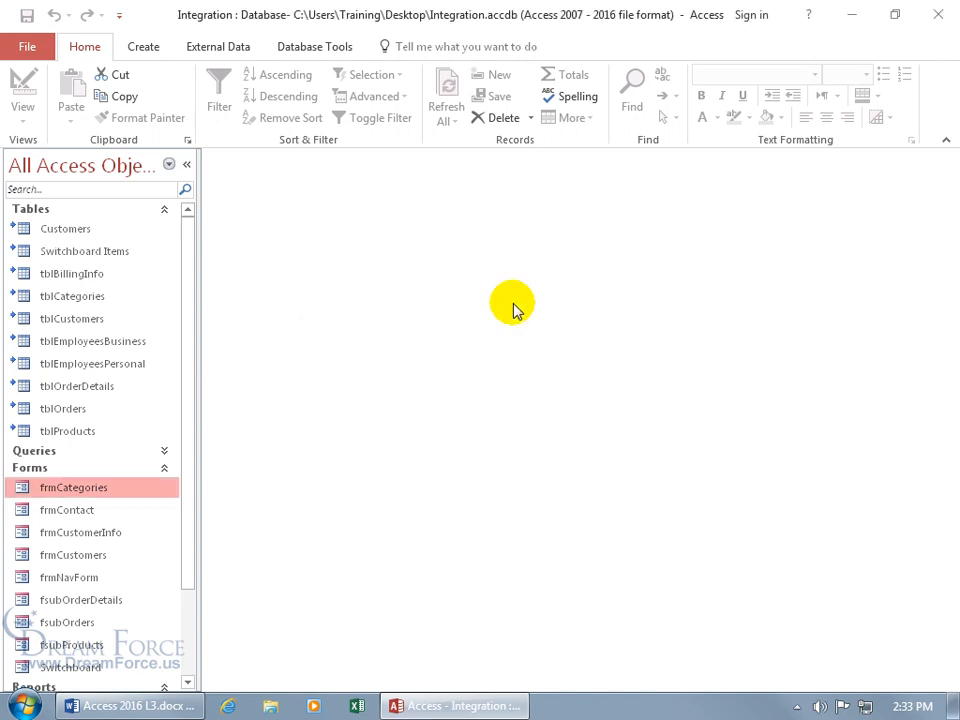
Step: Relink all tables to Exercises\Integration_be.accdb in the Linked Table Manager with Always prompt for new location
{"action": "right_click", "coordinate": [78, 366]}
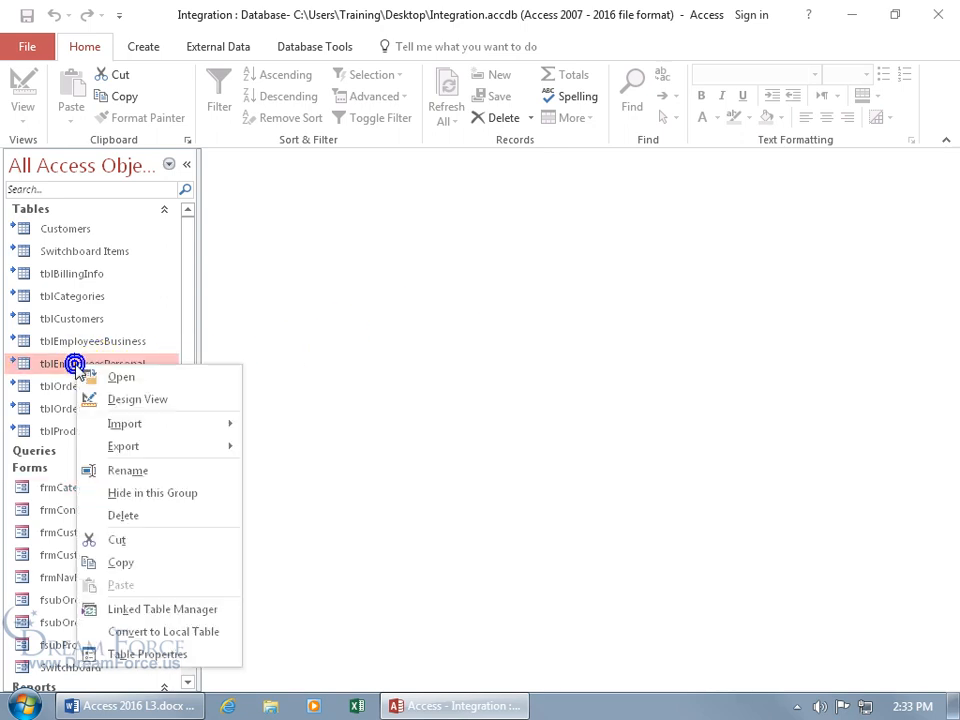
{"action": "left_click", "coordinate": [146, 610]}
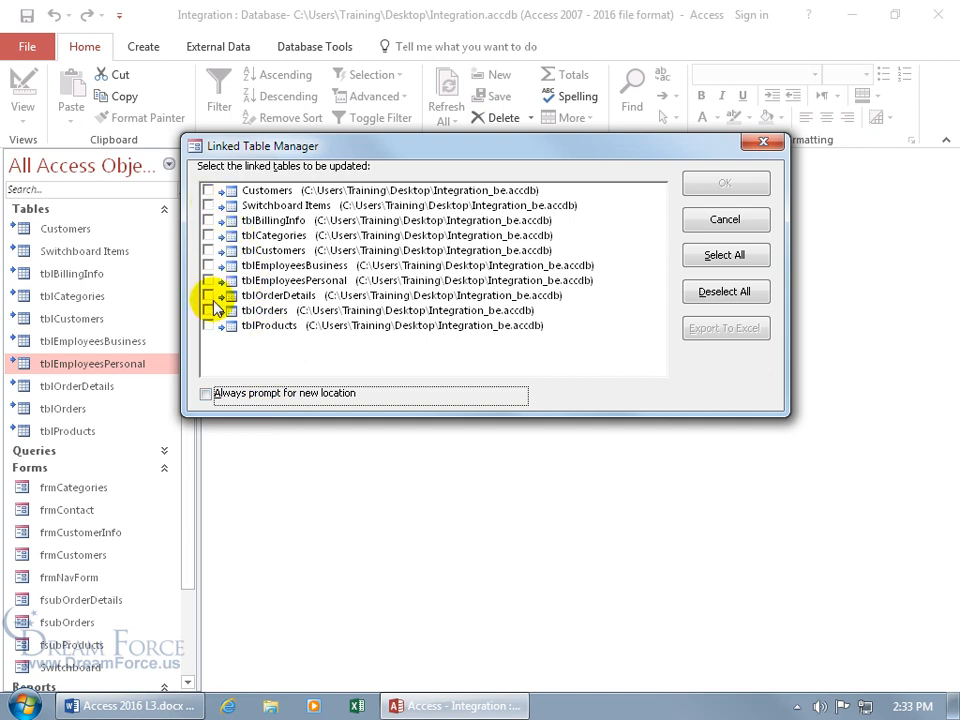
{"action": "left_click", "coordinate": [722, 255]}
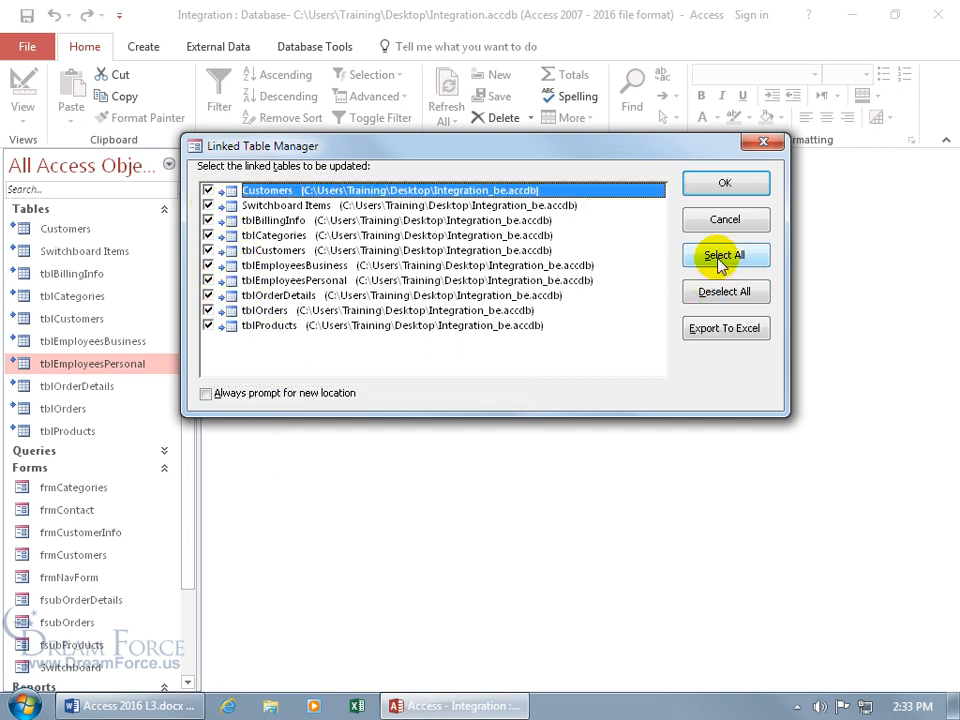
{"action": "left_click", "coordinate": [207, 395]}
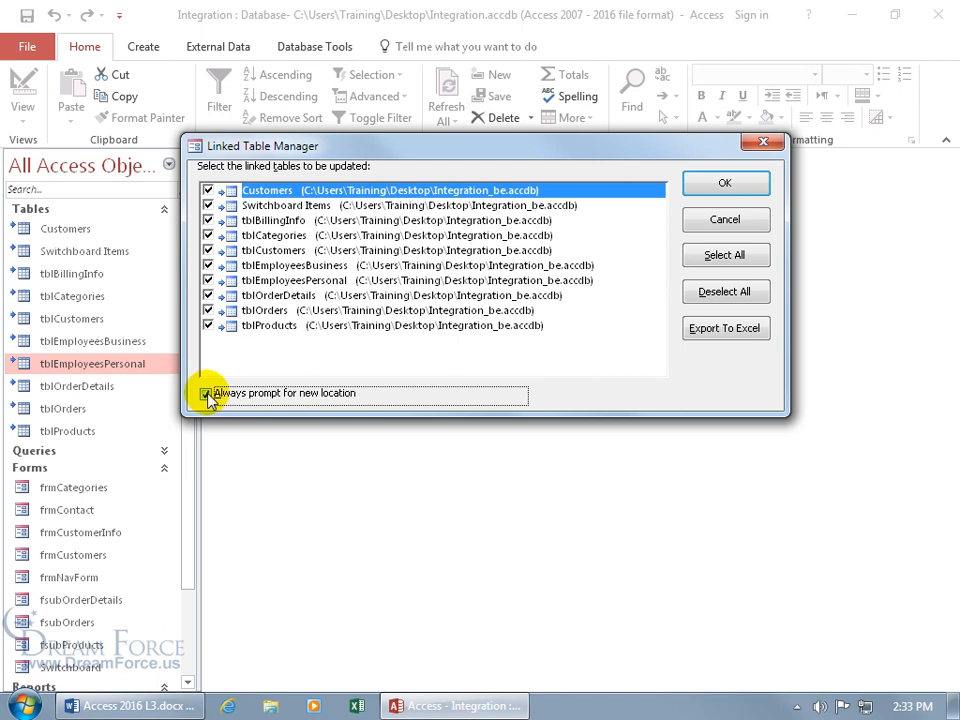
{"action": "left_click", "coordinate": [708, 188]}
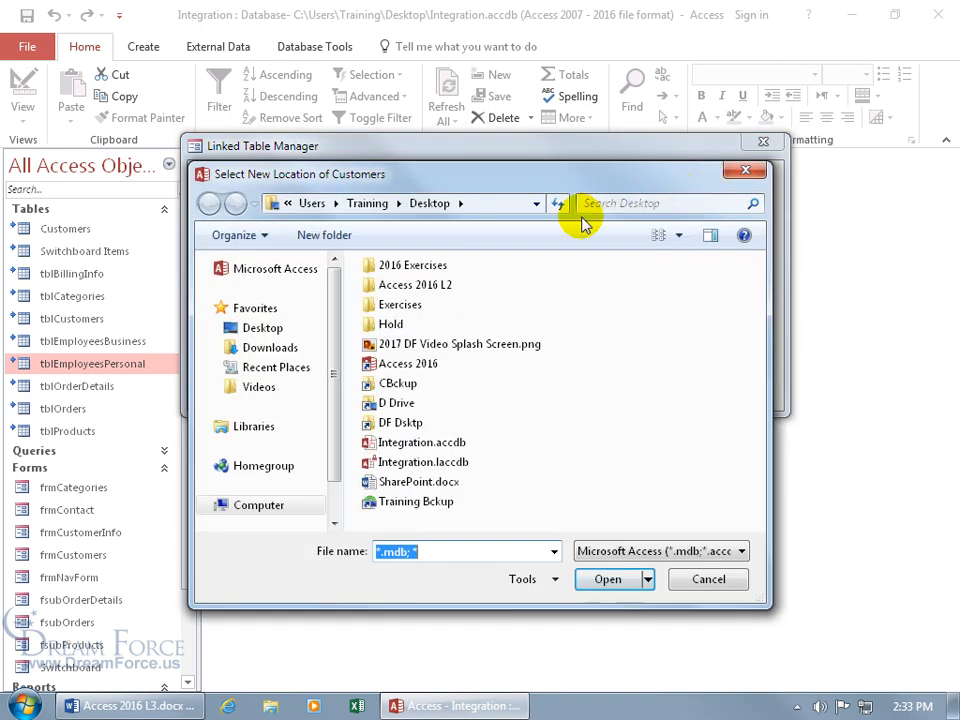
{"action": "double_click", "coordinate": [400, 305]}
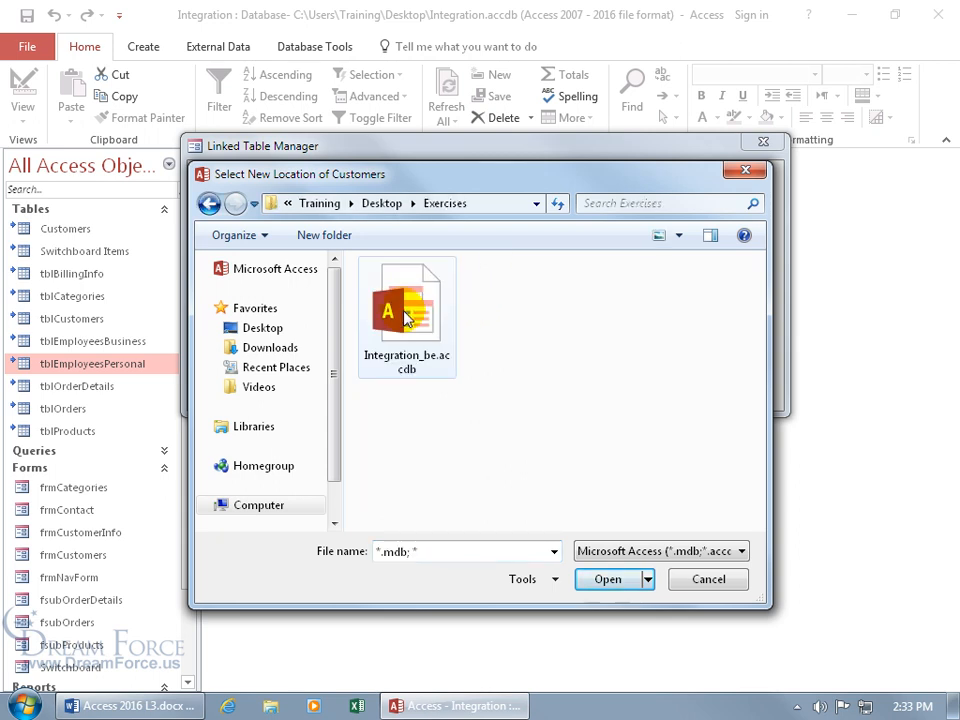
{"action": "left_click_drag", "start_coordinate": [334, 364], "coordinate": [336, 399]}
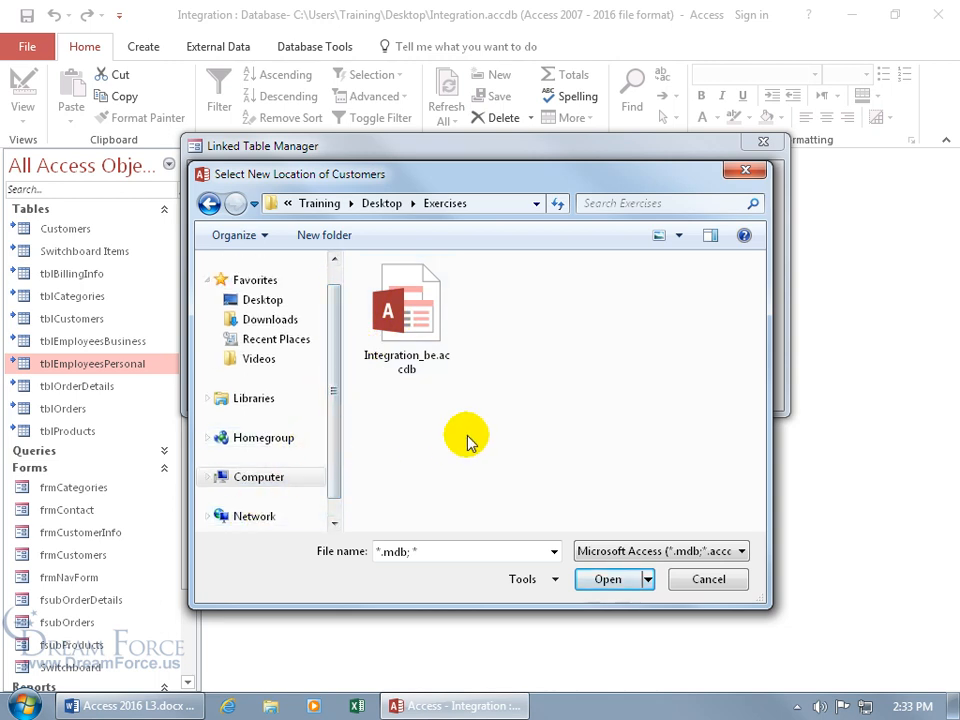
{"action": "double_click", "coordinate": [406, 312]}
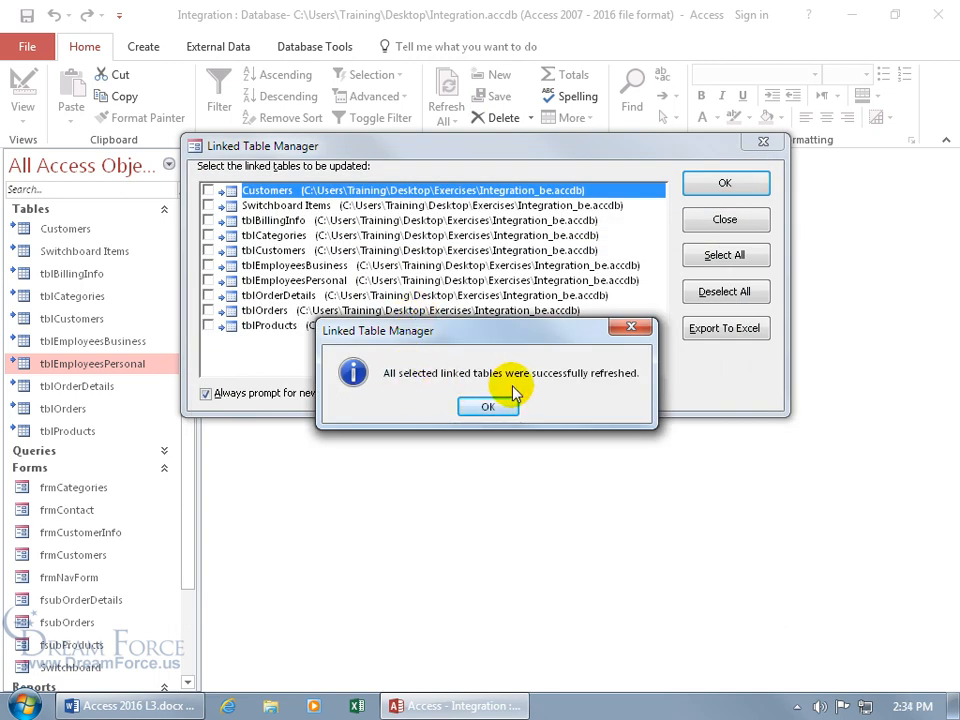
{"action": "left_click", "coordinate": [491, 408]}
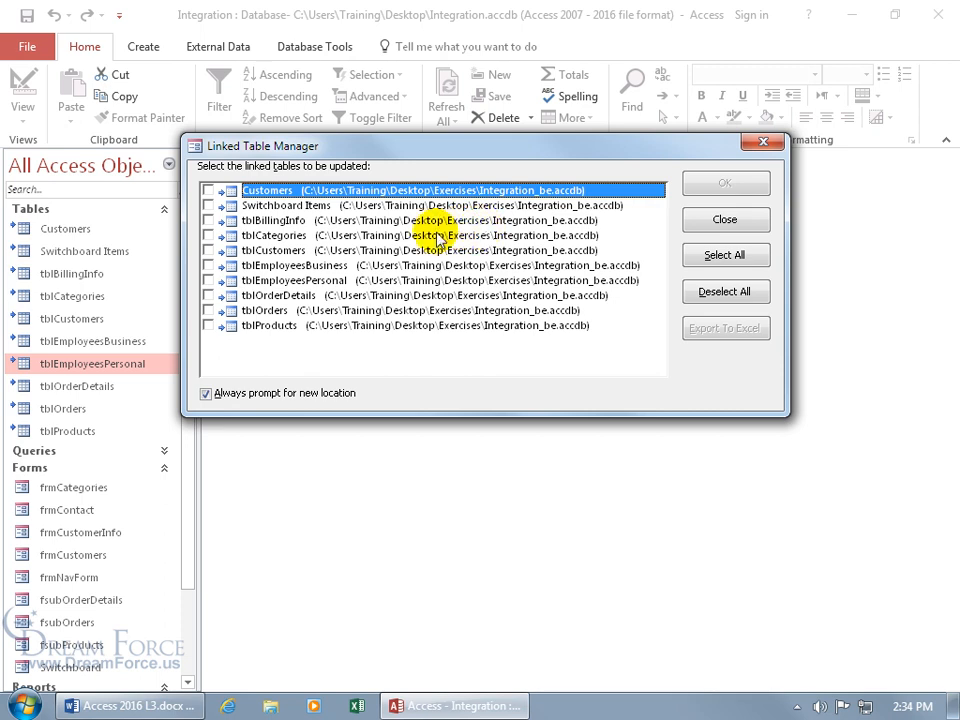
{"action": "left_click", "coordinate": [725, 219]}
Step: Open the Customers table to verify its records, then close Access
{"action": "left_click", "coordinate": [68, 231]}
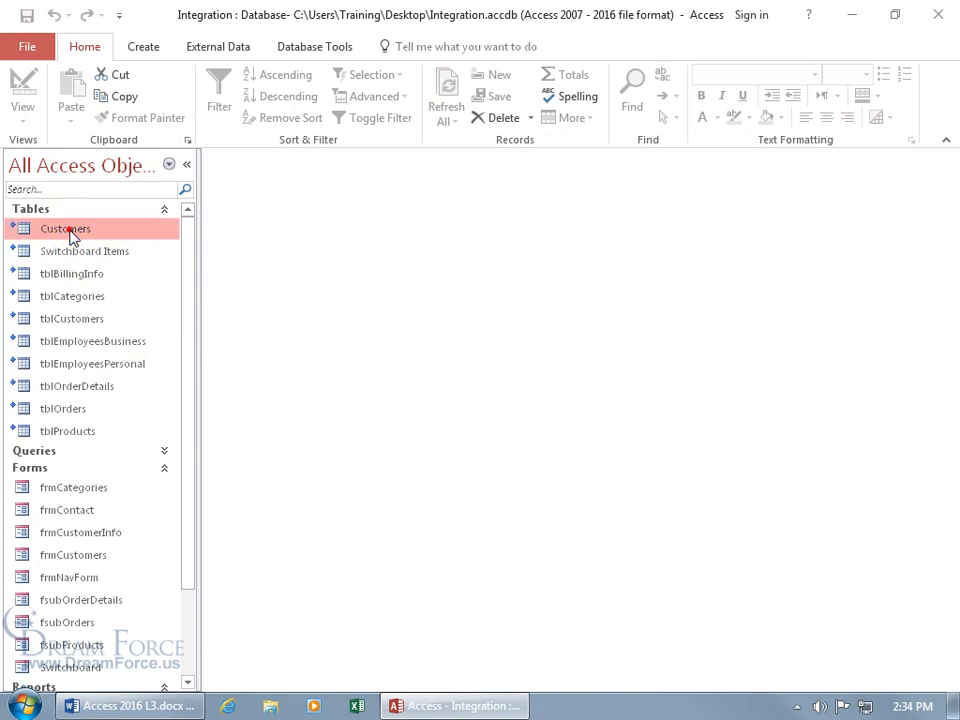
{"action": "double_click", "coordinate": [70, 236]}
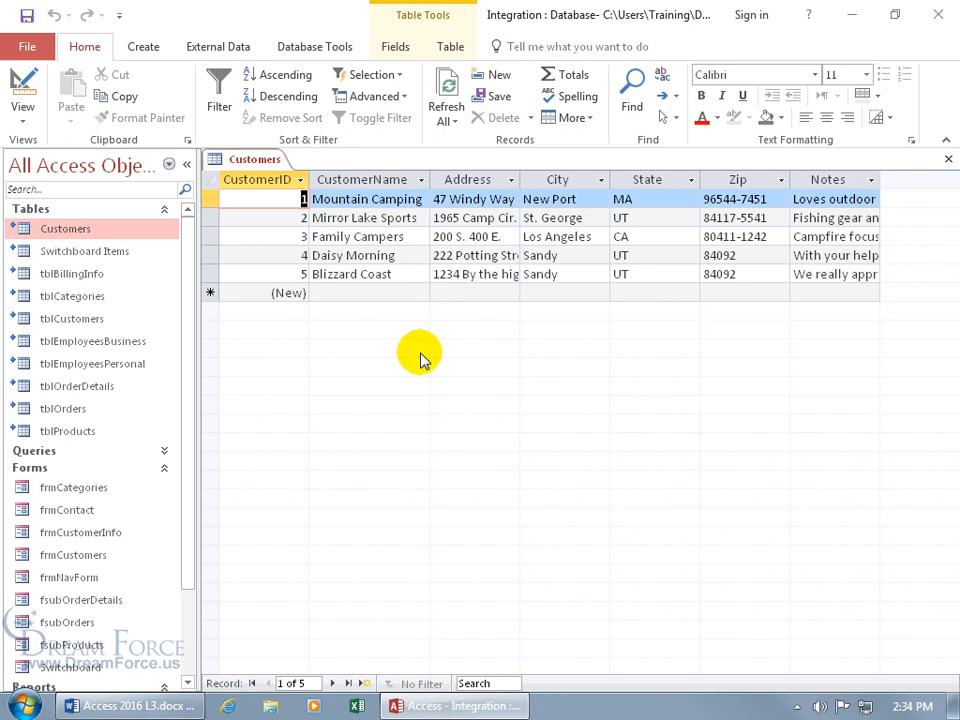
{"action": "left_click", "coordinate": [938, 14]}
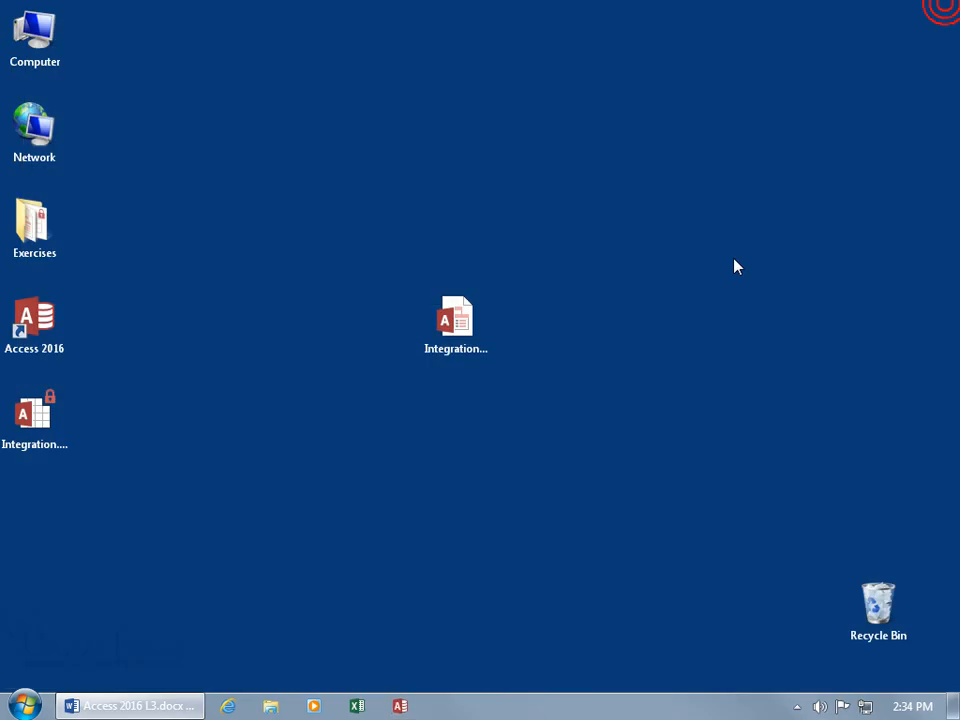
Step: Open Integration.accdb from the desktop and bring up the tblOrderDetails shortcut menu
{"action": "left_click", "coordinate": [455, 328]}
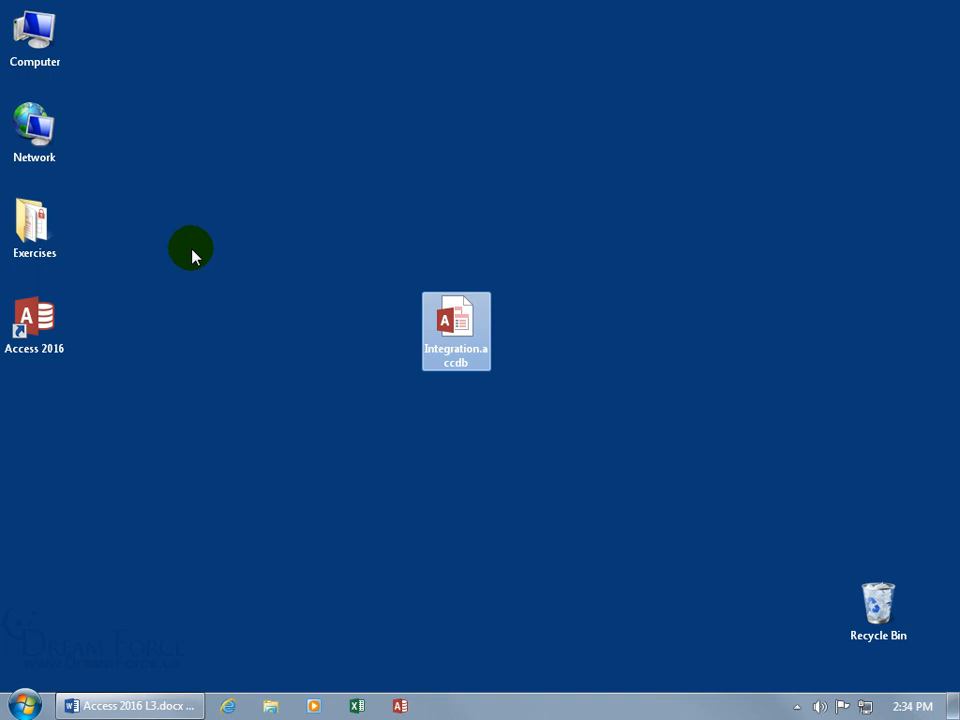
{"action": "double_click", "coordinate": [446, 316]}
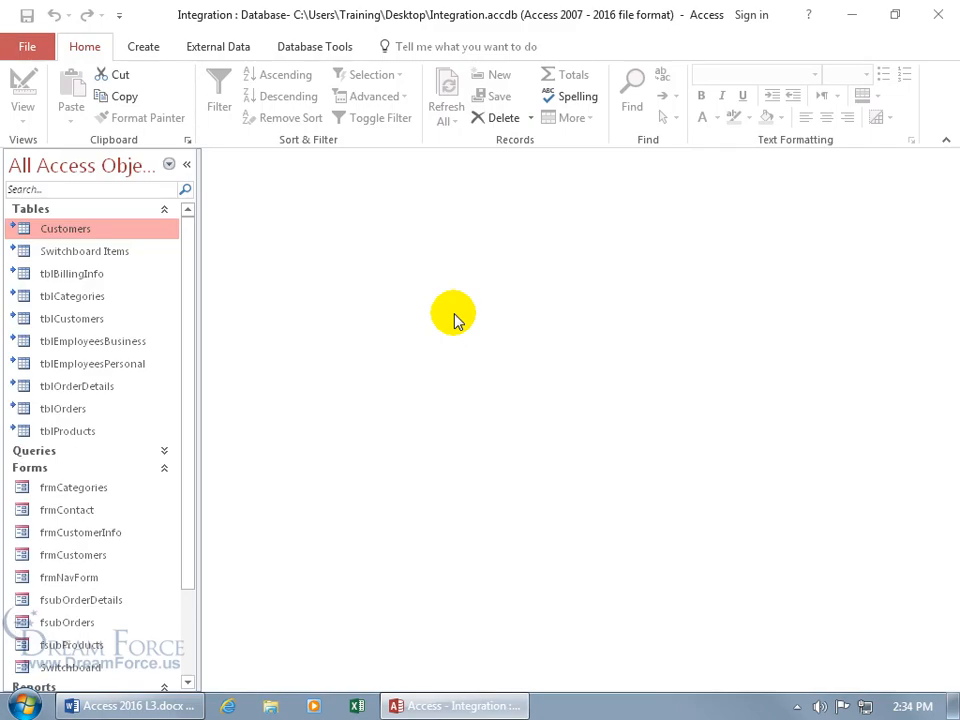
{"action": "right_click", "coordinate": [77, 390]}
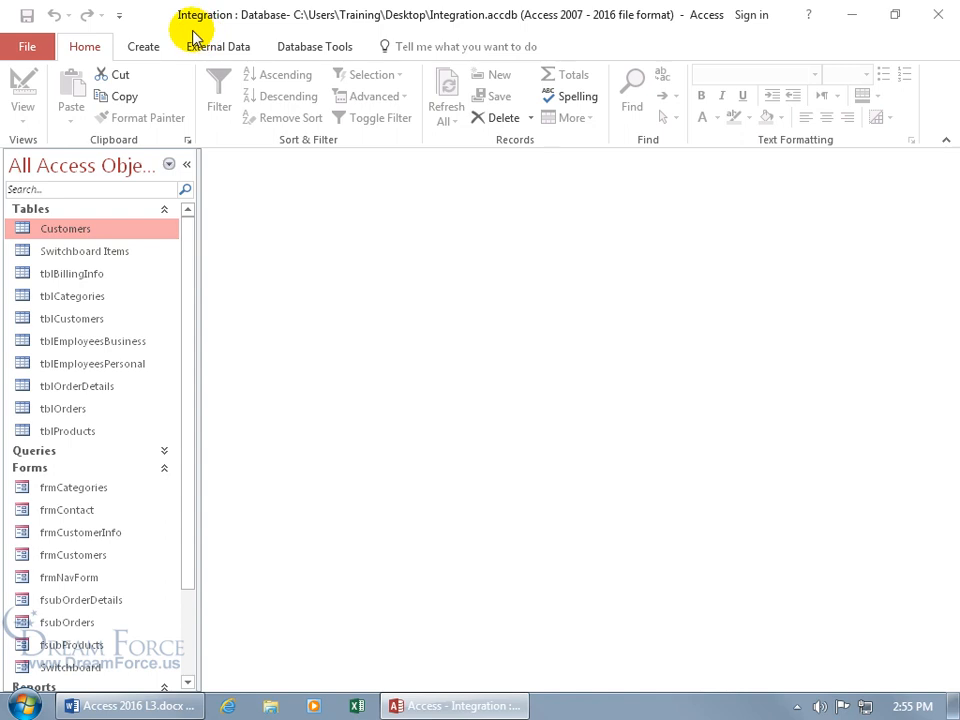
Step: Browse from File > Open to Integration.accdb on the Desktop and choose Open Read-Only
{"action": "left_click", "coordinate": [28, 50]}
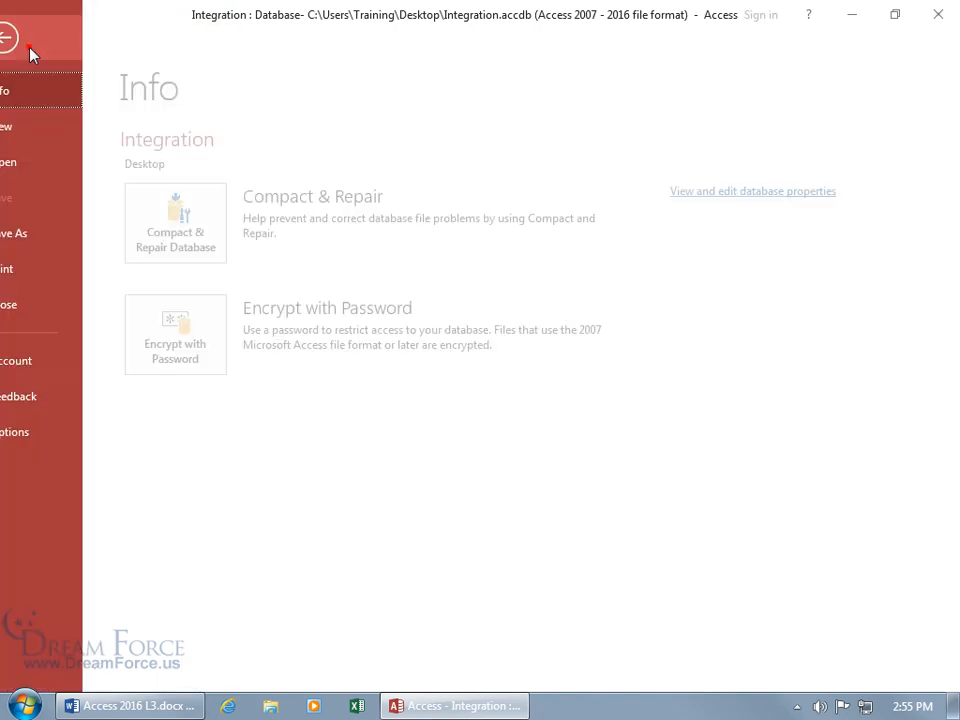
{"action": "left_click", "coordinate": [41, 165]}
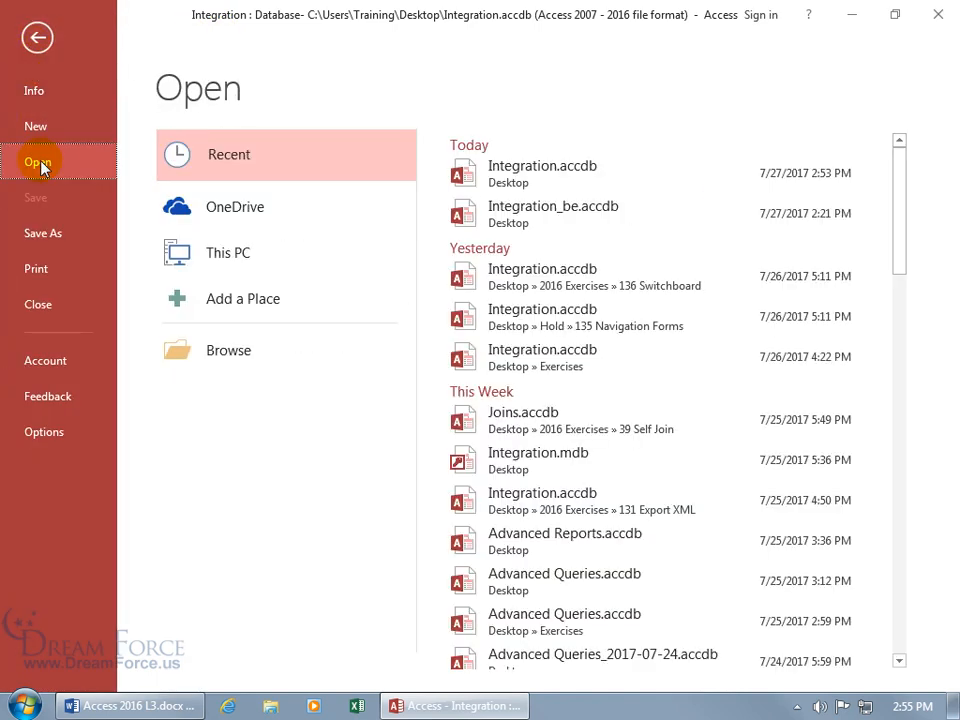
{"action": "left_click", "coordinate": [240, 360]}
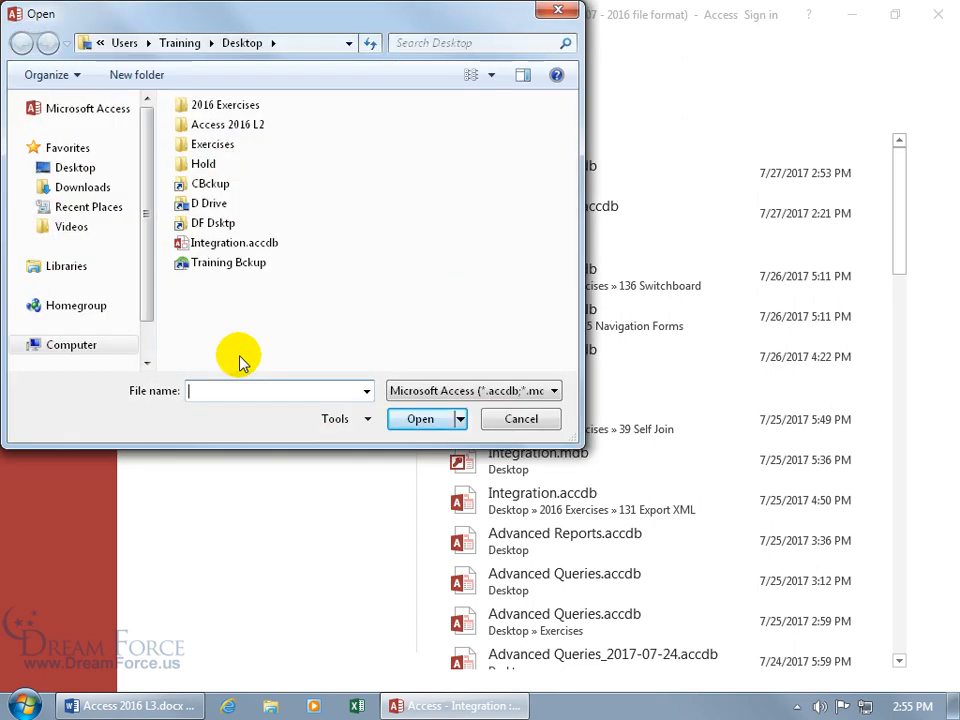
{"action": "left_click", "coordinate": [461, 419]}
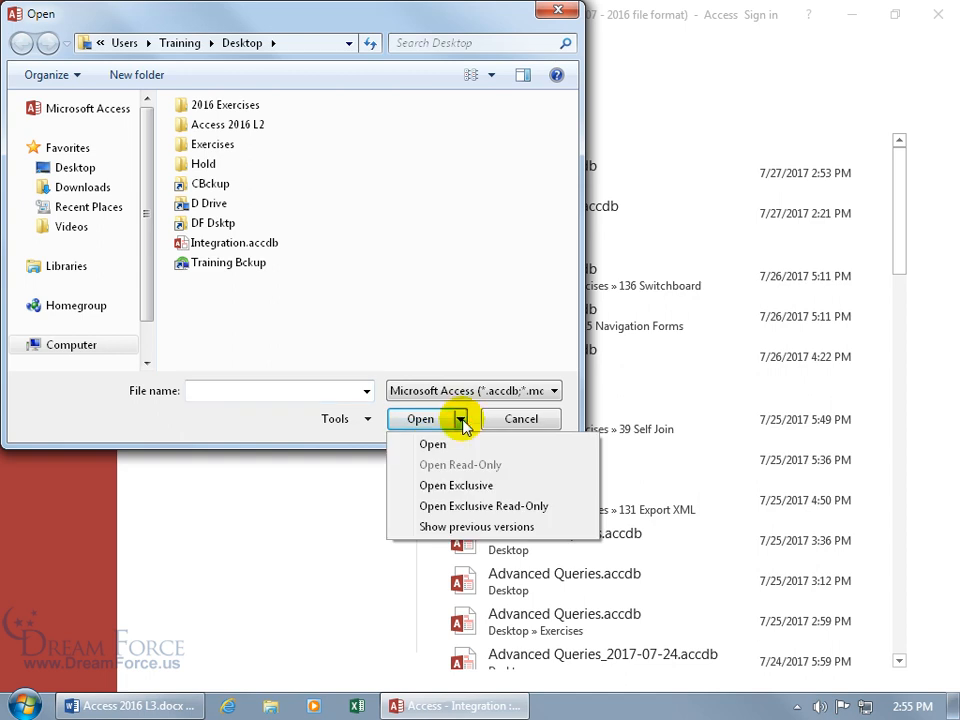
{"action": "left_click", "coordinate": [264, 248]}
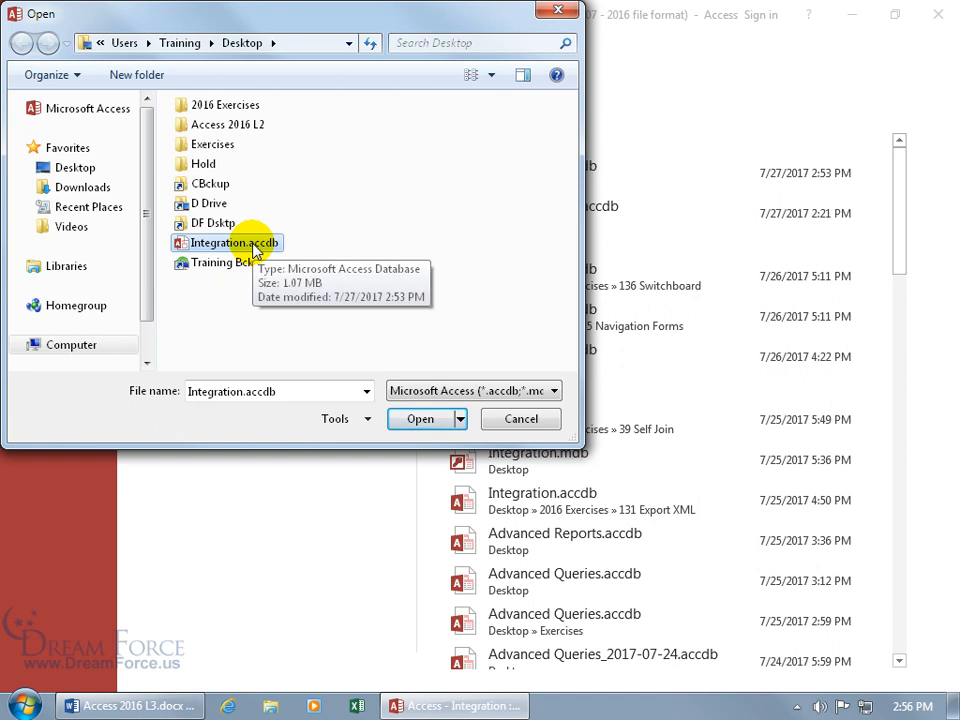
{"action": "left_click", "coordinate": [460, 420]}
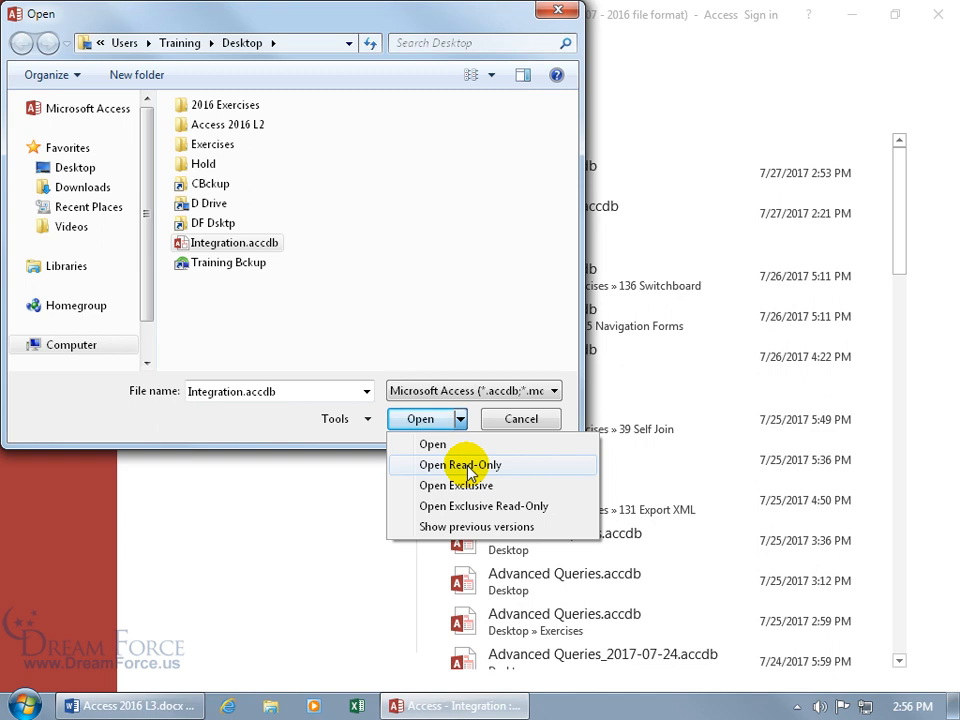
{"action": "left_click", "coordinate": [466, 466]}
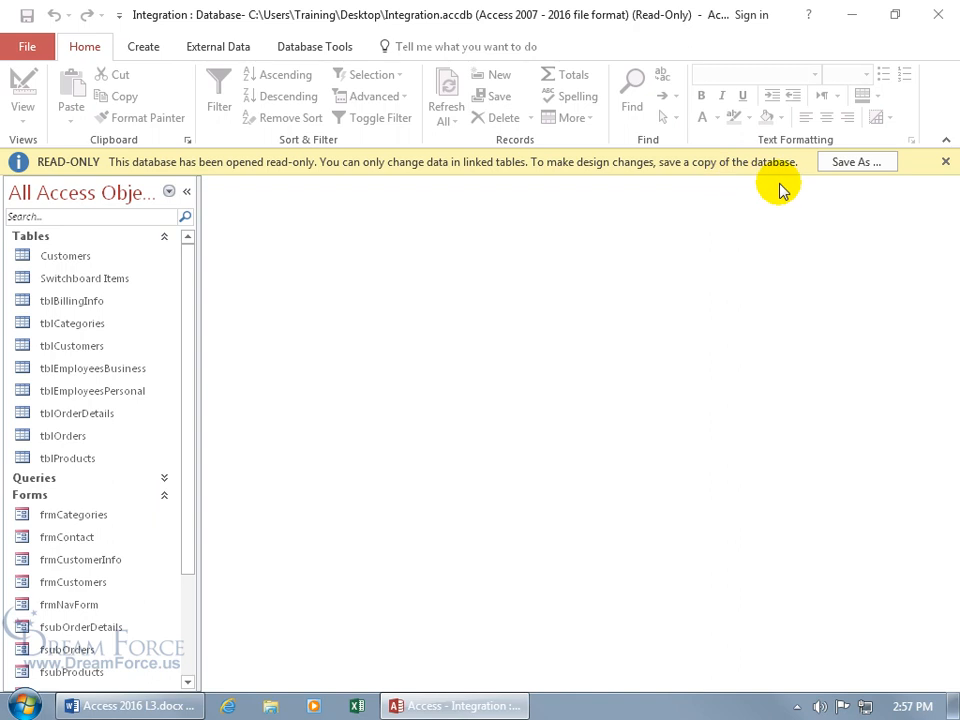
Step: Open frmCategories in Design View, try deleting the Choose the Product Category label, then close the form and Access
{"action": "right_click", "coordinate": [94, 516]}
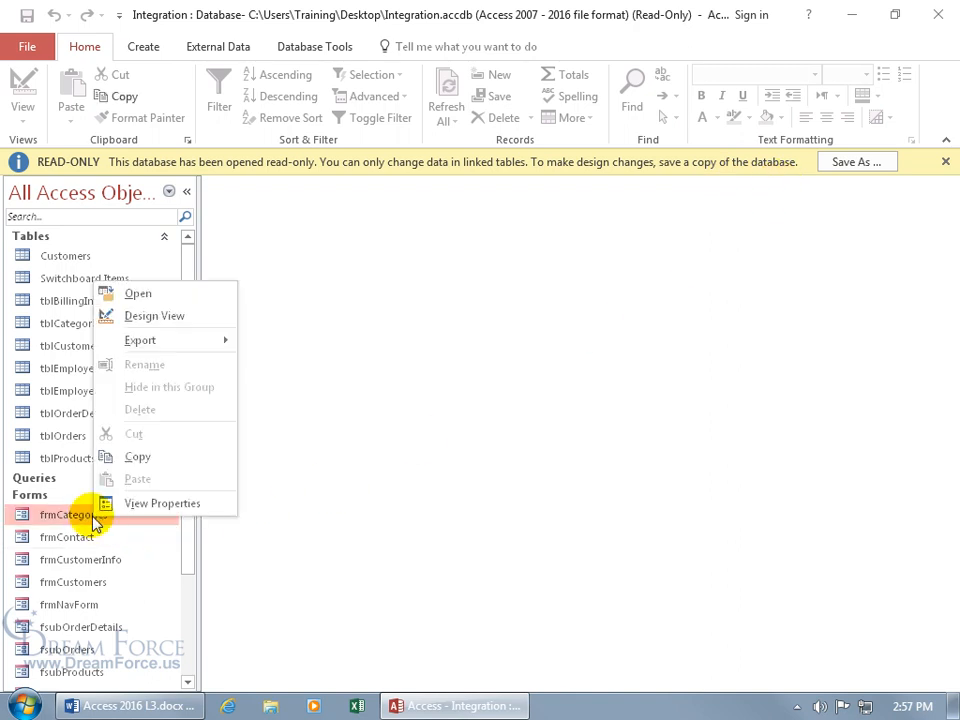
{"action": "left_click", "coordinate": [169, 318]}
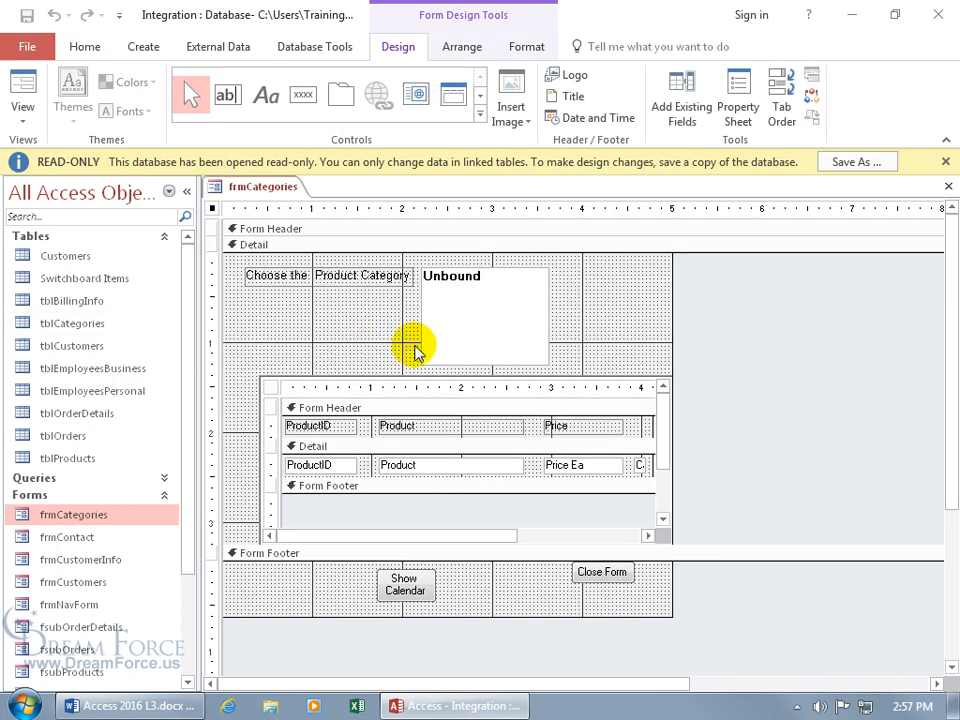
{"action": "left_click", "coordinate": [390, 280]}
{"action": "key", "text": "Delete"}
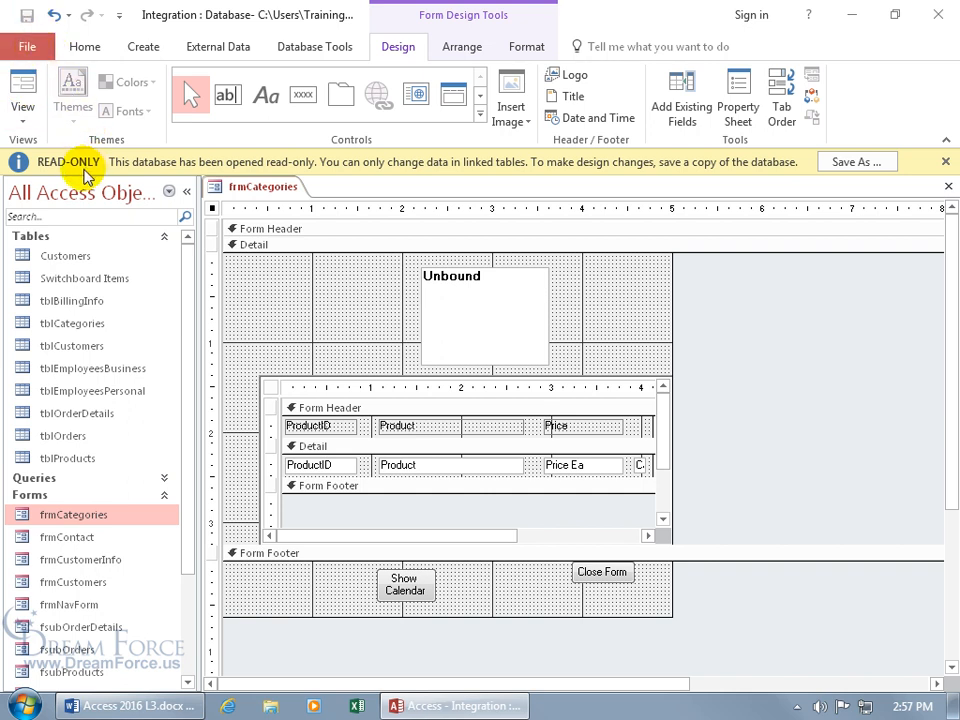
{"action": "left_click", "coordinate": [947, 186]}
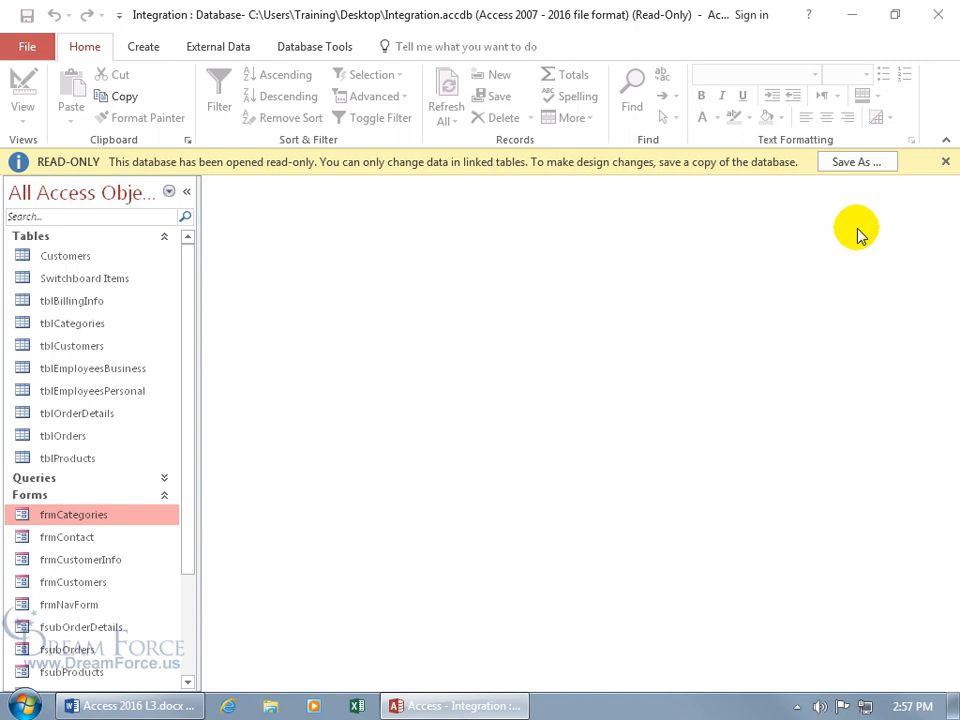
{"action": "left_click", "coordinate": [938, 14]}
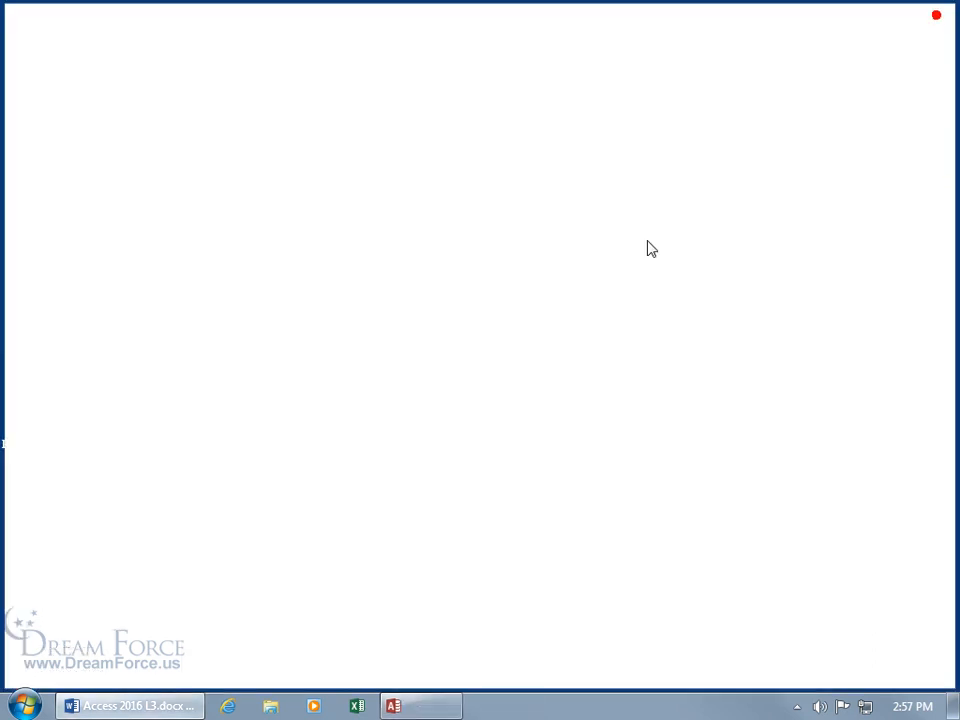
Step: Reopen Integration and delete the 'Choose the Product Category' label from frmCategories in Design View
{"action": "double_click", "coordinate": [458, 320]}
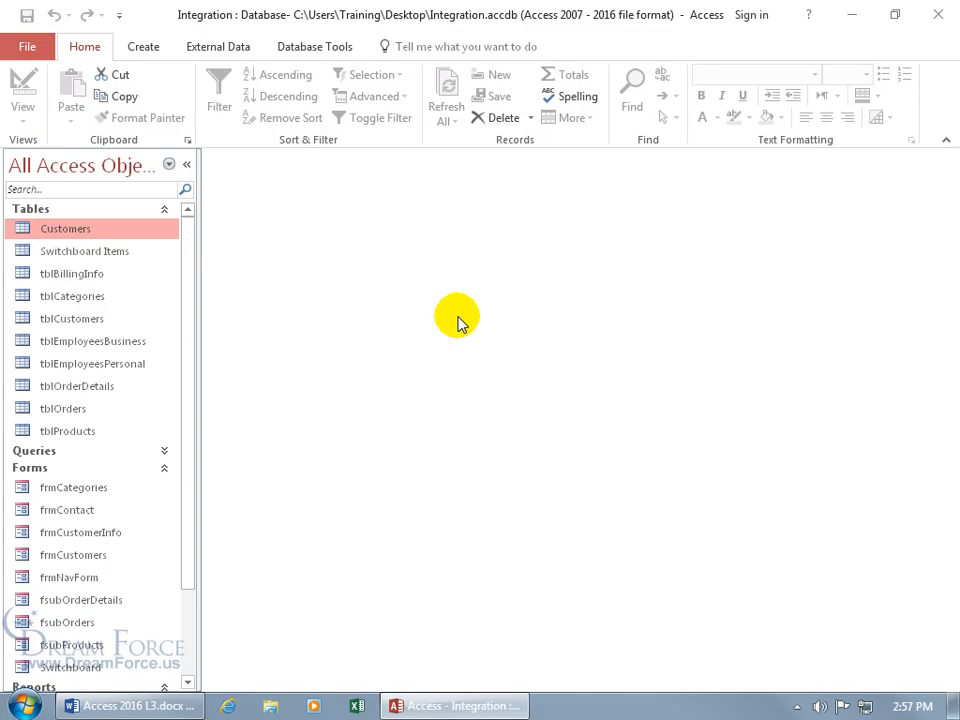
{"action": "right_click", "coordinate": [86, 490]}
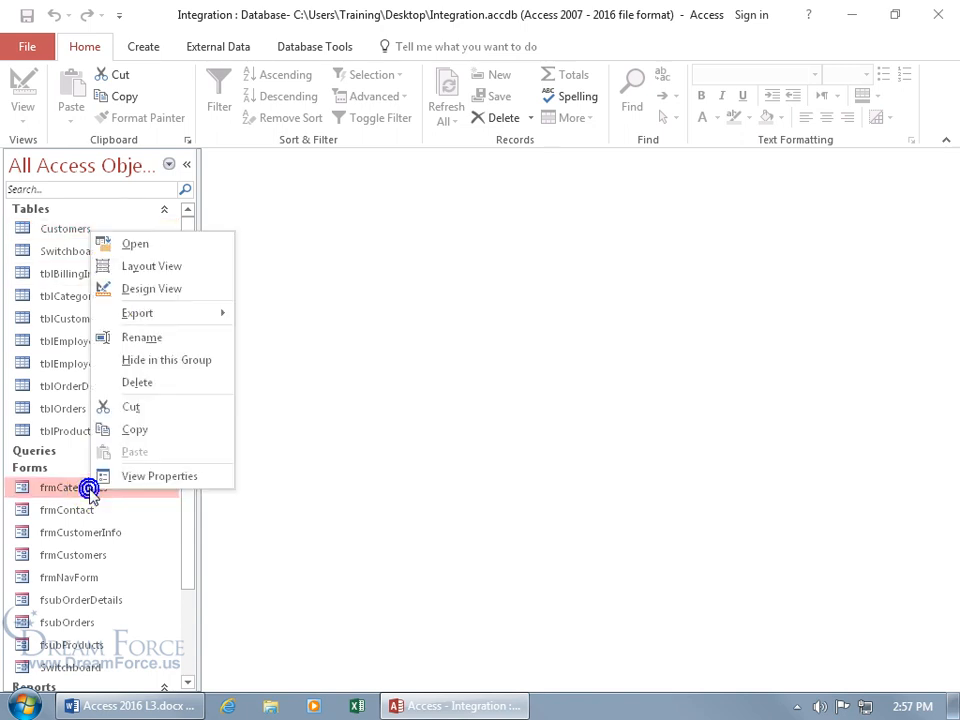
{"action": "left_click", "coordinate": [152, 290]}
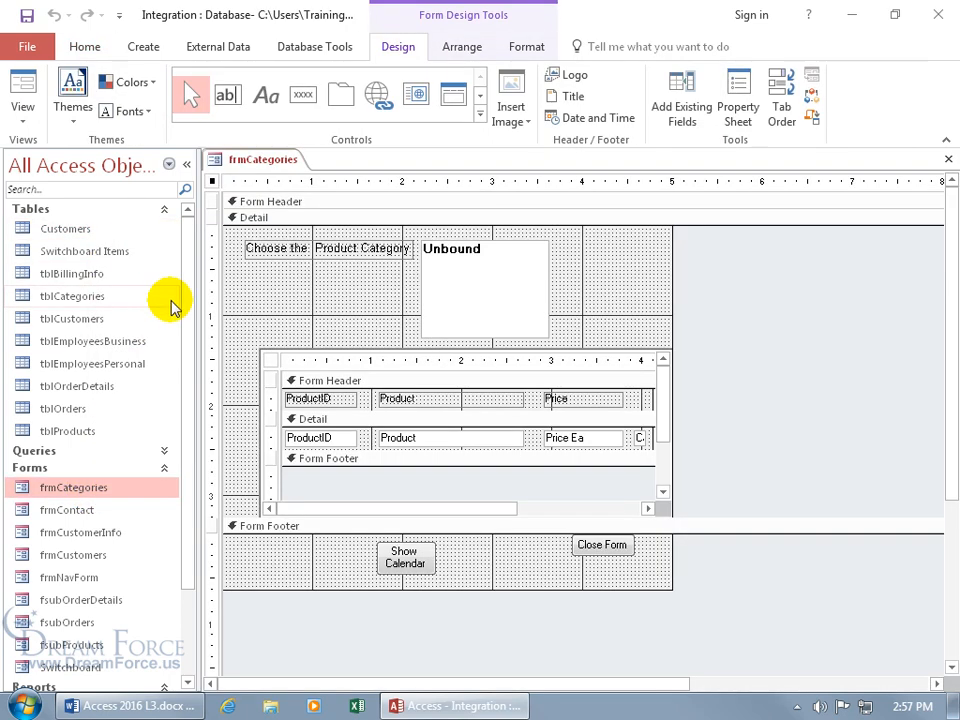
{"action": "left_click", "coordinate": [302, 258]}
{"action": "key", "text": "Delete"}
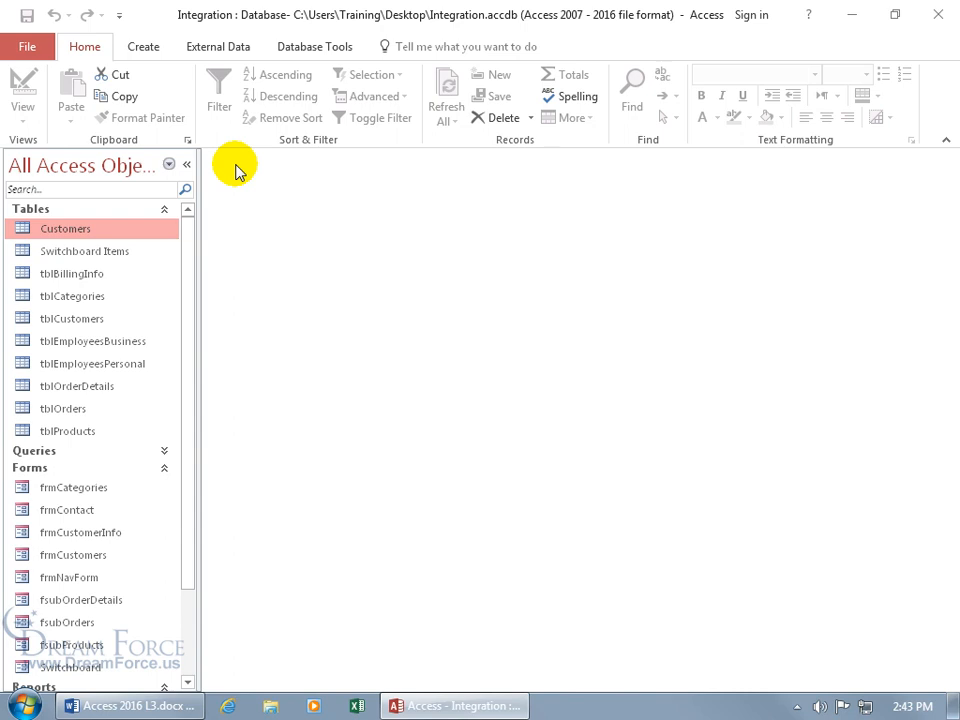
Step: Minimize Access to the desktop, then restore the Integration window from the taskbar
{"action": "left_click", "coordinate": [851, 18]}
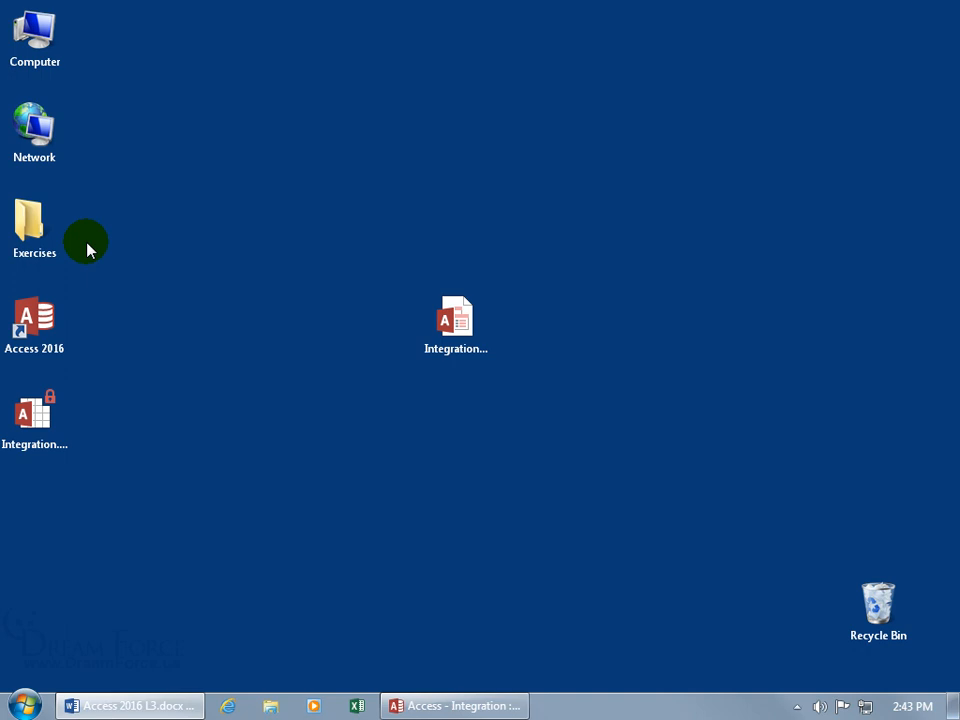
{"action": "left_click", "coordinate": [33, 222]}
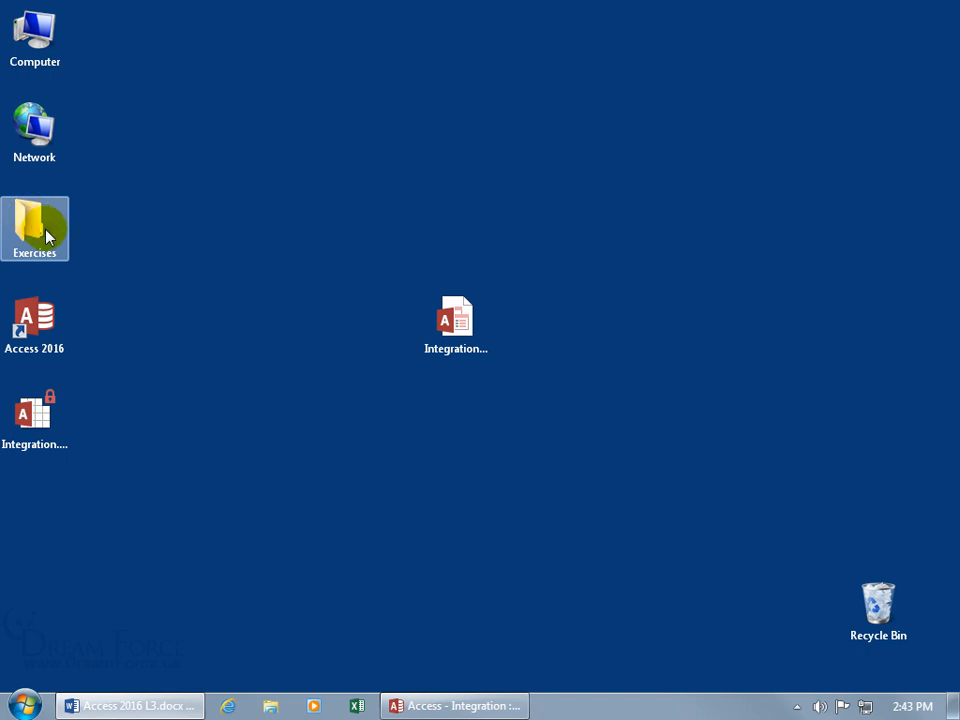
{"action": "left_click", "coordinate": [266, 437]}
{"action": "left_click", "coordinate": [435, 703]}
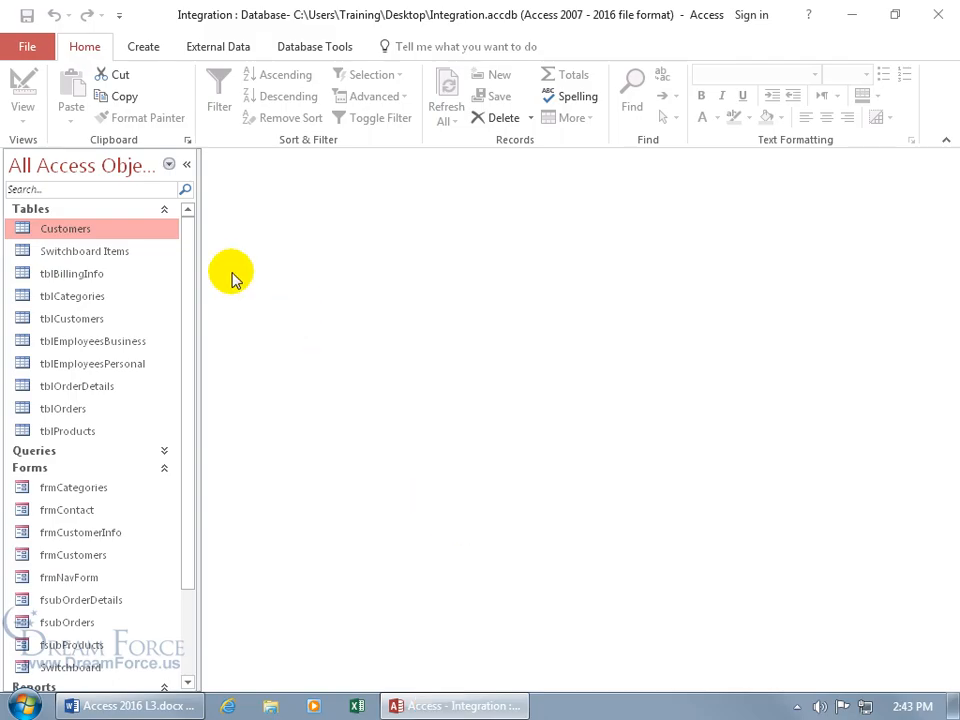
Step: Go through File > Options > Trust Center Settings to the Trusted Locations page
{"action": "left_click", "coordinate": [28, 44]}
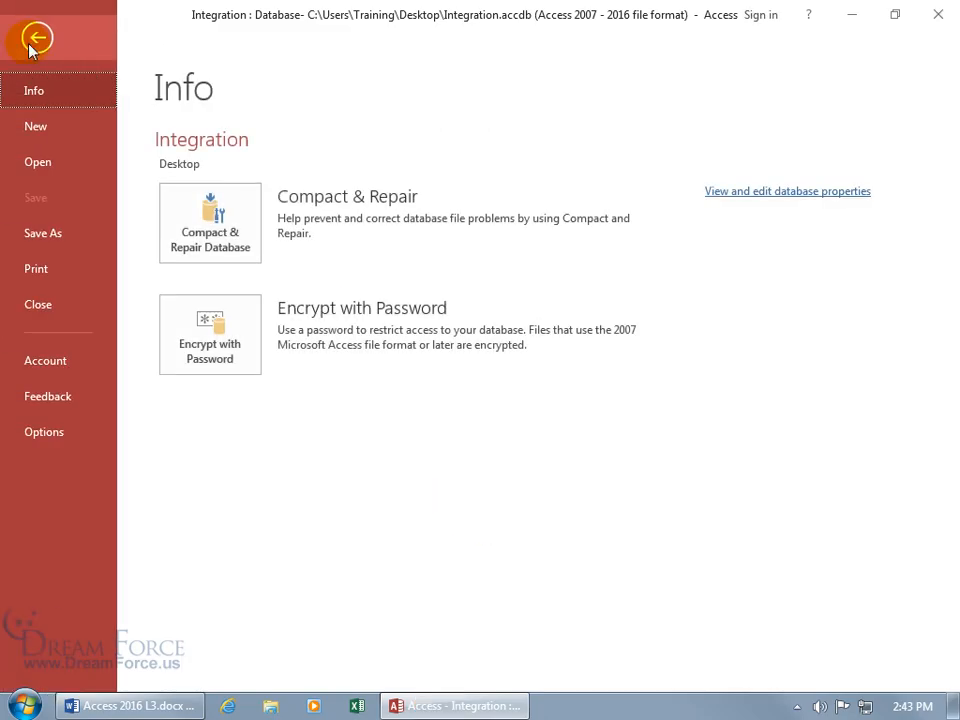
{"action": "left_click", "coordinate": [36, 432]}
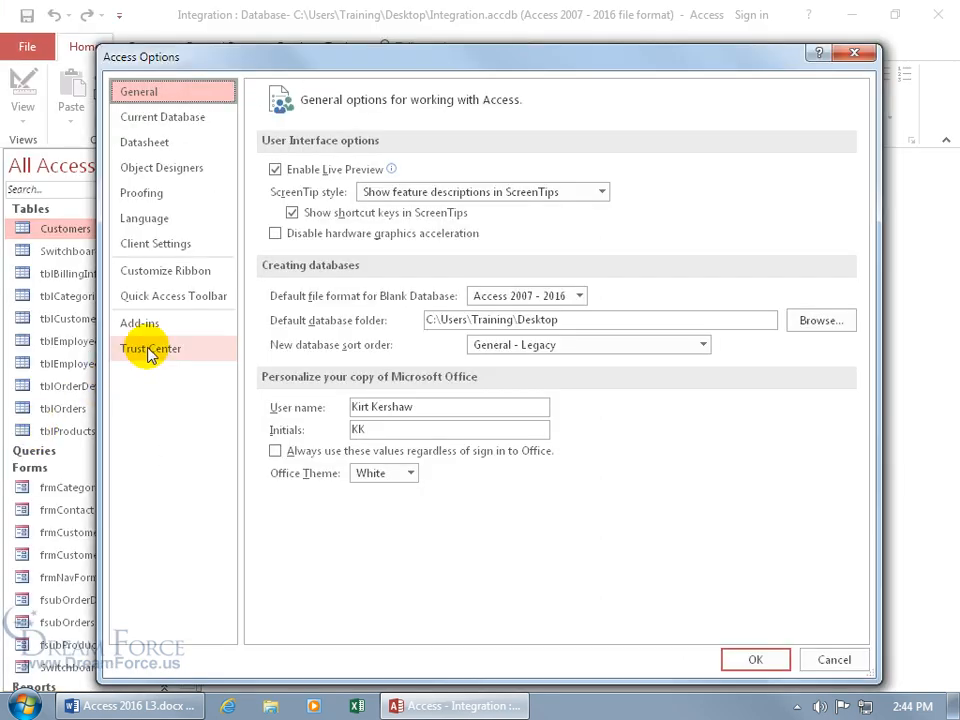
{"action": "left_click", "coordinate": [150, 350]}
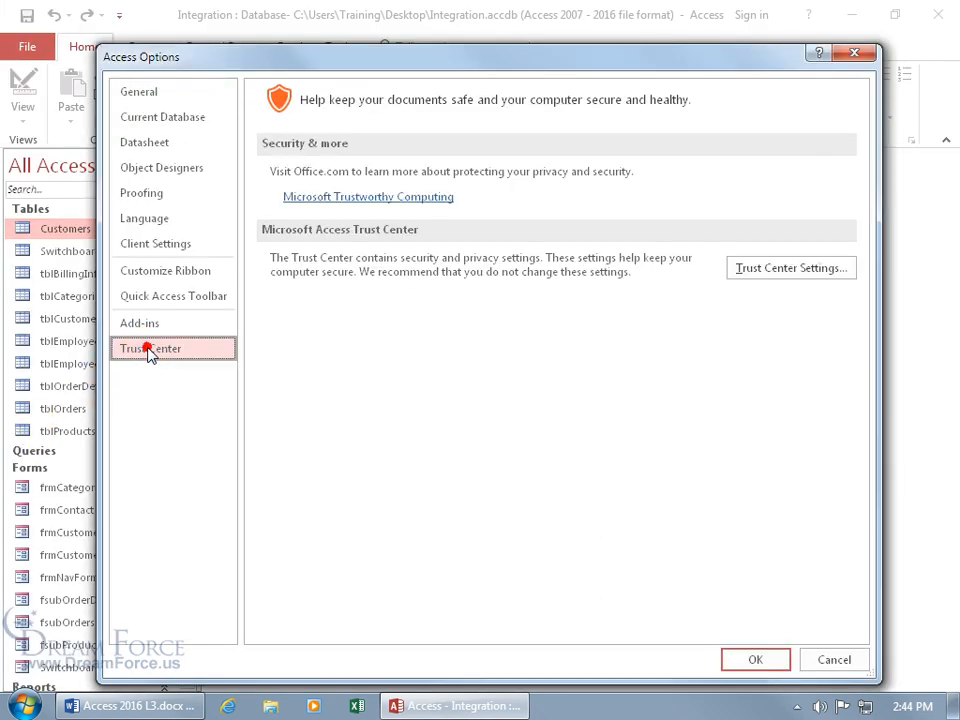
{"action": "left_click", "coordinate": [800, 270]}
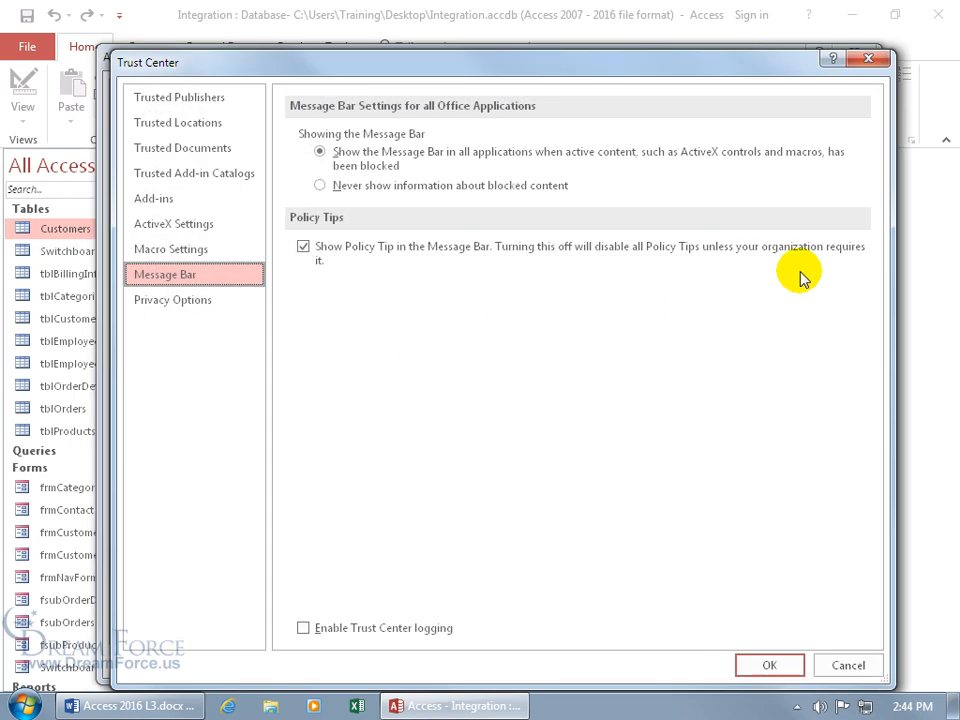
{"action": "left_click", "coordinate": [212, 124]}
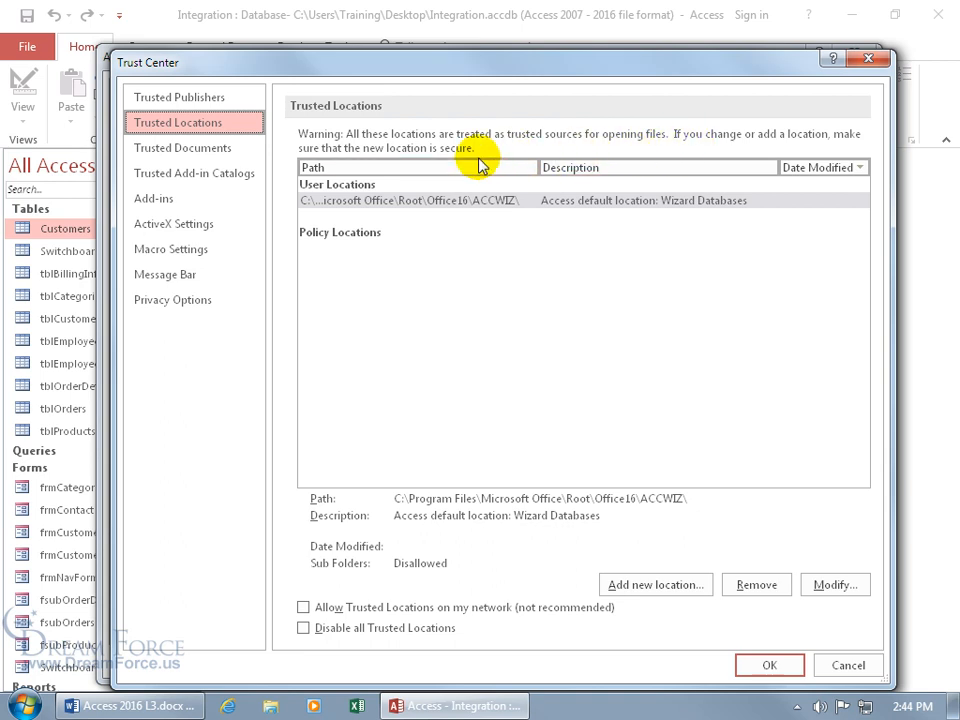
Step: Add Desktop\Exercises as a trusted location with subfolders trusted, then close Trust Center and Options
{"action": "left_click", "coordinate": [636, 595]}
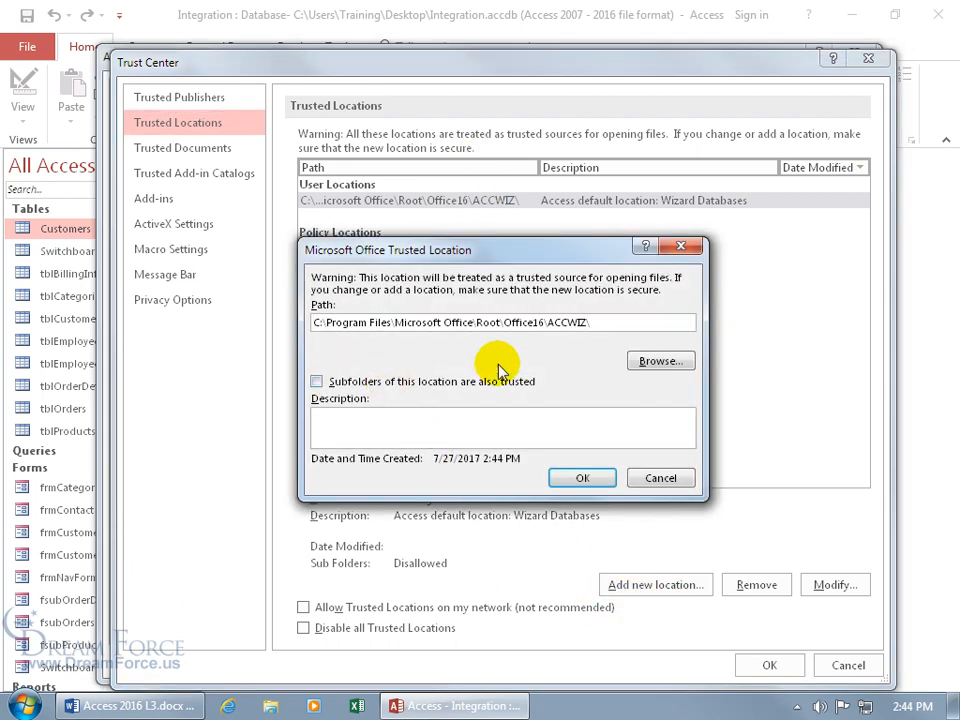
{"action": "left_click", "coordinate": [655, 361]}
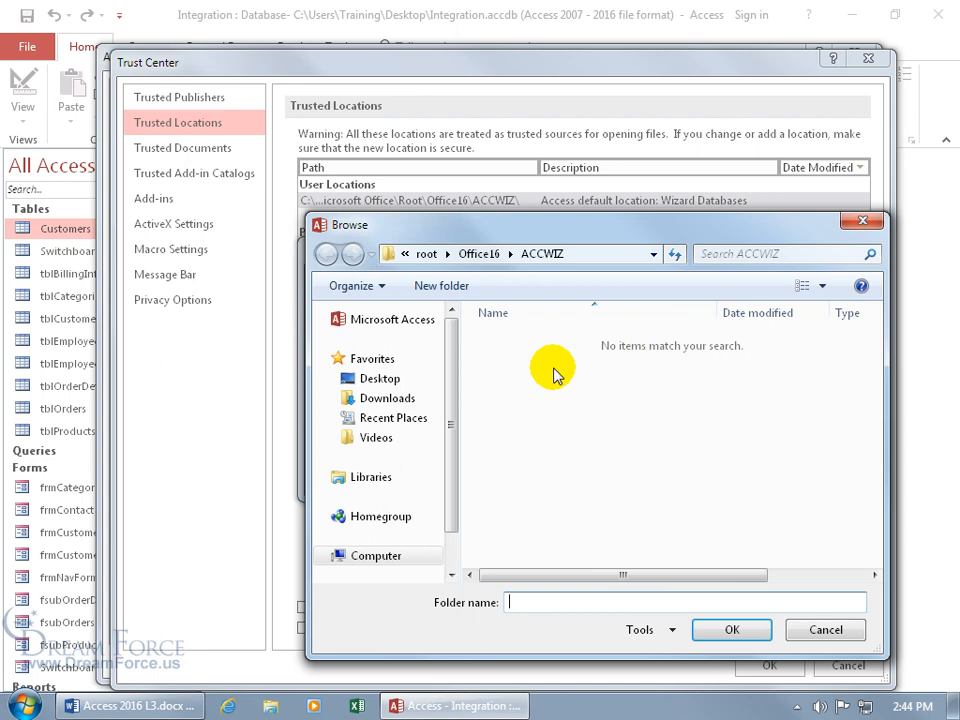
{"action": "left_click", "coordinate": [380, 378]}
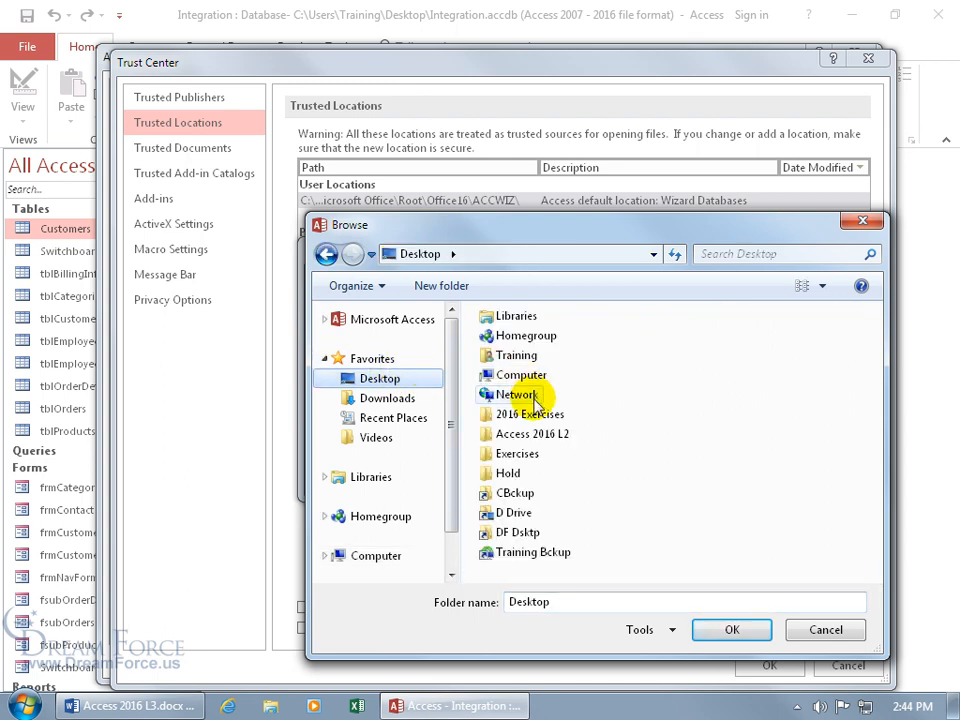
{"action": "double_click", "coordinate": [517, 453]}
{"action": "left_click", "coordinate": [727, 629]}
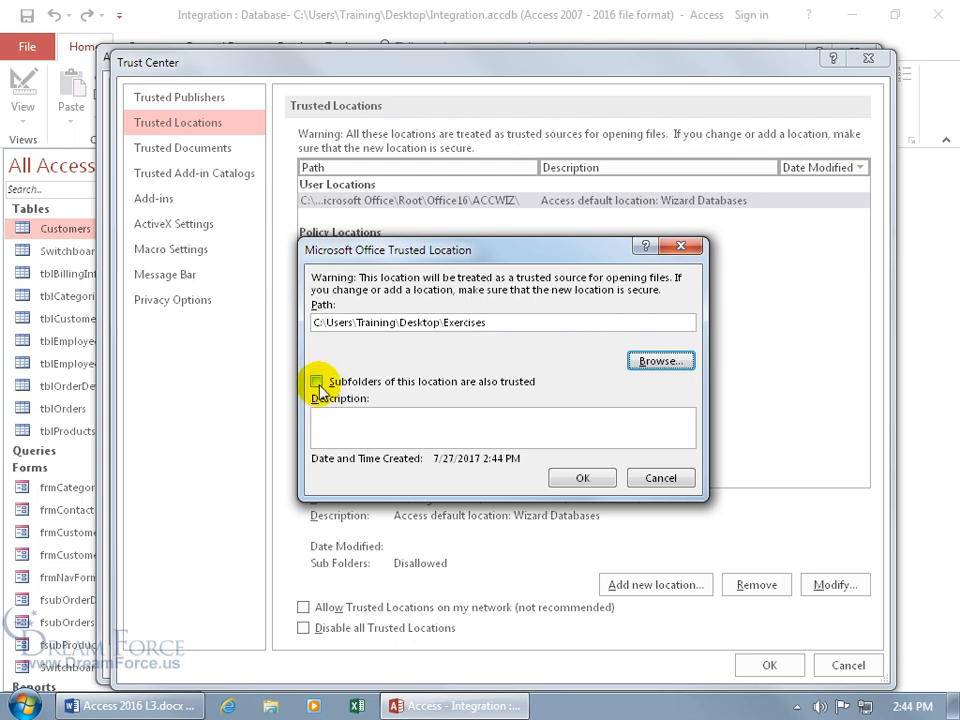
{"action": "left_click", "coordinate": [317, 382]}
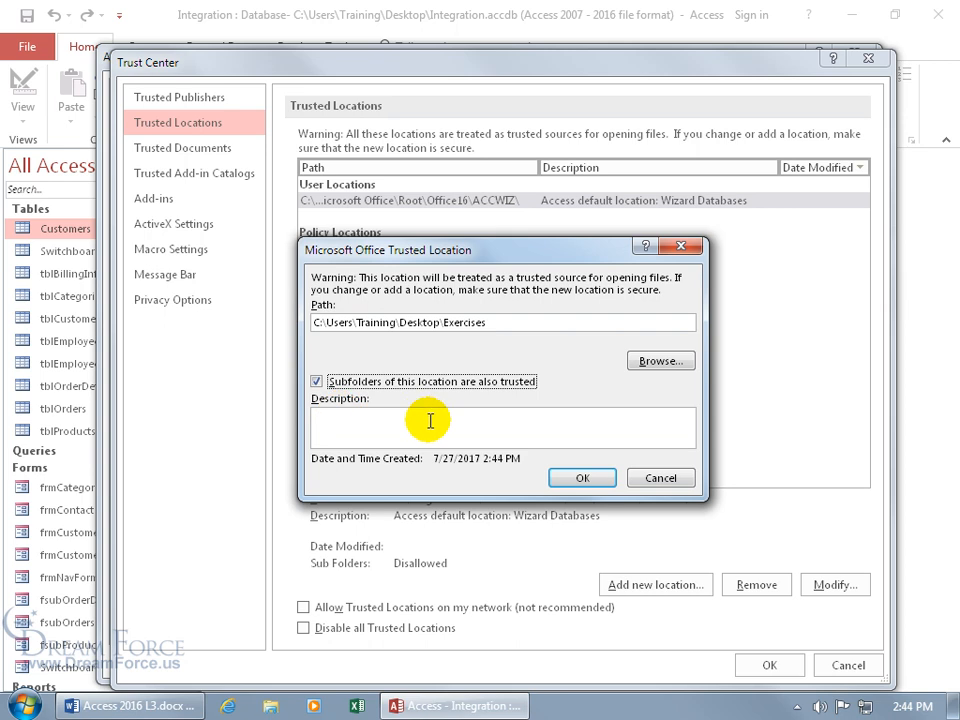
{"action": "left_click", "coordinate": [578, 477]}
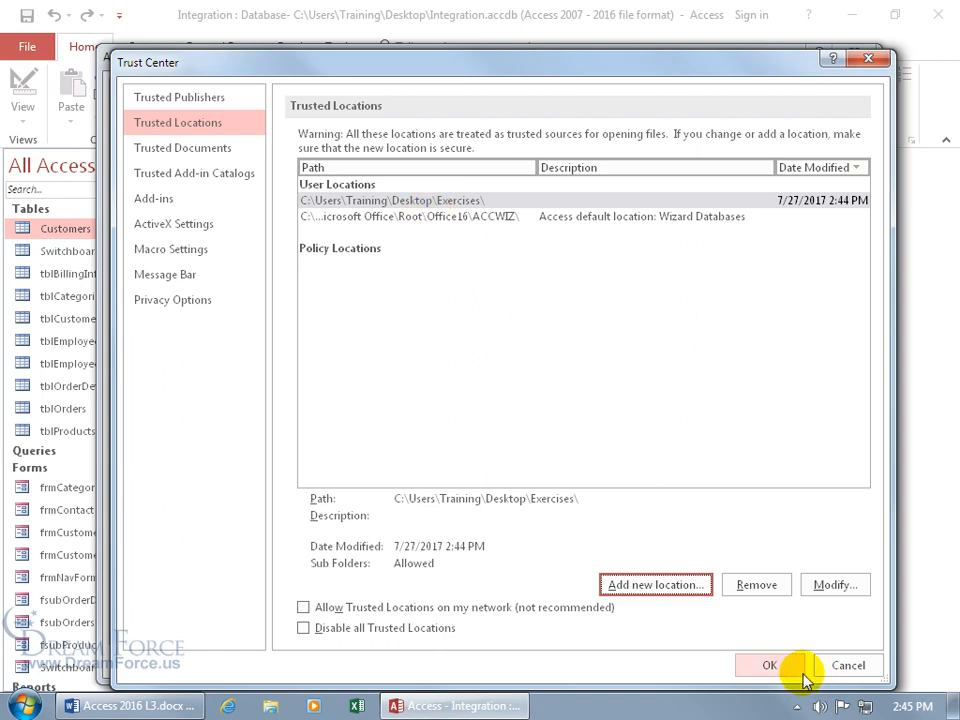
{"action": "left_click", "coordinate": [769, 665]}
{"action": "left_click", "coordinate": [752, 658]}
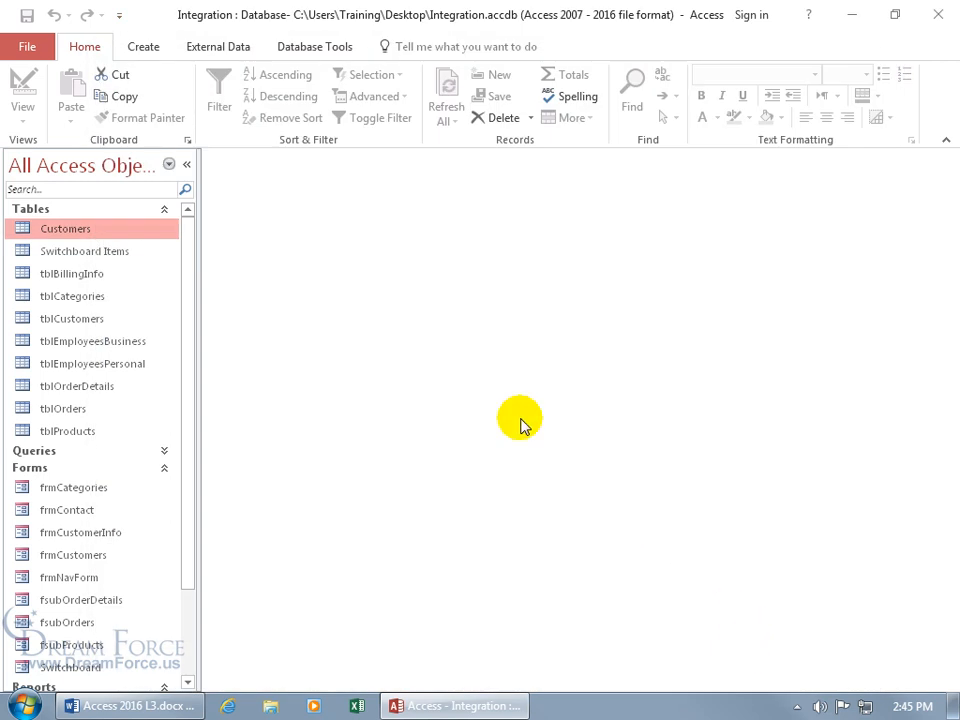
Step: Remove the Exercises path from Trusted Locations, then close Trust Center and Options
{"action": "left_click", "coordinate": [27, 47]}
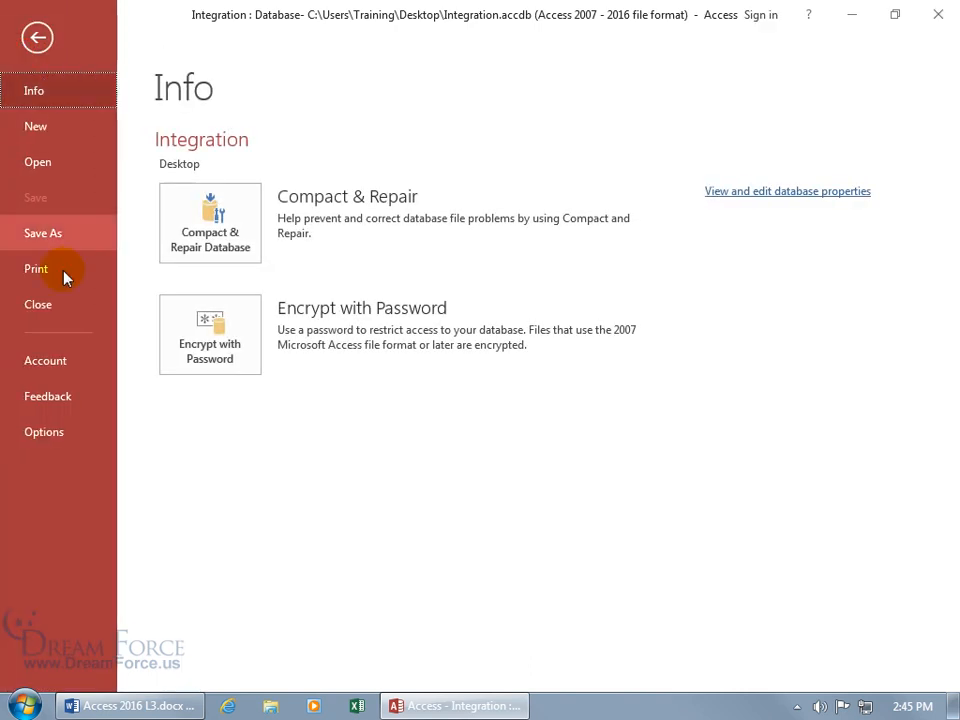
{"action": "left_click", "coordinate": [44, 432]}
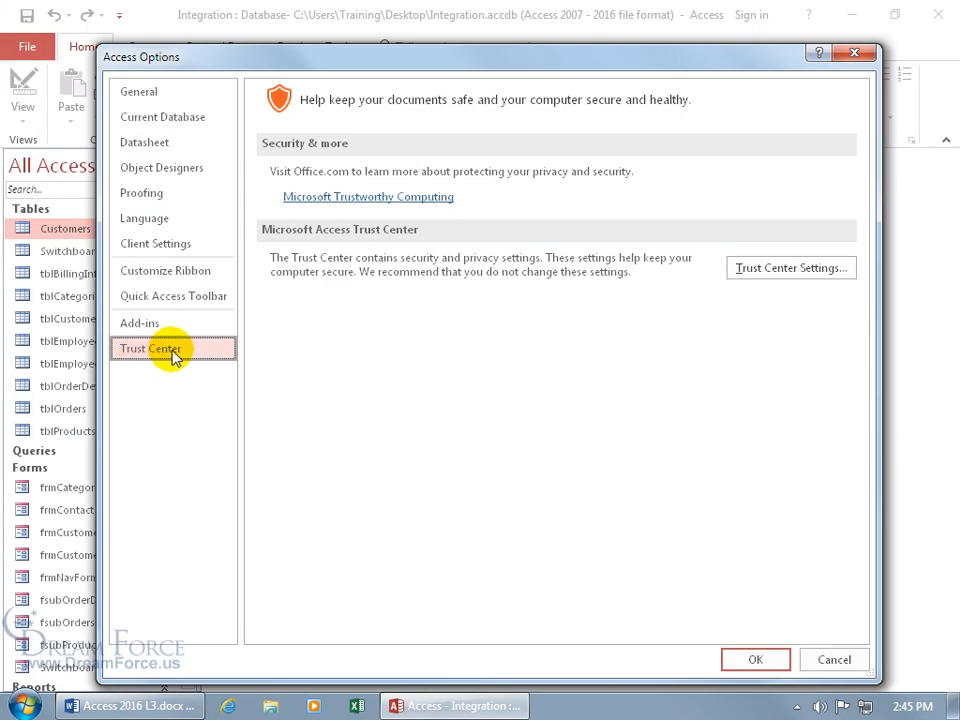
{"action": "left_click", "coordinate": [767, 270]}
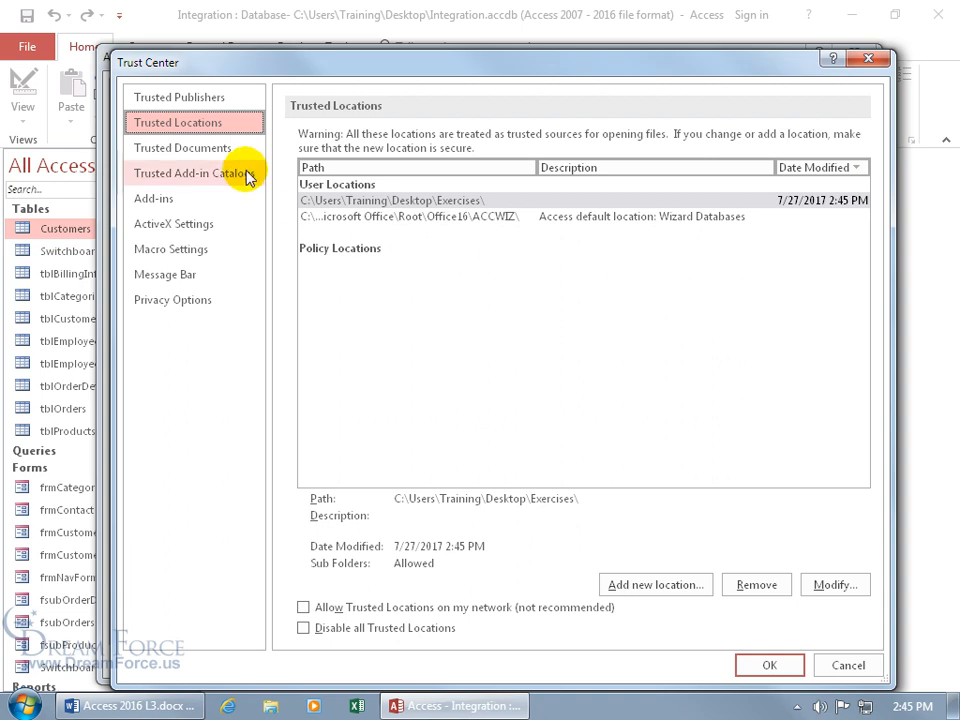
{"action": "left_click", "coordinate": [350, 201]}
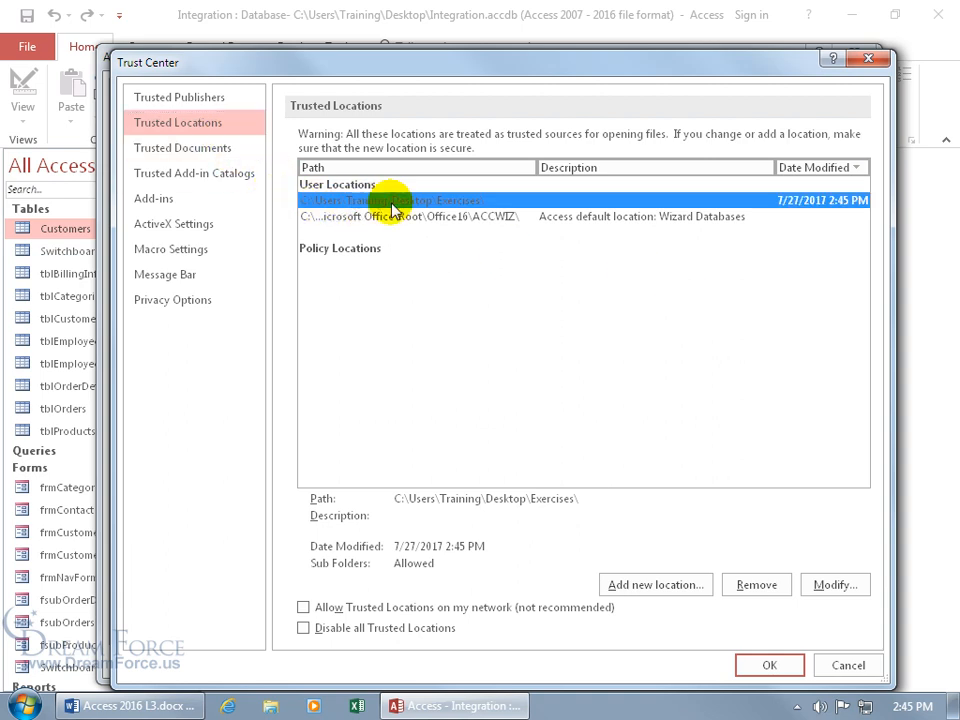
{"action": "left_click", "coordinate": [752, 583]}
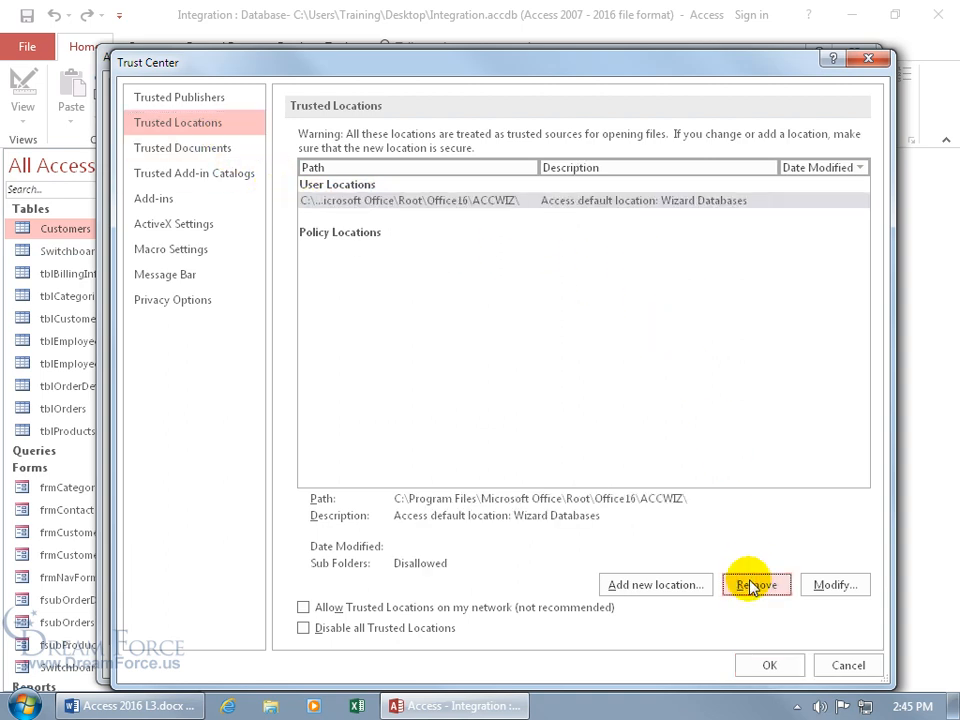
{"action": "left_click", "coordinate": [766, 665]}
{"action": "left_click", "coordinate": [760, 662]}
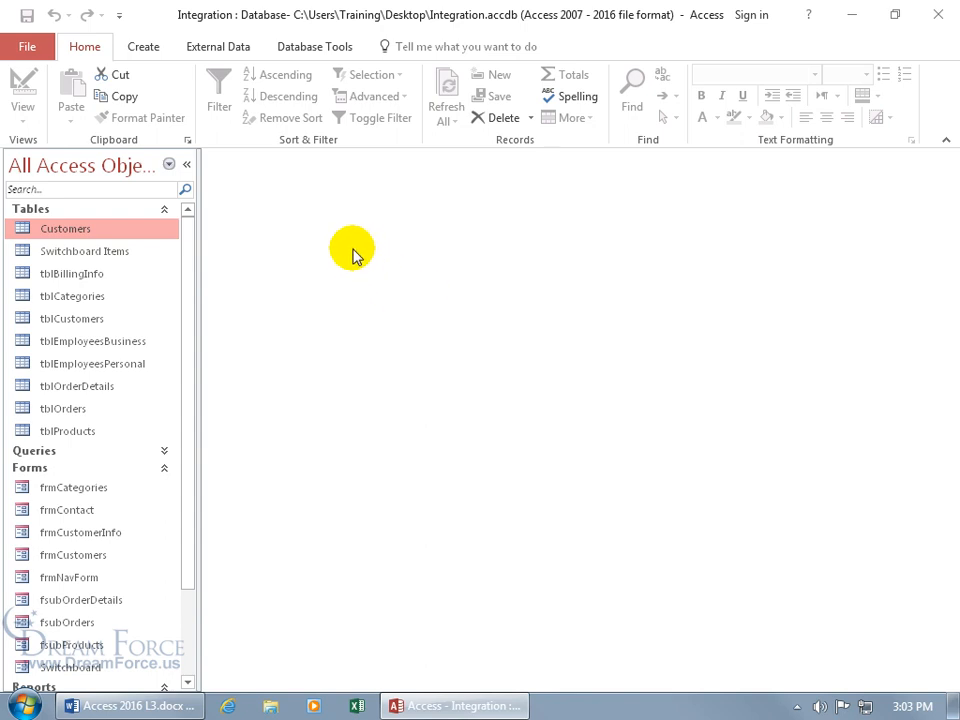
Step: Open the Visual Basic editor and the Protection tab of Database1 Properties
{"action": "left_click", "coordinate": [315, 52]}
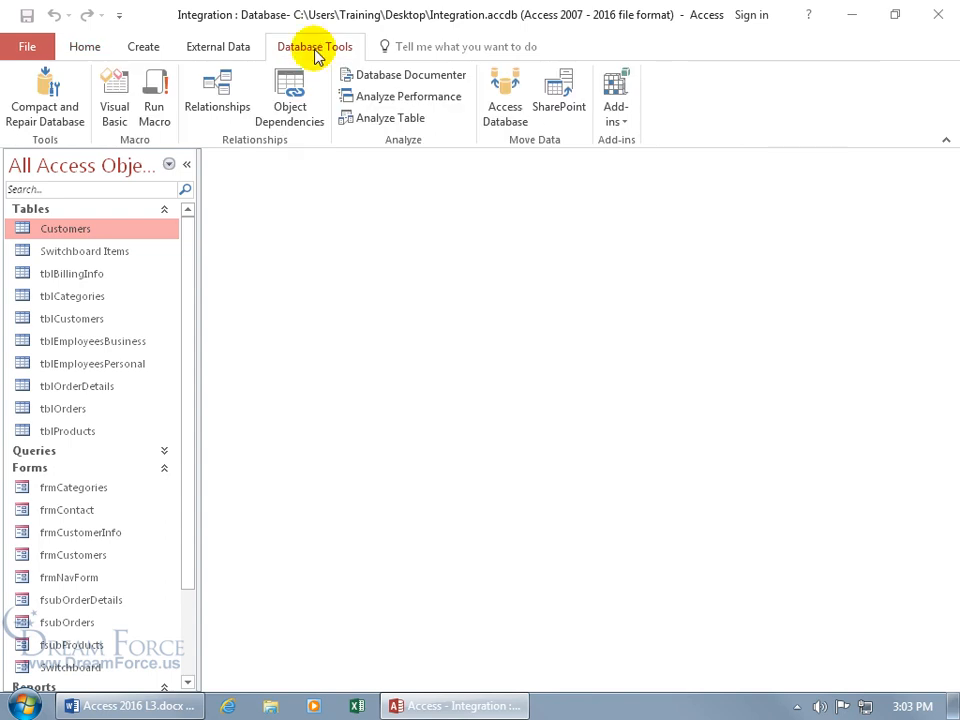
{"action": "left_click", "coordinate": [116, 112]}
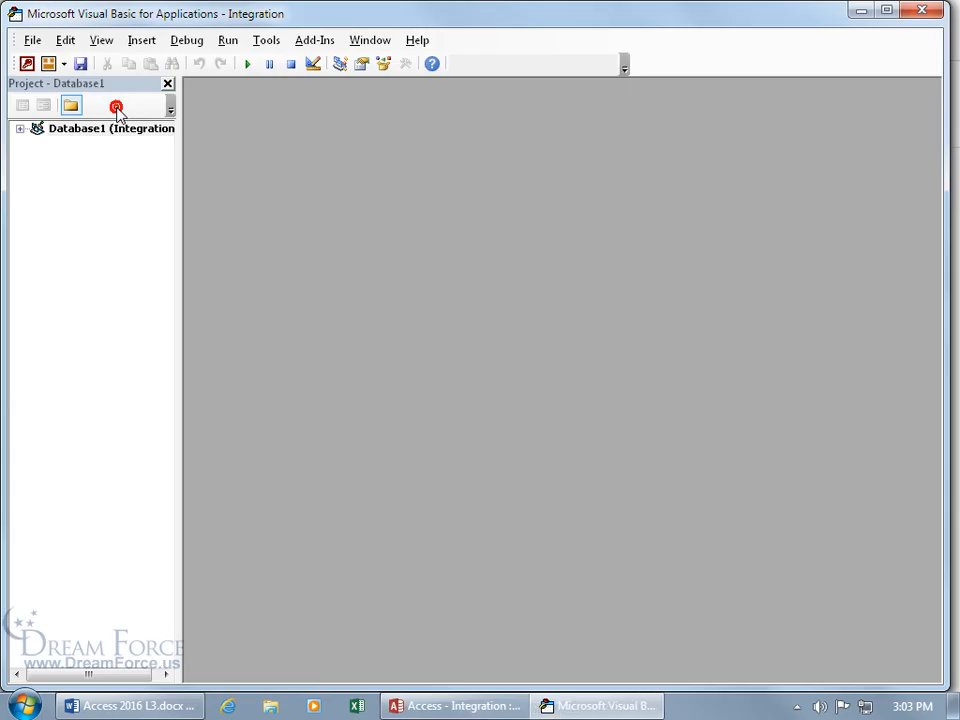
{"action": "left_click", "coordinate": [267, 46]}
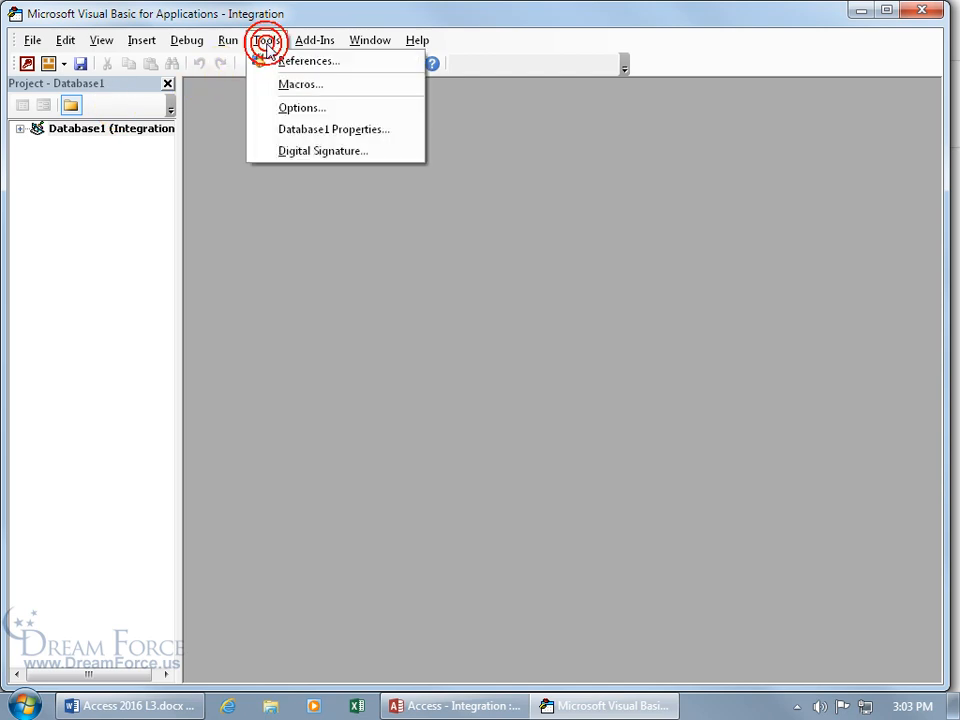
{"action": "left_click", "coordinate": [343, 131]}
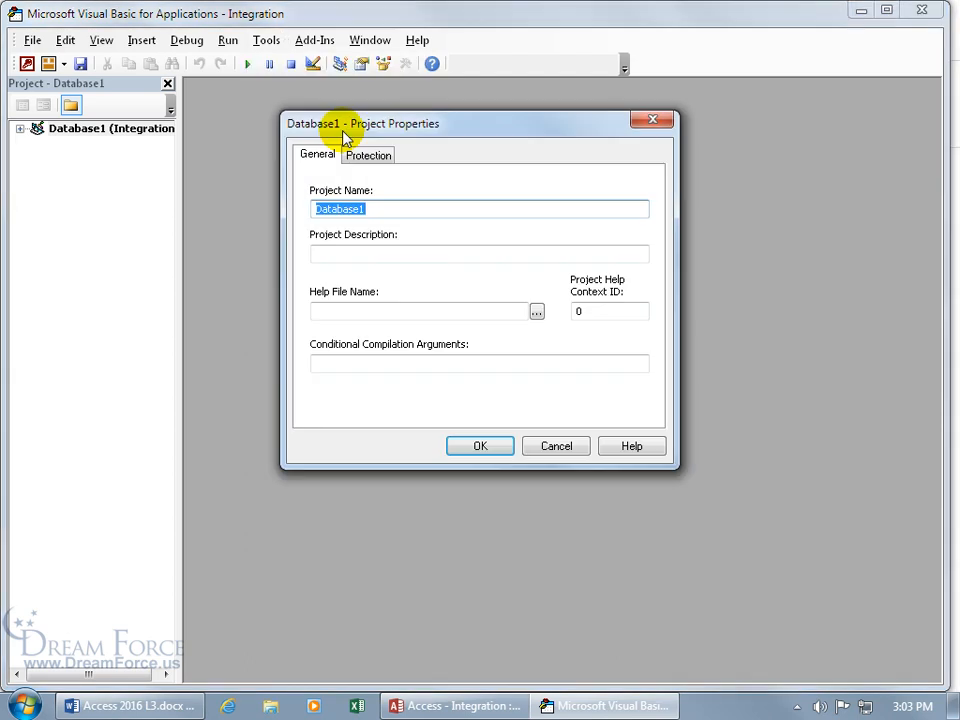
{"action": "left_click", "coordinate": [370, 160]}
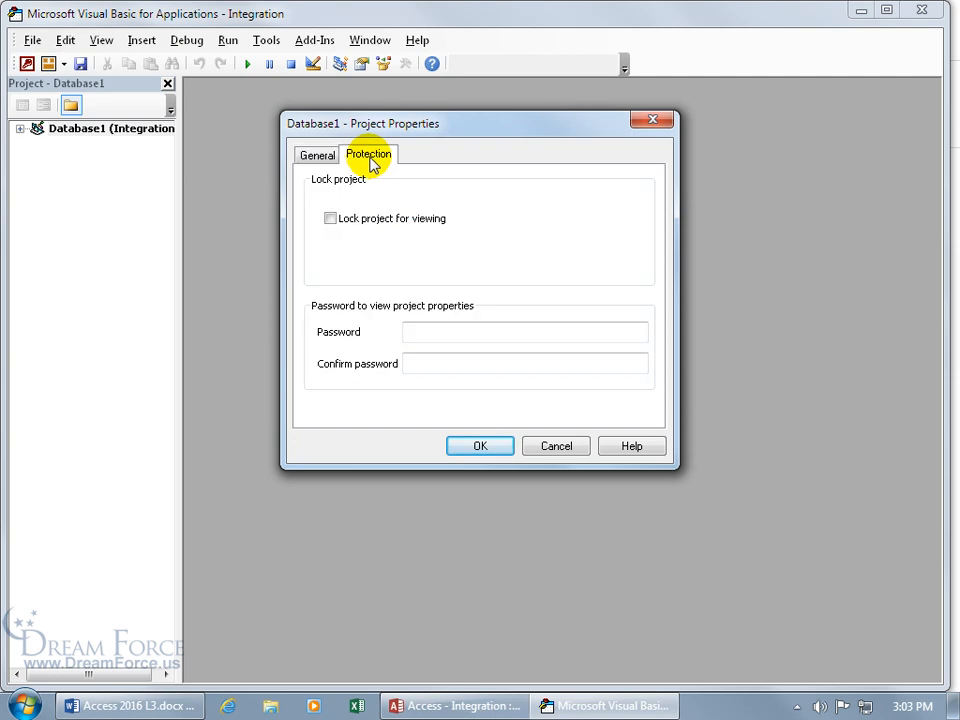
Step: Lock the project for viewing with a project password entered and confirmed
{"action": "left_click", "coordinate": [331, 218]}
{"action": "left_click", "coordinate": [444, 332]}
{"action": "type", "text": "1234"}
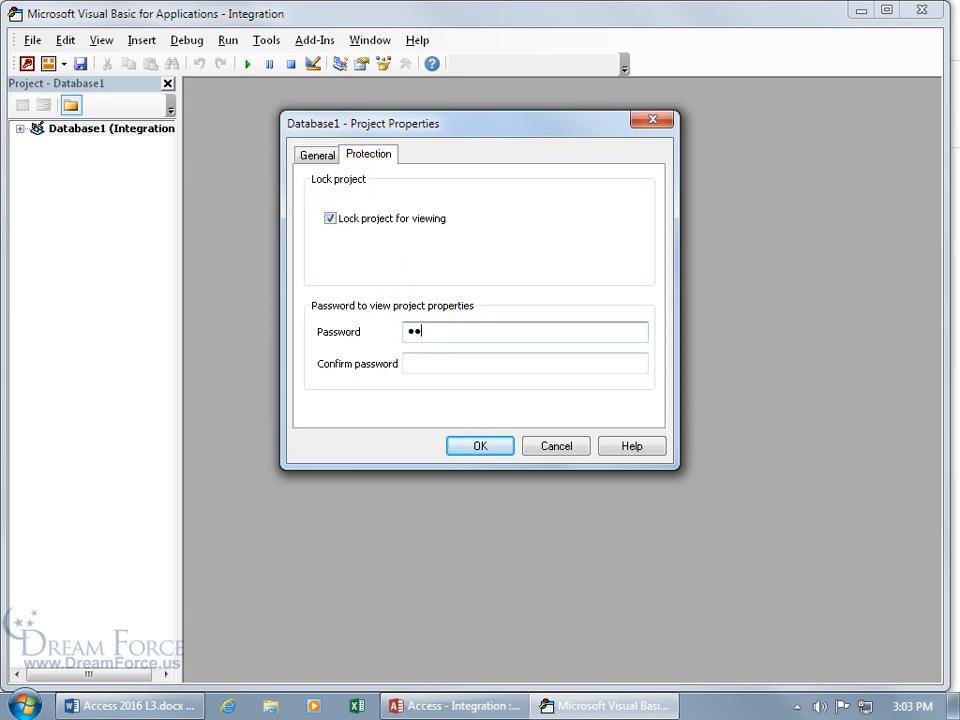
{"action": "key", "text": "Tab"}
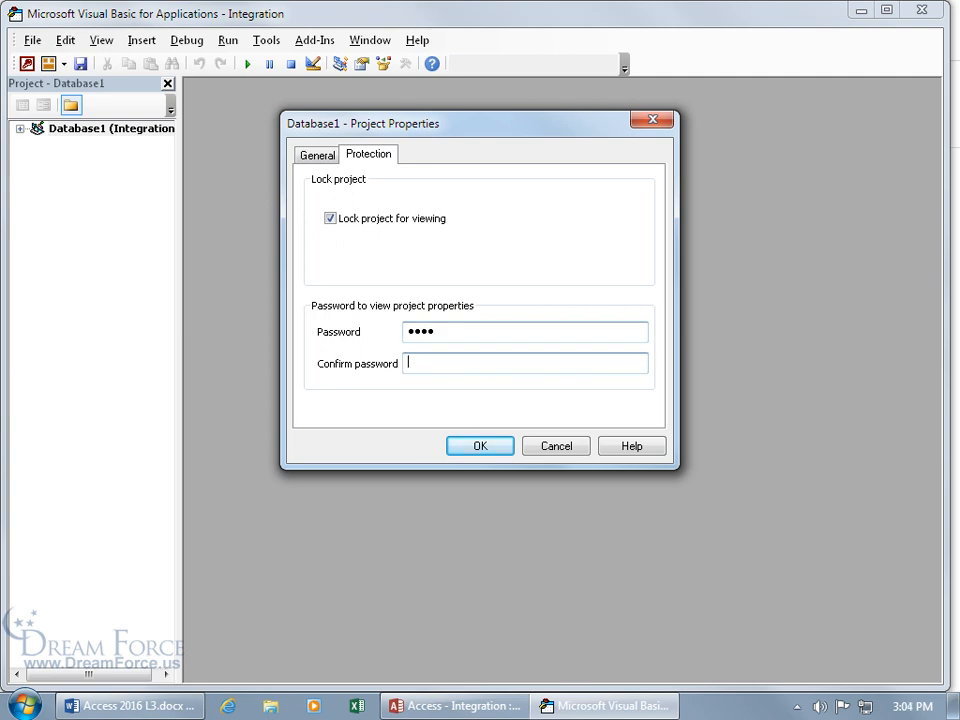
{"action": "type", "text": "1234"}
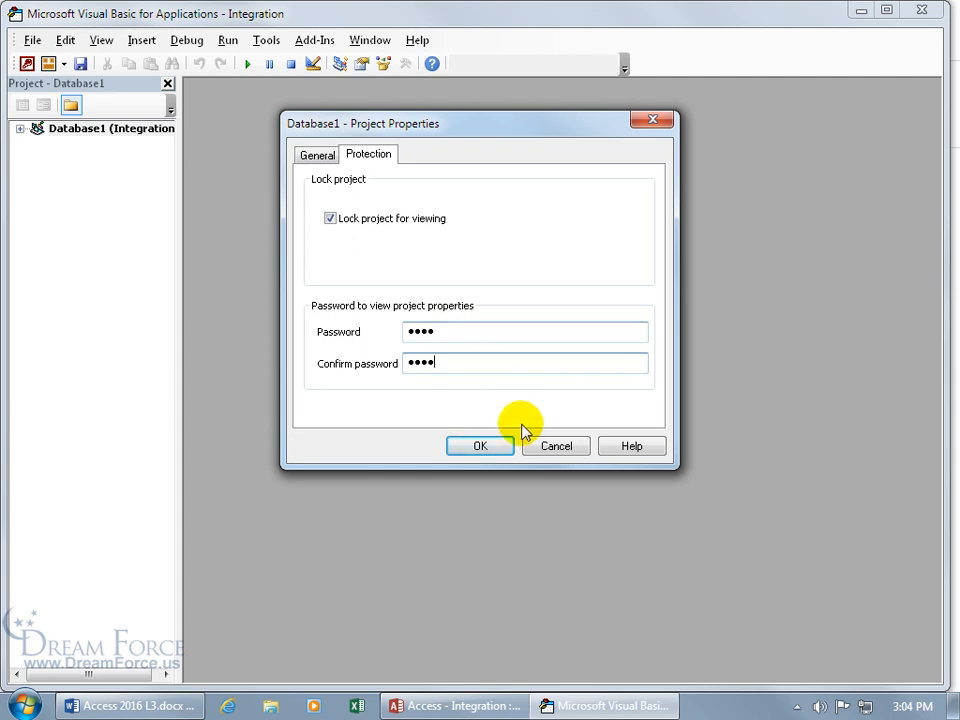
{"action": "left_click", "coordinate": [482, 447]}
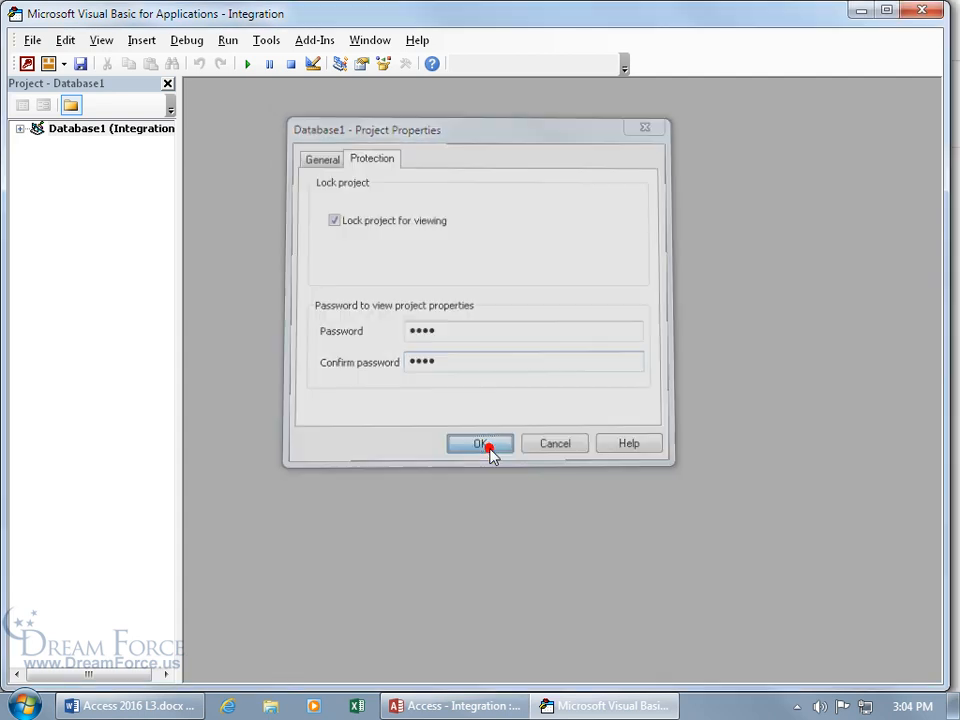
{"action": "left_click", "coordinate": [32, 40]}
Step: Close the editor and Access, reopen Integration from the desktop, and launch Visual Basic
{"action": "left_click", "coordinate": [70, 176]}
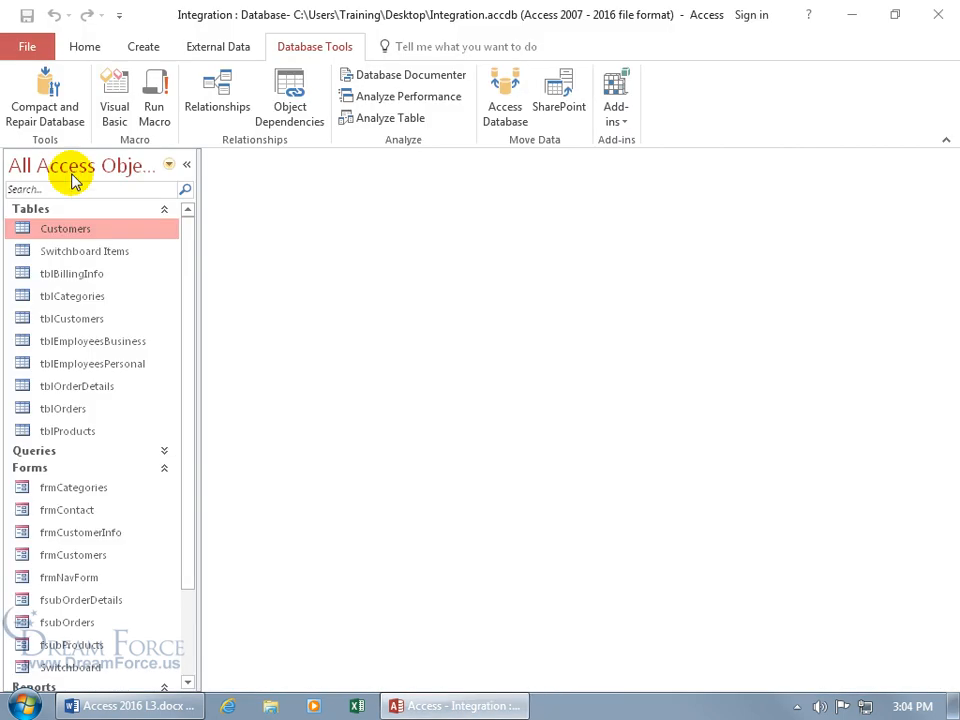
{"action": "left_click", "coordinate": [938, 14]}
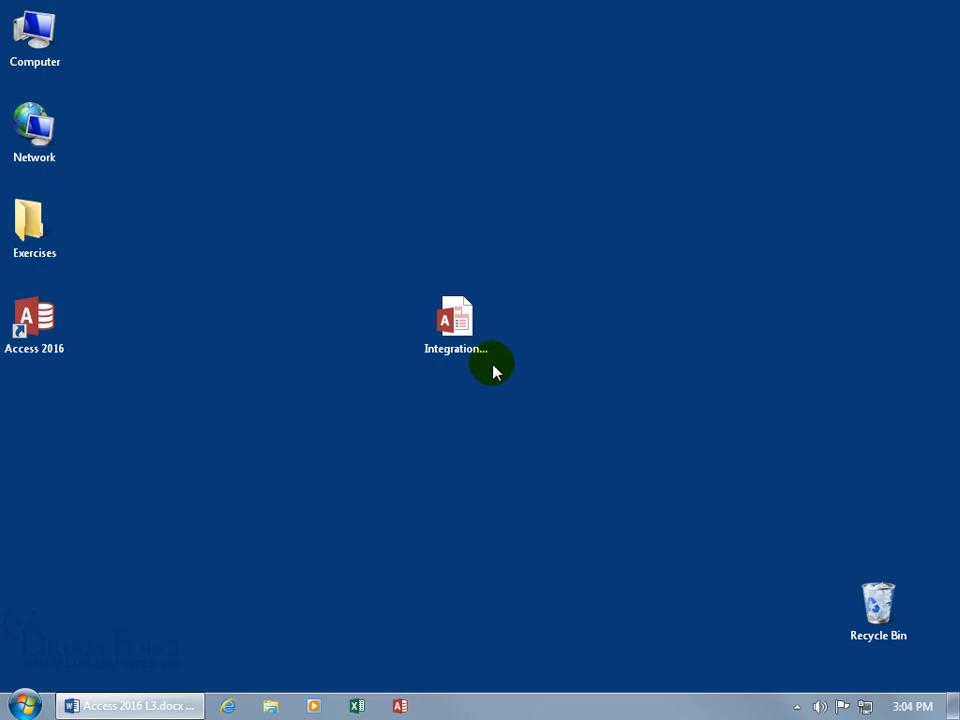
{"action": "double_click", "coordinate": [457, 322]}
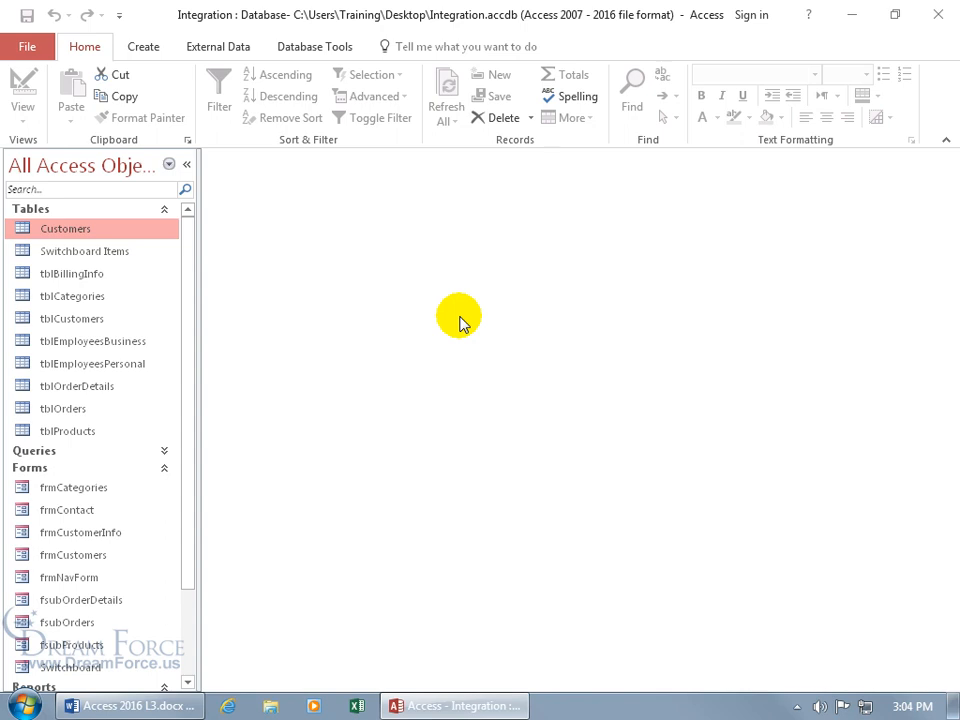
{"action": "left_click", "coordinate": [310, 52]}
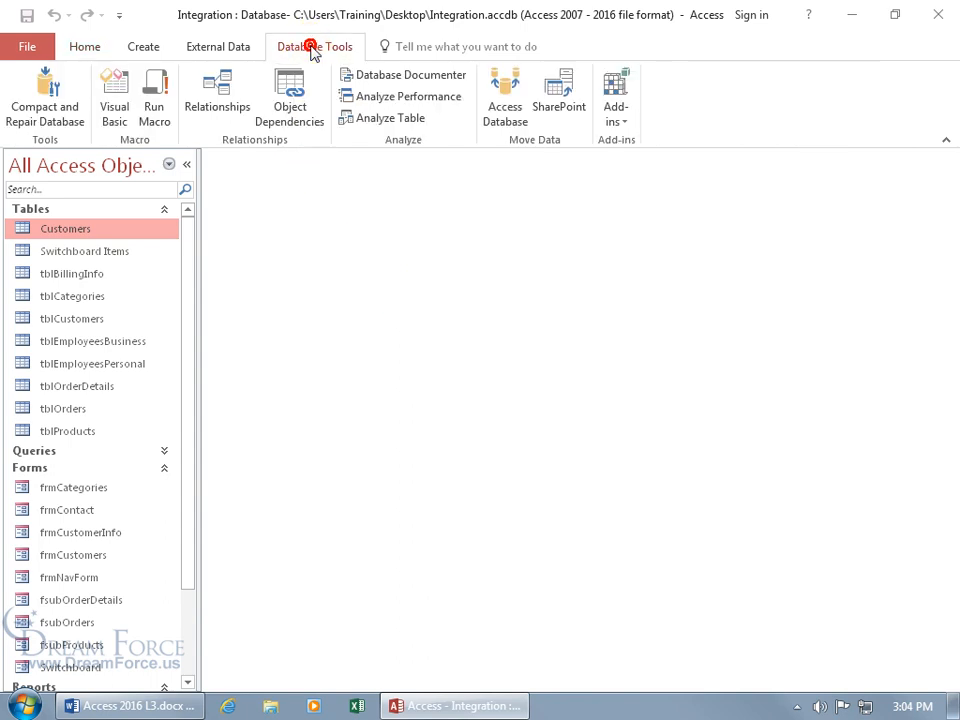
{"action": "left_click", "coordinate": [113, 117]}
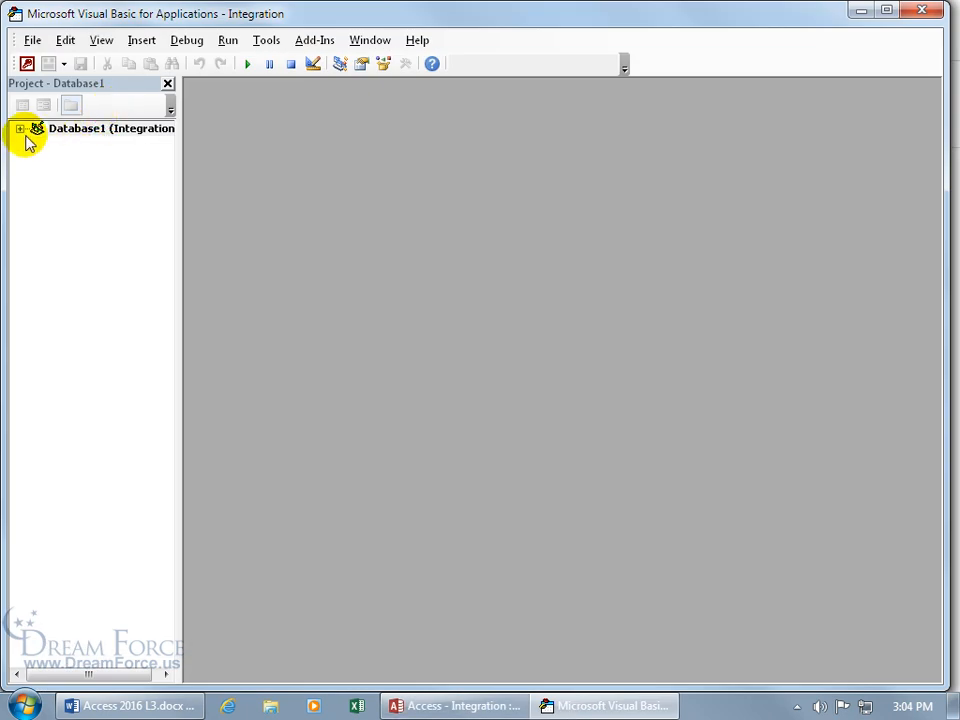
Step: Unlock Database1 with its password and open the frmCategories, fsubOrderDetails and fsubOrders modules
{"action": "left_click", "coordinate": [20, 129]}
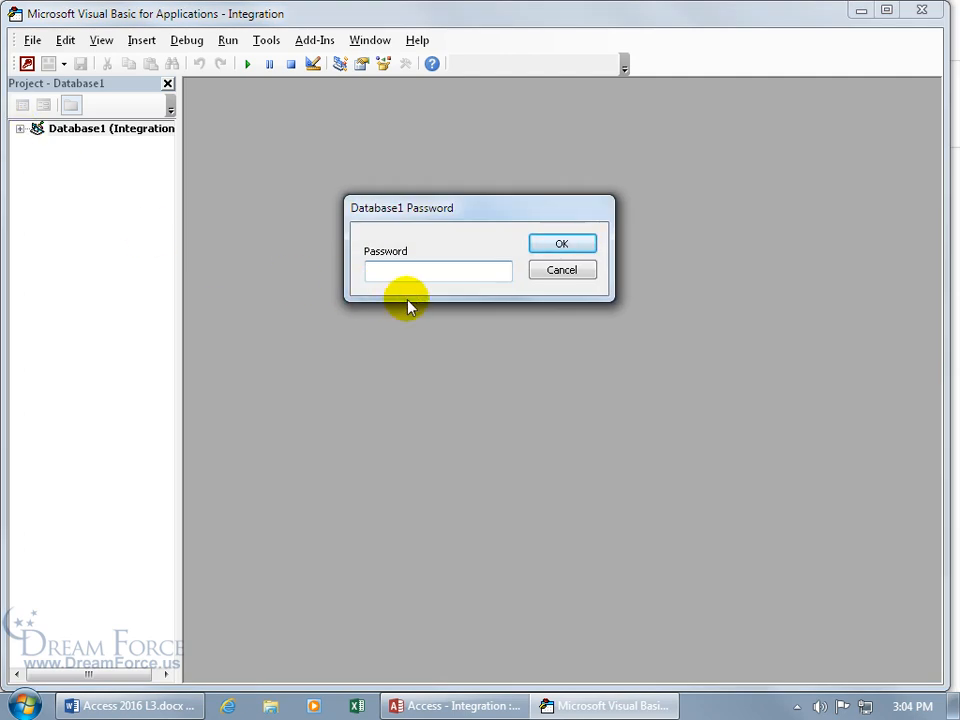
{"action": "type", "text": "12345"}
{"action": "key", "text": "Return"}
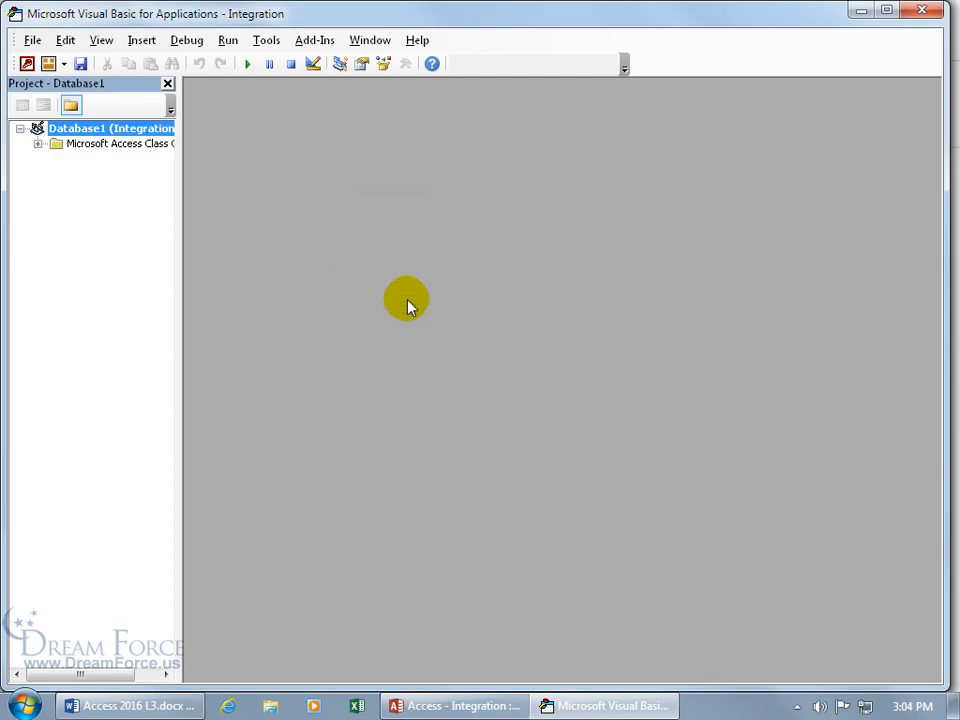
{"action": "left_click", "coordinate": [37, 144]}
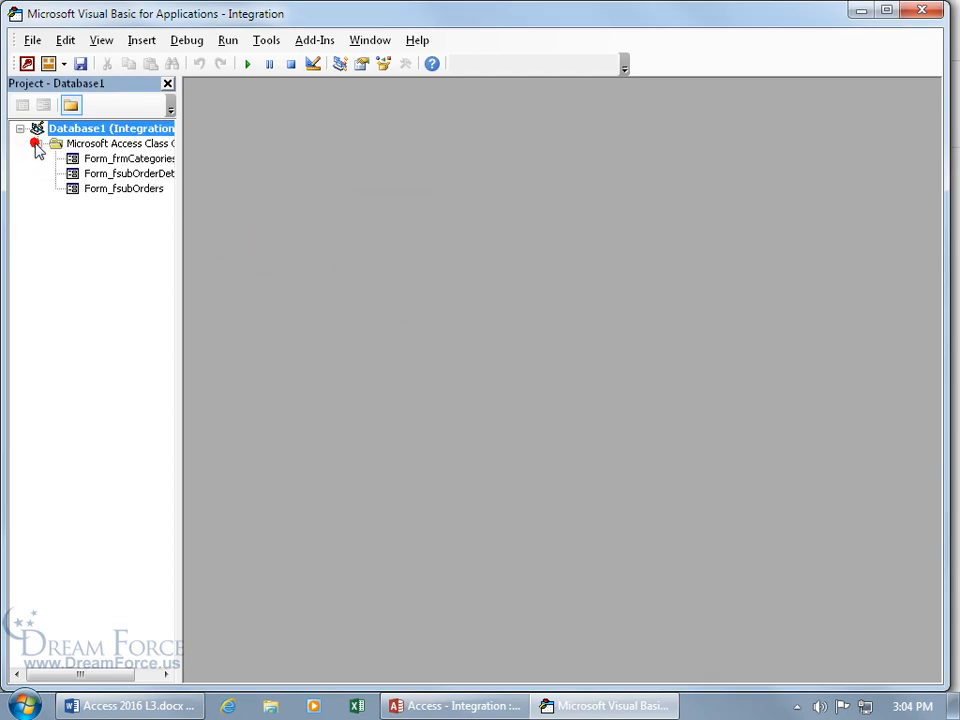
{"action": "left_click", "coordinate": [72, 160]}
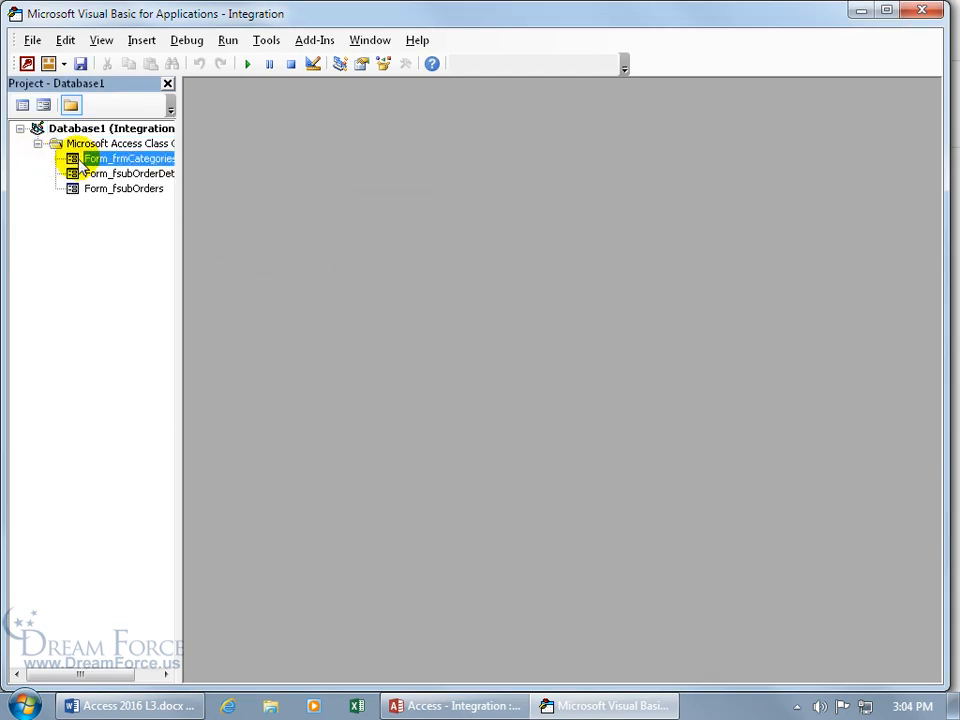
{"action": "double_click", "coordinate": [80, 163]}
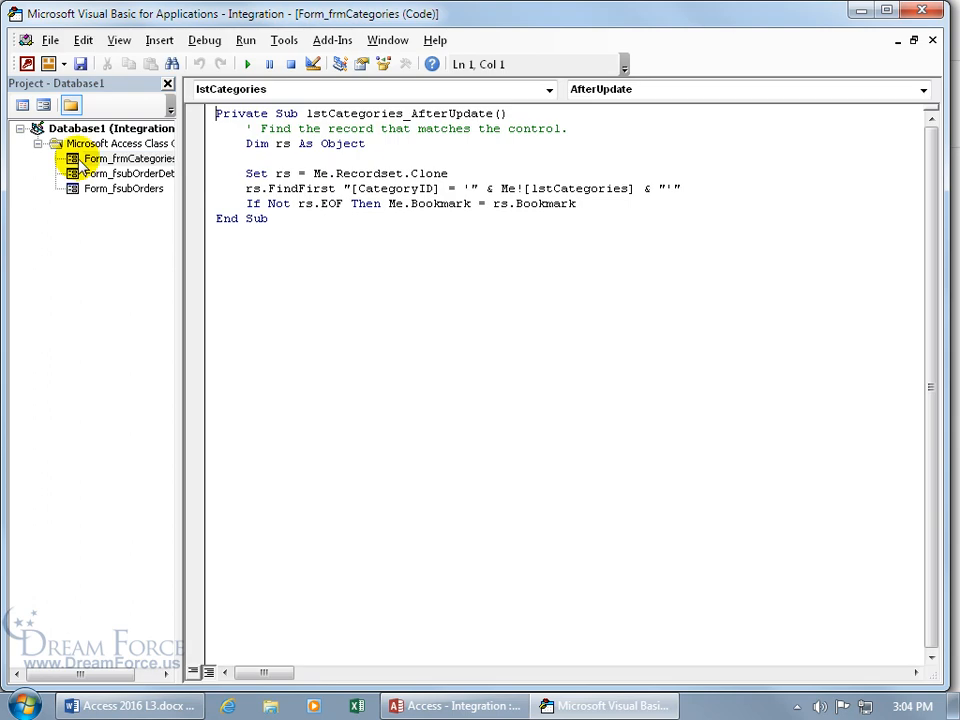
{"action": "left_click", "coordinate": [125, 175]}
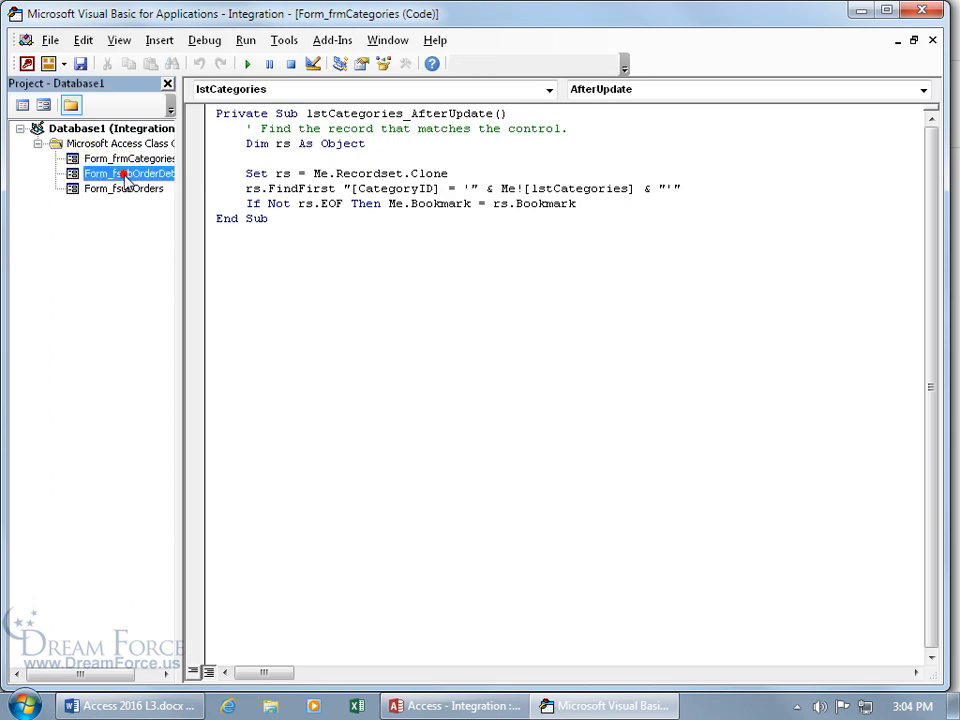
{"action": "double_click", "coordinate": [125, 175]}
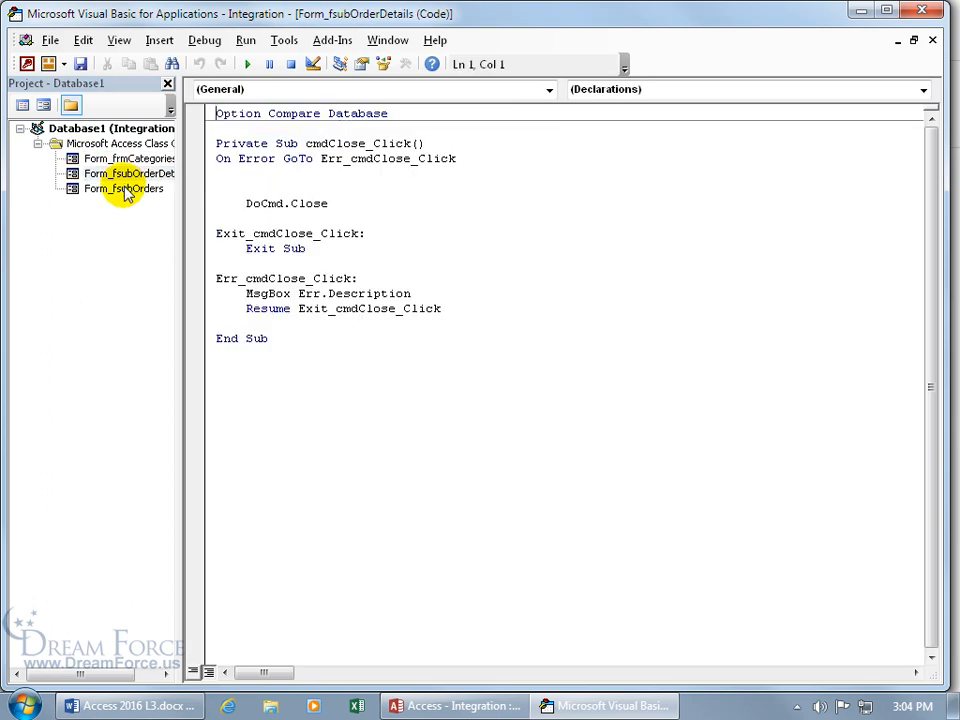
{"action": "double_click", "coordinate": [124, 189]}
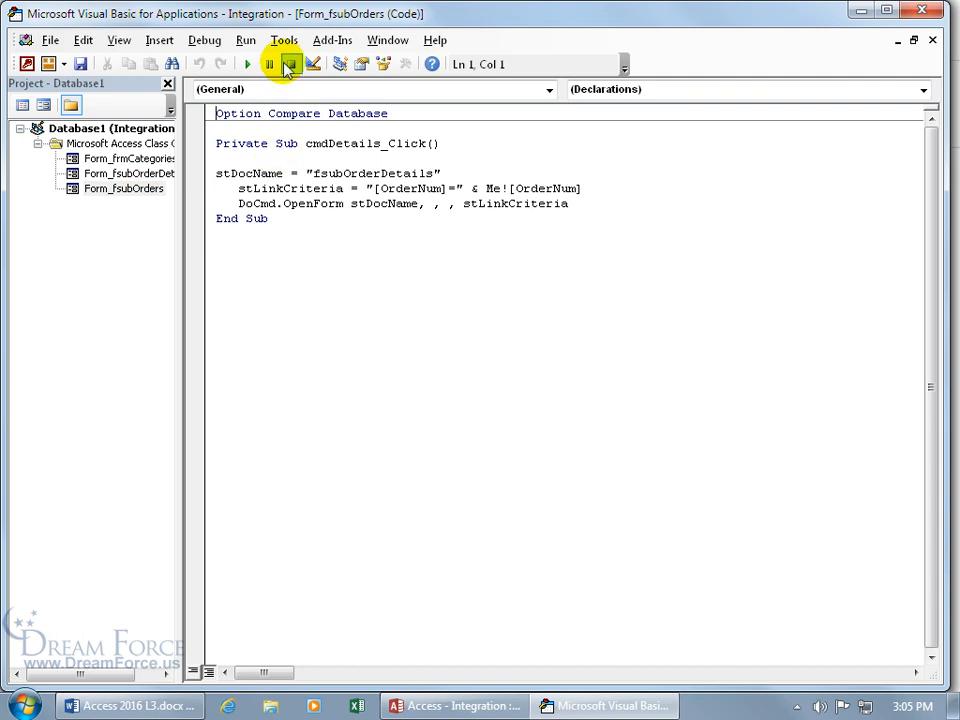
Step: In Database1 Properties > Protection, untick Lock project for viewing and clear both password fields
{"action": "left_click", "coordinate": [284, 41]}
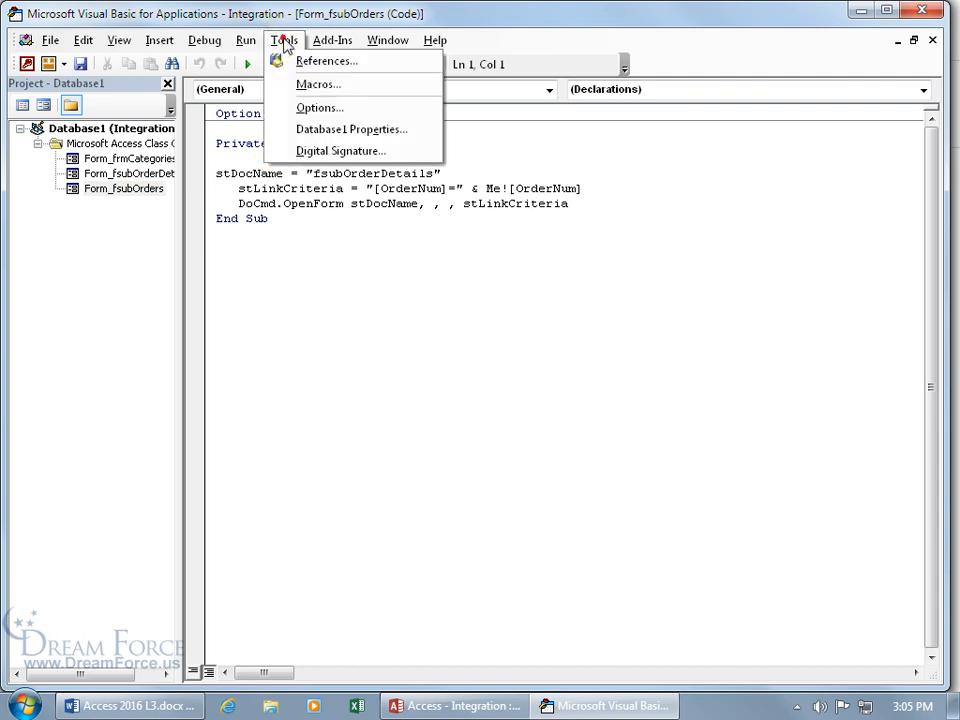
{"action": "left_click", "coordinate": [310, 133]}
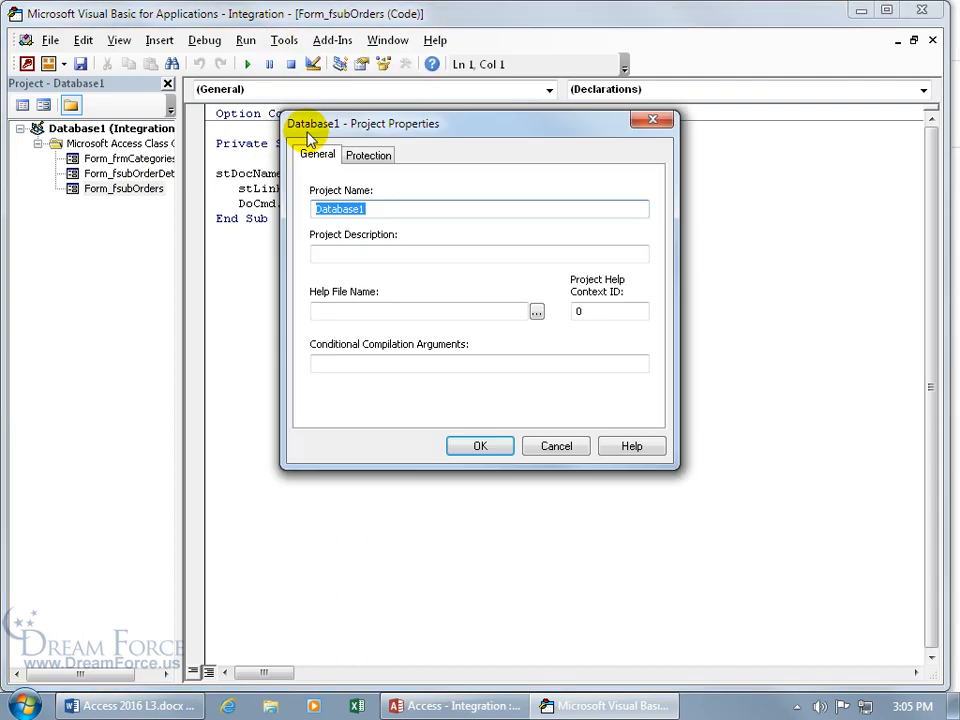
{"action": "left_click", "coordinate": [368, 154]}
{"action": "left_click", "coordinate": [330, 218]}
{"action": "left_click_drag", "start_coordinate": [457, 334], "coordinate": [362, 341]}
{"action": "key", "text": "Delete"}
{"action": "double_click", "coordinate": [424, 362]}
{"action": "key", "text": "Delete"}
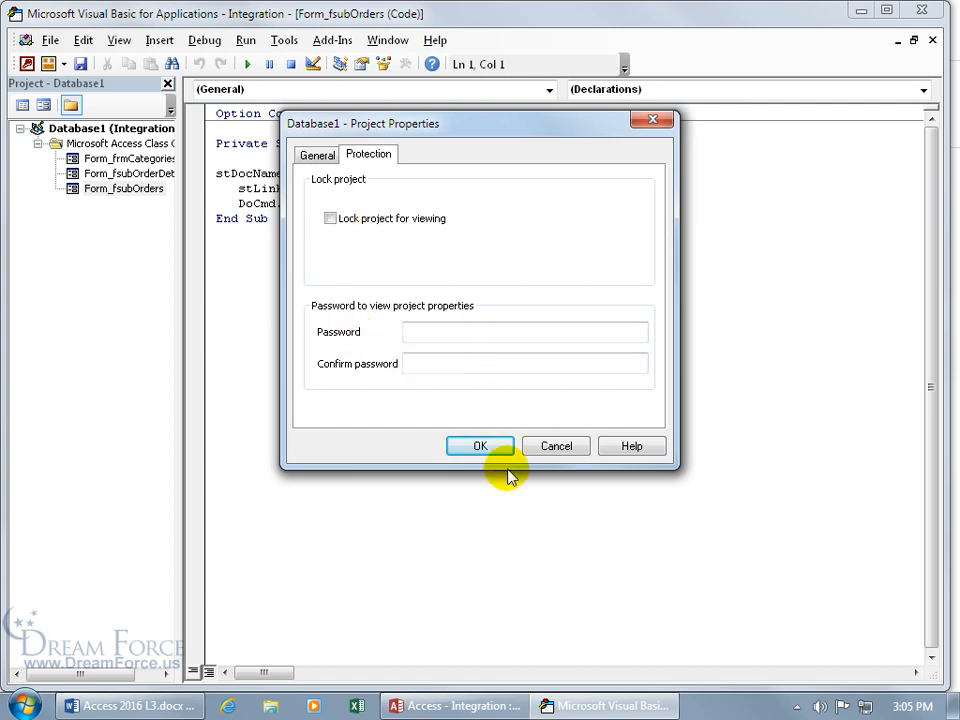
{"action": "left_click", "coordinate": [484, 445]}
Step: Close and return to Access, close Integration, and reopen it from the desktop
{"action": "left_click", "coordinate": [48, 40]}
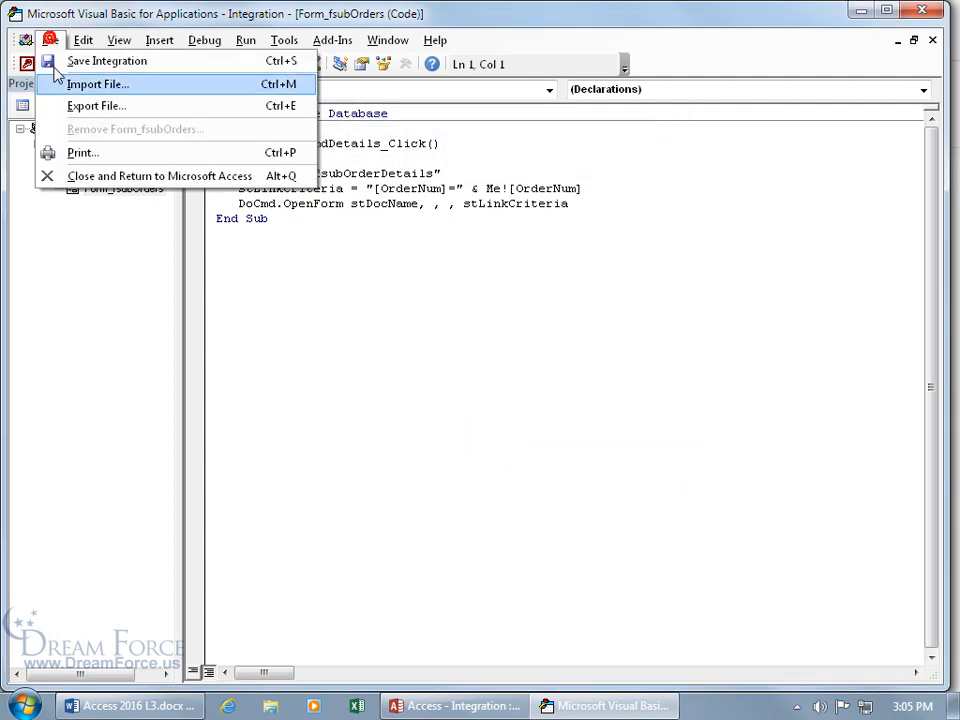
{"action": "left_click", "coordinate": [78, 177]}
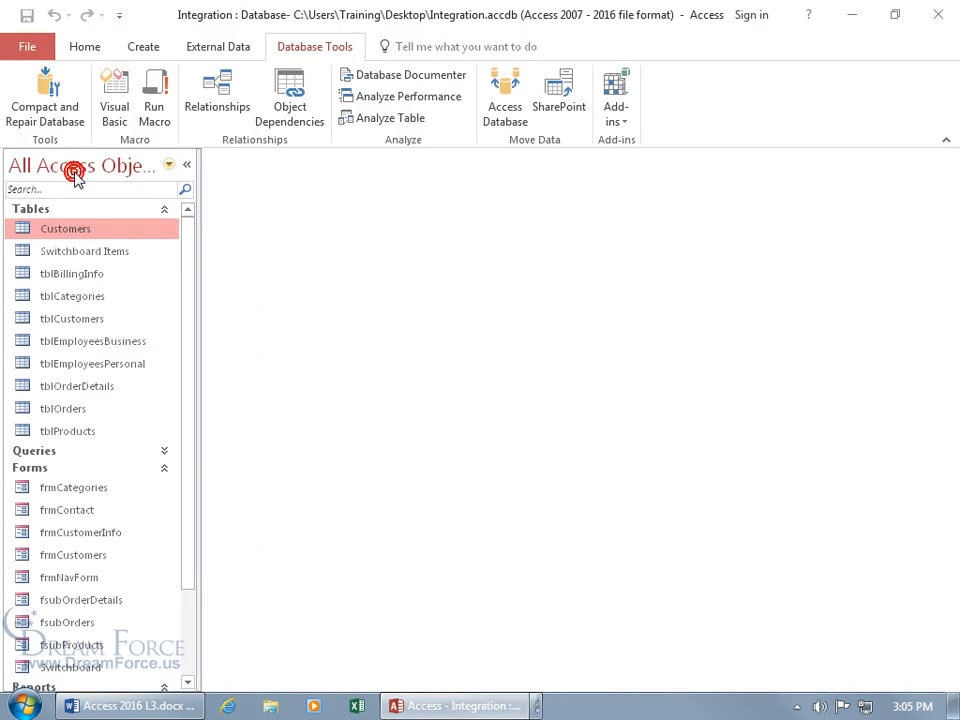
{"action": "left_click", "coordinate": [928, 12]}
{"action": "double_click", "coordinate": [474, 330]}
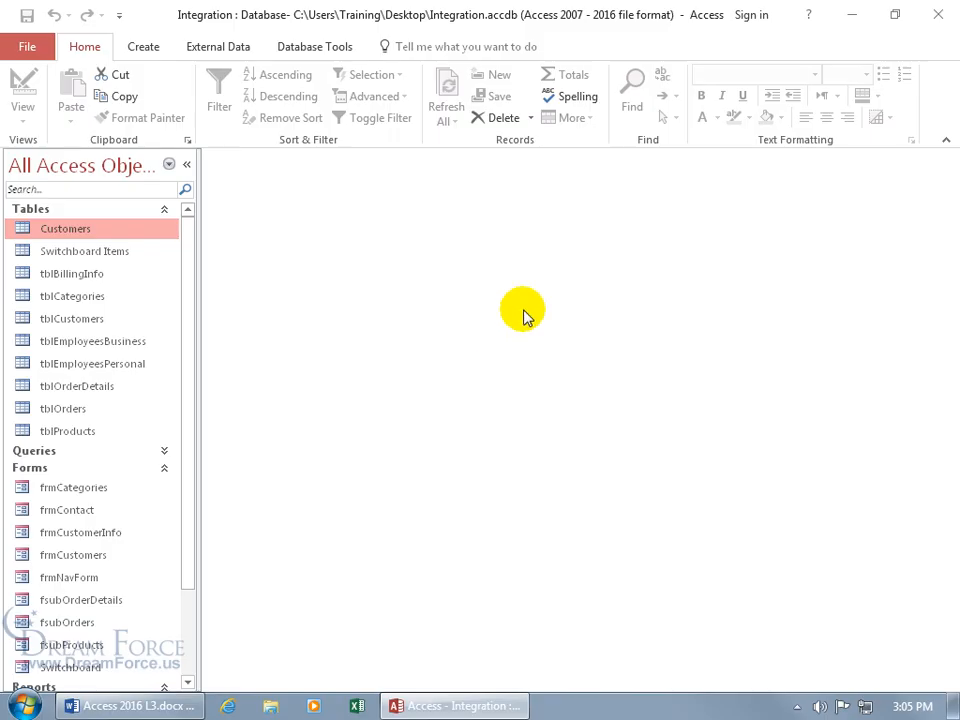
{"action": "left_click", "coordinate": [324, 48]}
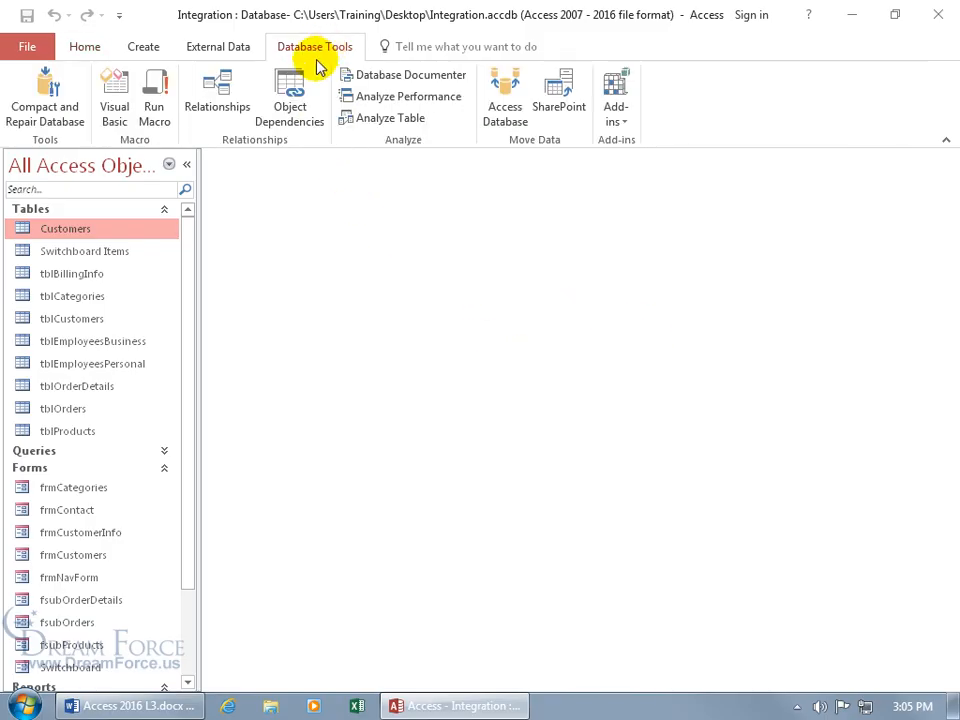
{"action": "left_click", "coordinate": [112, 105]}
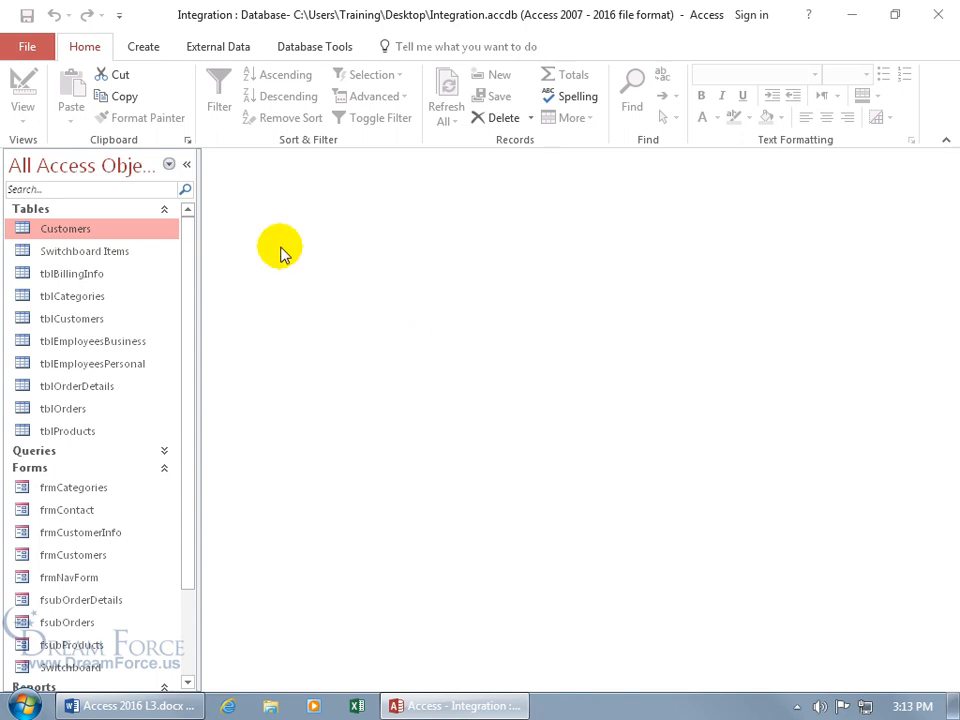
Step: Use Save As > Make ACCDE to save Integration.accde on the Desktop, then close Access
{"action": "left_click", "coordinate": [24, 44]}
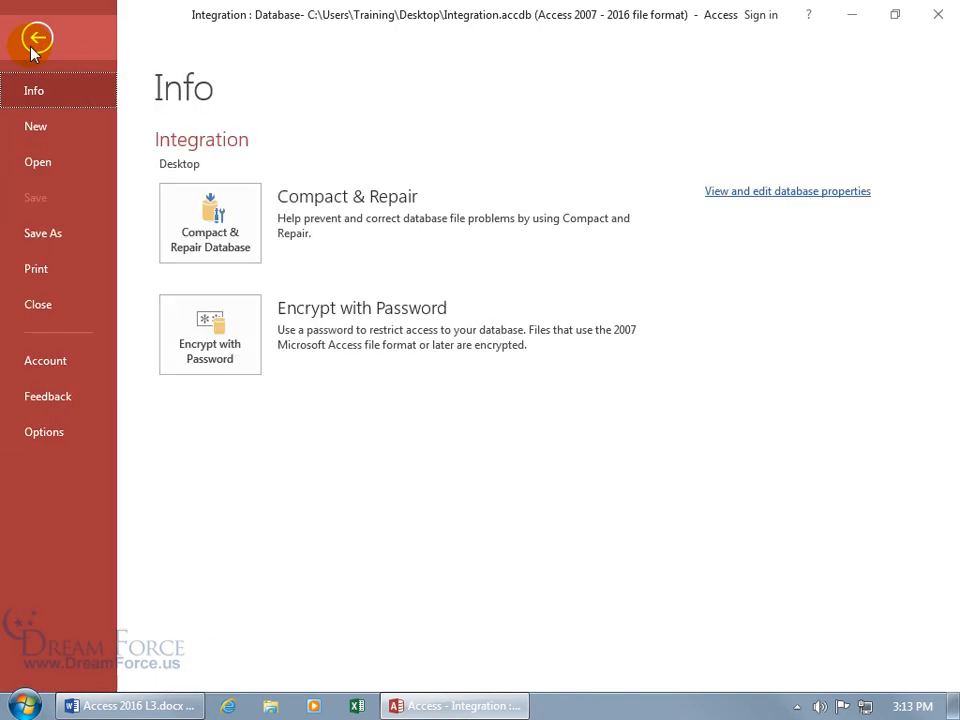
{"action": "left_click", "coordinate": [44, 235]}
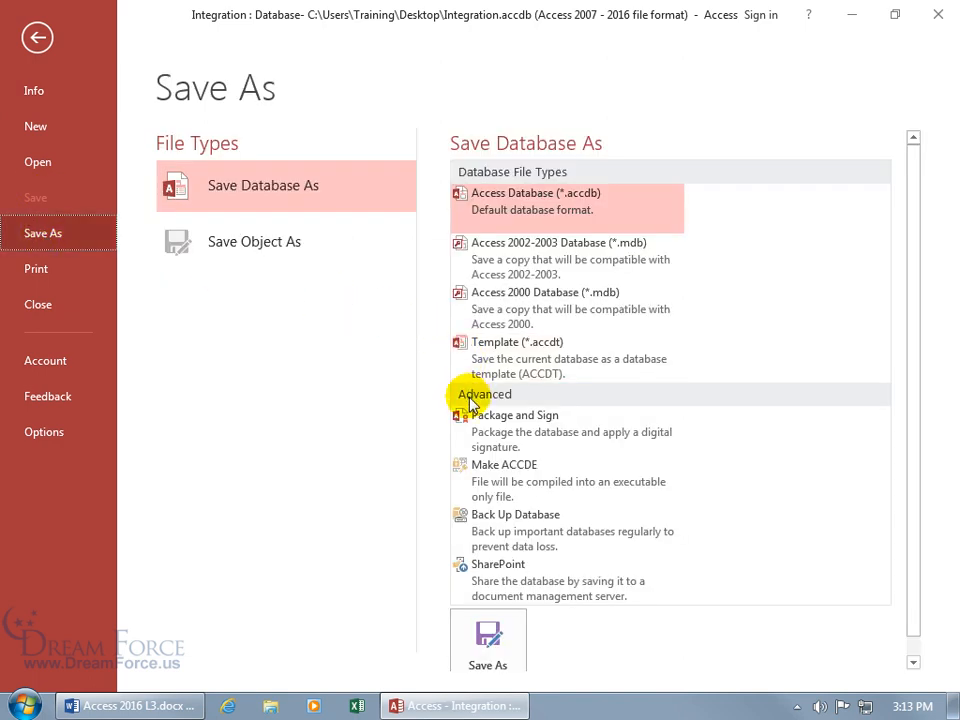
{"action": "left_click", "coordinate": [528, 498]}
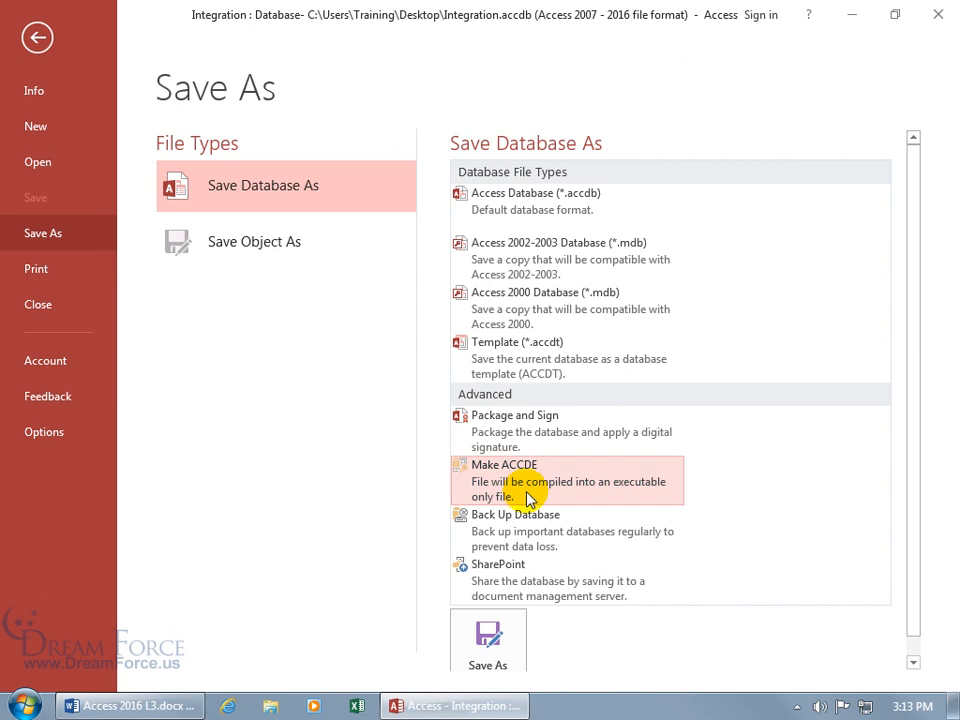
{"action": "left_click", "coordinate": [500, 630]}
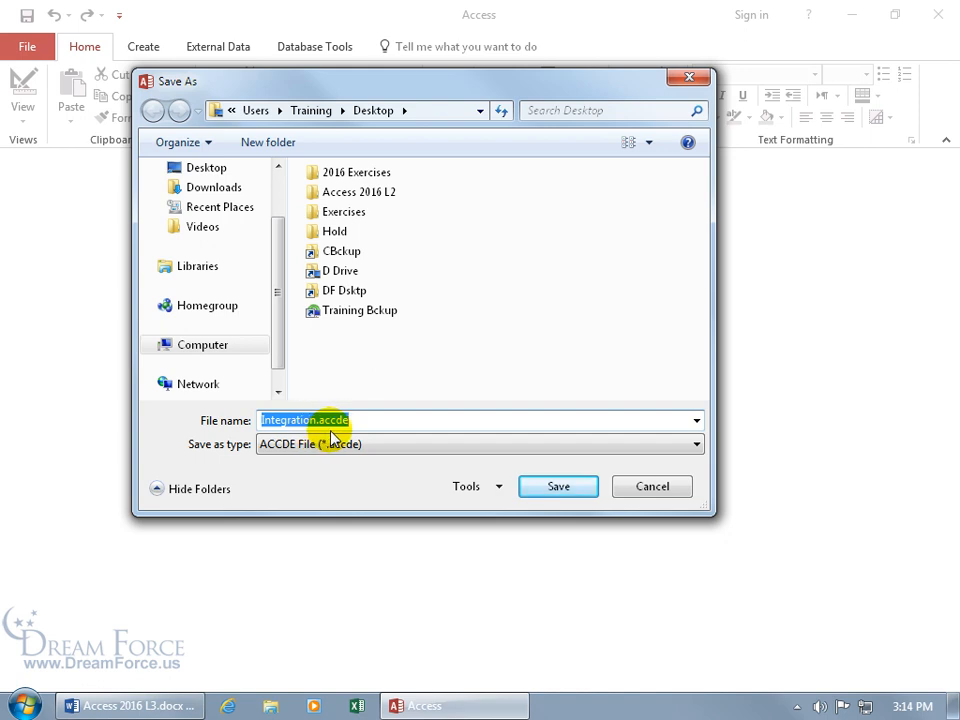
{"action": "left_click", "coordinate": [572, 494]}
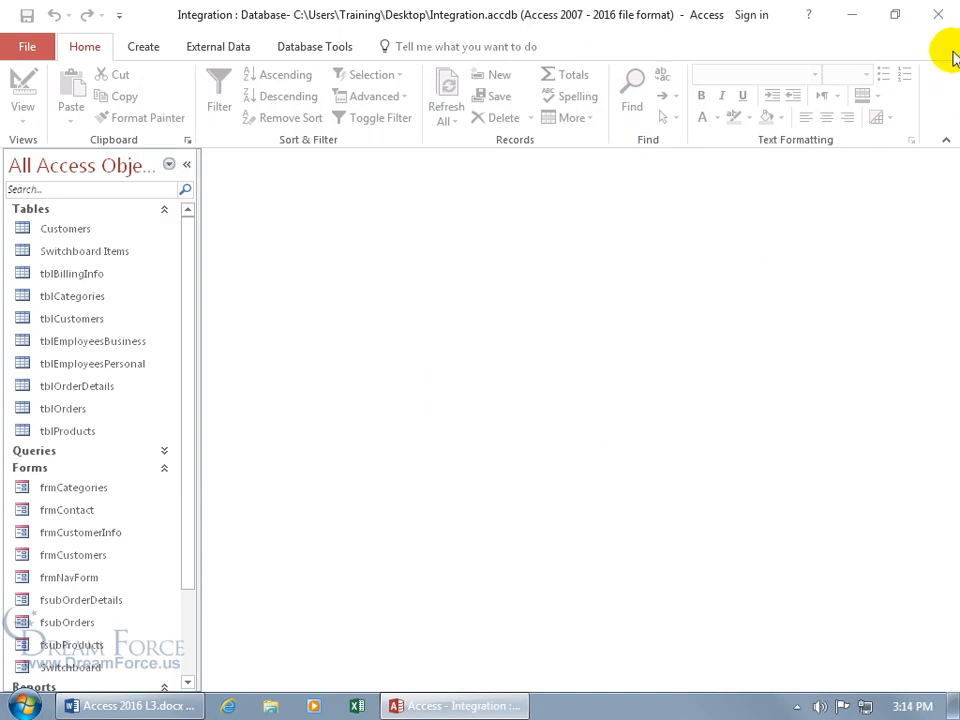
{"action": "left_click", "coordinate": [938, 14]}
Step: Move Integration.accde under Integration.accdb, keep its name, and open it in Access
{"action": "left_click", "coordinate": [465, 338]}
{"action": "left_click_drag", "start_coordinate": [40, 413], "coordinate": [478, 400]}
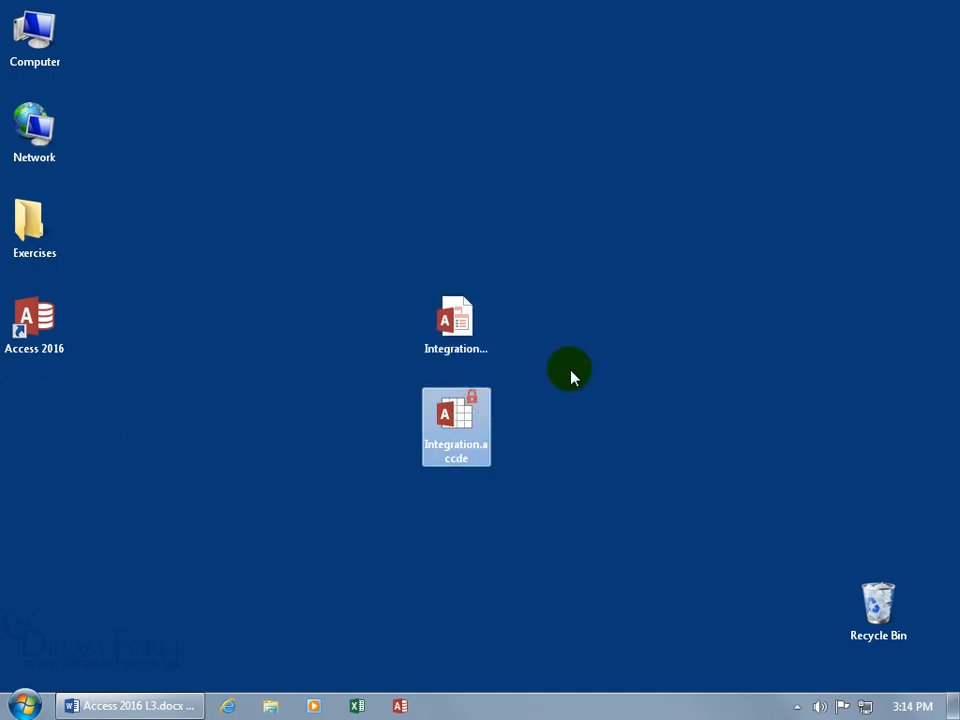
{"action": "left_click", "coordinate": [473, 419]}
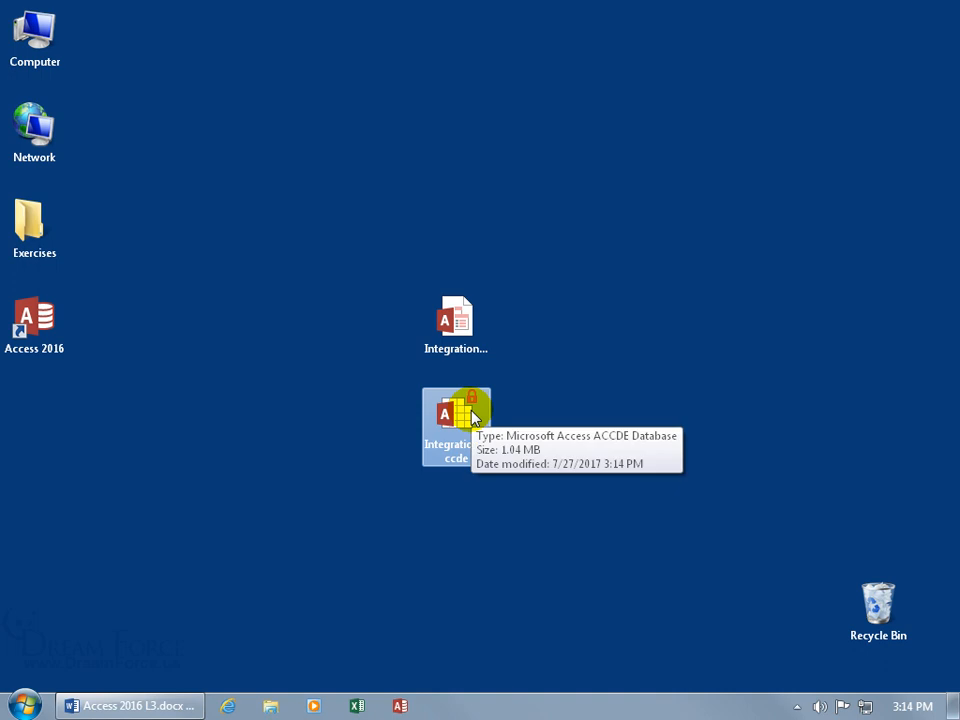
{"action": "left_click", "coordinate": [448, 448]}
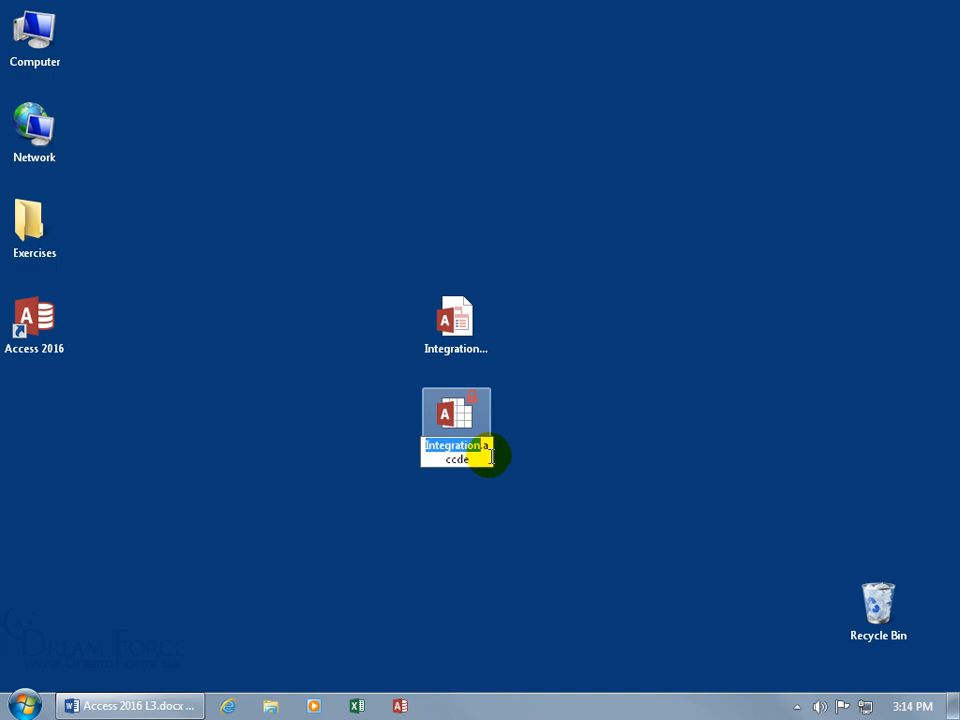
{"action": "left_click", "coordinate": [514, 454]}
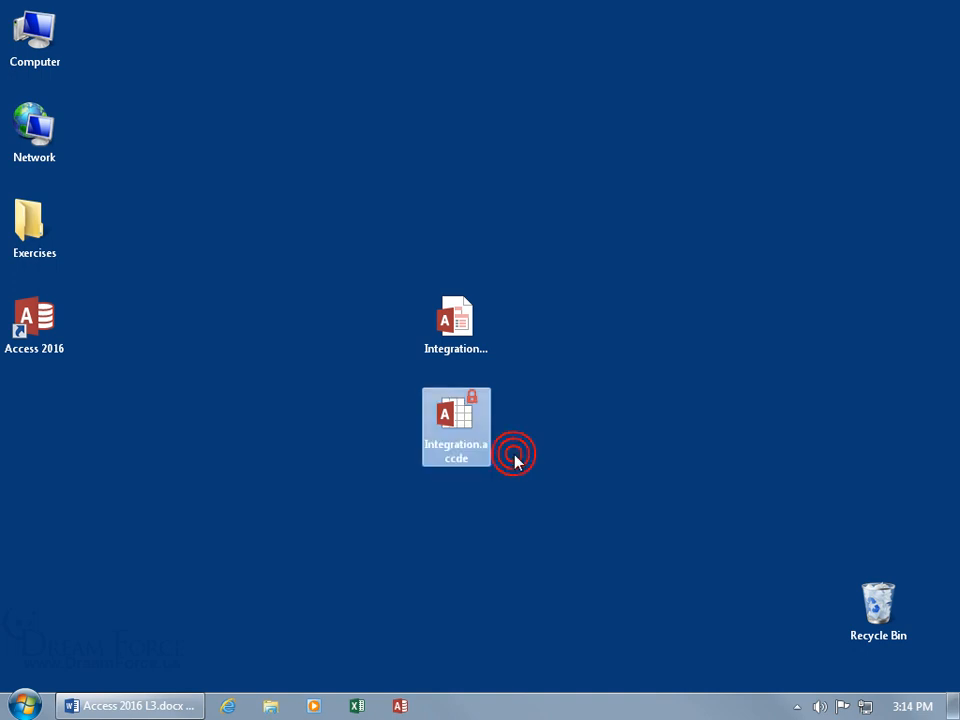
{"action": "double_click", "coordinate": [465, 422]}
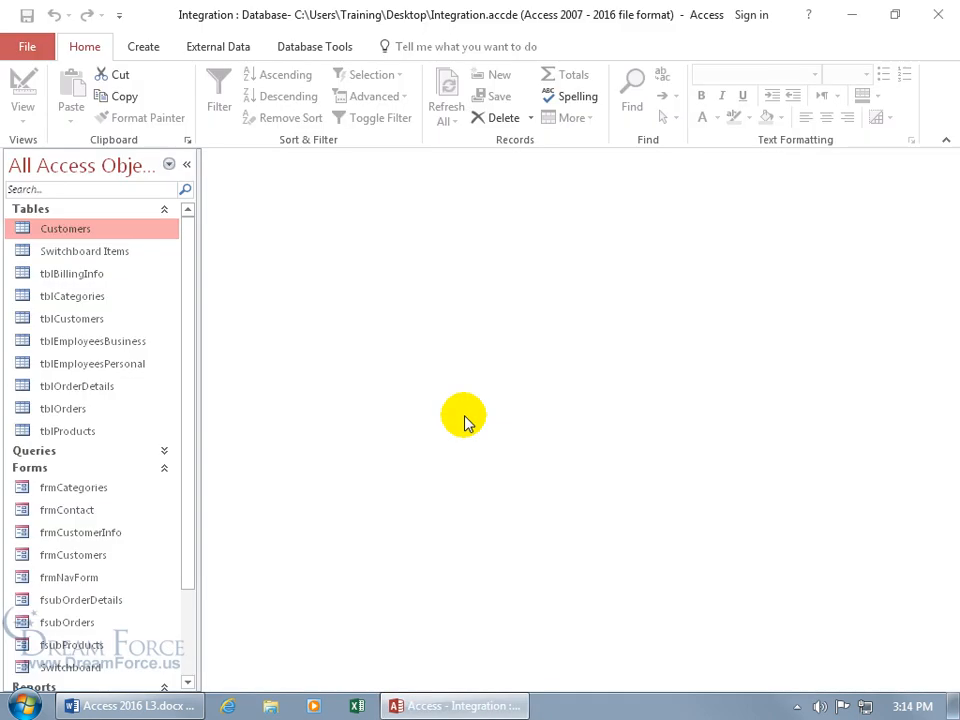
Step: Open the frmCategories form from the Navigation Pane, then close it again
{"action": "right_click", "coordinate": [92, 492]}
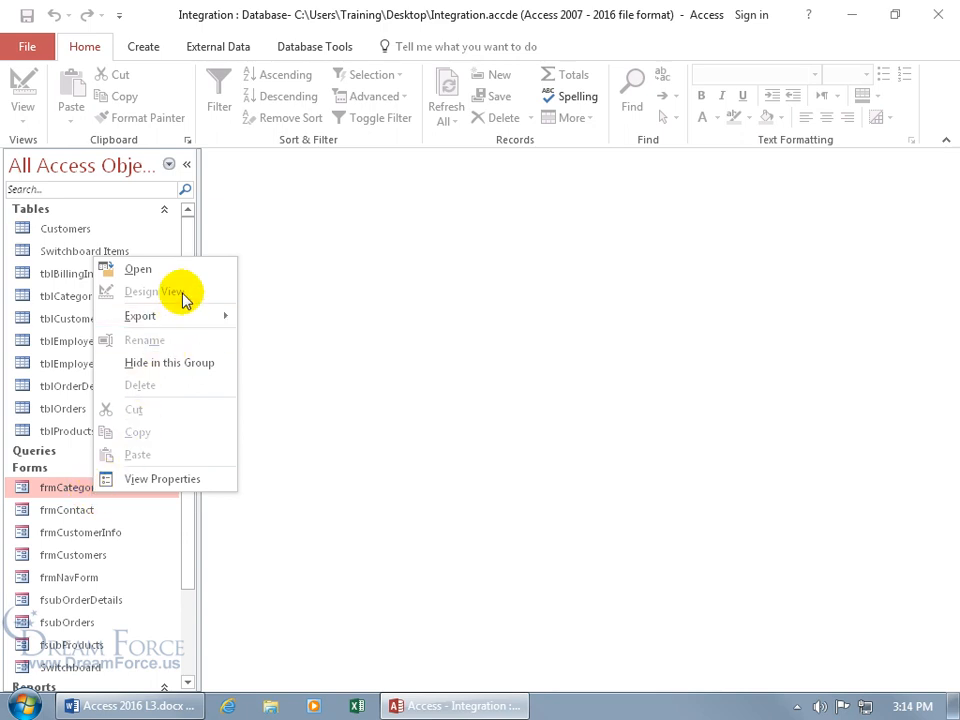
{"action": "double_click", "coordinate": [72, 487]}
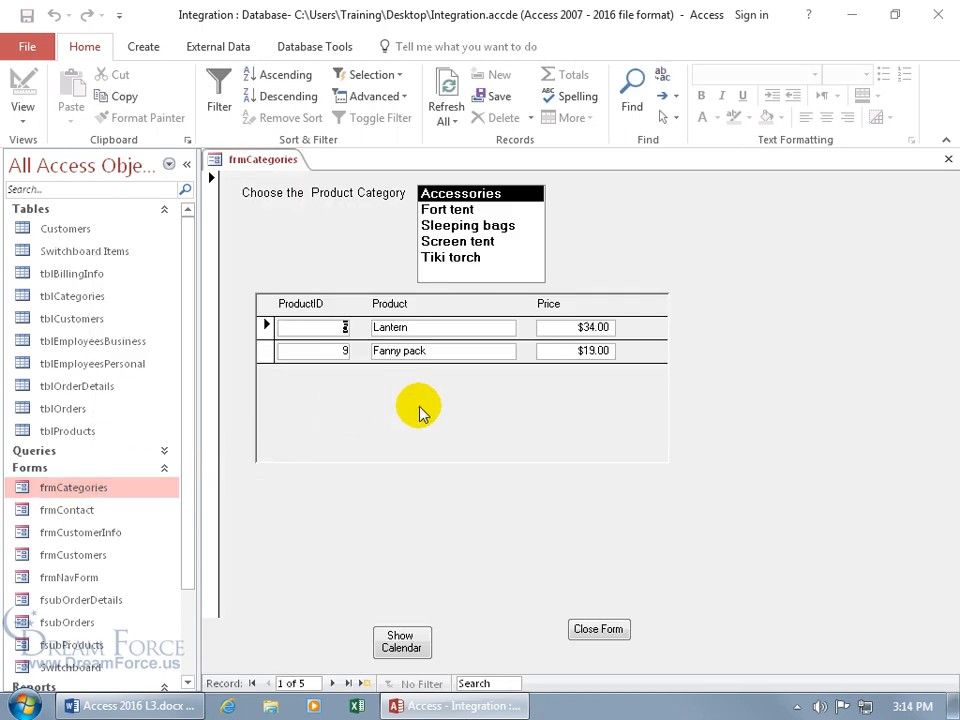
{"action": "right_click", "coordinate": [329, 228]}
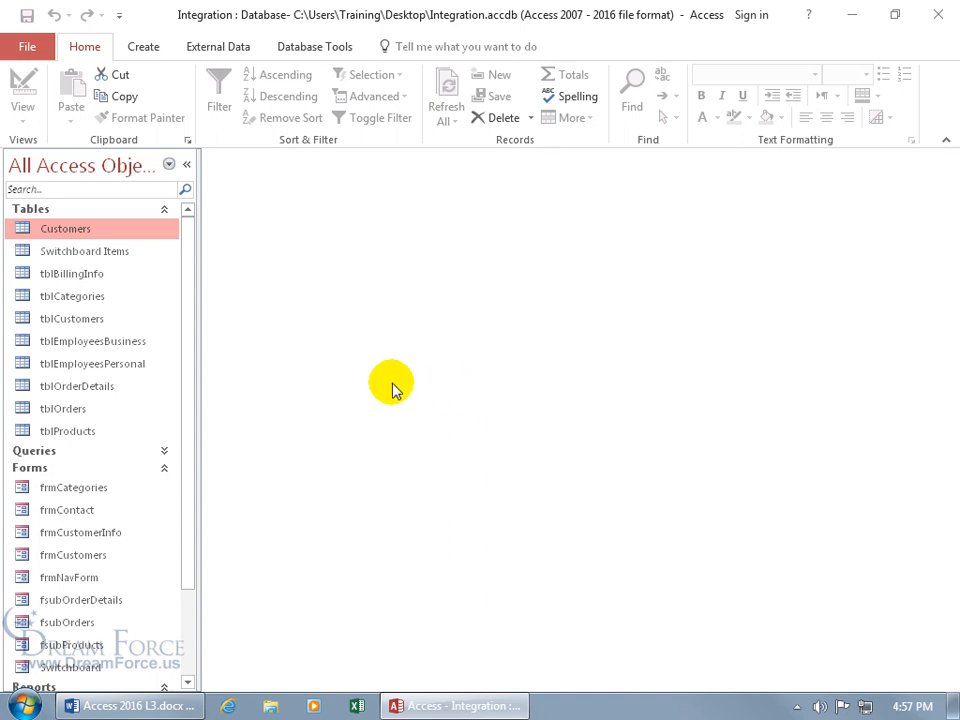
Step: Search C:\Program Files\Microsoft Office for 'selfcert' in Windows Explorer
{"action": "right_click", "coordinate": [30, 710]}
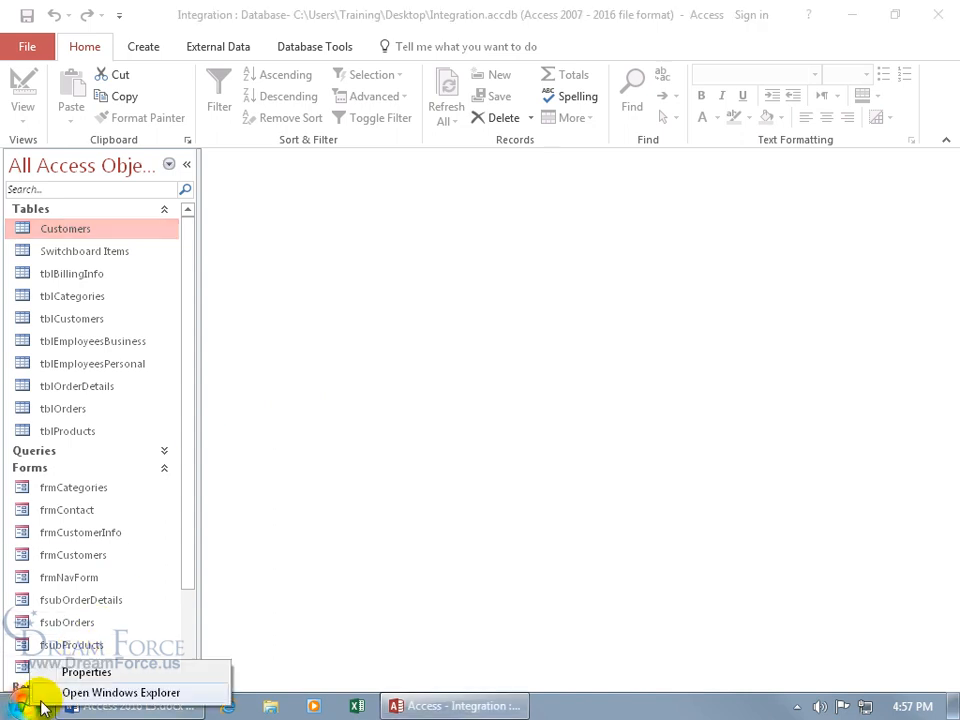
{"action": "left_click", "coordinate": [106, 693]}
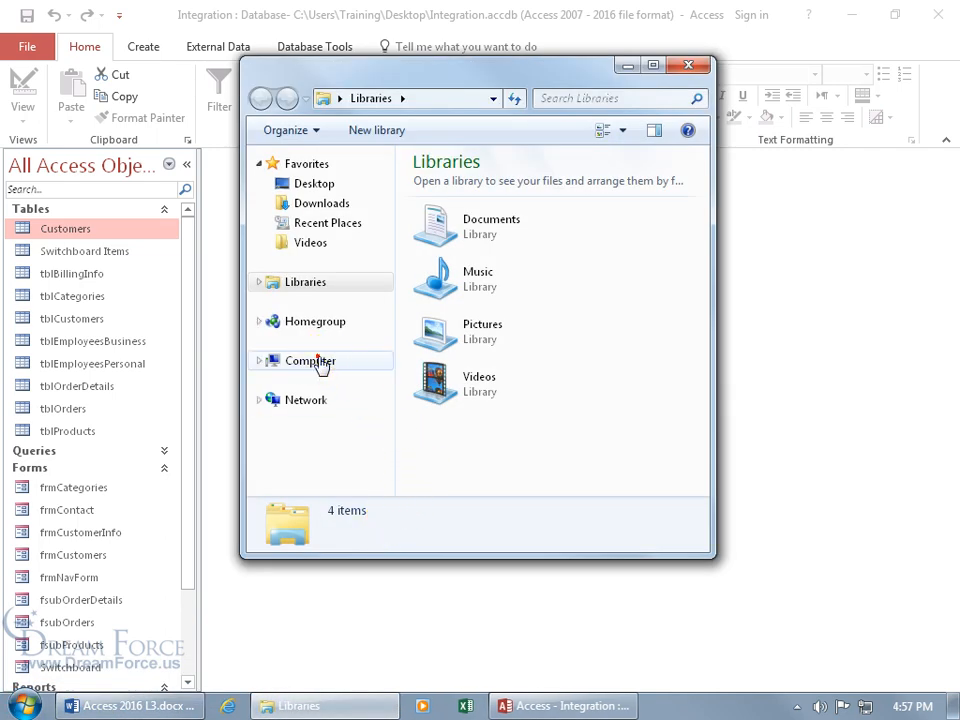
{"action": "left_click", "coordinate": [316, 362]}
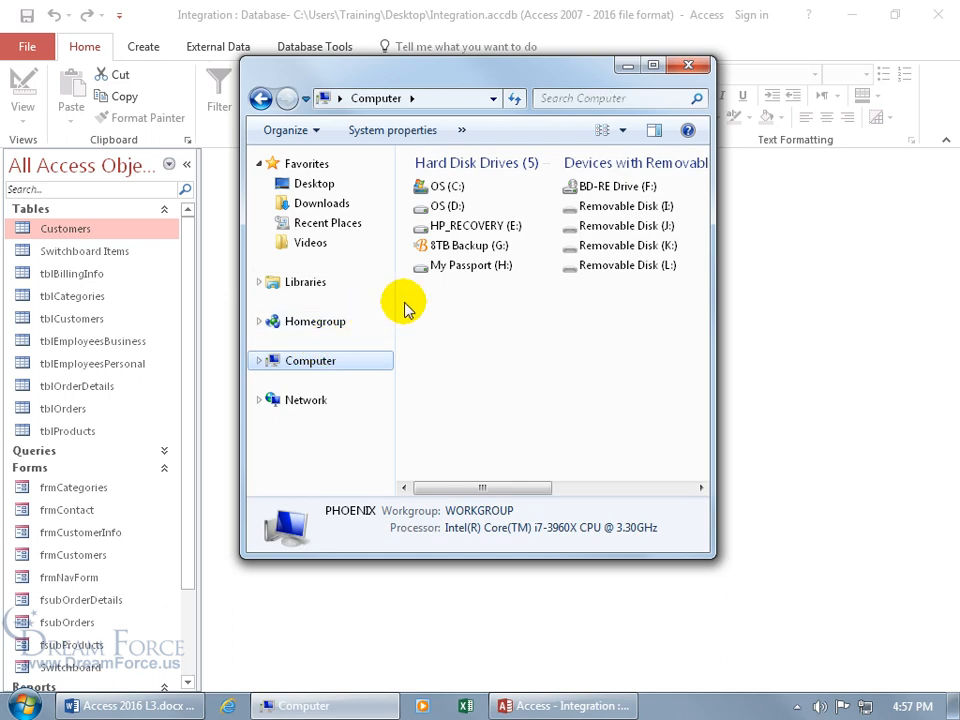
{"action": "double_click", "coordinate": [447, 186]}
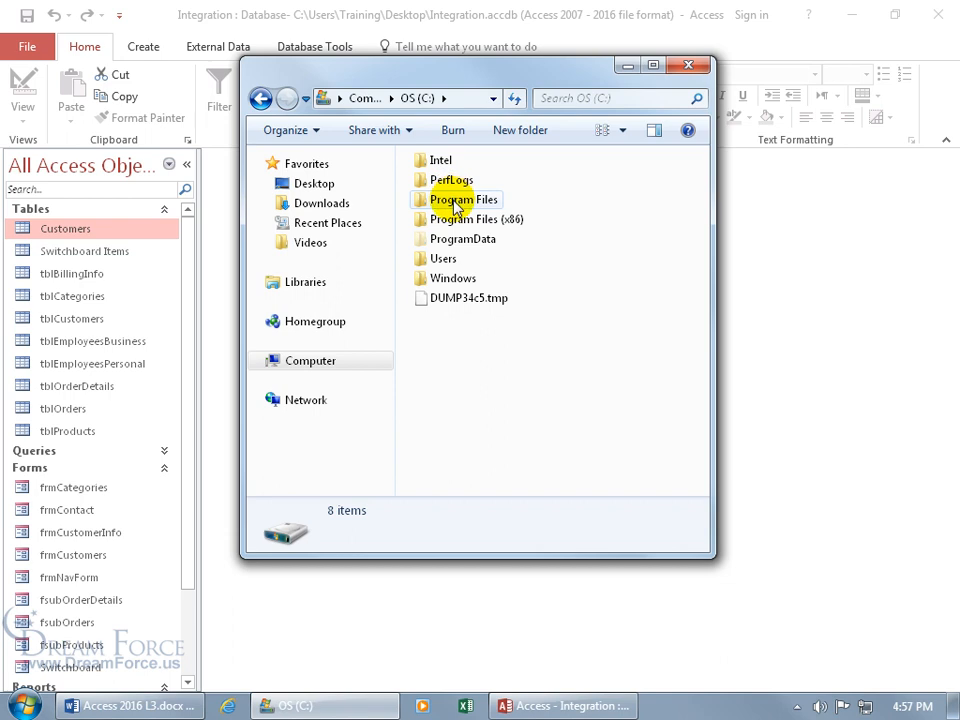
{"action": "double_click", "coordinate": [456, 203]}
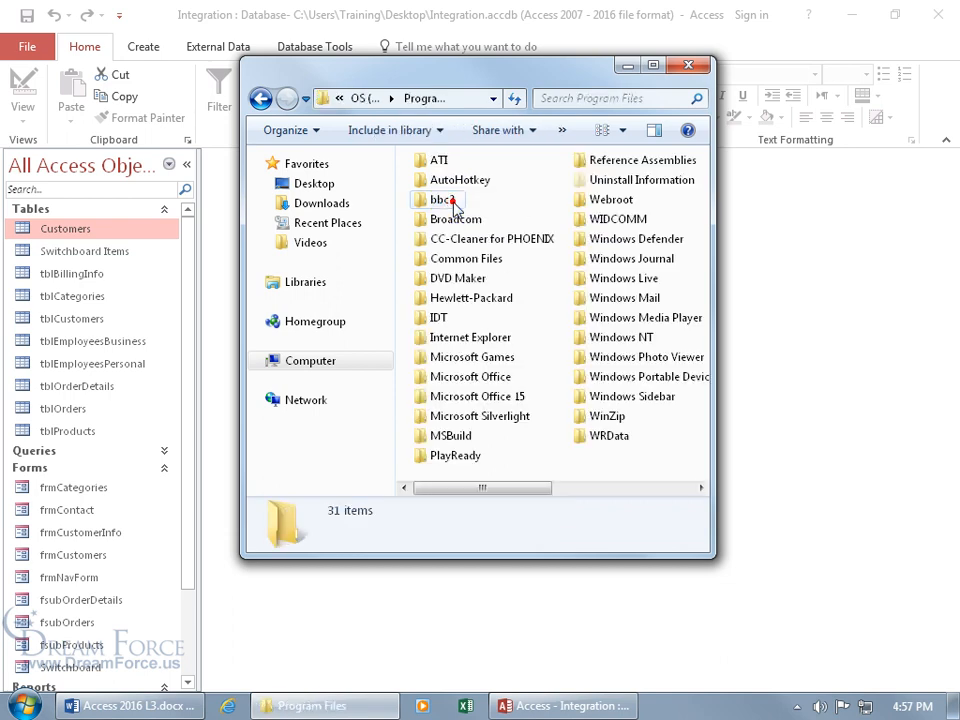
{"action": "double_click", "coordinate": [470, 378]}
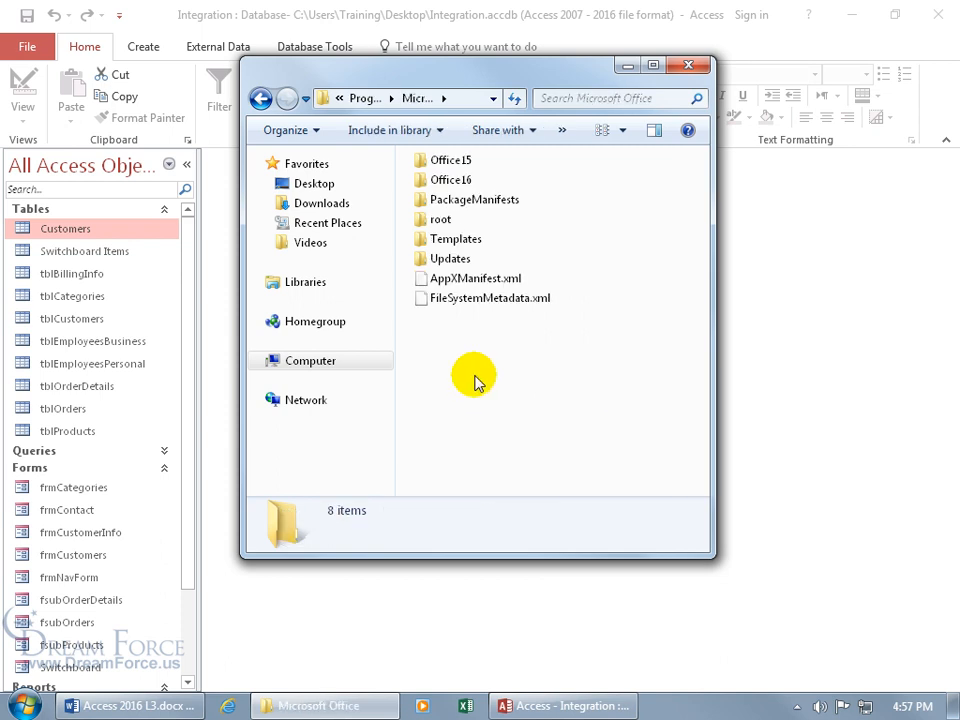
{"action": "left_click", "coordinate": [562, 97]}
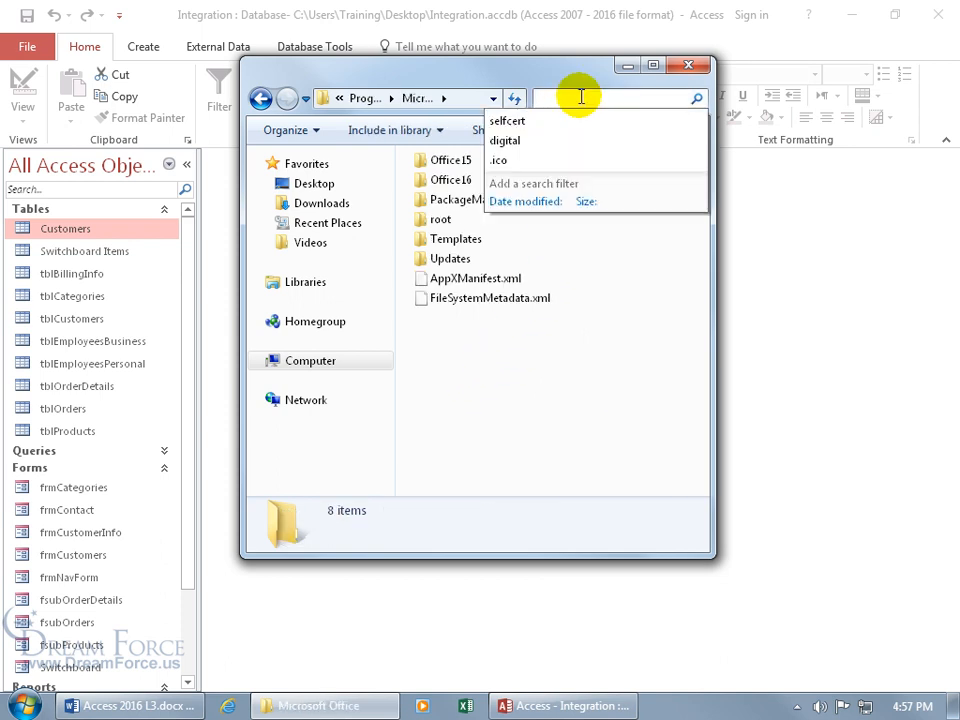
{"action": "type", "text": "selfce"}
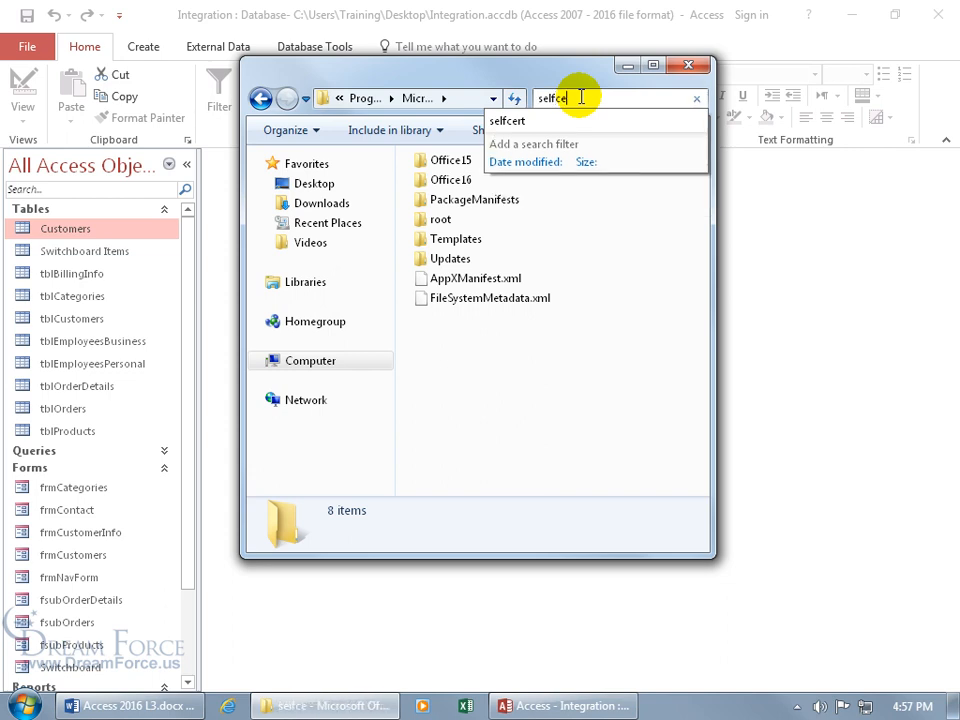
{"action": "type", "text": "rt"}
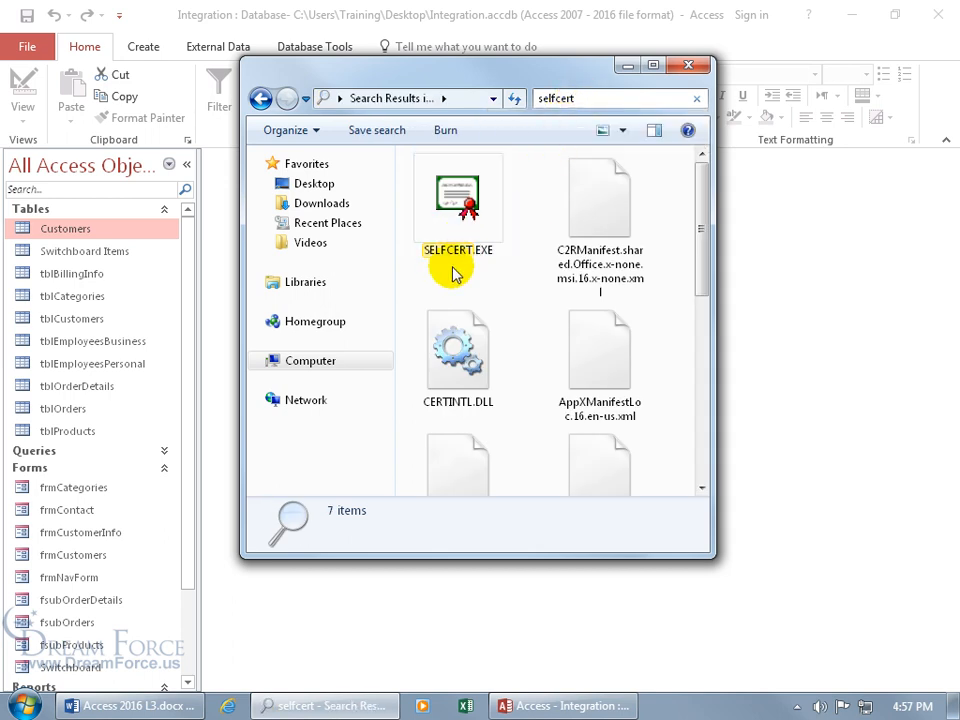
Step: Launch SELFCERT.EXE and follow its link to the list of commercial certificate authorities
{"action": "double_click", "coordinate": [466, 206]}
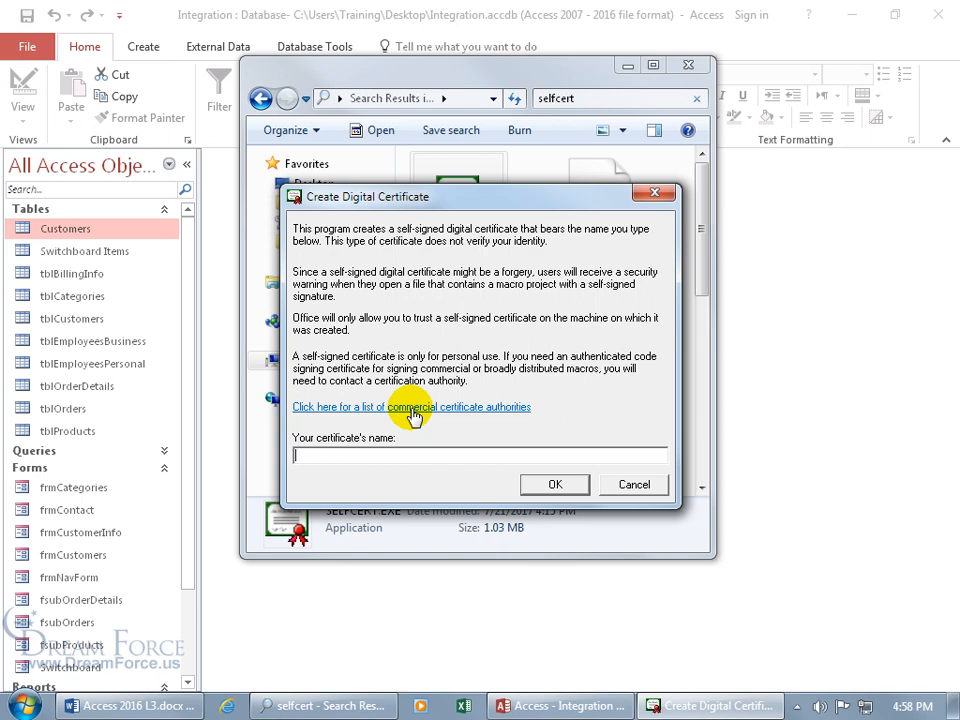
{"action": "left_click", "coordinate": [413, 410]}
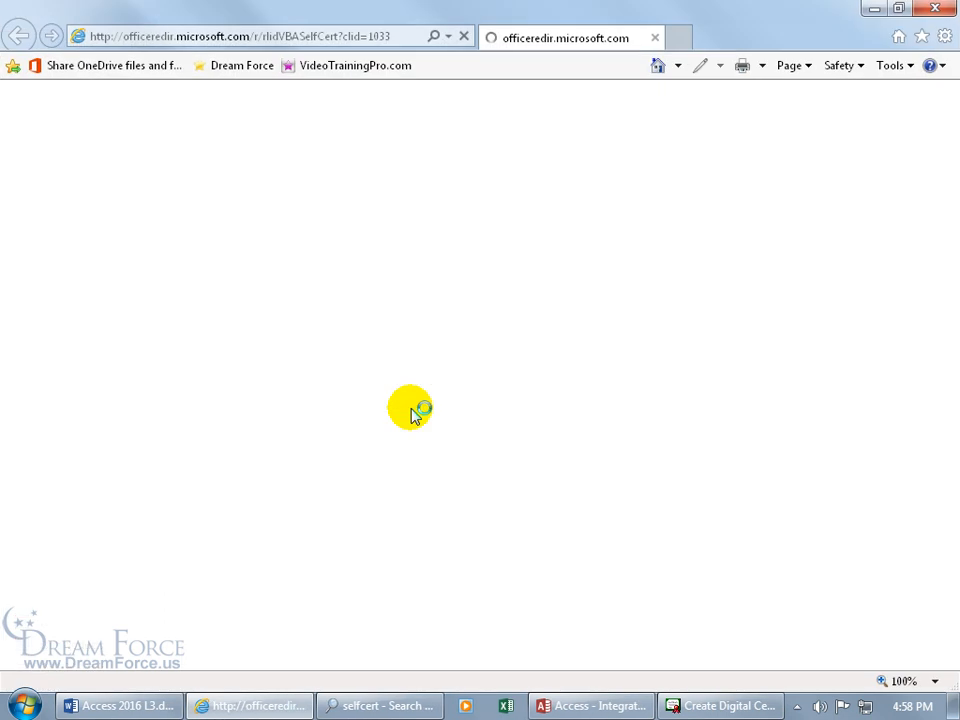
Step: Follow the comodogroup.com link from the root certificate members table and browse Comodo's home page
{"action": "scroll", "coordinate": [413, 413], "scroll_direction": "down", "scroll_amount": 6}
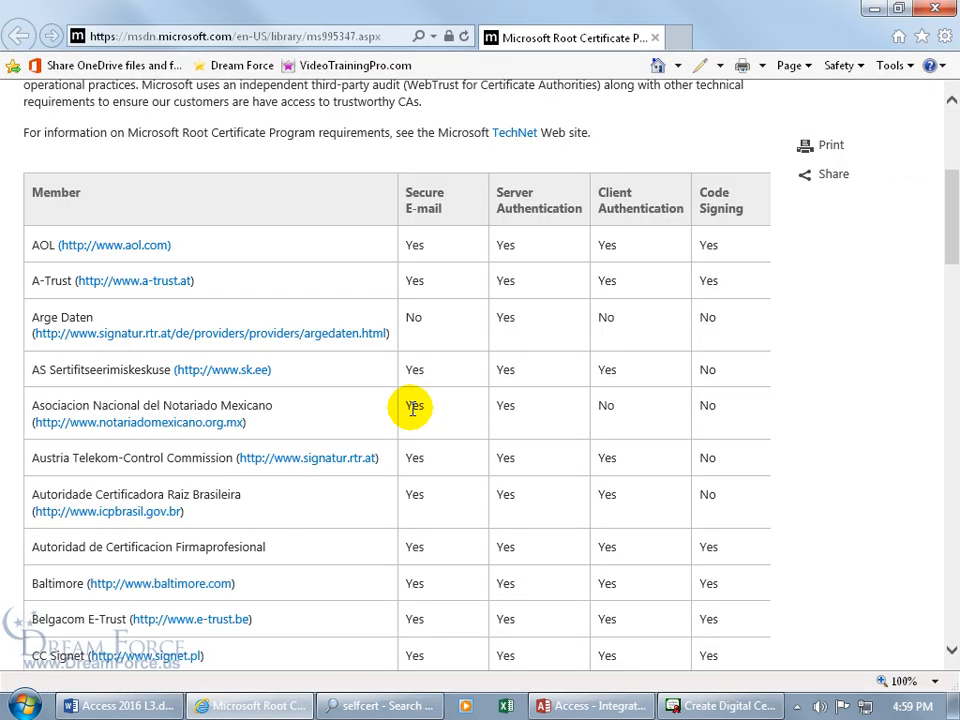
{"action": "scroll", "coordinate": [413, 413], "scroll_direction": "down", "scroll_amount": 3}
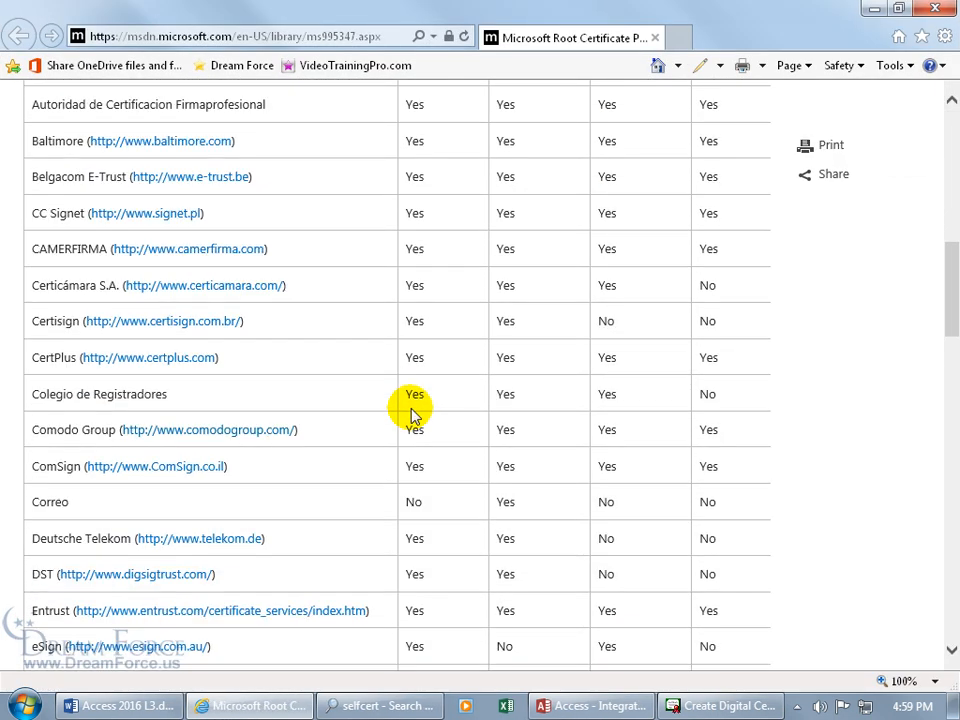
{"action": "left_click", "coordinate": [216, 437]}
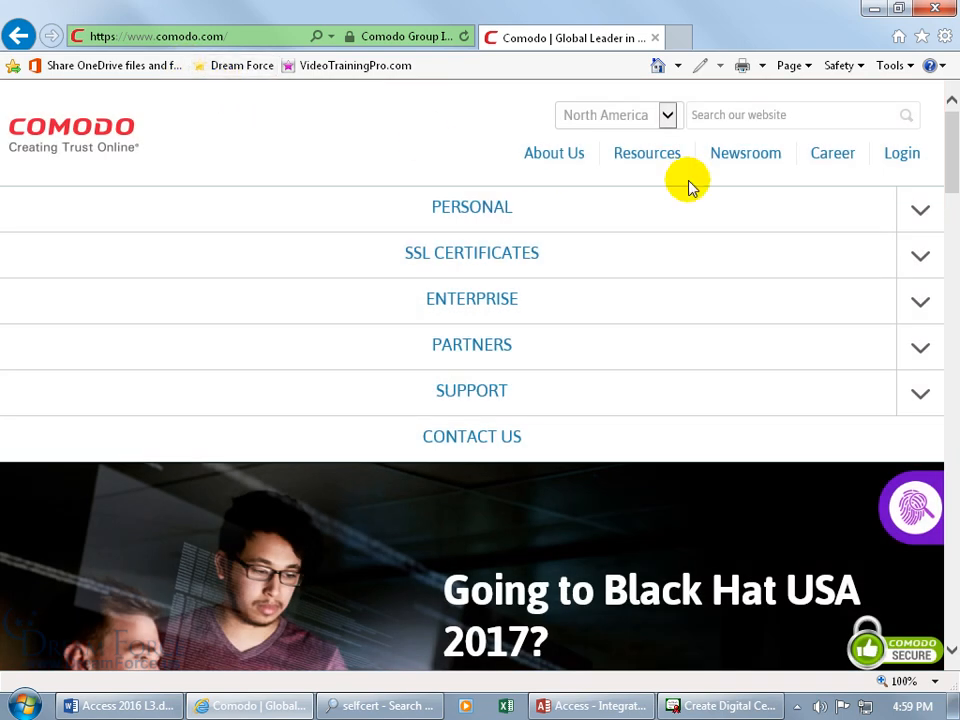
{"action": "left_click_drag", "start_coordinate": [954, 180], "coordinate": [948, 428]}
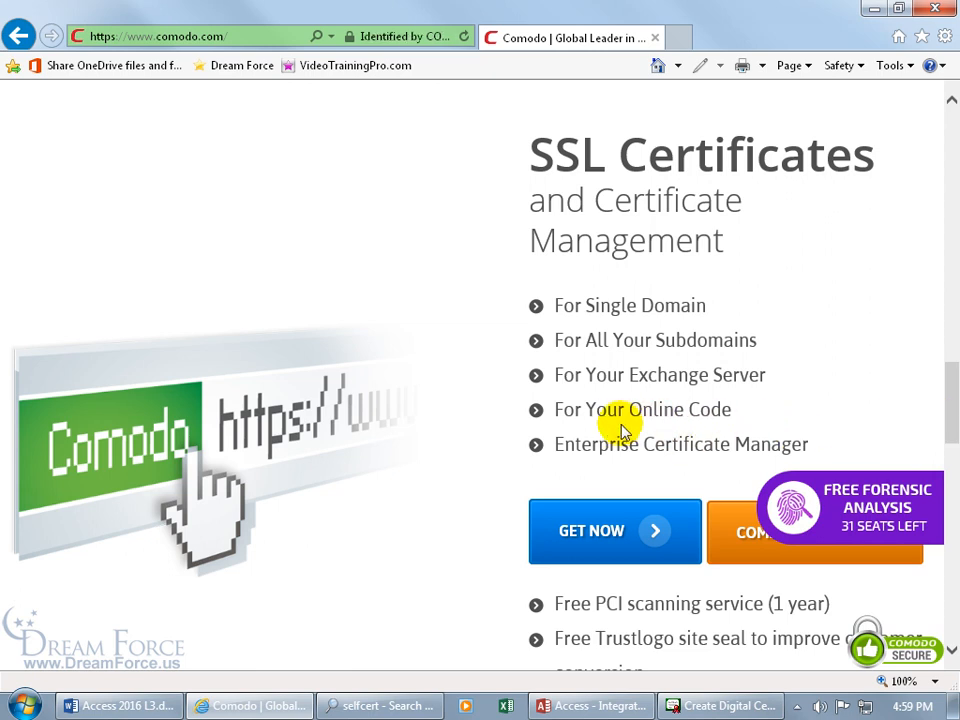
Step: Review Comodo's Code Signing Certificates comparison: standard from $169.95/yr, EV from $349.00/yr
{"action": "left_click", "coordinate": [615, 533]}
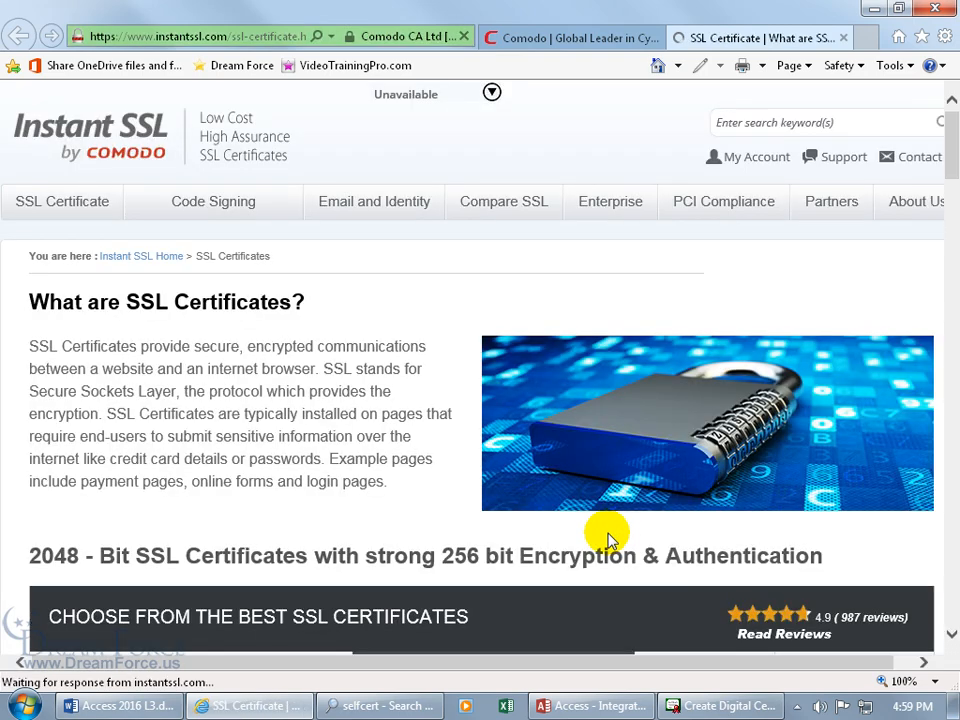
{"action": "mouse_move", "coordinate": [210, 218]}
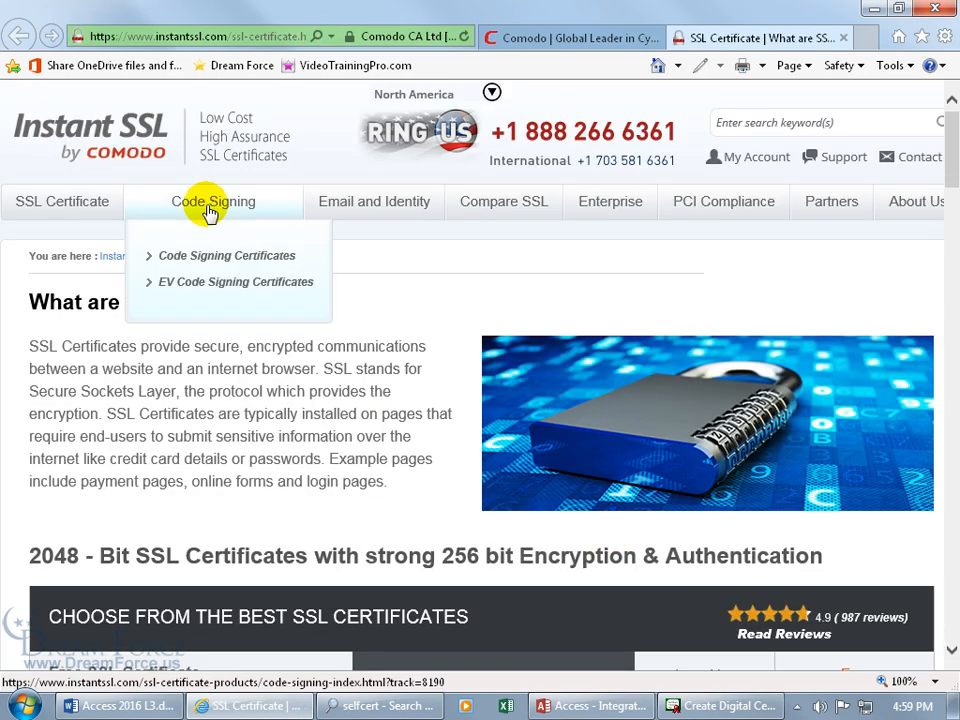
{"action": "left_click", "coordinate": [205, 256]}
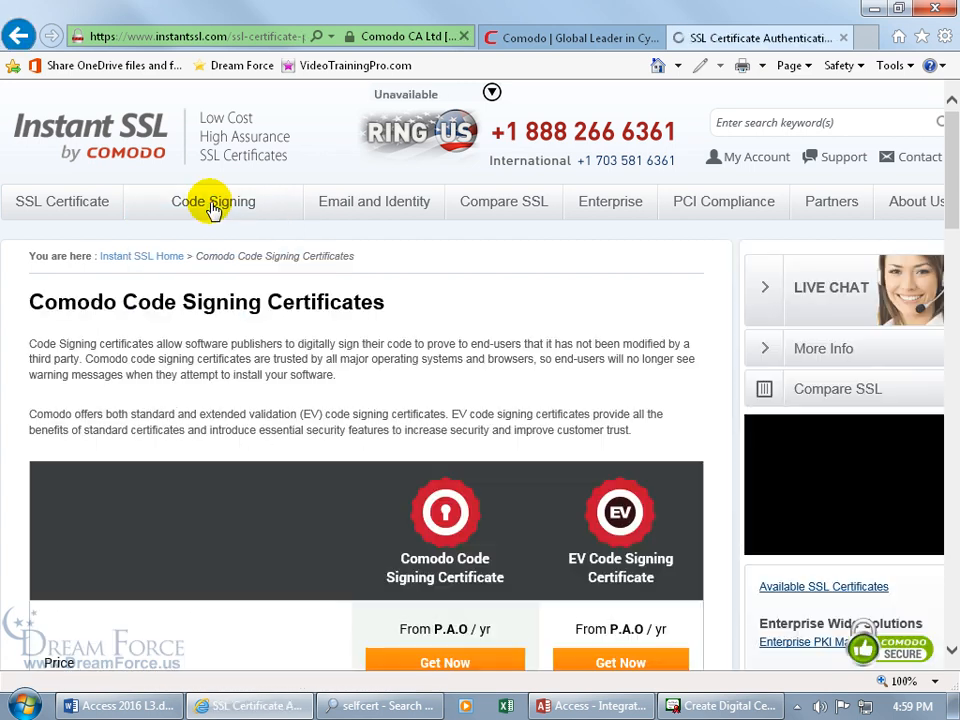
{"action": "scroll", "coordinate": [510, 298], "scroll_direction": "down", "scroll_amount": 3}
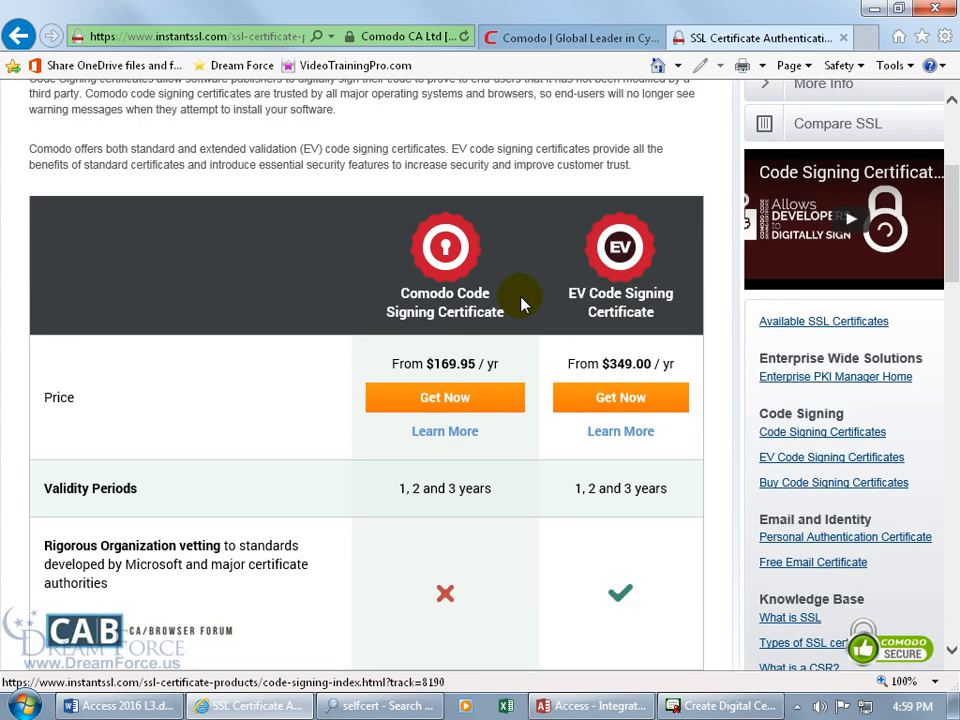
{"action": "scroll", "coordinate": [521, 304], "scroll_direction": "down", "scroll_amount": 1}
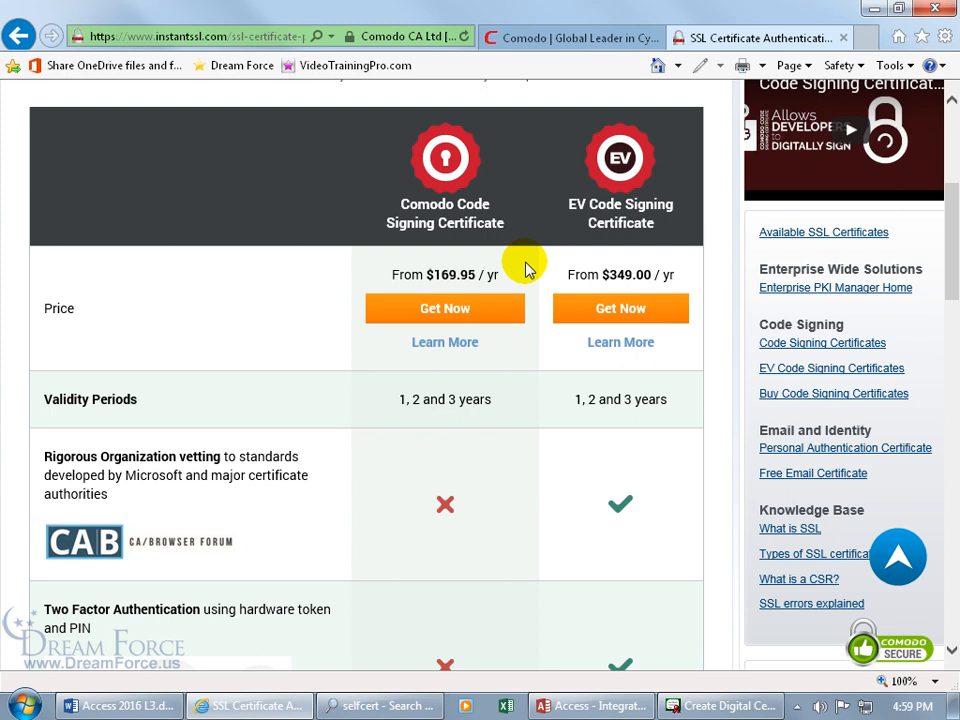
{"action": "scroll", "coordinate": [527, 268], "scroll_direction": "down", "scroll_amount": 6}
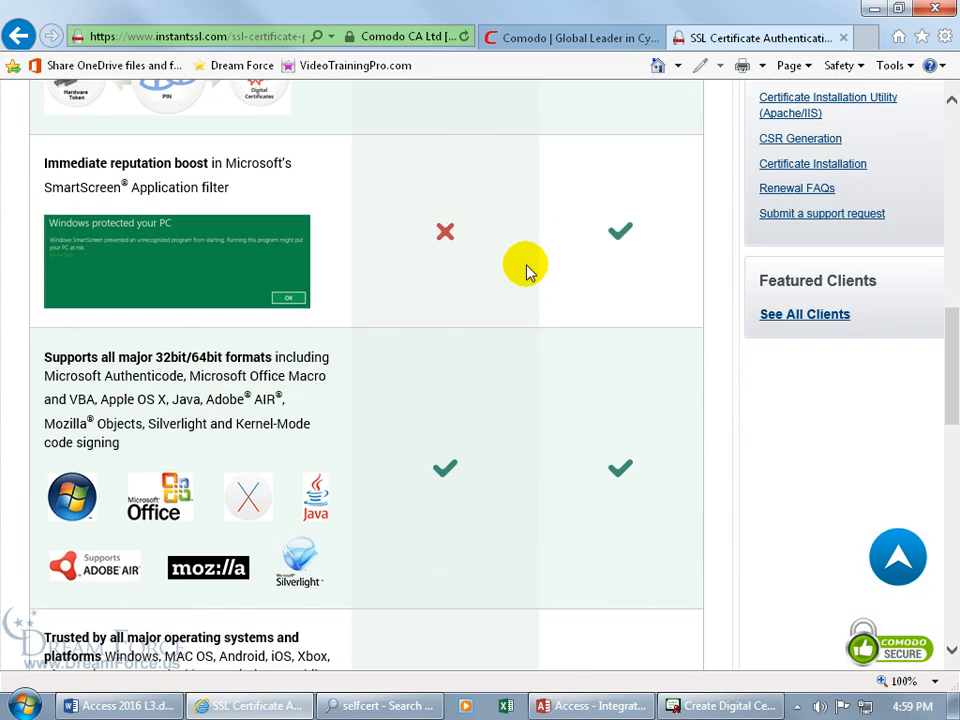
{"action": "scroll", "coordinate": [527, 268], "scroll_direction": "down", "scroll_amount": 3}
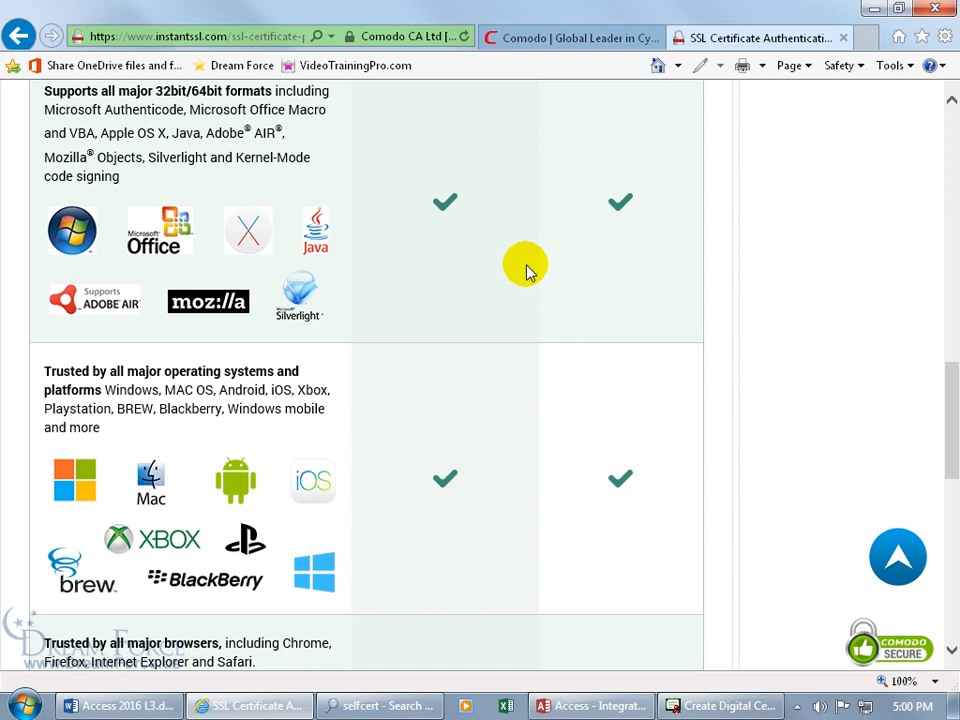
Step: Close all browser tabs, create a self-signed certificate under the author's name, and close Explorer
{"action": "left_click", "coordinate": [935, 8]}
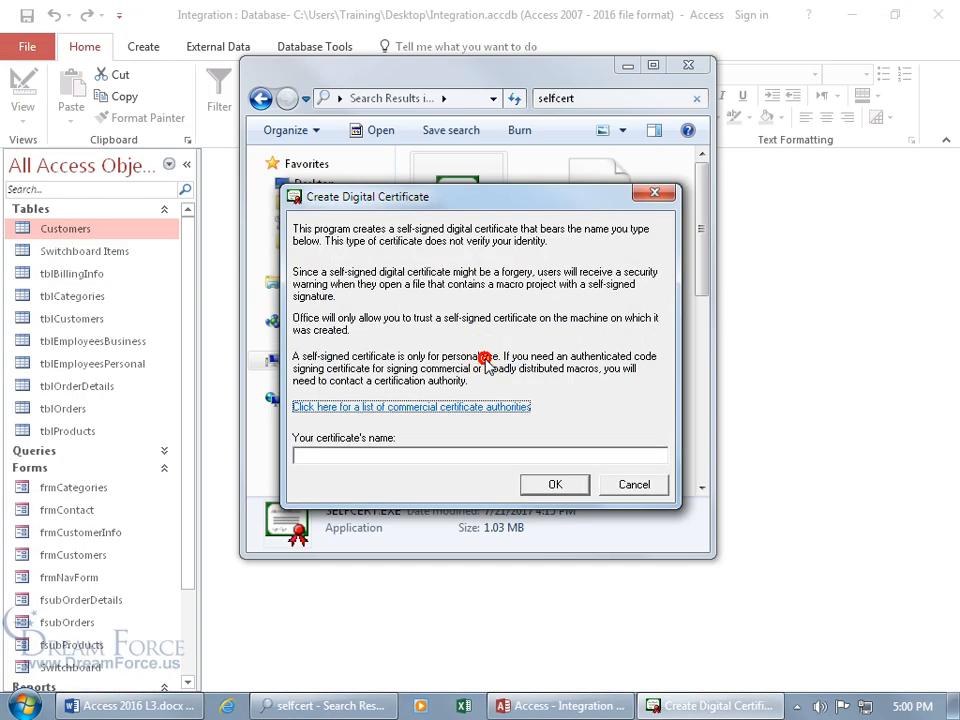
{"action": "left_click", "coordinate": [480, 361]}
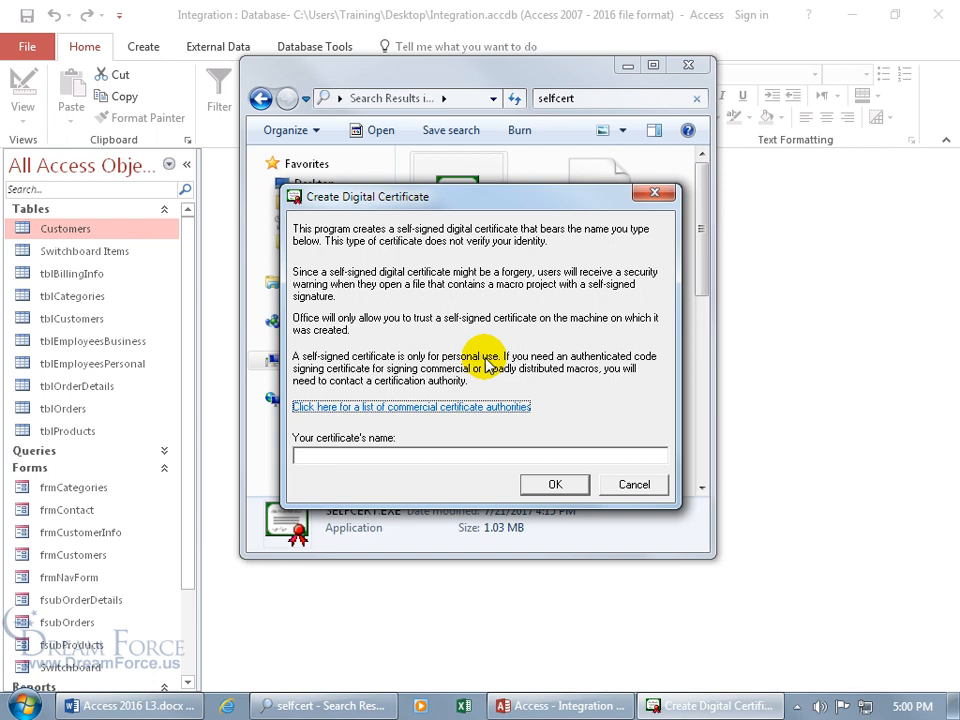
{"action": "left_click", "coordinate": [407, 454]}
{"action": "type", "text": "Kirt Kershaw"}
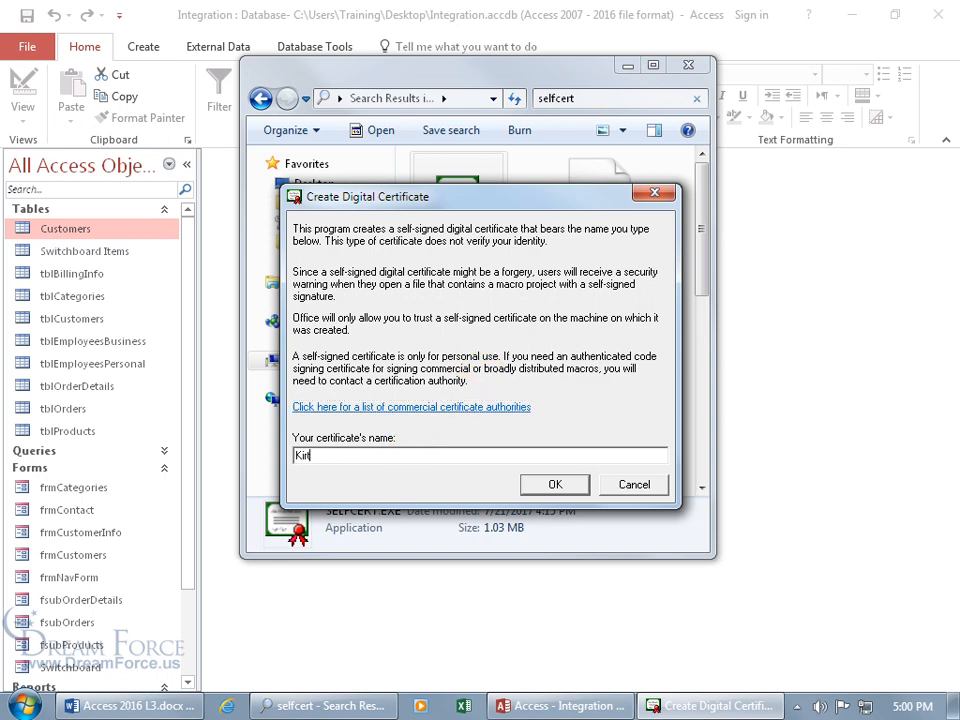
{"action": "left_click", "coordinate": [562, 485]}
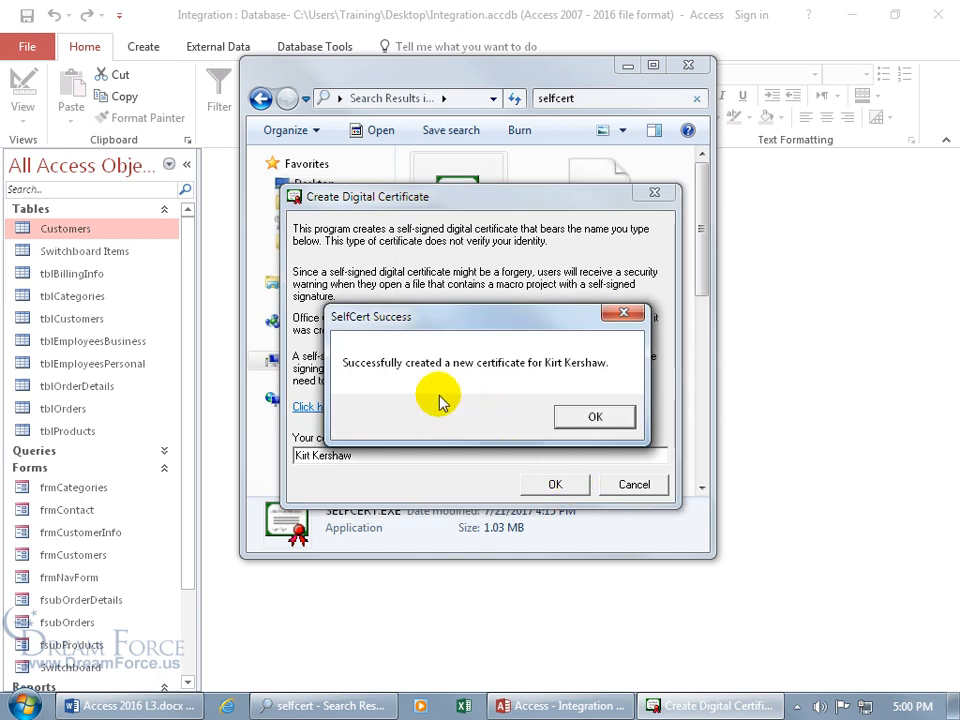
{"action": "left_click", "coordinate": [604, 417]}
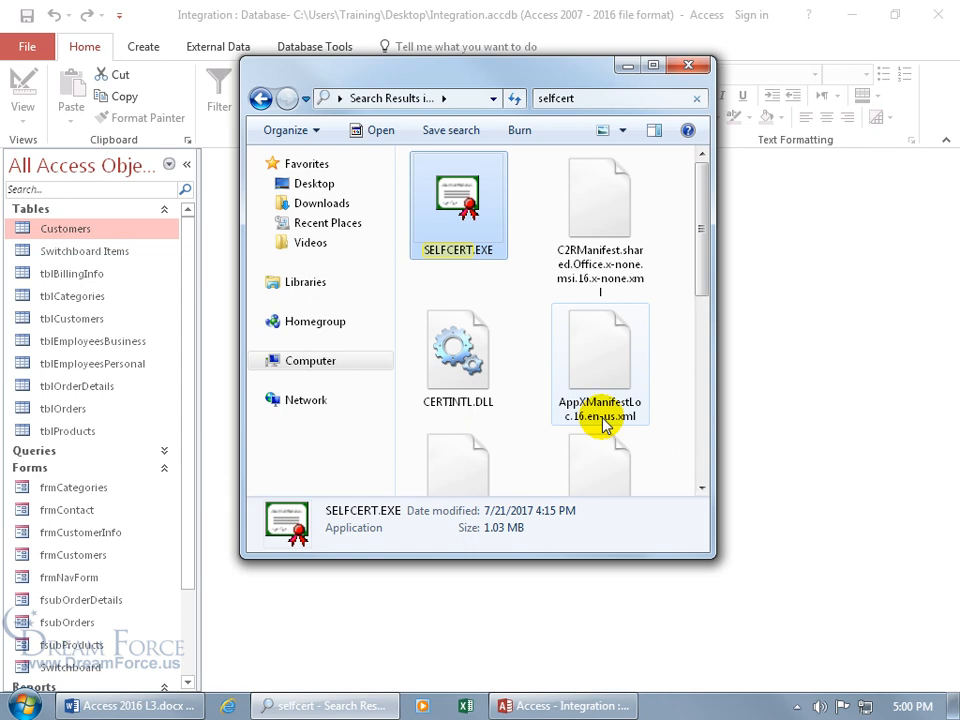
{"action": "left_click", "coordinate": [687, 66]}
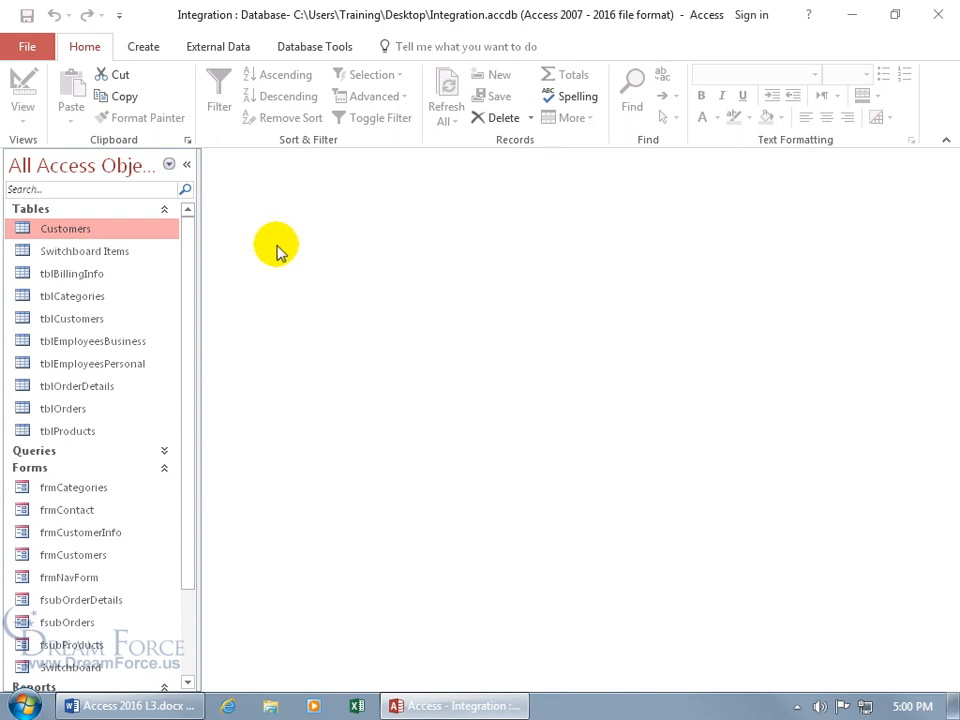
Step: Try Package and Sign with the first certificate, dismiss the unfit-for-code-signing error, and return to Save As
{"action": "left_click", "coordinate": [28, 48]}
{"action": "left_click", "coordinate": [45, 234]}
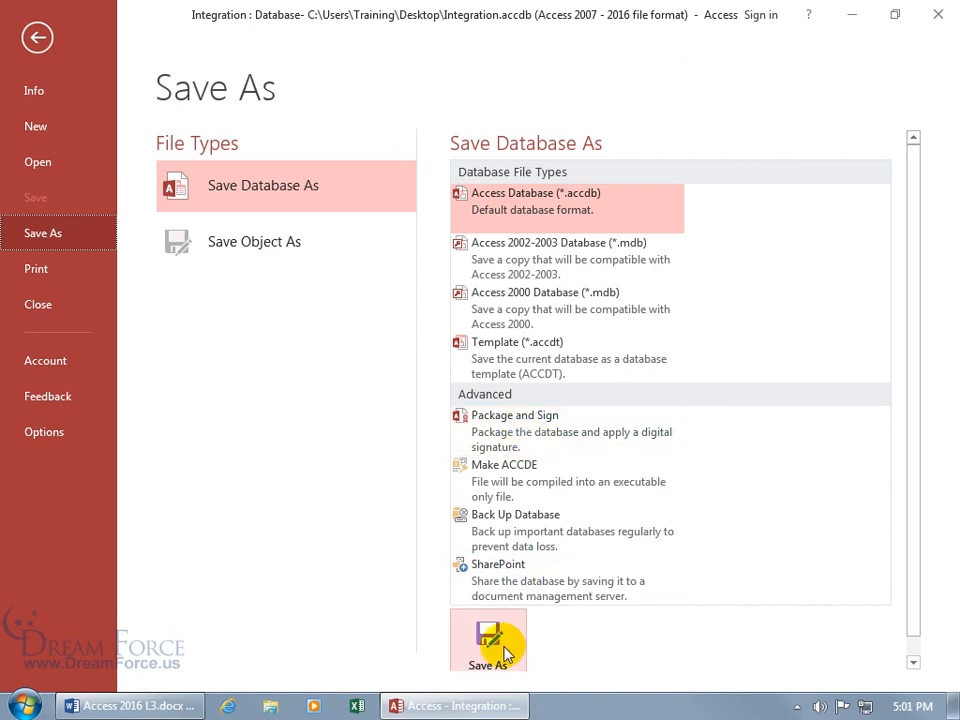
{"action": "double_click", "coordinate": [536, 431]}
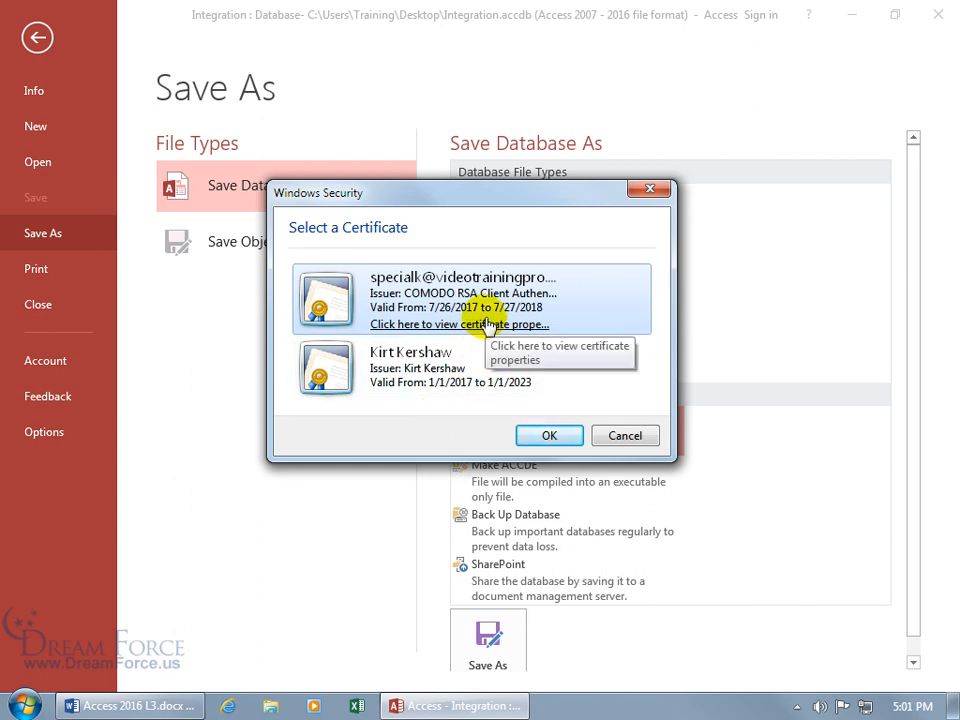
{"action": "left_click", "coordinate": [550, 435]}
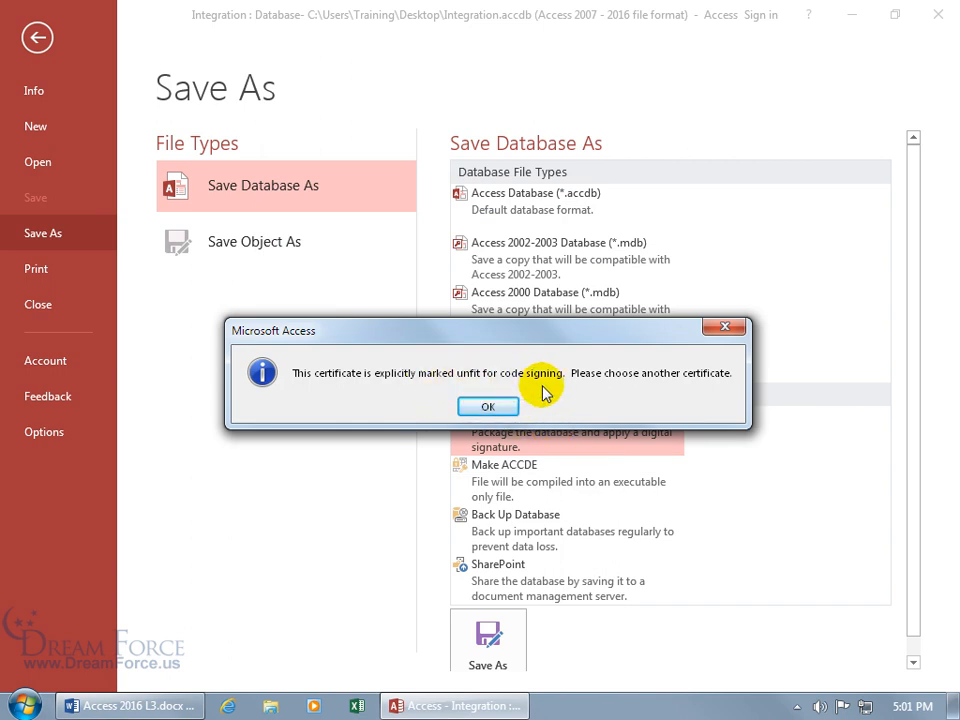
{"action": "left_click", "coordinate": [497, 407]}
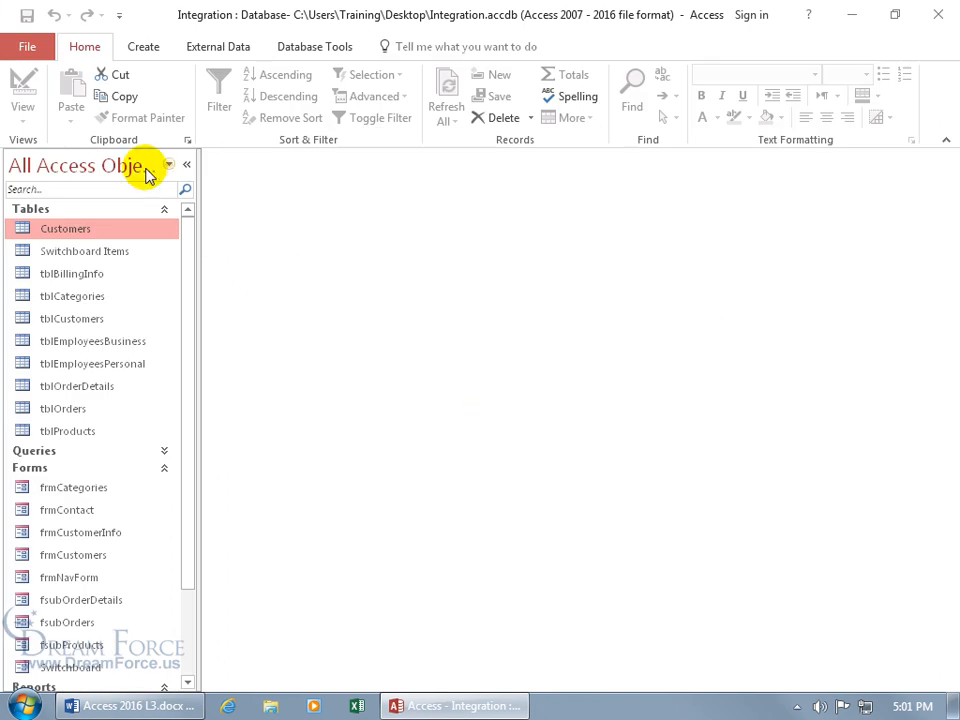
{"action": "left_click", "coordinate": [27, 47]}
{"action": "left_click", "coordinate": [58, 233]}
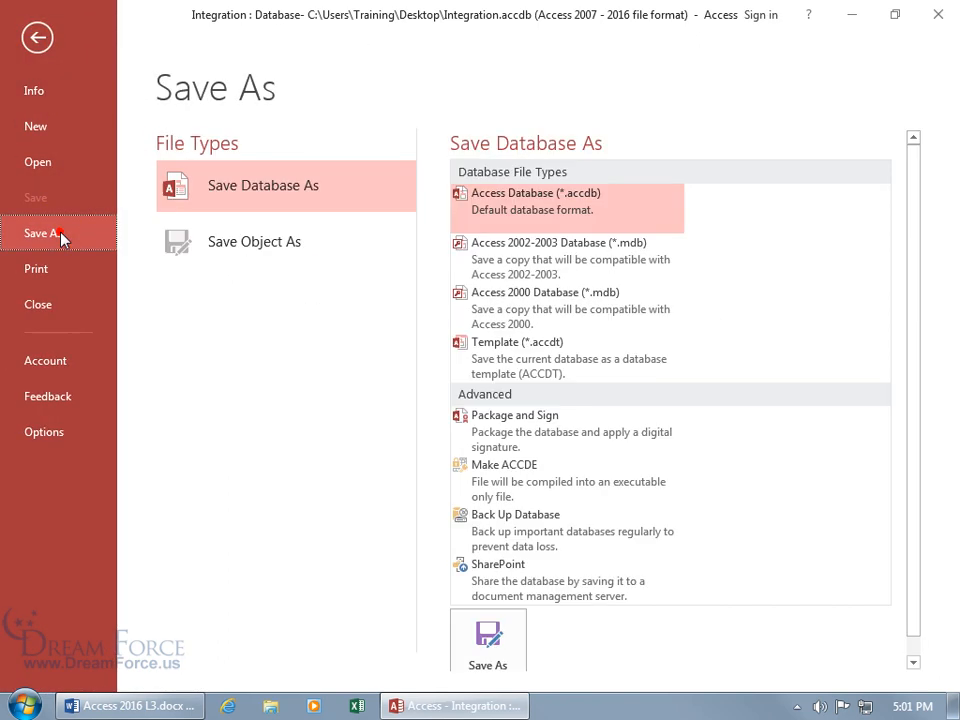
Step: Sign the package with the self-signed certificate and create Integration.accdc on the desktop
{"action": "double_click", "coordinate": [537, 437]}
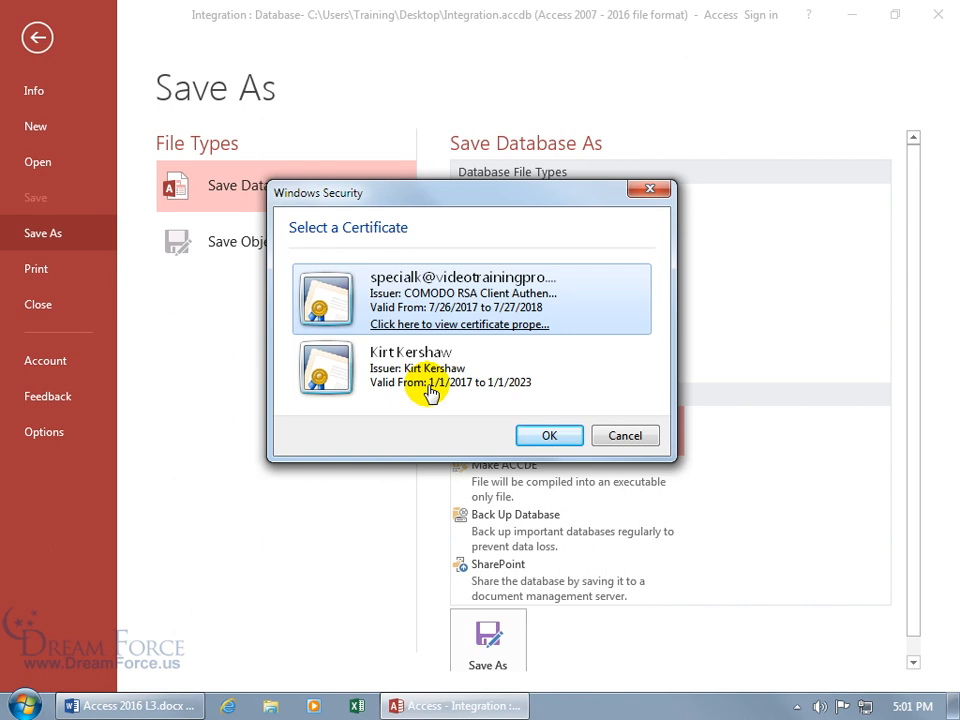
{"action": "left_click", "coordinate": [430, 392]}
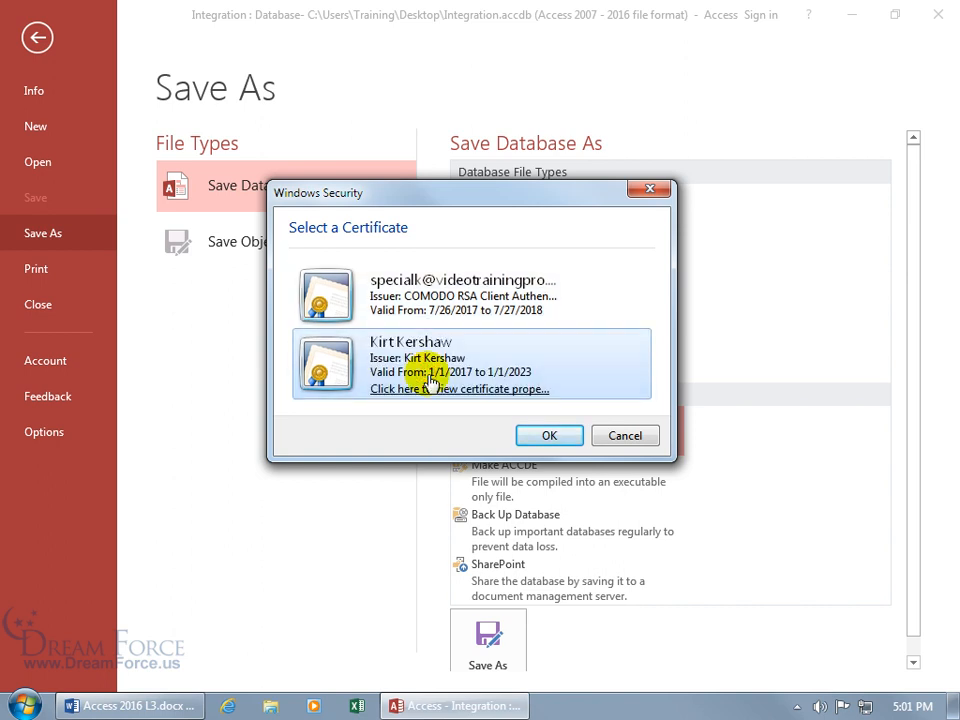
{"action": "left_click", "coordinate": [536, 435]}
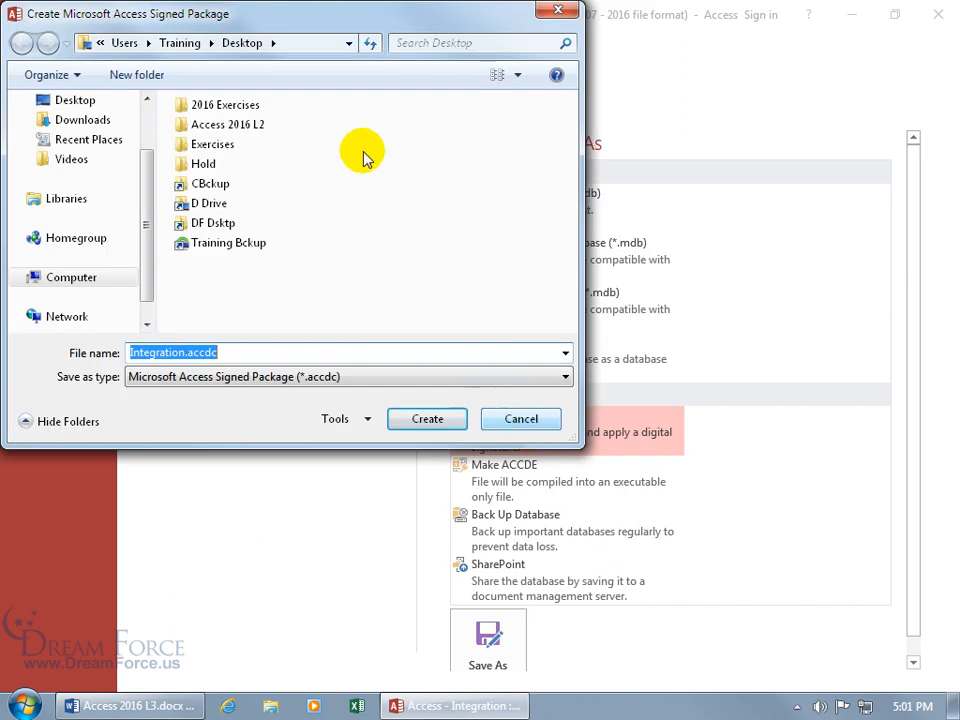
{"action": "left_click_drag", "start_coordinate": [297, 19], "coordinate": [489, 135]}
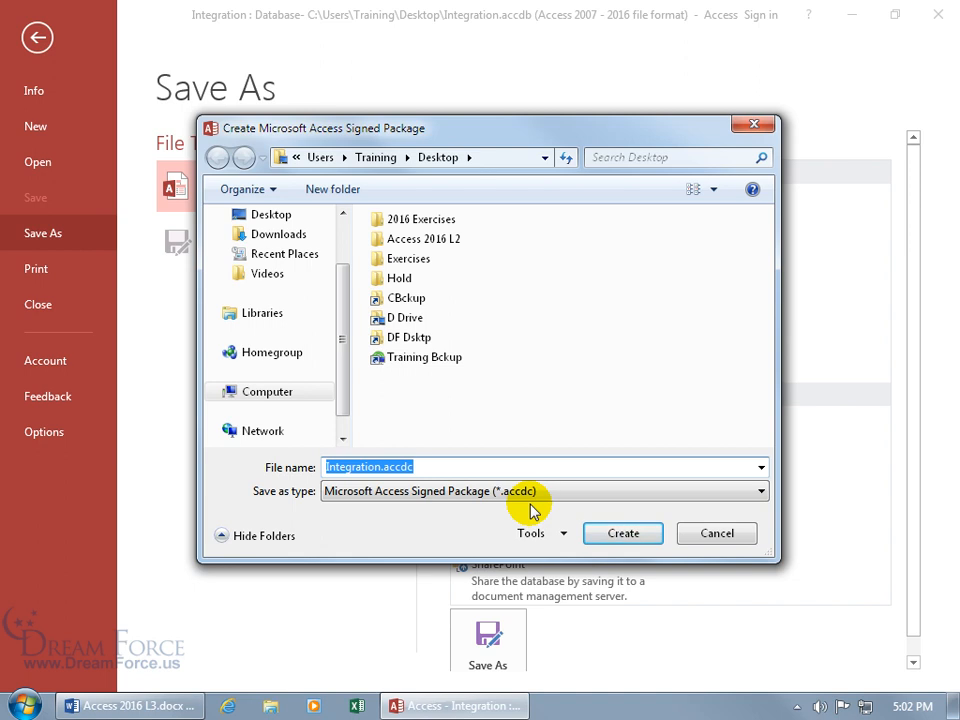
{"action": "left_click", "coordinate": [619, 530]}
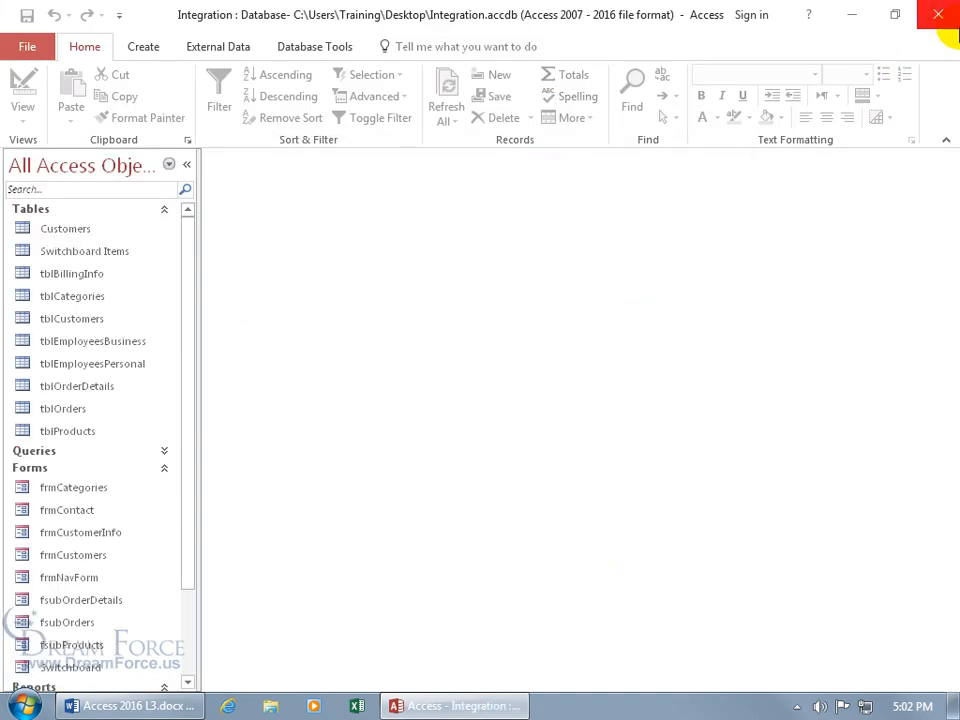
Step: Close Access and drag Integration.accdb and Integration.accdc to the centre of the desktop
{"action": "left_click", "coordinate": [944, 15]}
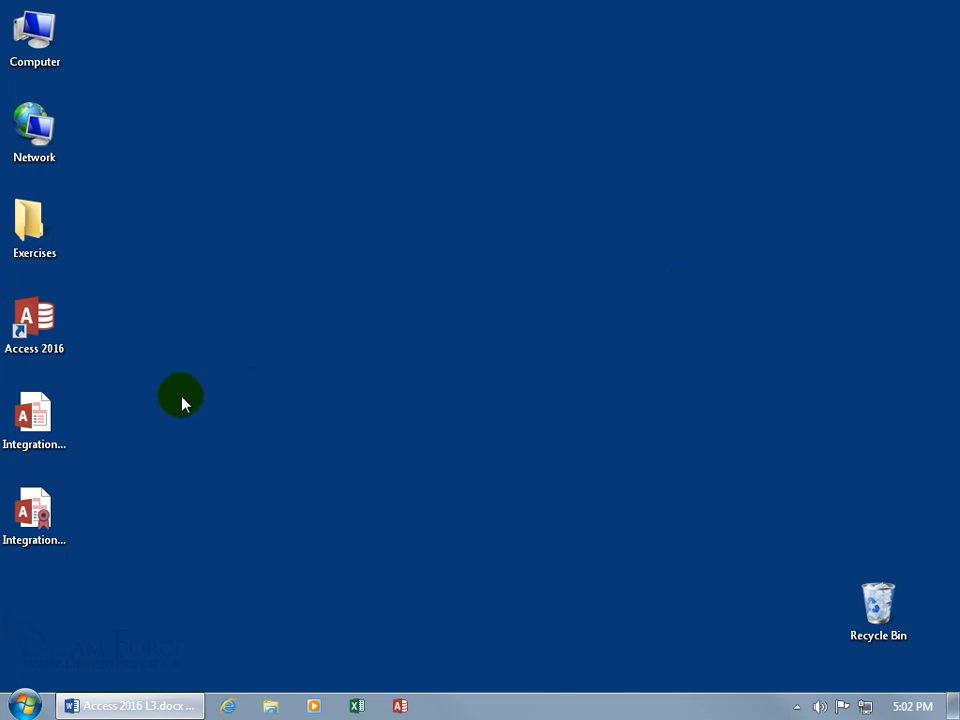
{"action": "left_click_drag", "start_coordinate": [40, 415], "coordinate": [456, 326]}
{"action": "left_click_drag", "start_coordinate": [55, 512], "coordinate": [472, 405]}
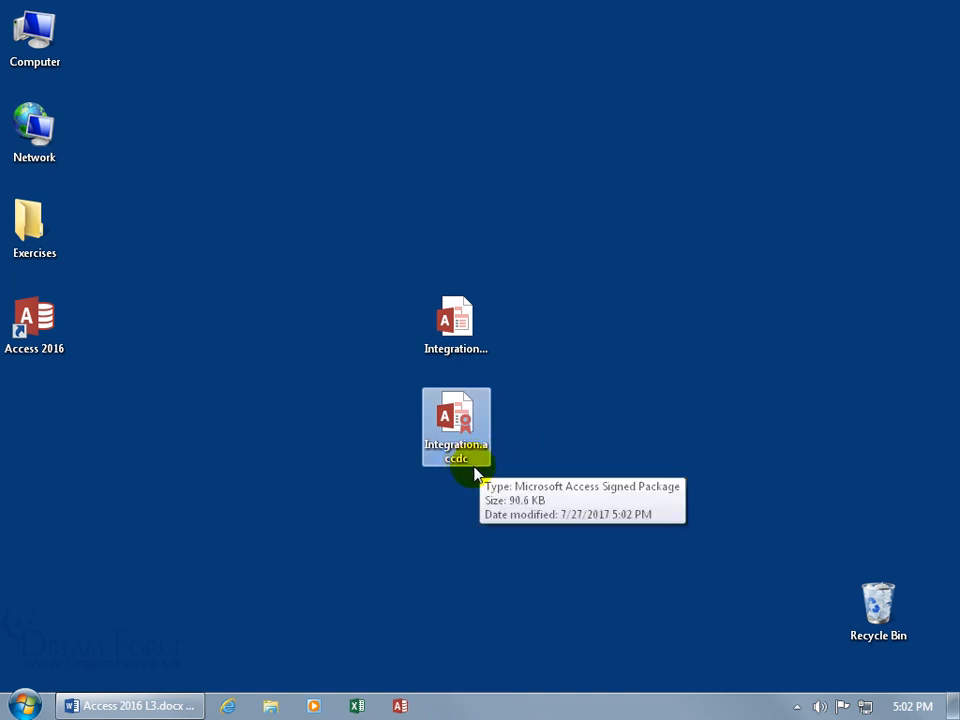
Step: Compare the two files' names, then open Integration.accdc to its security notice
{"action": "left_click", "coordinate": [475, 349]}
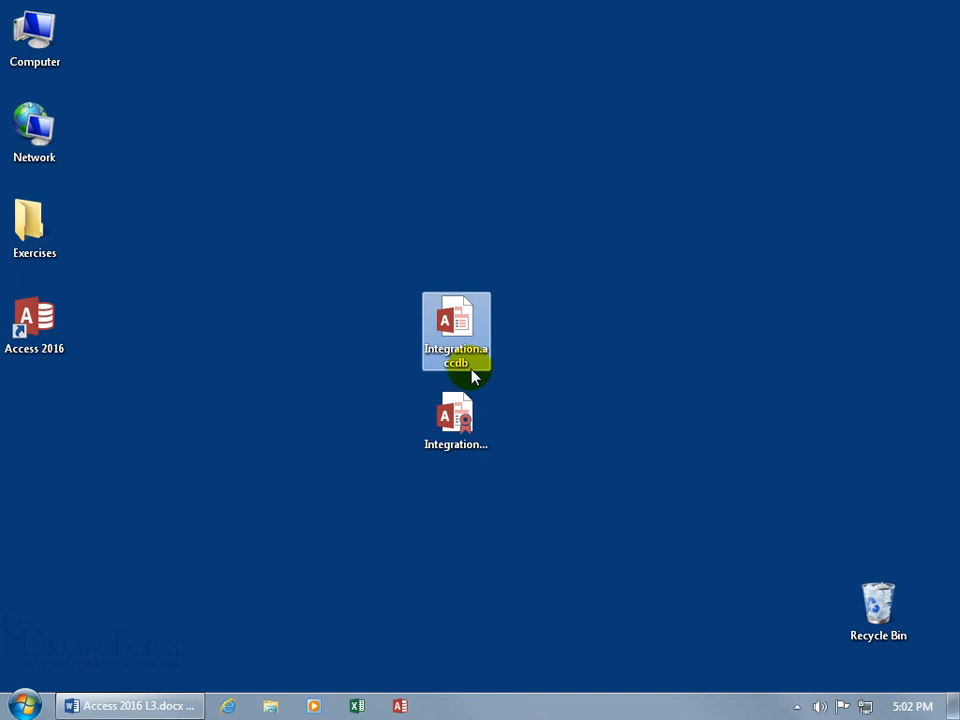
{"action": "left_click", "coordinate": [461, 426], "text": "ctrl"}
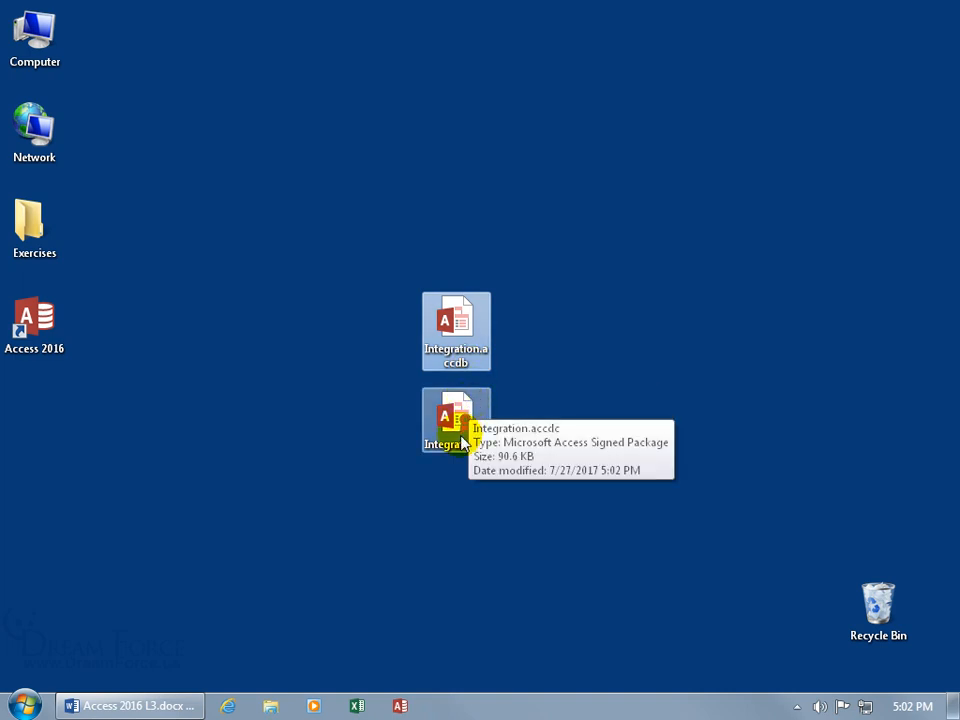
{"action": "left_click", "coordinate": [462, 432]}
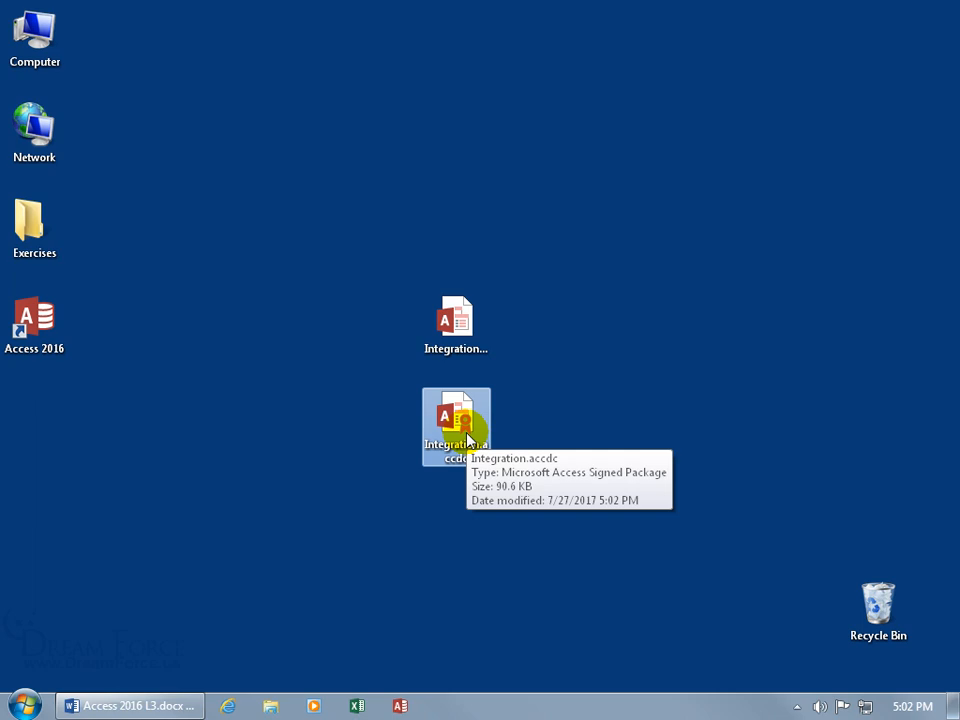
{"action": "double_click", "coordinate": [466, 438]}
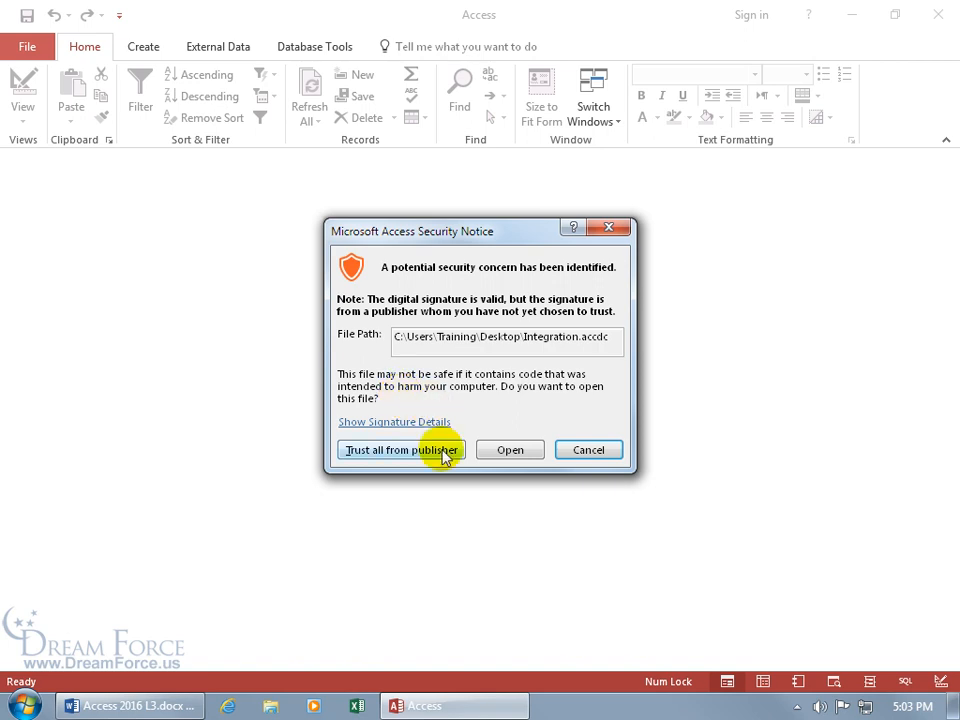
Step: Extract the signed package to the desktop as Integration_digitally.accdb, then close Access
{"action": "left_click", "coordinate": [509, 451]}
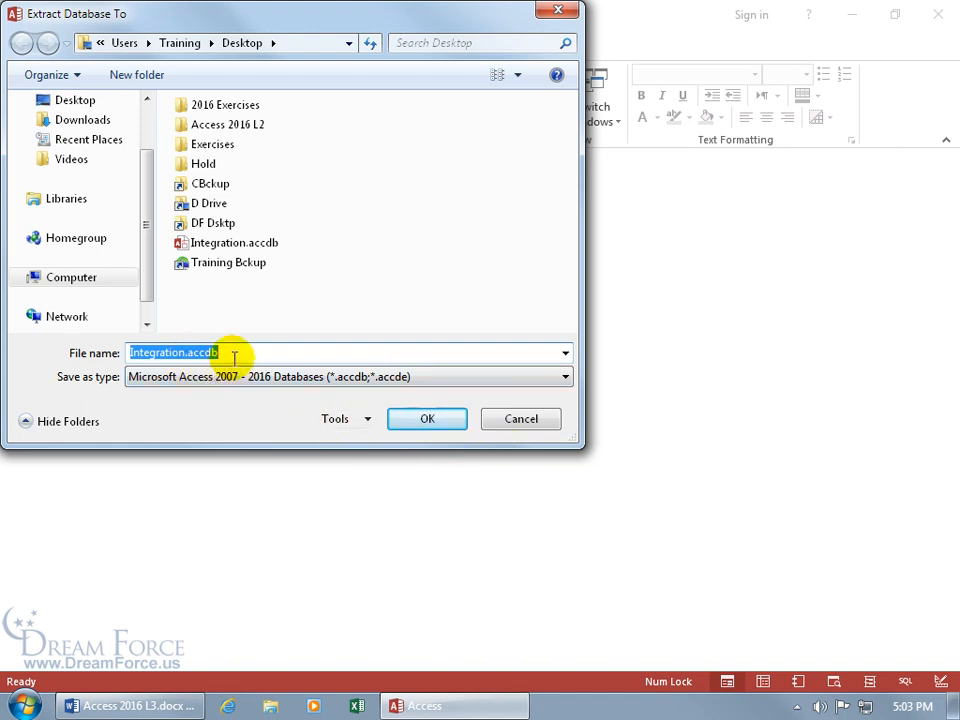
{"action": "left_click", "coordinate": [185, 353]}
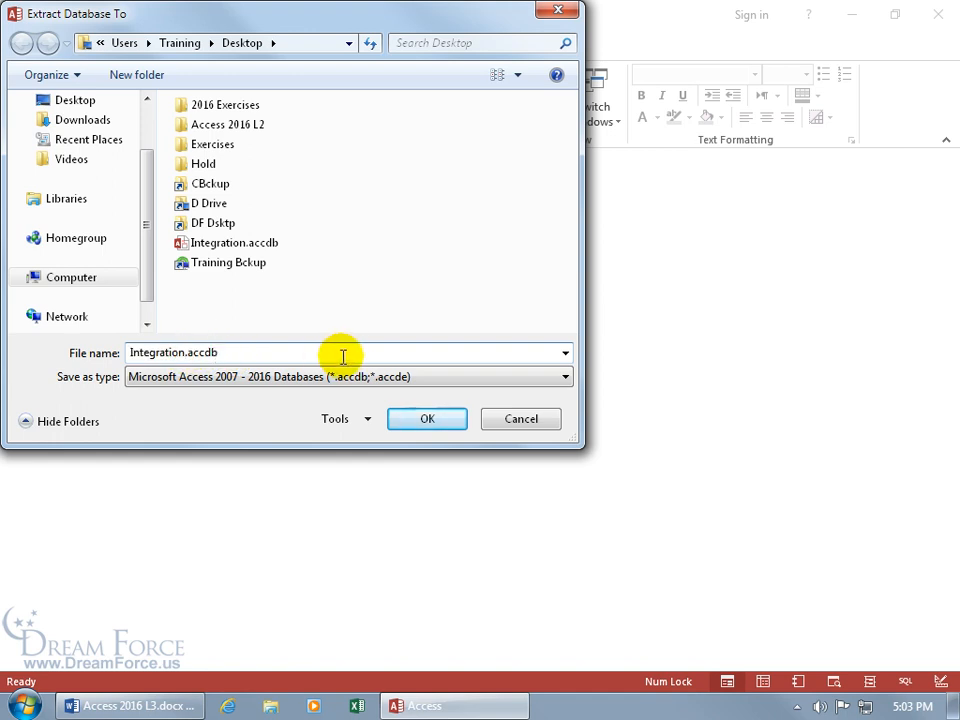
{"action": "key", "text": "BackSpace"}
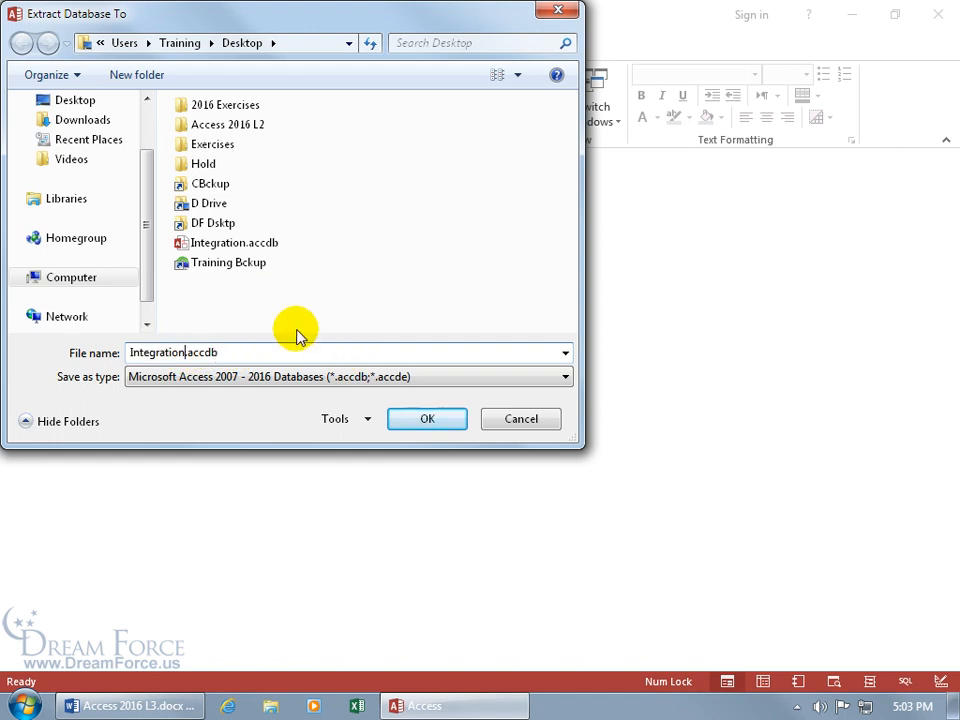
{"action": "type", "text": "_digitally"}
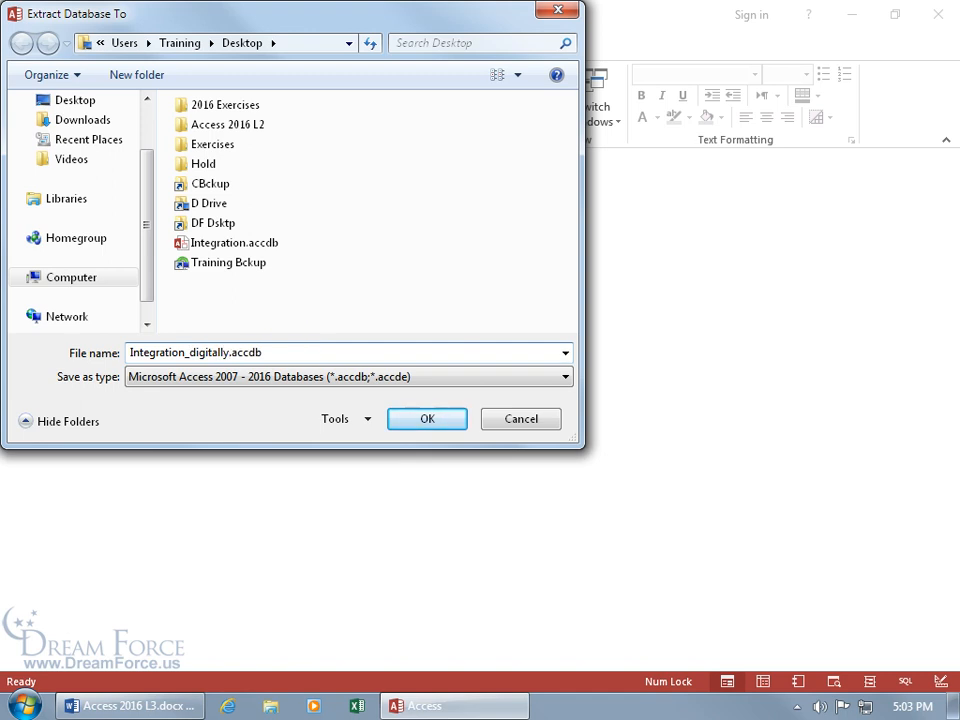
{"action": "left_click", "coordinate": [427, 420]}
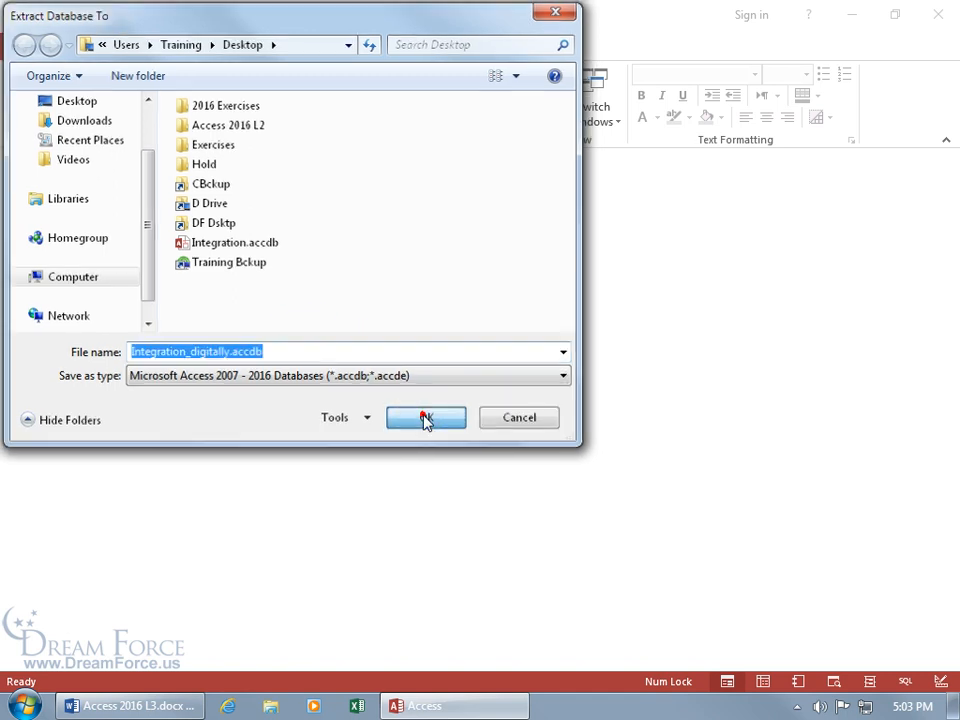
{"action": "left_click", "coordinate": [939, 24]}
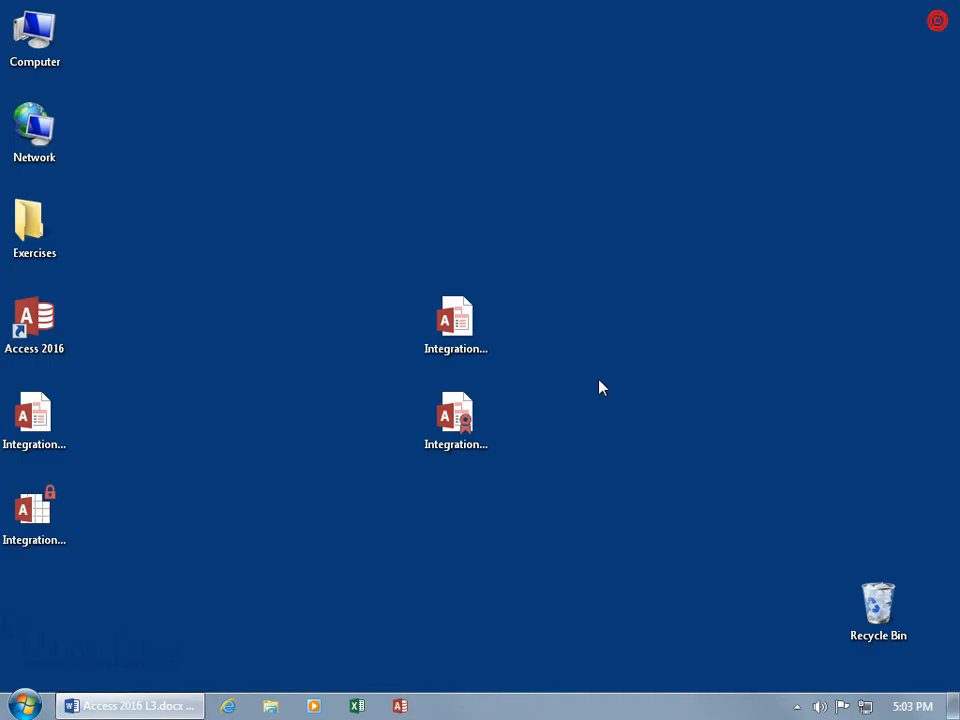
Step: Move Integration_digitally.accdb beside Integration.accdb and Integration.accdc, then compare the files' 1.03 MB sizes
{"action": "left_click_drag", "start_coordinate": [40, 420], "coordinate": [460, 420]}
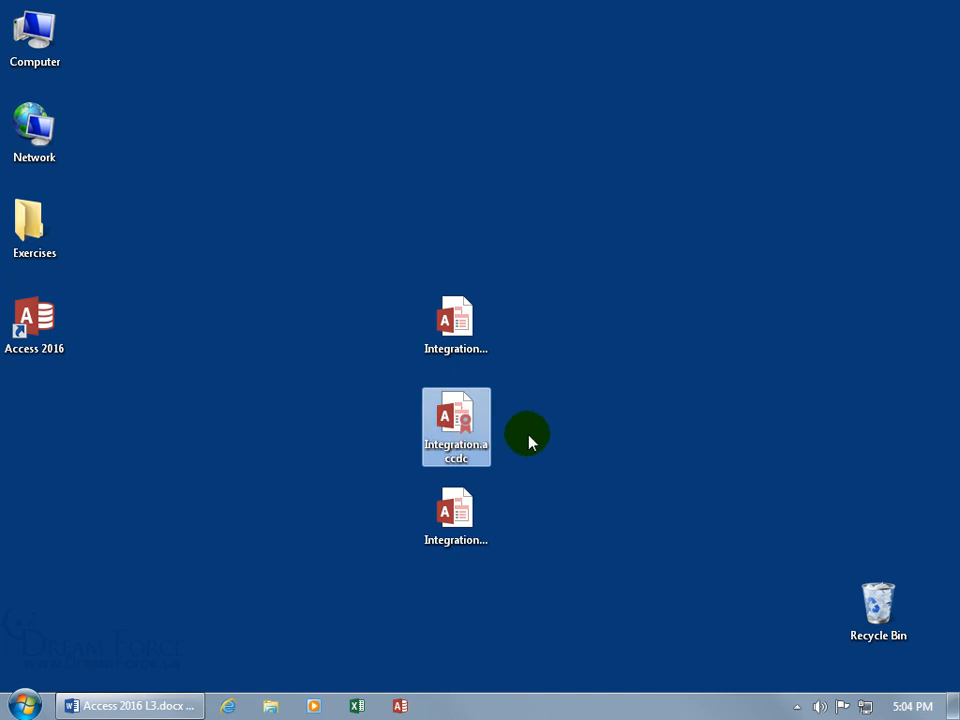
{"action": "left_click", "coordinate": [462, 522]}
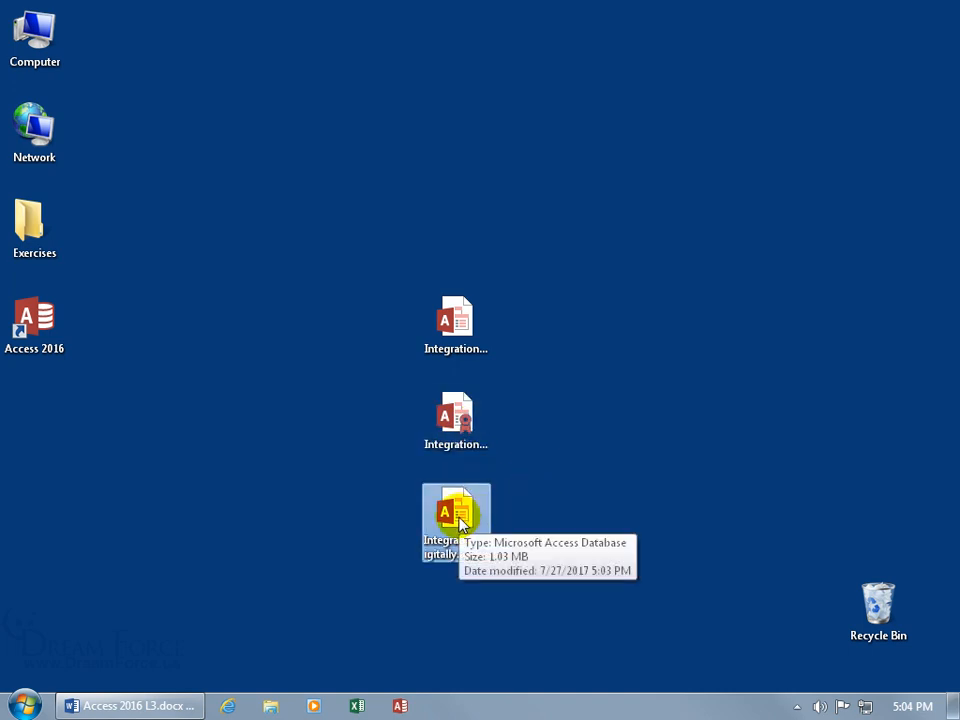
{"action": "left_click", "coordinate": [470, 348], "text": "ctrl"}
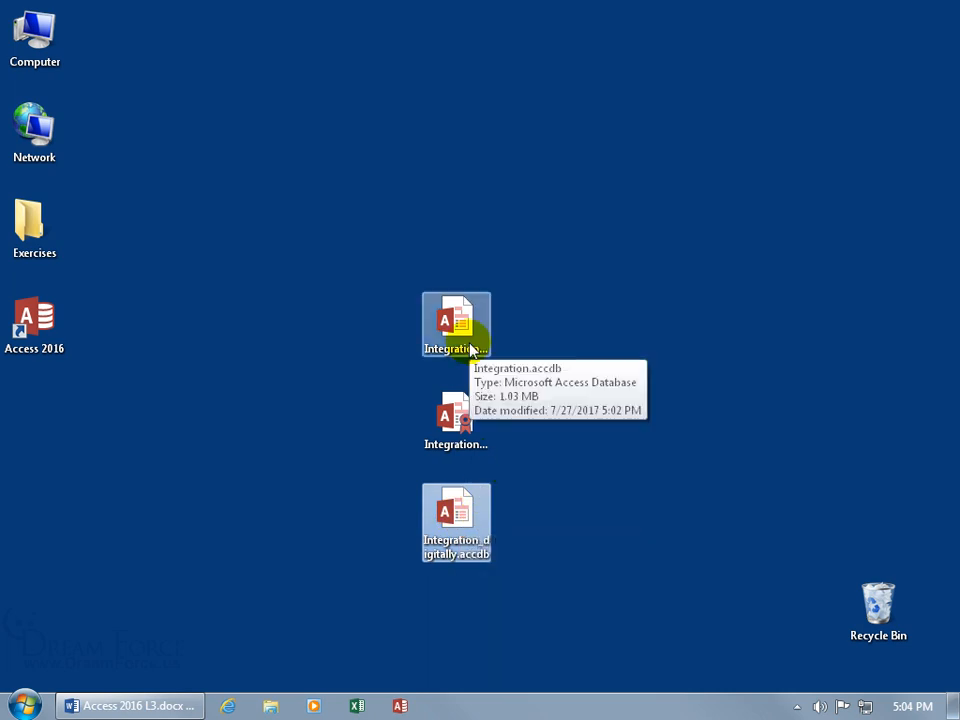
{"action": "left_click", "coordinate": [456, 417], "text": "ctrl"}
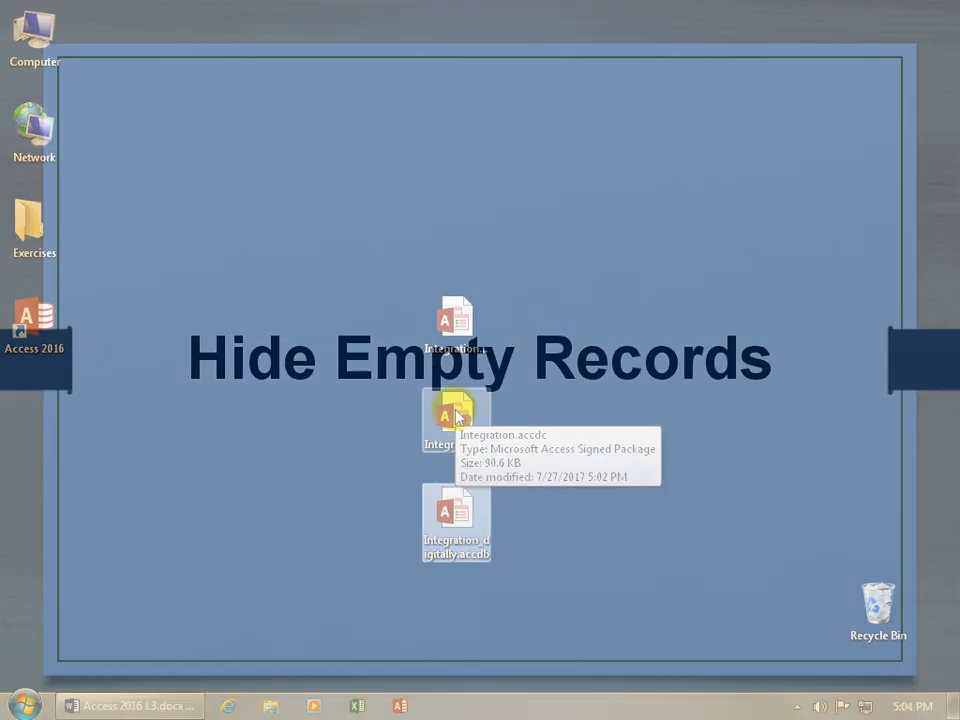
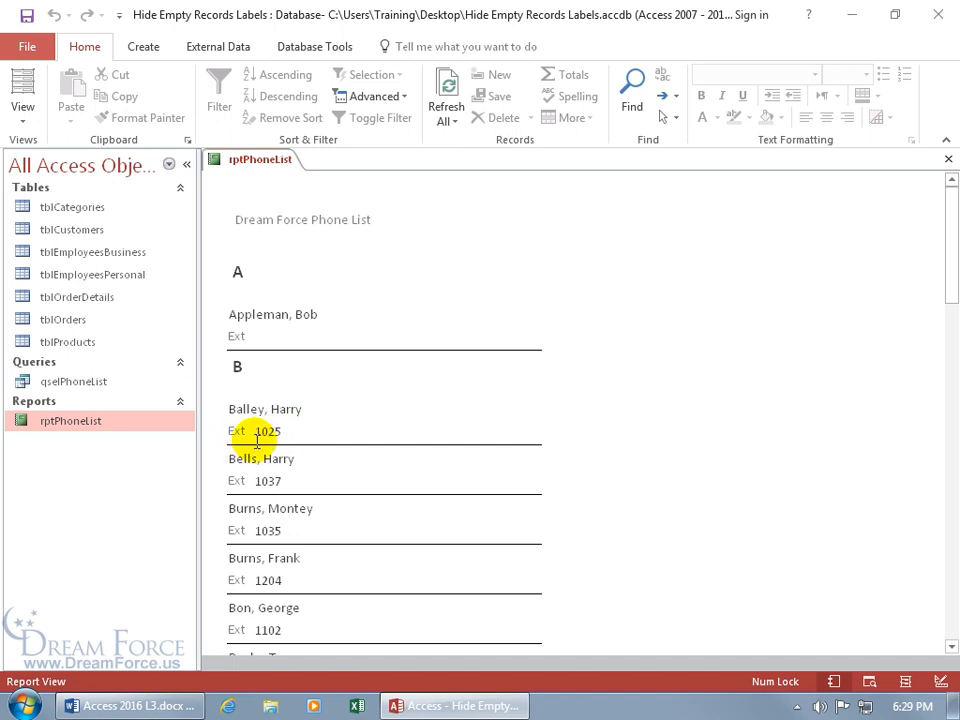
Step: Switch the phone list report rptPhoneList to Design View
{"action": "right_click", "coordinate": [531, 191]}
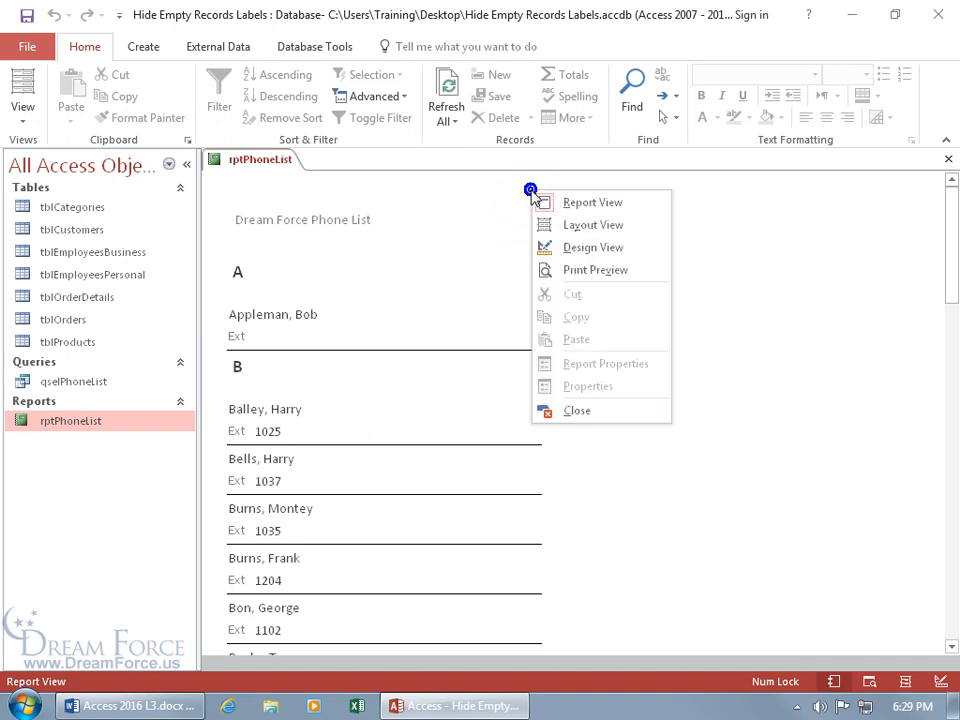
{"action": "left_click", "coordinate": [562, 246]}
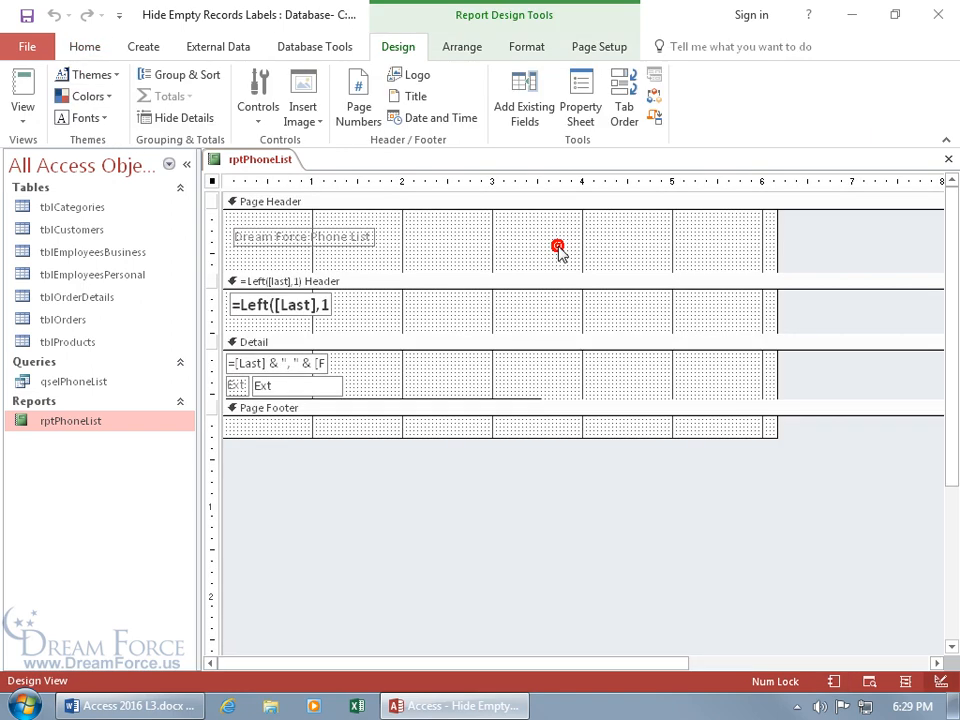
{"action": "left_click", "coordinate": [238, 381]}
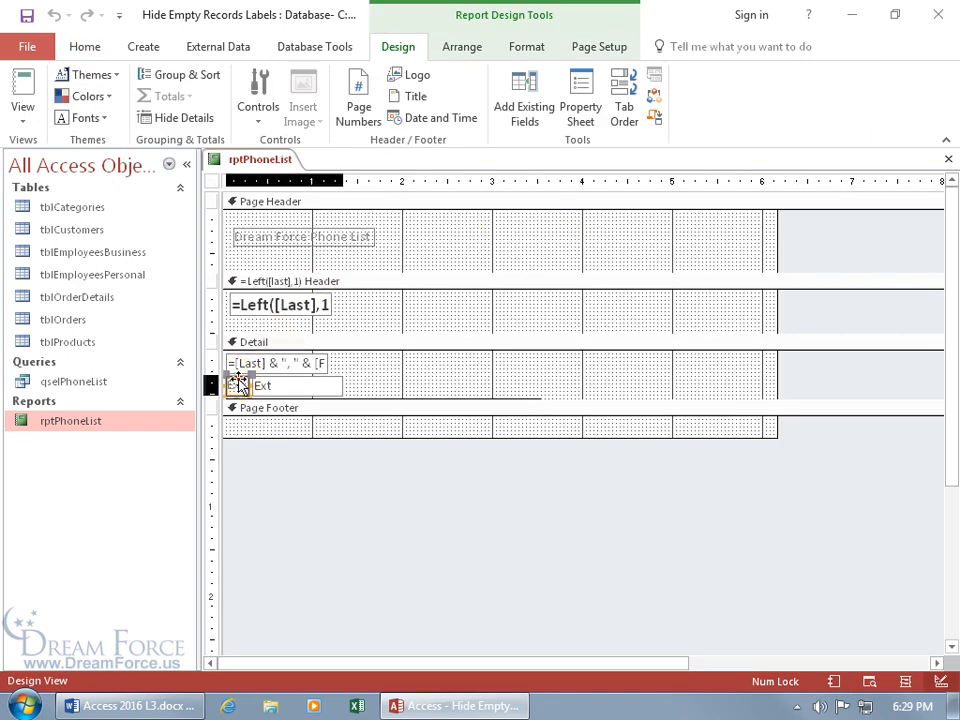
{"action": "left_click", "coordinate": [375, 375]}
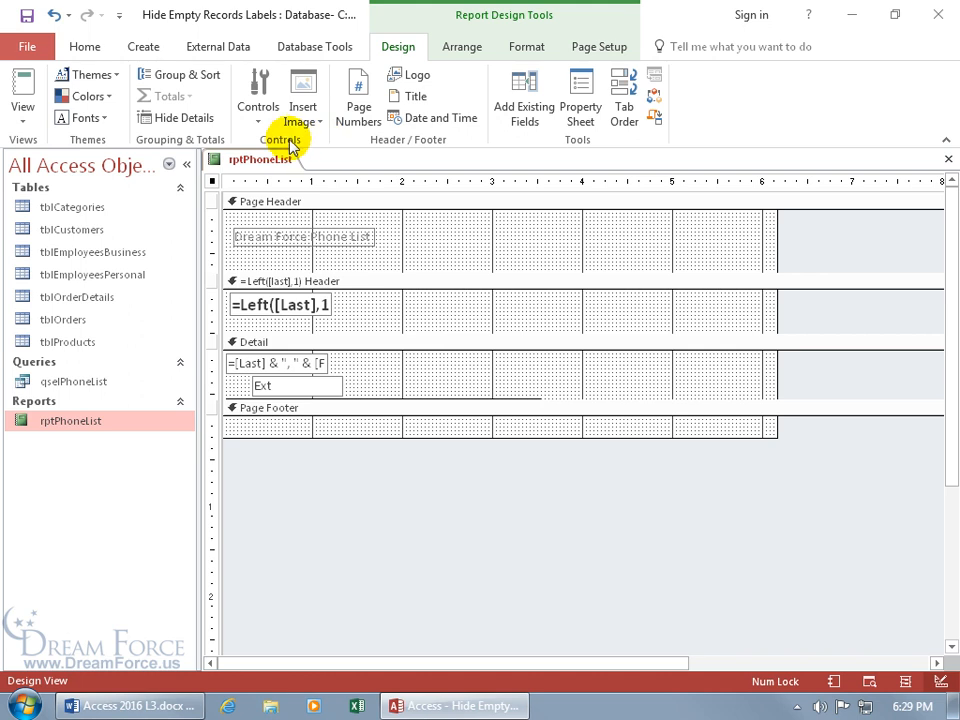
Step: Add an unbound text box to the Detail section, delete its Text9 label, and open its properties
{"action": "left_click", "coordinate": [257, 115]}
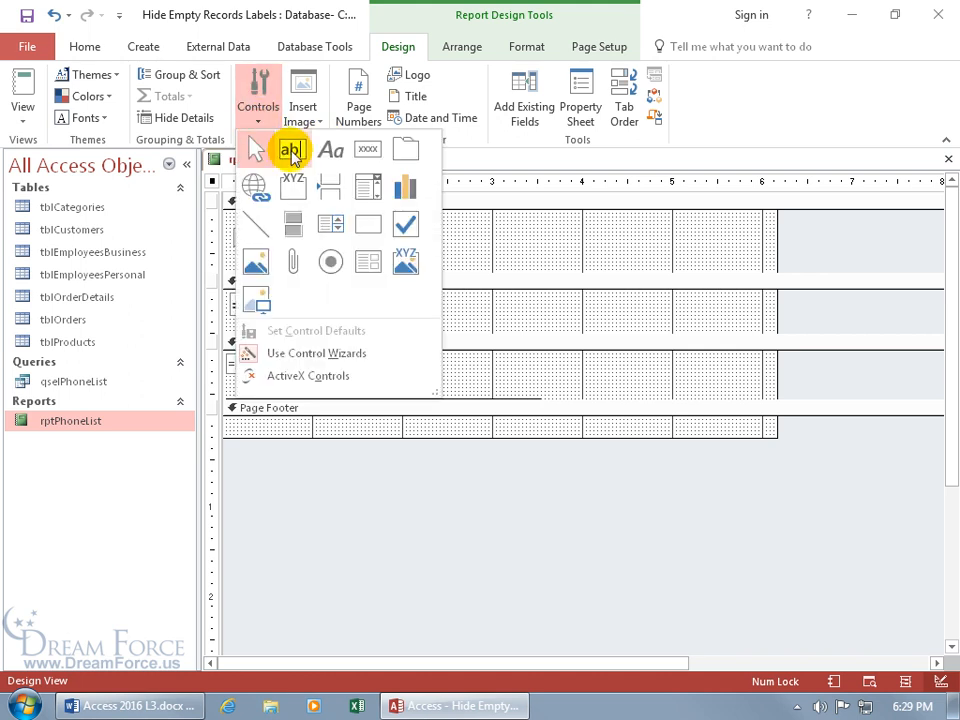
{"action": "left_click", "coordinate": [290, 150]}
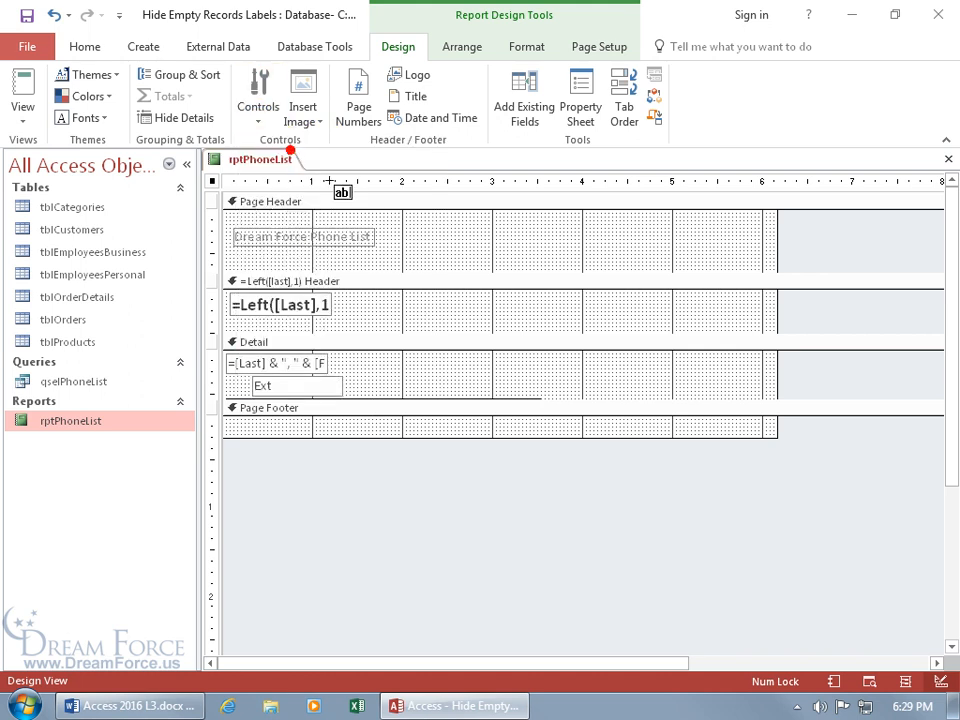
{"action": "left_click", "coordinate": [466, 364]}
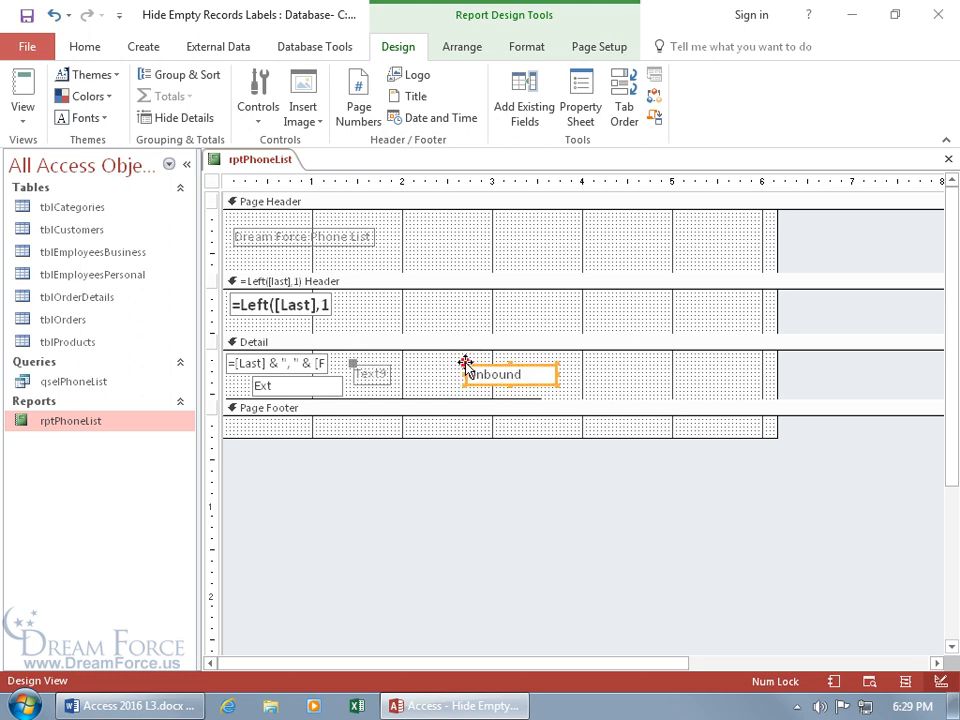
{"action": "left_click", "coordinate": [388, 366]}
{"action": "key", "text": "Delete"}
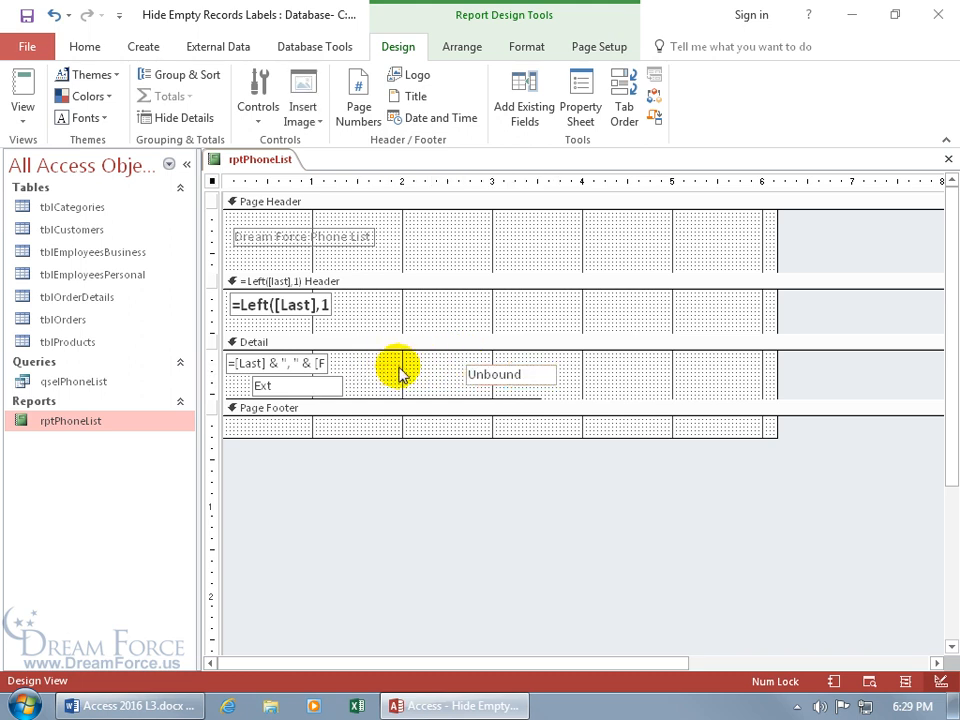
{"action": "left_click", "coordinate": [497, 373]}
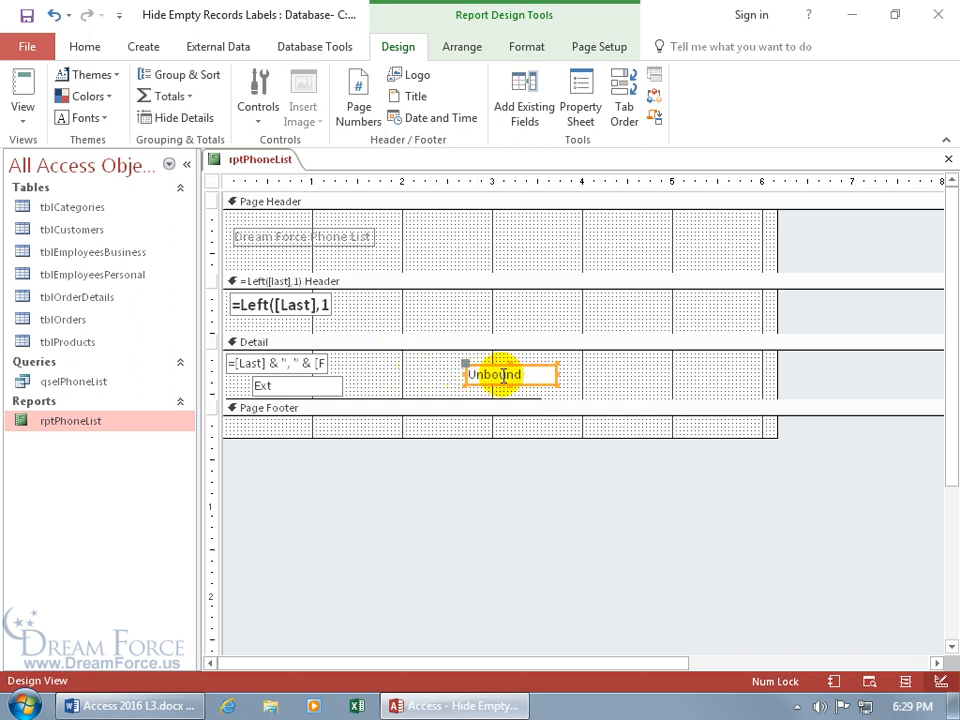
{"action": "left_click", "coordinate": [503, 375]}
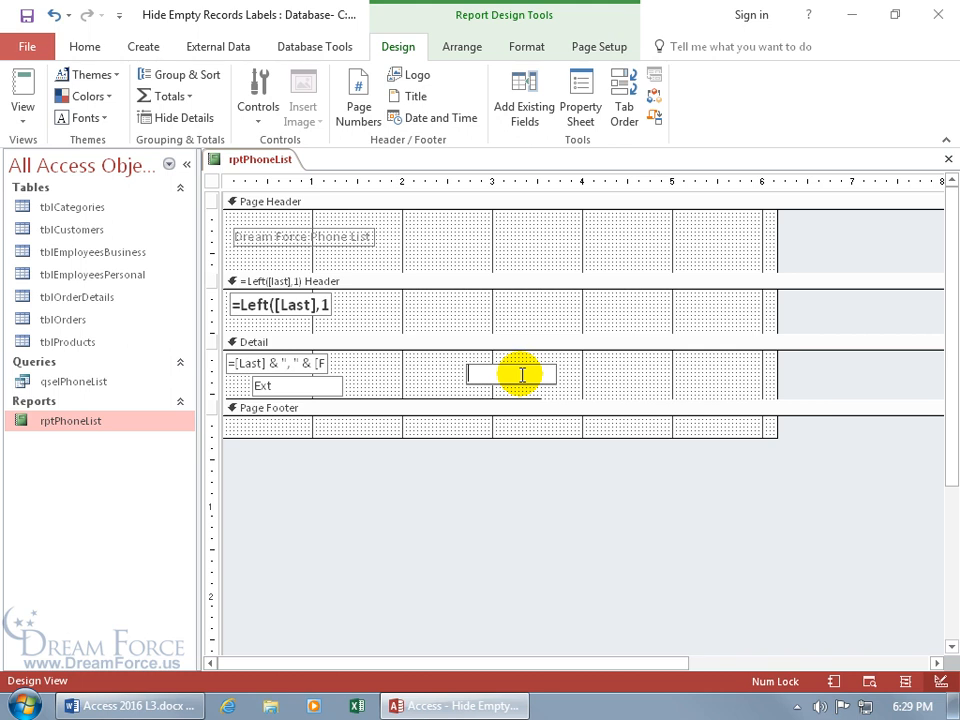
{"action": "double_click", "coordinate": [514, 366]}
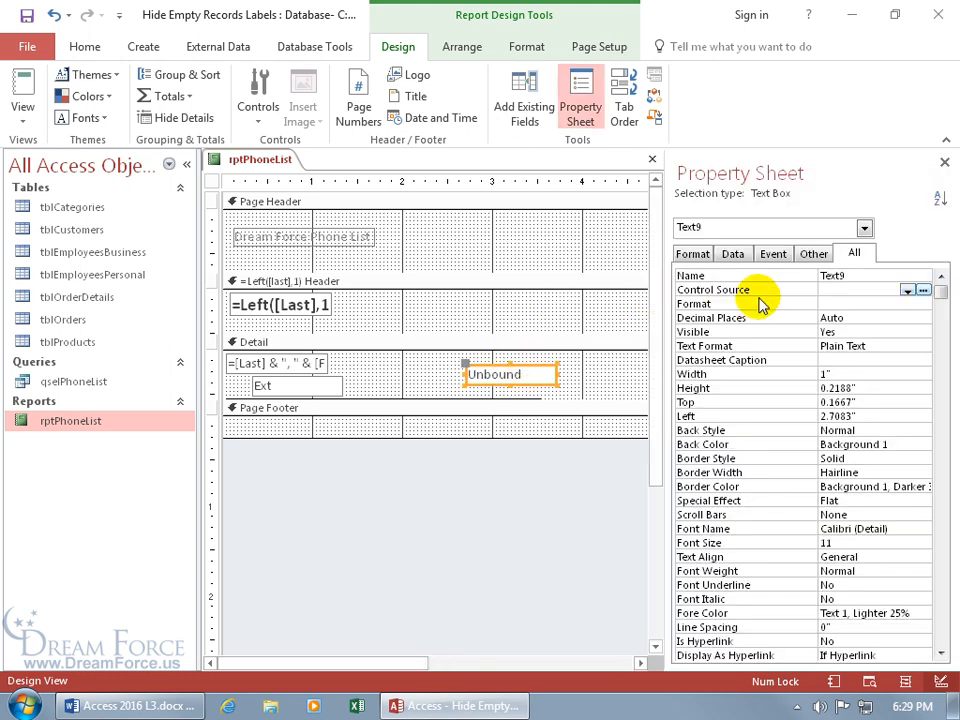
Step: Paste =IIf(Trim(nz([ext],""))="","","Ext") into the Control Source Zoom editor, then start a blank Word document
{"action": "left_click", "coordinate": [838, 290]}
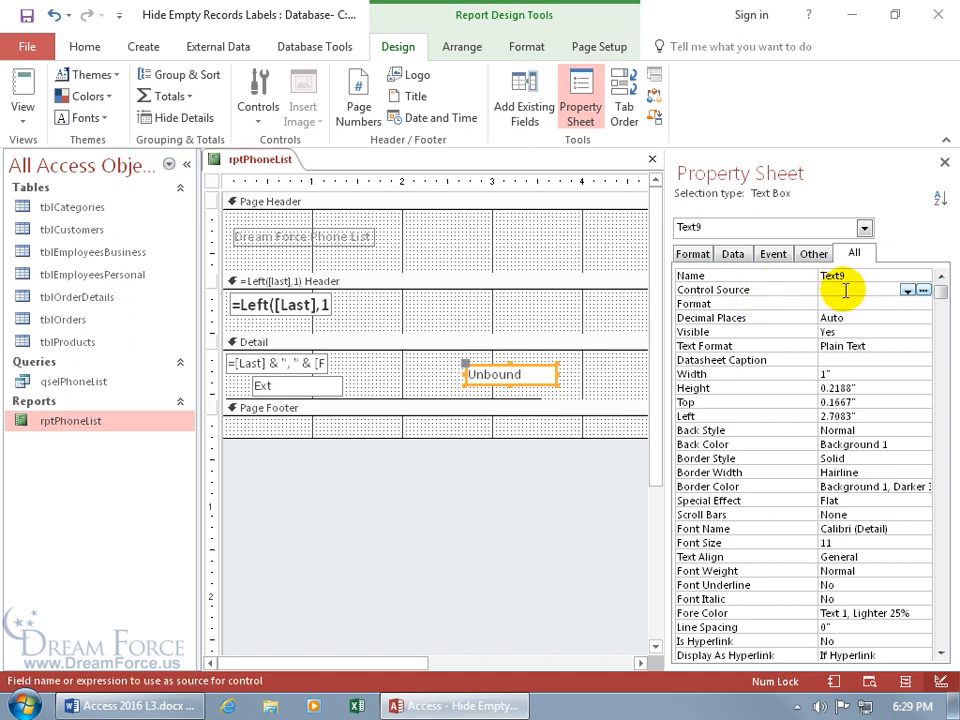
{"action": "right_click", "coordinate": [851, 291]}
{"action": "left_click", "coordinate": [895, 321]}
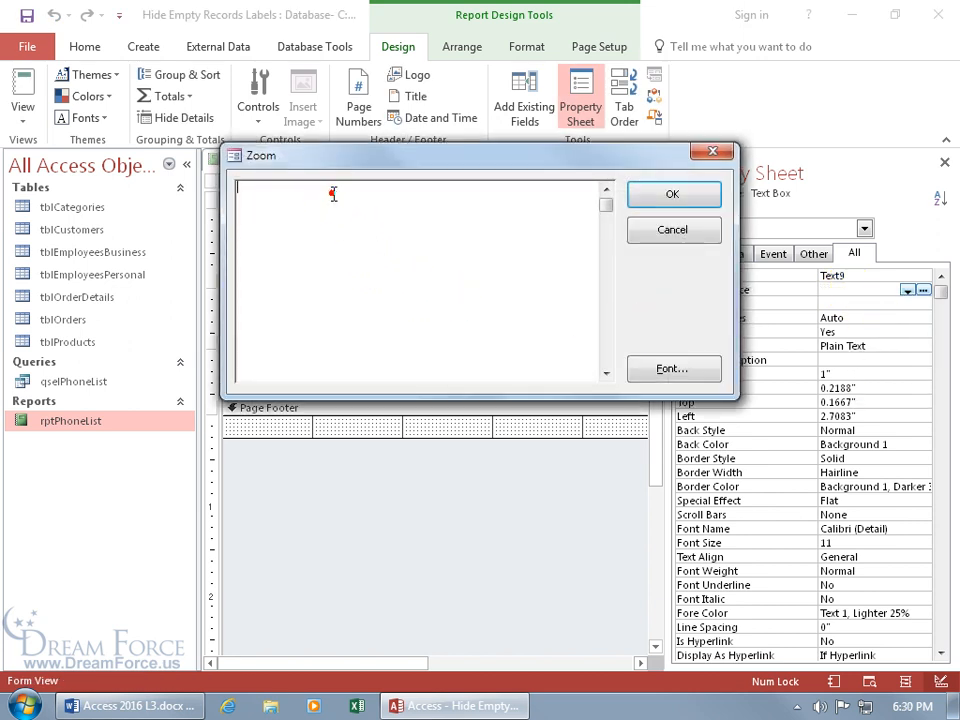
{"action": "type", "text": "=IIf(Trim(nz([ext],\"\"))=\"\",\"\",\"Ext\")"}
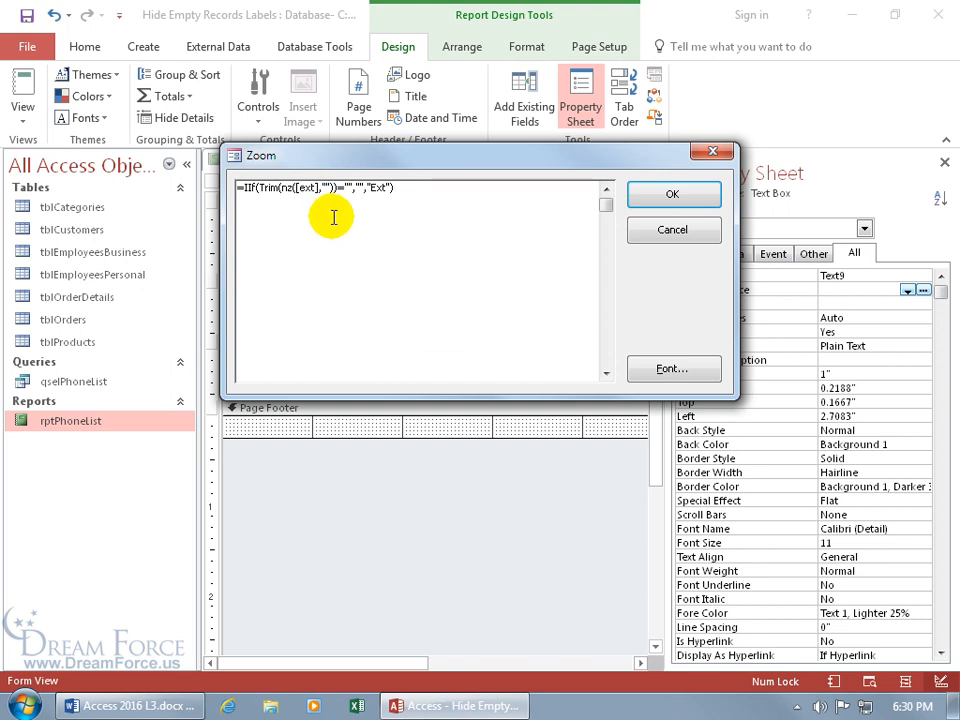
{"action": "right_click", "coordinate": [130, 706]}
{"action": "left_click", "coordinate": [130, 622]}
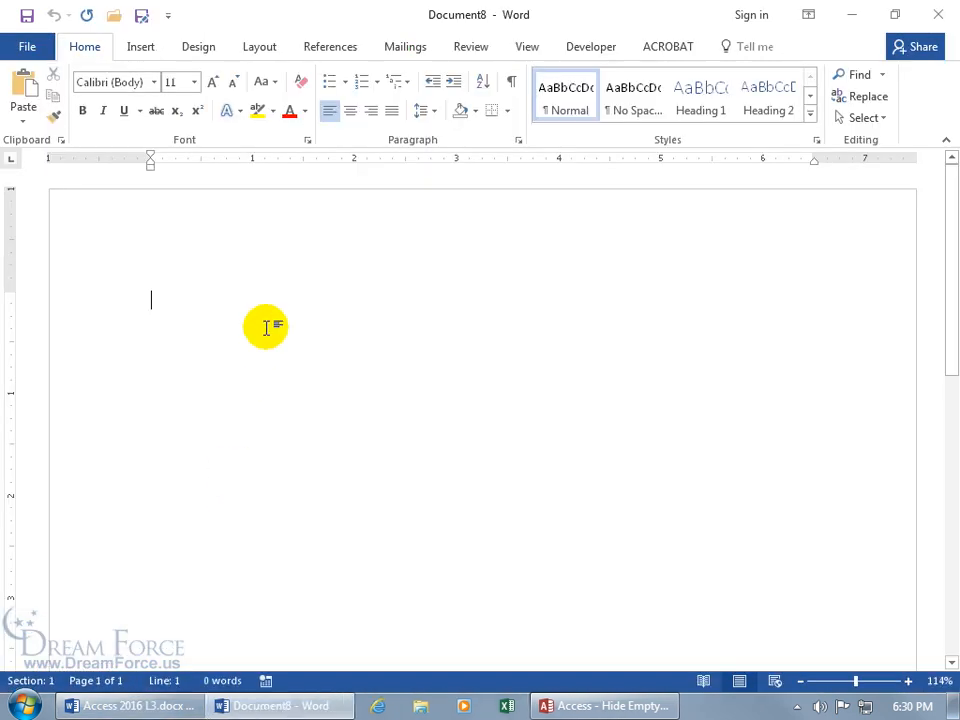
Step: Paste the IIf expression into Document8 and enlarge it to 28 pt
{"action": "type", "text": "=IIf(Trim(nz([ext],\"\"))=\"\",\"\",\"Ext\")"}
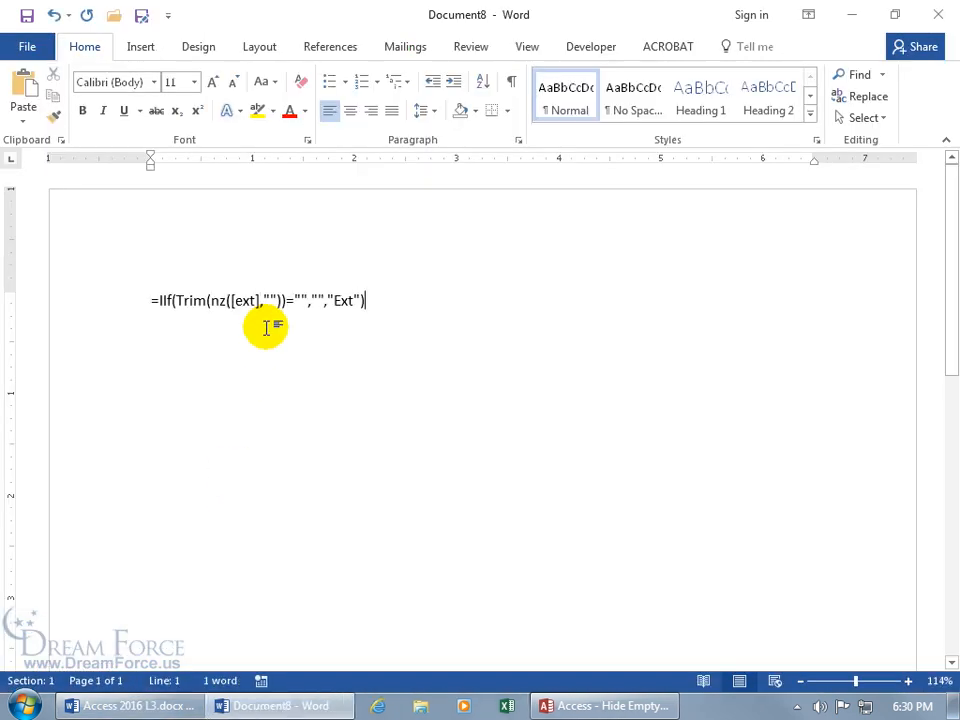
{"action": "left_click", "coordinate": [98, 304]}
{"action": "left_click", "coordinate": [224, 245]}
{"action": "left_click", "coordinate": [224, 245]}
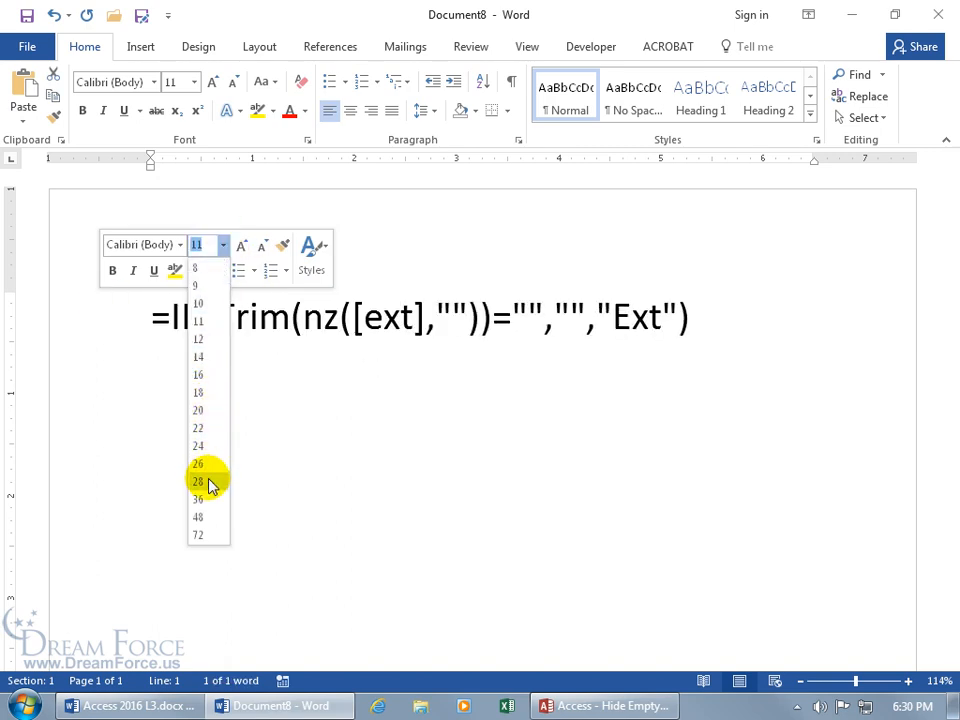
{"action": "left_click", "coordinate": [208, 482]}
{"action": "left_click", "coordinate": [717, 319]}
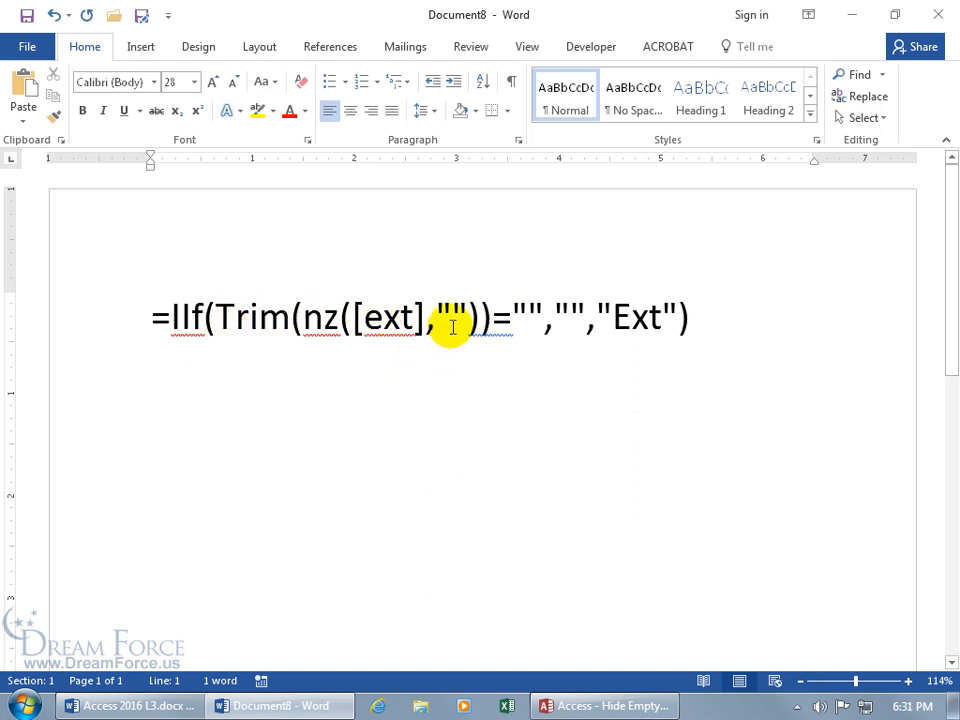
Step: Point out the formula's empty quotes, the word Ext, and the Trim( to "Ext" portion
{"action": "left_click", "coordinate": [526, 318]}
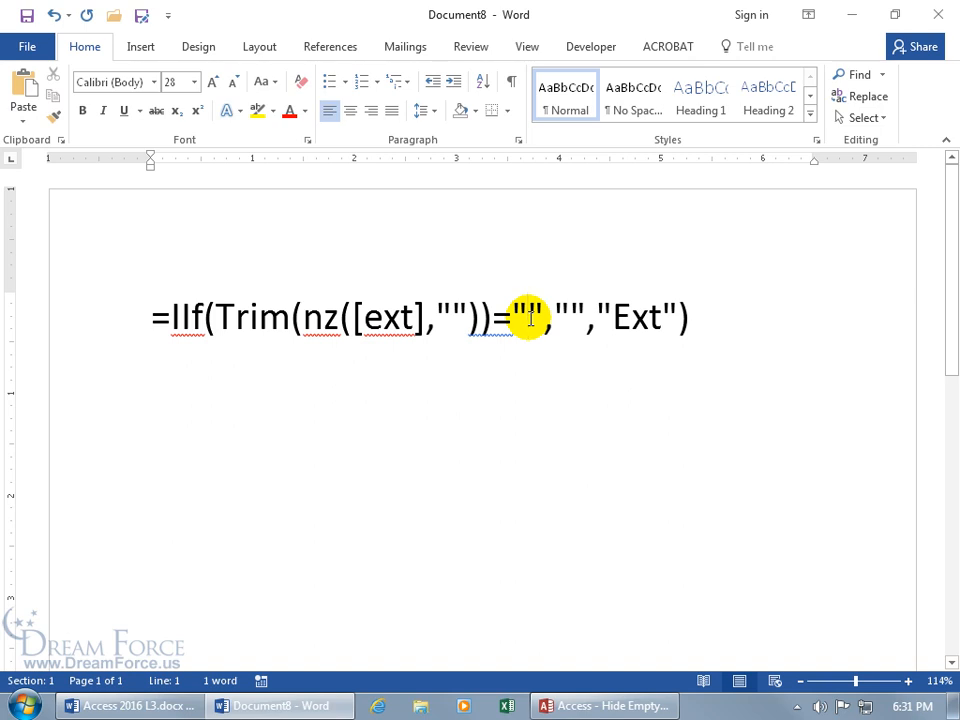
{"action": "left_click", "coordinate": [573, 313]}
{"action": "left_click", "coordinate": [636, 317]}
{"action": "left_click_drag", "start_coordinate": [612, 318], "coordinate": [215, 318]}
{"action": "left_click", "coordinate": [447, 320]}
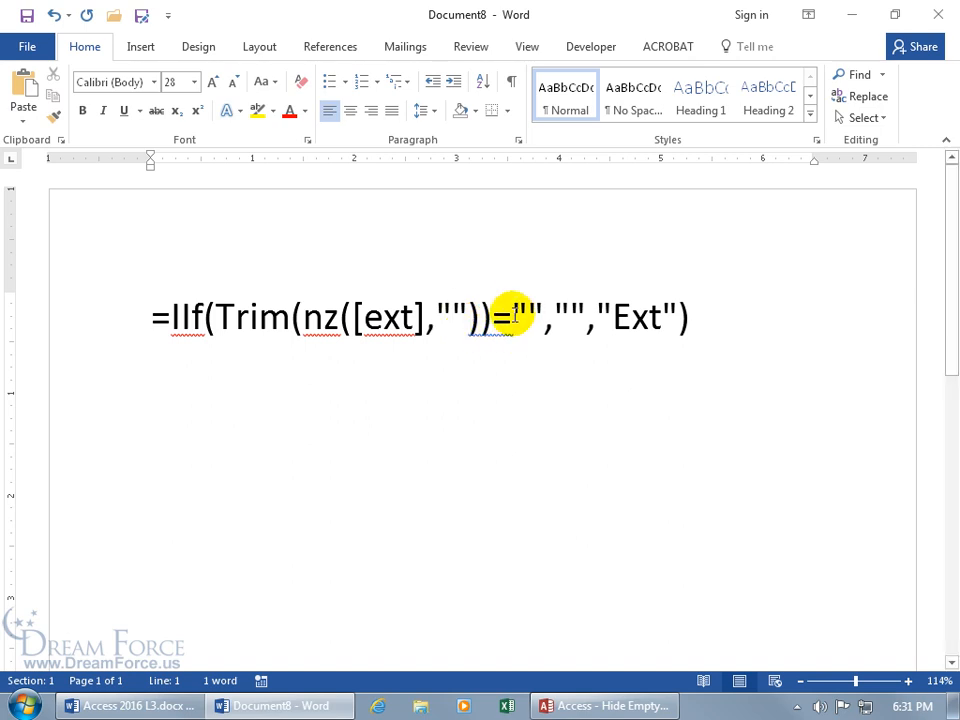
Step: Highlight the quotes and Ext again, then close Document8 without saving
{"action": "left_click_drag", "start_coordinate": [514, 308], "coordinate": [536, 310]}
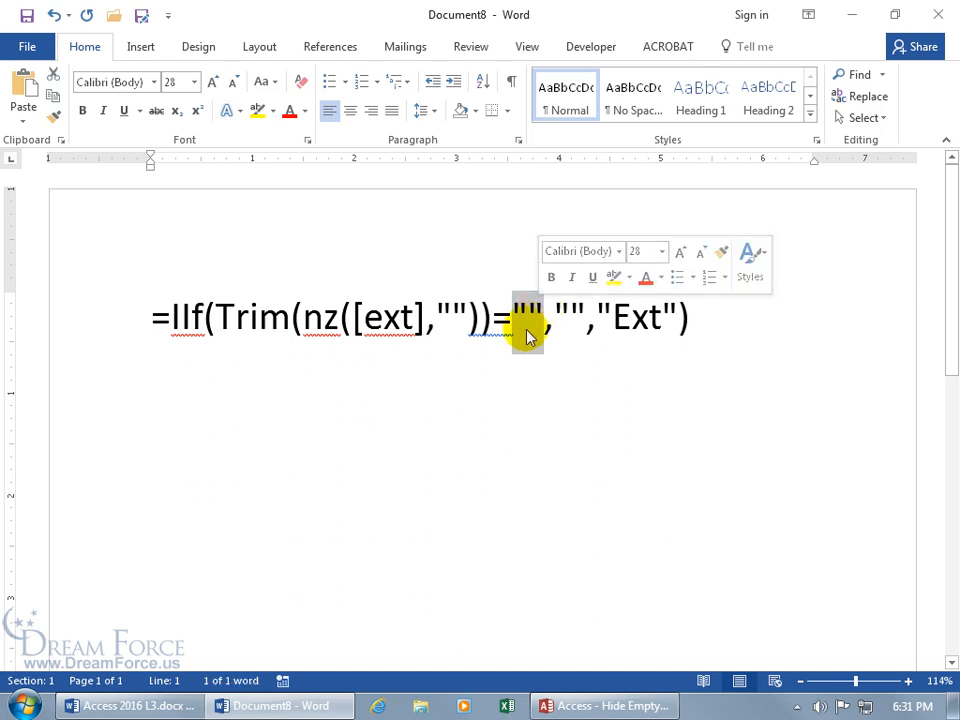
{"action": "left_click", "coordinate": [527, 312]}
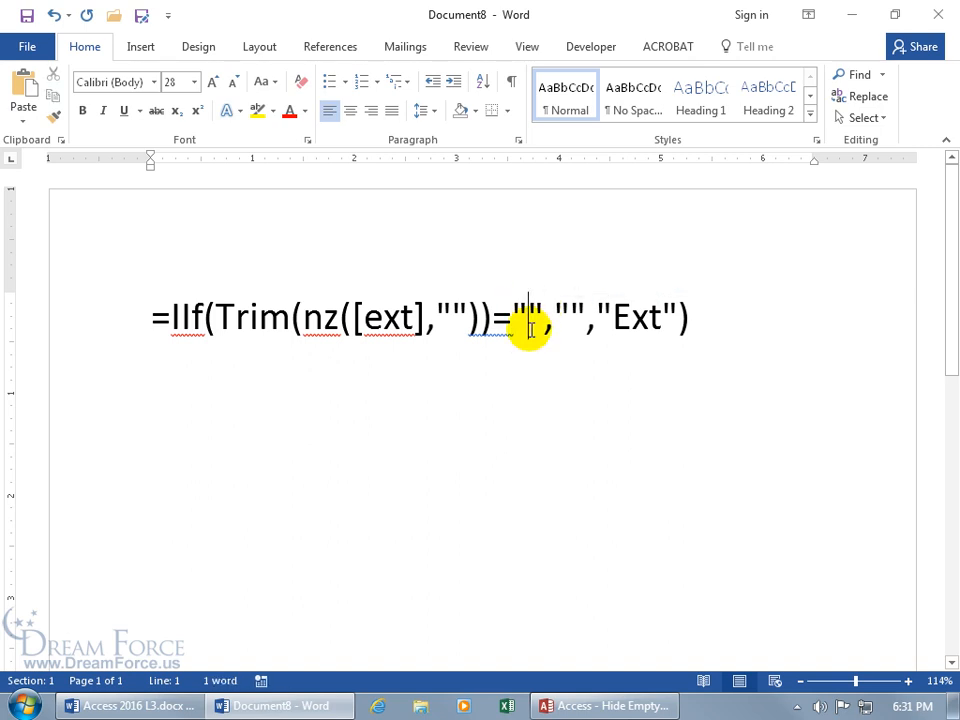
{"action": "left_click", "coordinate": [572, 314]}
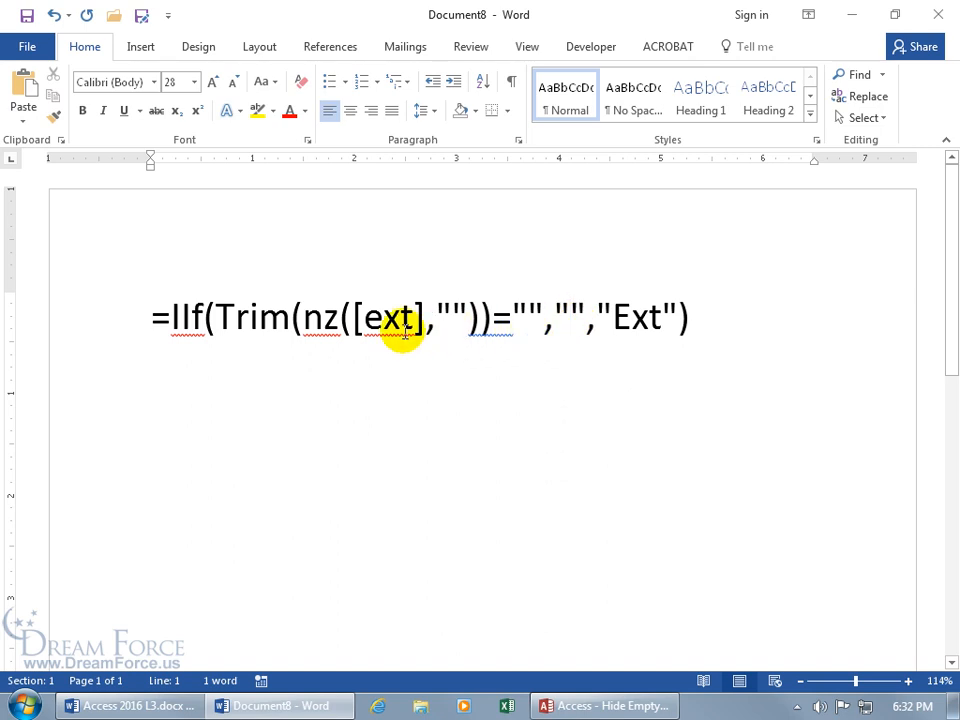
{"action": "left_click_drag", "start_coordinate": [631, 317], "coordinate": [662, 318]}
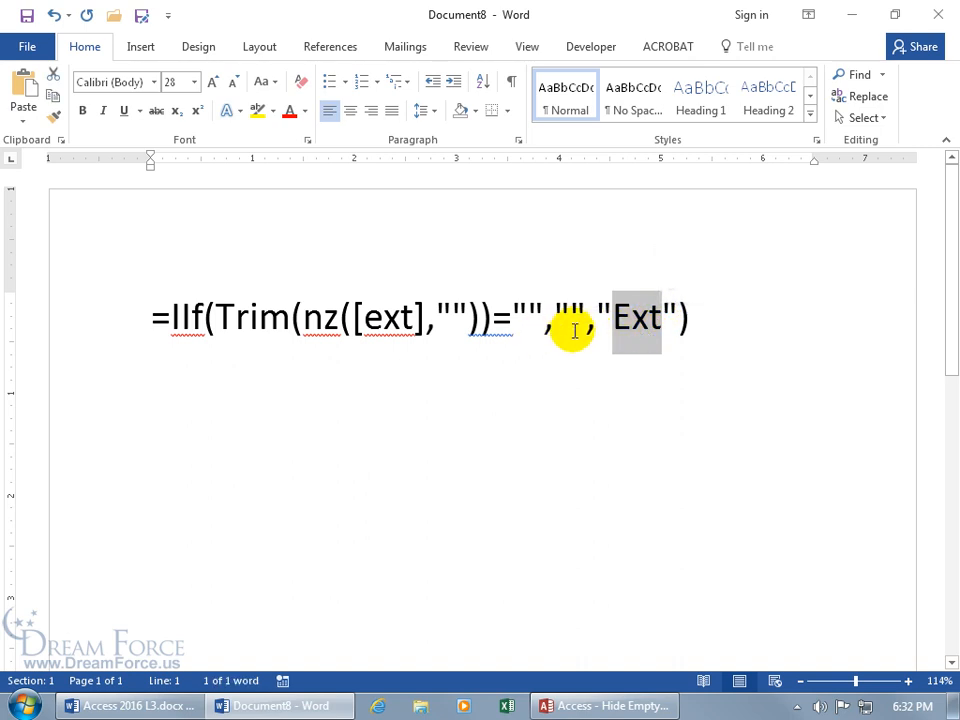
{"action": "left_click", "coordinate": [635, 330]}
{"action": "left_click", "coordinate": [947, 16]}
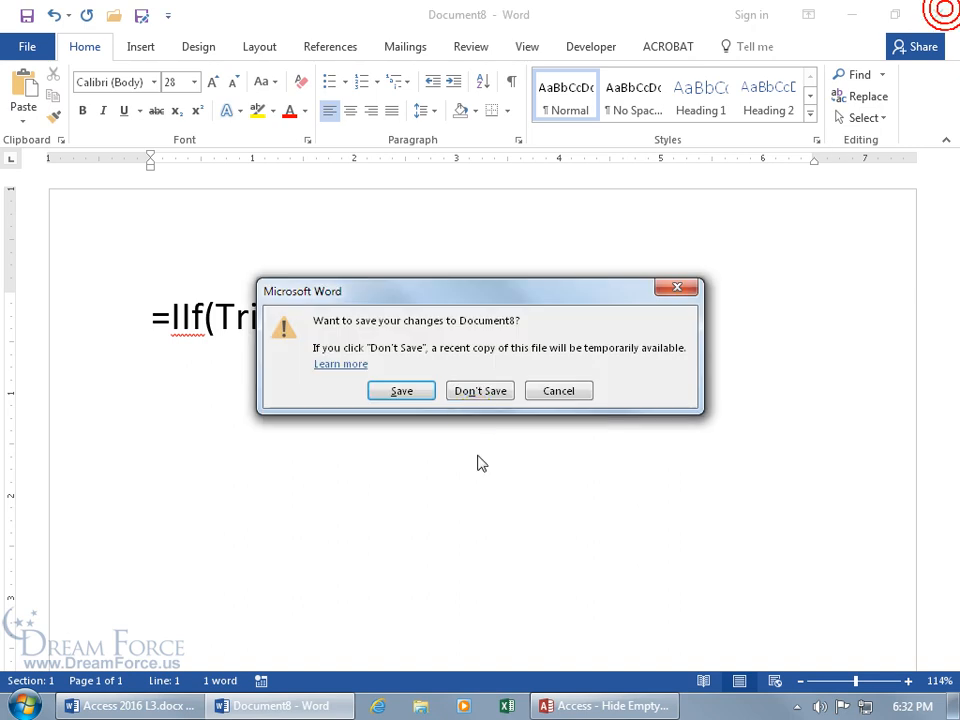
{"action": "left_click", "coordinate": [480, 393]}
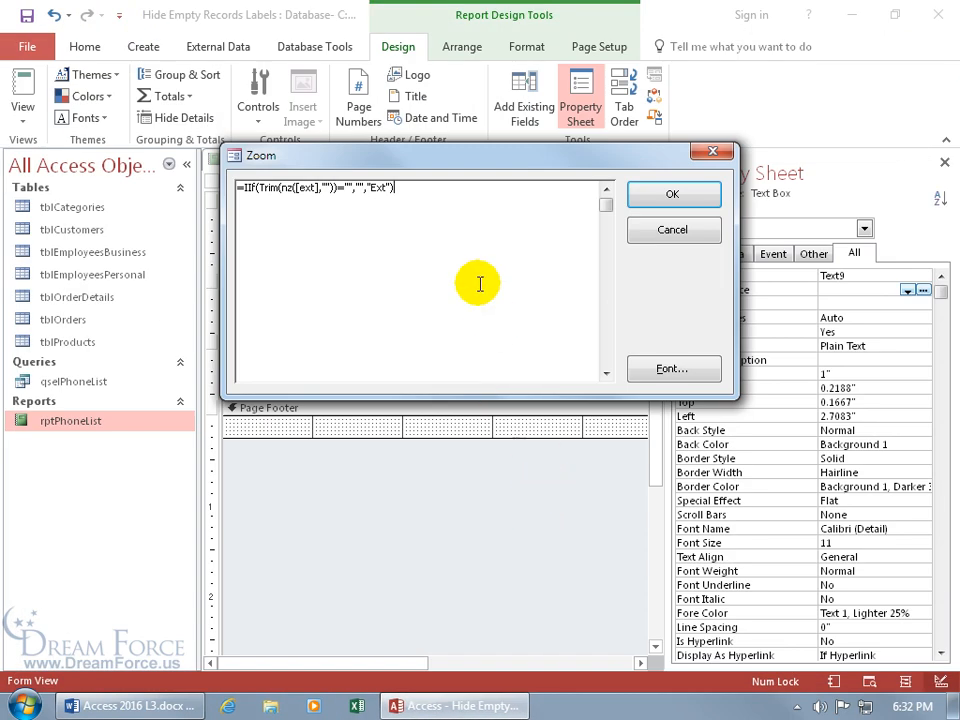
Step: Commit the IIf expression as Text9's control source and move the box over the Ext label
{"action": "left_click", "coordinate": [662, 195]}
{"action": "key", "text": "Return"}
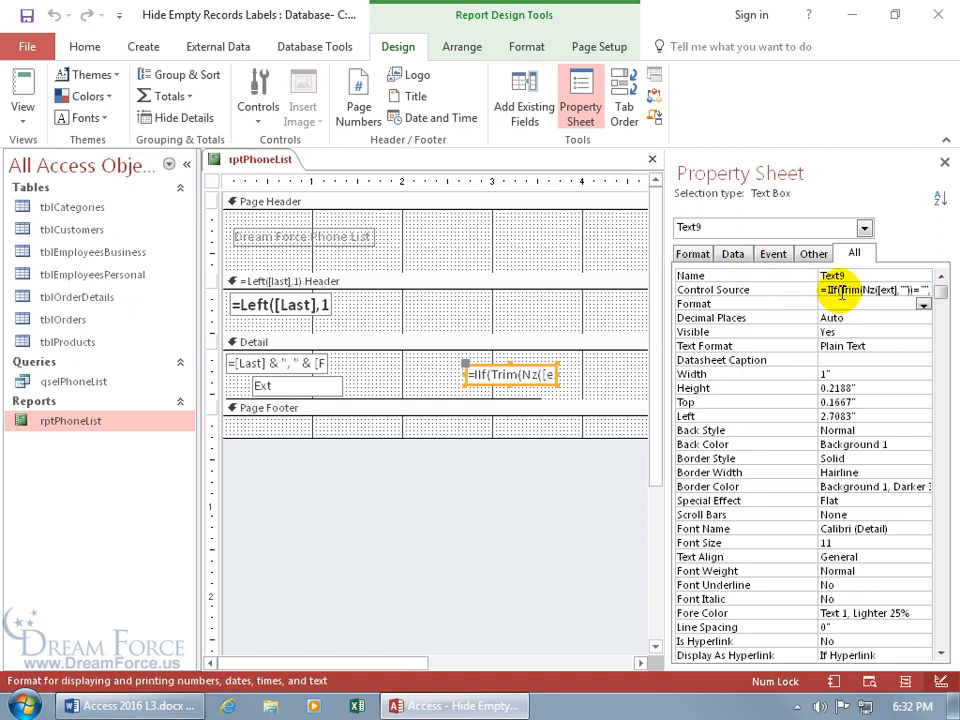
{"action": "left_click_drag", "start_coordinate": [543, 369], "coordinate": [250, 388]}
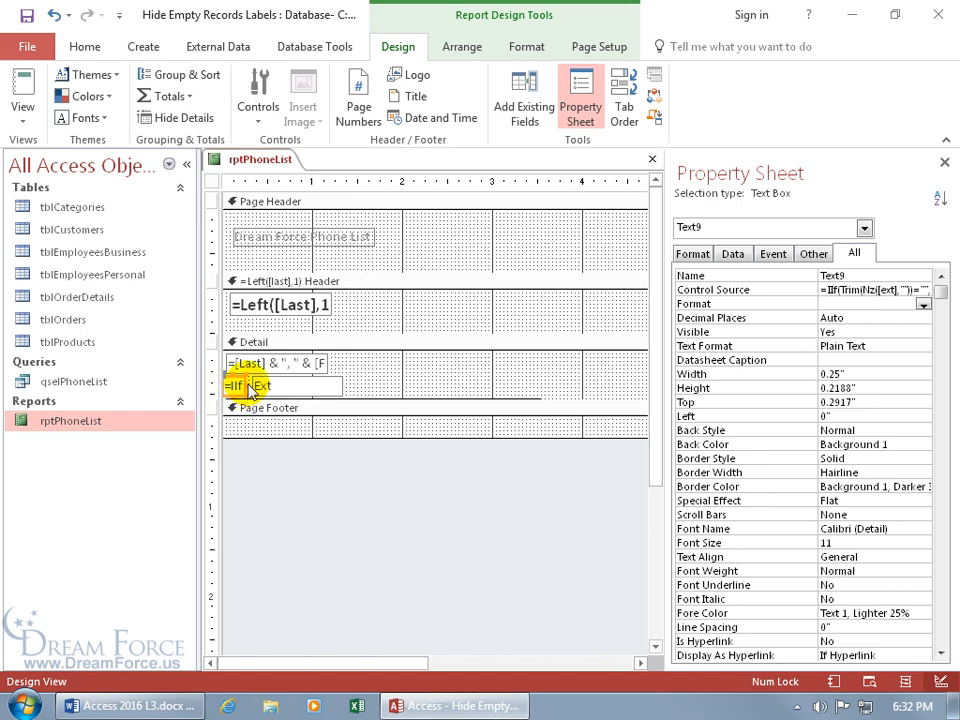
Step: Select the whole IIf text box and show the report formatting commands
{"action": "left_click", "coordinate": [245, 386]}
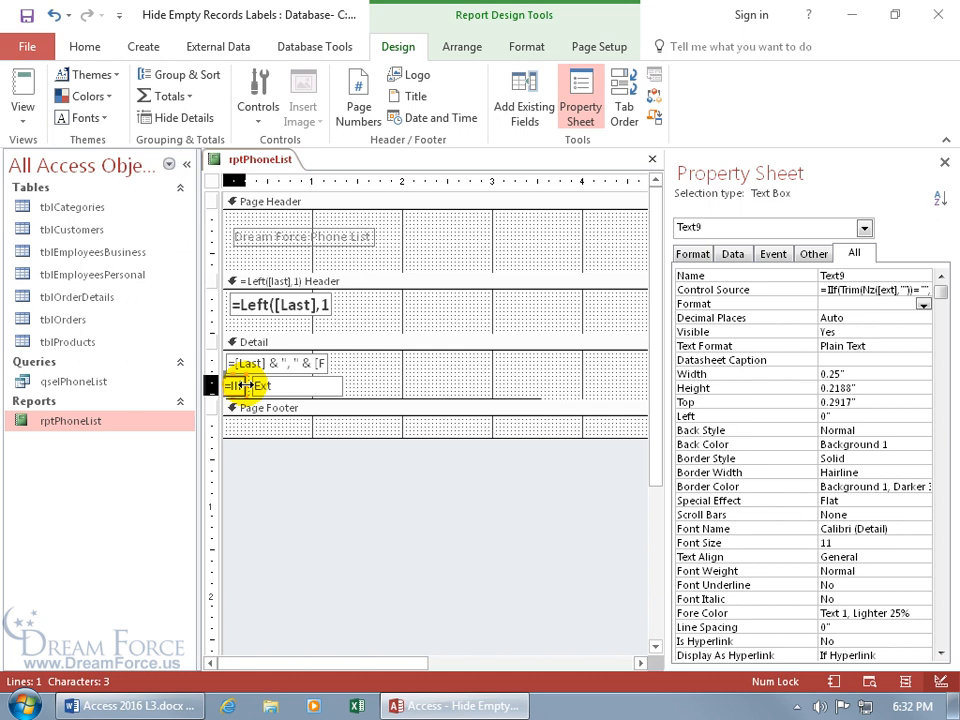
{"action": "left_click", "coordinate": [245, 386]}
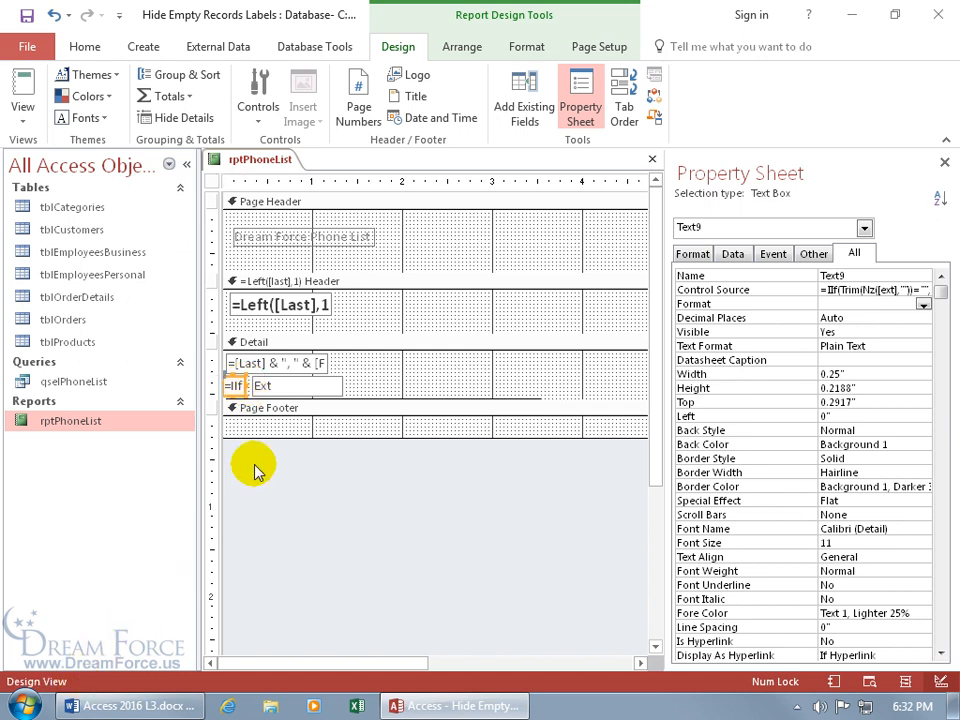
{"action": "left_click", "coordinate": [245, 385]}
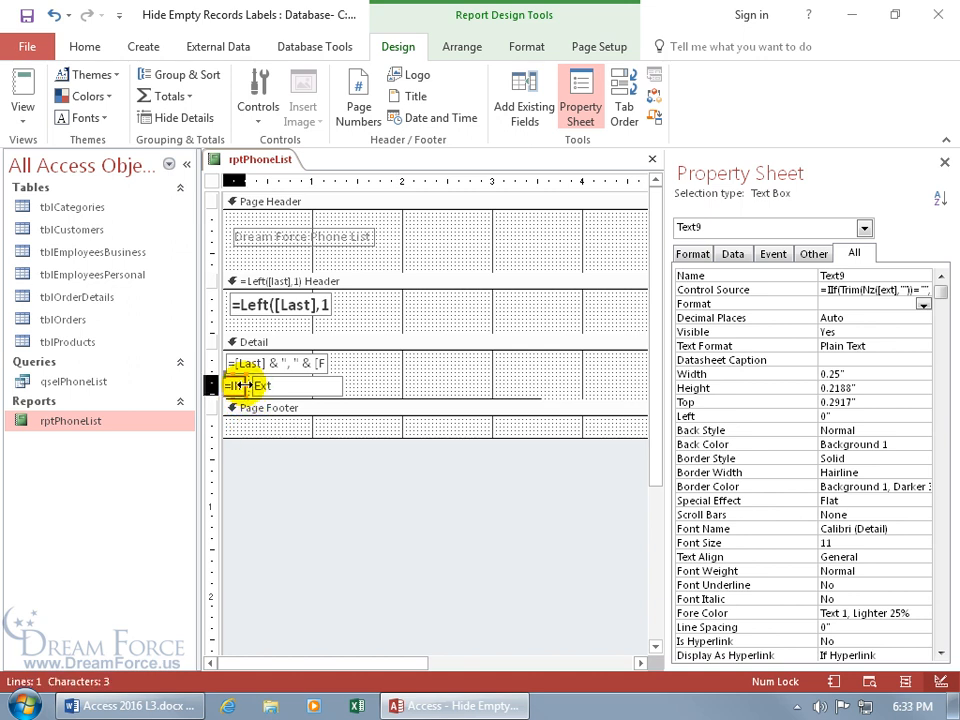
{"action": "left_click", "coordinate": [245, 385]}
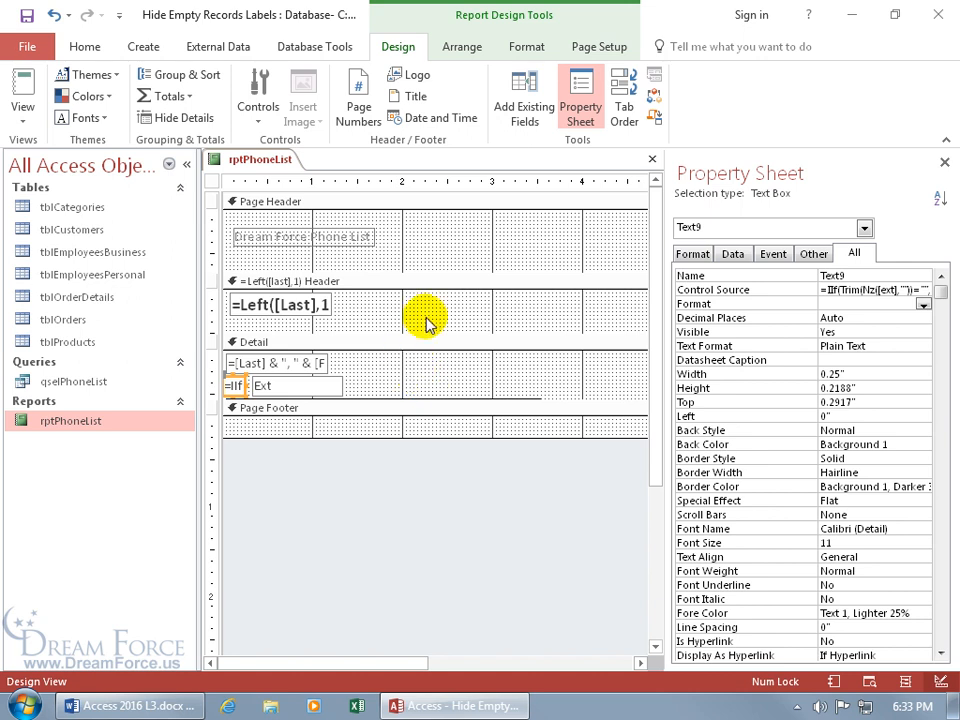
{"action": "left_click", "coordinate": [532, 47]}
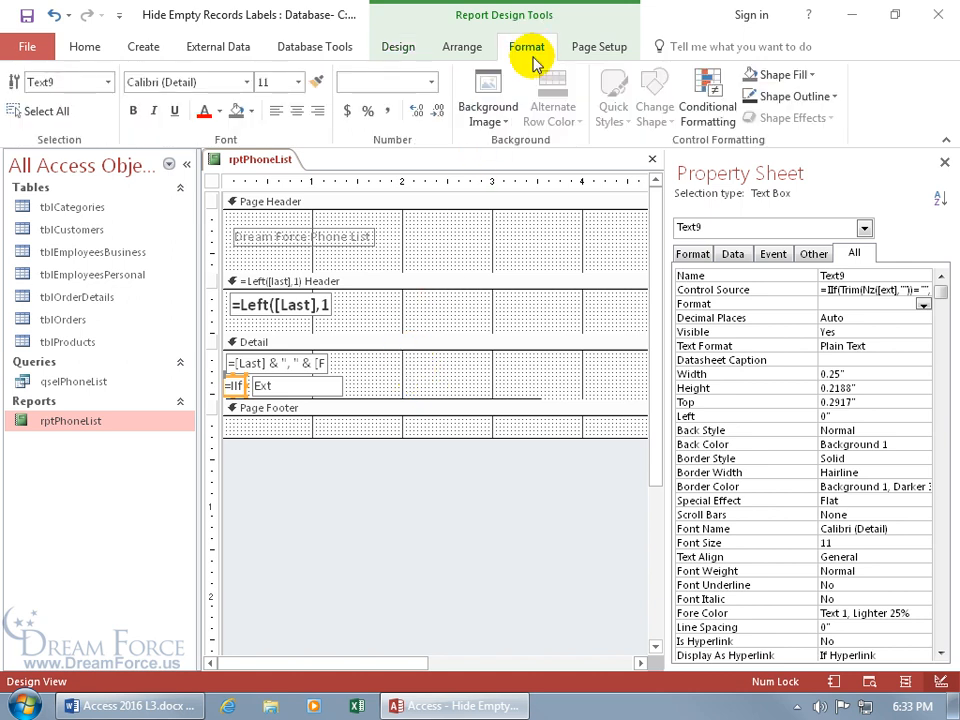
Step: Make the IIf box's outline transparent and view rptPhoneList in Report View
{"action": "left_click", "coordinate": [833, 97]}
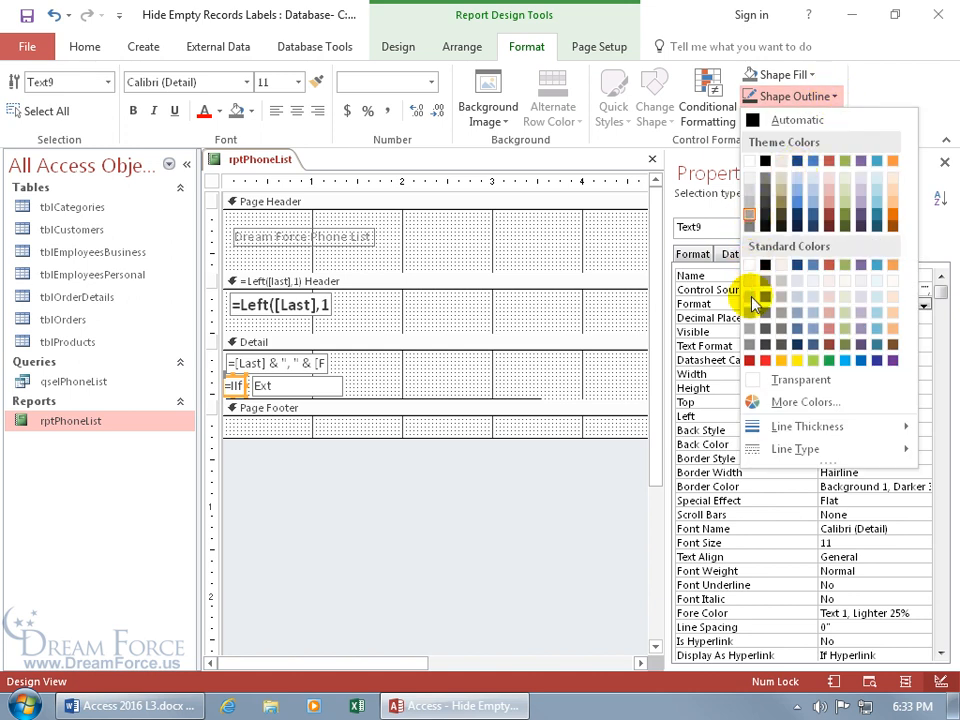
{"action": "left_click", "coordinate": [751, 380]}
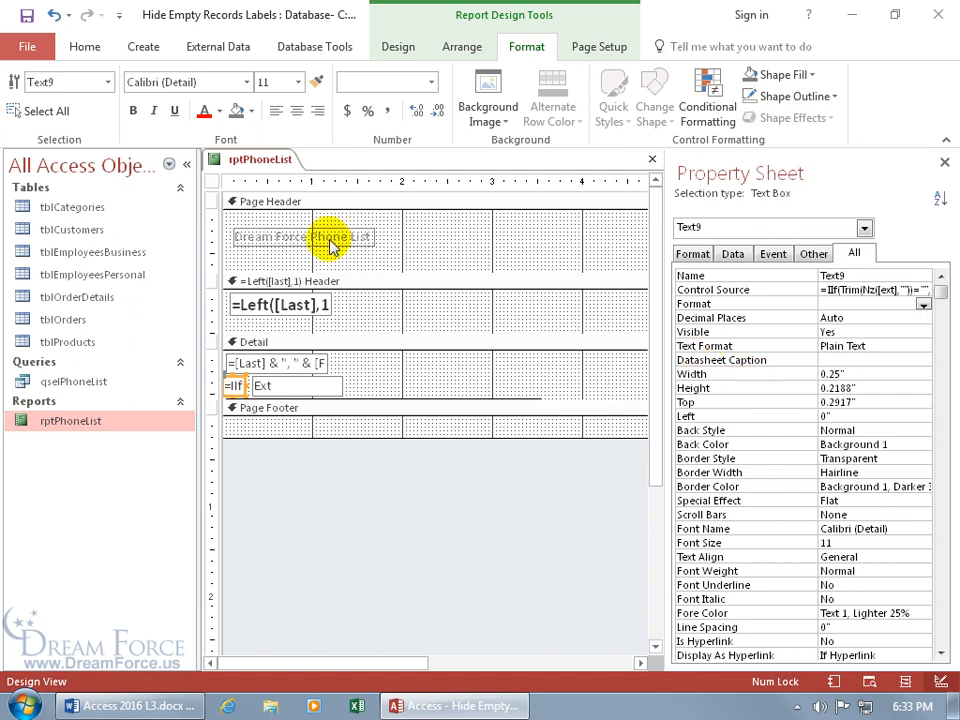
{"action": "right_click", "coordinate": [272, 162]}
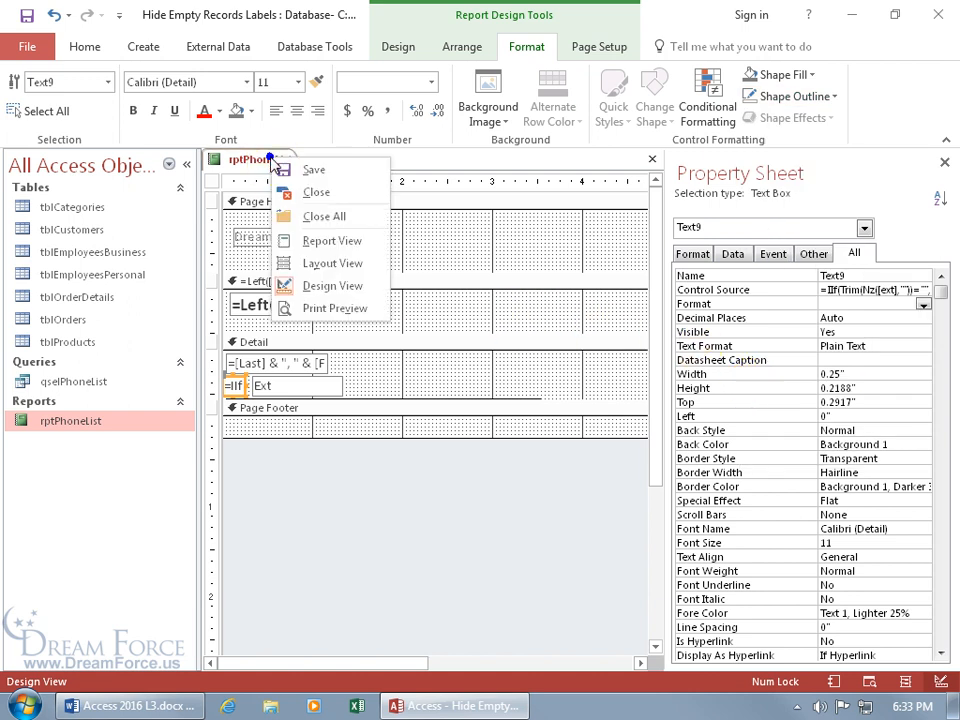
{"action": "left_click", "coordinate": [306, 241]}
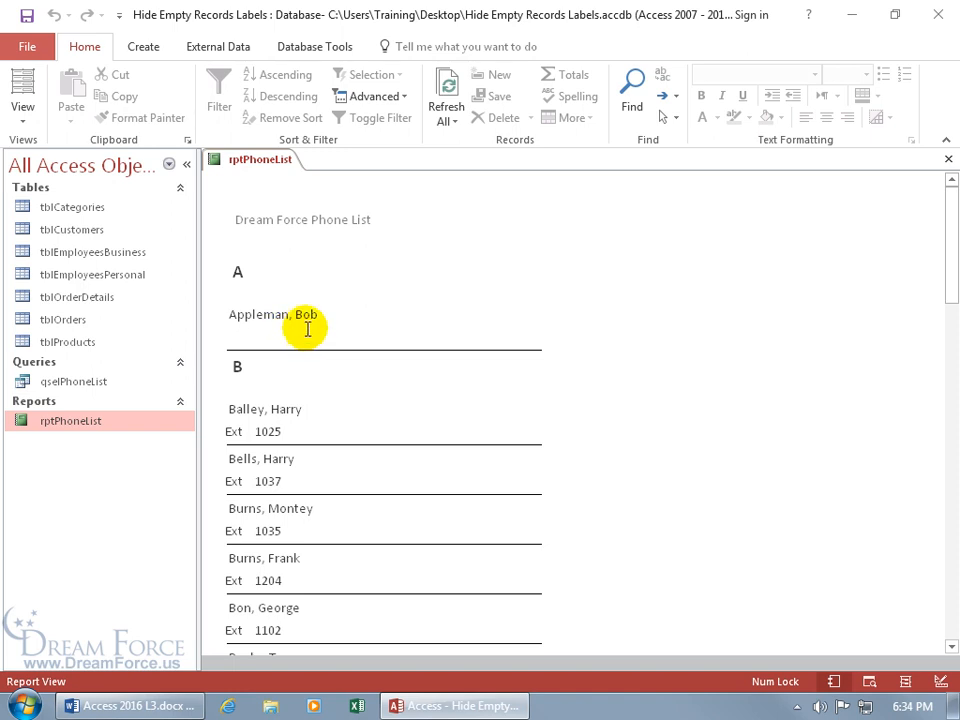
{"action": "right_click", "coordinate": [384, 188]}
Step: Back in Design View, set Can Shrink to Yes for Text9 and the Ext box Text6
{"action": "left_click", "coordinate": [428, 249]}
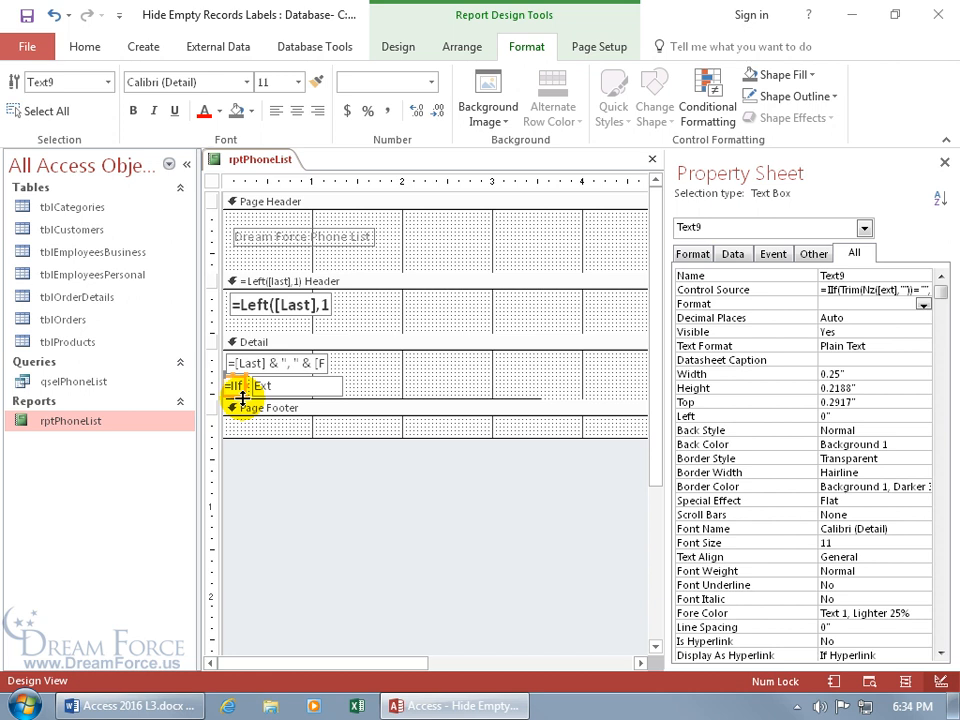
{"action": "left_click_drag", "start_coordinate": [943, 305], "coordinate": [943, 467]}
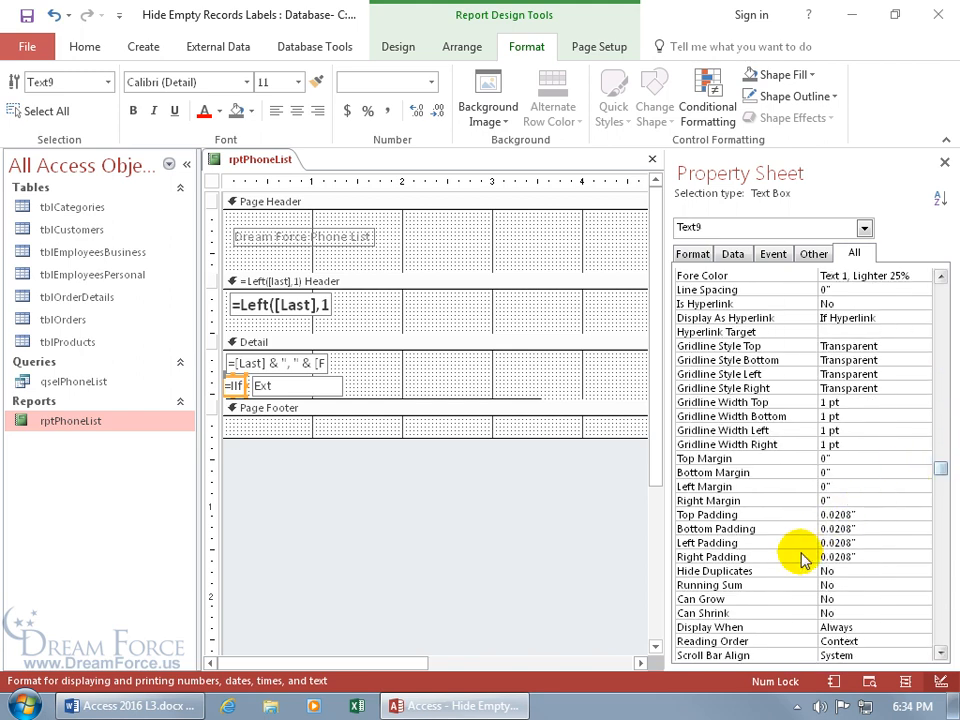
{"action": "left_click", "coordinate": [845, 613]}
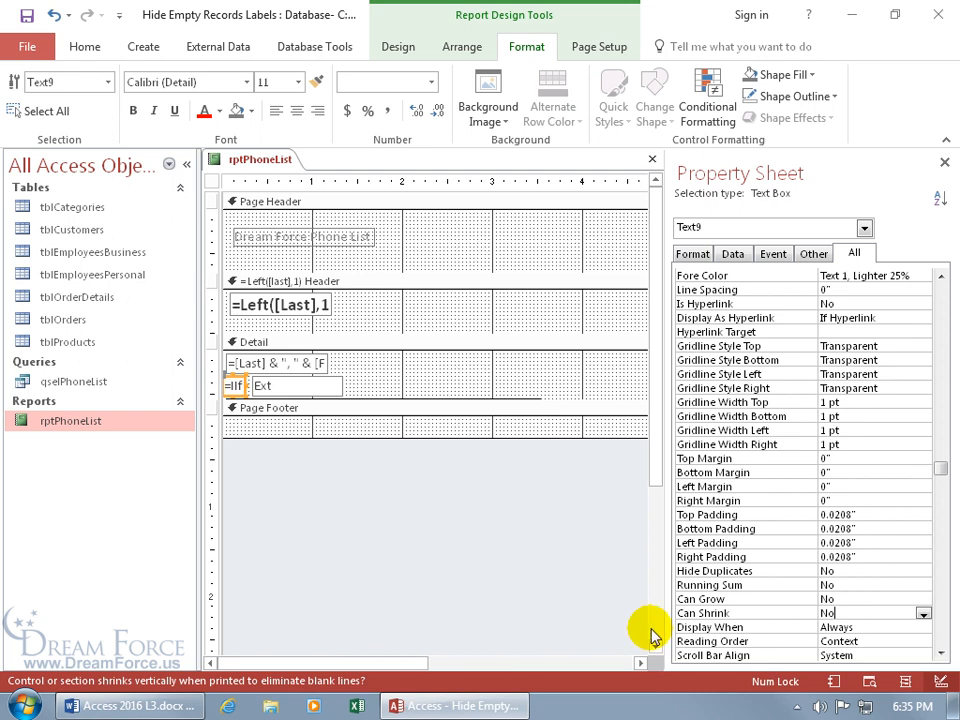
{"action": "double_click", "coordinate": [845, 612]}
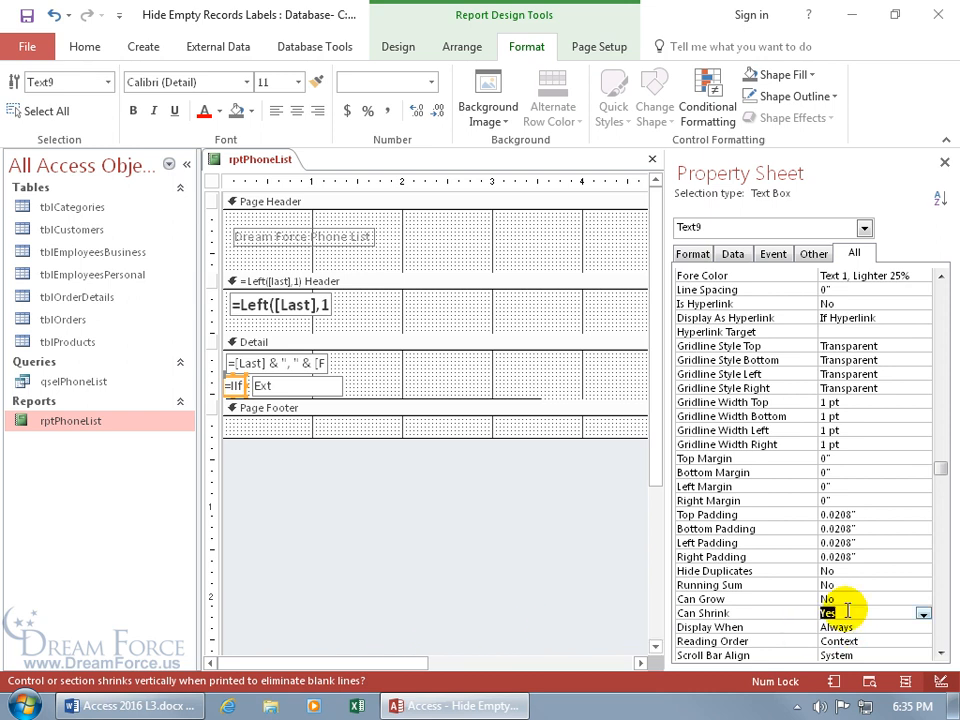
{"action": "left_click", "coordinate": [325, 385]}
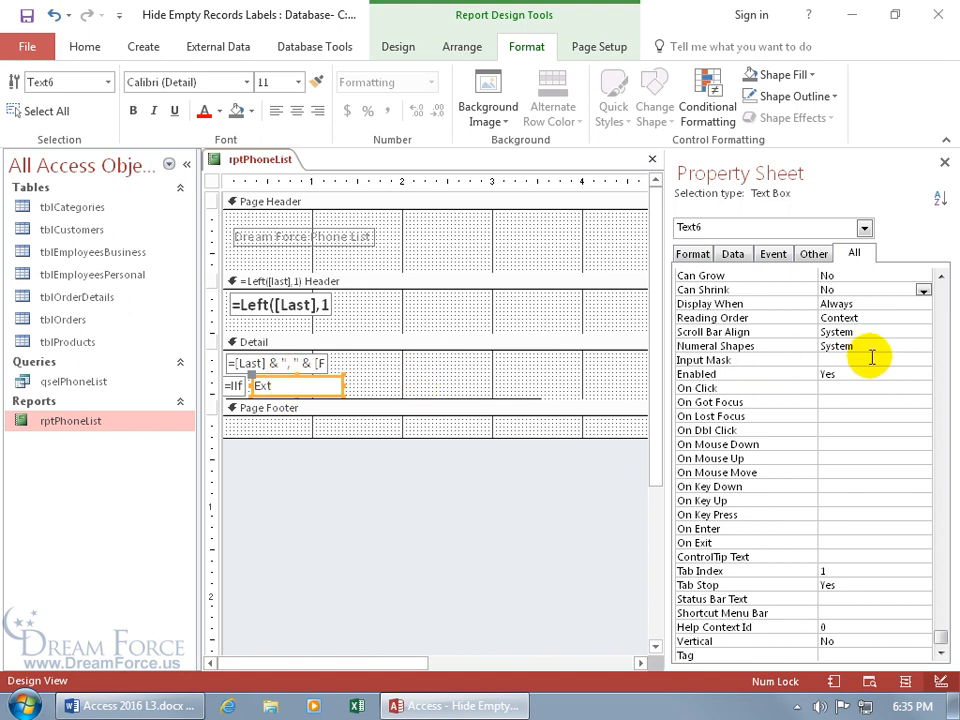
{"action": "double_click", "coordinate": [845, 289]}
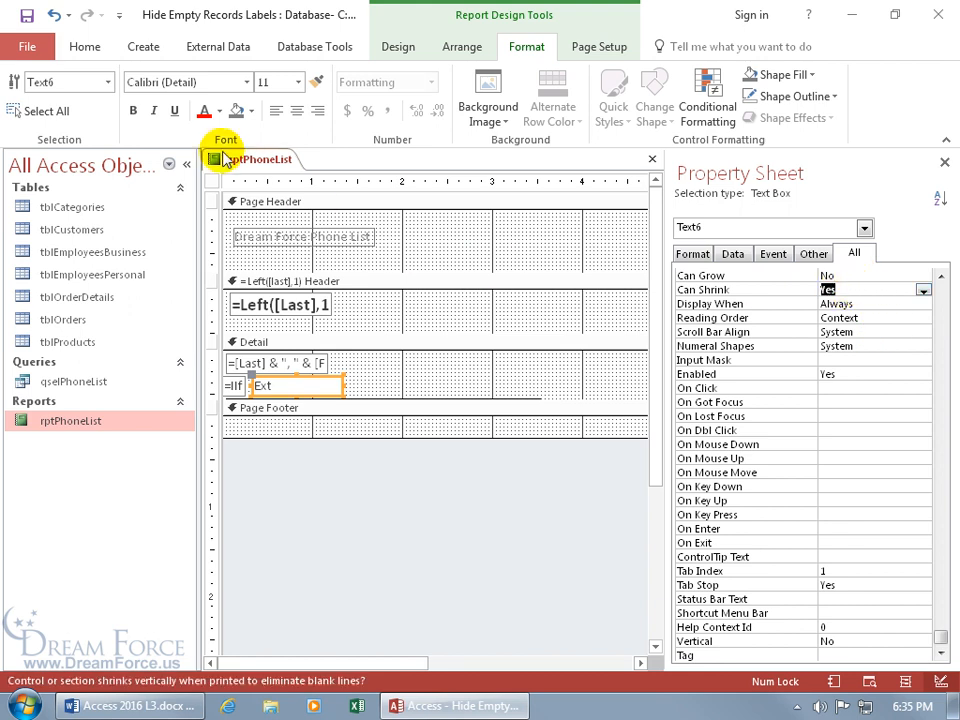
Step: Save rptPhoneList and close its tab
{"action": "left_click", "coordinate": [27, 17]}
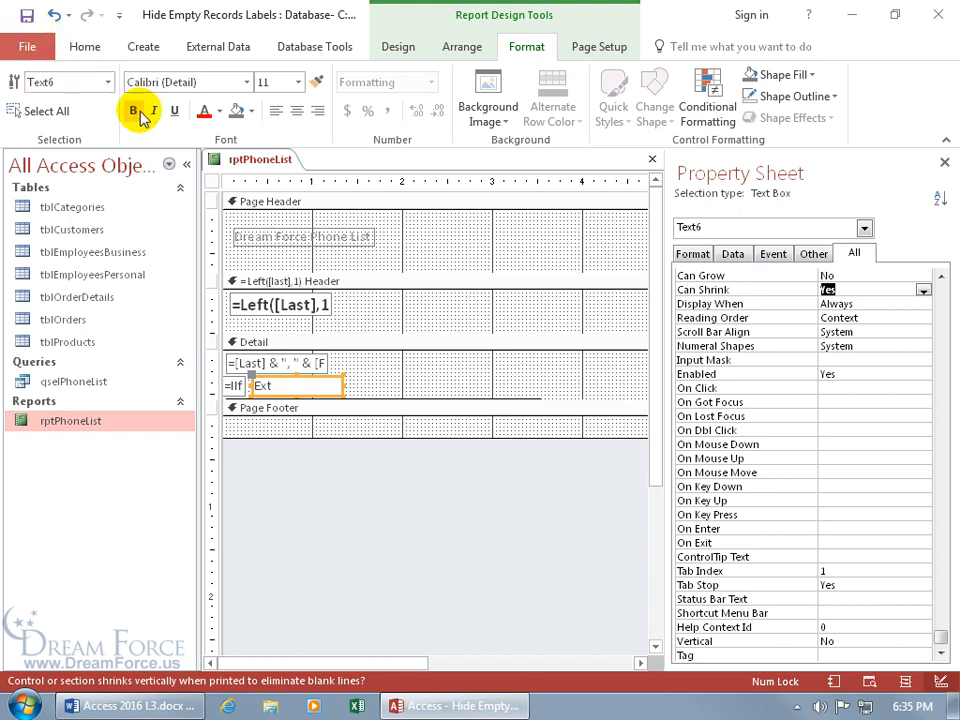
{"action": "right_click", "coordinate": [260, 166]}
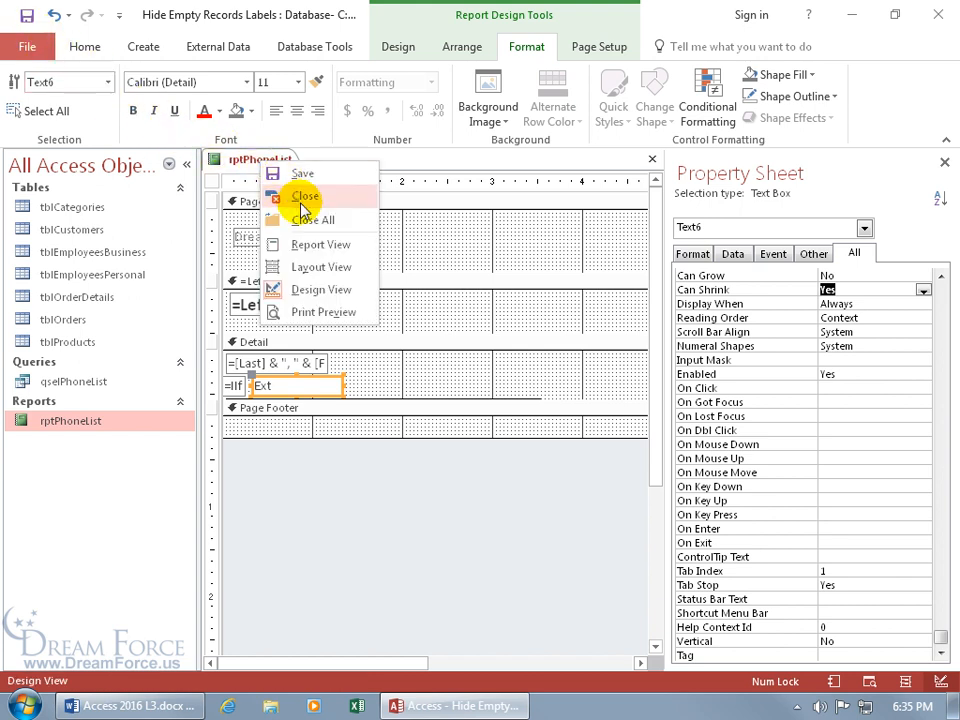
{"action": "left_click", "coordinate": [314, 244]}
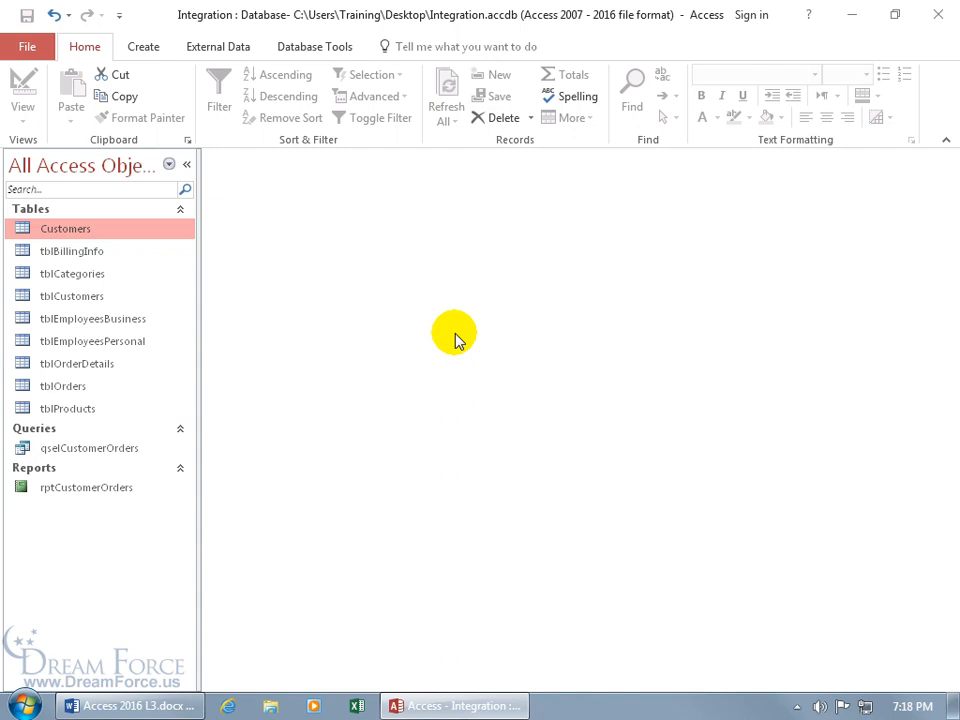
{"action": "left_click", "coordinate": [124, 493]}
{"action": "double_click", "coordinate": [124, 490]}
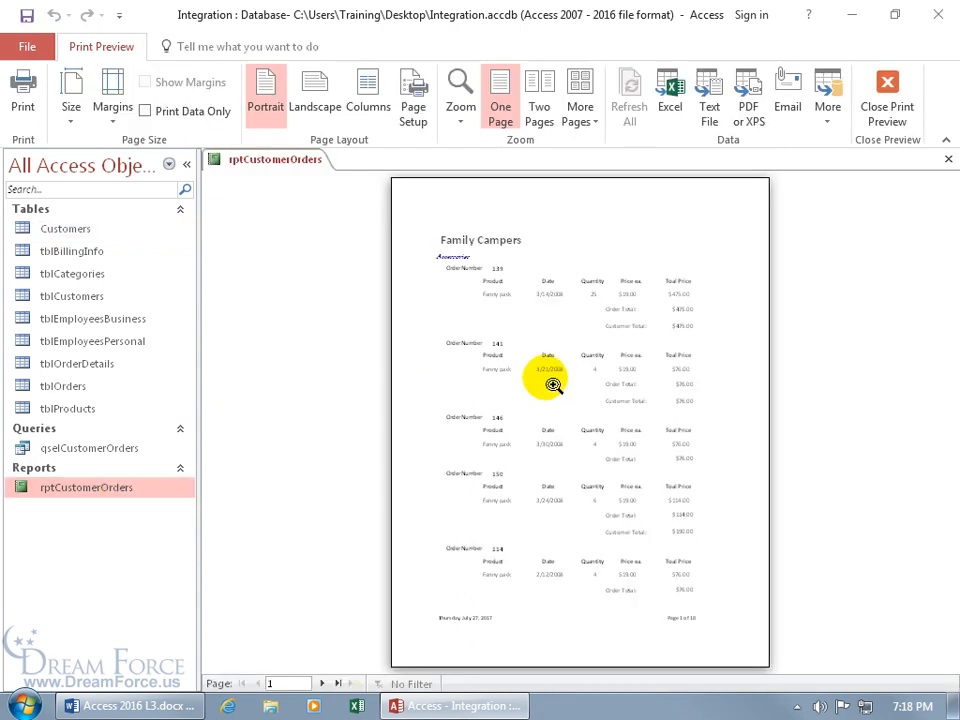
{"action": "left_click", "coordinate": [520, 243]}
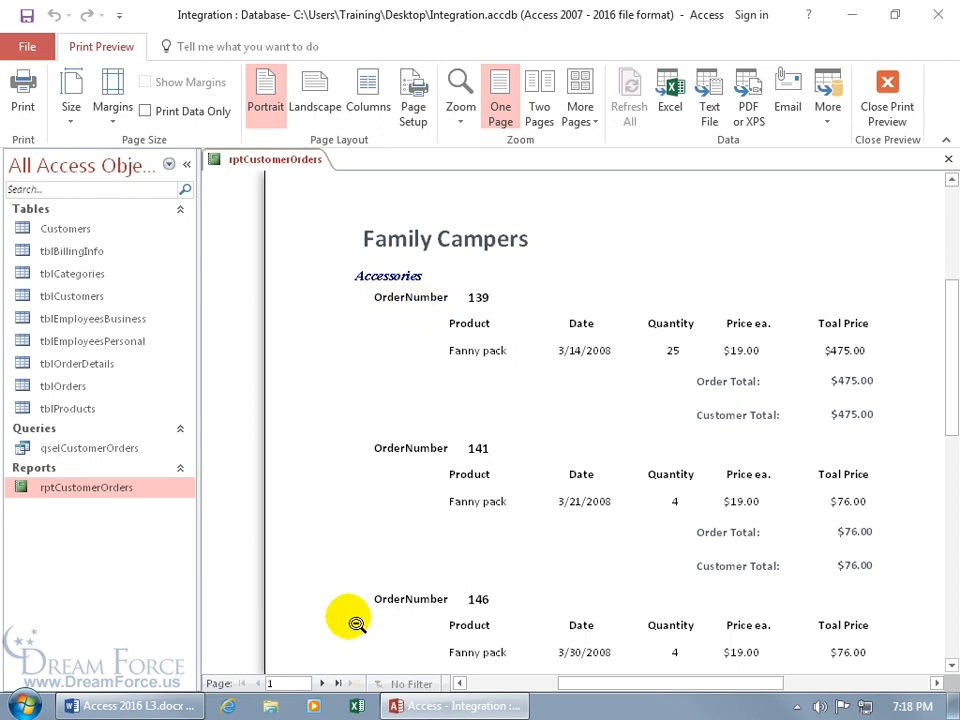
{"action": "left_click", "coordinate": [321, 683]}
{"action": "left_click", "coordinate": [321, 683]}
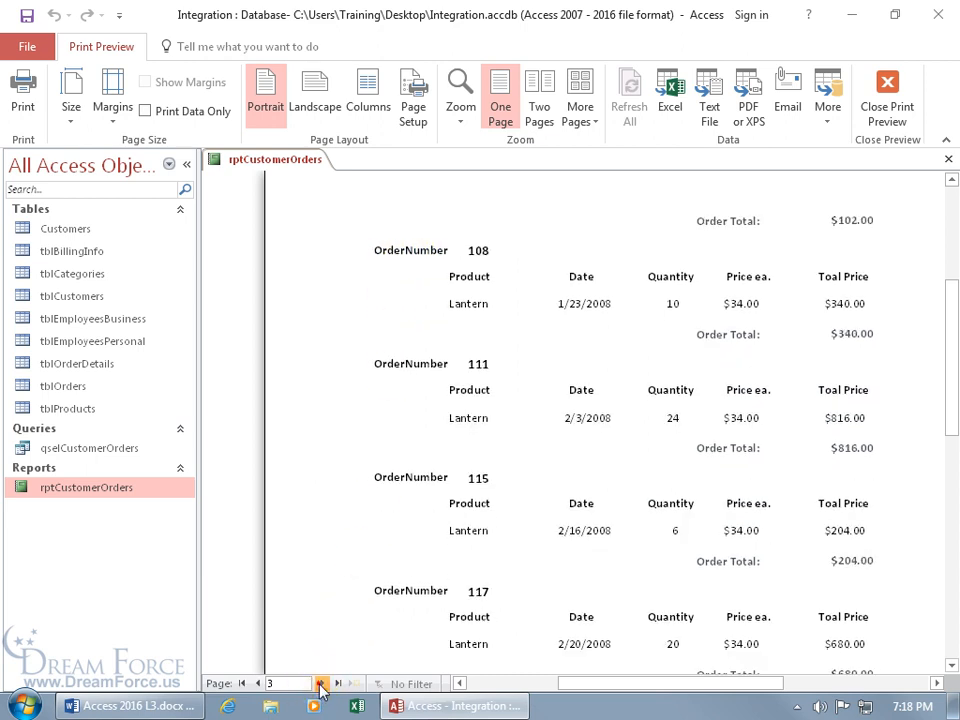
{"action": "left_click", "coordinate": [321, 683]}
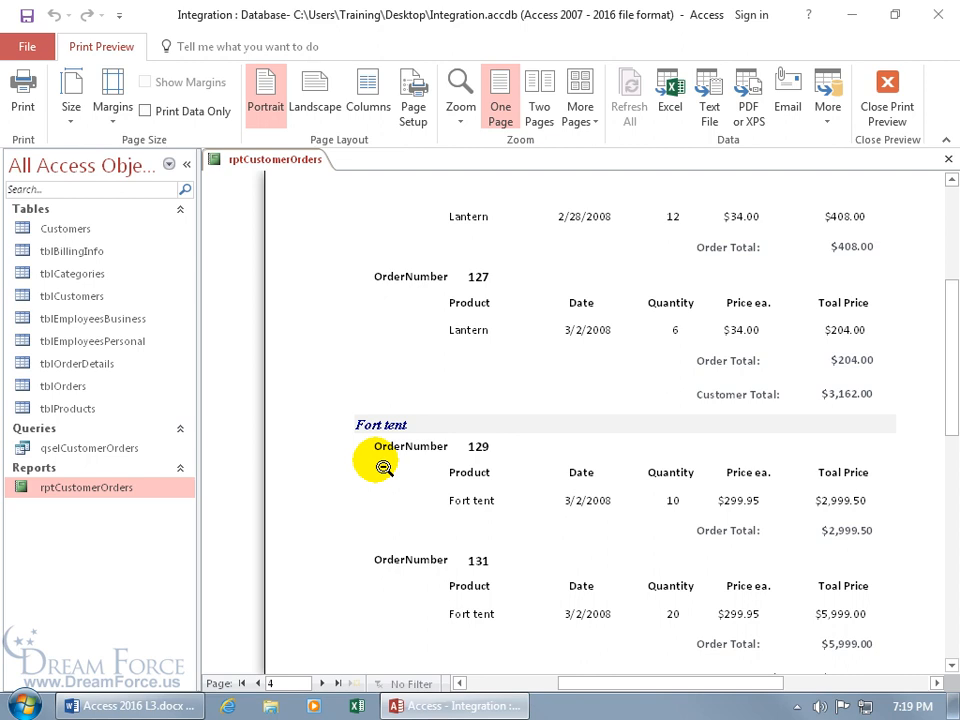
{"action": "left_click", "coordinate": [886, 100]}
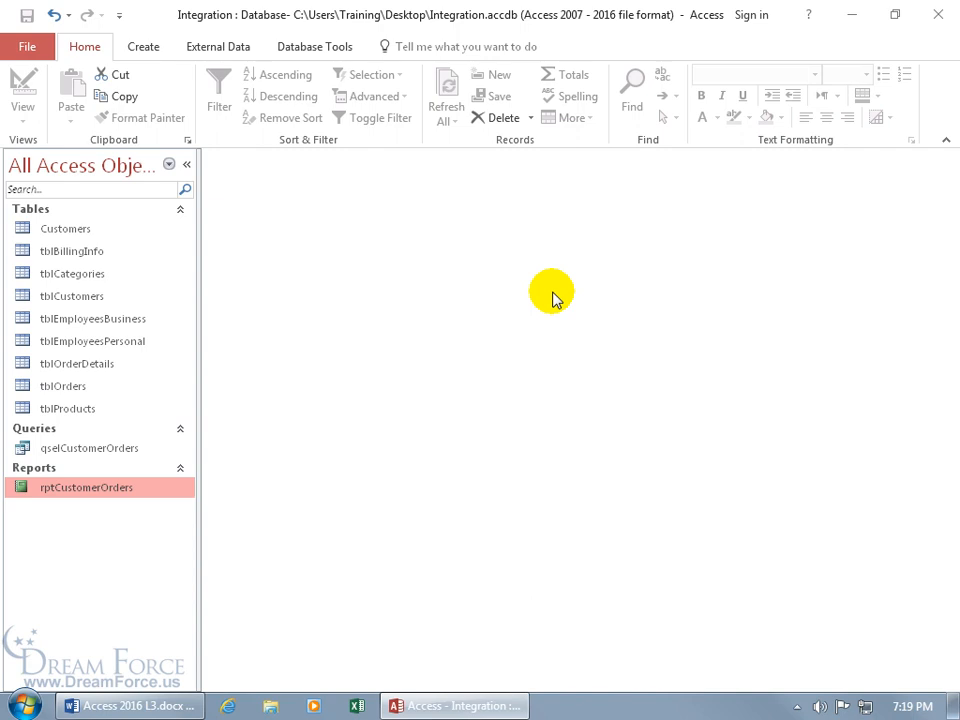
Step: Create a new table in Design View with a Category field indexed with no duplicates
{"action": "left_click", "coordinate": [147, 50]}
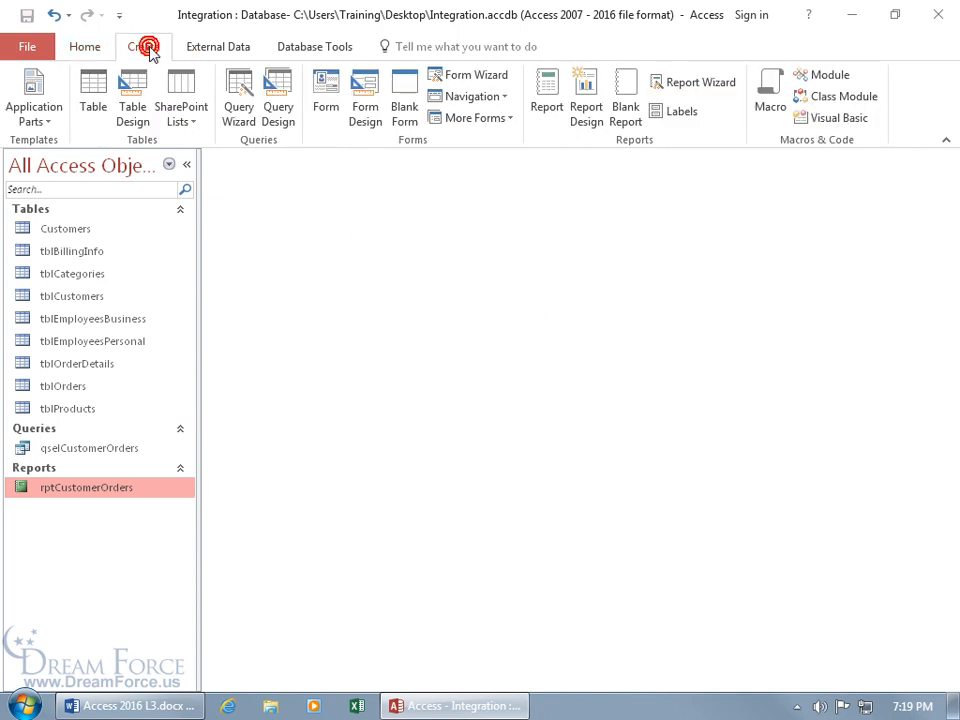
{"action": "left_click", "coordinate": [133, 108]}
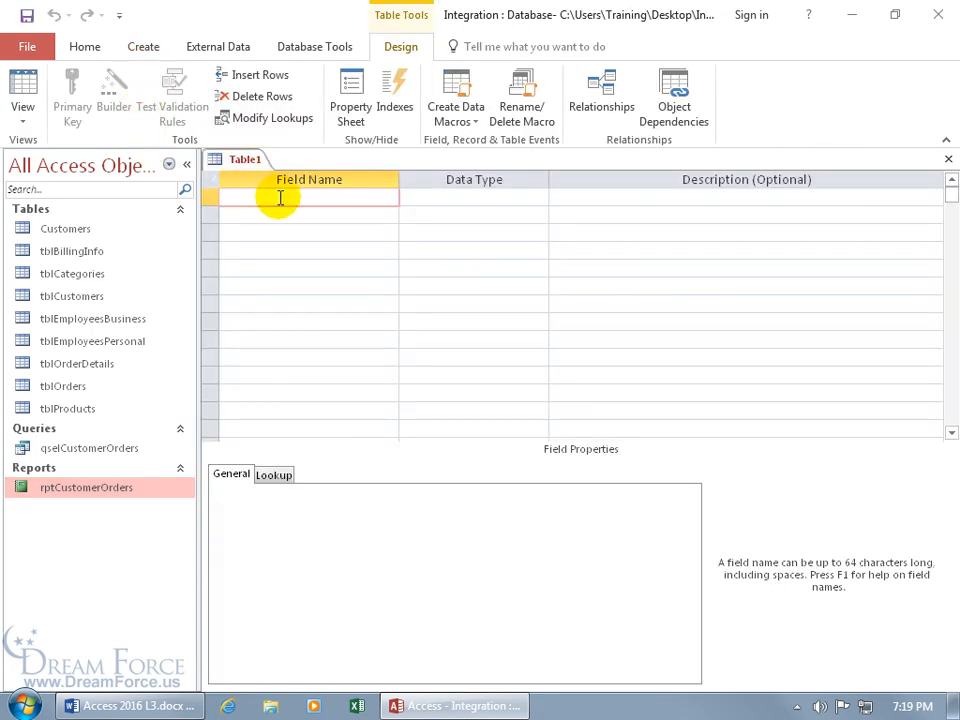
{"action": "type", "text": "Category"}
{"action": "key", "text": "Tab"}
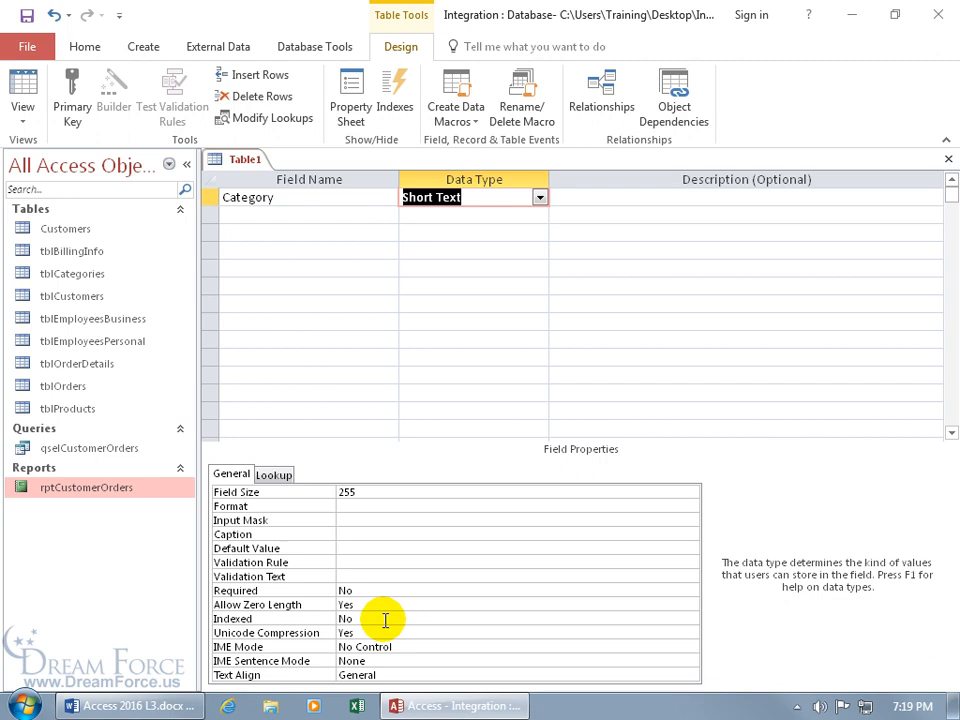
{"action": "left_click", "coordinate": [355, 618]}
{"action": "left_click", "coordinate": [690, 619]}
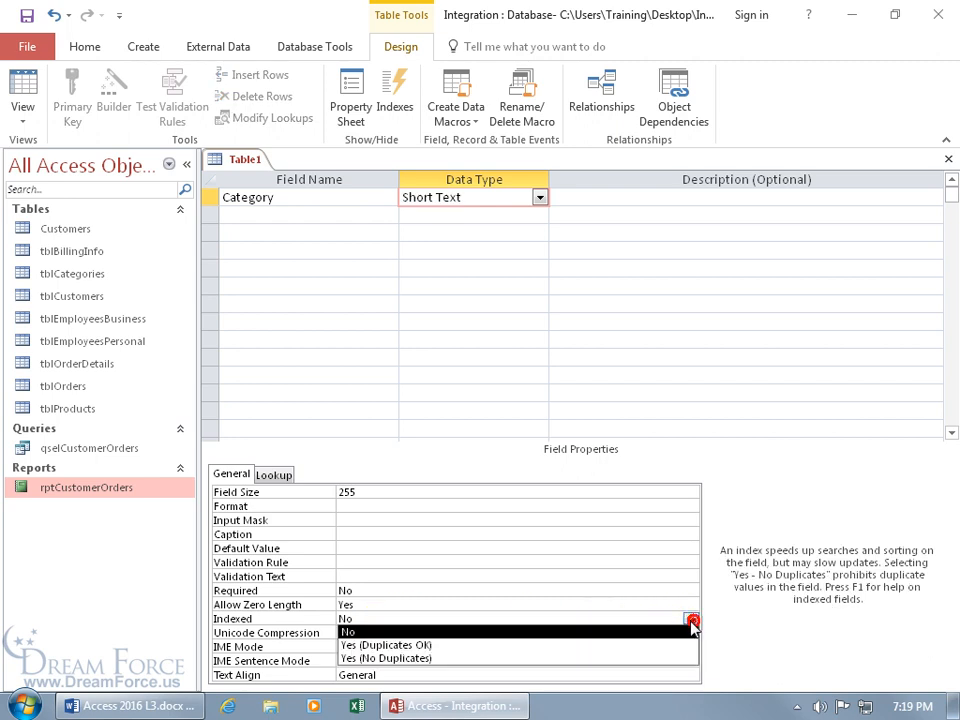
{"action": "left_click", "coordinate": [640, 659]}
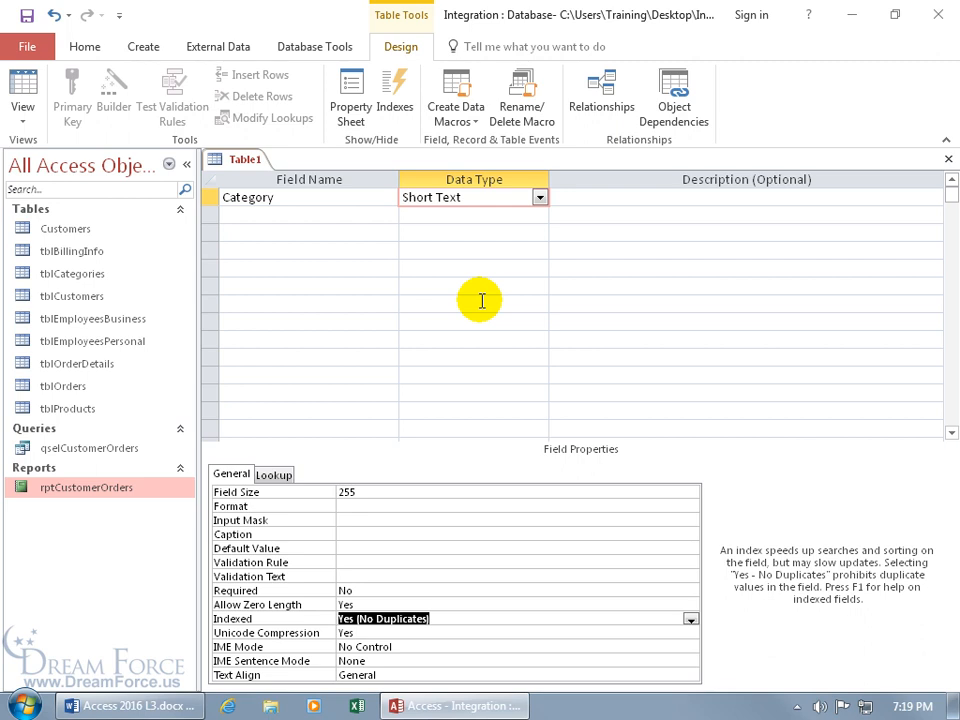
Step: Add a Page Number field of type Number and save the table
{"action": "left_click", "coordinate": [341, 214]}
{"action": "type", "text": "Page"}
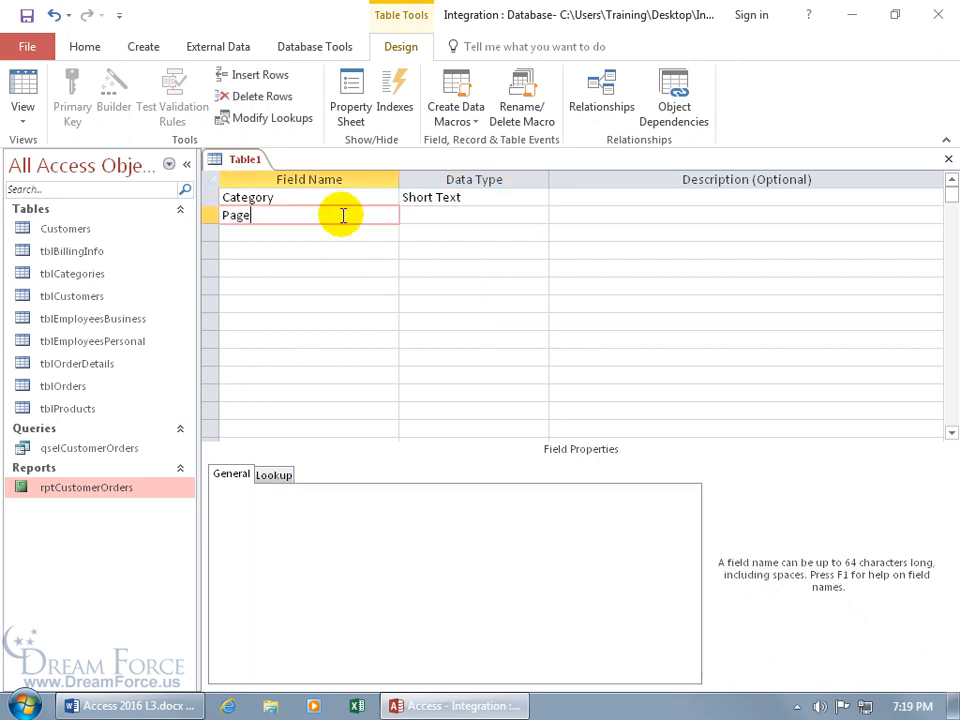
{"action": "type", "text": " Number"}
{"action": "key", "text": "Tab"}
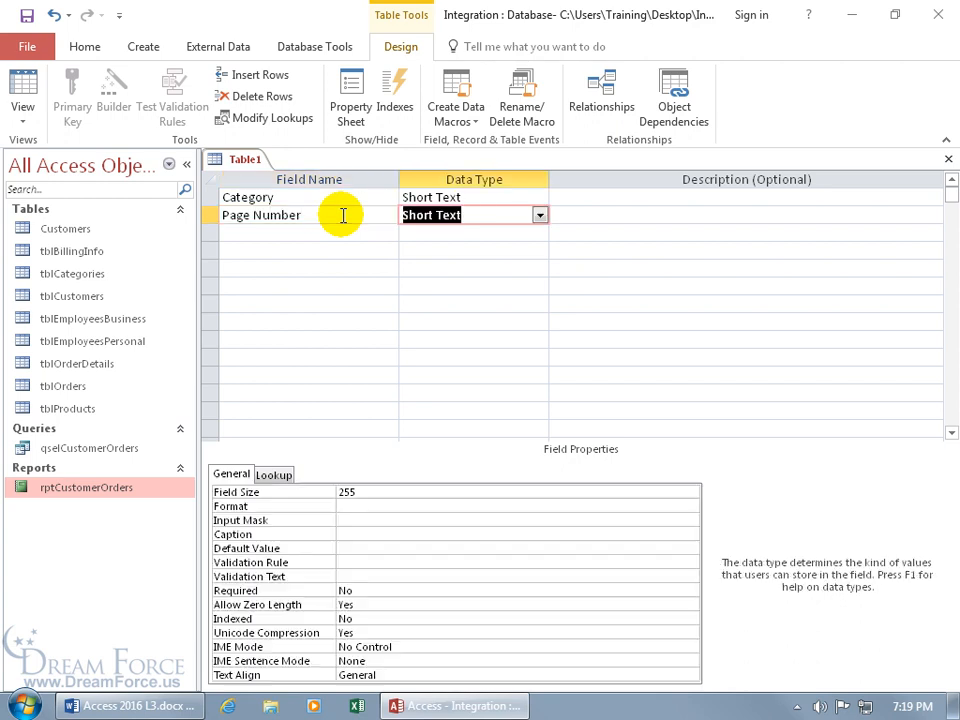
{"action": "left_click", "coordinate": [540, 216]}
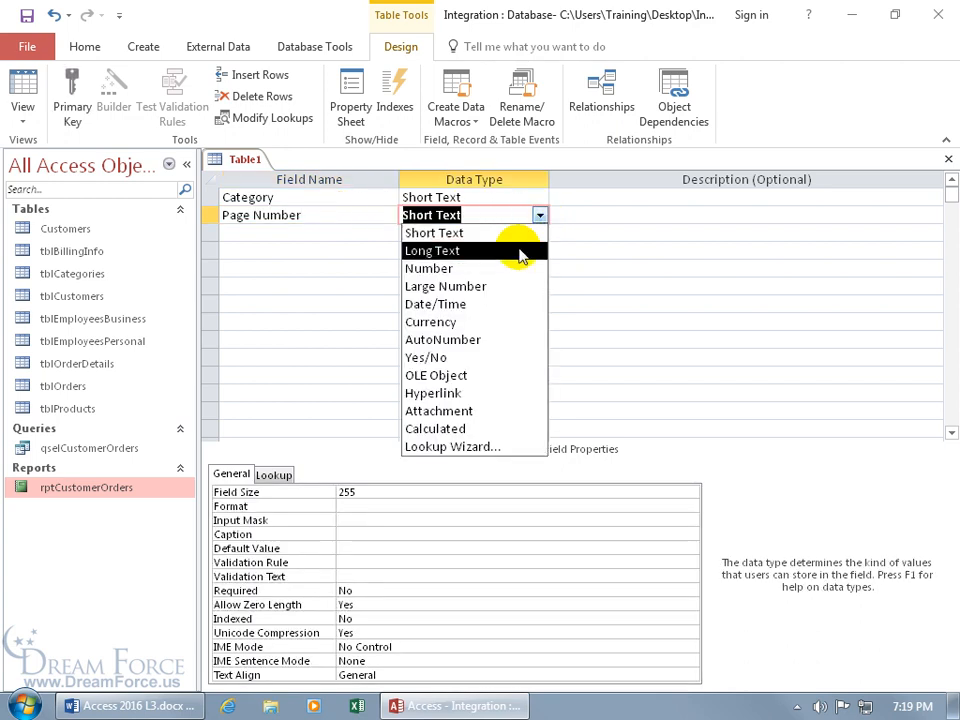
{"action": "left_click", "coordinate": [507, 267]}
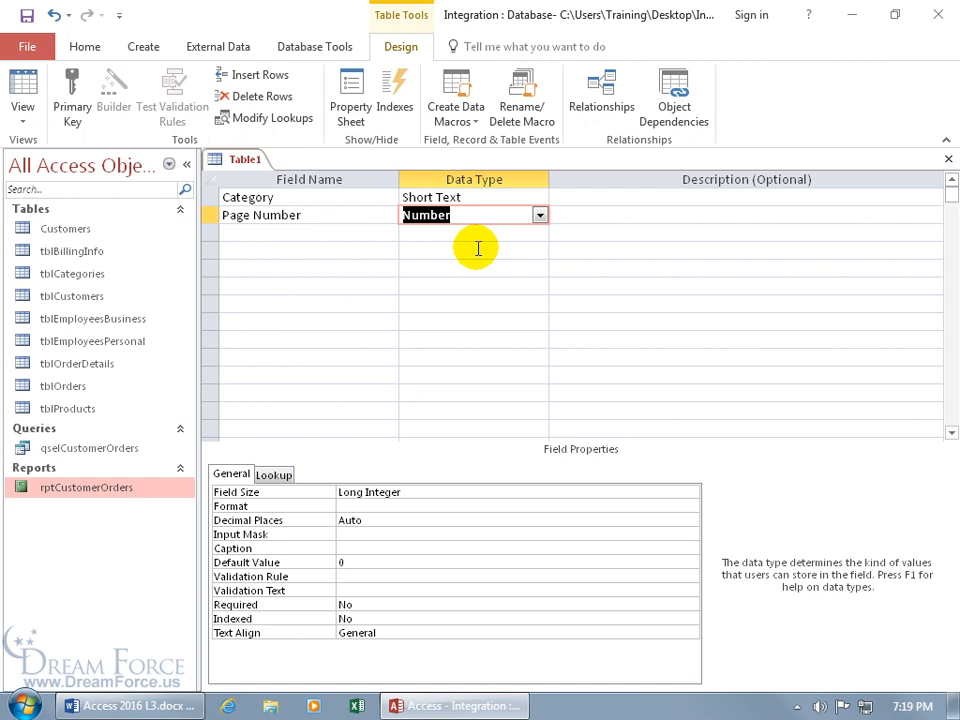
{"action": "left_click", "coordinate": [26, 14]}
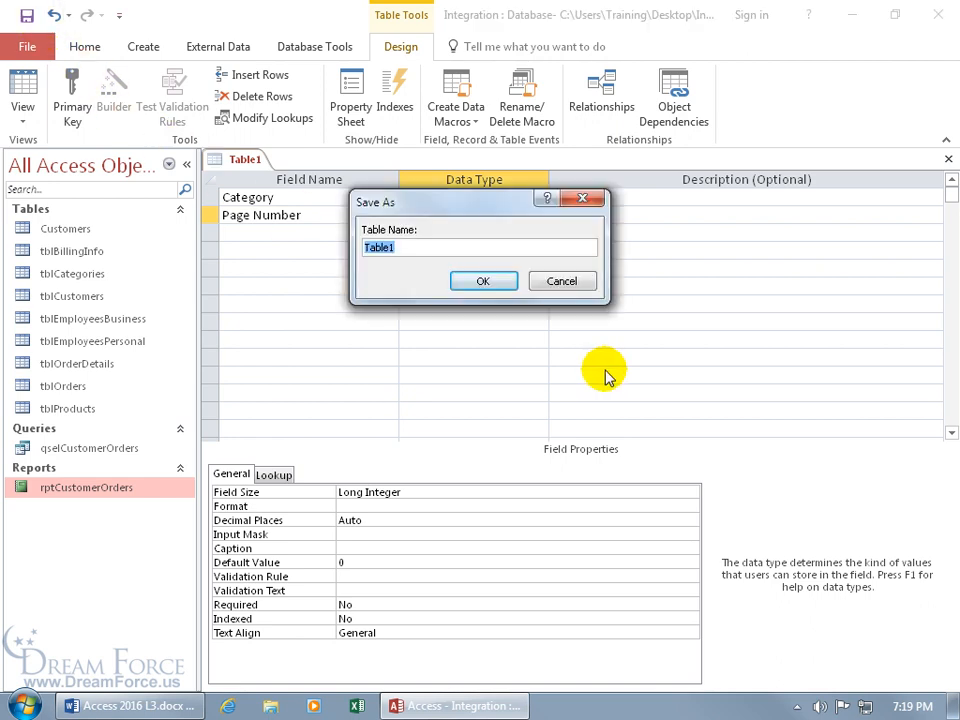
Step: Name the table Table of Contents, skip the primary key, and close its design
{"action": "type", "text": "Table of Contents"}
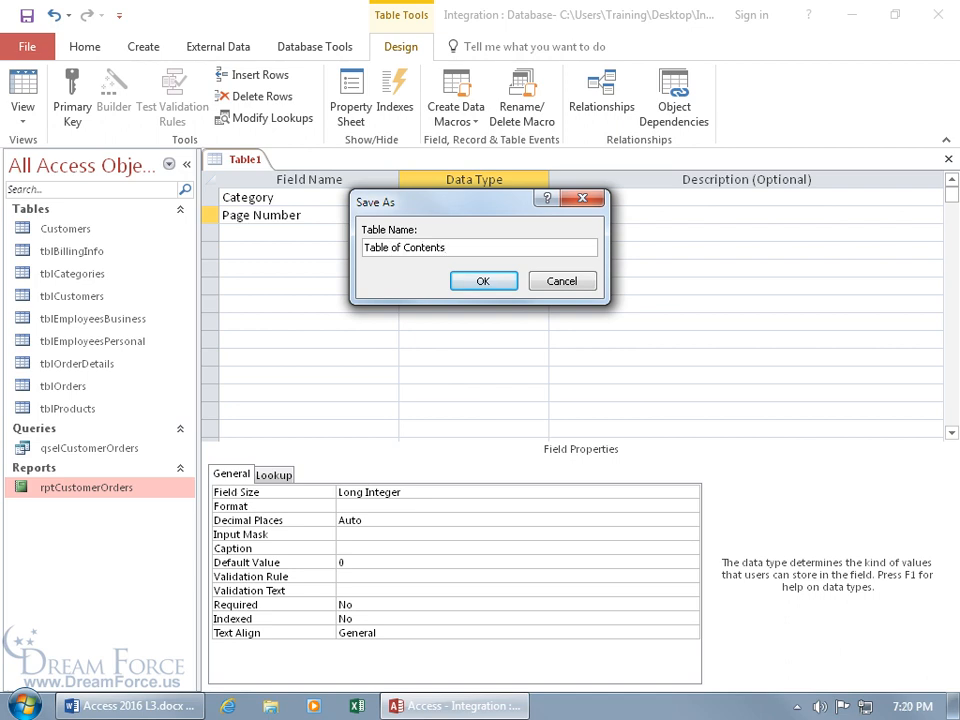
{"action": "left_click", "coordinate": [466, 281]}
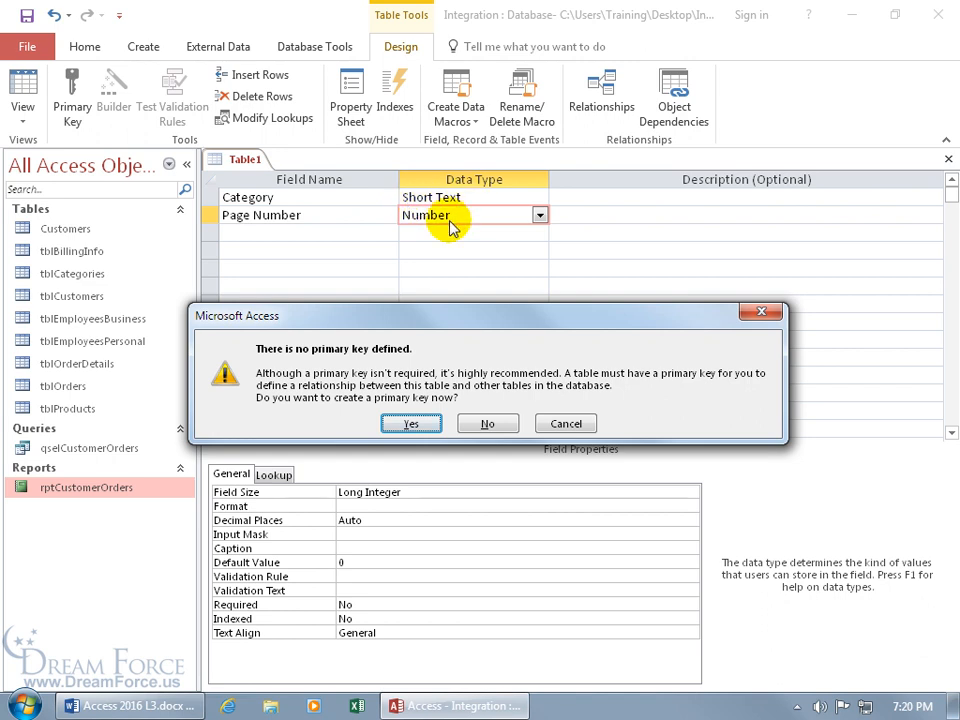
{"action": "left_click", "coordinate": [487, 424]}
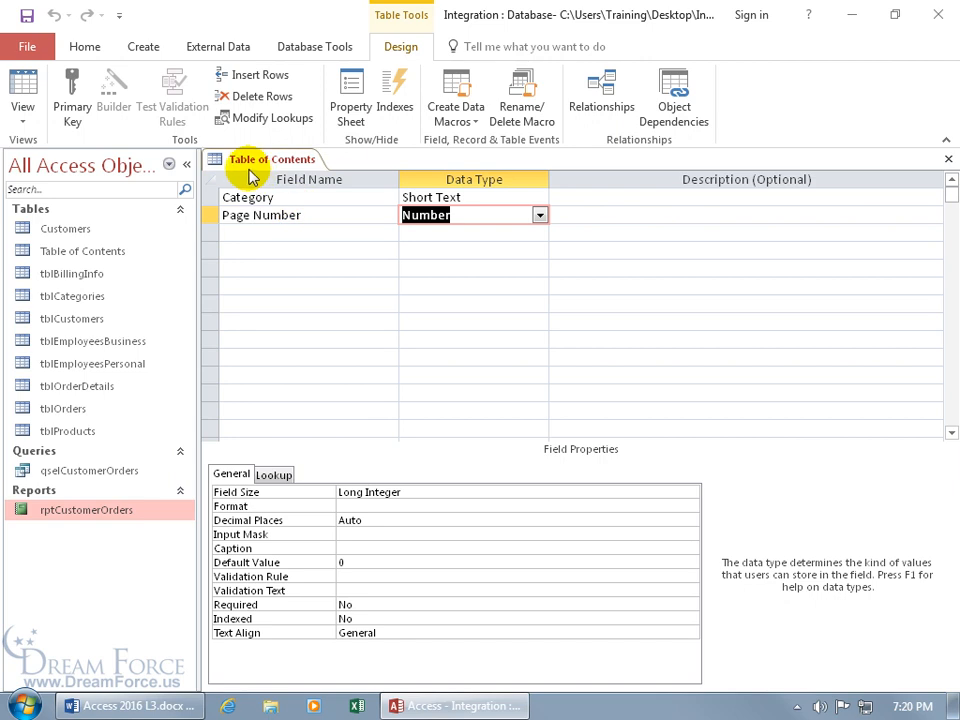
{"action": "left_click", "coordinate": [948, 159]}
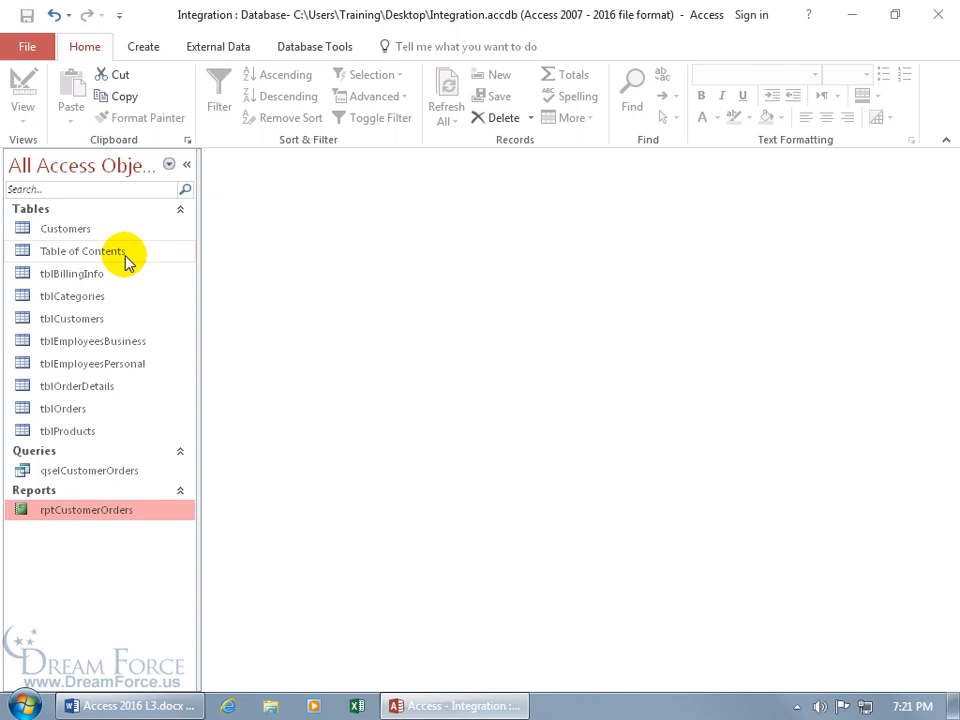
Step: Create a new VBA module and paste the table-of-contents code below Option Compare Database
{"action": "left_click", "coordinate": [147, 50]}
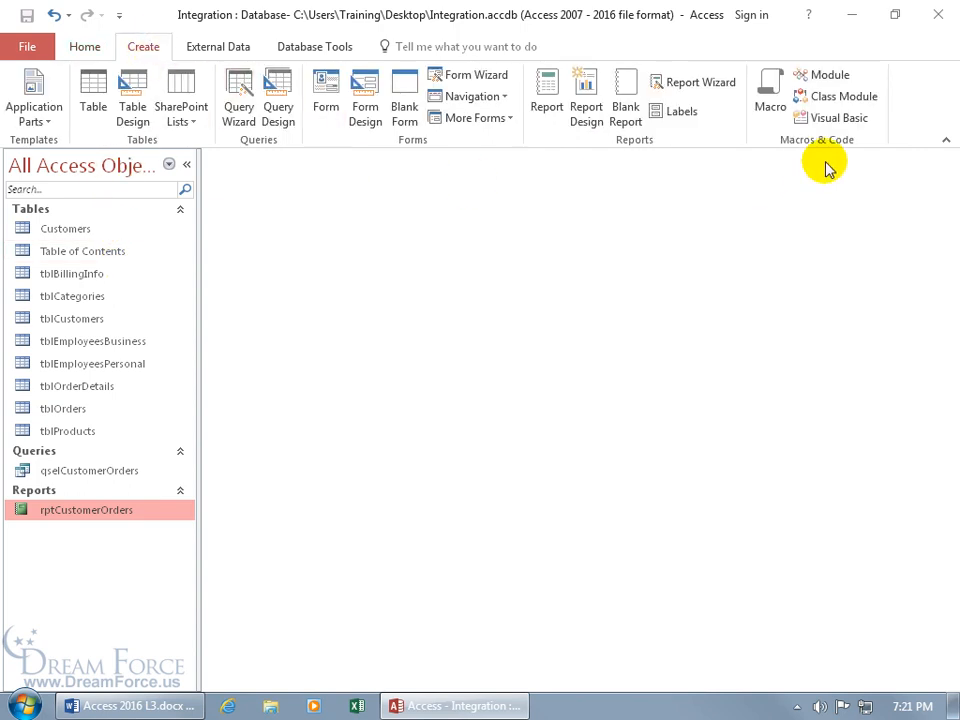
{"action": "left_click", "coordinate": [828, 80]}
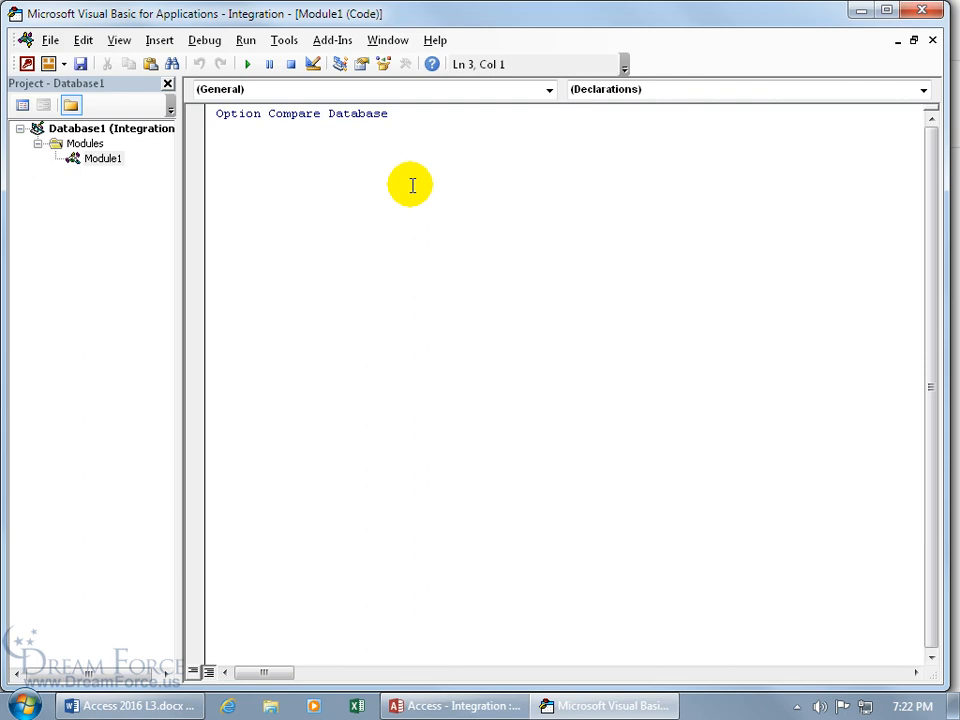
{"action": "left_click", "coordinate": [338, 157]}
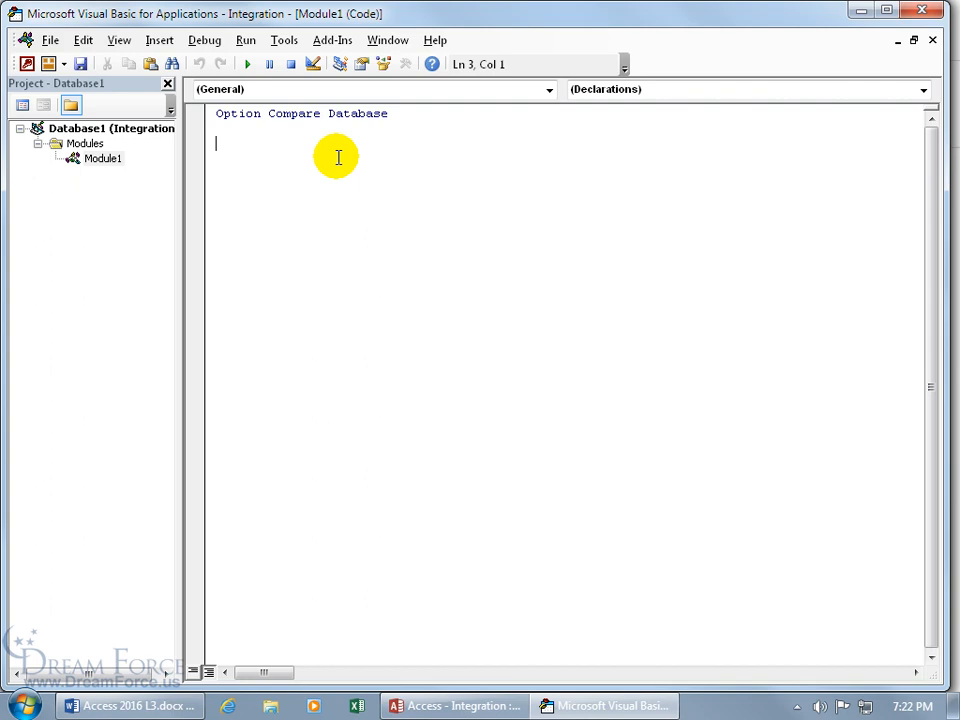
{"action": "key", "text": "ctrl+v"}
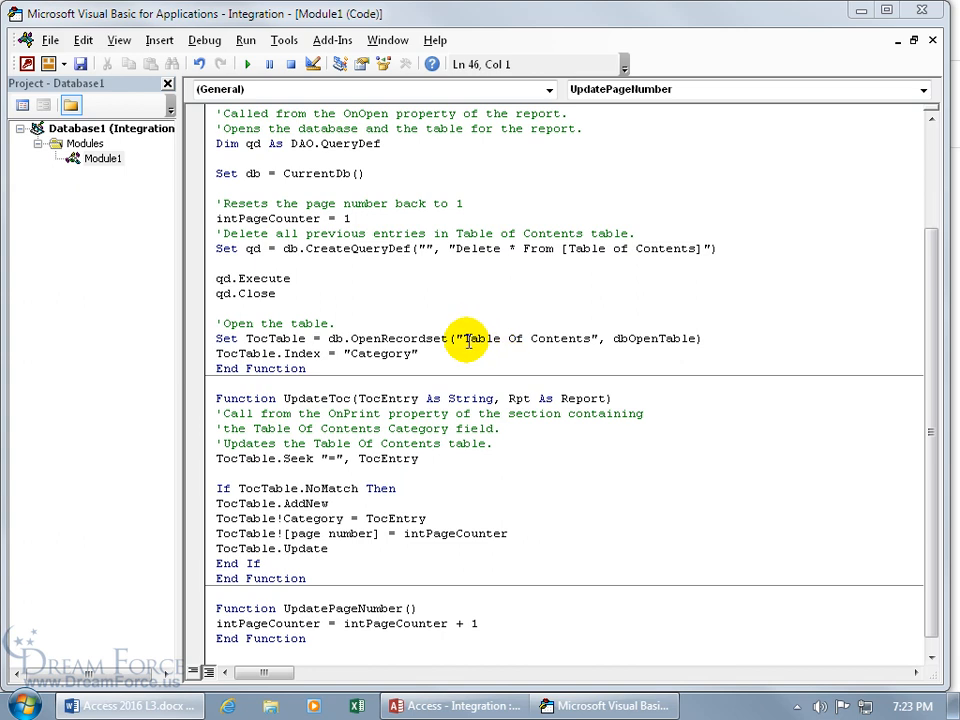
{"action": "left_click_drag", "start_coordinate": [465, 340], "coordinate": [592, 339]}
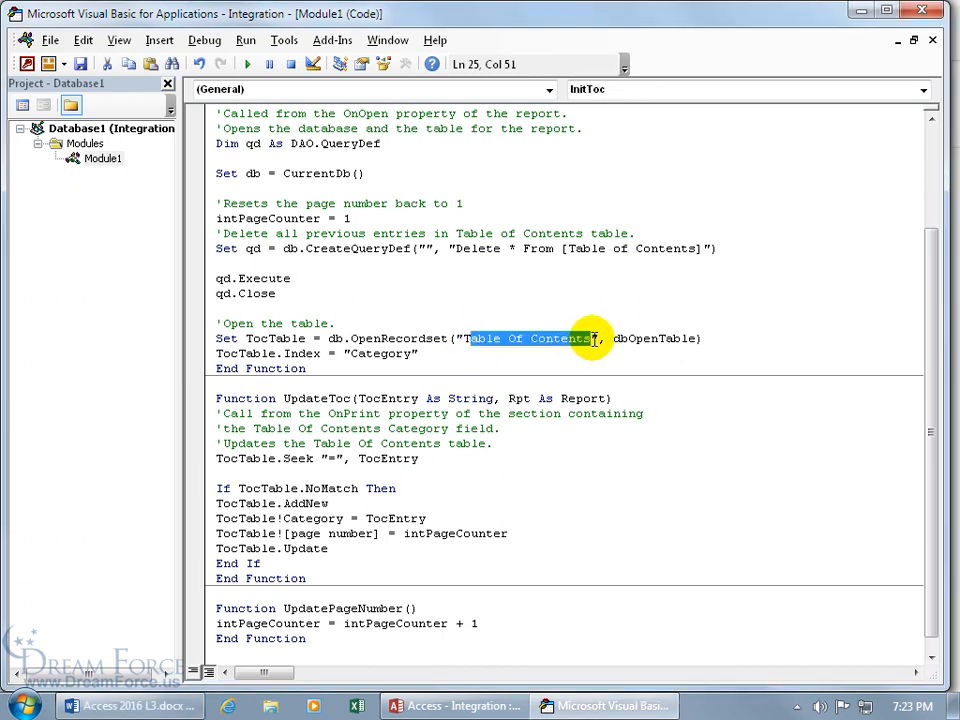
{"action": "left_click", "coordinate": [476, 339]}
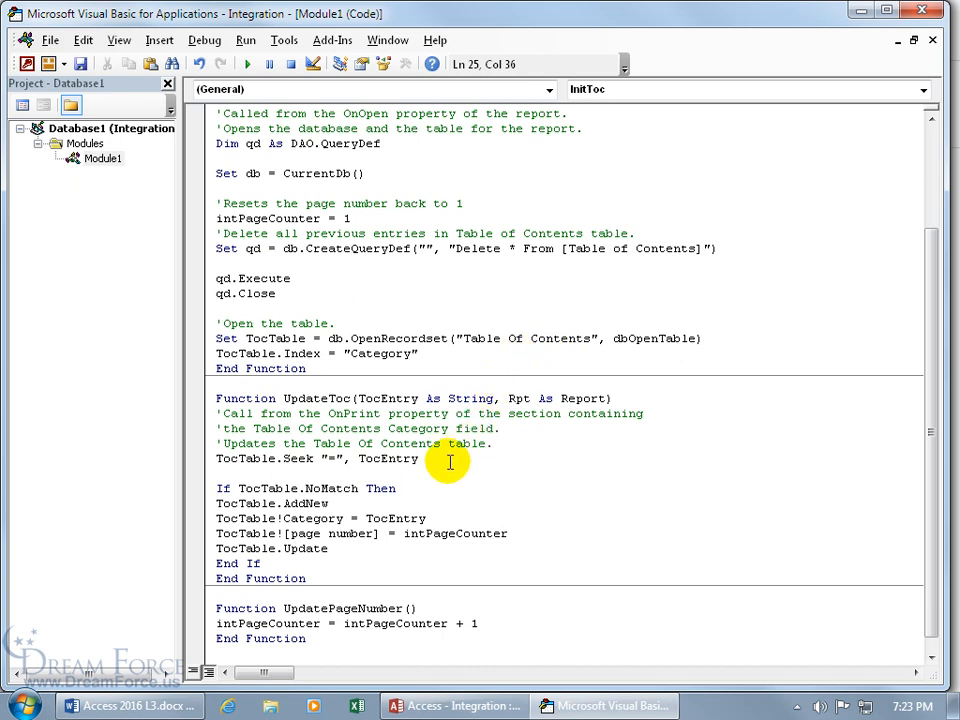
{"action": "double_click", "coordinate": [313, 518]}
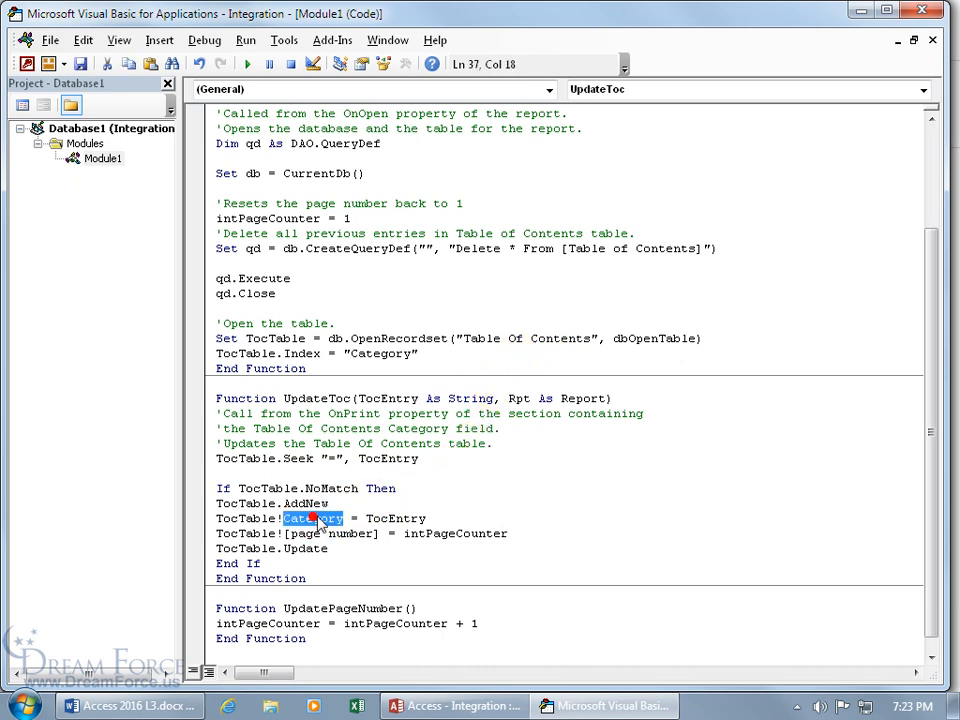
{"action": "scroll", "coordinate": [475, 512], "scroll_direction": "down", "scroll_amount": 1}
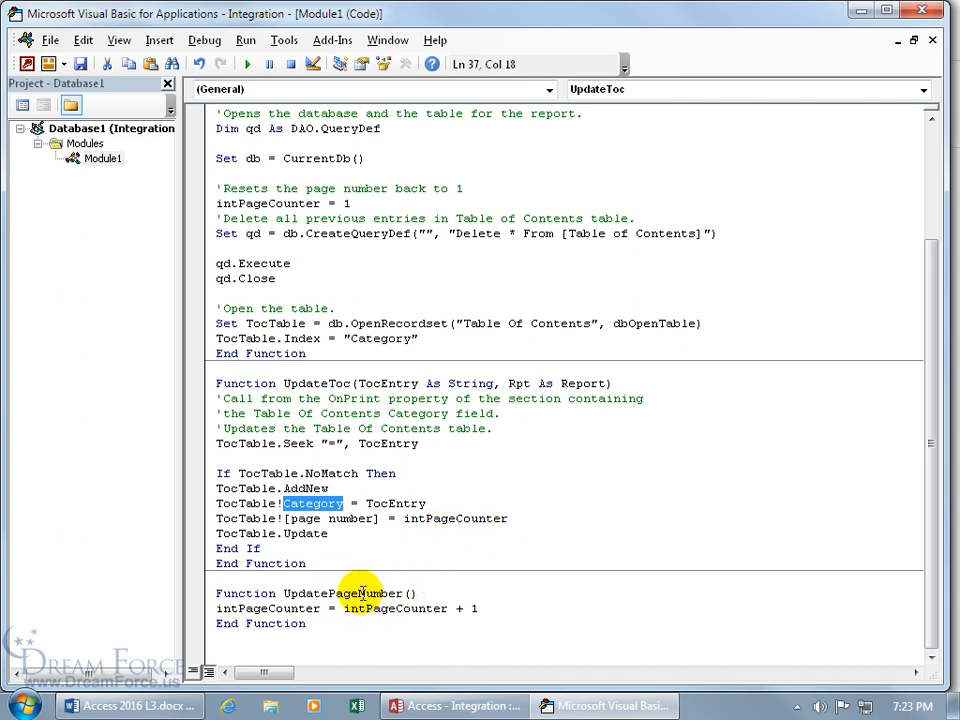
{"action": "left_click", "coordinate": [321, 503]}
{"action": "left_click", "coordinate": [379, 338]}
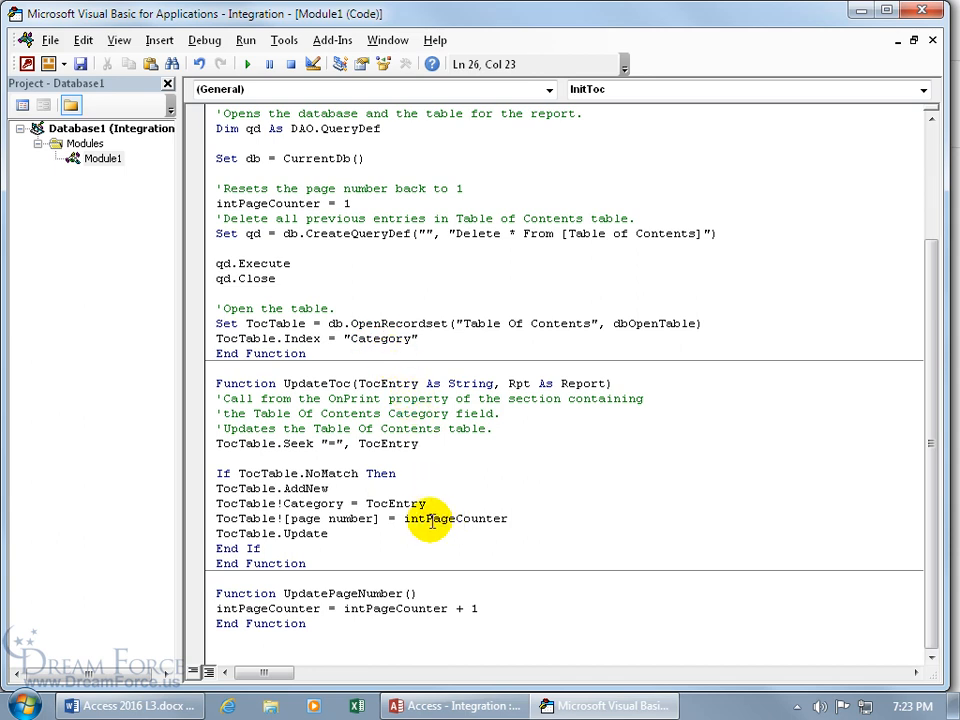
{"action": "left_click", "coordinate": [342, 593]}
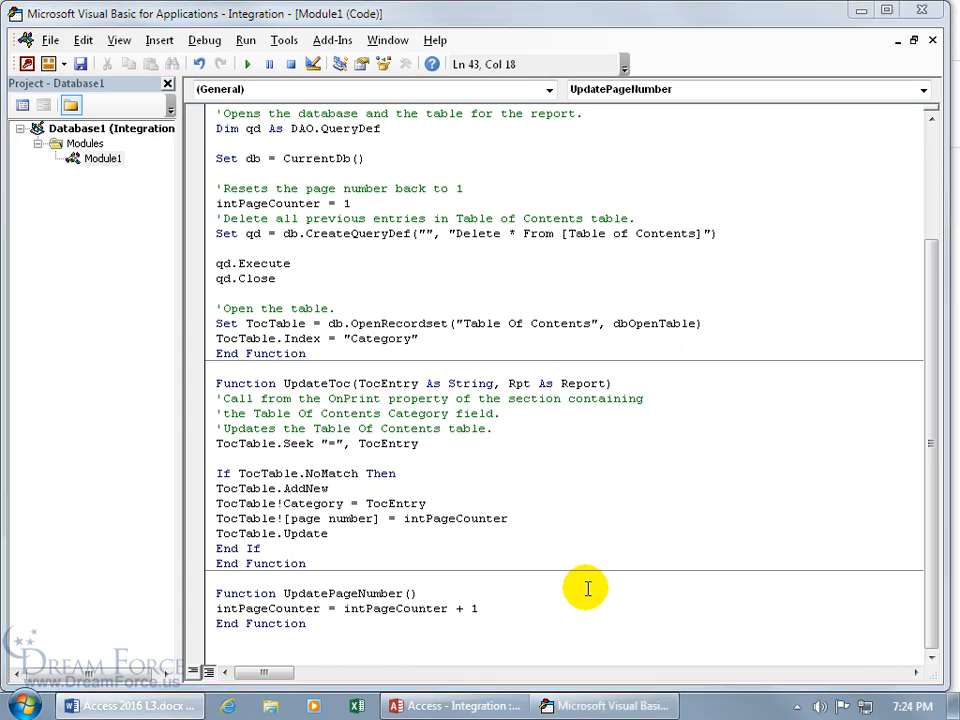
Step: Save the code module under the name TOC
{"action": "left_click", "coordinate": [81, 66]}
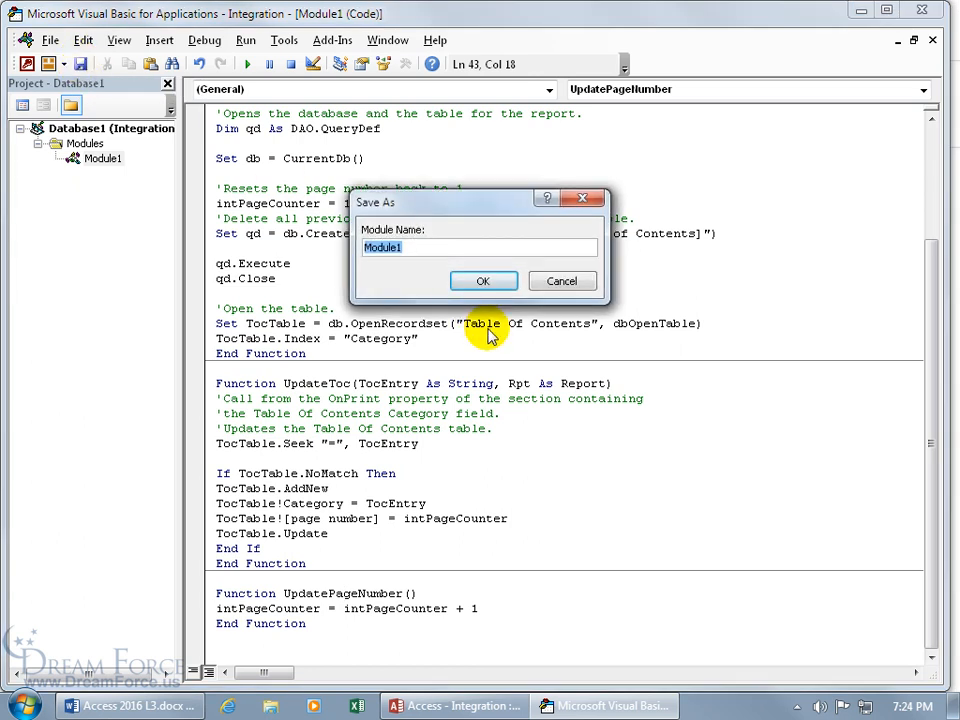
{"action": "type", "text": "TOC"}
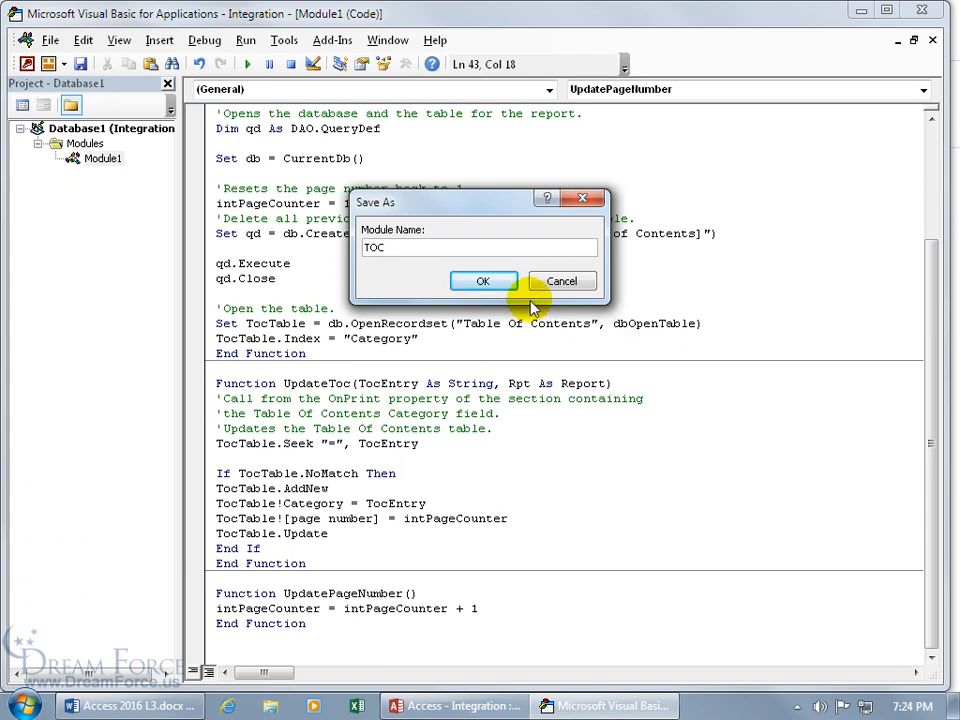
{"action": "left_click", "coordinate": [486, 281]}
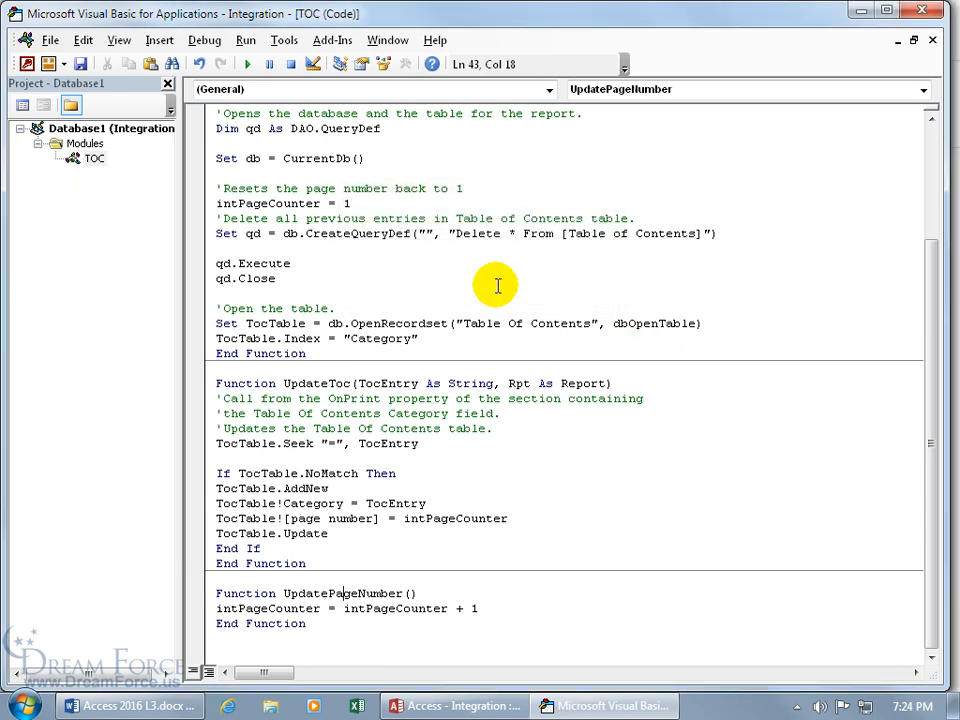
Step: Return to Access and start a new blank report in Design View
{"action": "left_click", "coordinate": [50, 42]}
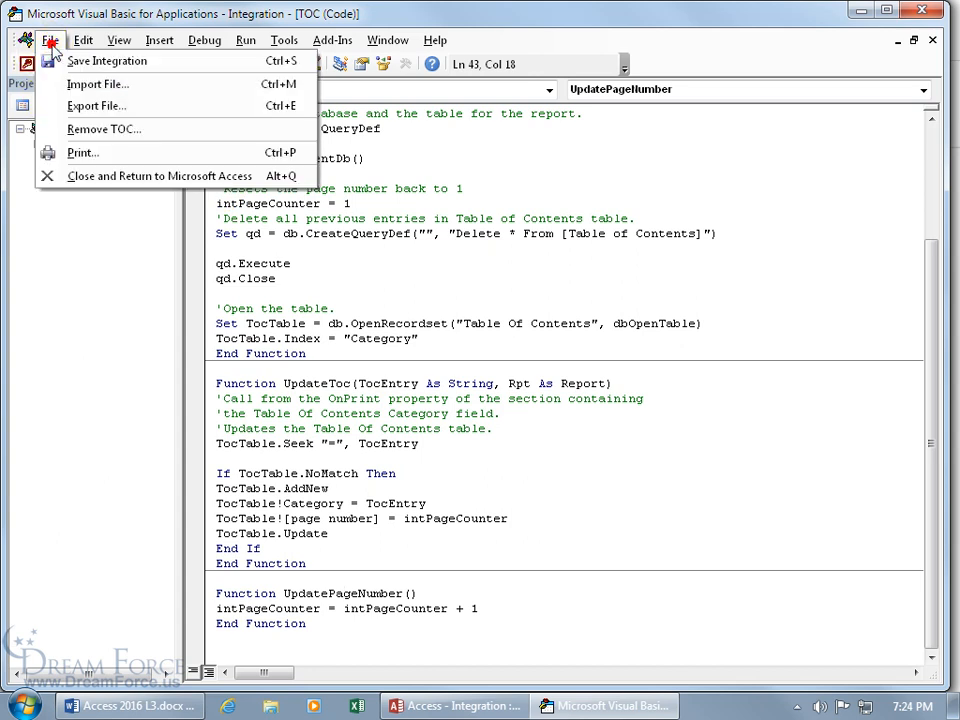
{"action": "left_click", "coordinate": [68, 177]}
{"action": "left_click", "coordinate": [379, 299]}
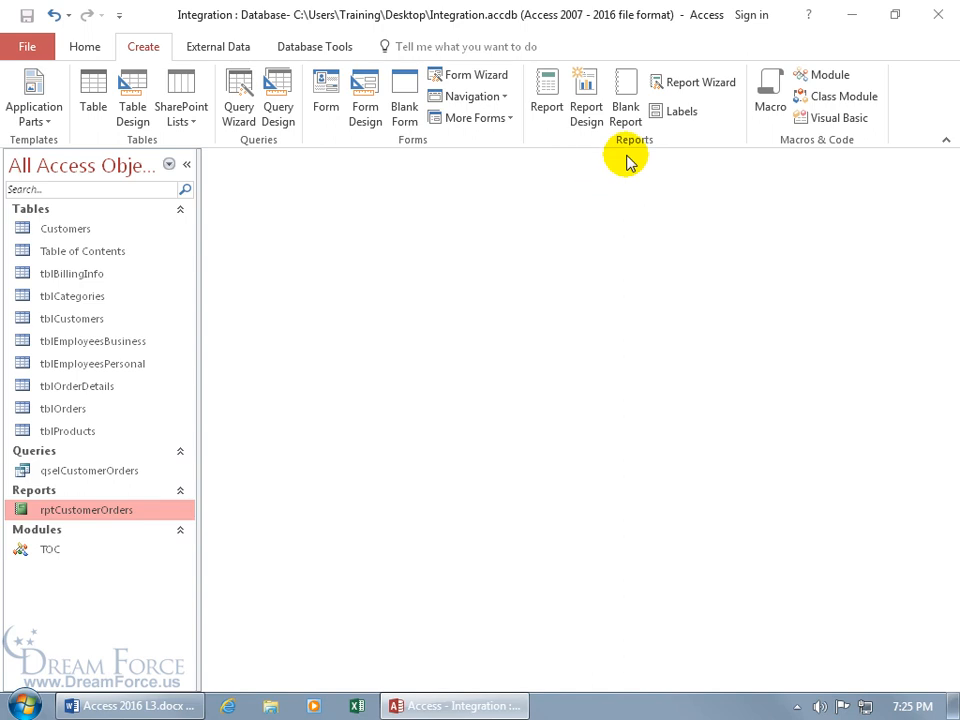
{"action": "left_click", "coordinate": [584, 101]}
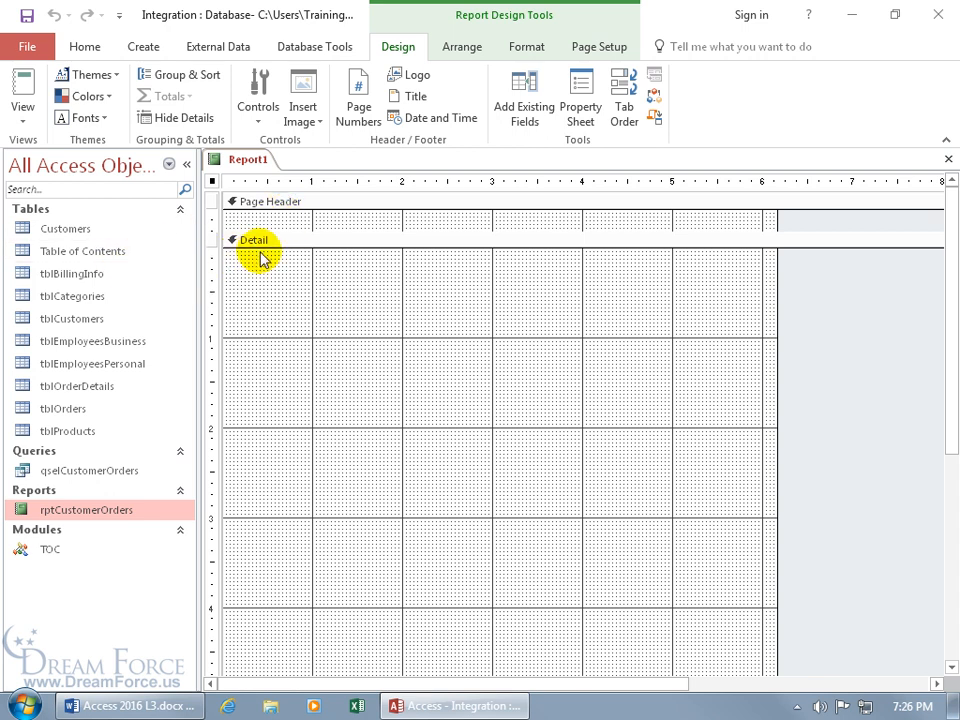
Step: Set Report1's Record Source to the Table of Contents table in its property sheet
{"action": "double_click", "coordinate": [816, 294]}
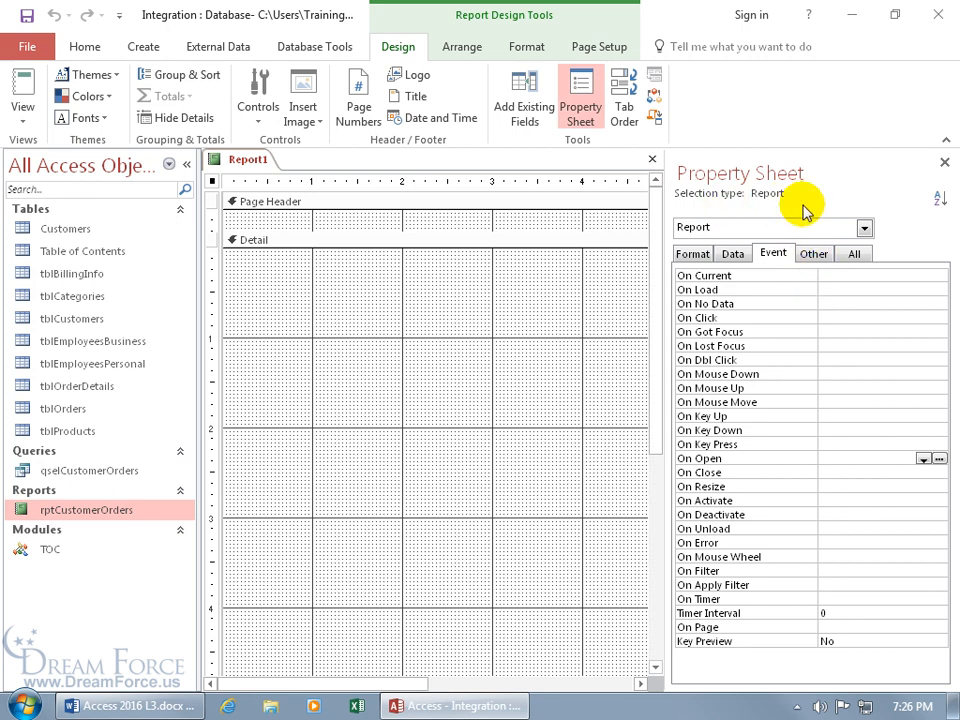
{"action": "left_click", "coordinate": [854, 254]}
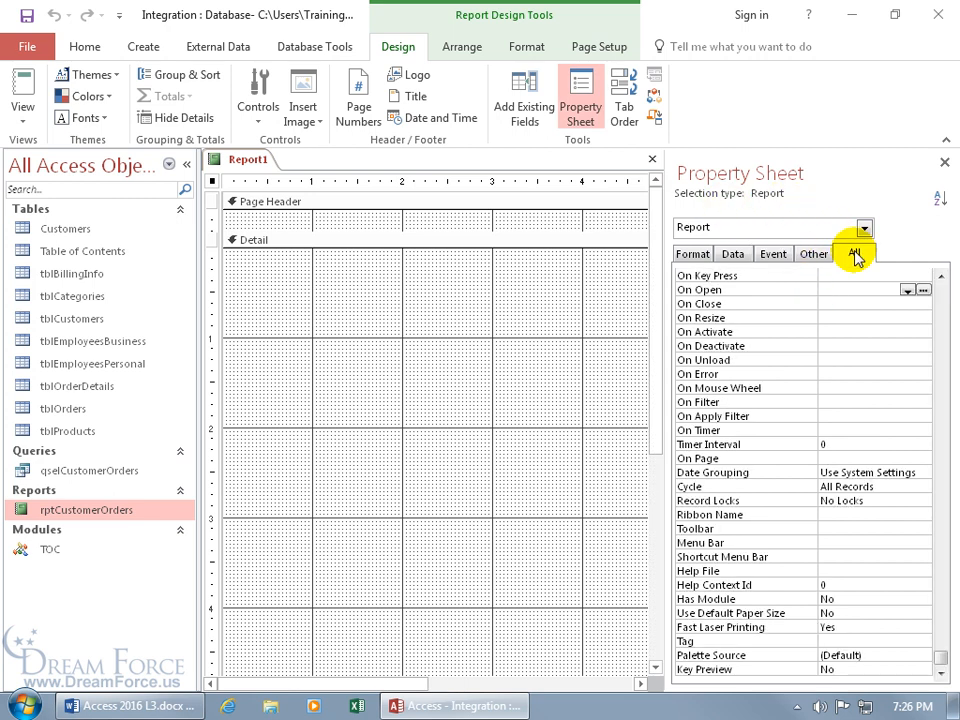
{"action": "left_click_drag", "start_coordinate": [942, 655], "coordinate": [939, 280]}
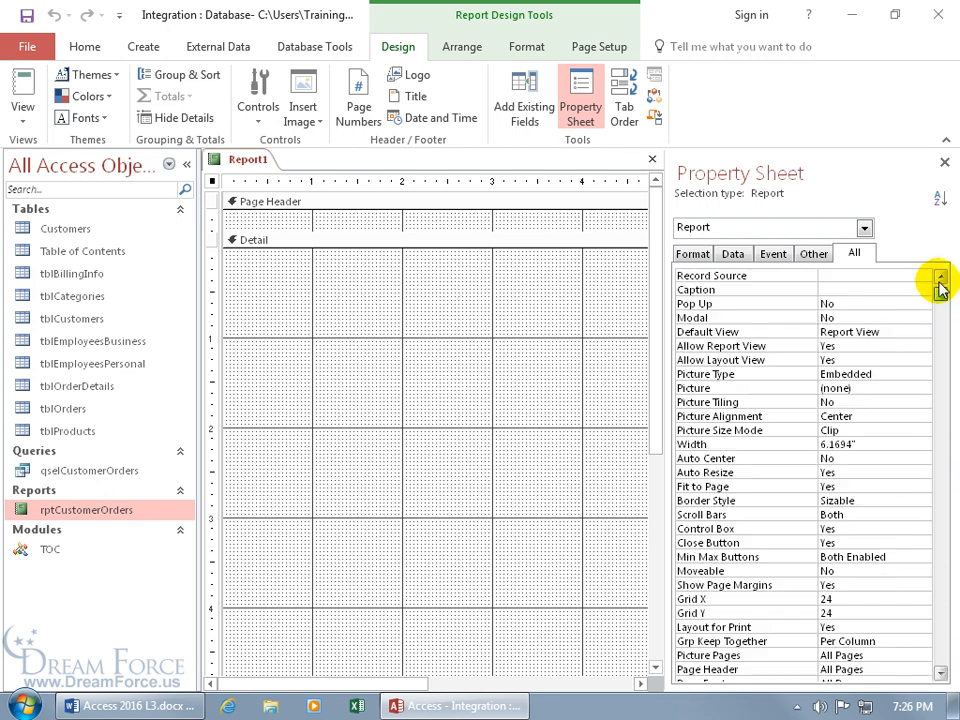
{"action": "left_click", "coordinate": [866, 275]}
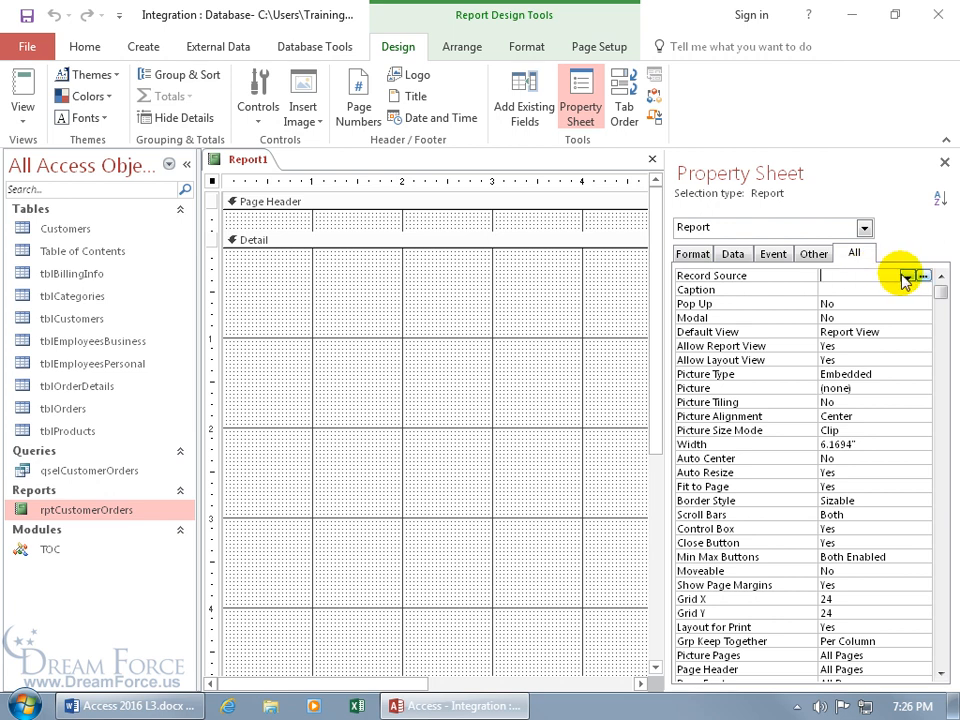
{"action": "left_click", "coordinate": [905, 276]}
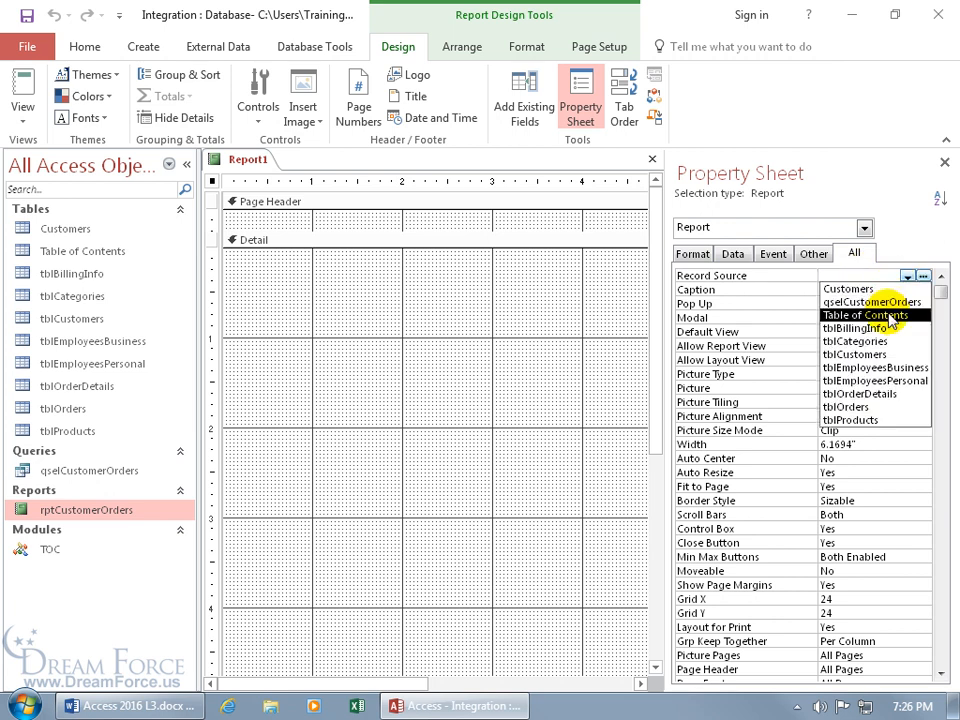
{"action": "left_click", "coordinate": [889, 316]}
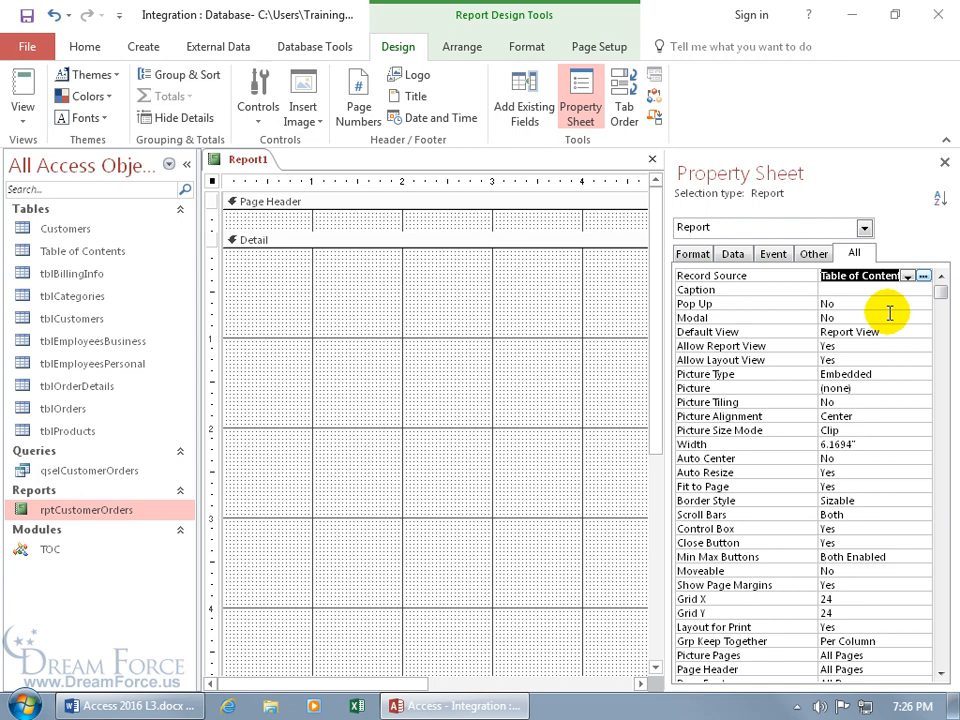
{"action": "left_click", "coordinate": [944, 161]}
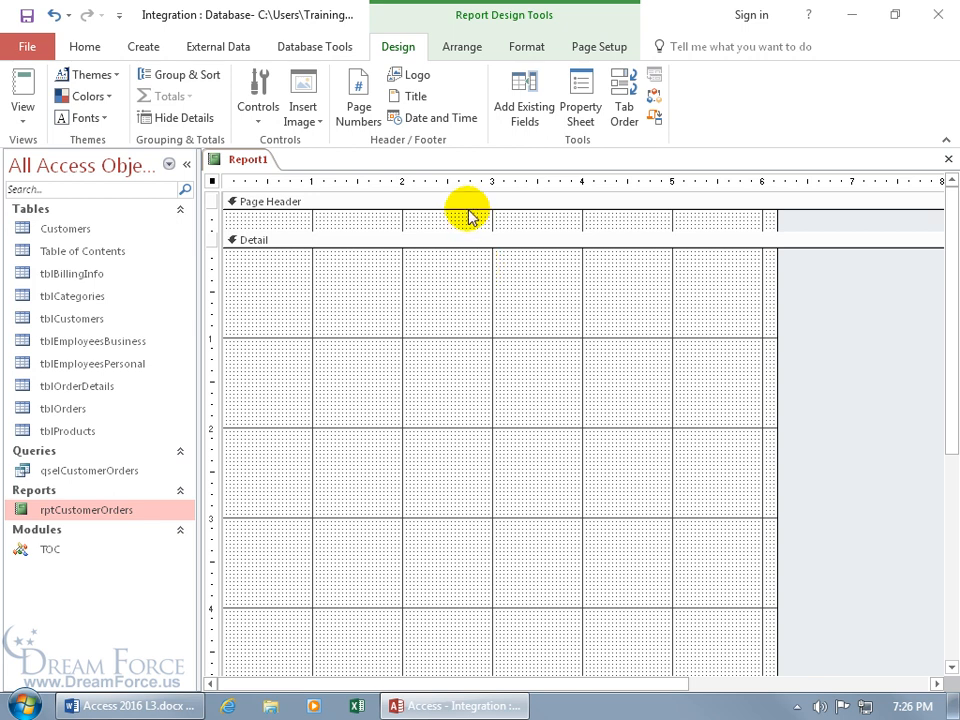
Step: Add the Category and Page Number fields to the Detail section and delete their labels
{"action": "left_click", "coordinate": [537, 122]}
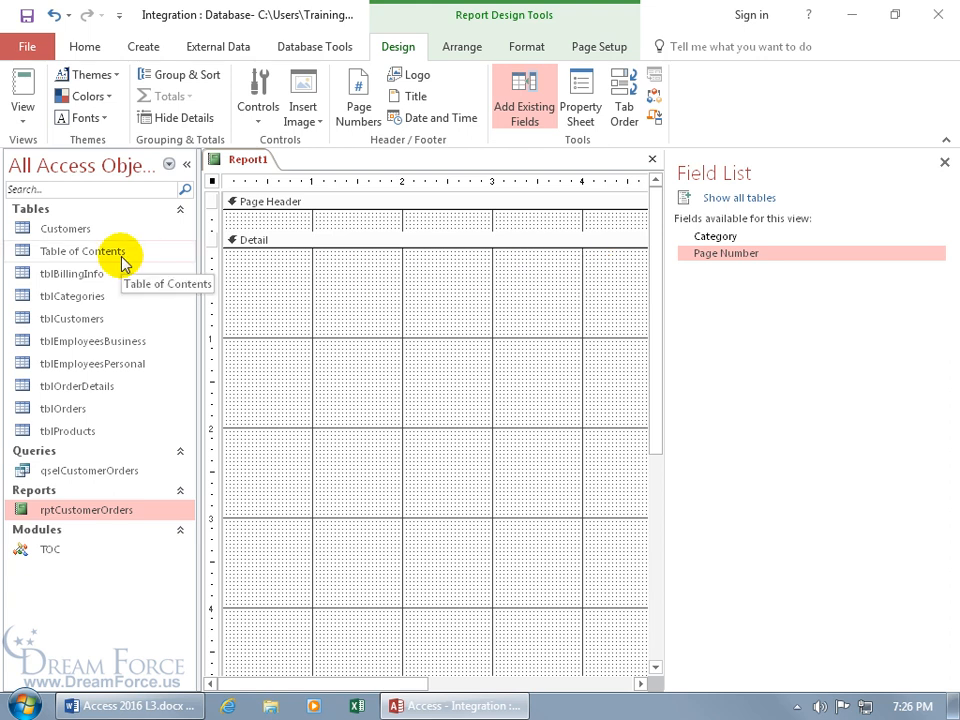
{"action": "left_click", "coordinate": [728, 237]}
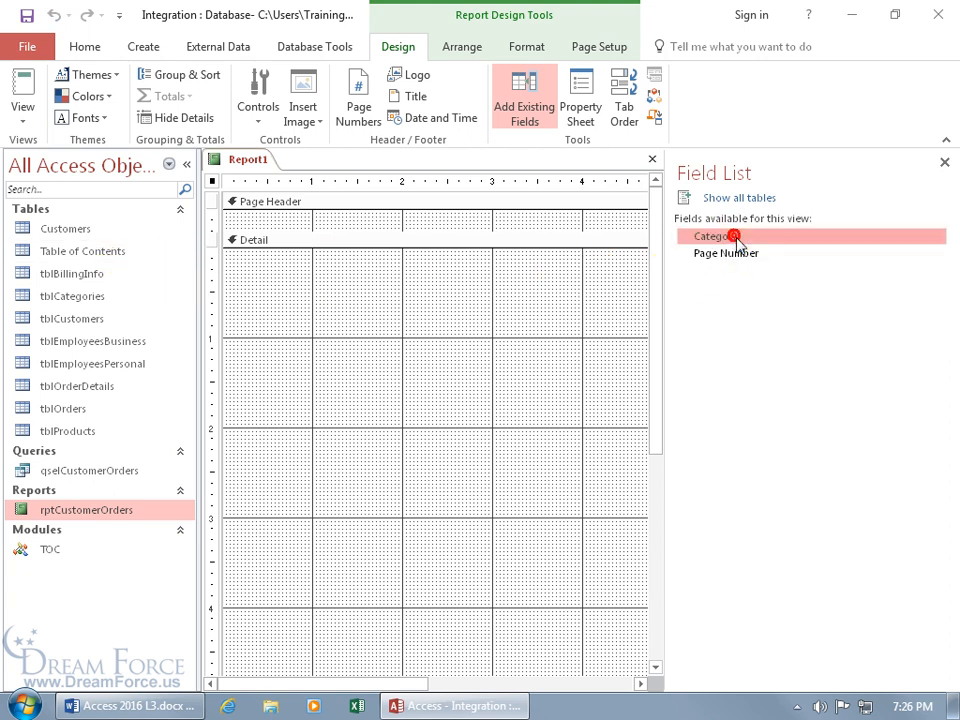
{"action": "left_click", "coordinate": [741, 257], "text": "ctrl"}
{"action": "left_click_drag", "start_coordinate": [754, 257], "coordinate": [427, 303]}
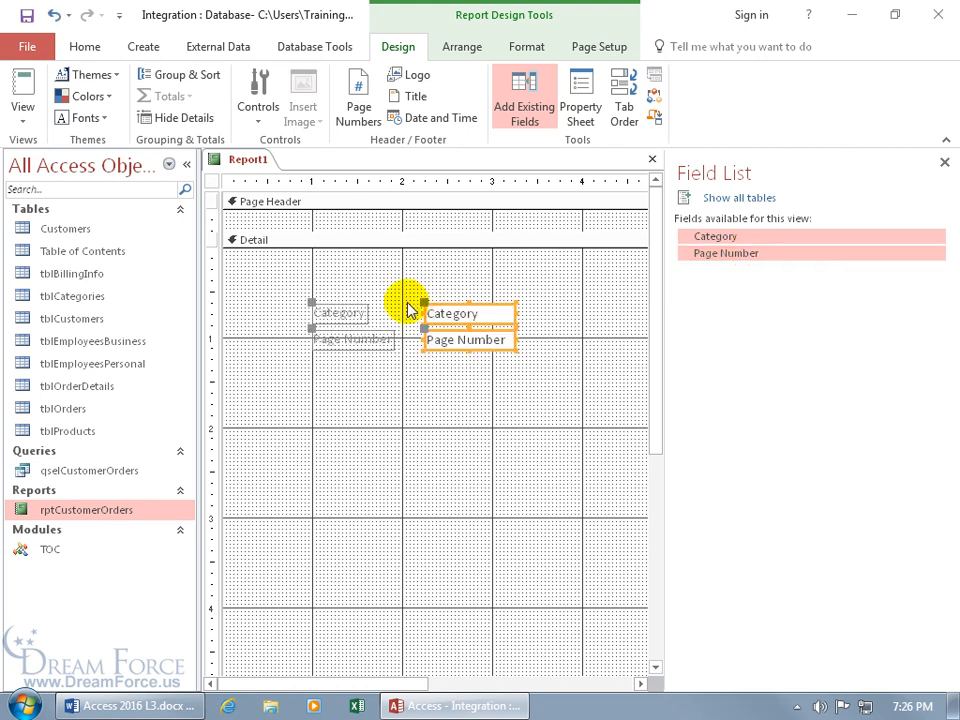
{"action": "left_click", "coordinate": [379, 314]}
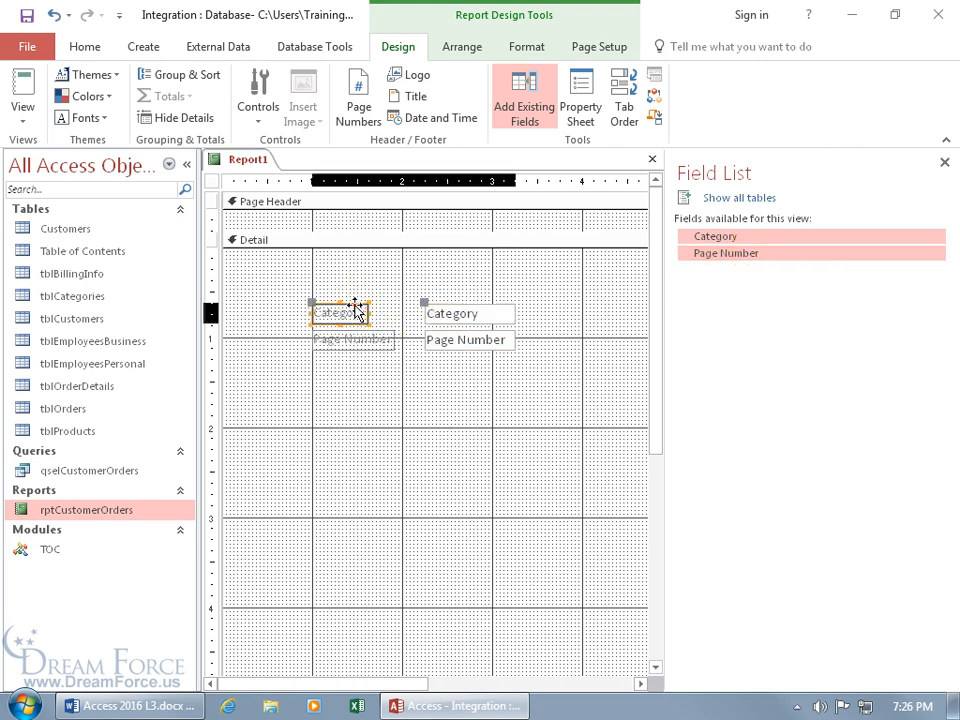
{"action": "key", "text": "Delete"}
{"action": "left_click", "coordinate": [363, 331]}
{"action": "key", "text": "Delete"}
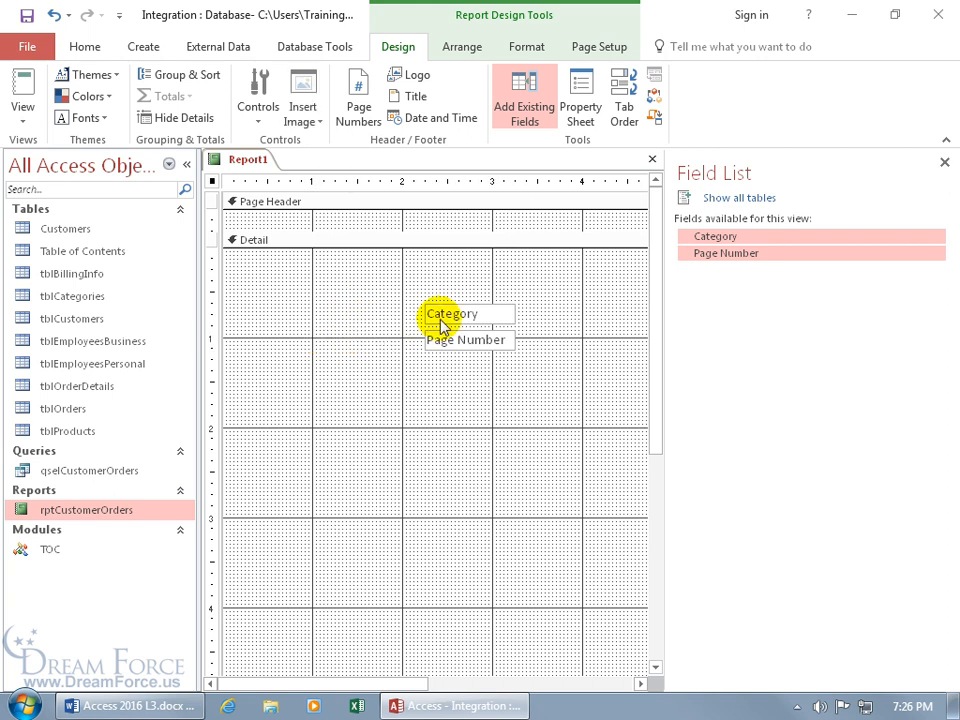
Step: Line up both text boxes at the top-left and shrink the Detail section to one row
{"action": "left_click", "coordinate": [440, 313]}
{"action": "left_click_drag", "start_coordinate": [453, 307], "coordinate": [253, 252]}
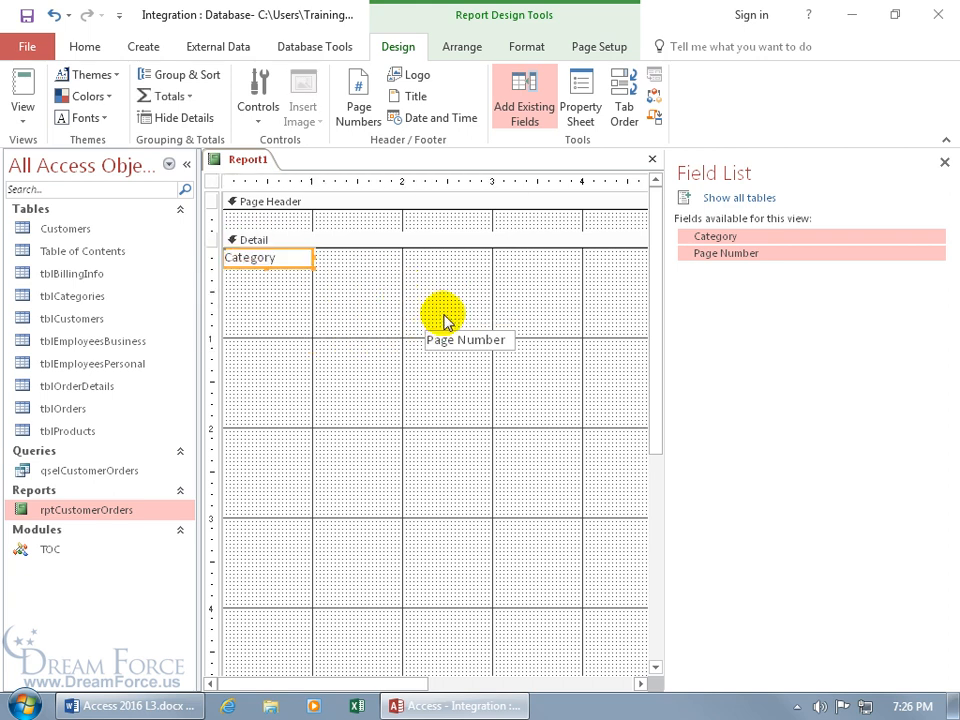
{"action": "left_click_drag", "start_coordinate": [453, 330], "coordinate": [353, 250]}
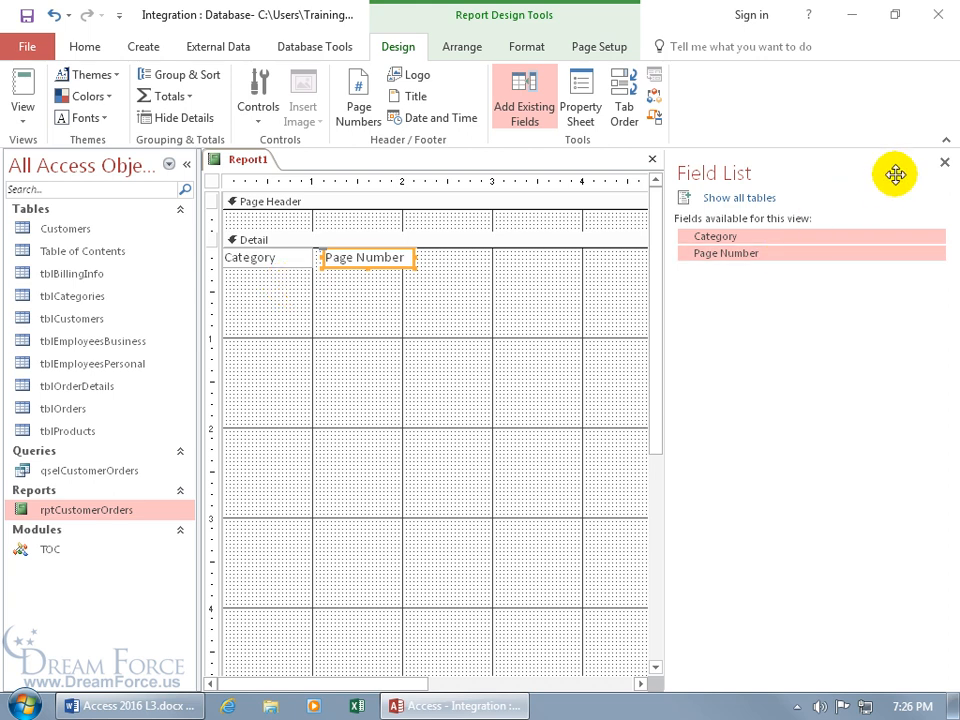
{"action": "left_click", "coordinate": [944, 161]}
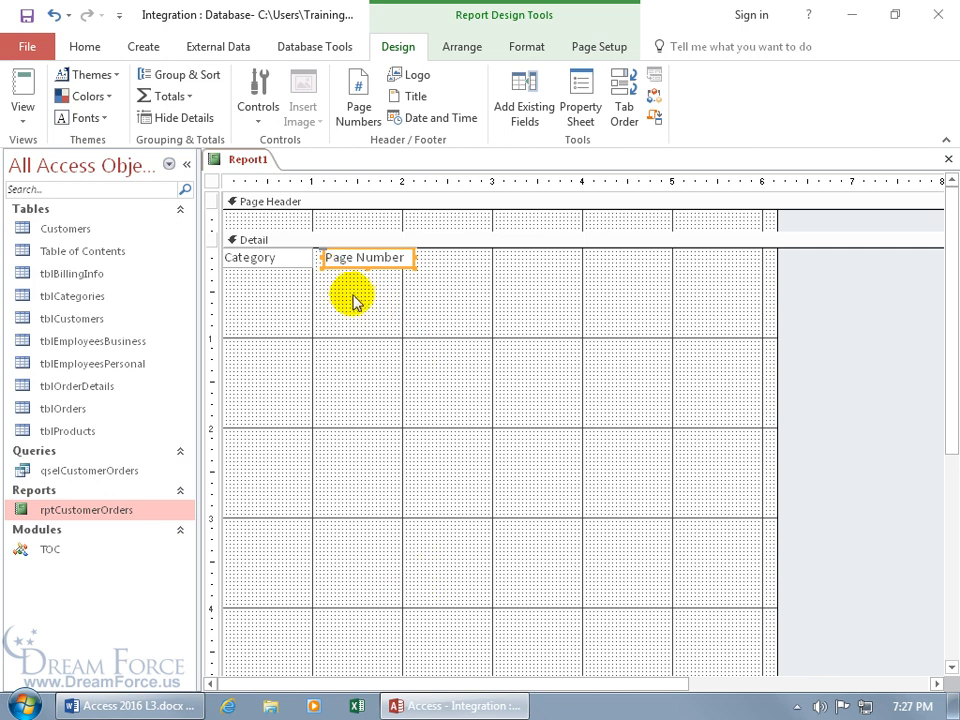
{"action": "left_click", "coordinate": [510, 420]}
{"action": "scroll", "coordinate": [511, 446], "scroll_direction": "down", "scroll_amount": 5}
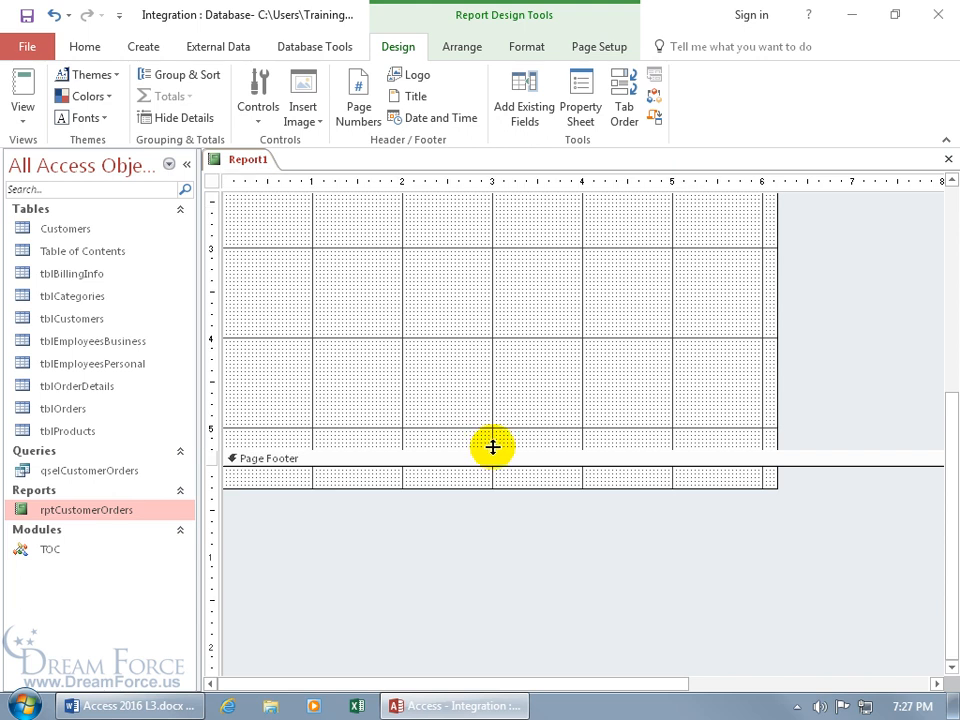
{"action": "left_click_drag", "start_coordinate": [492, 447], "coordinate": [491, 253]}
{"action": "left_click_drag", "start_coordinate": [490, 390], "coordinate": [491, 266]}
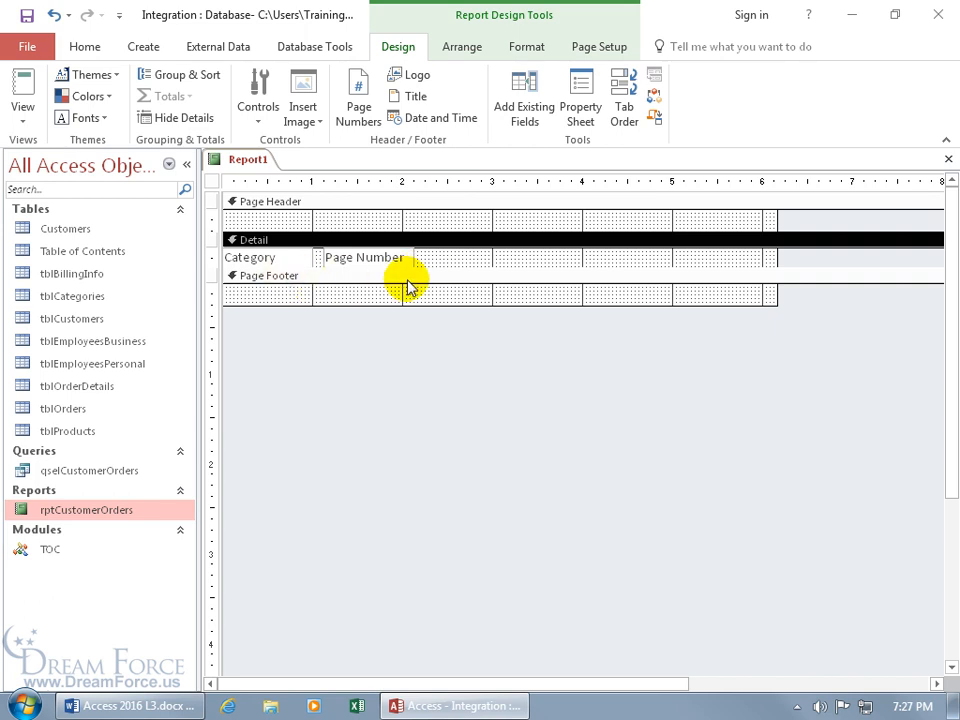
Step: Save Report1 with the name rptTableofContents, then close its tab
{"action": "left_click", "coordinate": [27, 15]}
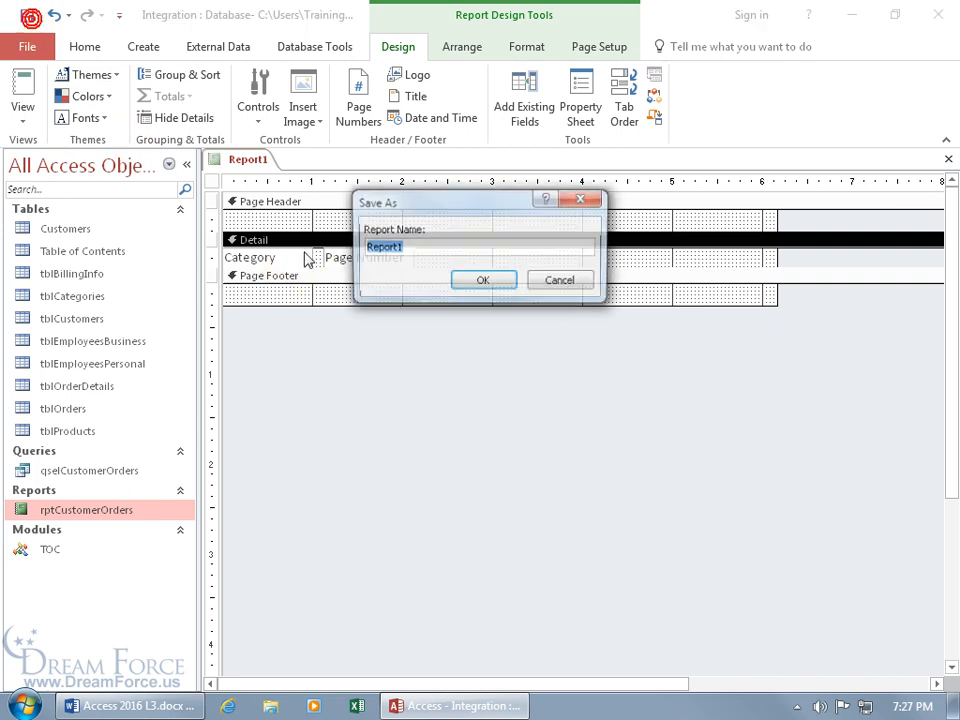
{"action": "type", "text": "rptTableofContents"}
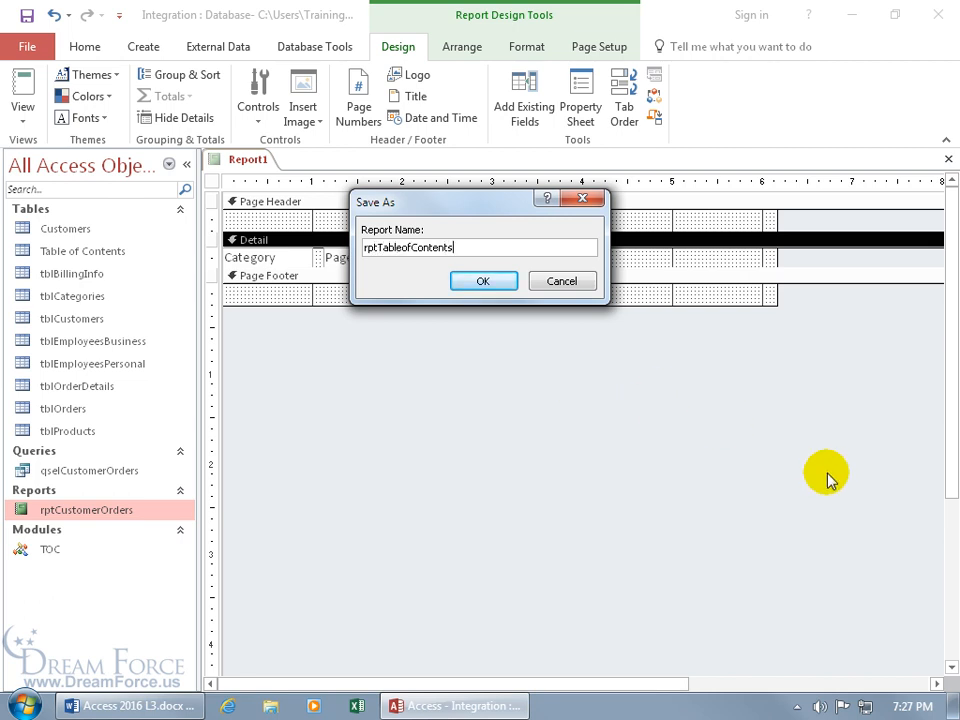
{"action": "left_click", "coordinate": [490, 283]}
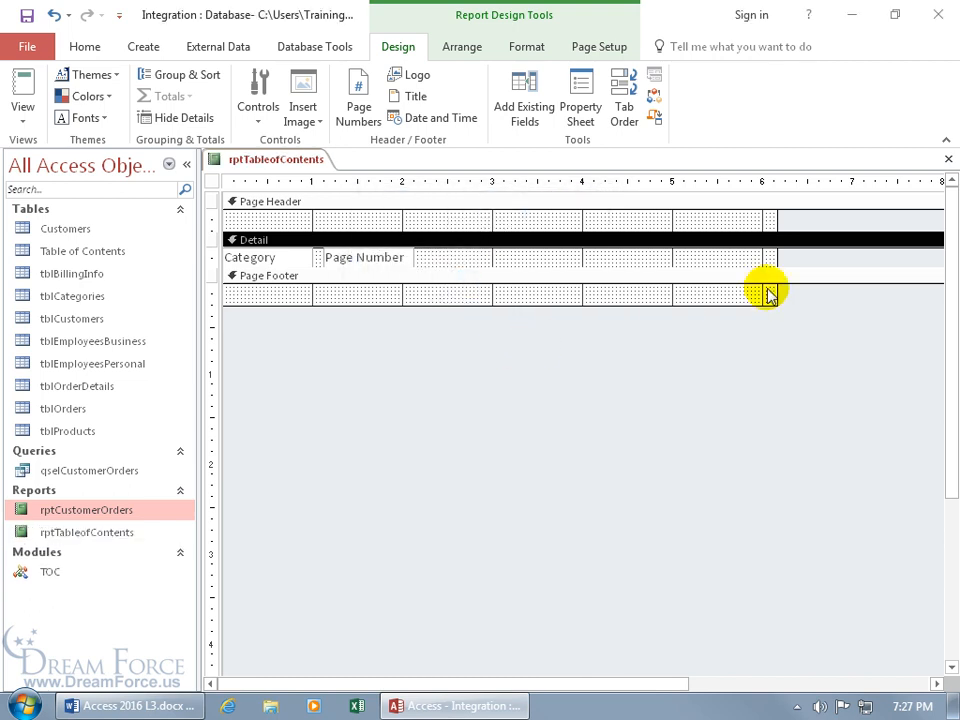
{"action": "left_click", "coordinate": [948, 160]}
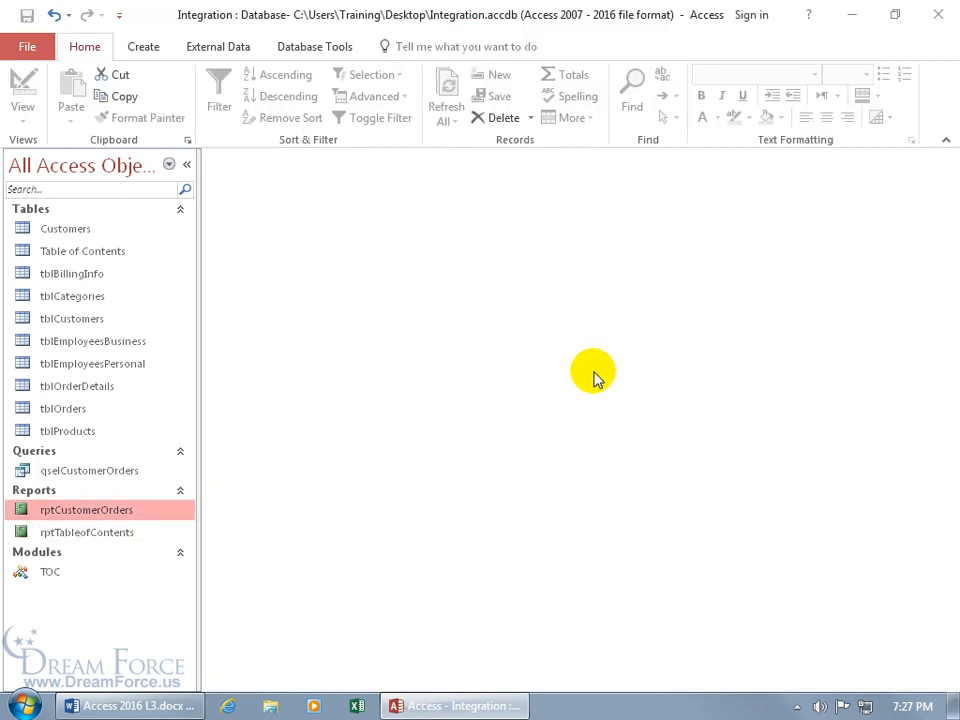
Step: Open rptCustomerOrders in Design View and set the report's On Open event to =InitToc()
{"action": "right_click", "coordinate": [127, 518]}
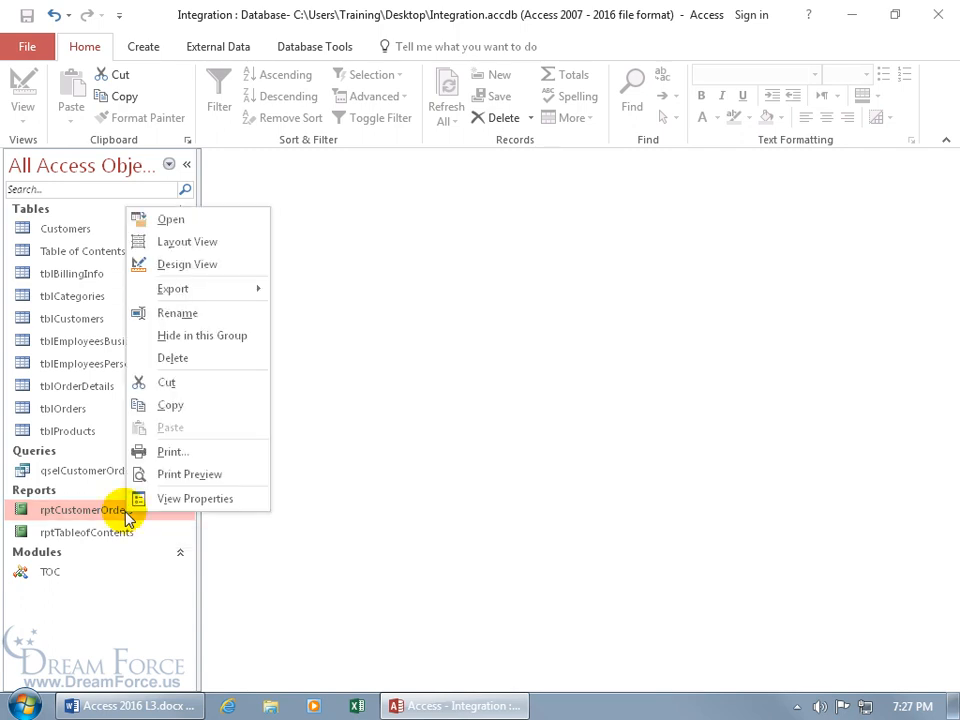
{"action": "left_click", "coordinate": [214, 266]}
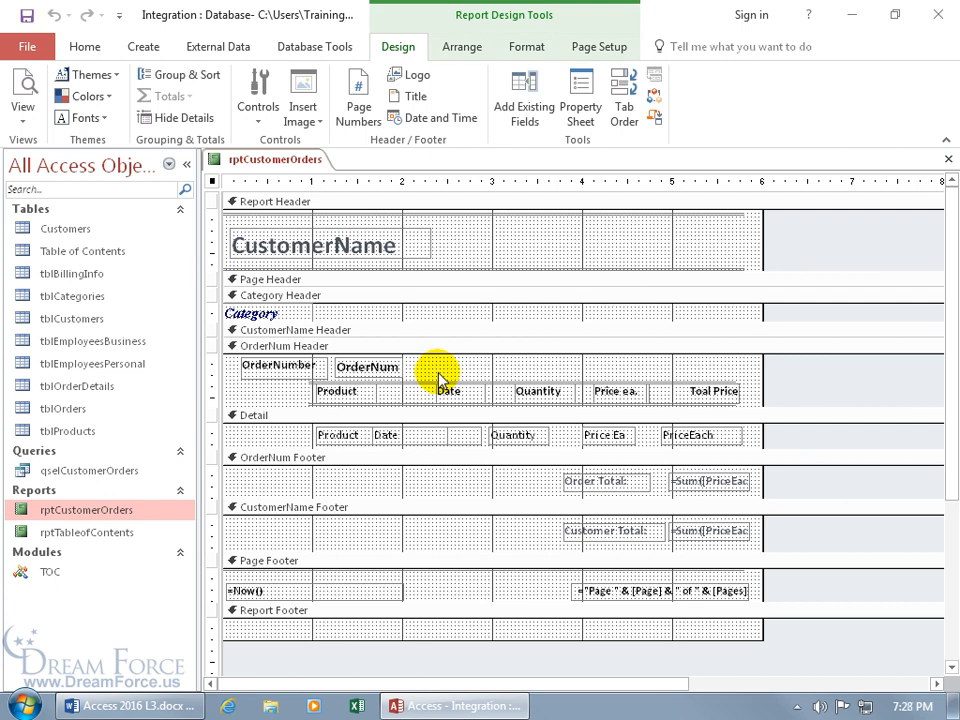
{"action": "double_click", "coordinate": [213, 184]}
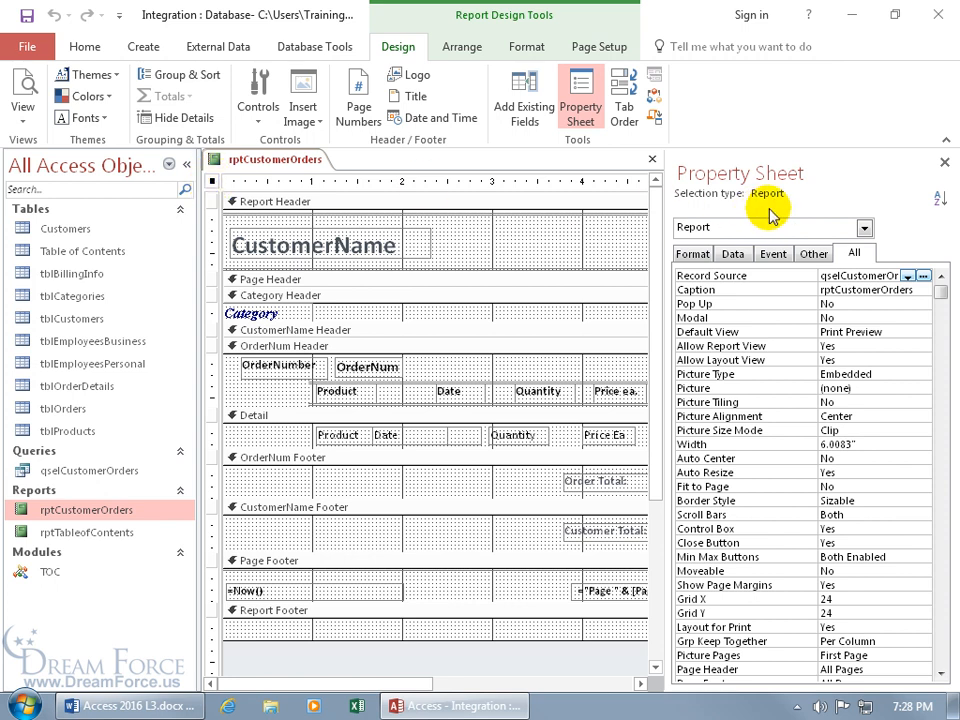
{"action": "left_click", "coordinate": [773, 254]}
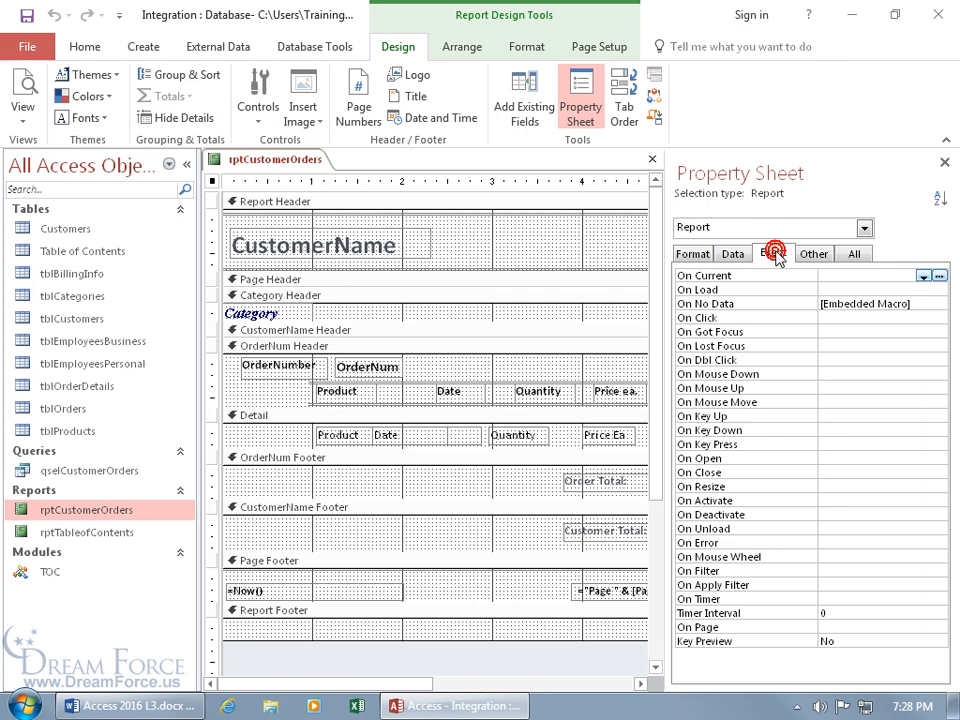
{"action": "left_click", "coordinate": [856, 463]}
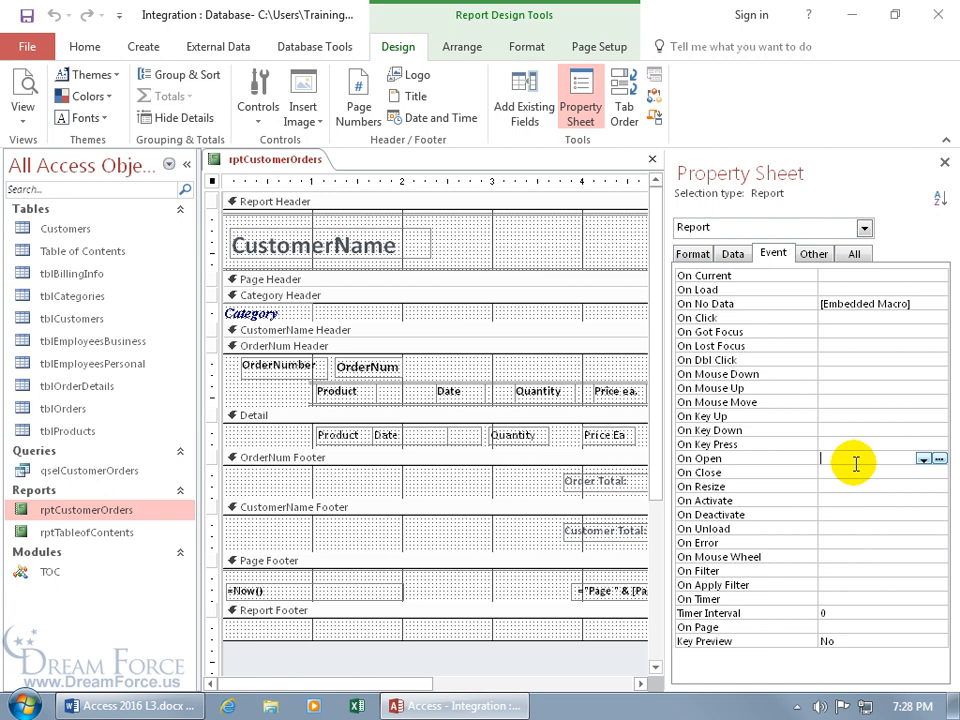
{"action": "type", "text": "=init"}
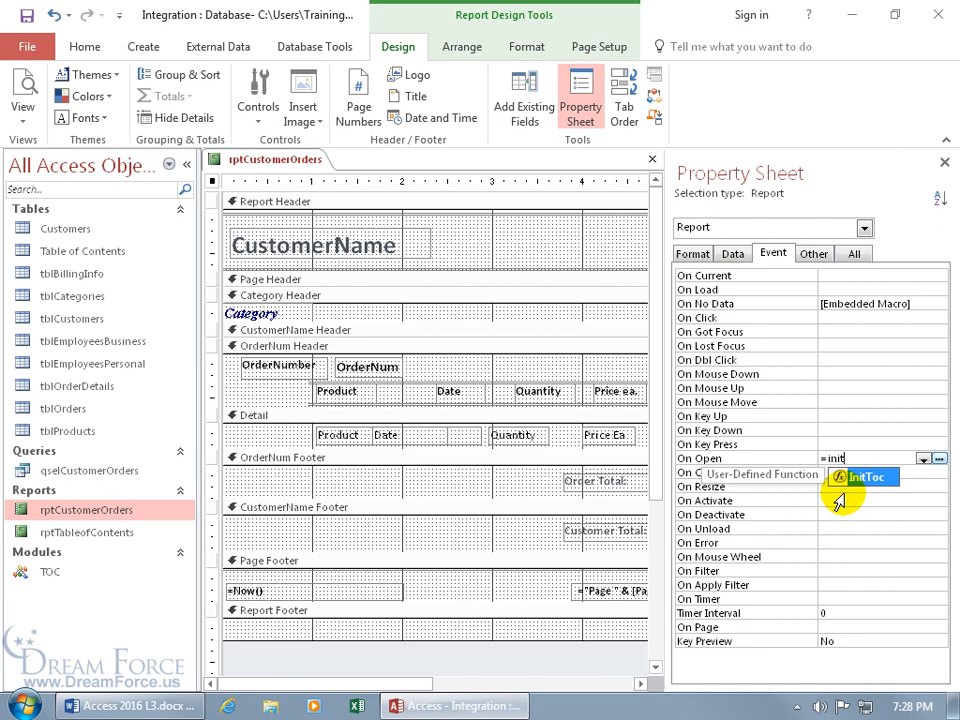
{"action": "double_click", "coordinate": [838, 495]}
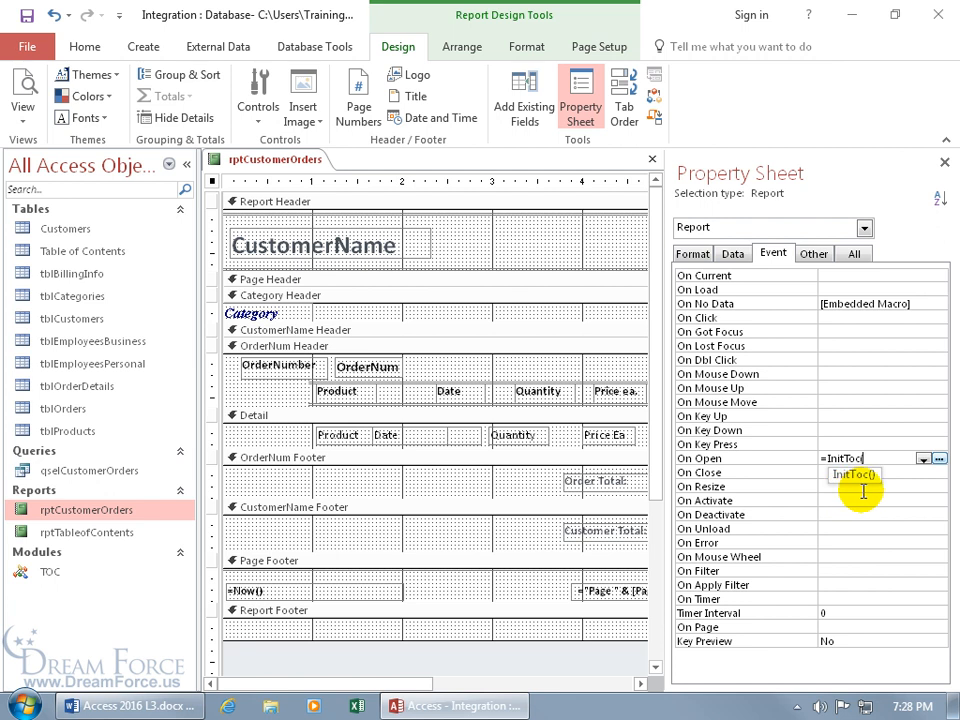
{"action": "type", "text": ")"}
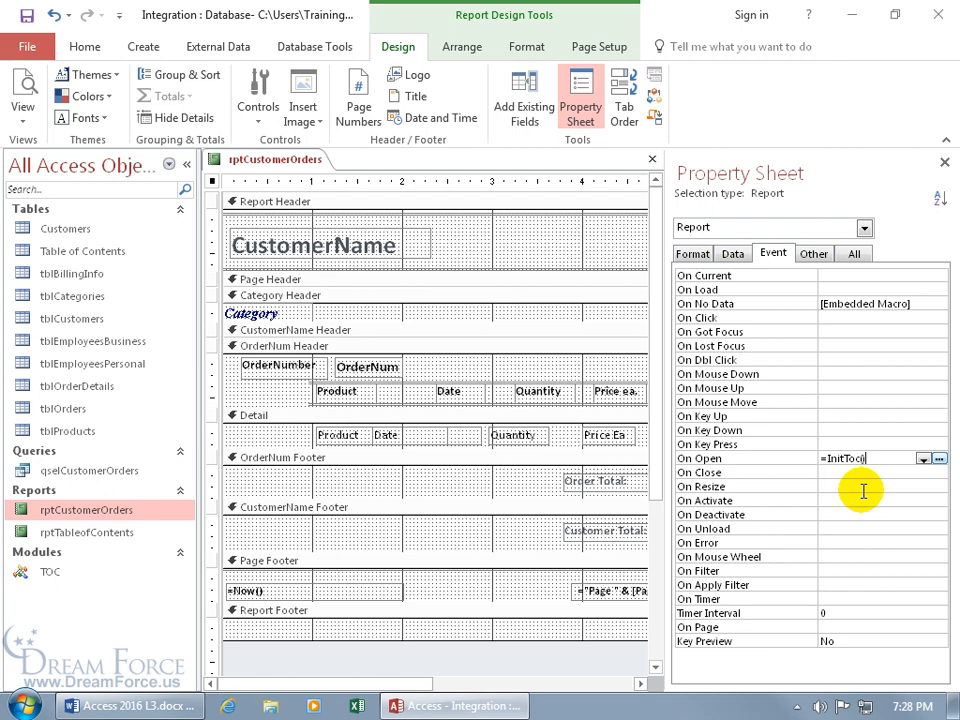
{"action": "key", "text": "Return"}
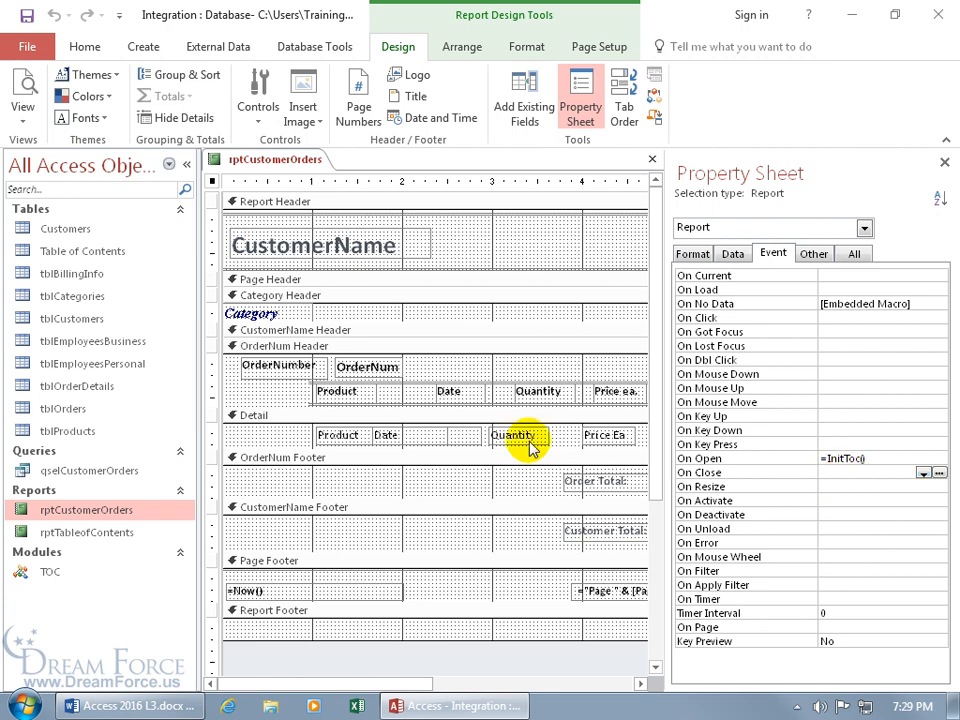
Step: Set the Category Header's On Print event to =UpdateToc([Category],[Report]) using the Zoom box
{"action": "left_click", "coordinate": [313, 298]}
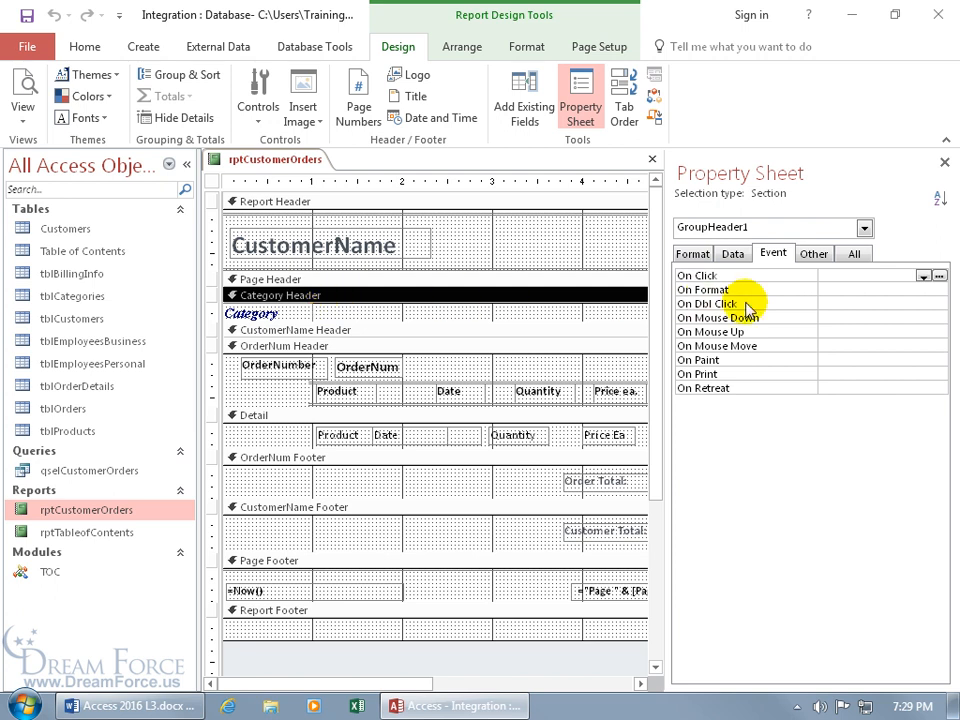
{"action": "left_click", "coordinate": [838, 374]}
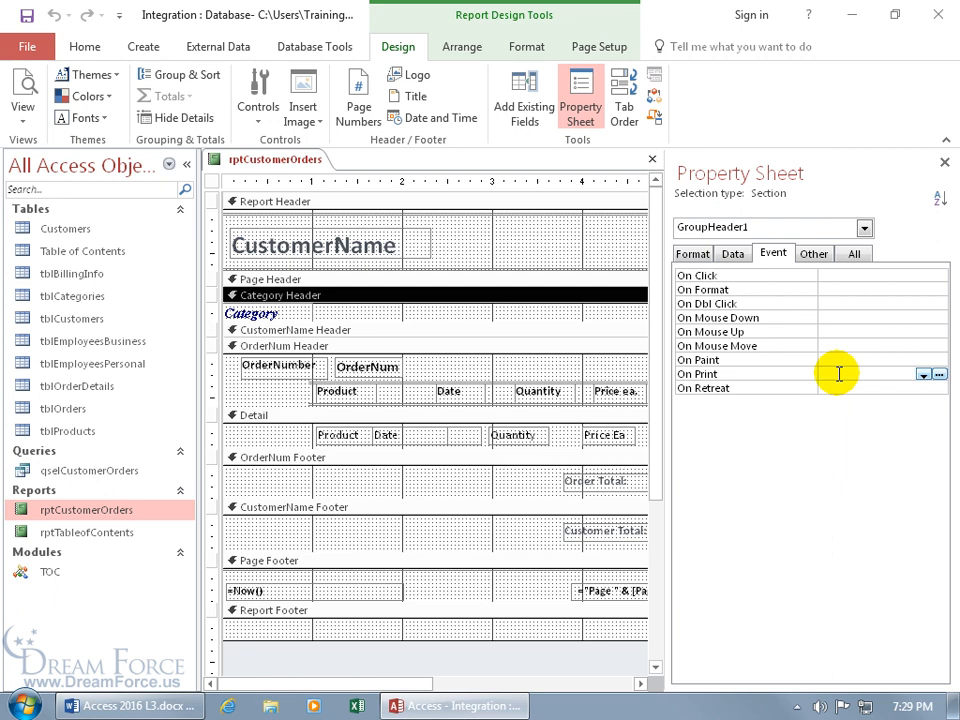
{"action": "right_click", "coordinate": [838, 374]}
{"action": "left_click", "coordinate": [870, 408]}
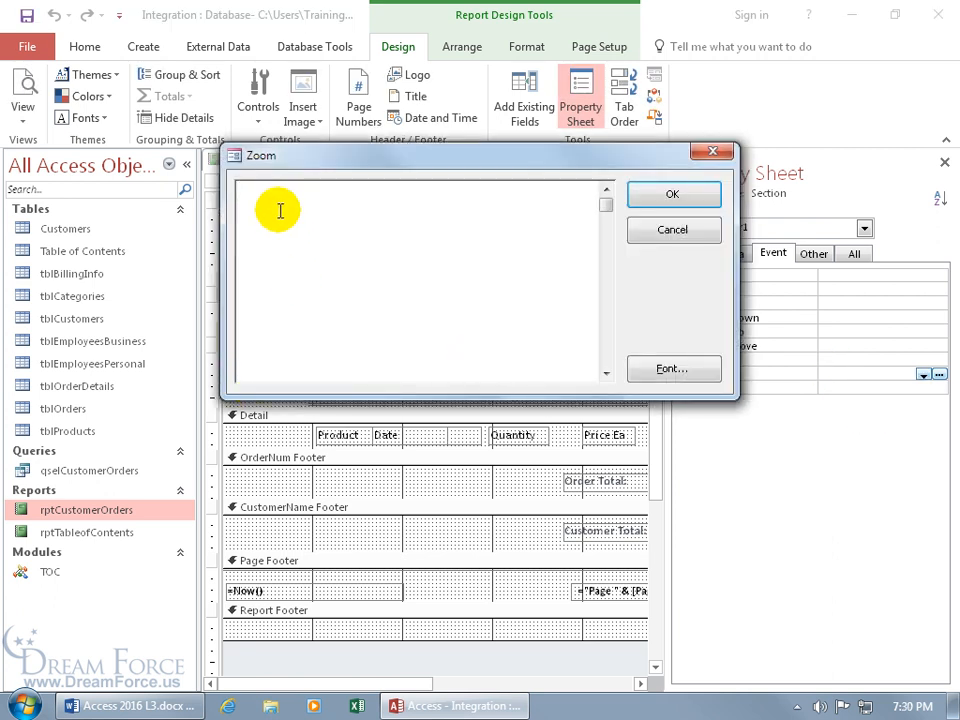
{"action": "type", "text": "=UpdateToc([Category],[Report])"}
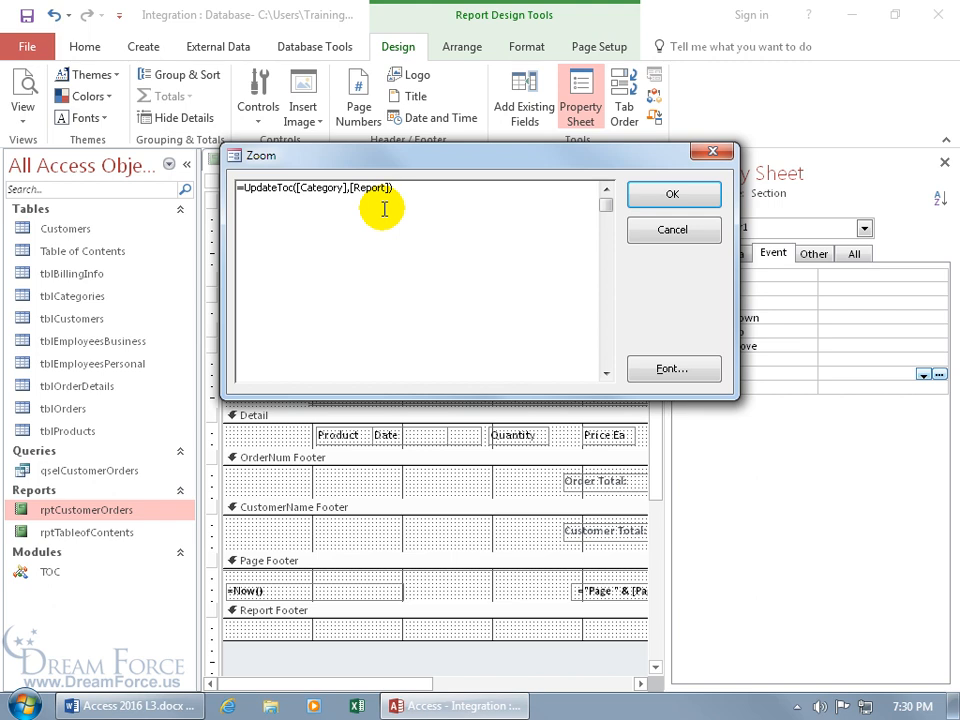
{"action": "left_click", "coordinate": [652, 197]}
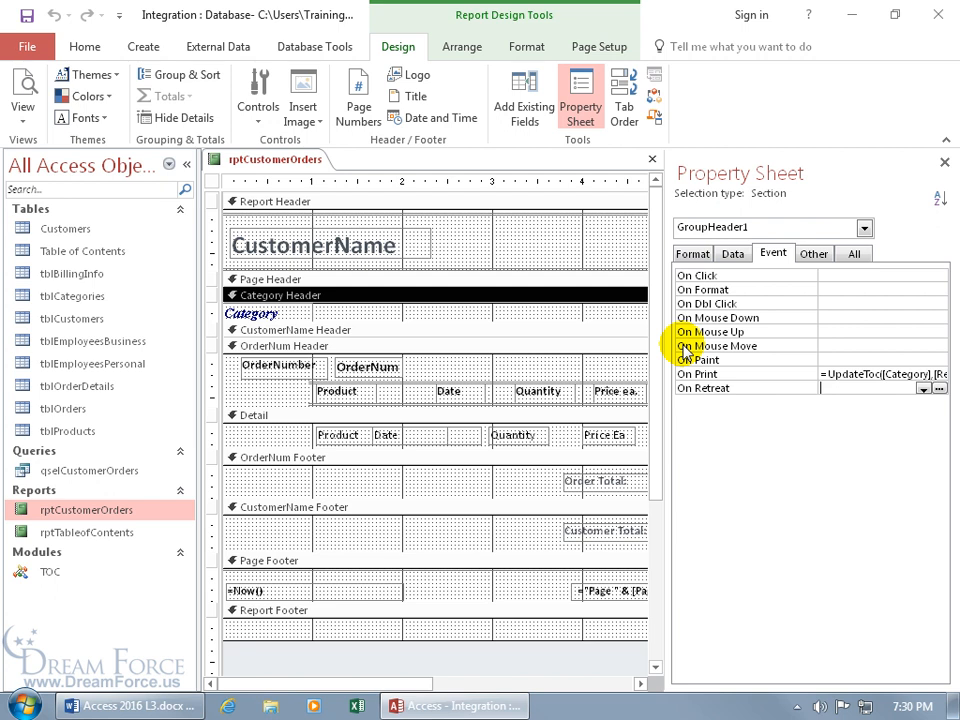
{"action": "left_click", "coordinate": [421, 564]}
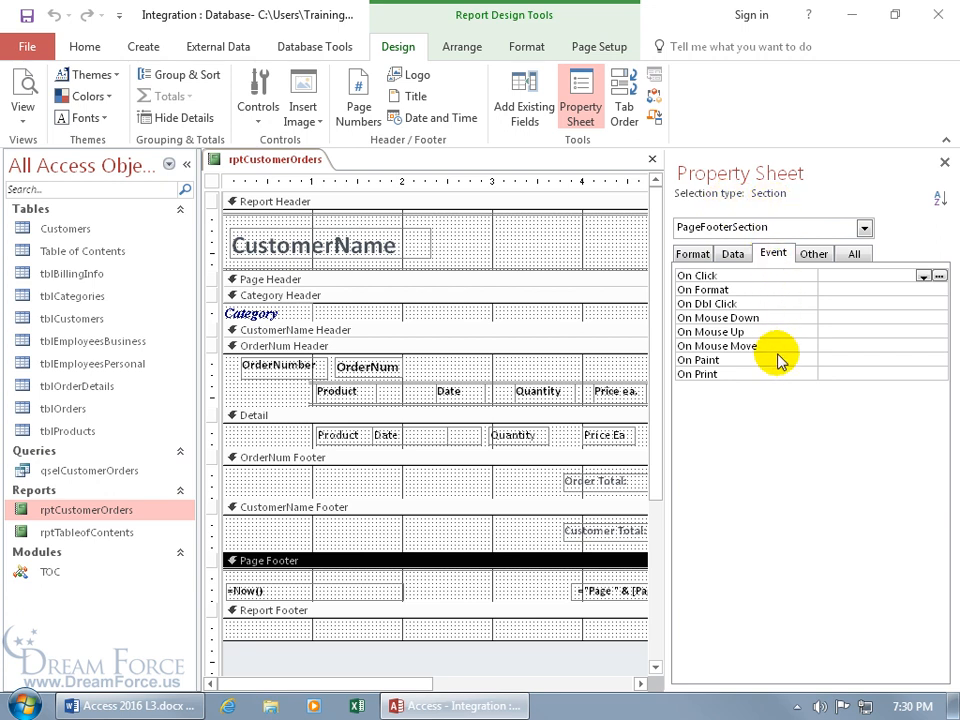
Step: Enter =UpdatePageNumber() as the Page Footer's On Print event, then close the property sheet
{"action": "left_click", "coordinate": [836, 374]}
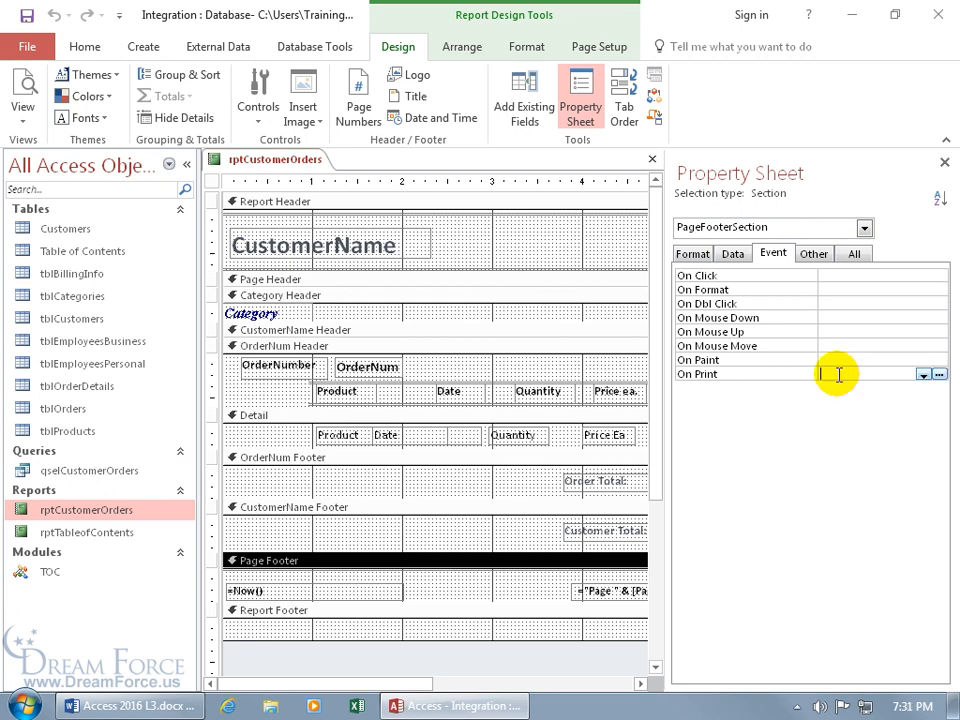
{"action": "type", "text": "=Upda"}
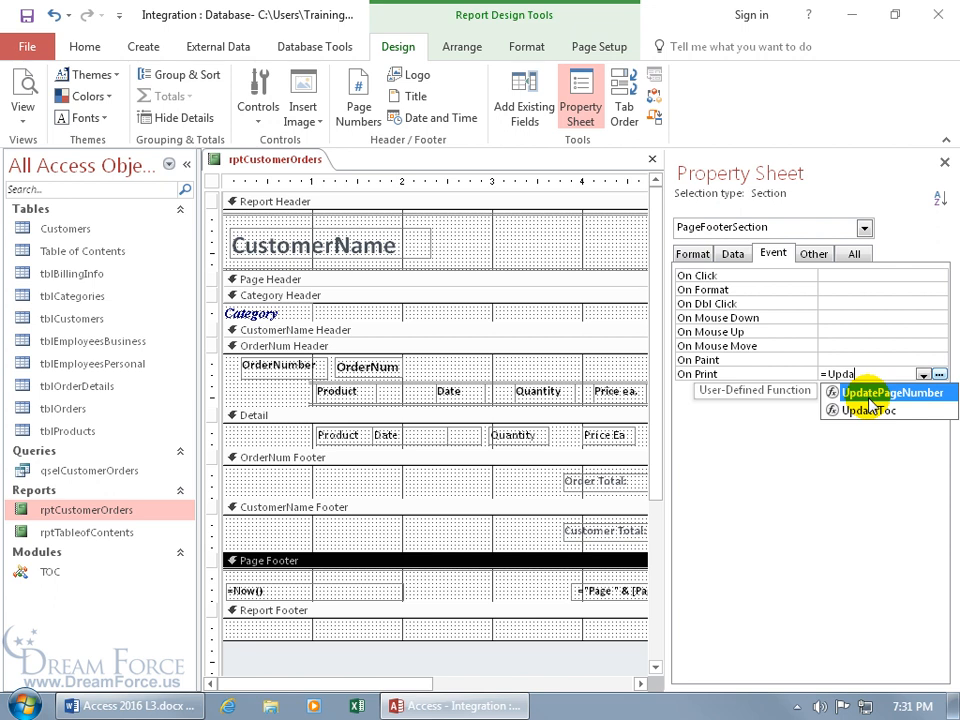
{"action": "double_click", "coordinate": [870, 396]}
{"action": "key", "text": "Return"}
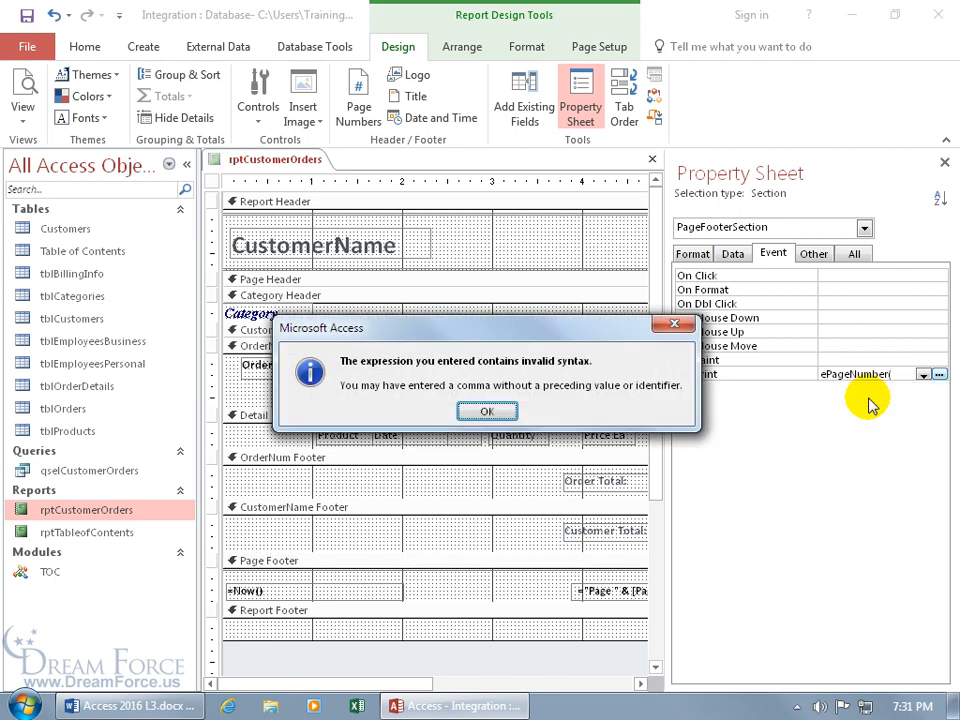
{"action": "left_click", "coordinate": [490, 410]}
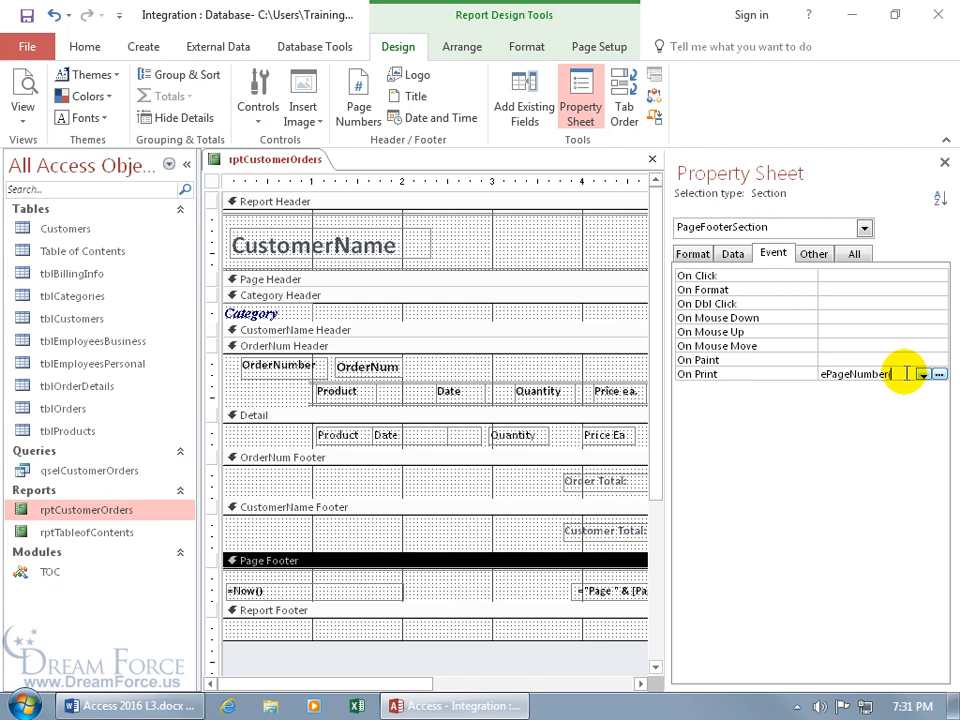
{"action": "type", "text": ")"}
{"action": "key", "text": "Return"}
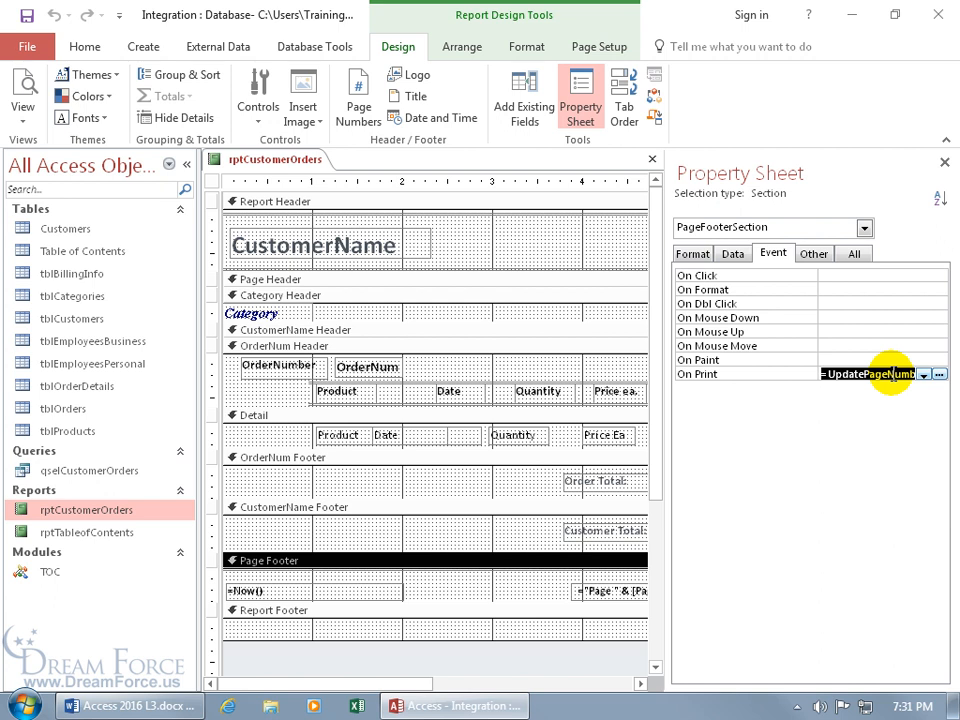
{"action": "left_click", "coordinate": [893, 374]}
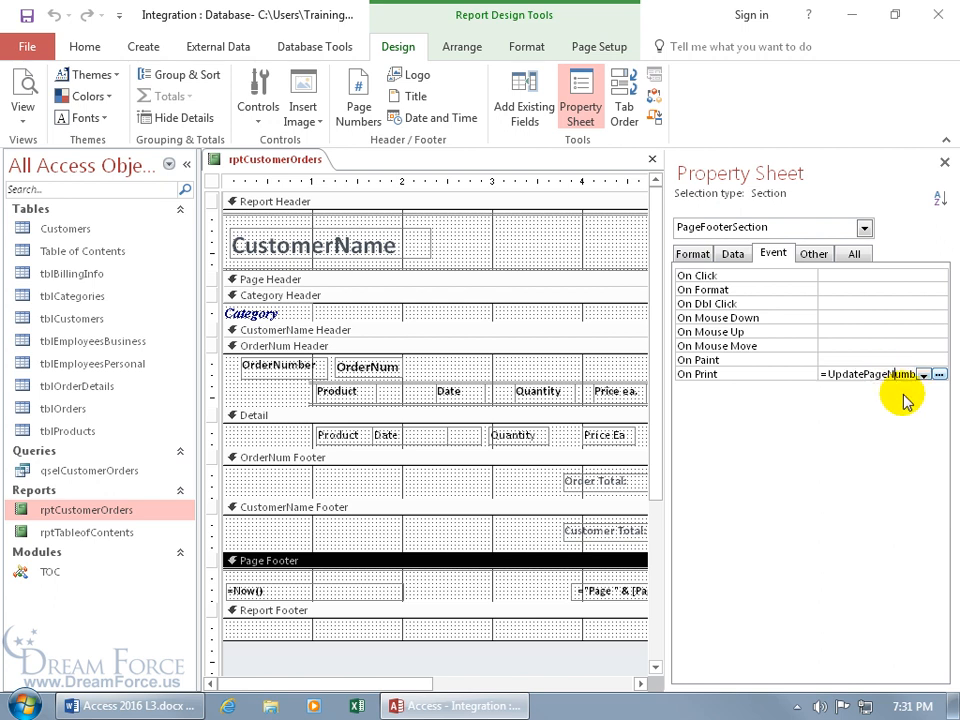
{"action": "key", "text": "End"}
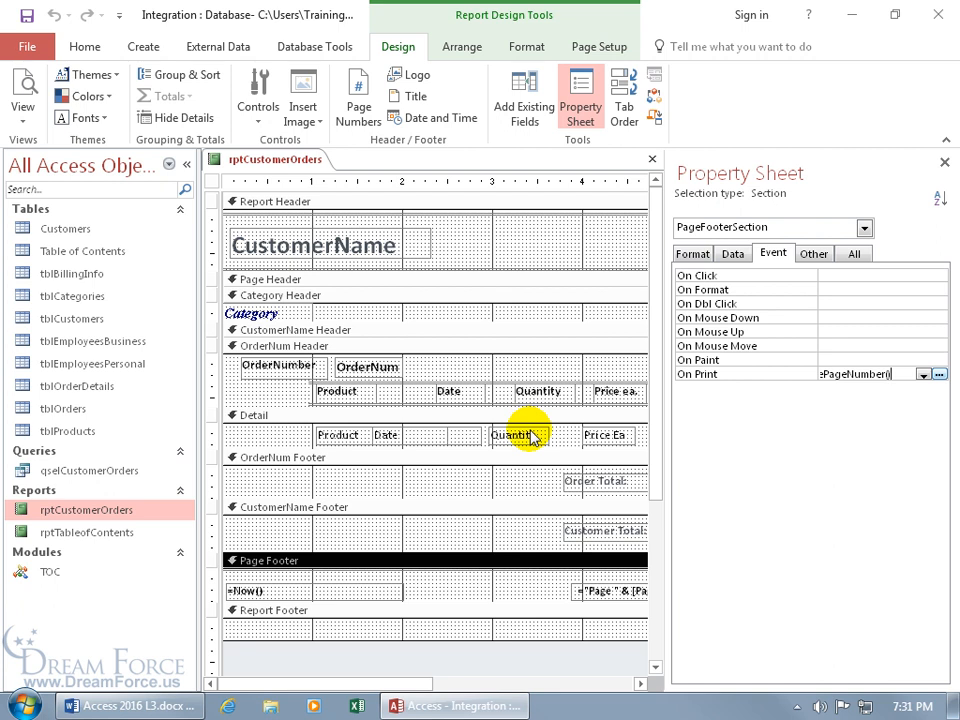
{"action": "left_click", "coordinate": [944, 161]}
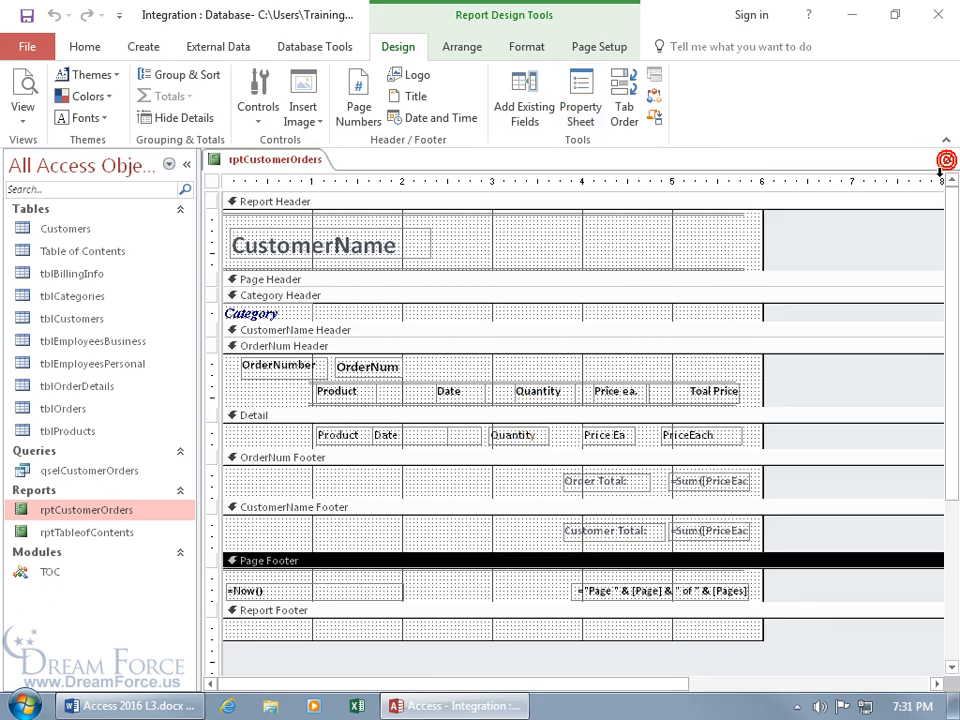
Step: Close the design, preview rptCustomerOrders to its last page (18 of 18), then close the preview
{"action": "left_click", "coordinate": [947, 161]}
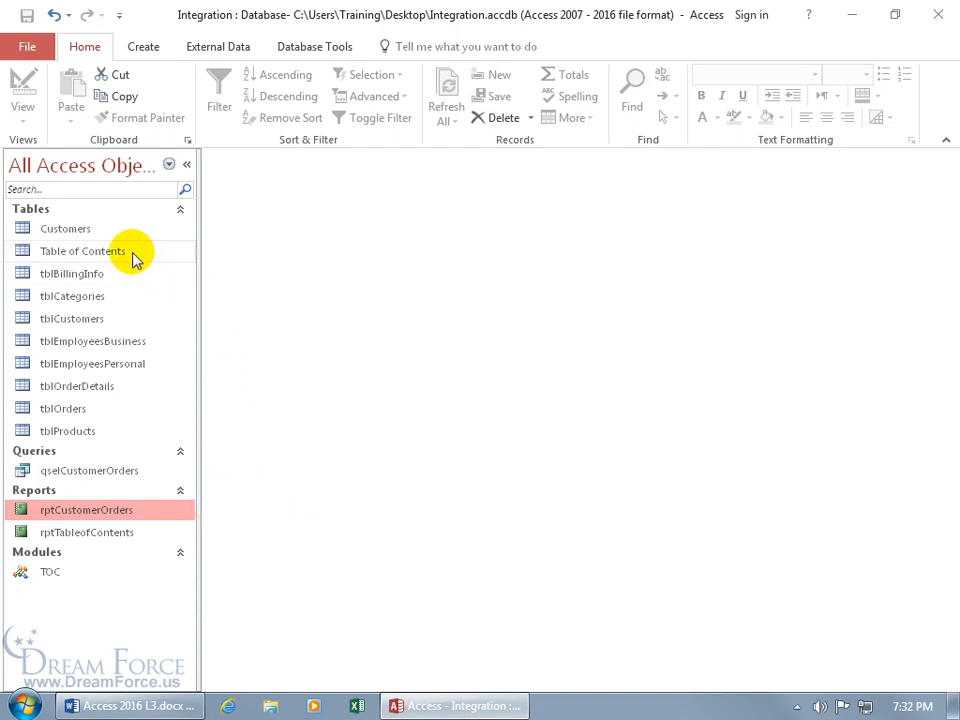
{"action": "double_click", "coordinate": [125, 512]}
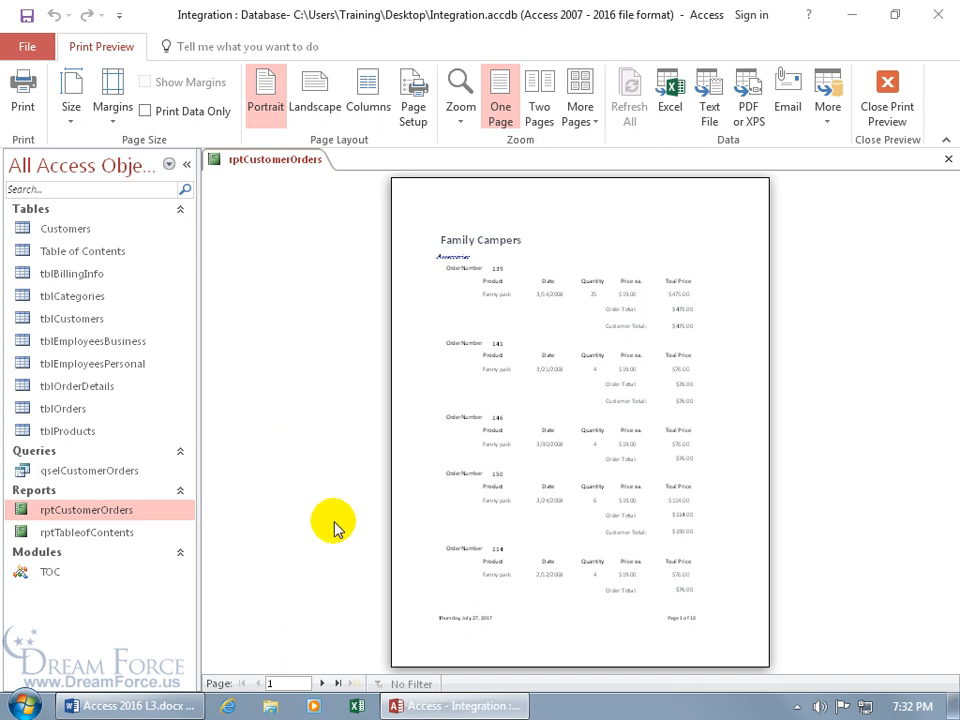
{"action": "left_click", "coordinate": [340, 684]}
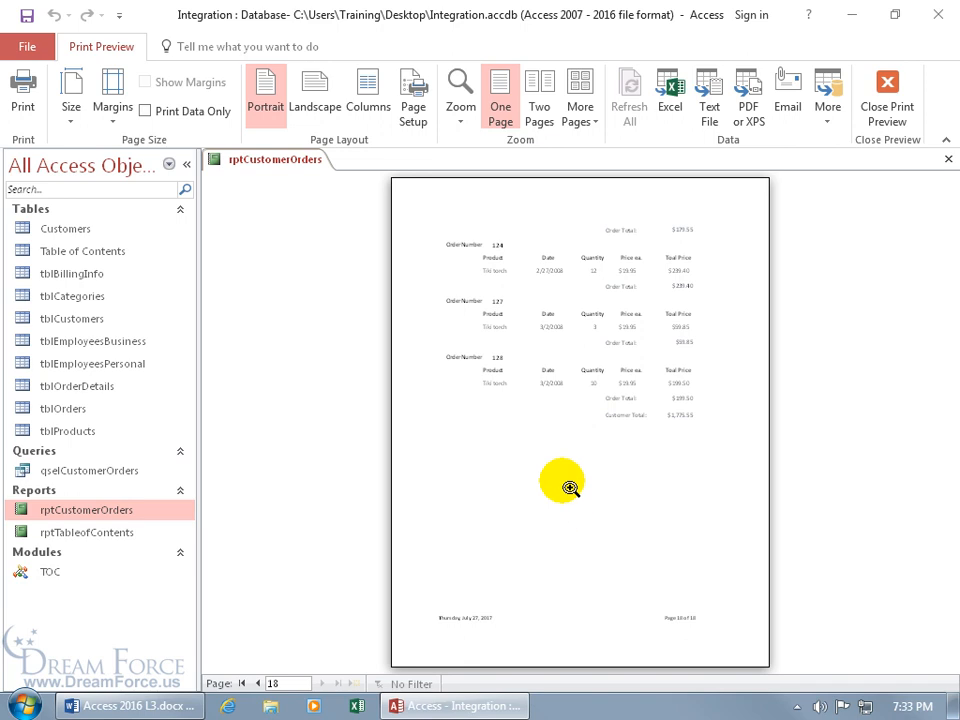
{"action": "left_click", "coordinate": [876, 100]}
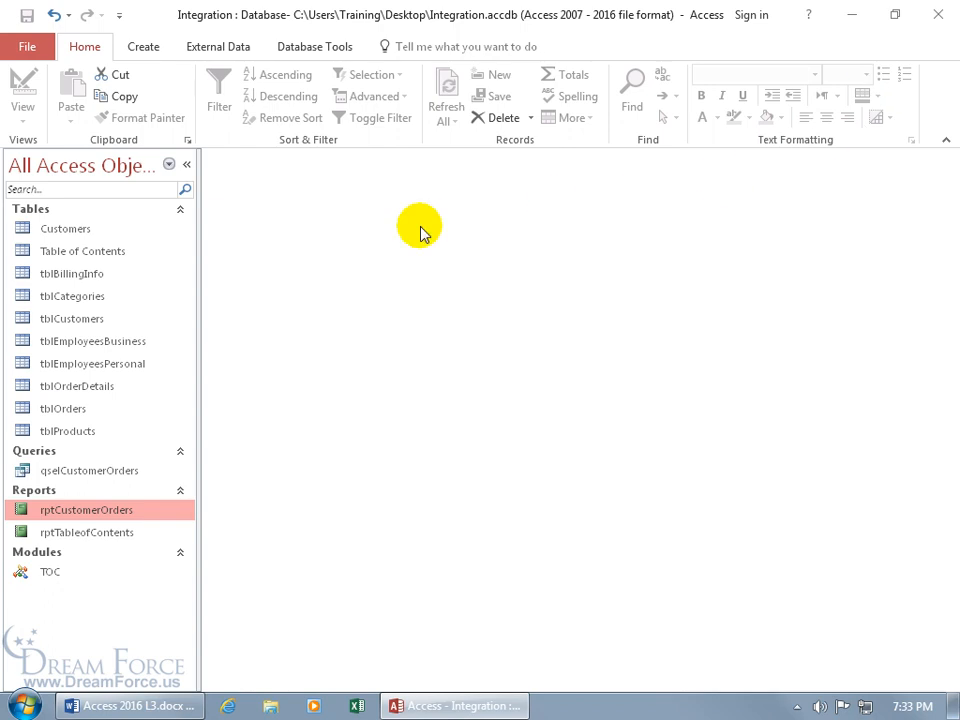
Step: Review the category page numbers in Table of Contents, close it, and open rptTableofContents
{"action": "double_click", "coordinate": [108, 257]}
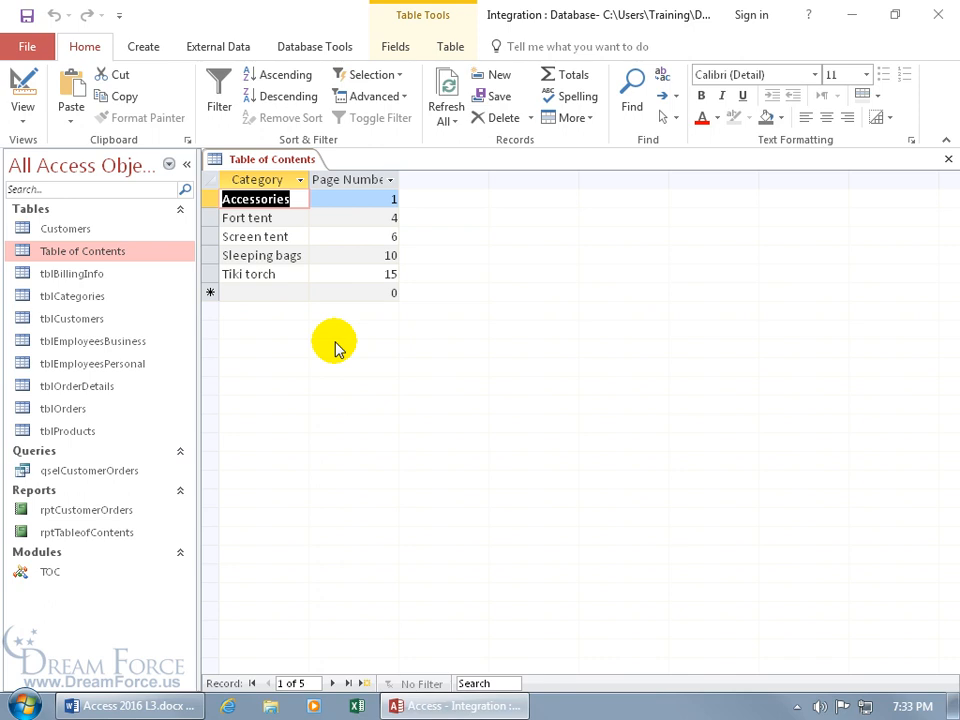
{"action": "left_click", "coordinate": [947, 160]}
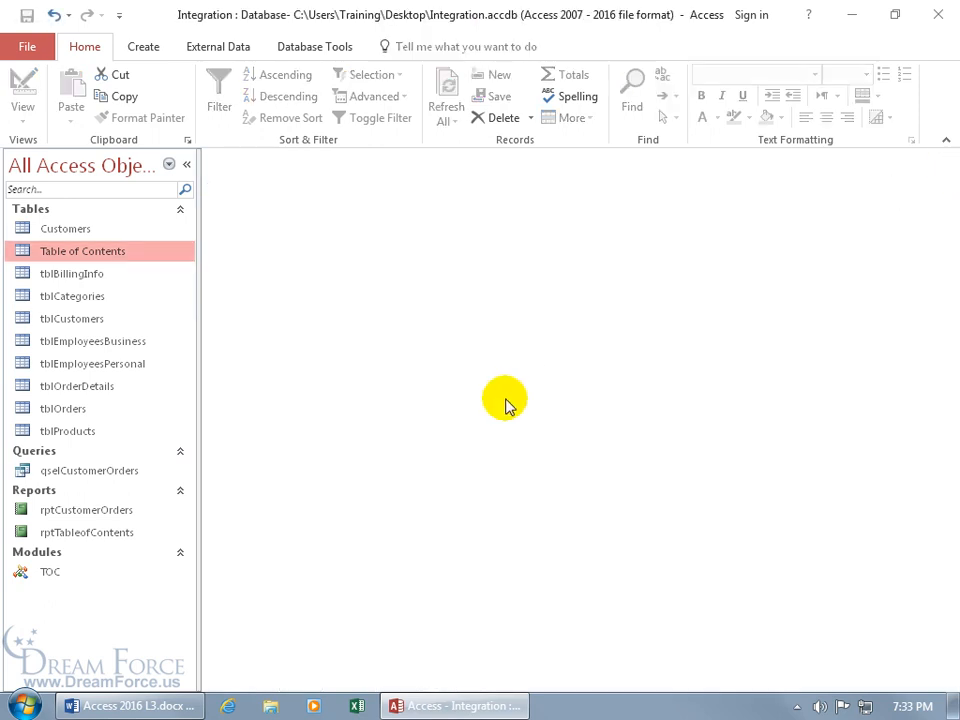
{"action": "double_click", "coordinate": [122, 536]}
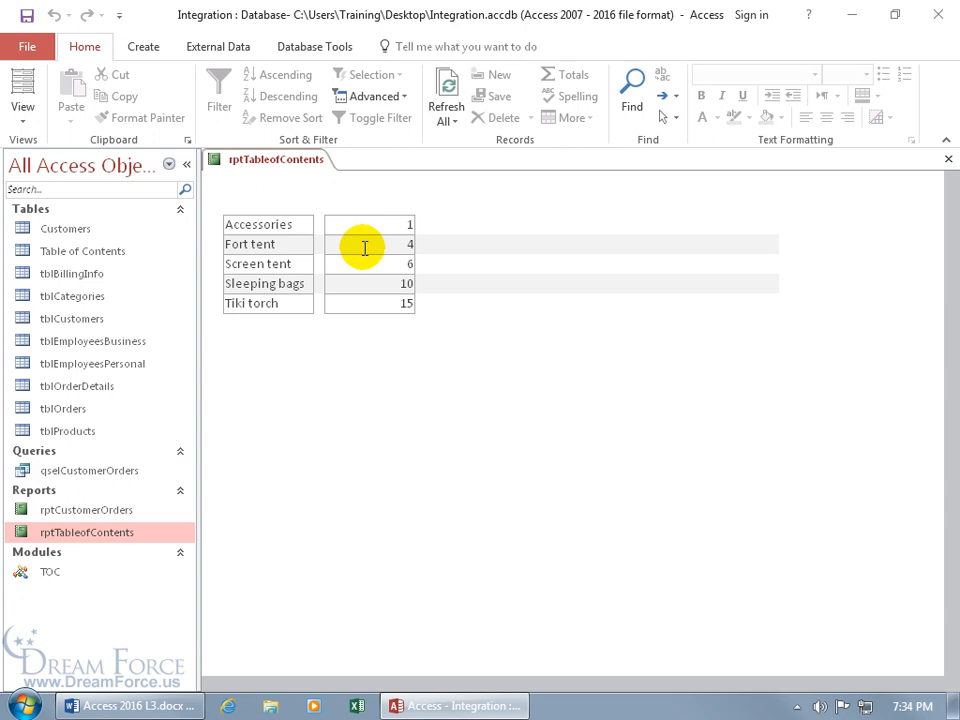
Step: Close the rptTableofContents report, leaving the workspace empty
{"action": "left_click", "coordinate": [948, 160]}
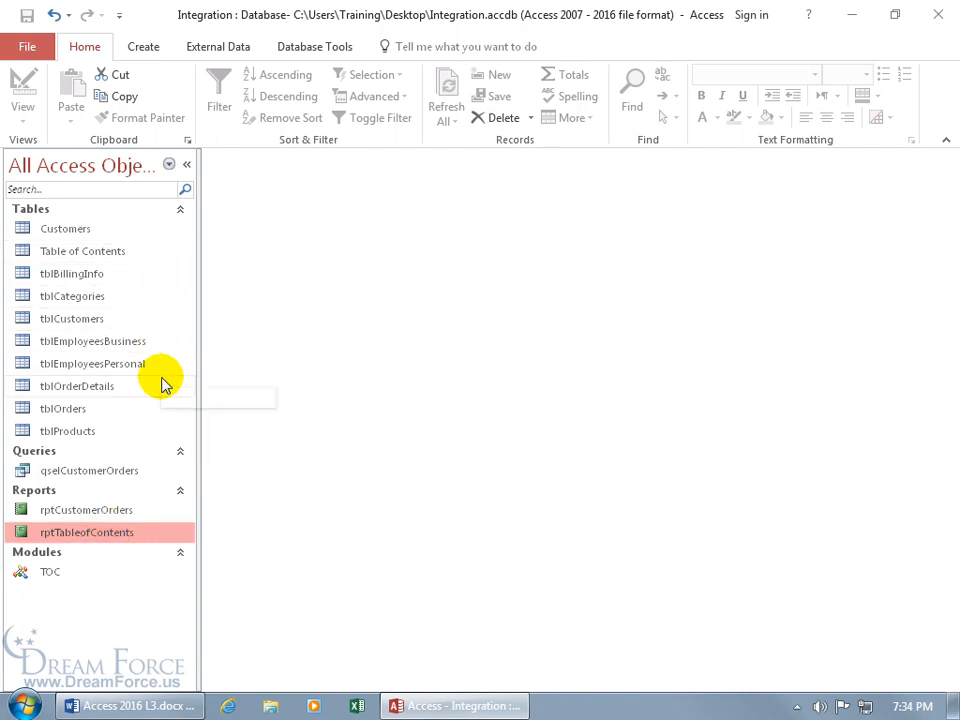
Step: Preview rptCustomerOrders to its last page, close it, then reopen rptTableofContents
{"action": "left_click", "coordinate": [124, 513]}
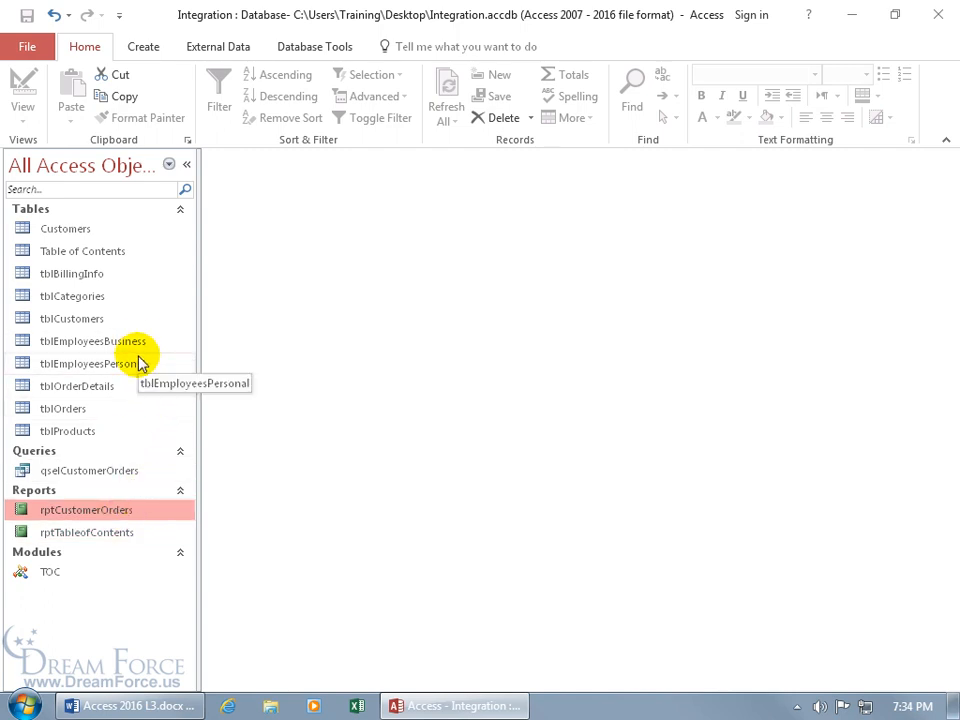
{"action": "double_click", "coordinate": [89, 512]}
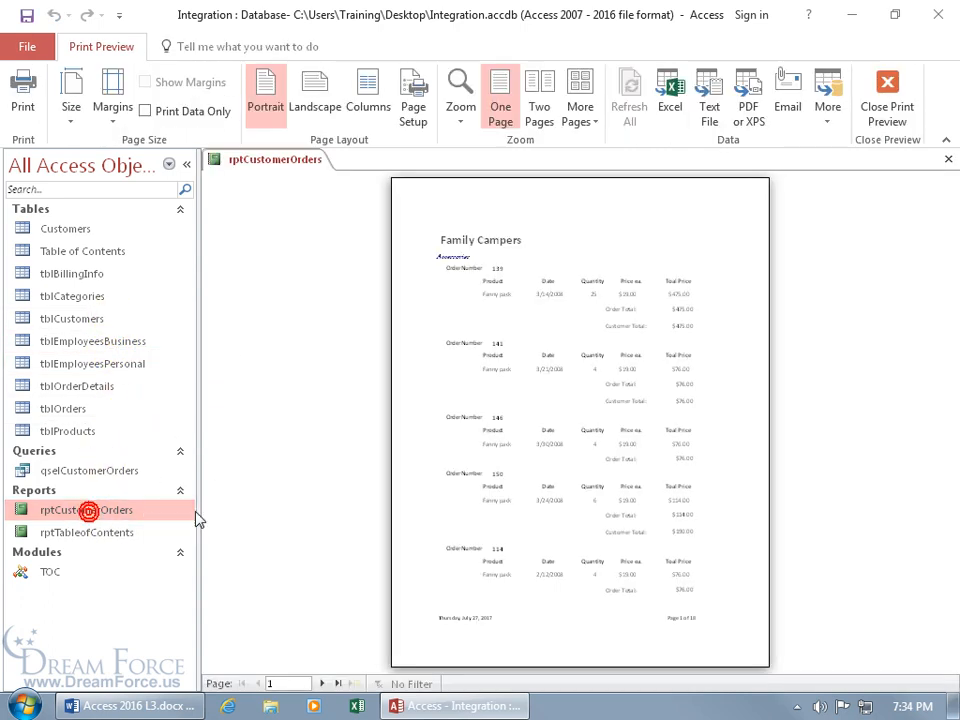
{"action": "left_click", "coordinate": [339, 683]}
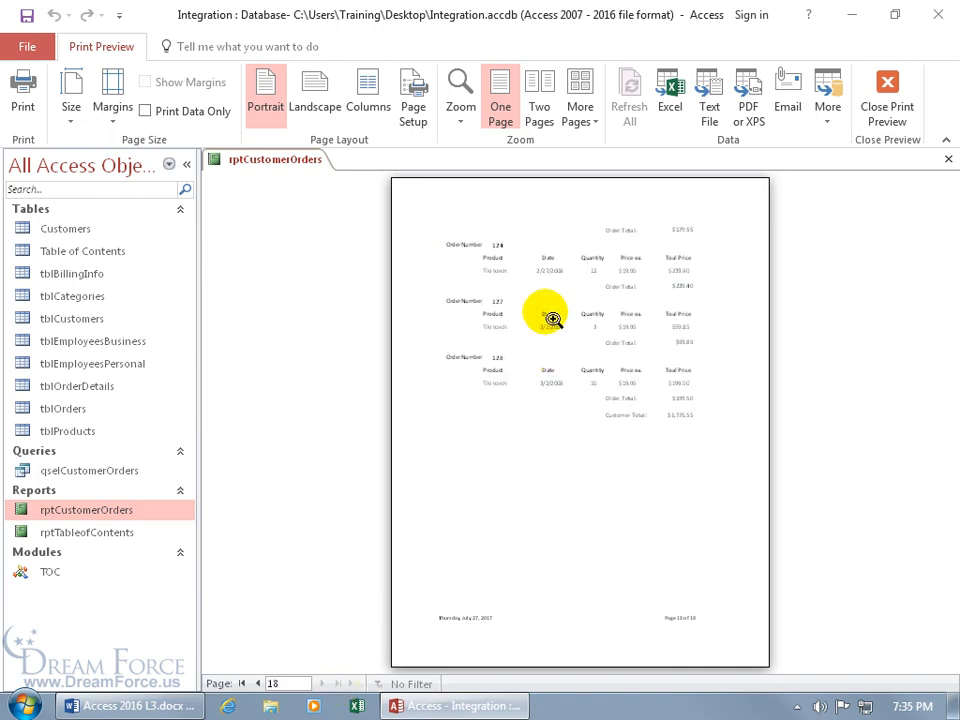
{"action": "left_click", "coordinate": [905, 100]}
{"action": "left_click", "coordinate": [116, 535]}
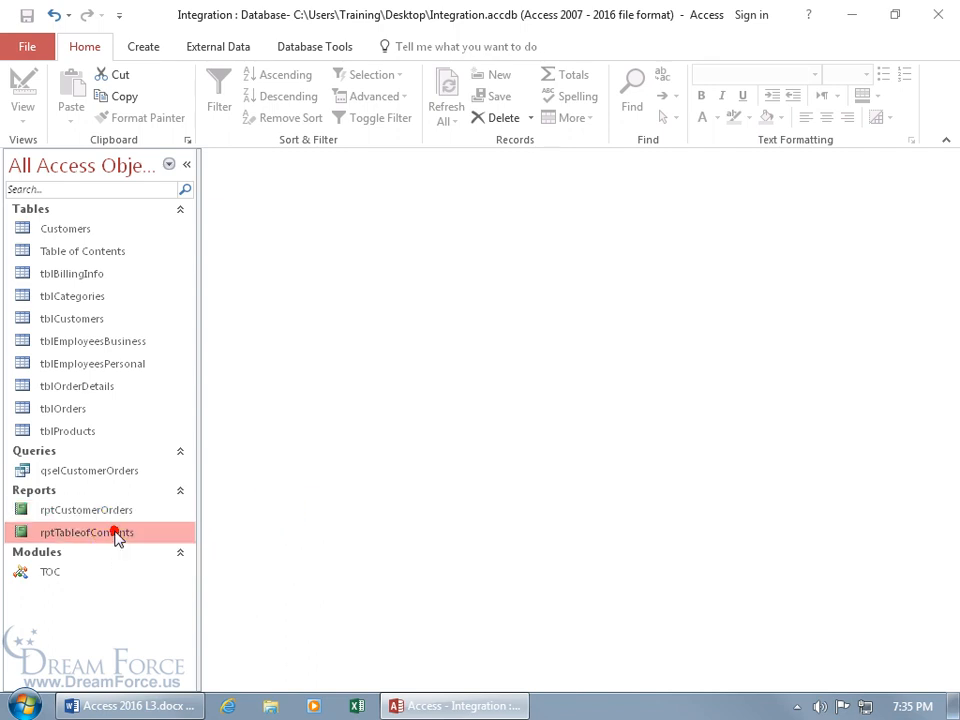
{"action": "double_click", "coordinate": [116, 535]}
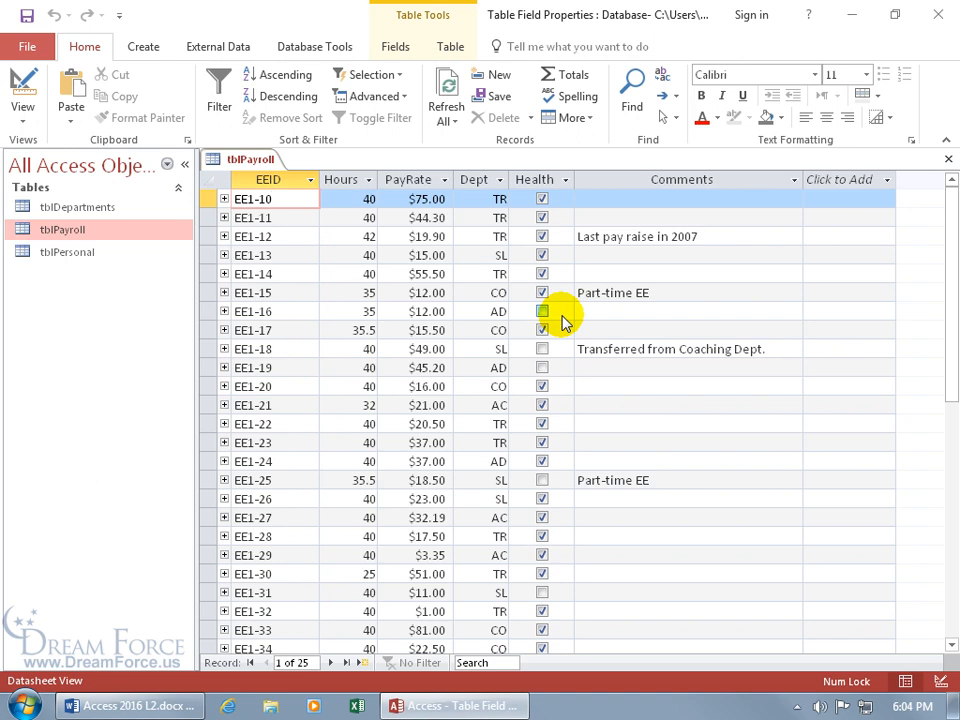
Step: Open tblPayroll in Design View and show the Health field's Lookup properties
{"action": "right_click", "coordinate": [255, 166]}
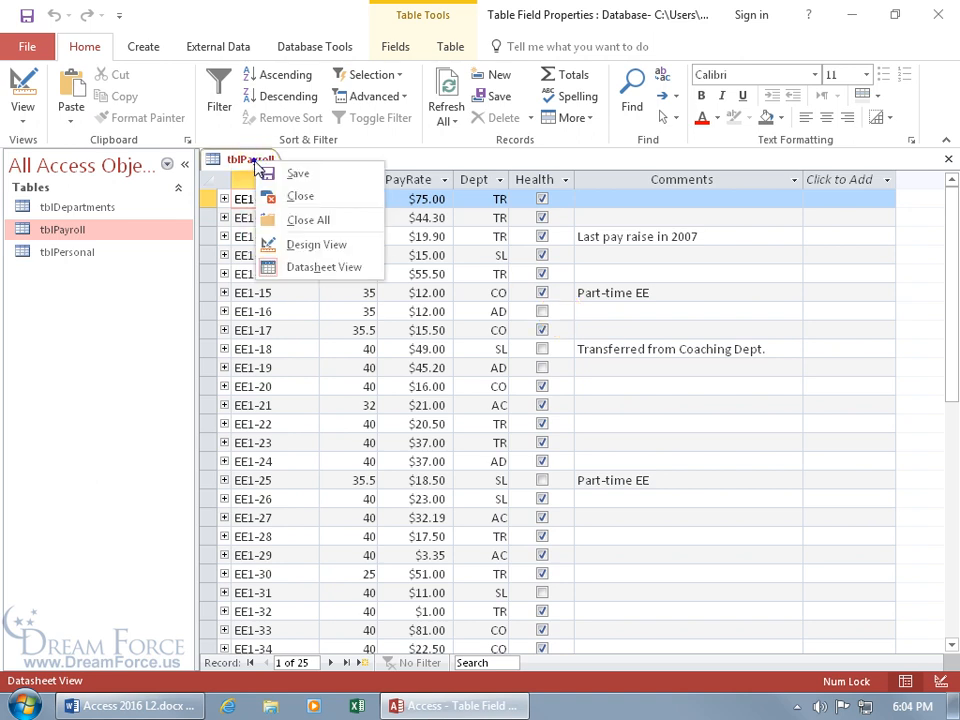
{"action": "left_click", "coordinate": [300, 244]}
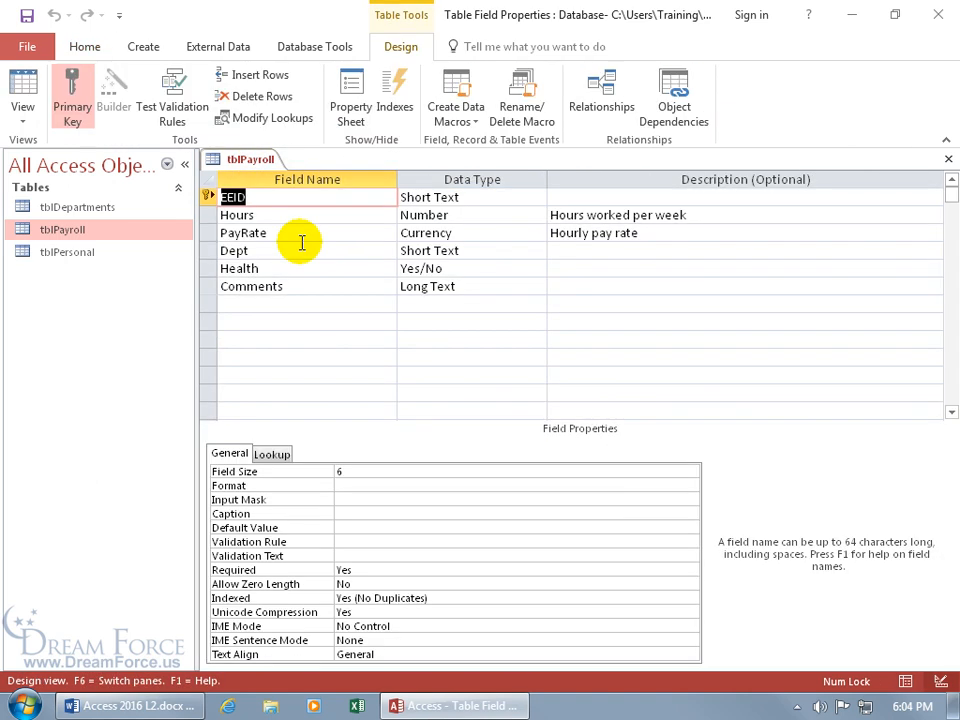
{"action": "left_click", "coordinate": [437, 268]}
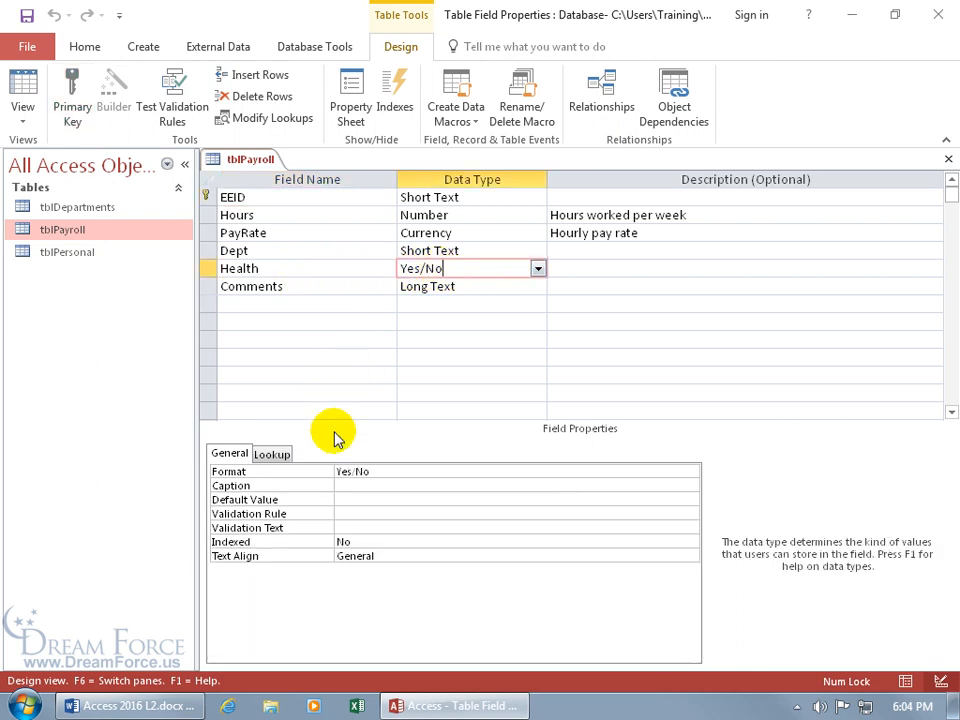
{"action": "left_click", "coordinate": [279, 455]}
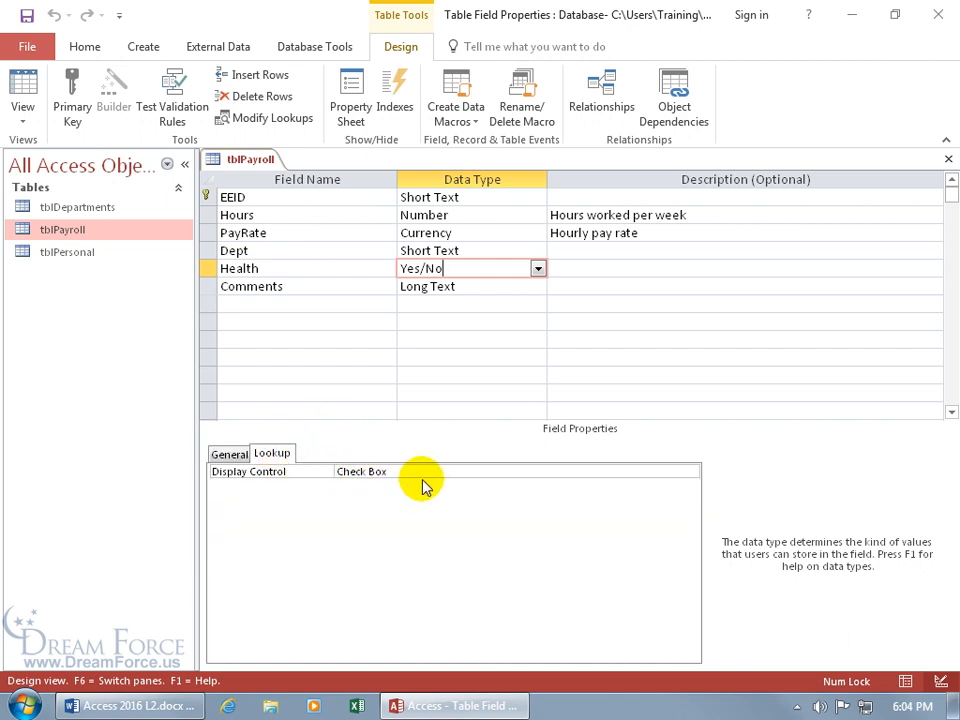
Step: Try Combo Box as Health's display control, revert to Check Box, and close without saving
{"action": "left_click", "coordinate": [518, 472]}
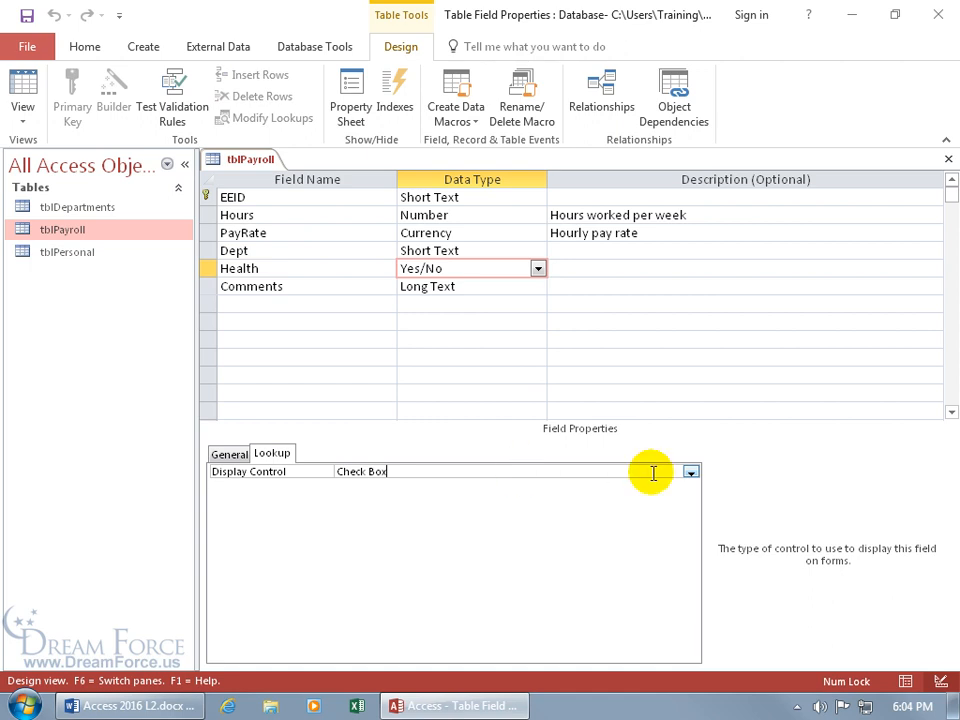
{"action": "left_click", "coordinate": [690, 471]}
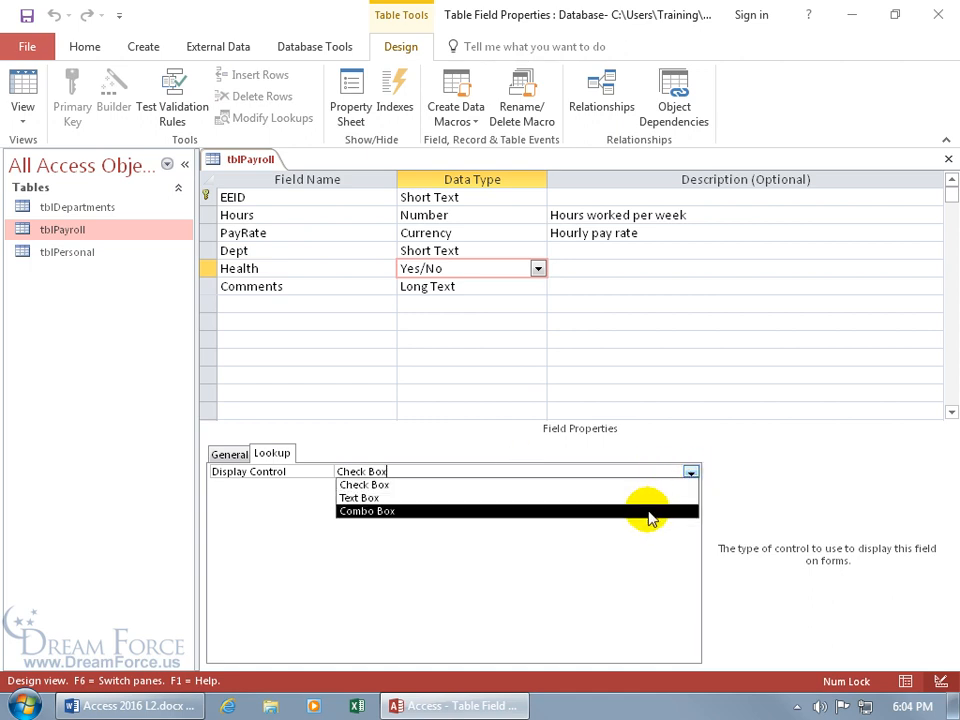
{"action": "left_click", "coordinate": [647, 511]}
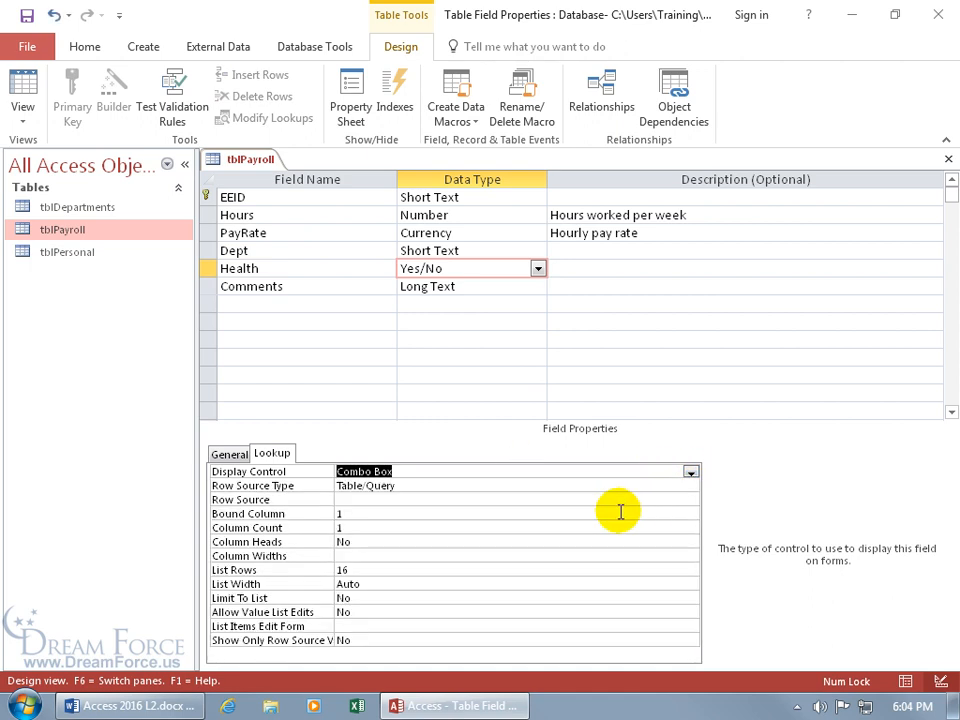
{"action": "left_click", "coordinate": [690, 472]}
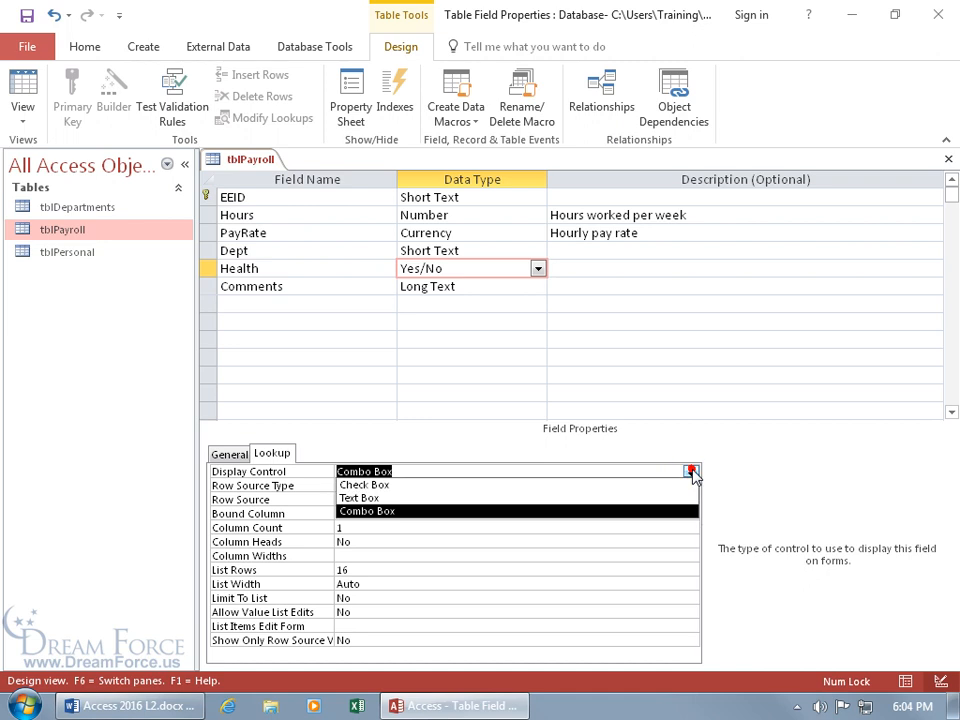
{"action": "left_click", "coordinate": [600, 486]}
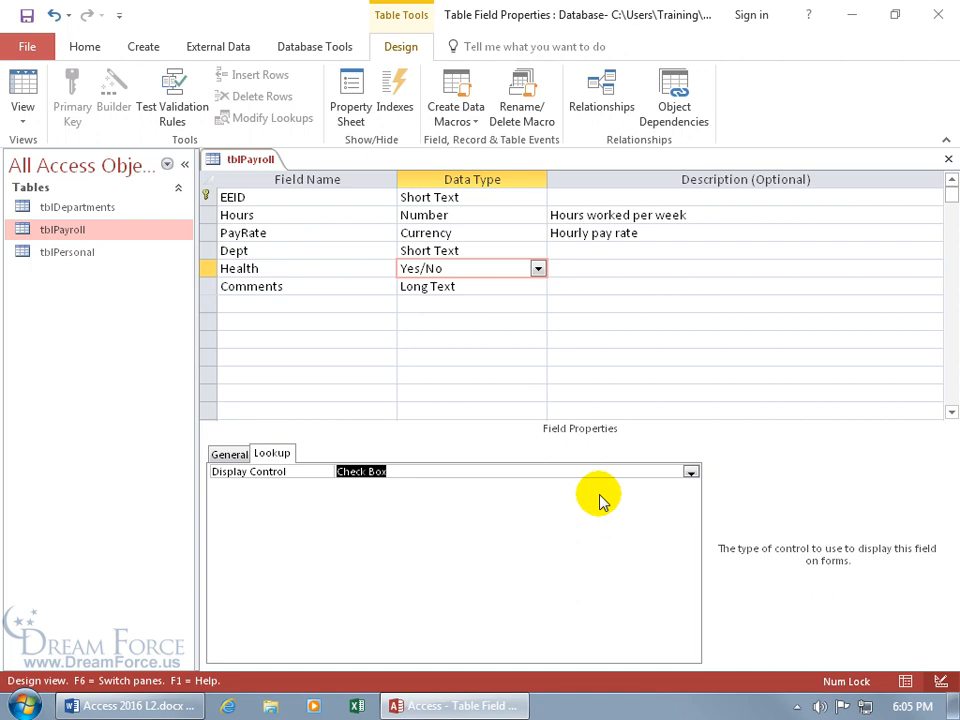
{"action": "left_click", "coordinate": [946, 158]}
{"action": "left_click", "coordinate": [496, 410]}
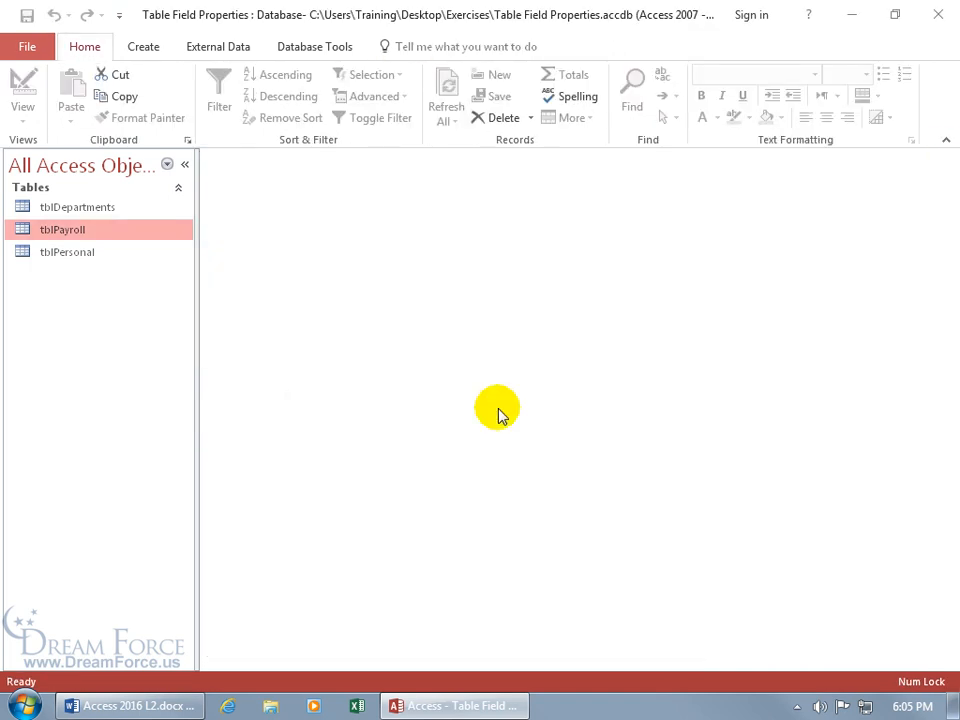
Step: Open tblPayroll and add a Yes/No field named Health2 after EEID via More Fields
{"action": "double_click", "coordinate": [96, 230]}
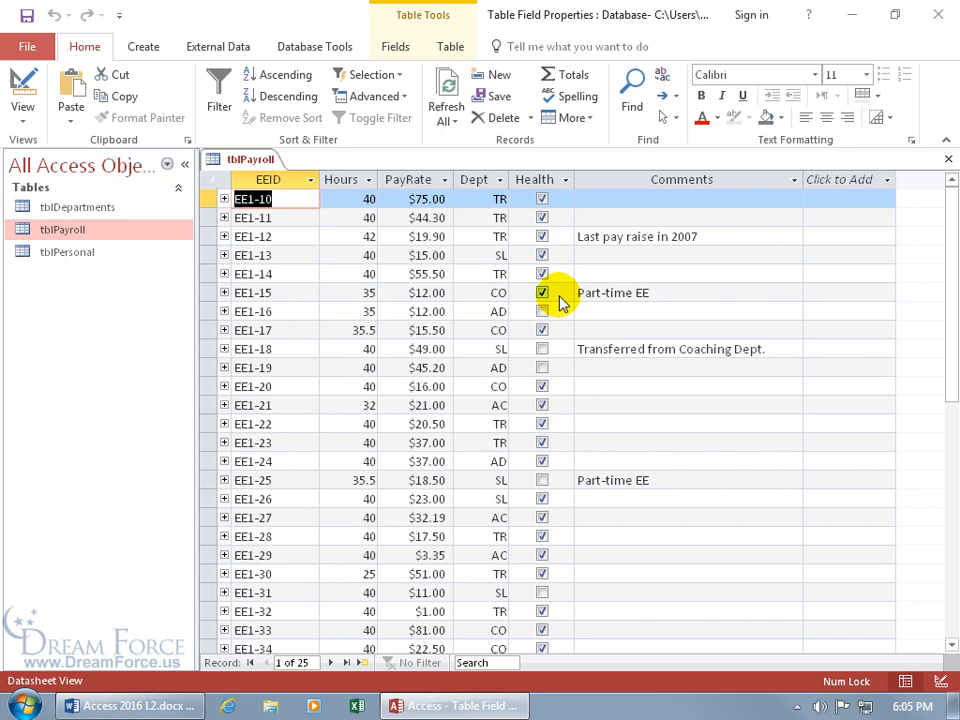
{"action": "left_click", "coordinate": [405, 55]}
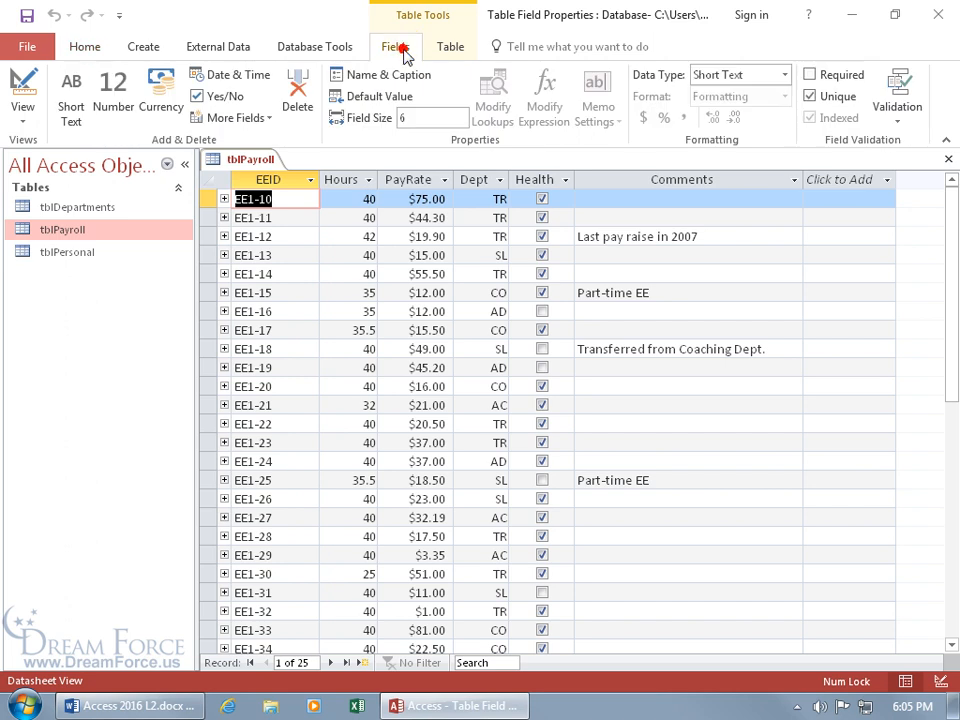
{"action": "left_click", "coordinate": [245, 119]}
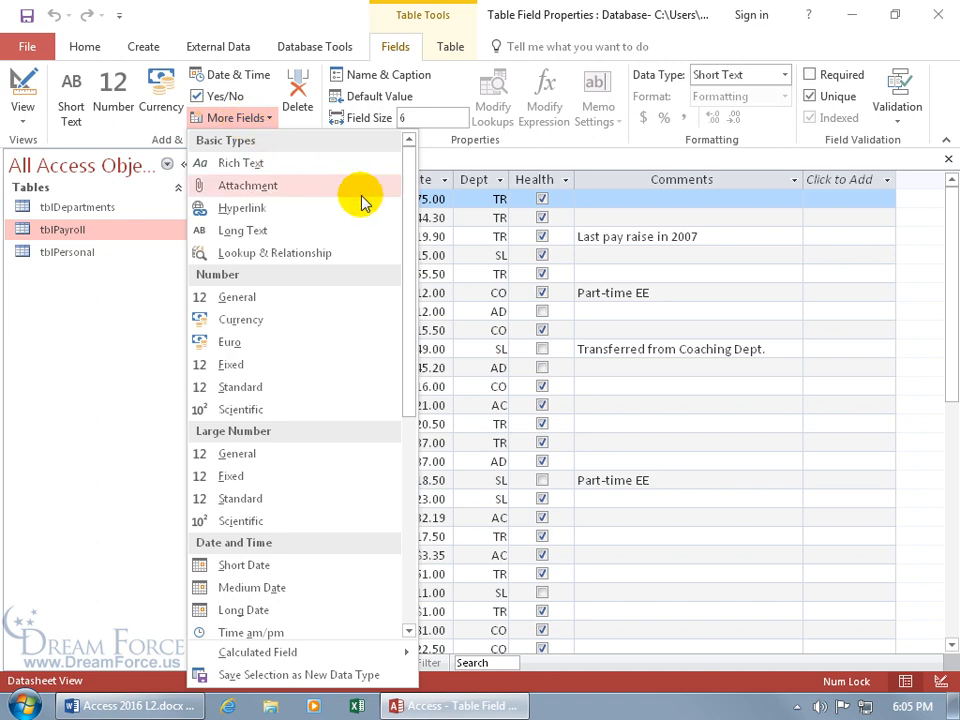
{"action": "left_click_drag", "start_coordinate": [409, 221], "coordinate": [401, 392]}
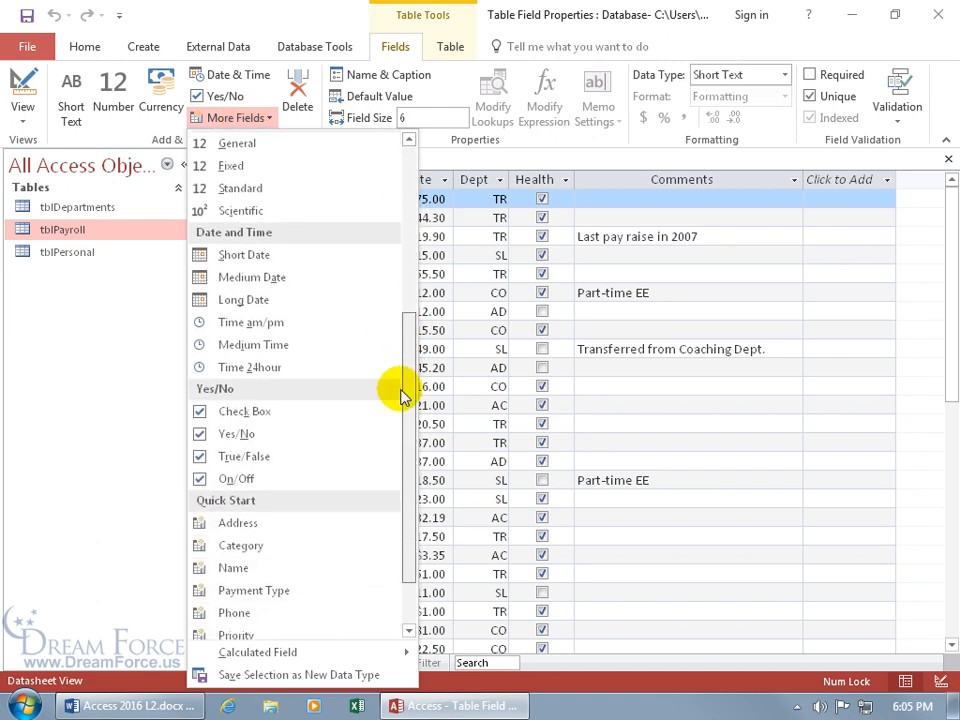
{"action": "left_click", "coordinate": [232, 437]}
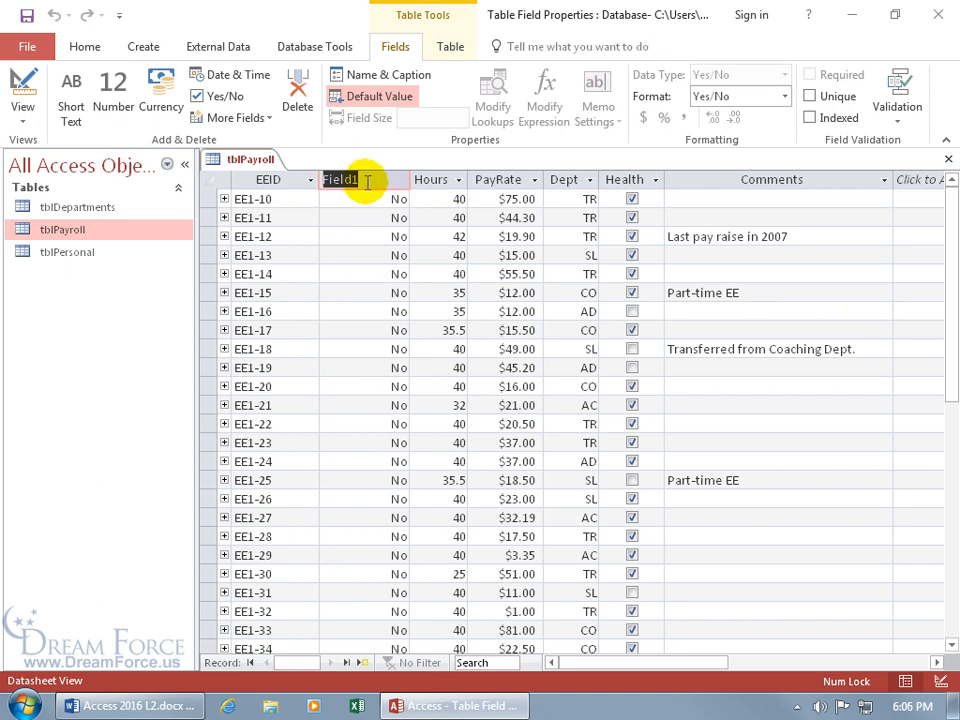
{"action": "type", "text": "Health2"}
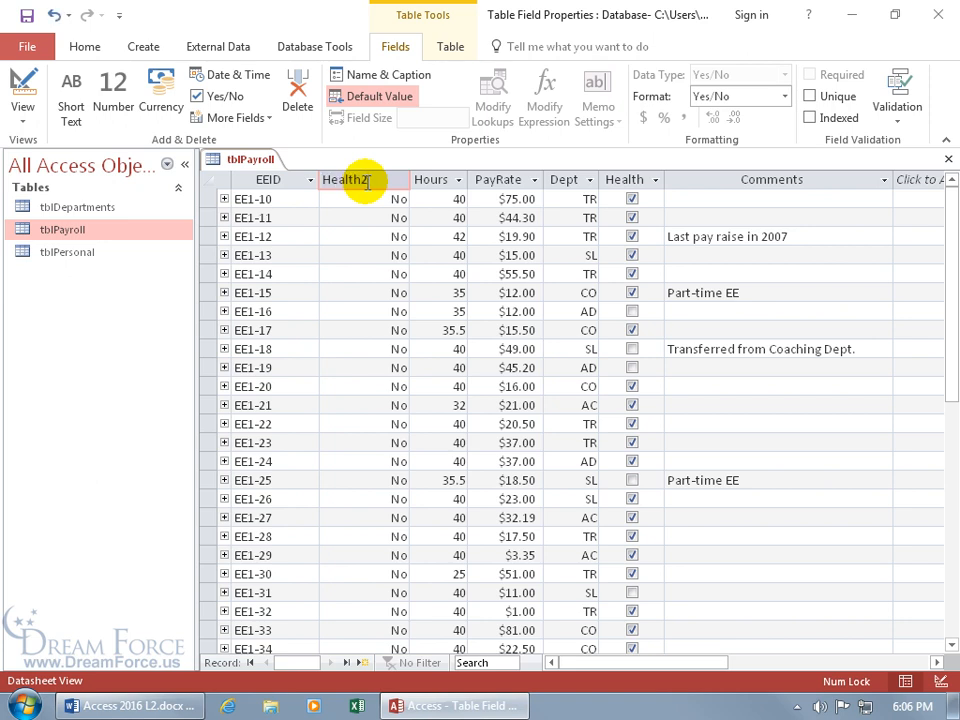
{"action": "key", "text": "Return"}
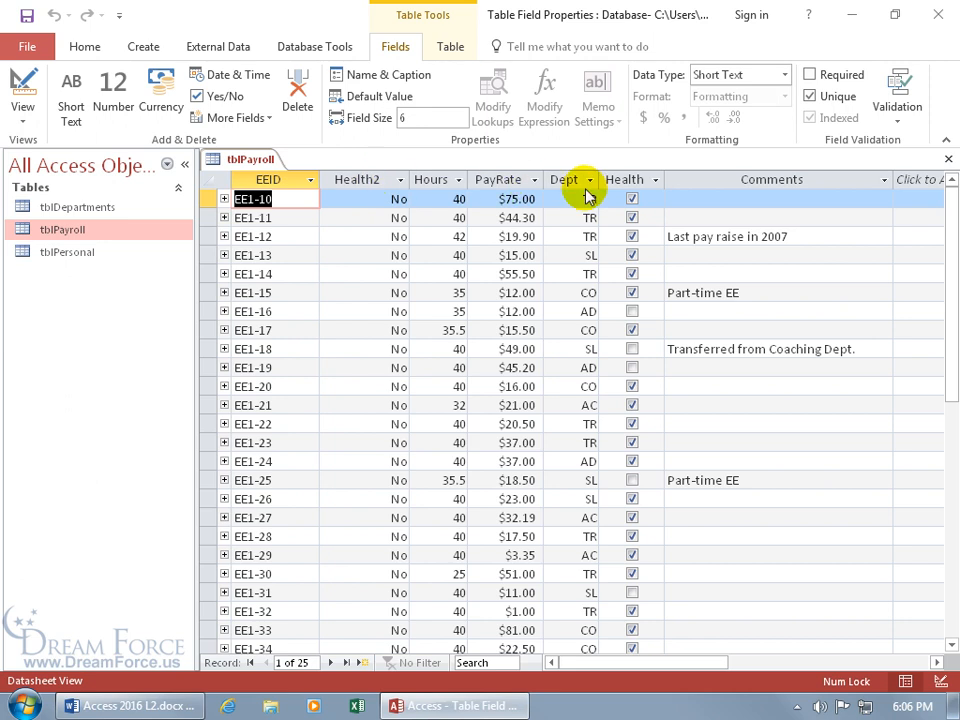
Step: Inspect Health2's stored value and its Lookup settings in Design View, then return to the datasheet
{"action": "left_click", "coordinate": [366, 204]}
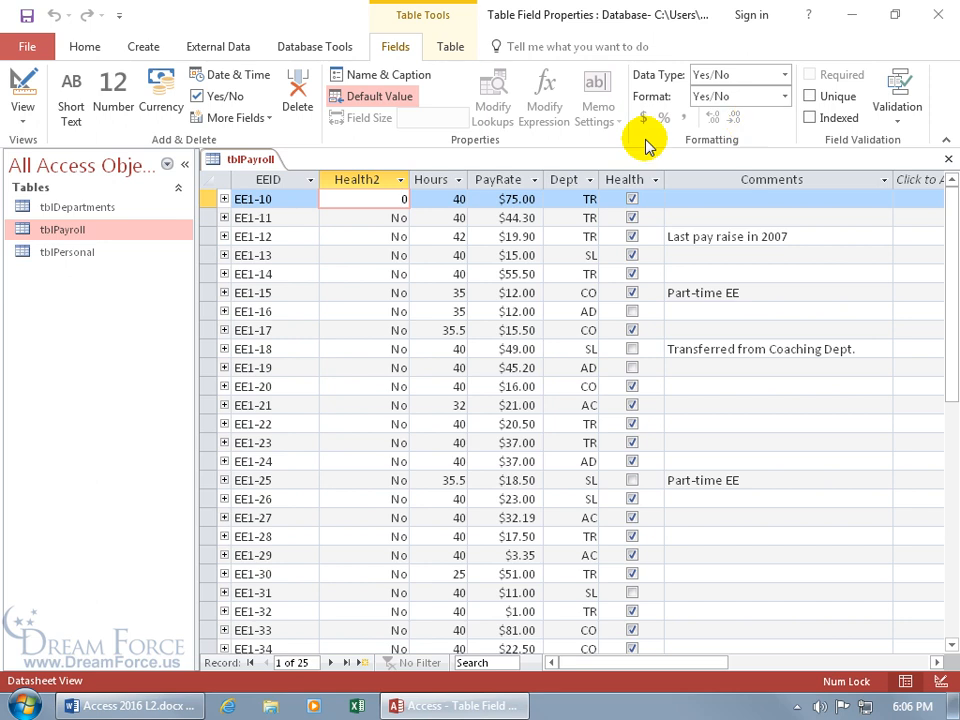
{"action": "right_click", "coordinate": [252, 159]}
{"action": "left_click", "coordinate": [280, 239]}
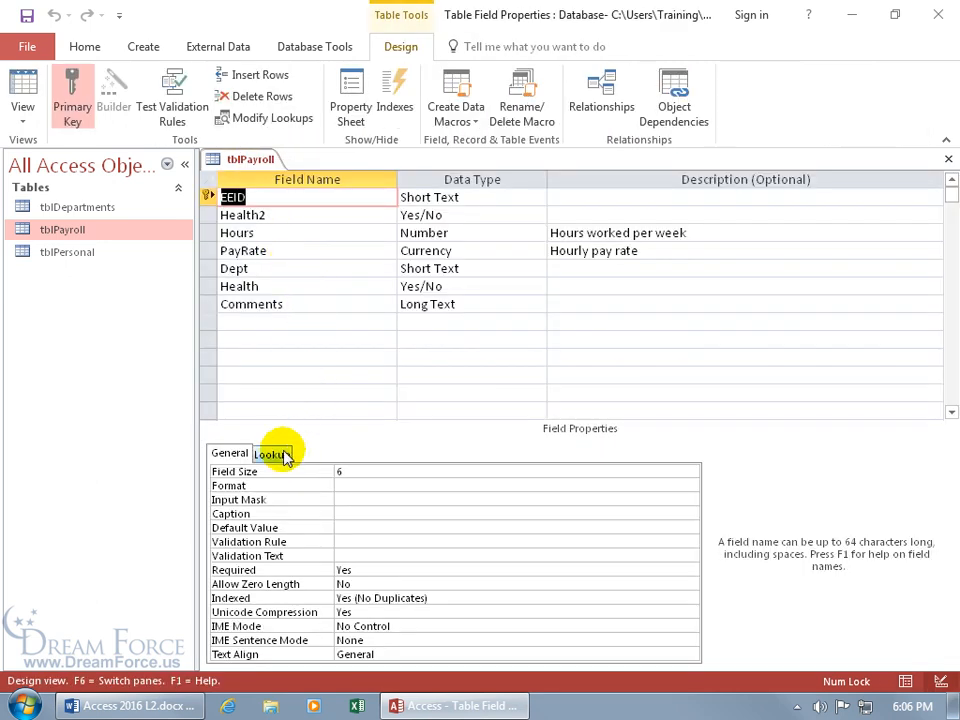
{"action": "left_click", "coordinate": [285, 453]}
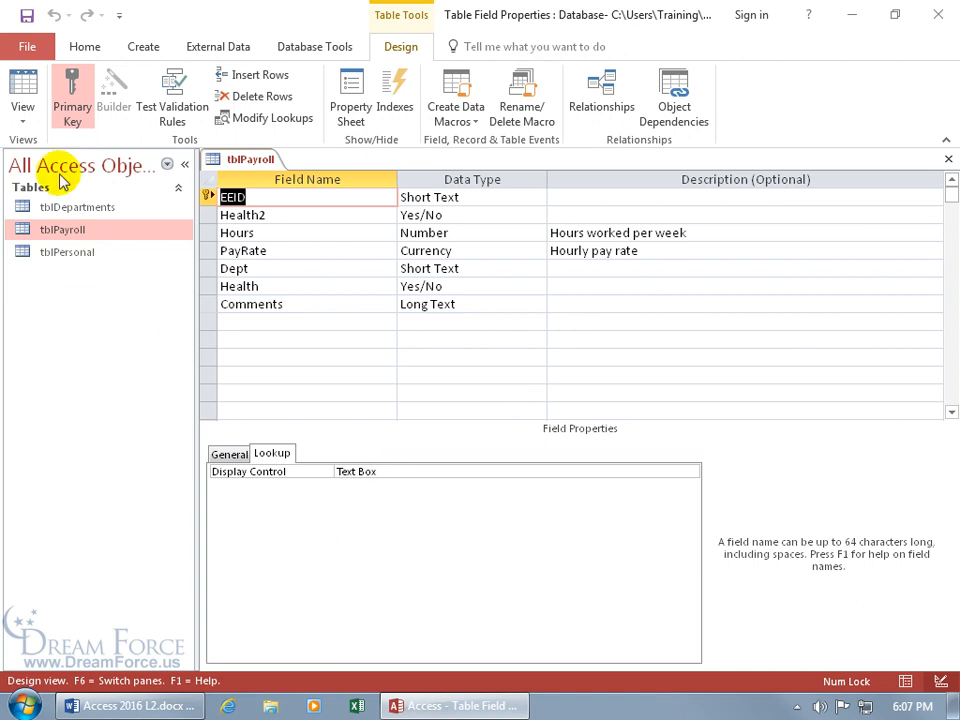
{"action": "left_click", "coordinate": [22, 84]}
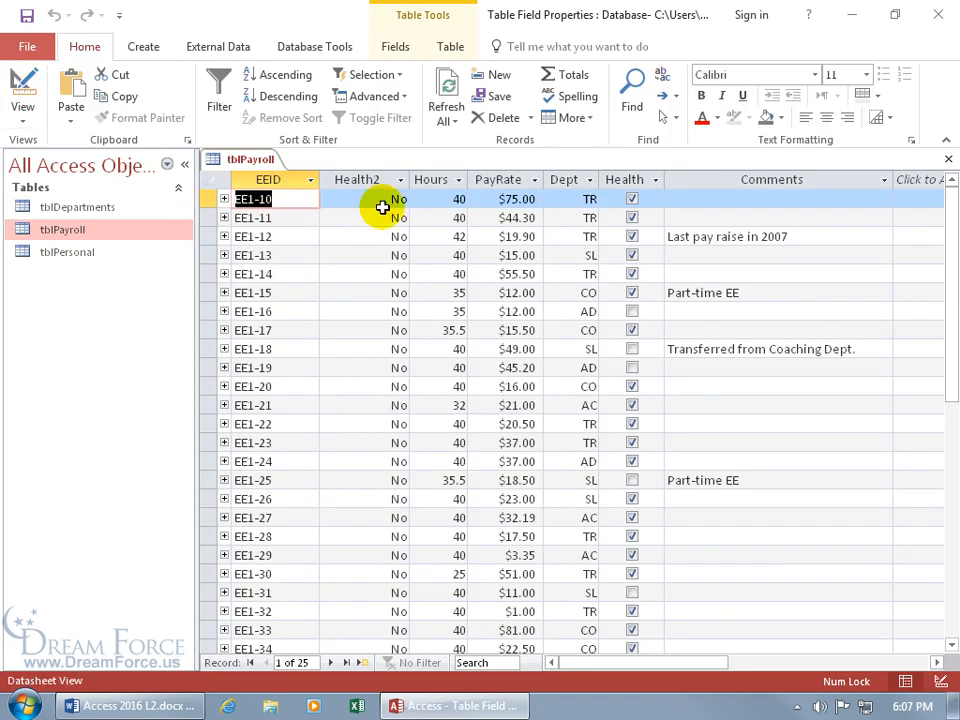
Step: Enter -1 as EE1-14's Health2 value and save the record
{"action": "left_click", "coordinate": [396, 273]}
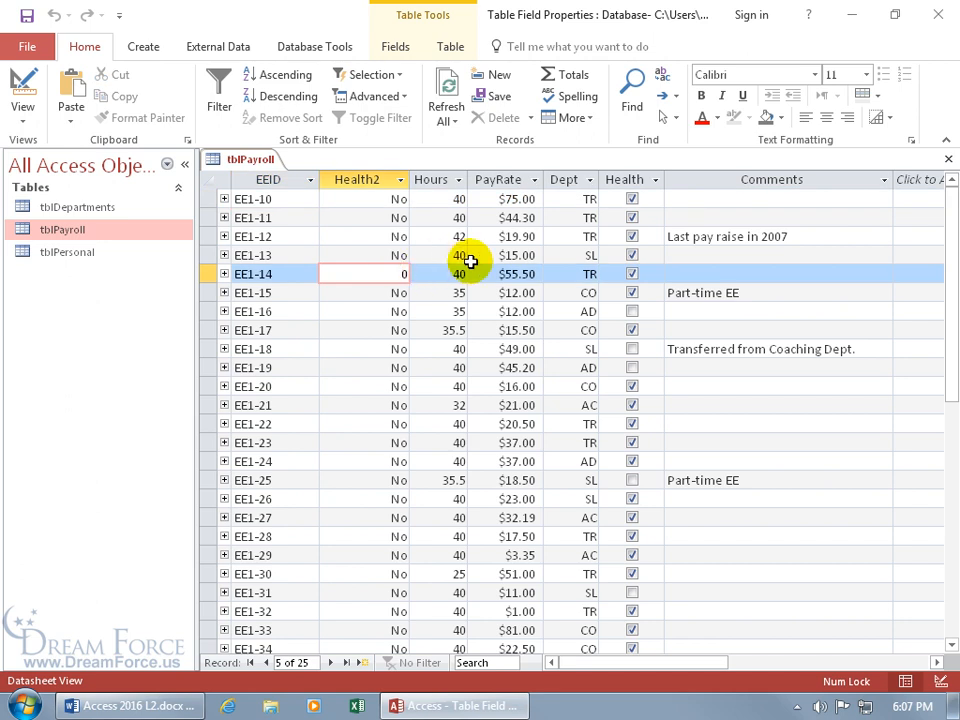
{"action": "key", "text": "BackSpace"}
{"action": "type", "text": "-1"}
{"action": "key", "text": "Tab"}
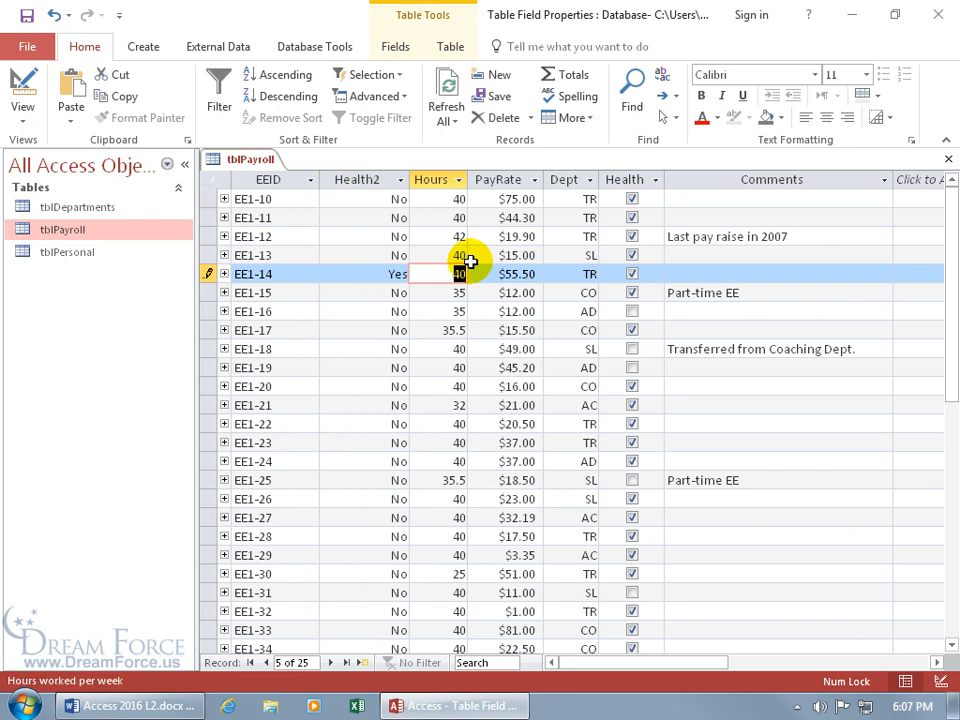
{"action": "key", "text": "shift+Return"}
Step: Reopen tblPayroll in Design View with Health2's General properties showing
{"action": "right_click", "coordinate": [243, 161]}
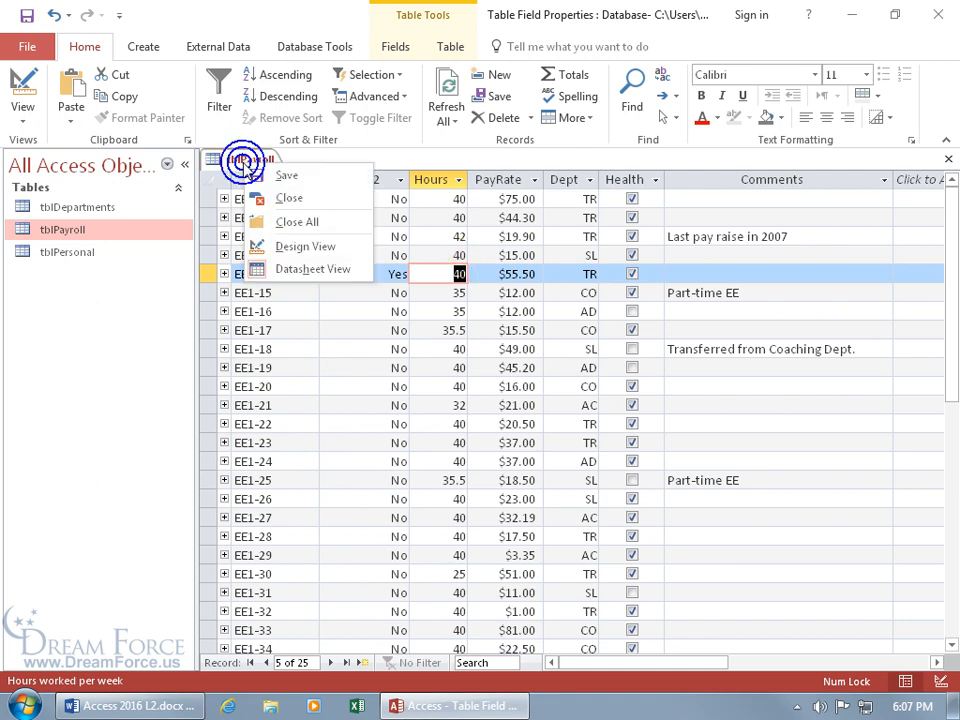
{"action": "left_click", "coordinate": [262, 245]}
{"action": "left_click", "coordinate": [231, 452]}
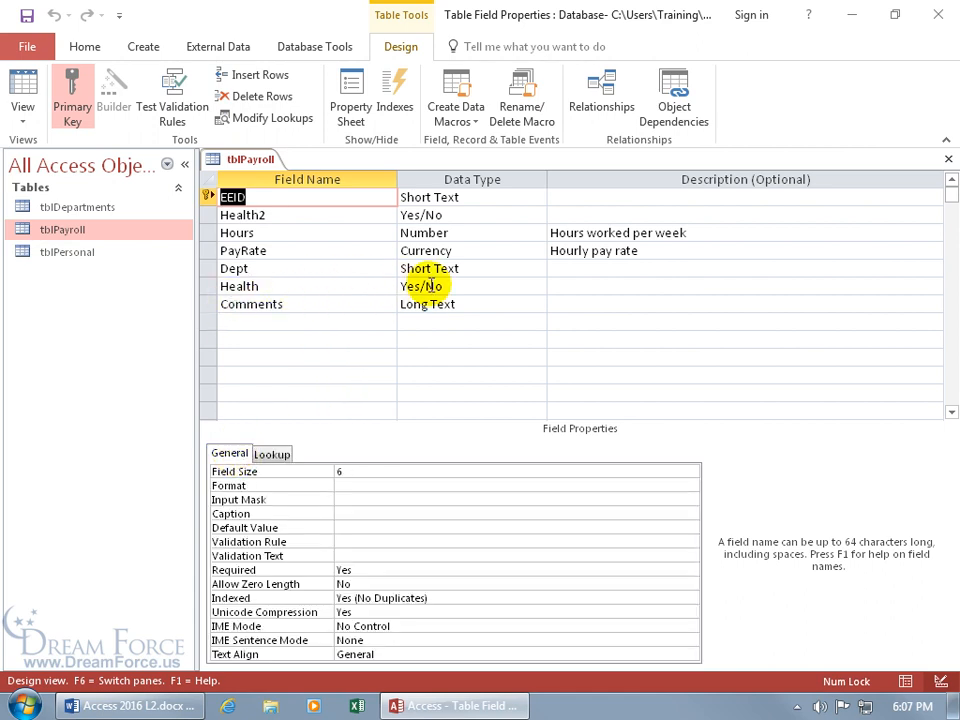
{"action": "left_click", "coordinate": [440, 215]}
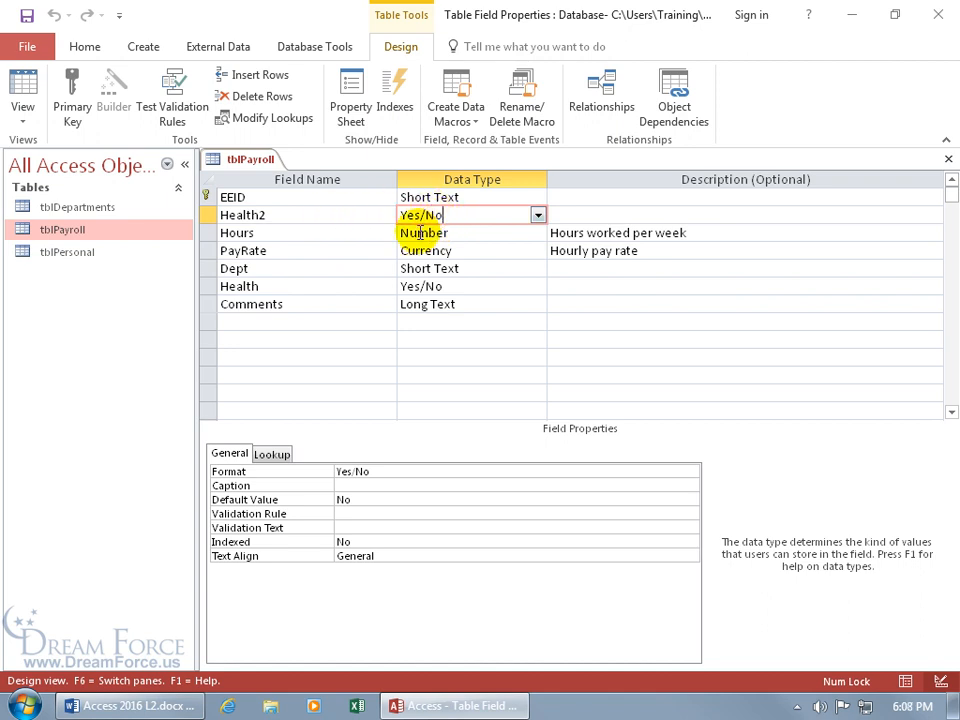
Step: Replace Health2's Yes/No format with ;"Got it!"[blue];"Nope!"[red] and switch to Datasheet view
{"action": "left_click", "coordinate": [382, 471]}
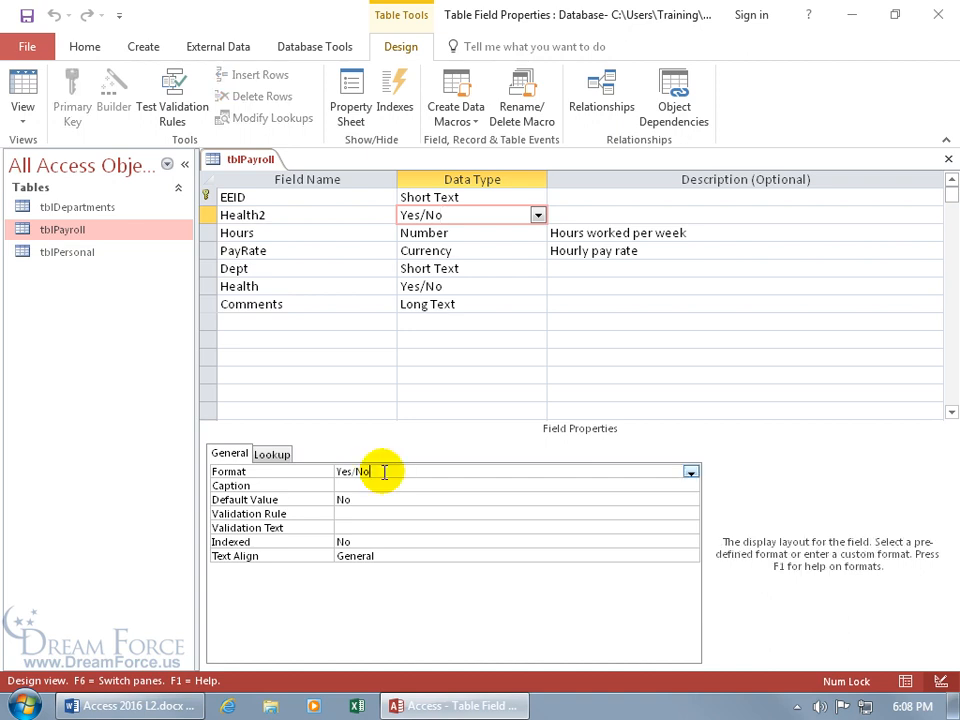
{"action": "double_click", "coordinate": [382, 471]}
{"action": "key", "text": "Delete"}
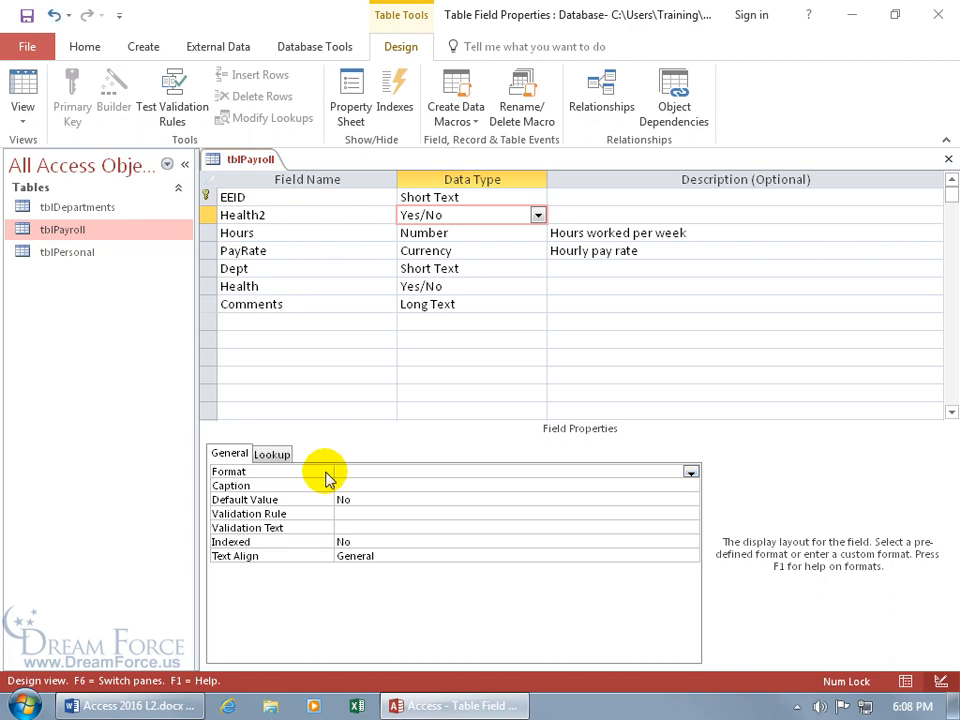
{"action": "type", "text": ";\""}
{"action": "type", "text": "Got i"}
{"action": "type", "text": "t!"}
{"action": "type", "text": "\""}
{"action": "type", "text": "["}
{"action": "type", "text": "blue"}
{"action": "type", "text": "]"}
{"action": "type", "text": ";"}
{"action": "type", "text": "\""}
{"action": "type", "text": "Nope!"}
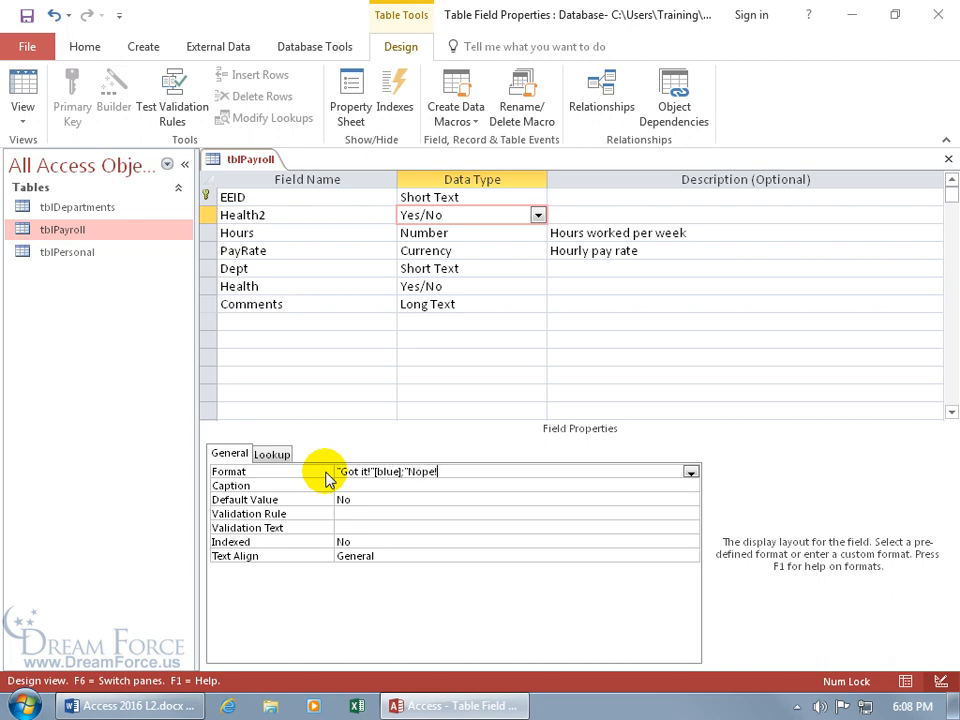
{"action": "type", "text": "\"[red]"}
{"action": "key", "text": "Return"}
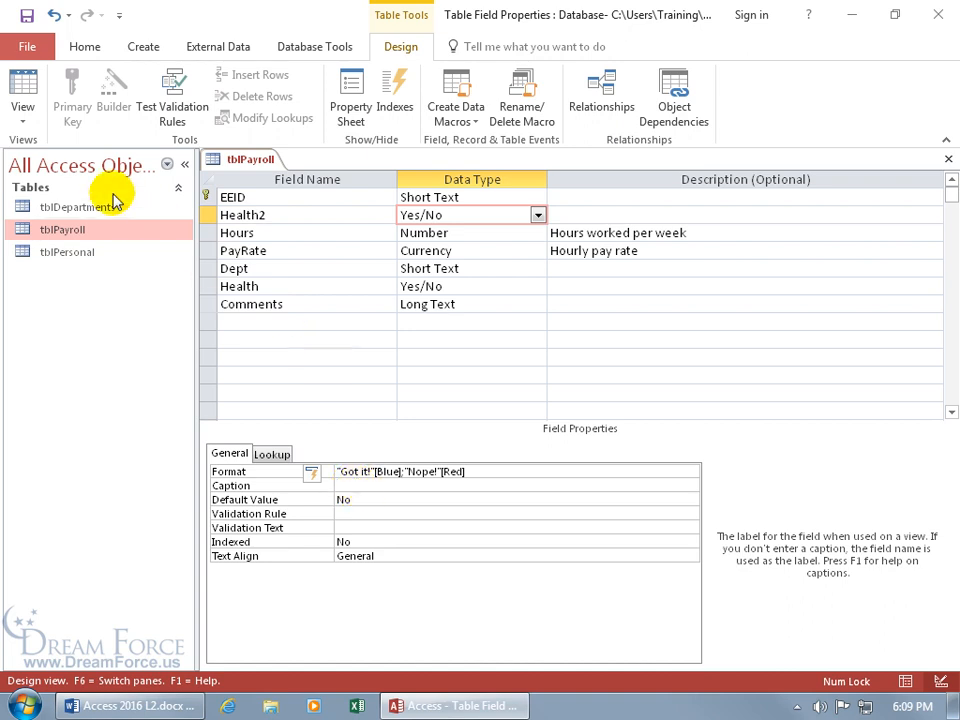
{"action": "left_click", "coordinate": [24, 90]}
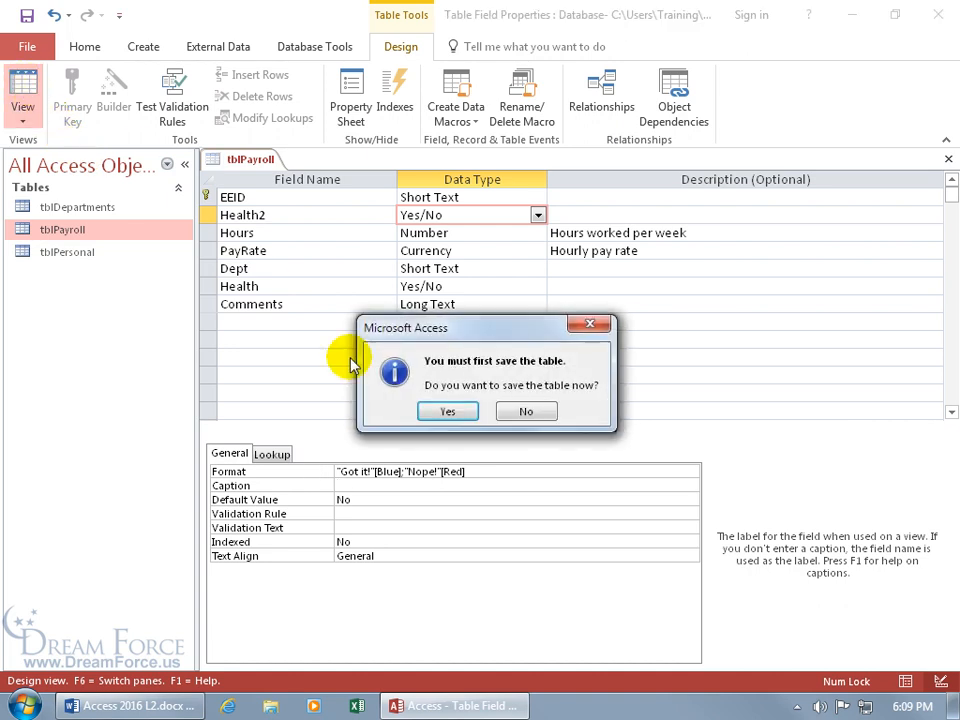
Step: Save the table, then clear EE1-14's -1 Health2 value and save the record
{"action": "left_click", "coordinate": [449, 410]}
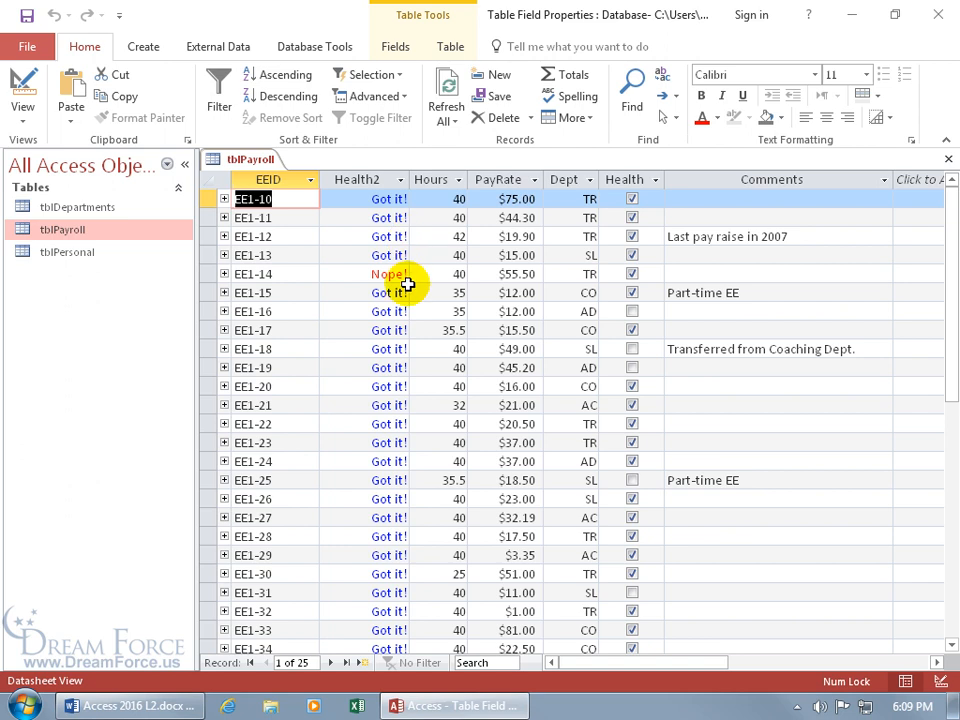
{"action": "left_click", "coordinate": [395, 273]}
{"action": "double_click", "coordinate": [396, 273]}
{"action": "key", "text": "BackSpace"}
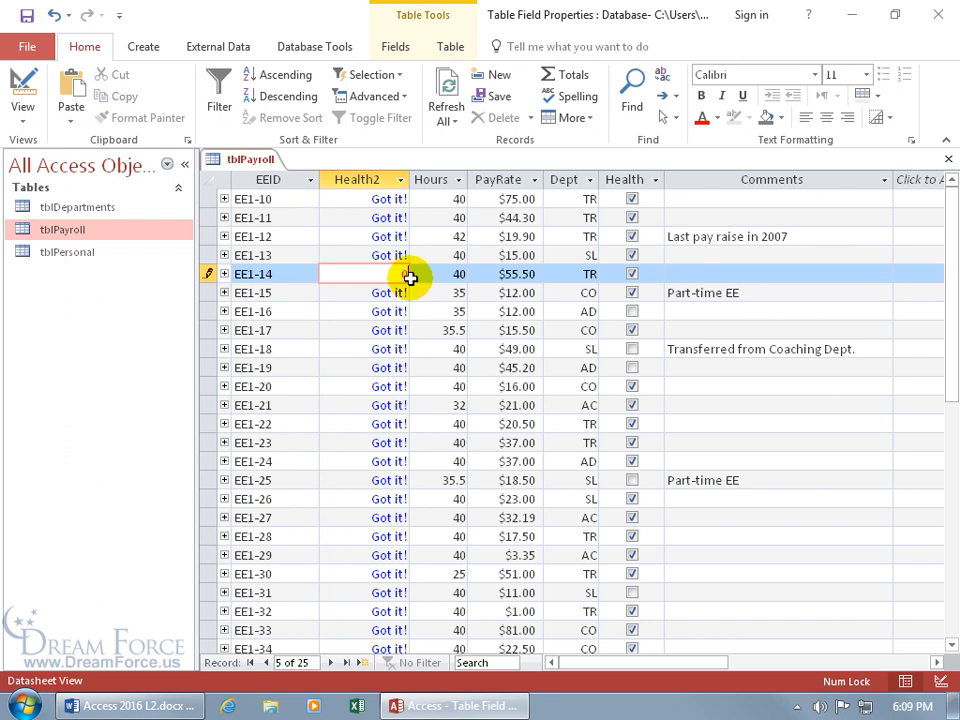
{"action": "key", "text": "Tab"}
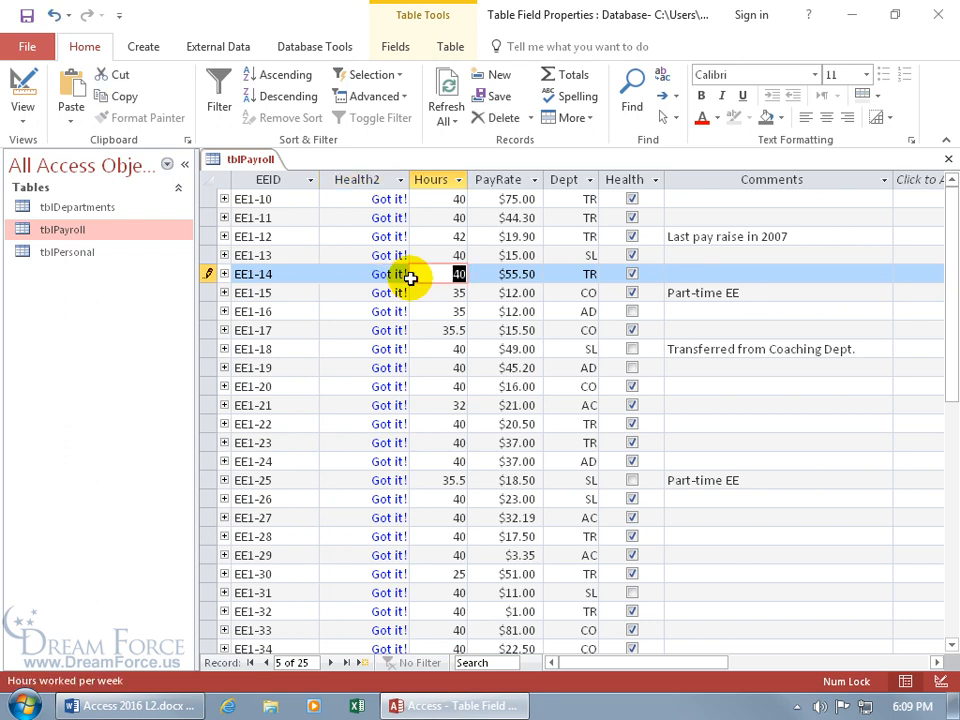
{"action": "key", "text": "shift+Return"}
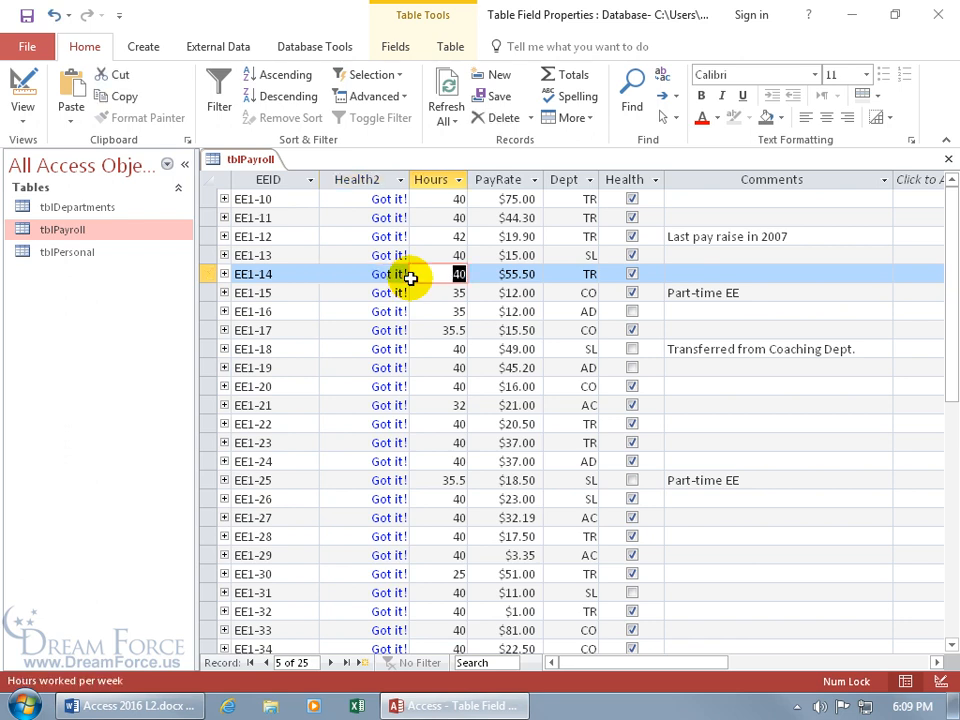